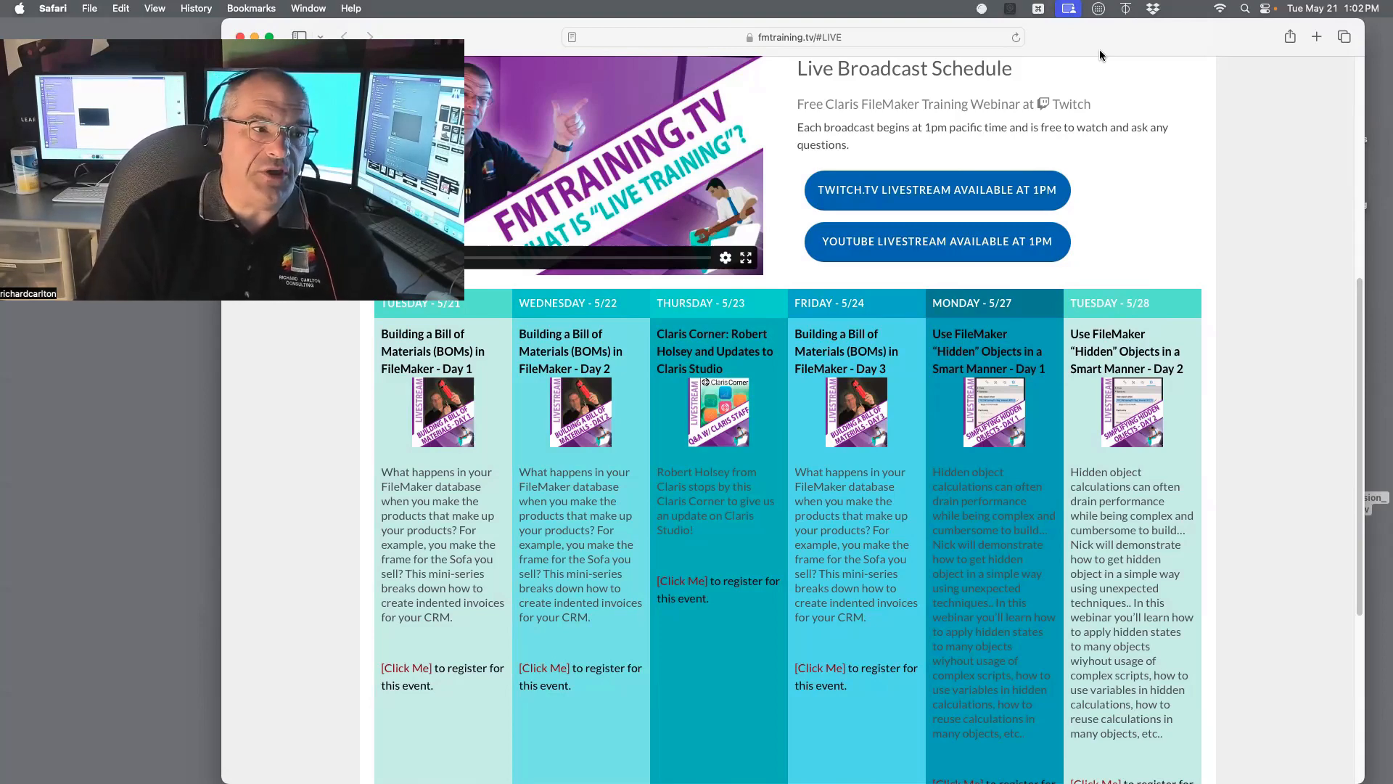
Step: Load fmtraining.tv/#BUNDLE in a new Safari tab to show the Basic, Plus and Complete bundles
key(super+t)
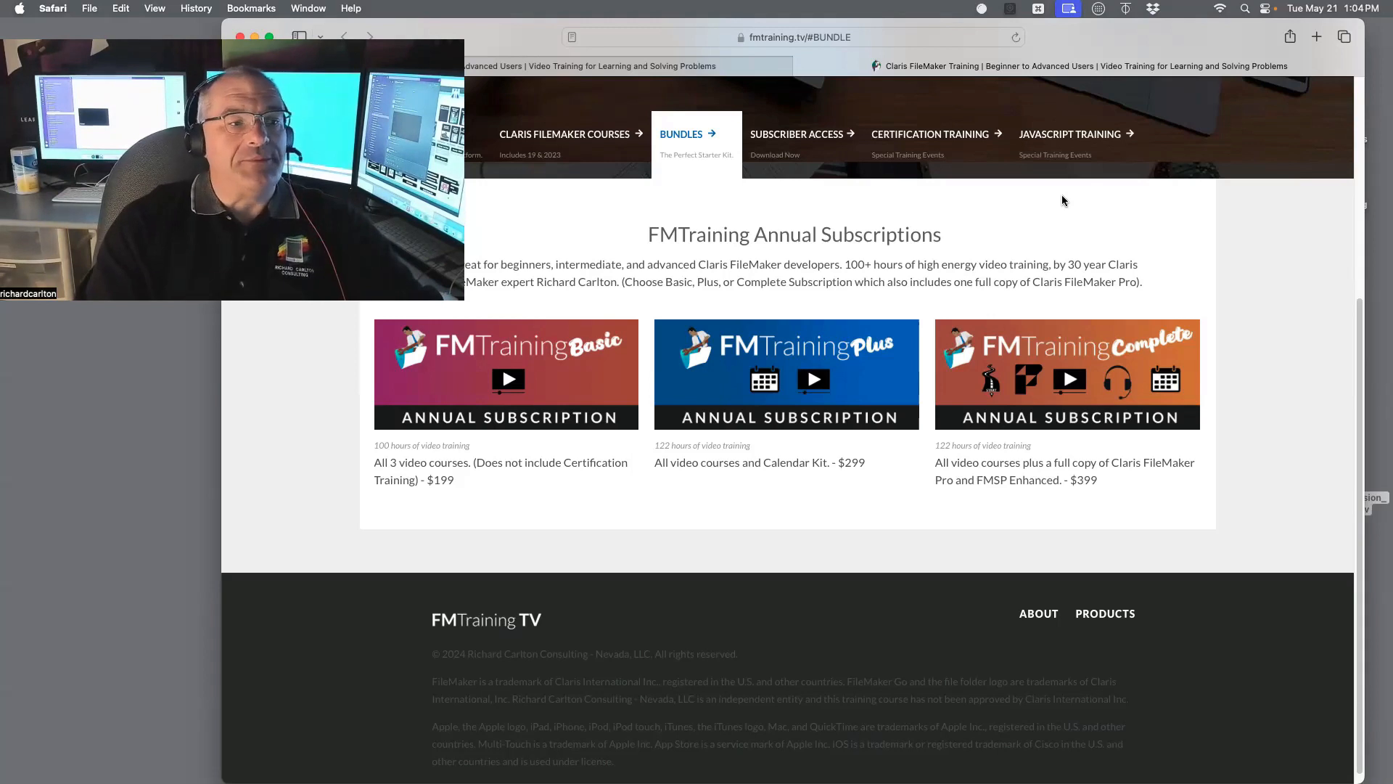
Step: Raise the system volume
key(XF86AudioRaiseVolume)
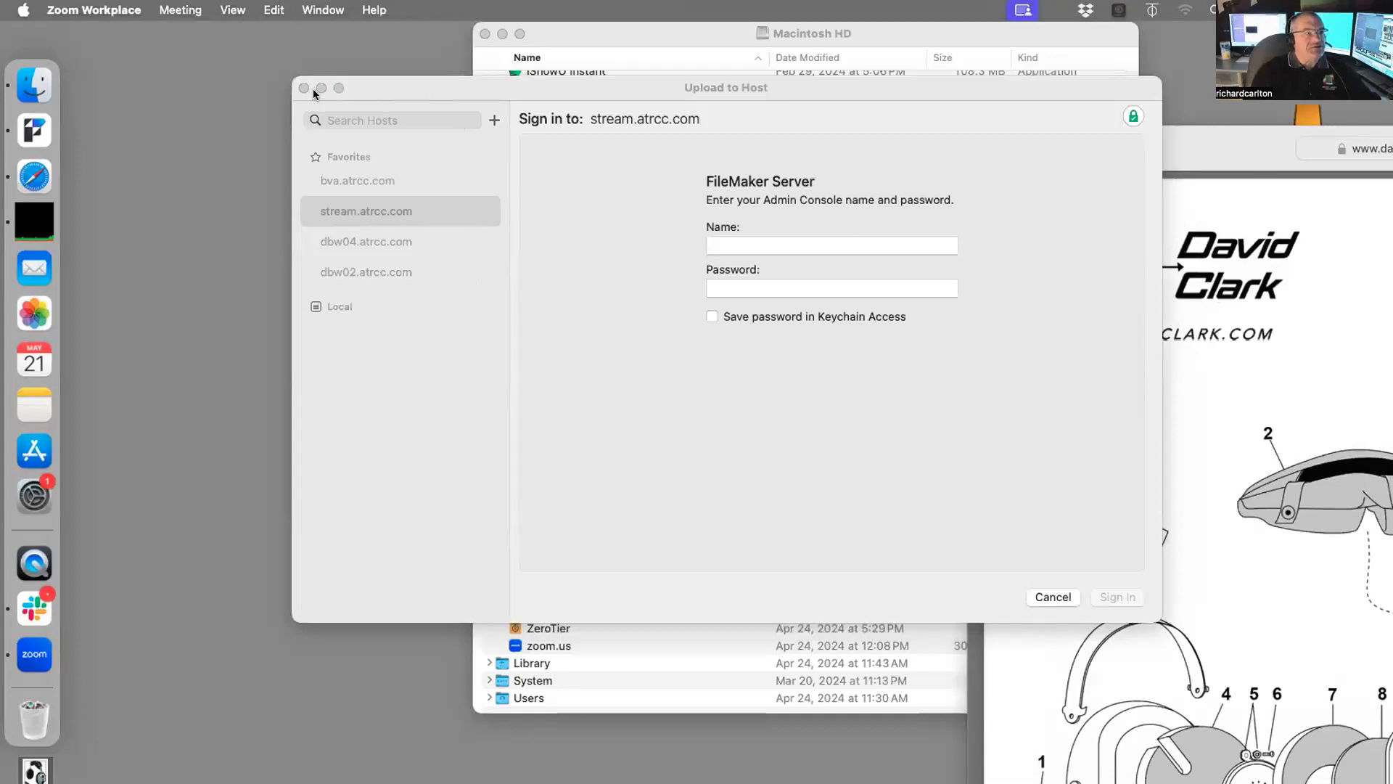
Step: Reposition the Upload to Host dialog and save ets.atrcc.com as a favorite host
drag(312, 89, 176, 217)
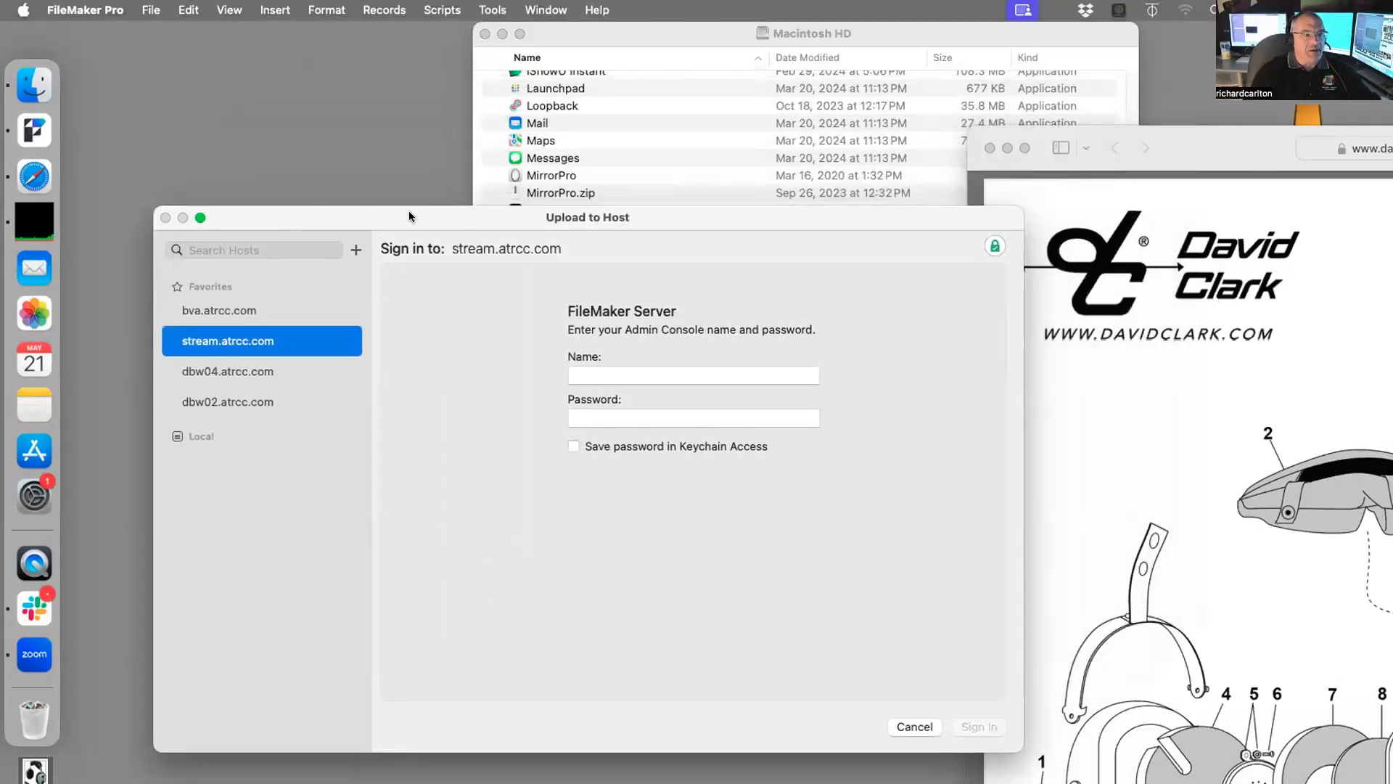
drag(408, 210, 430, 193)
click(657, 352)
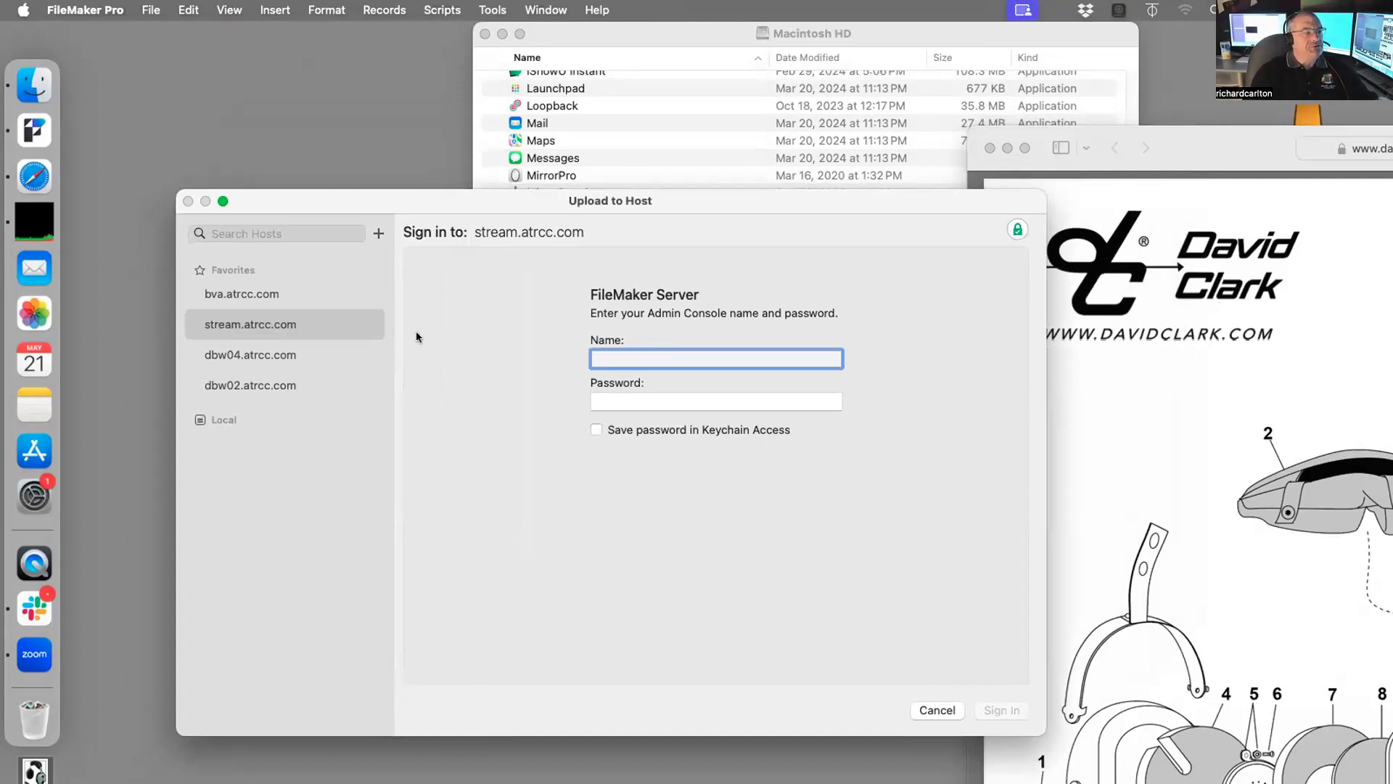
click(377, 233)
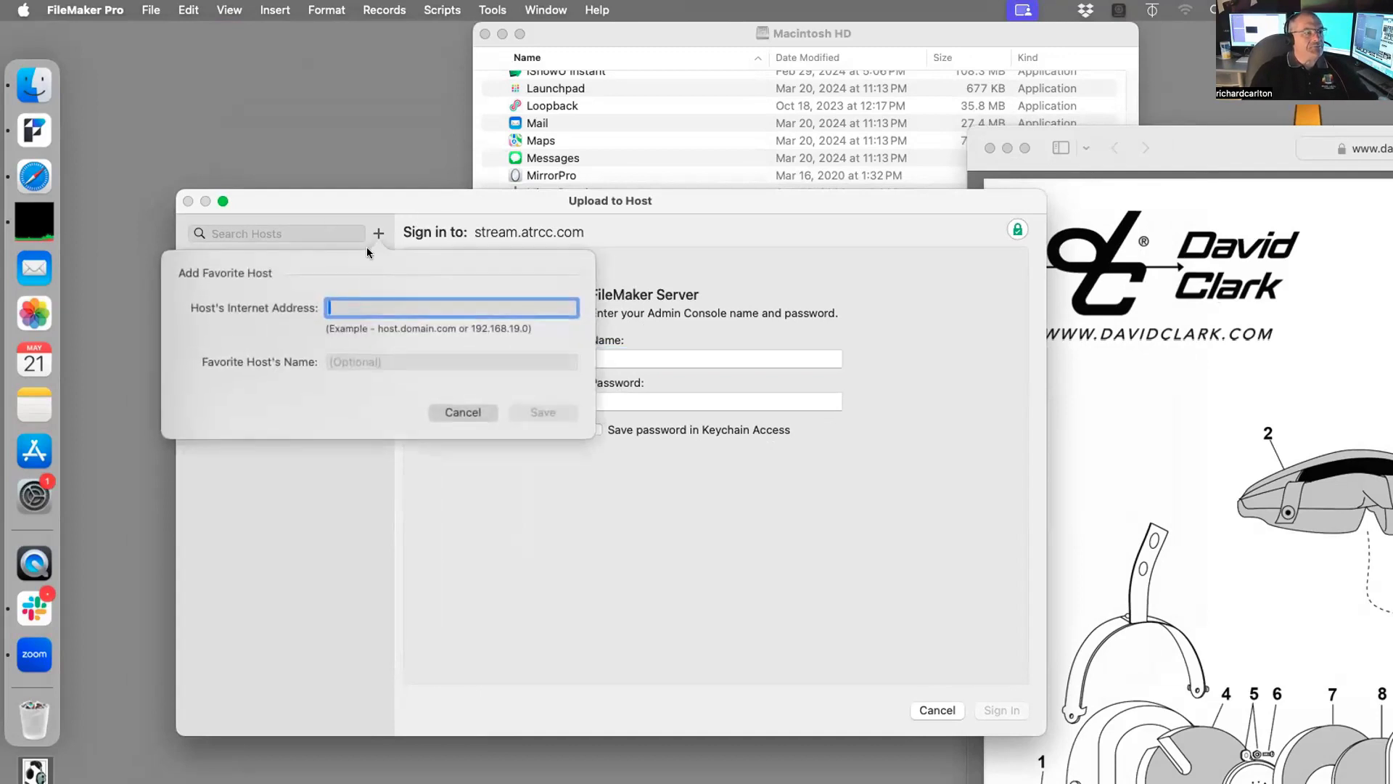
text(e)
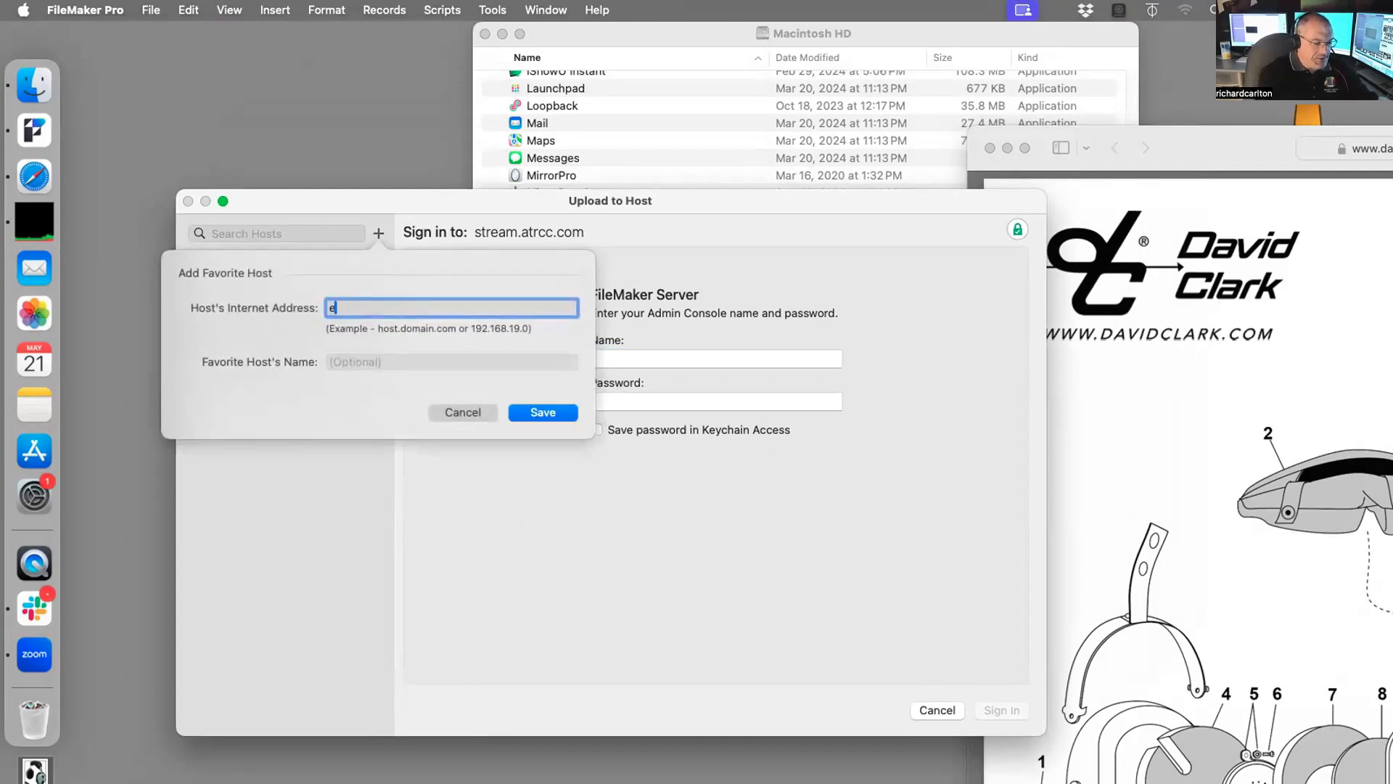
text(ts.atrcc.com)
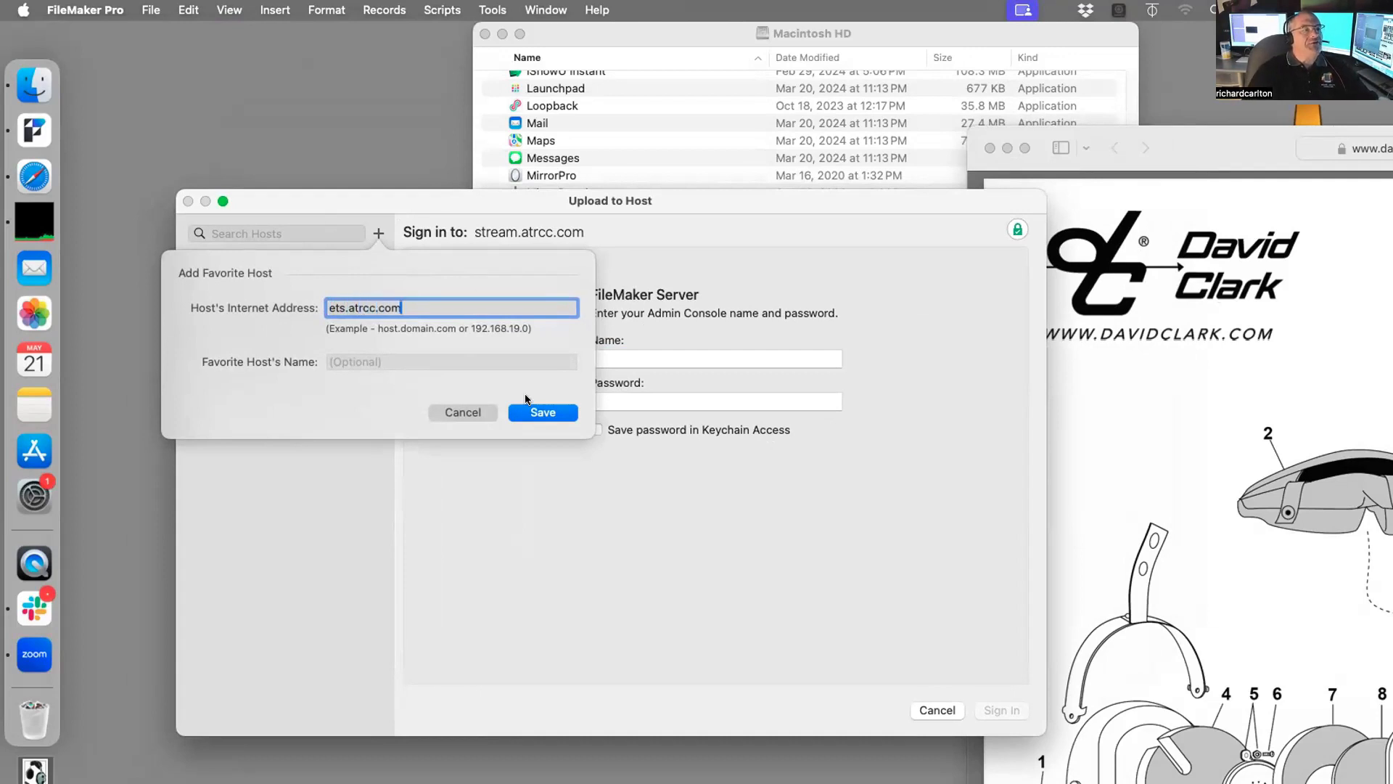
click(546, 411)
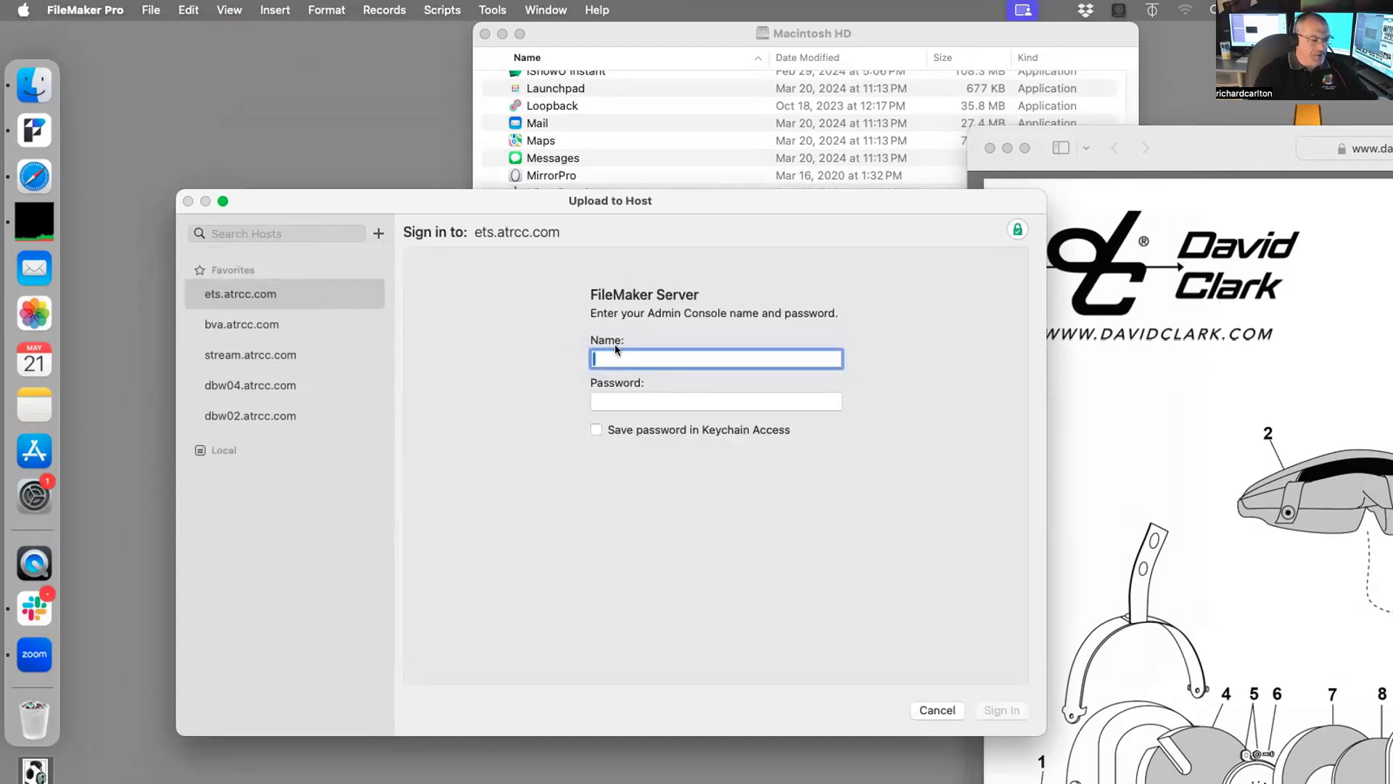
Step: Sign in to ets.atrcc.com with the admin console account name and password
text(admin)
key(Tab)
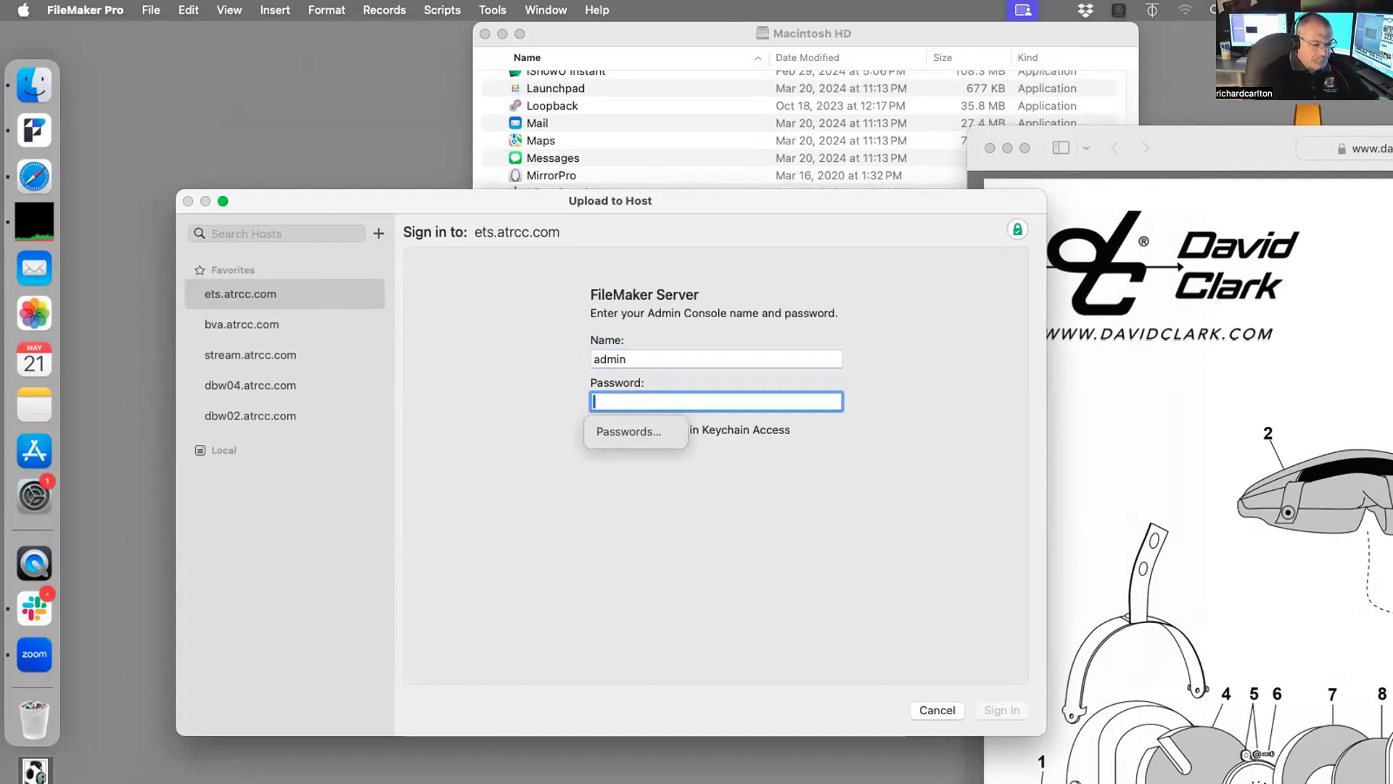
text(••••••)
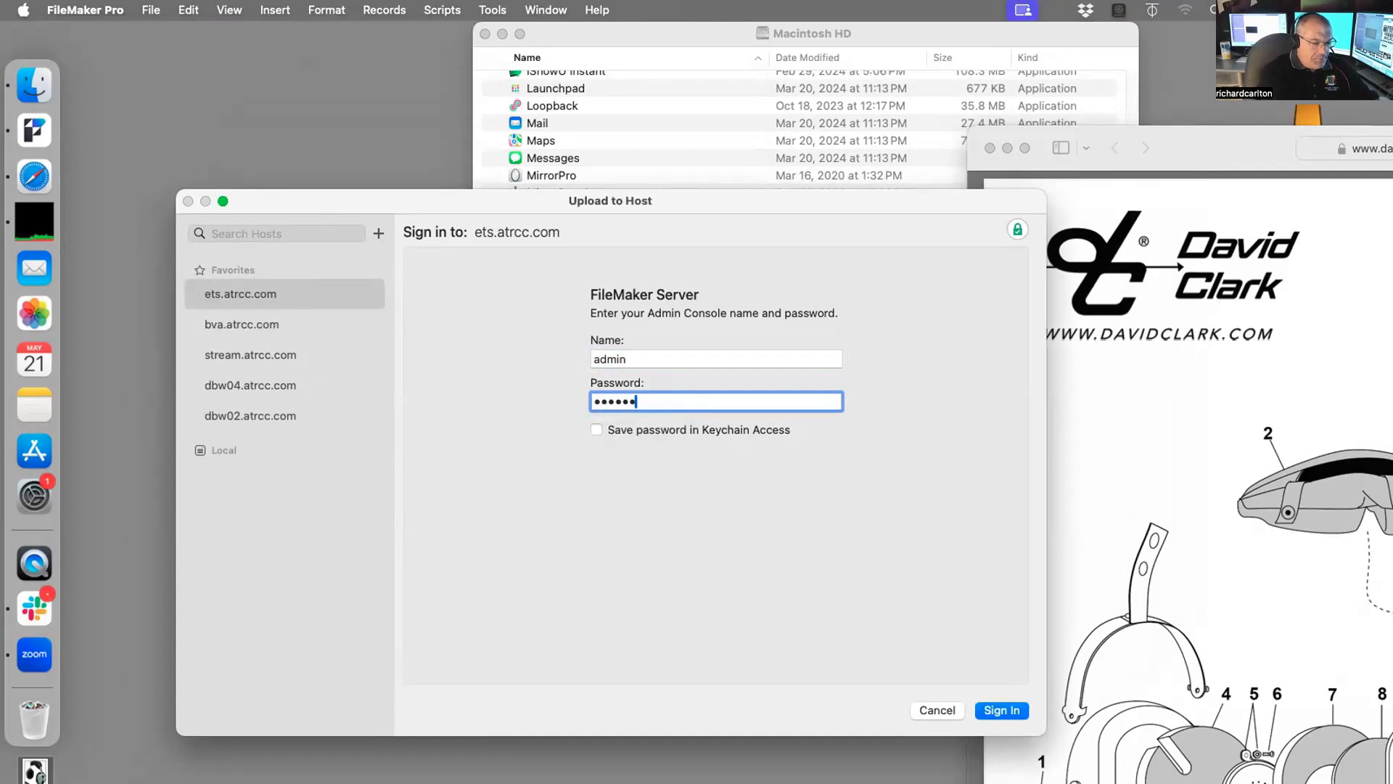
text(•••••••)
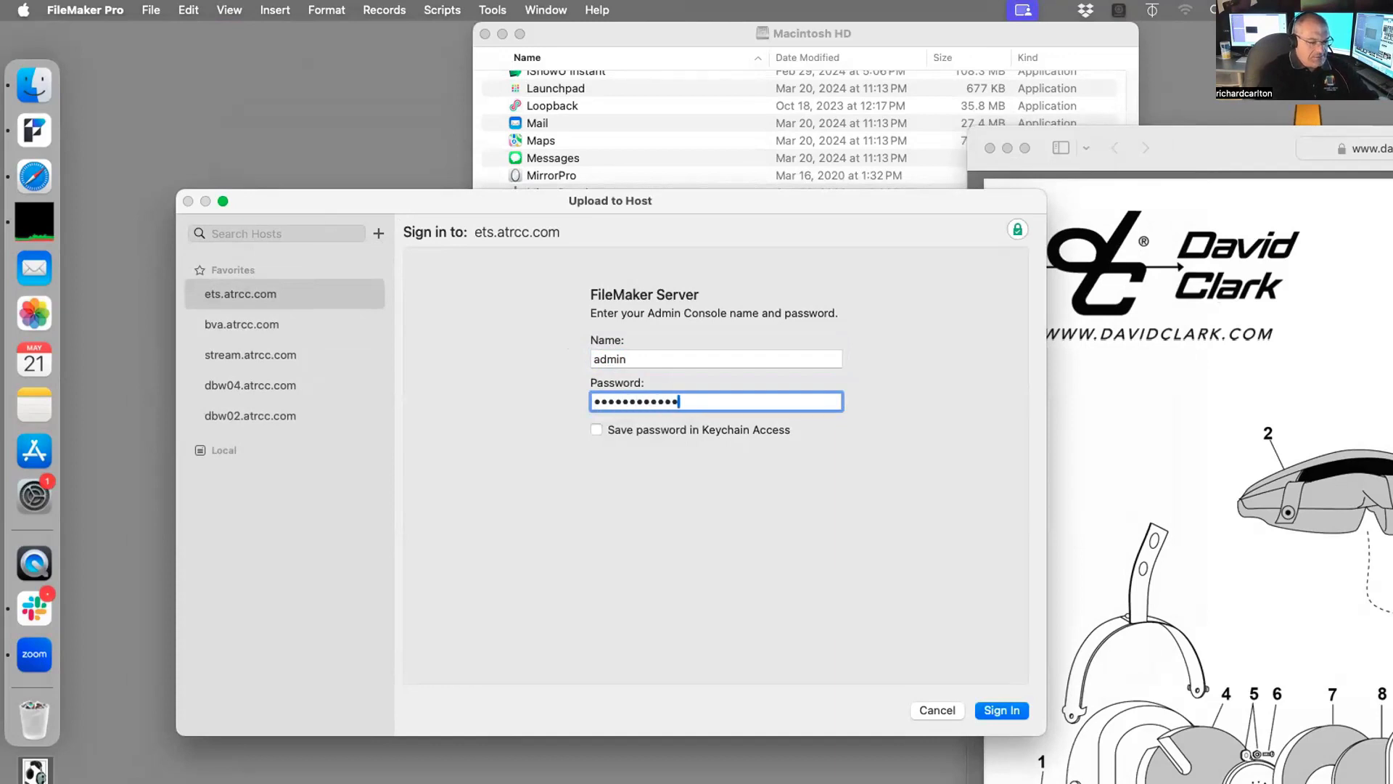
key(Return)
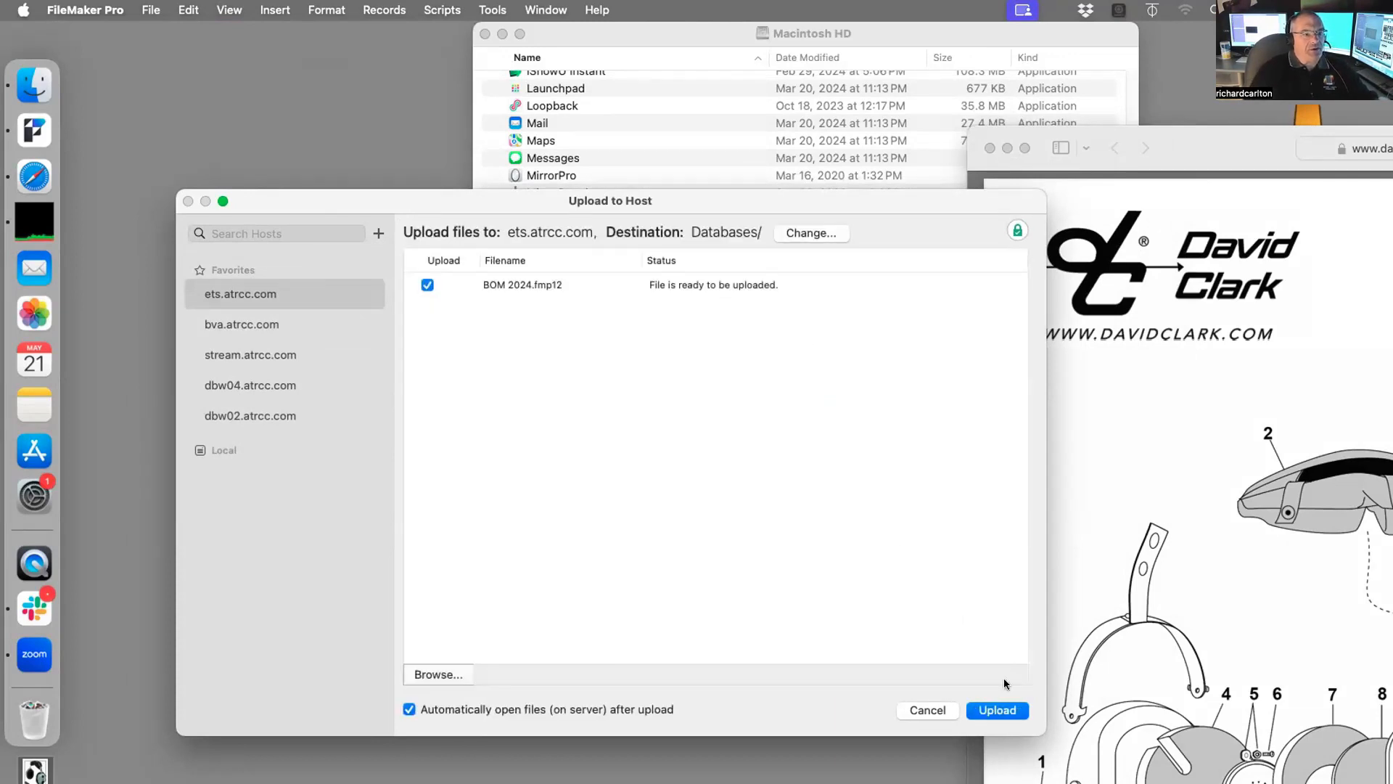
Step: Upload BOM 2024.fmp12 to ets.atrcc.com and bring the headset parts list window forward
click(997, 709)
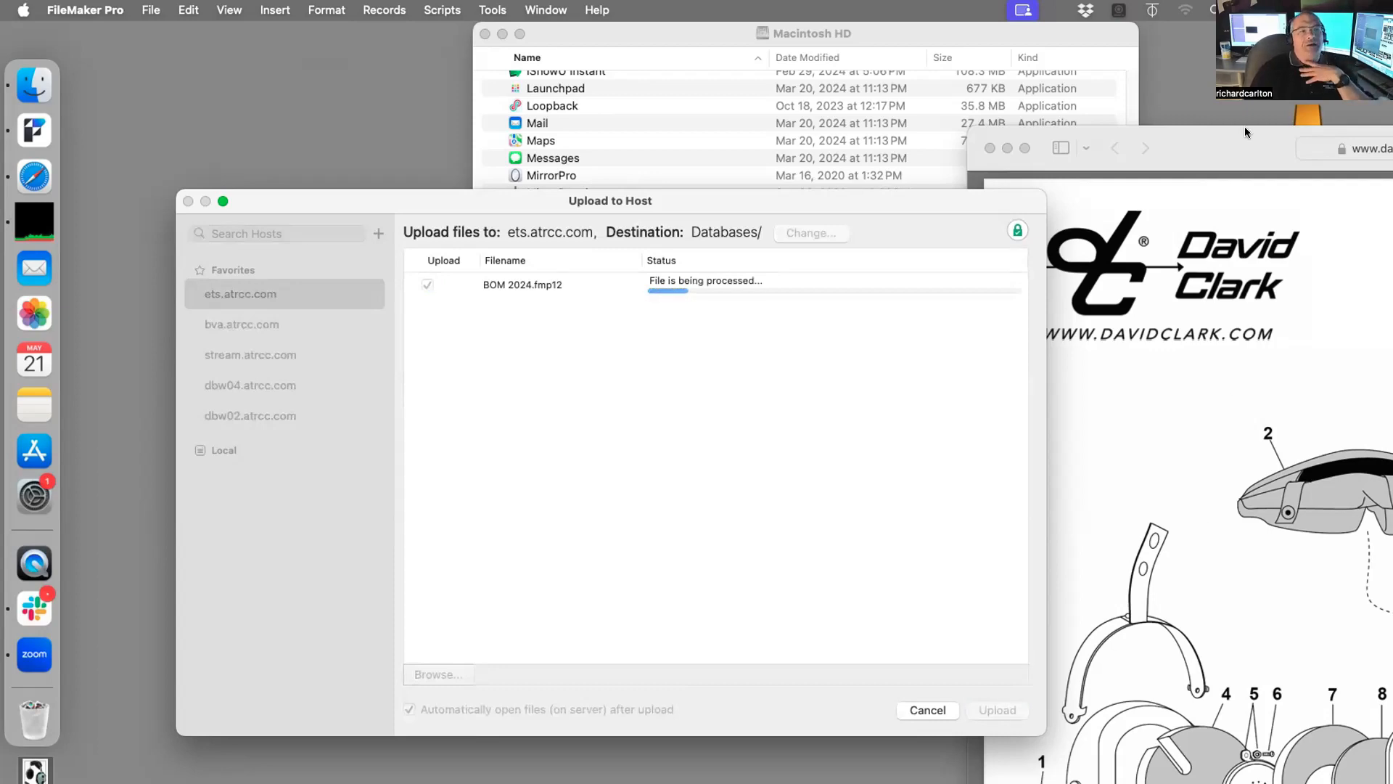
drag(1239, 142, 435, 7)
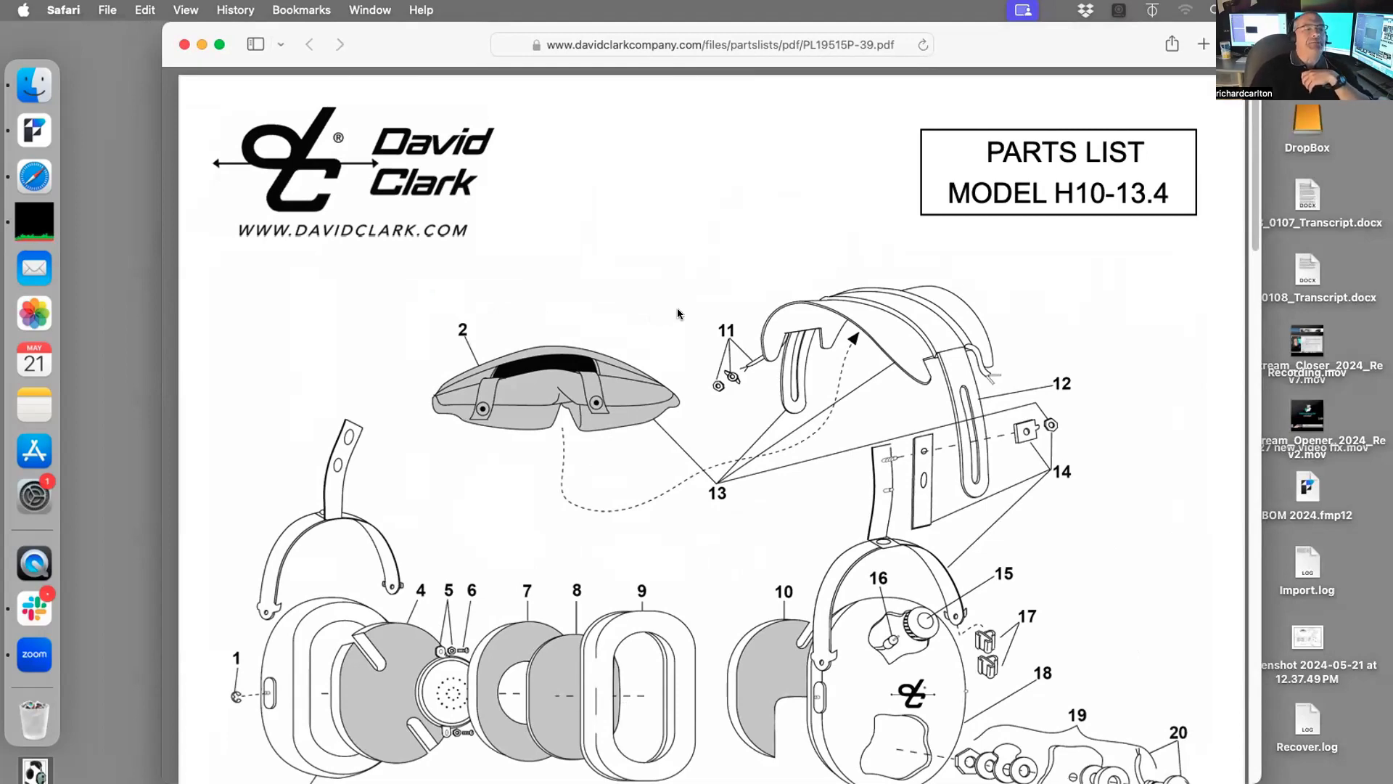
Step: Scroll the Model H10-13.4 parts list PDF, then move its window aside to reveal the upload result
scroll(712, 426, down, 4)
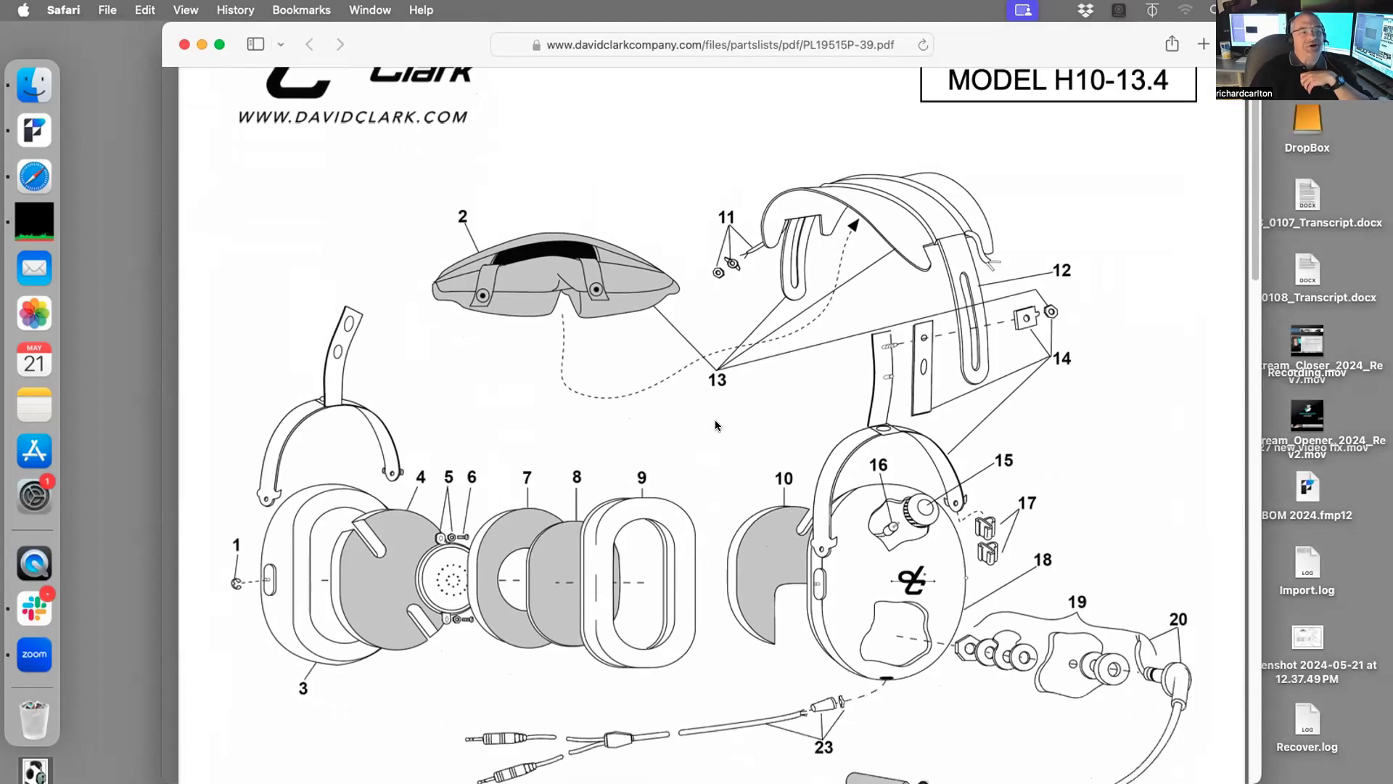
scroll(719, 425, down, 1)
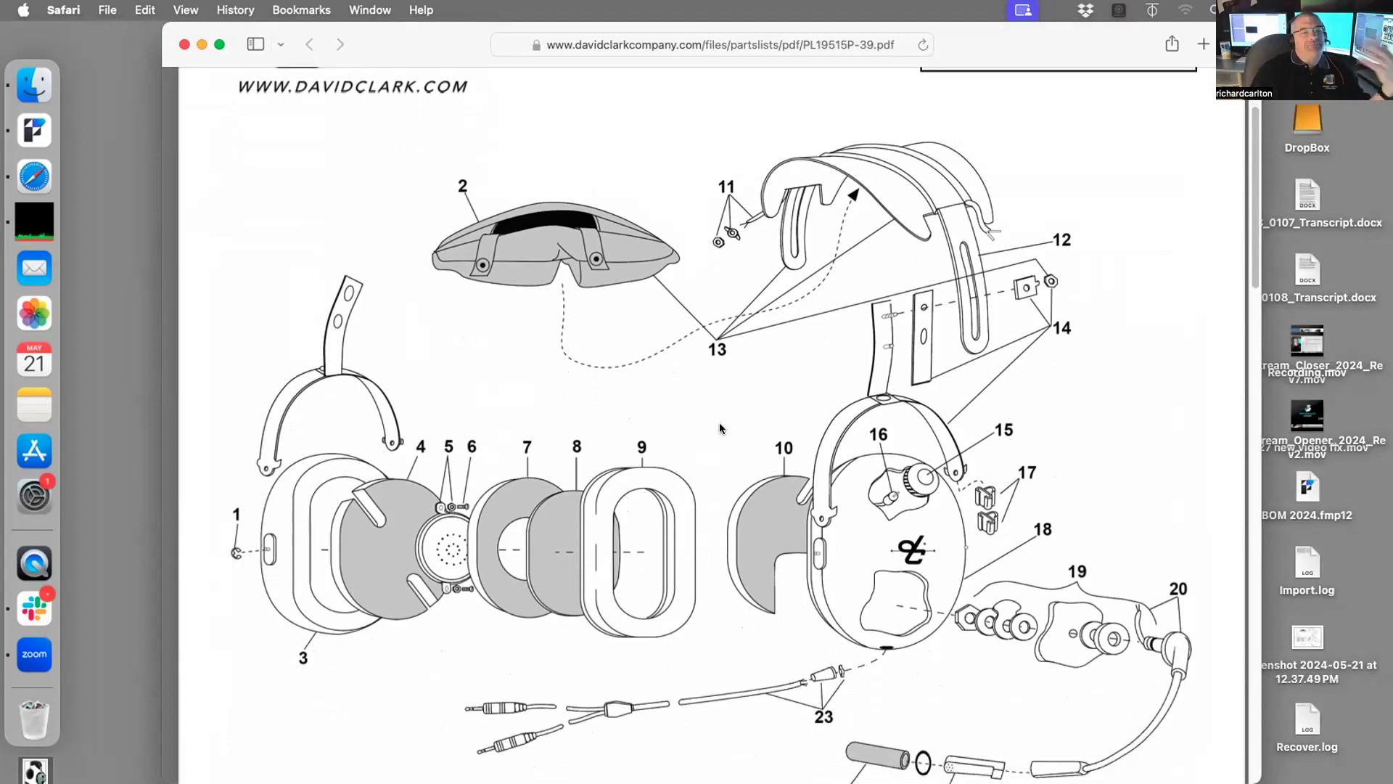
drag(442, 44, 462, 97)
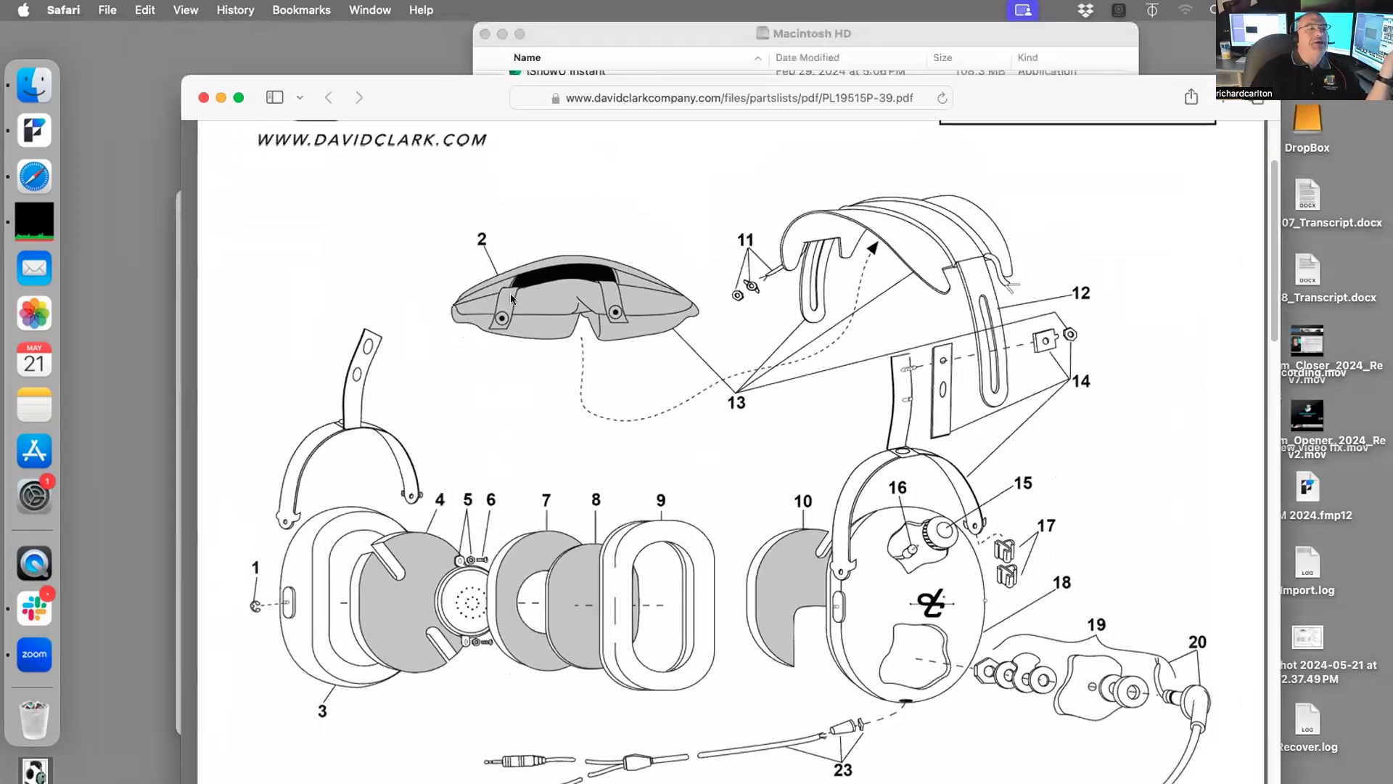
drag(510, 294, 1204, 656)
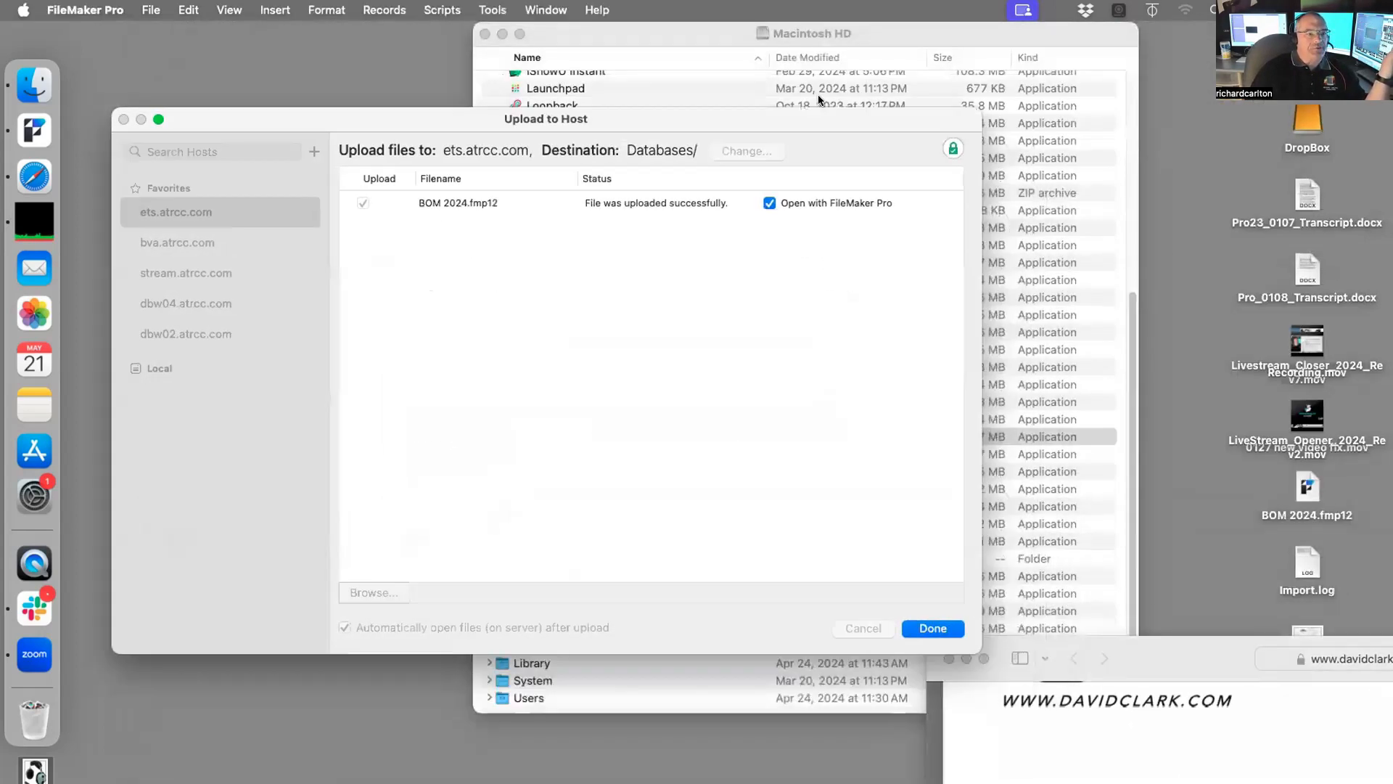
Step: Finish the upload so hosted BOM 2024 opens on the Aviation Headset MODEL H10 record
click(932, 622)
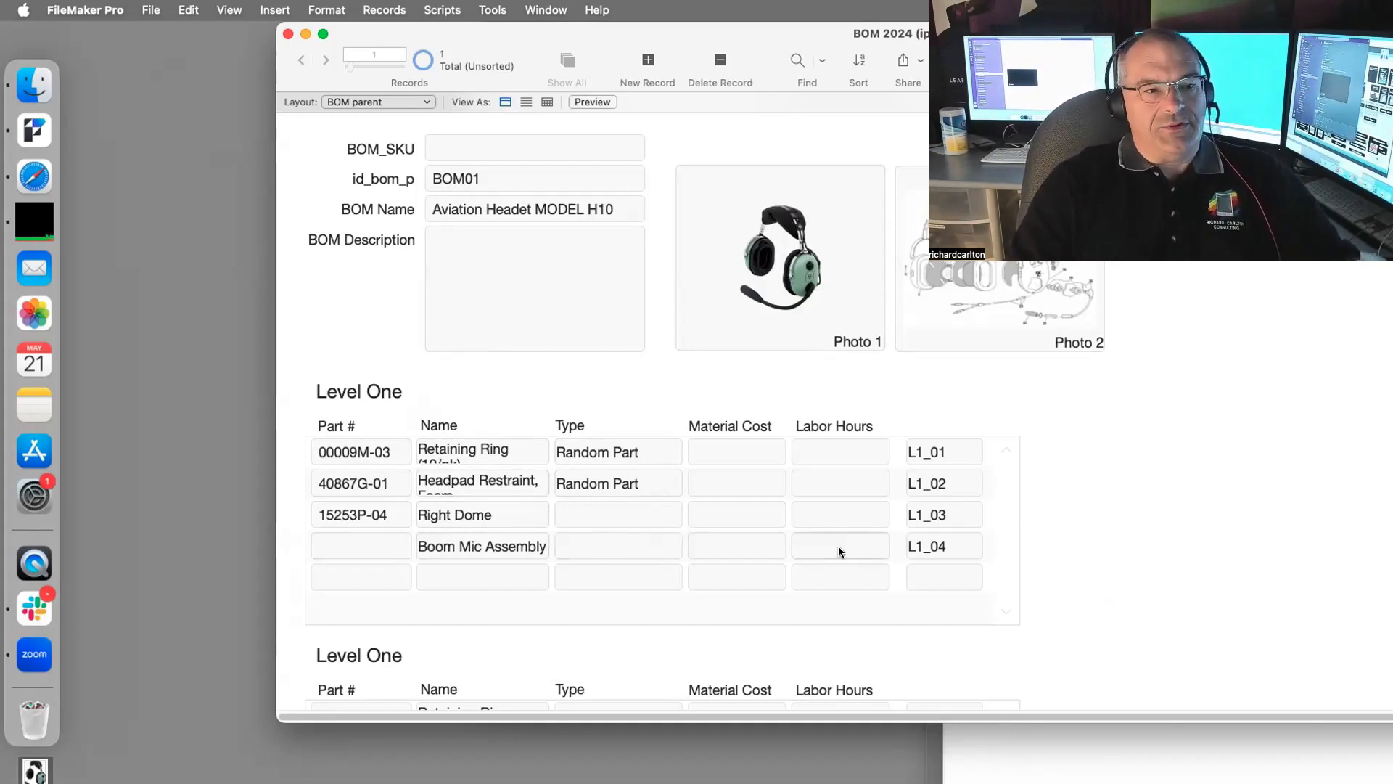
Step: Review both Level One portals on the MODEL H10 record, then bring up the File menu
scroll(839, 552, down, 1)
scroll(839, 550, down, 2)
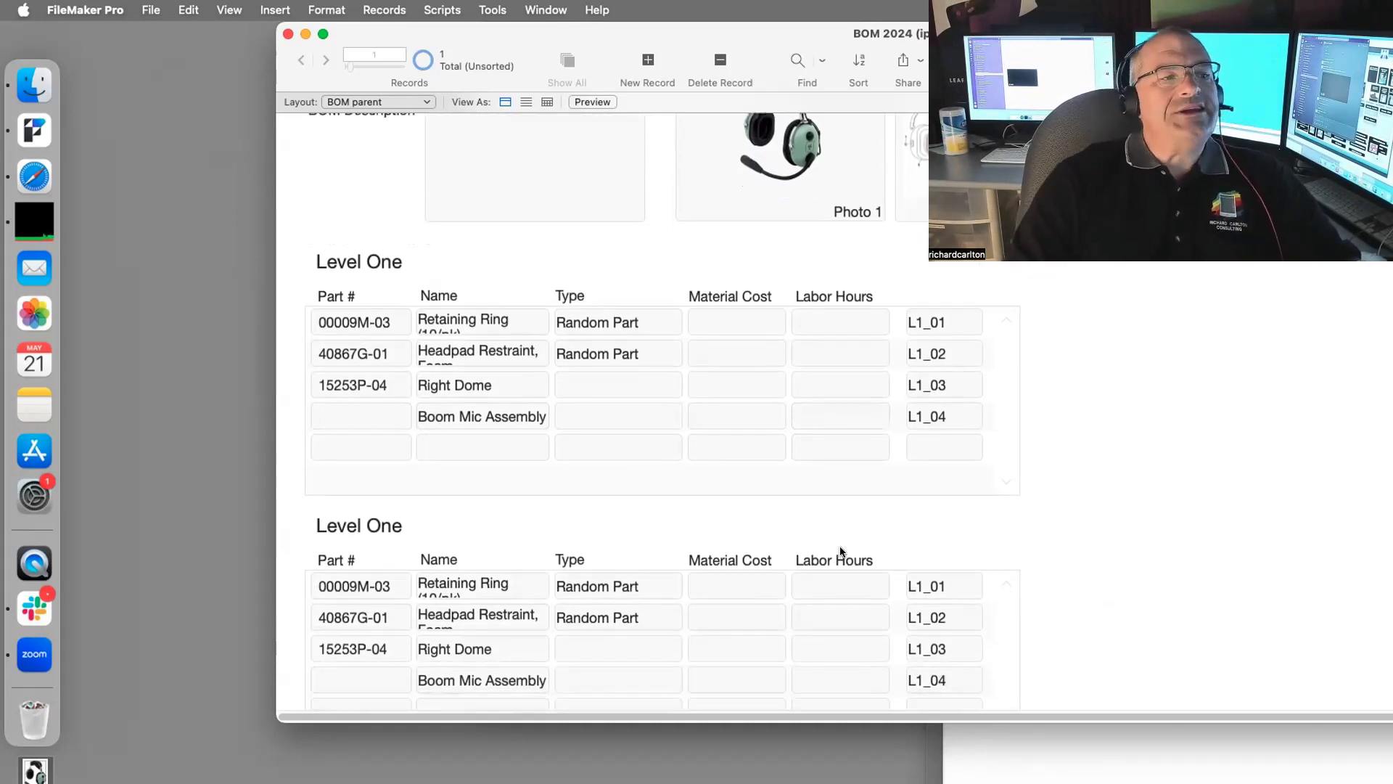
scroll(839, 554, down, 1)
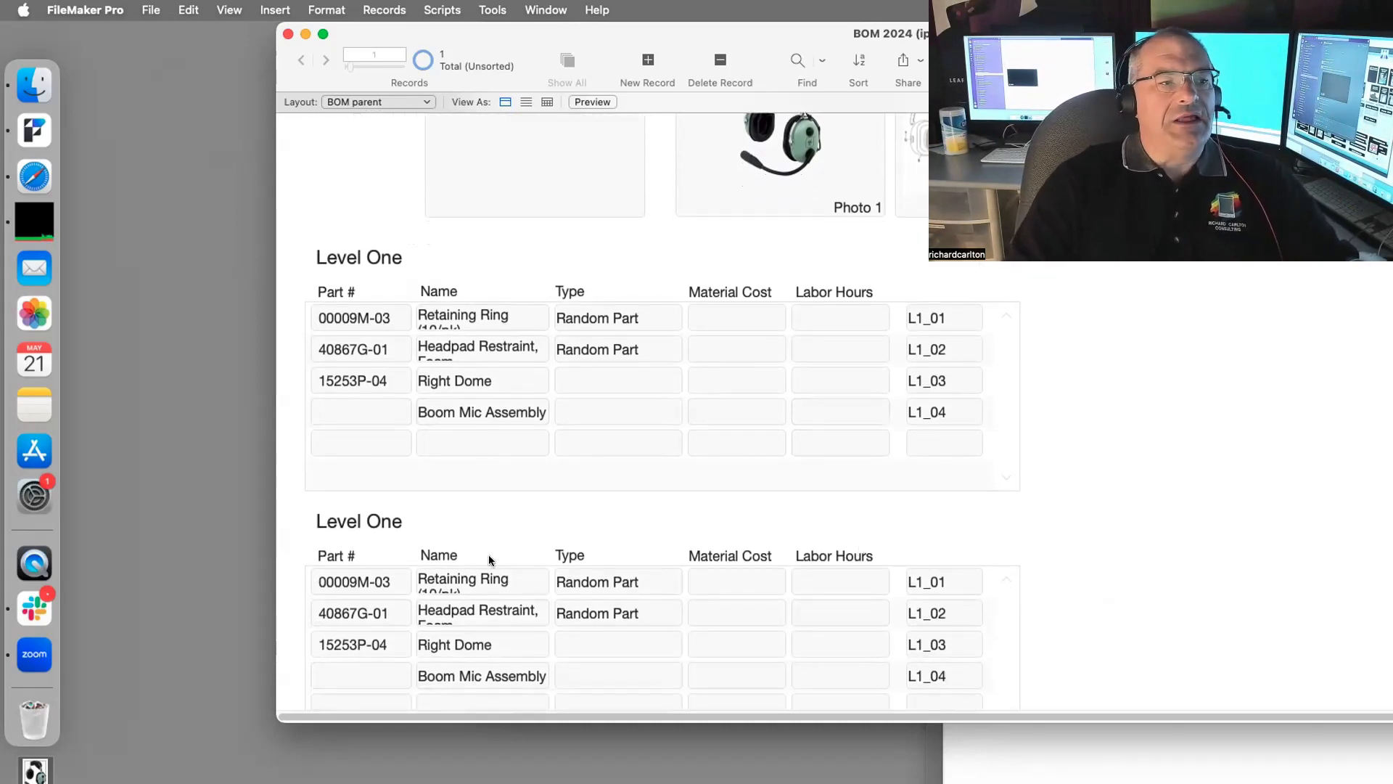
scroll(468, 589, up, 3)
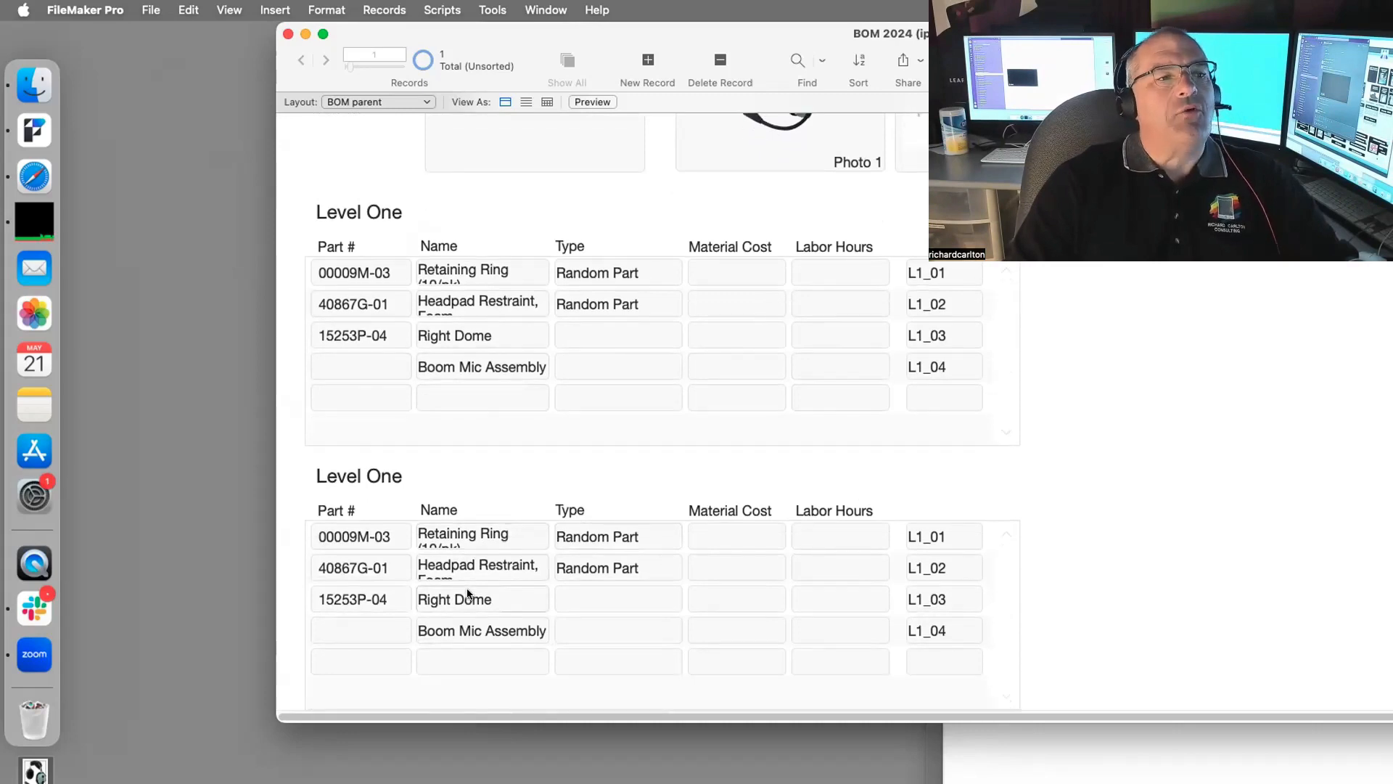
scroll(468, 586, up, 2)
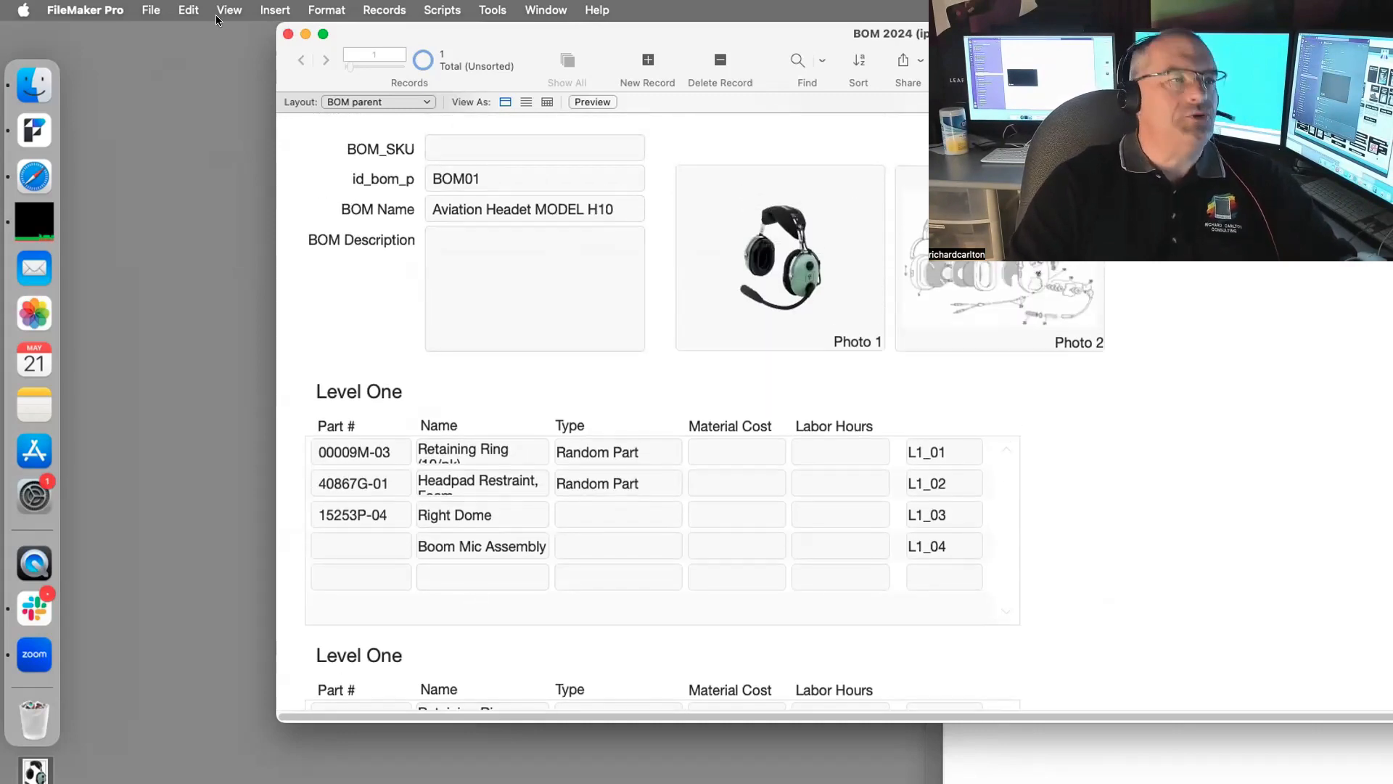
click(150, 12)
Step: Open Manage Database for BOM 2024 on the Tables list with BOM parent selected
mouse_move(231, 190)
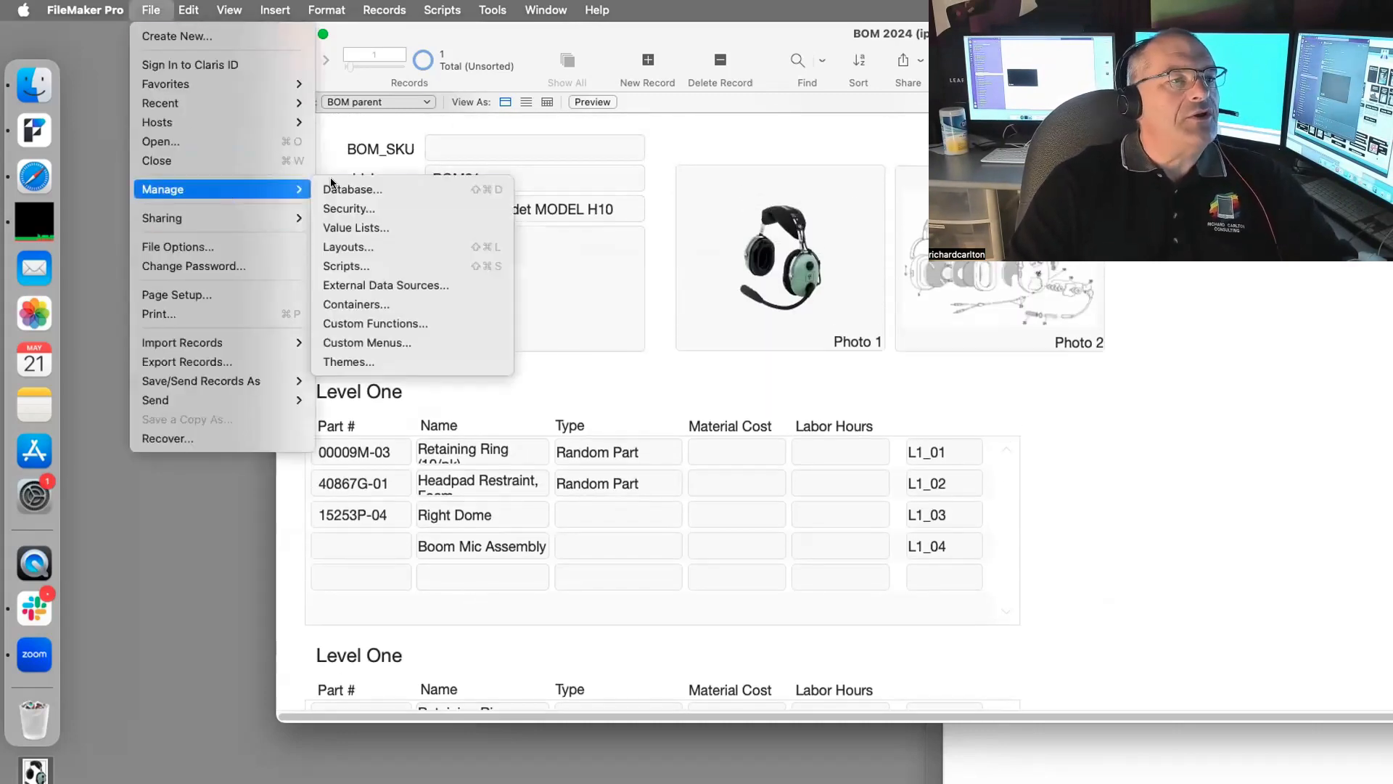
click(389, 189)
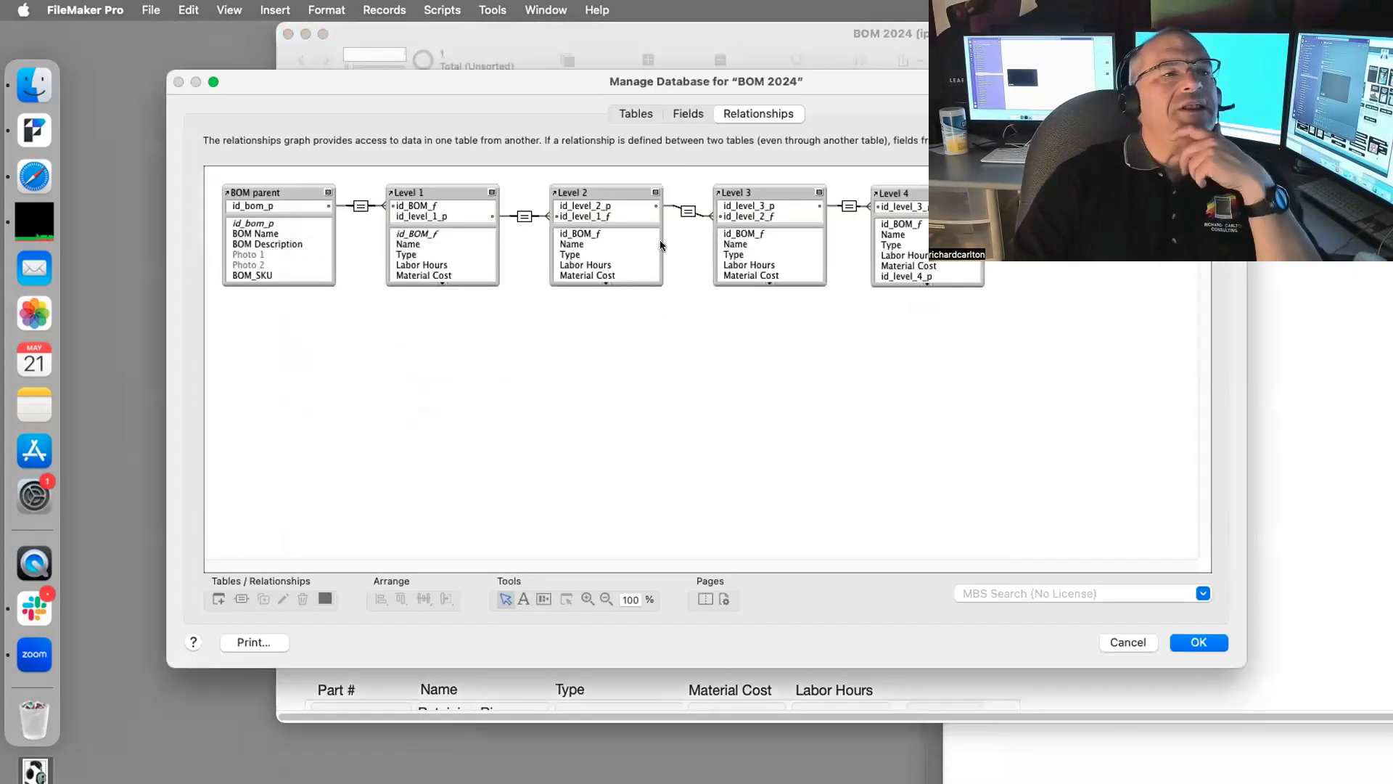
click(633, 114)
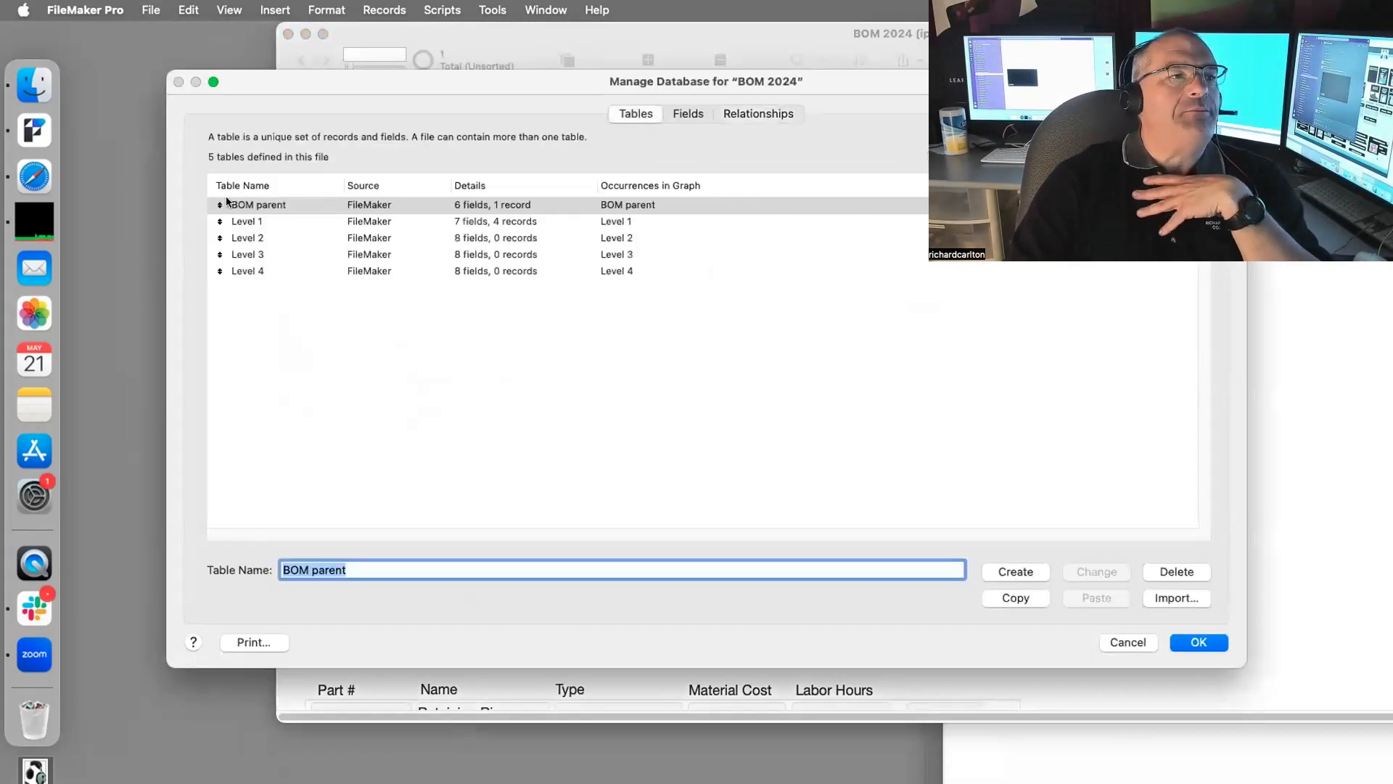
click(243, 204)
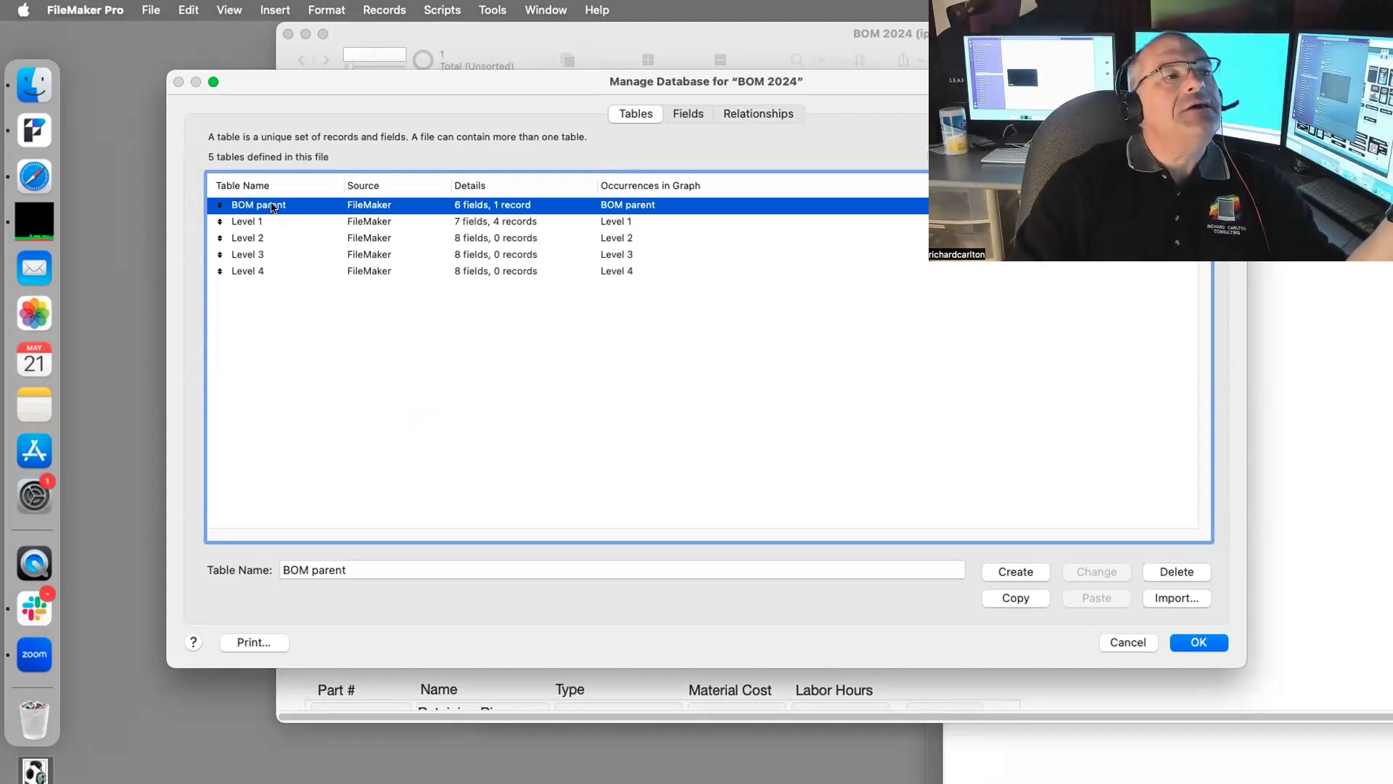
Step: Review the Level 1 through Level 4 tables' fields and record counts
click(250, 221)
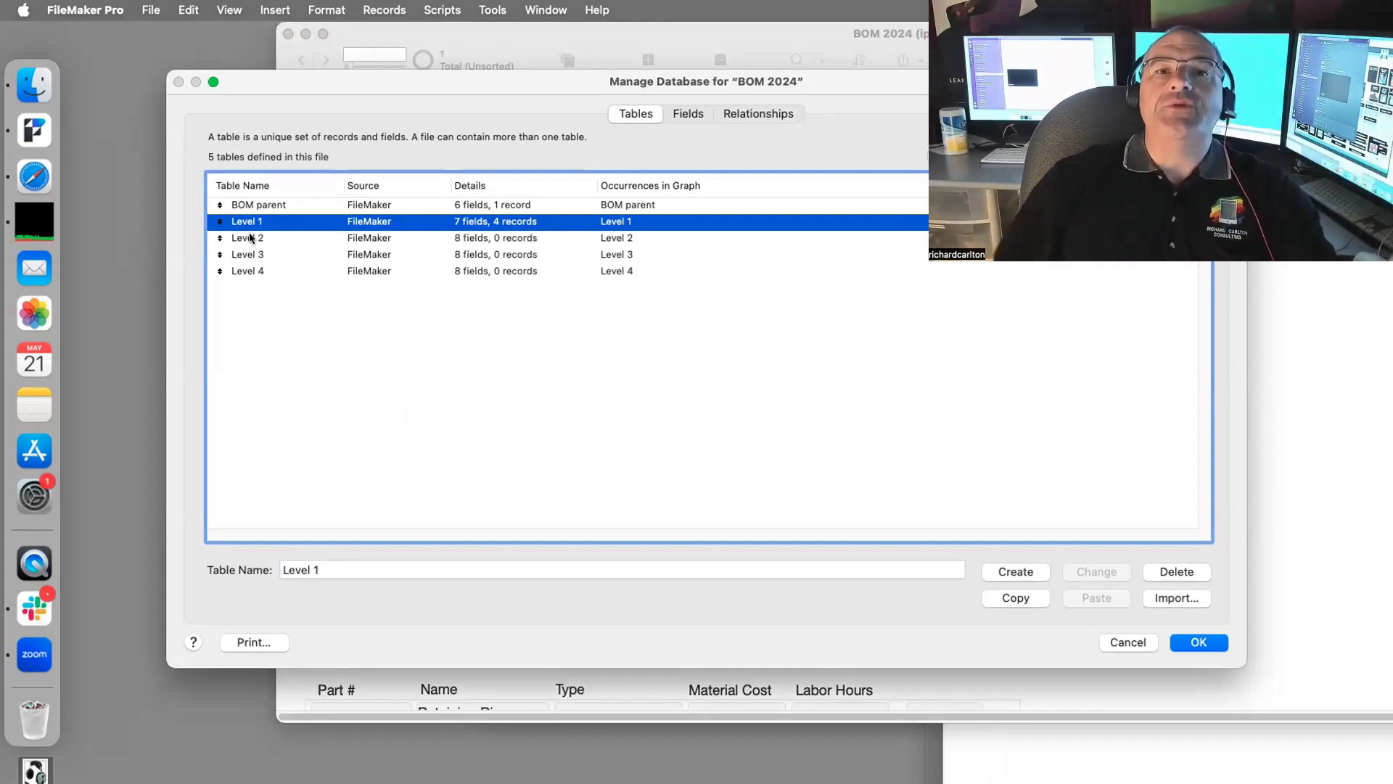
click(267, 239)
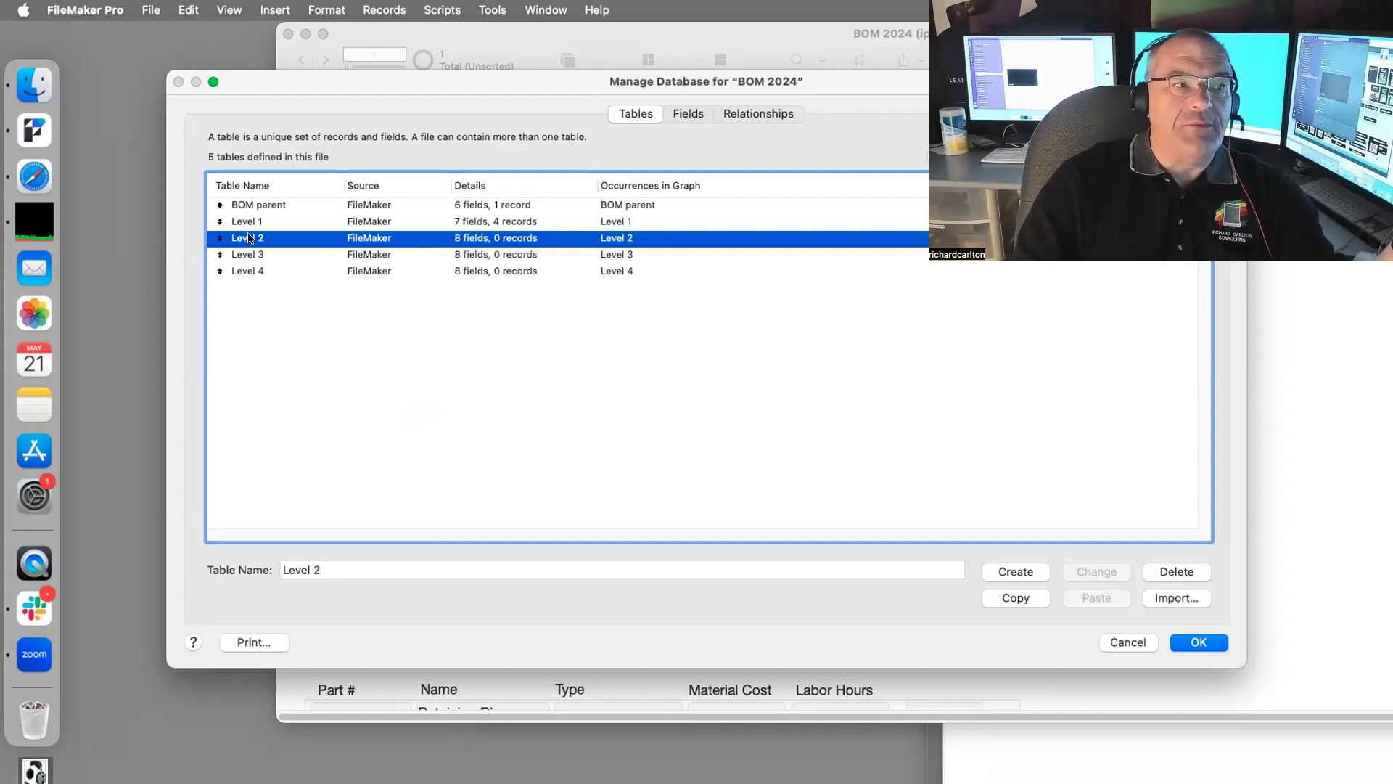
click(249, 253)
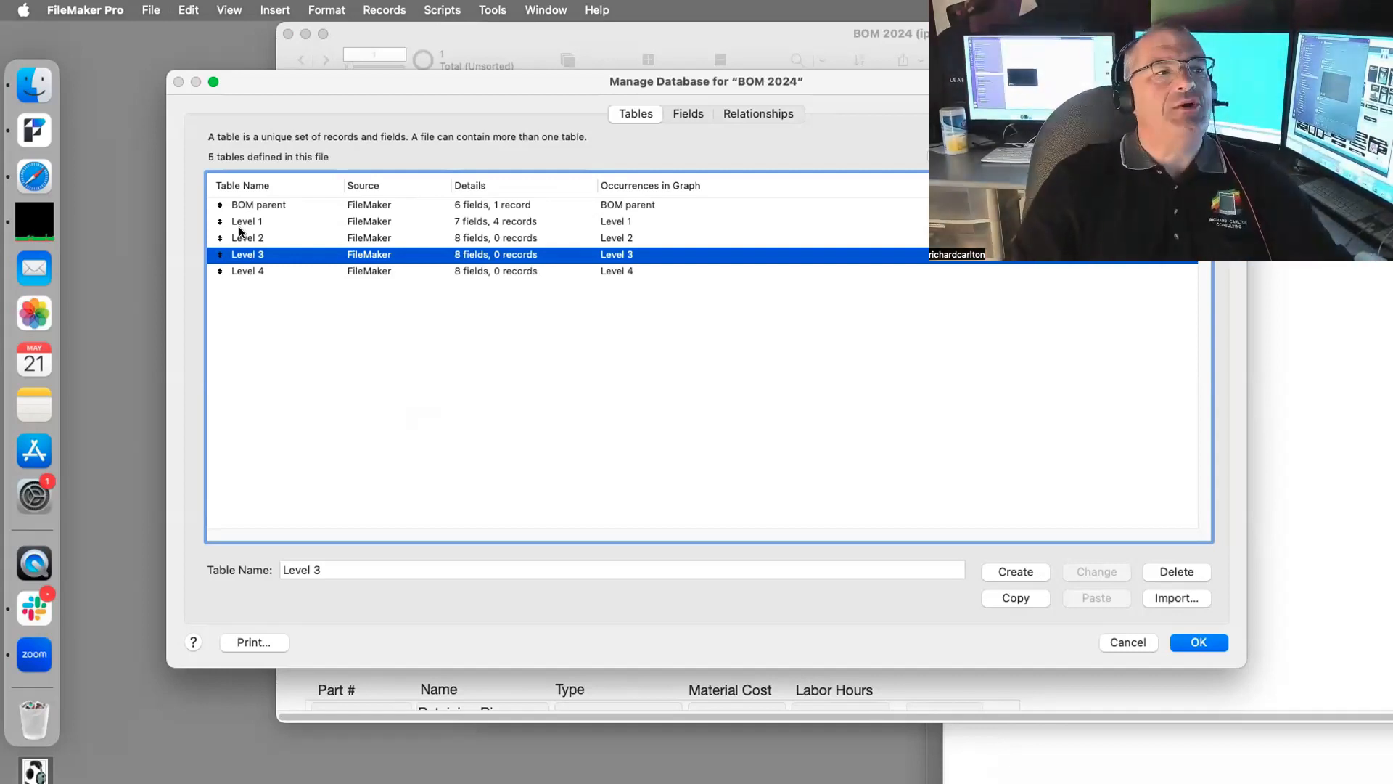
click(252, 271)
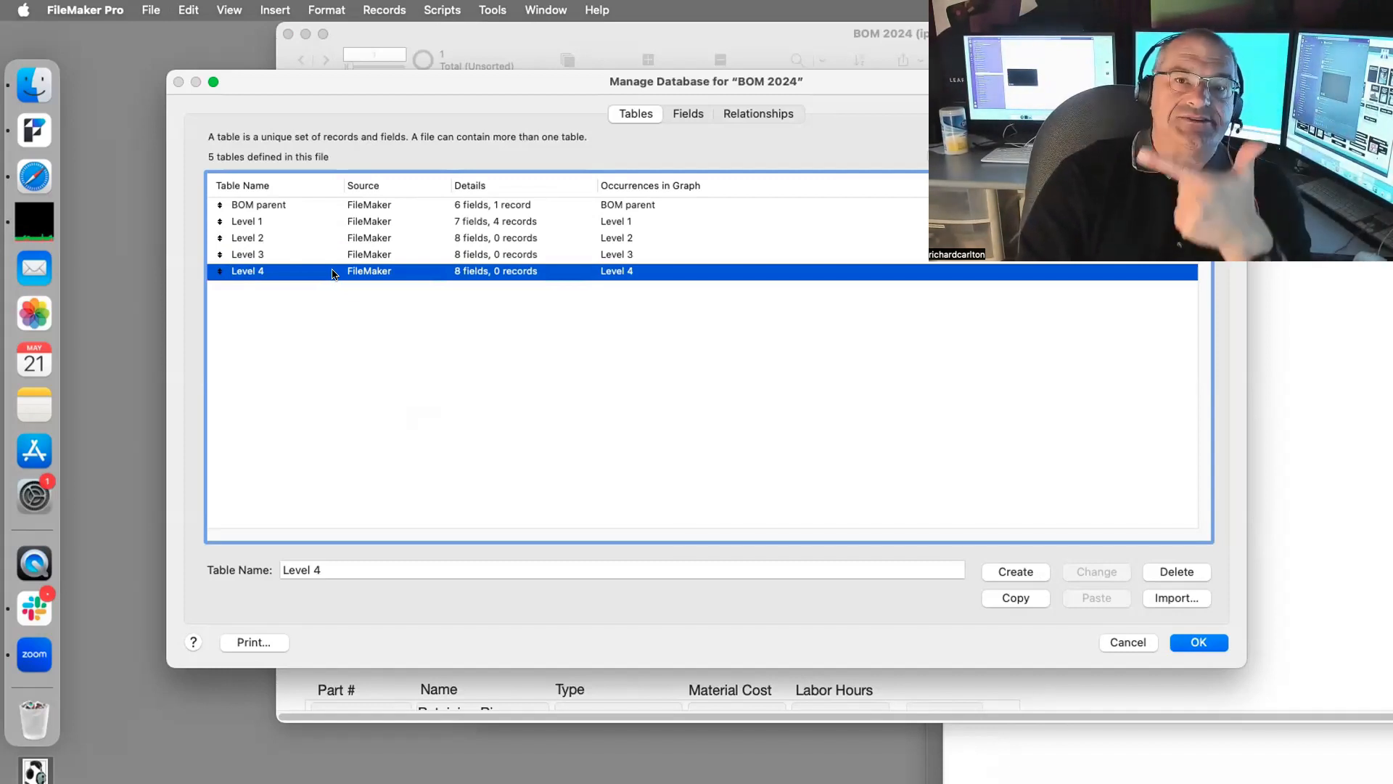
click(298, 255)
click(301, 239)
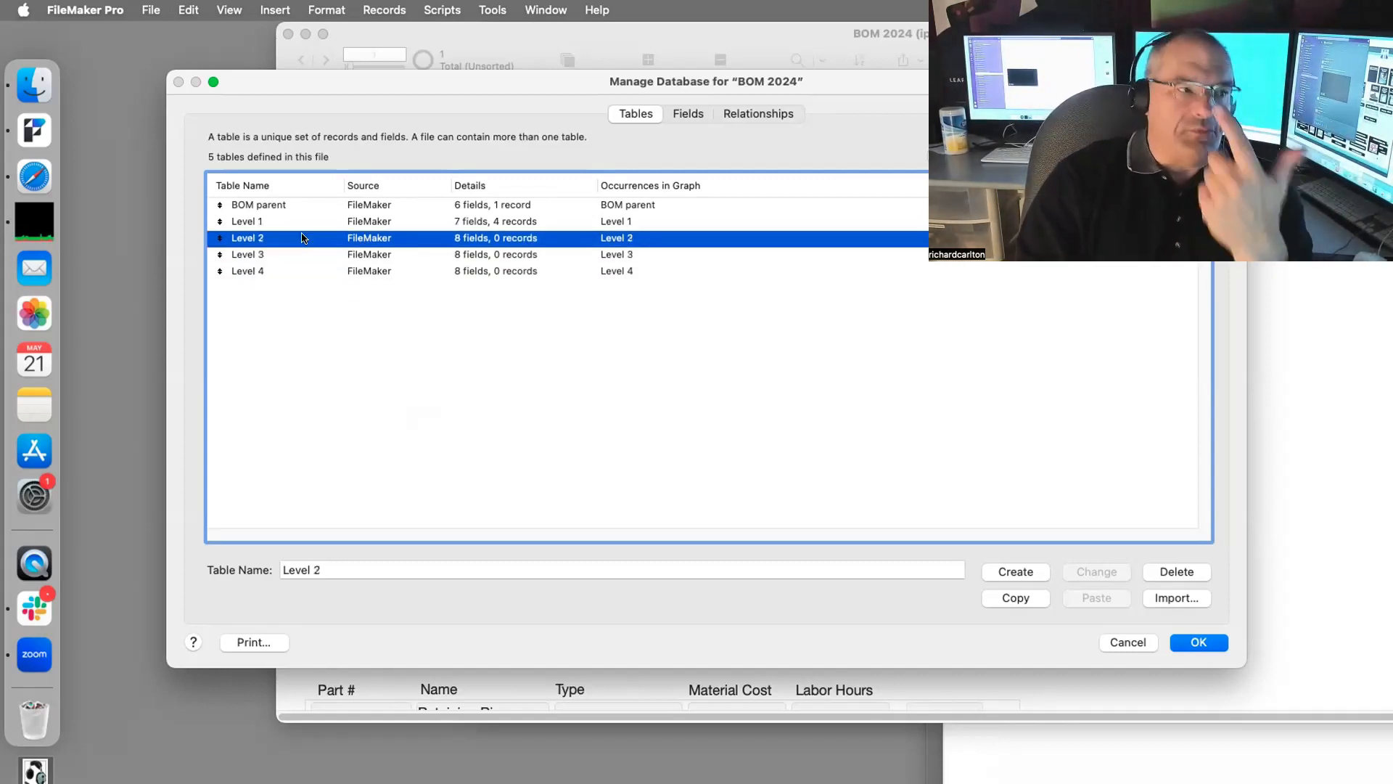
click(303, 223)
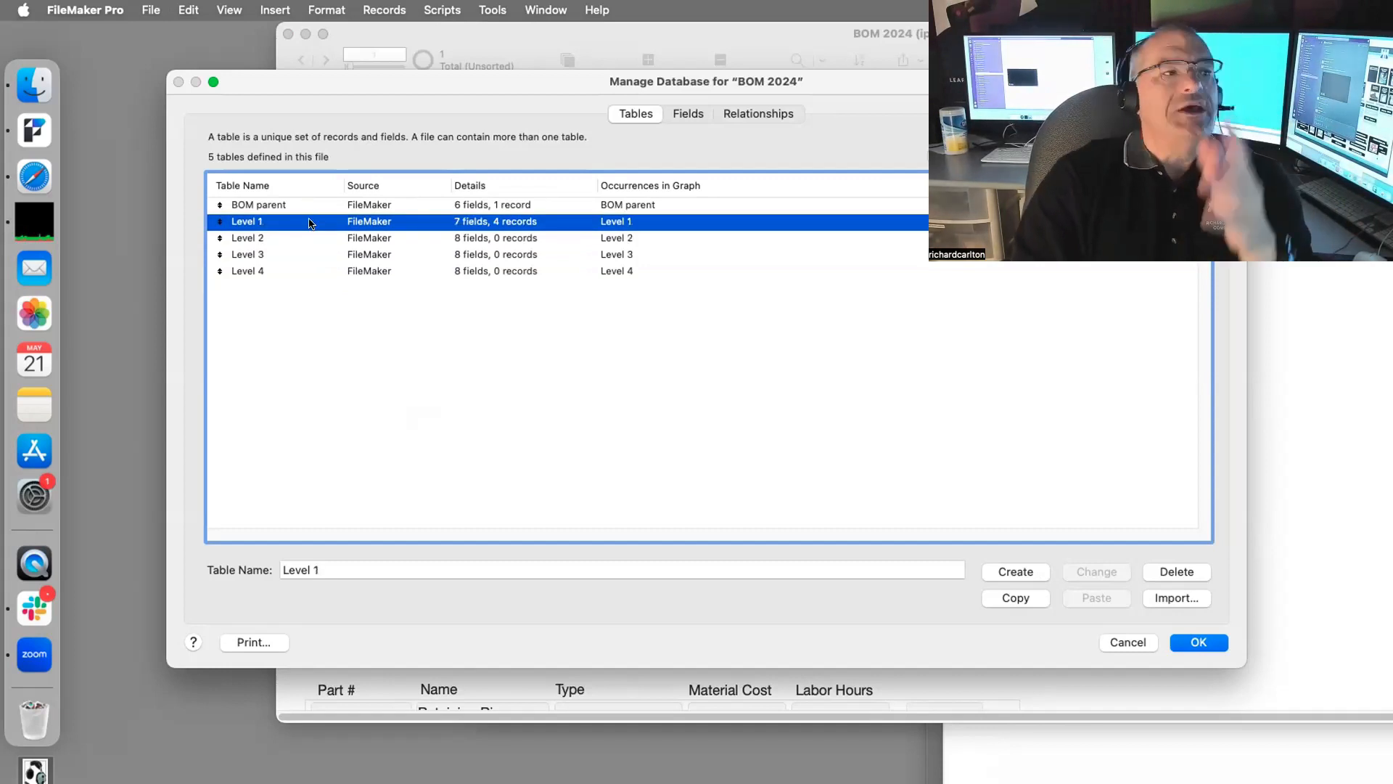
click(288, 236)
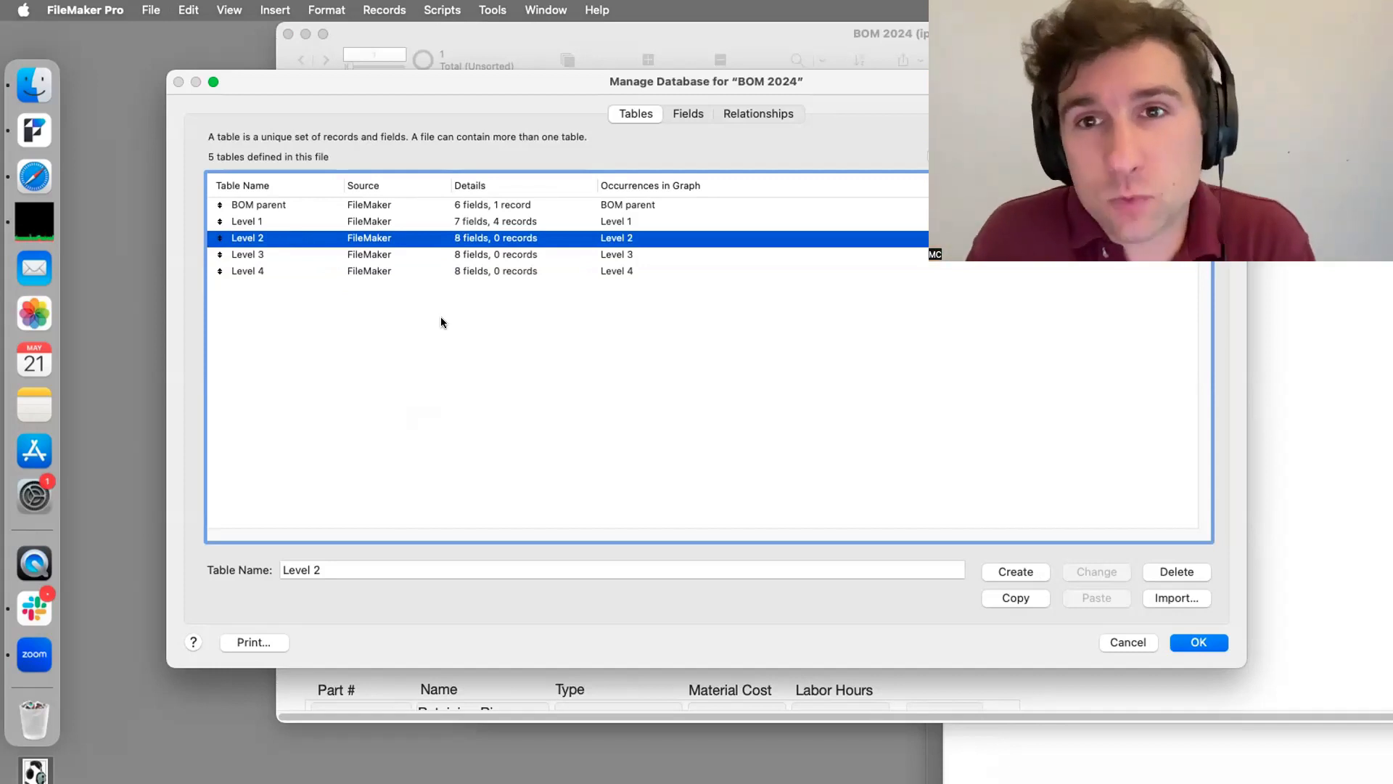
Step: Close Manage Database, scroll to both Level One portals, and switch to Layout mode
click(1171, 641)
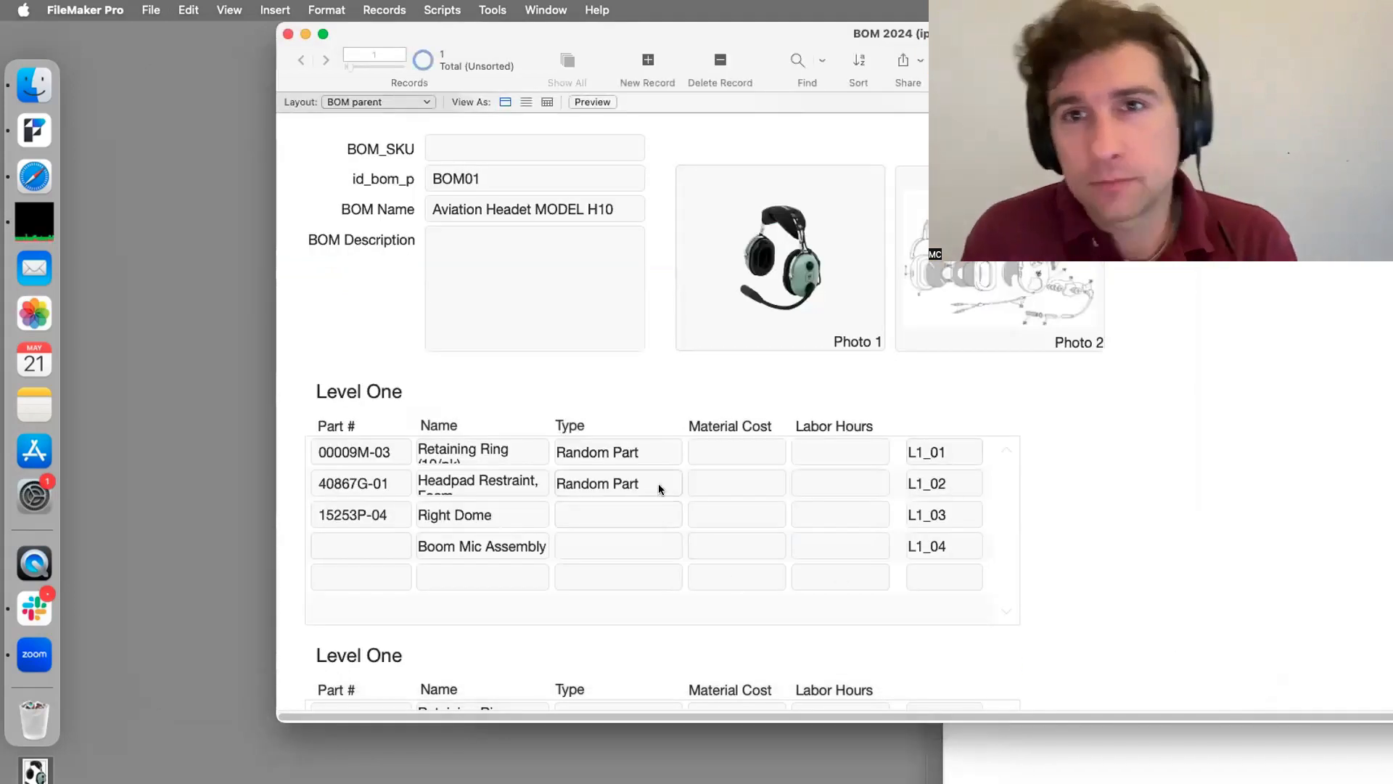
scroll(908, 522, down, 2)
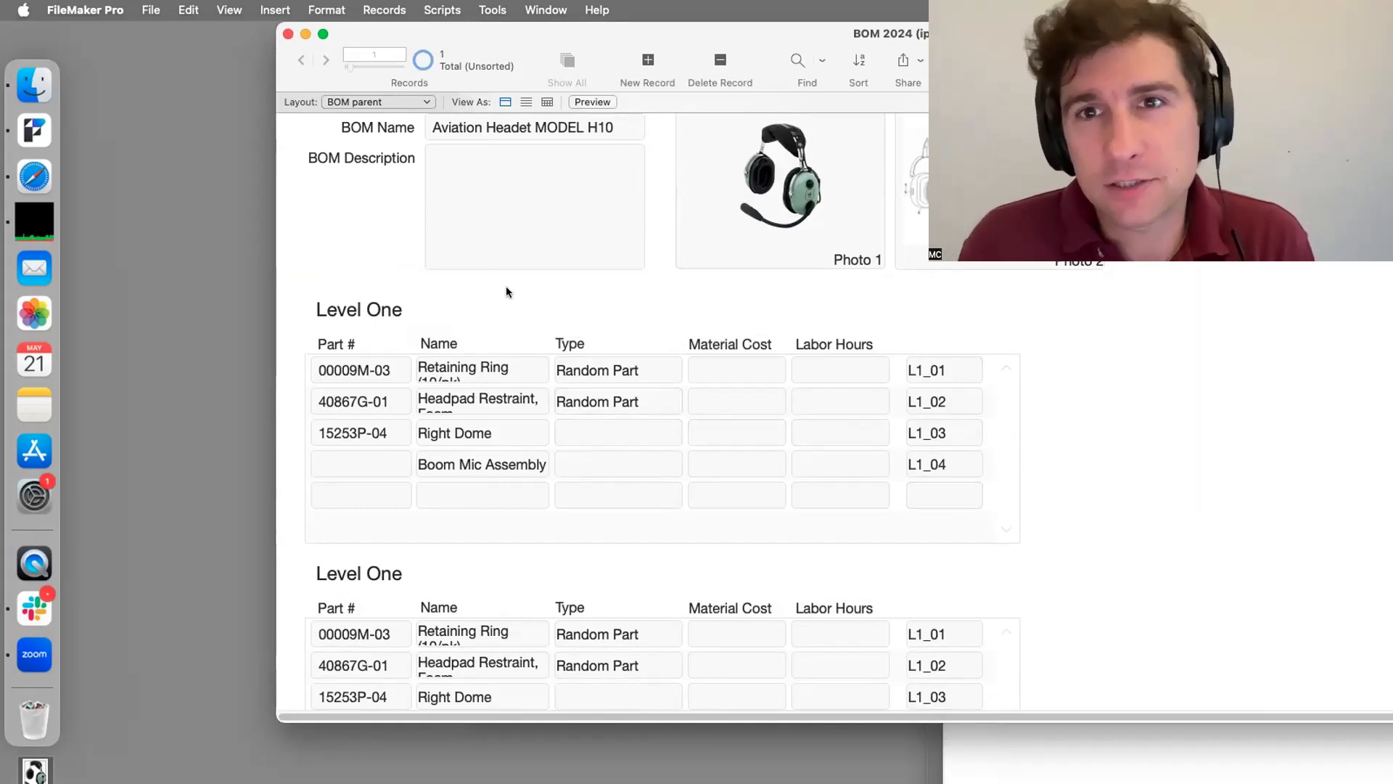
scroll(515, 293, down, 1)
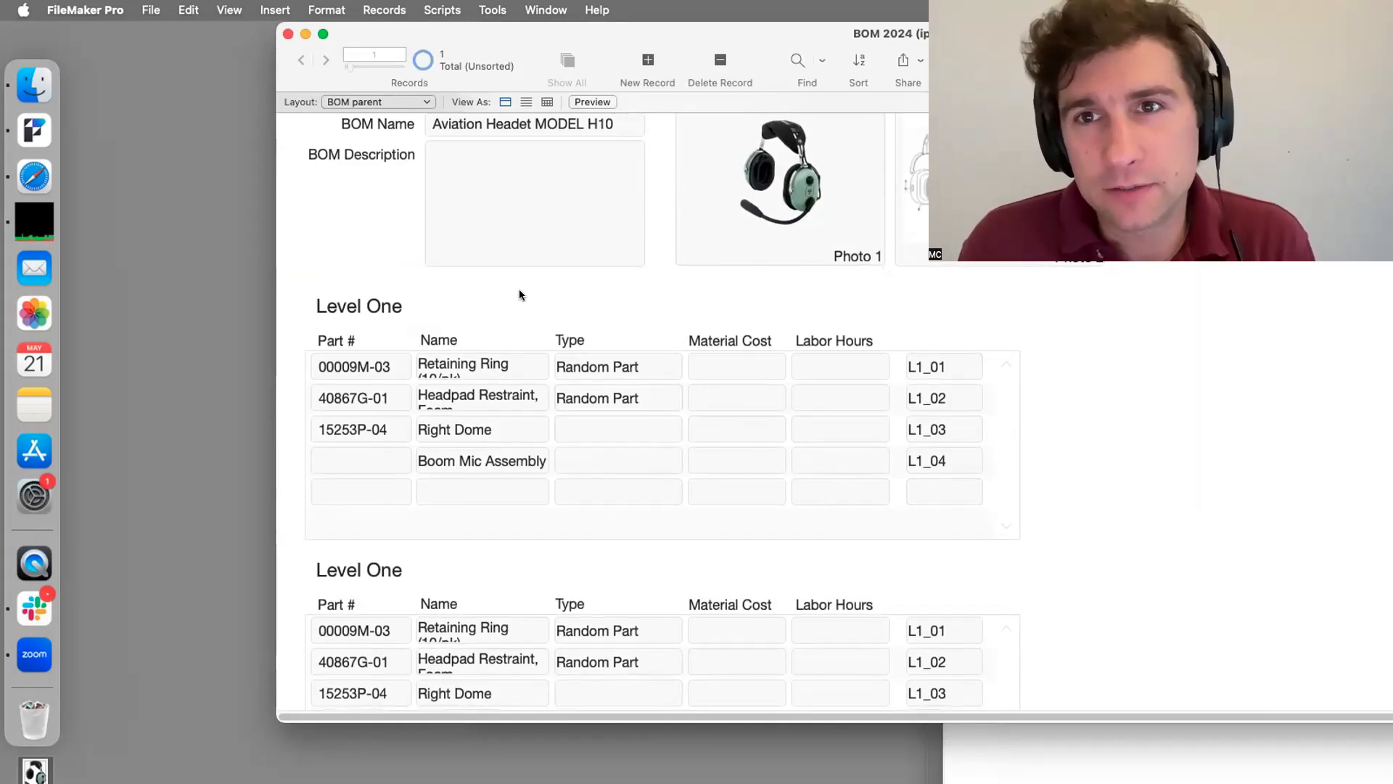
scroll(519, 287, down, 5)
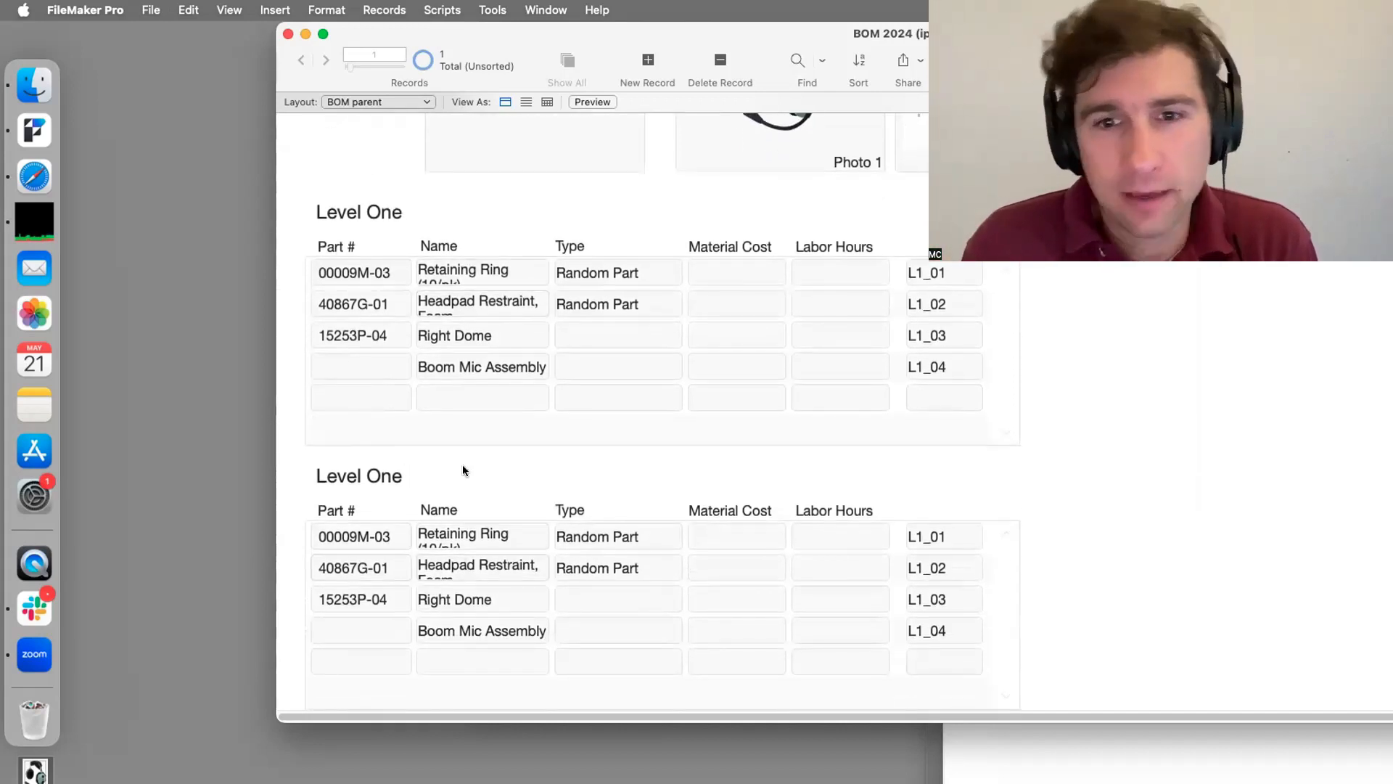
key(super+l)
Step: Change the second portal's heading from 'Level One' to 'Level Two', then reopen Manage Database
click(121, 475)
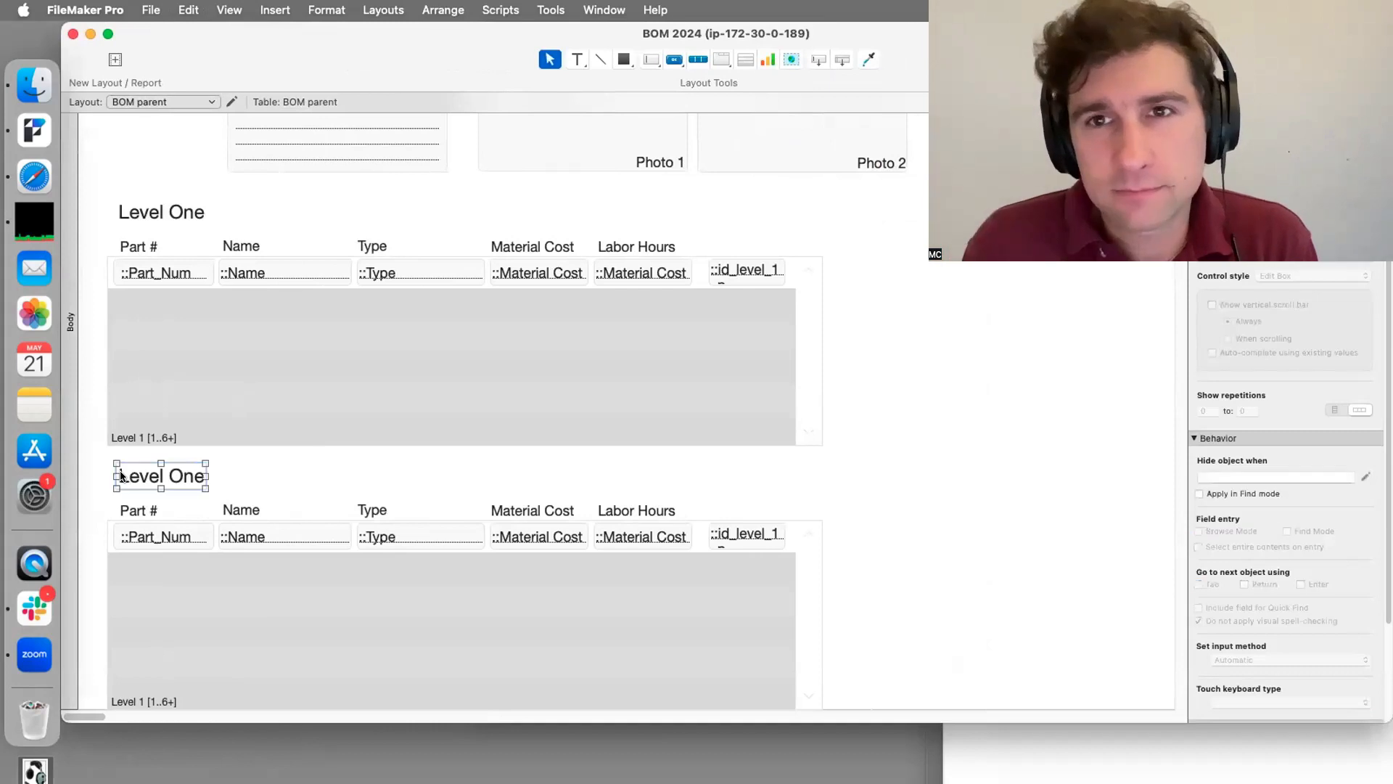
double_click(134, 475)
triple_click(174, 475)
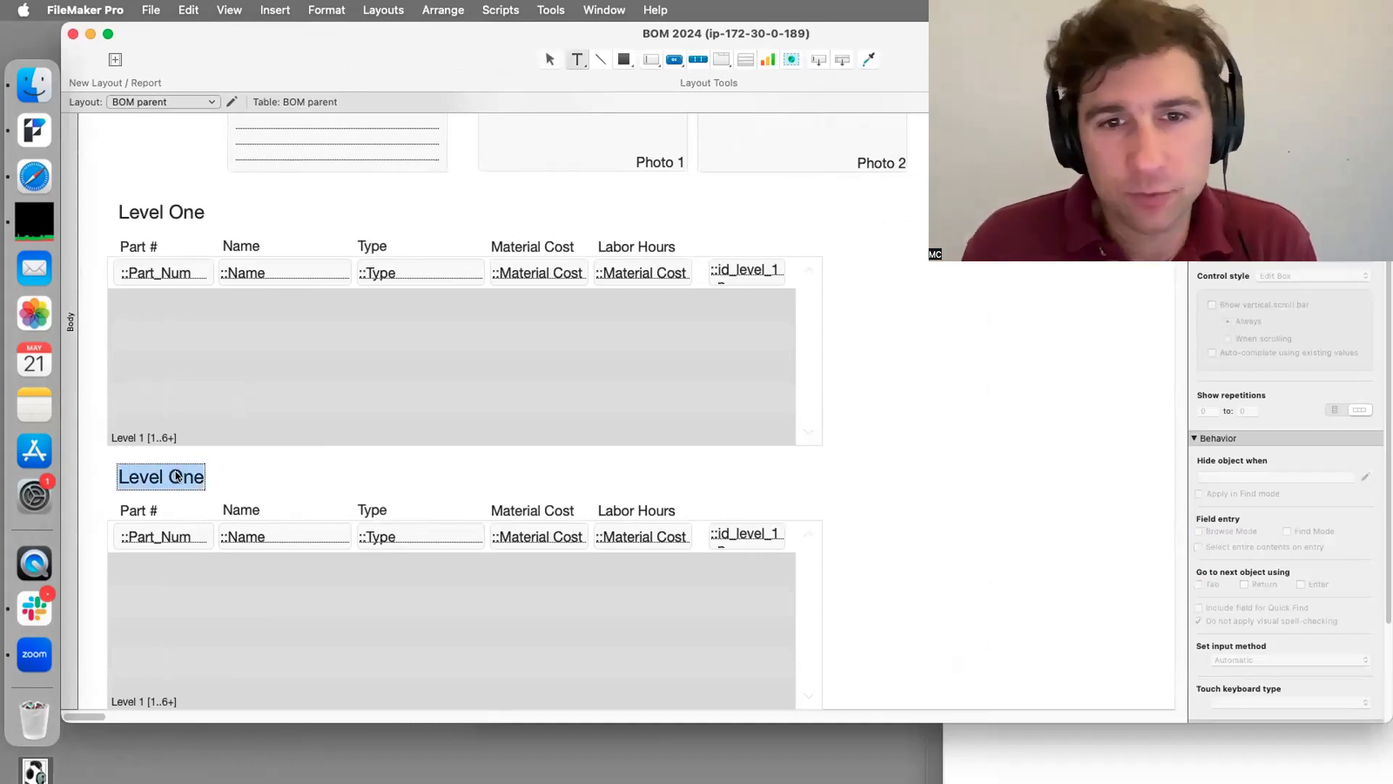
click(184, 475)
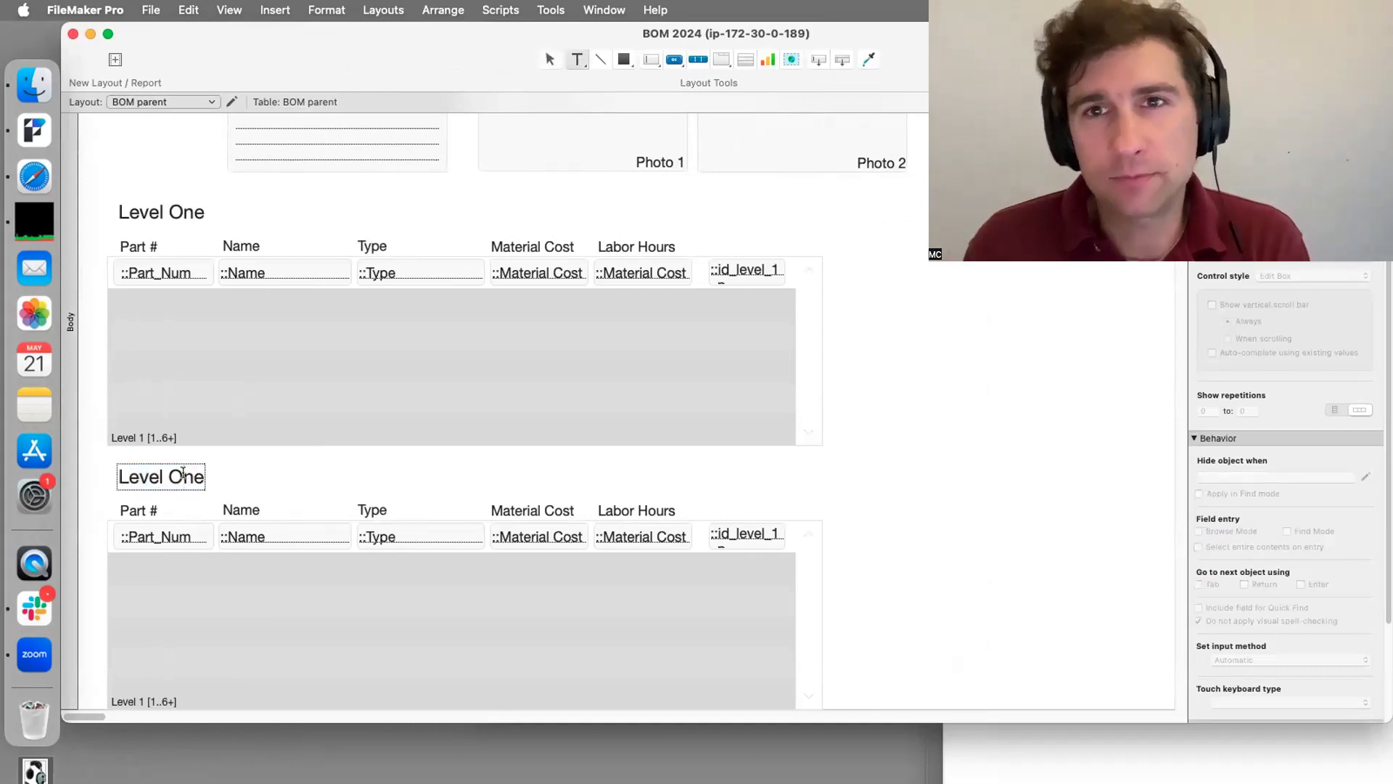
double_click(183, 475)
text(Two)
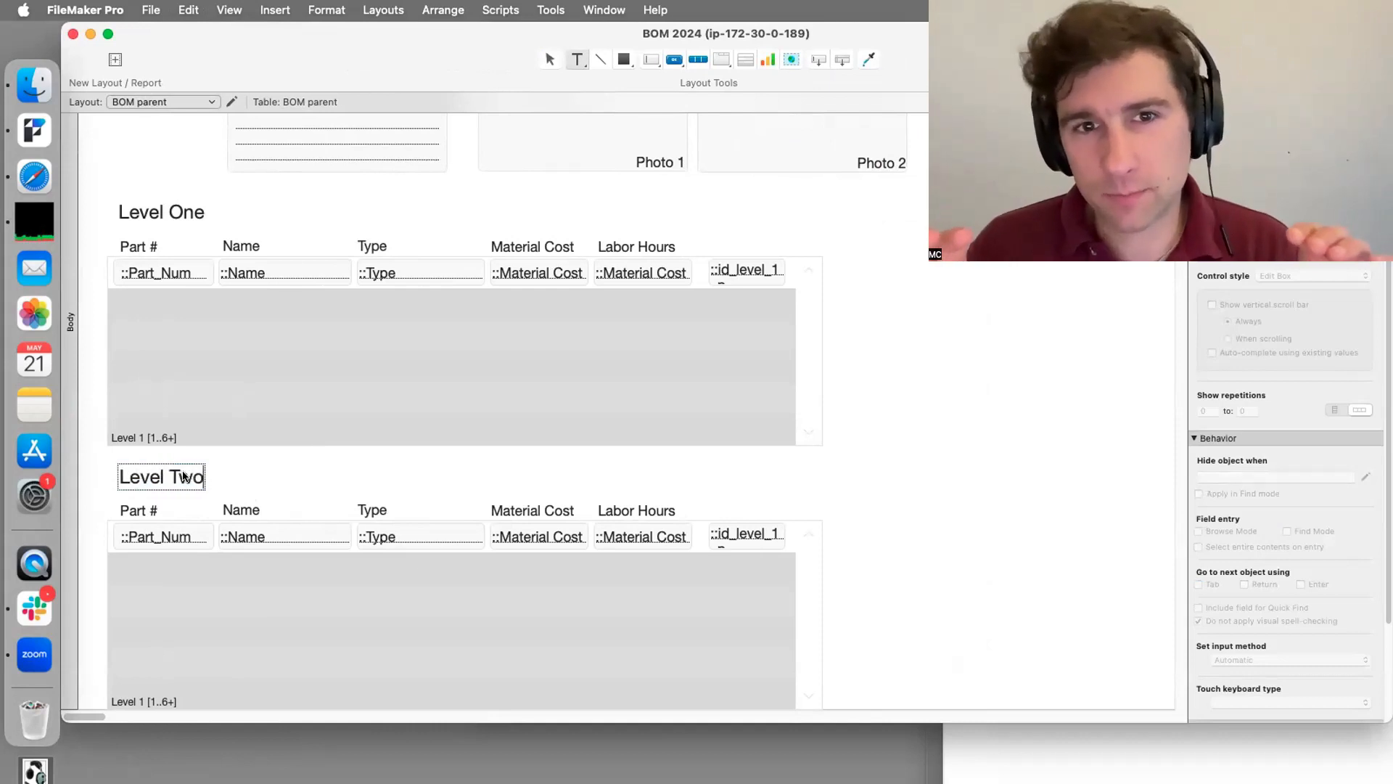
key(Escape)
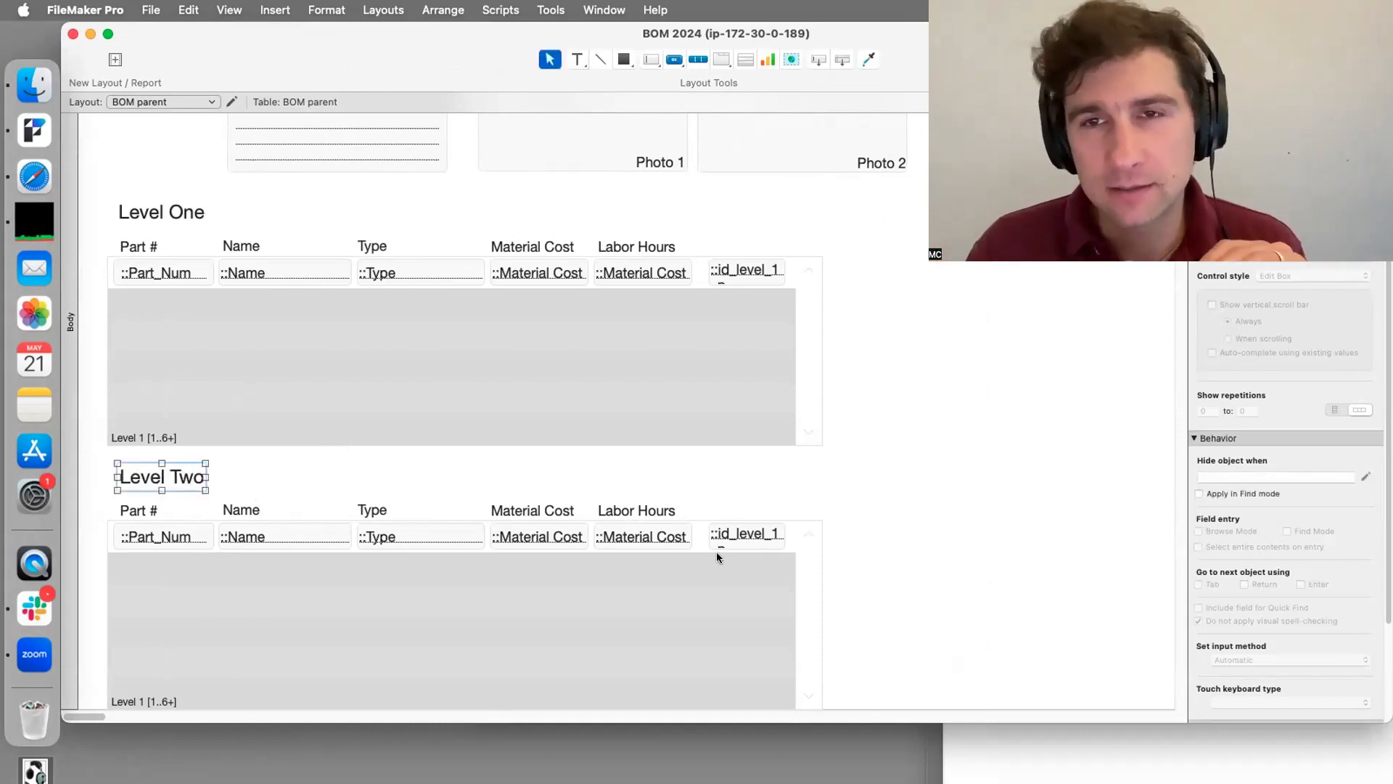
key(super+shift+d)
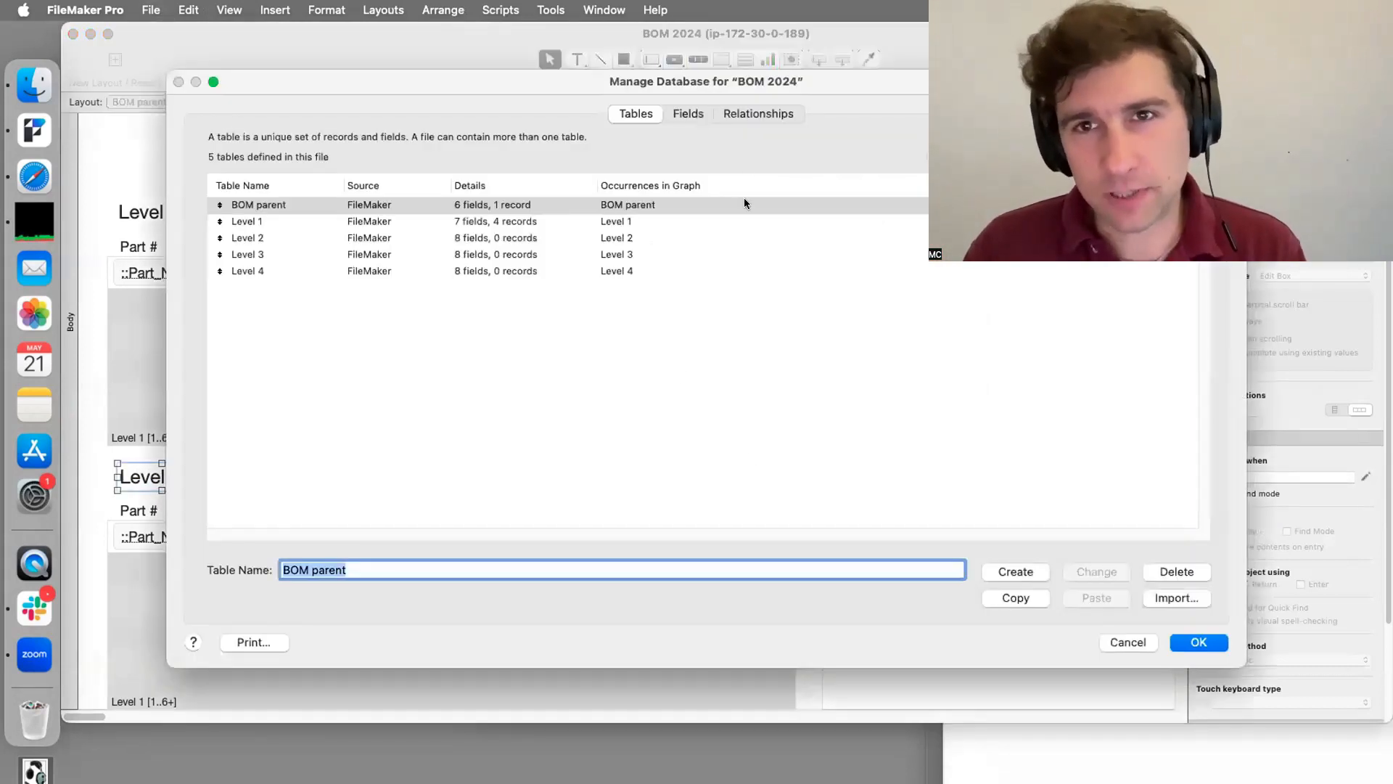
Step: Add a text field g_Level_one with global storage to the BOM parent table
click(755, 114)
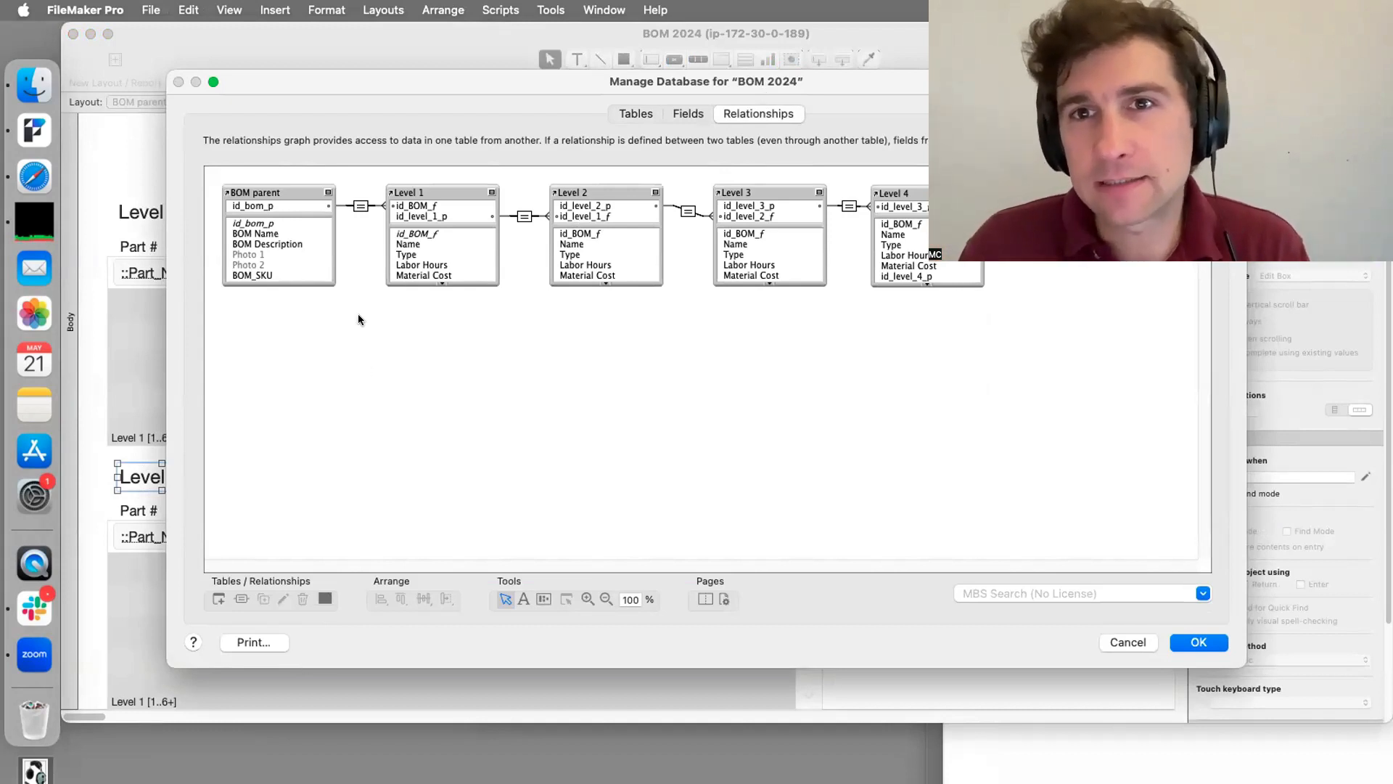
click(687, 113)
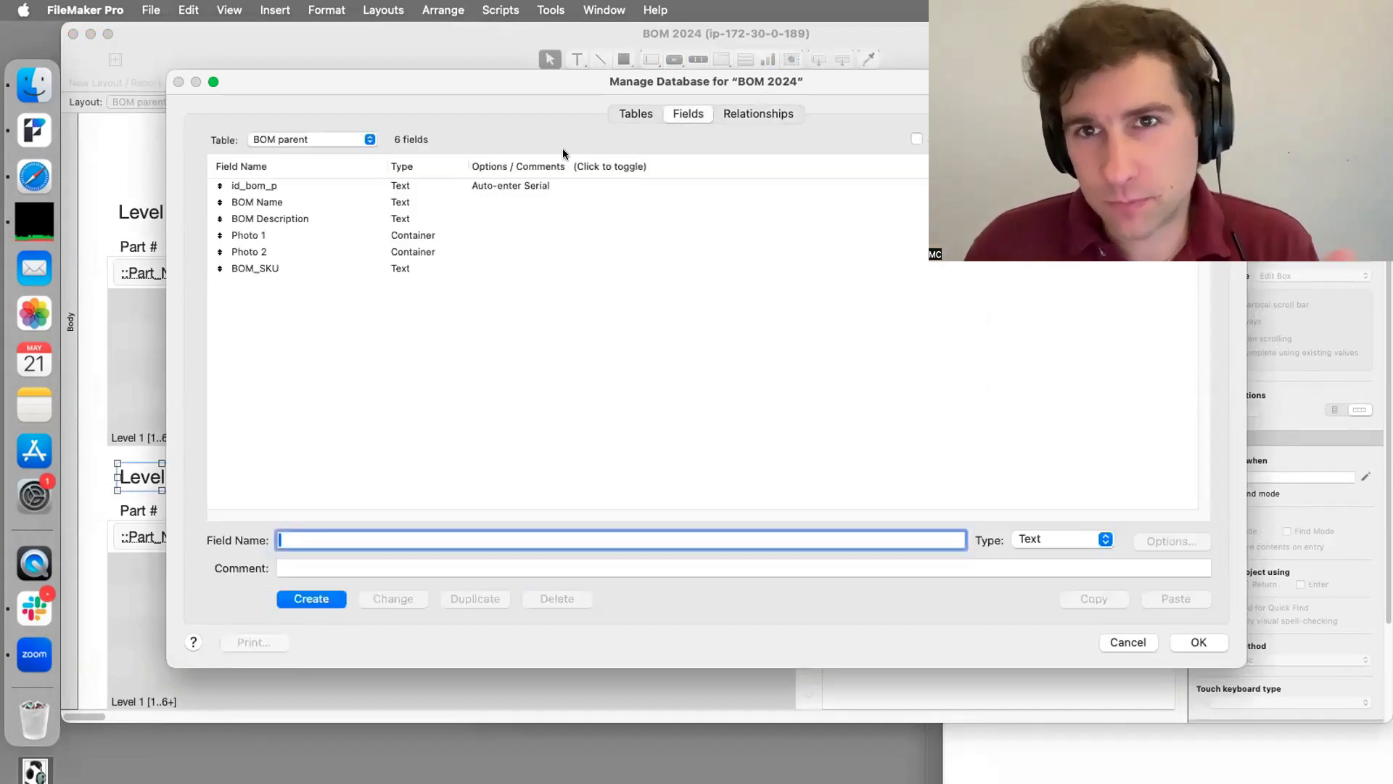
text(g)
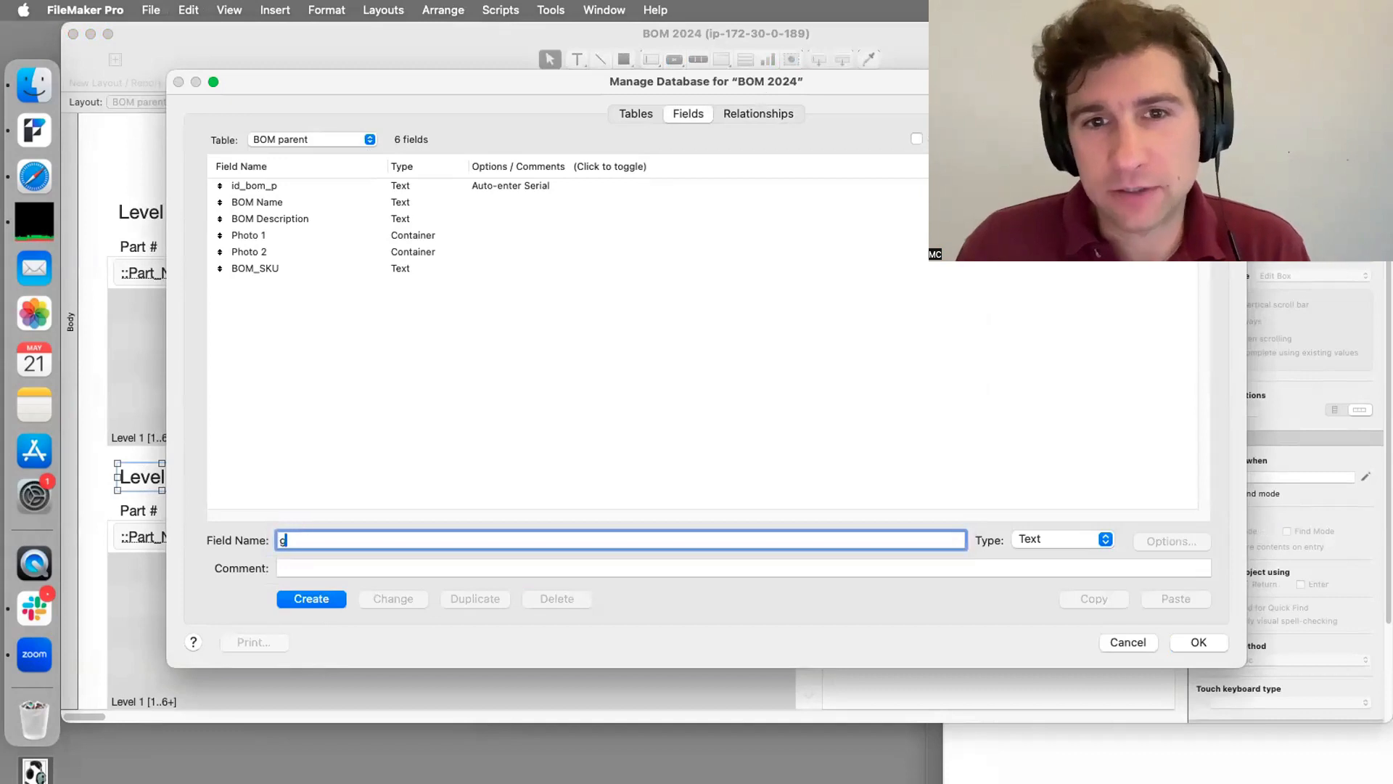
text(_)
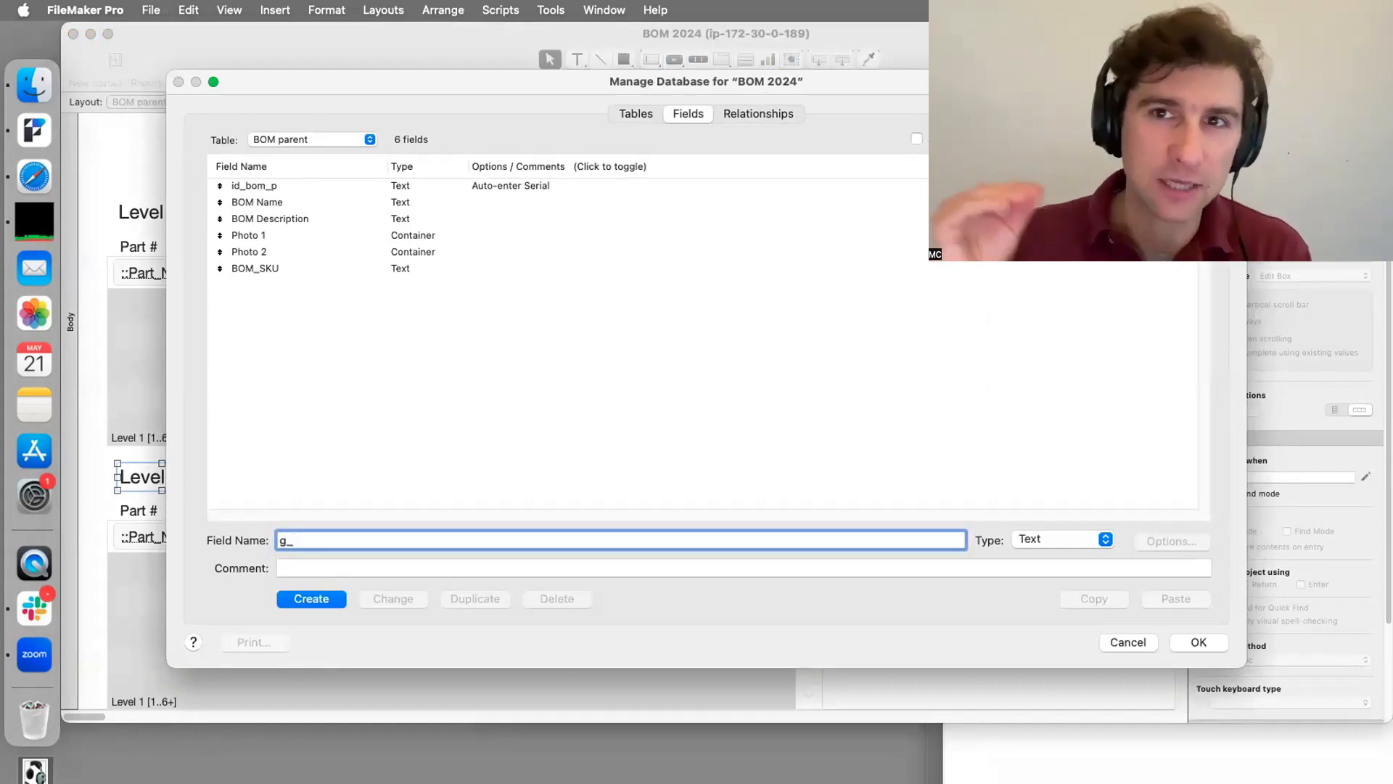
text(Level_one)
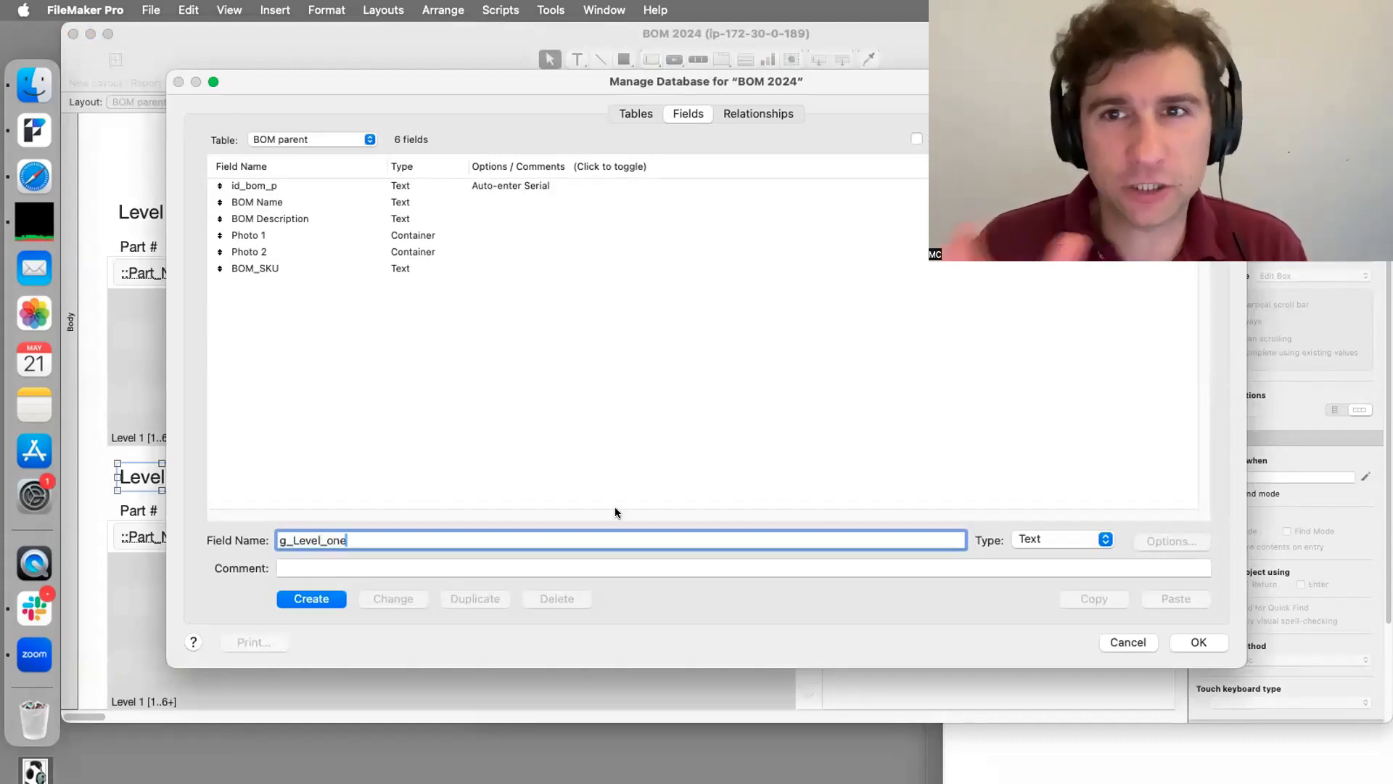
click(313, 601)
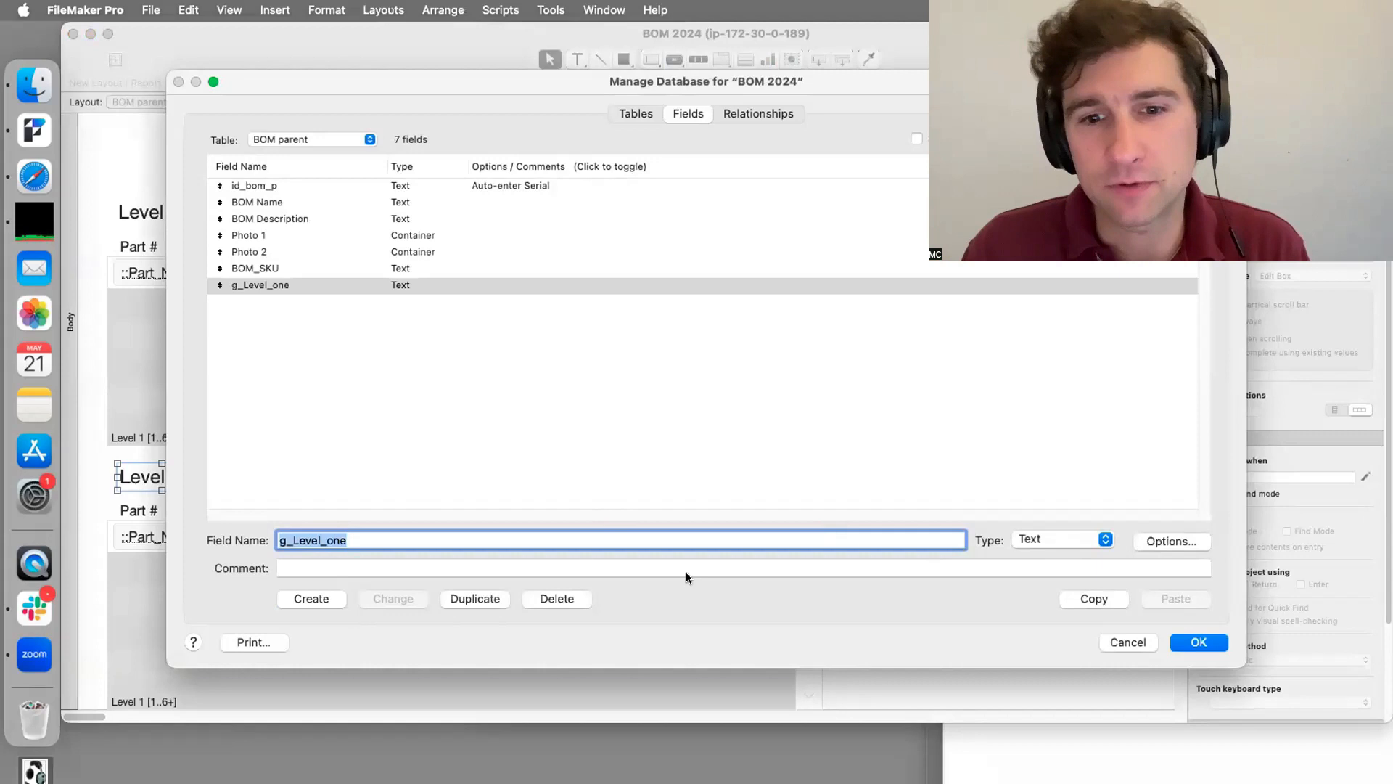
click(1149, 543)
click(760, 141)
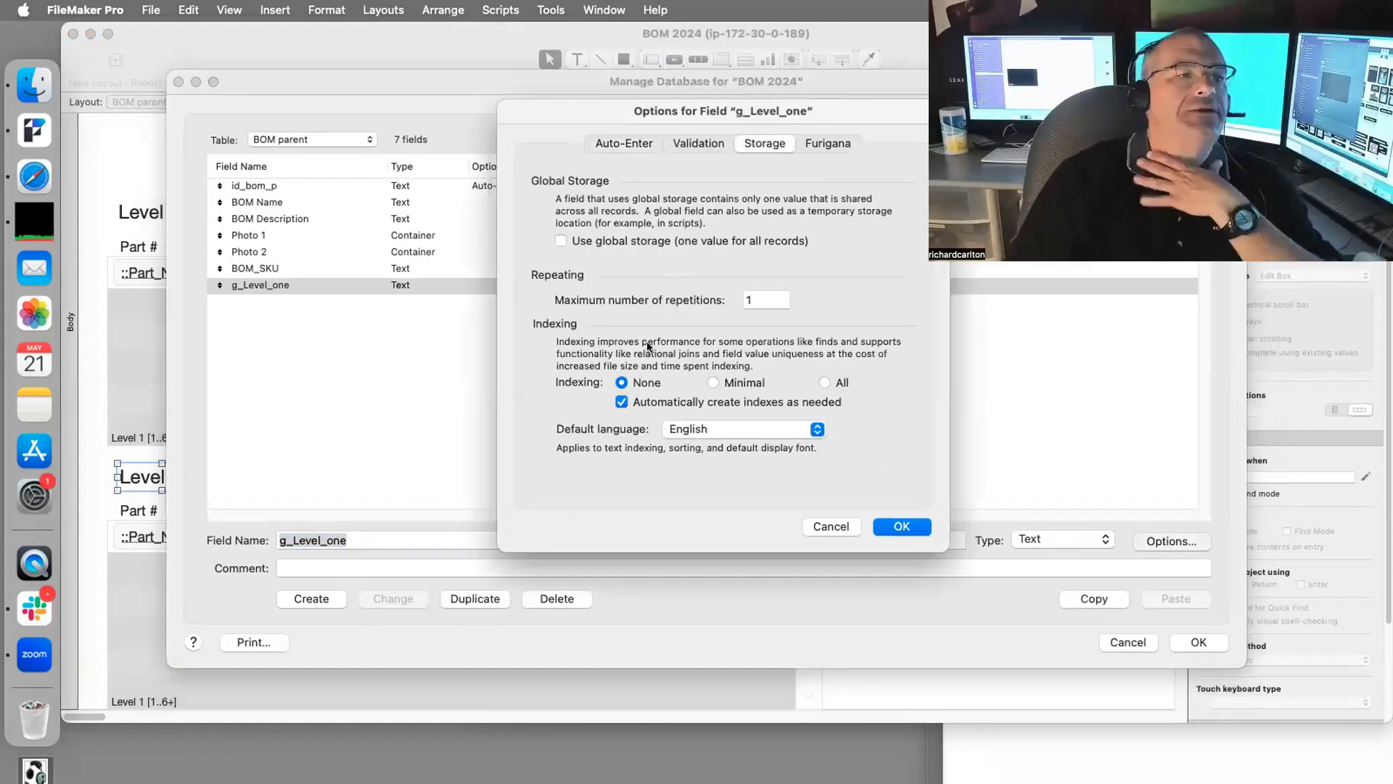
click(621, 241)
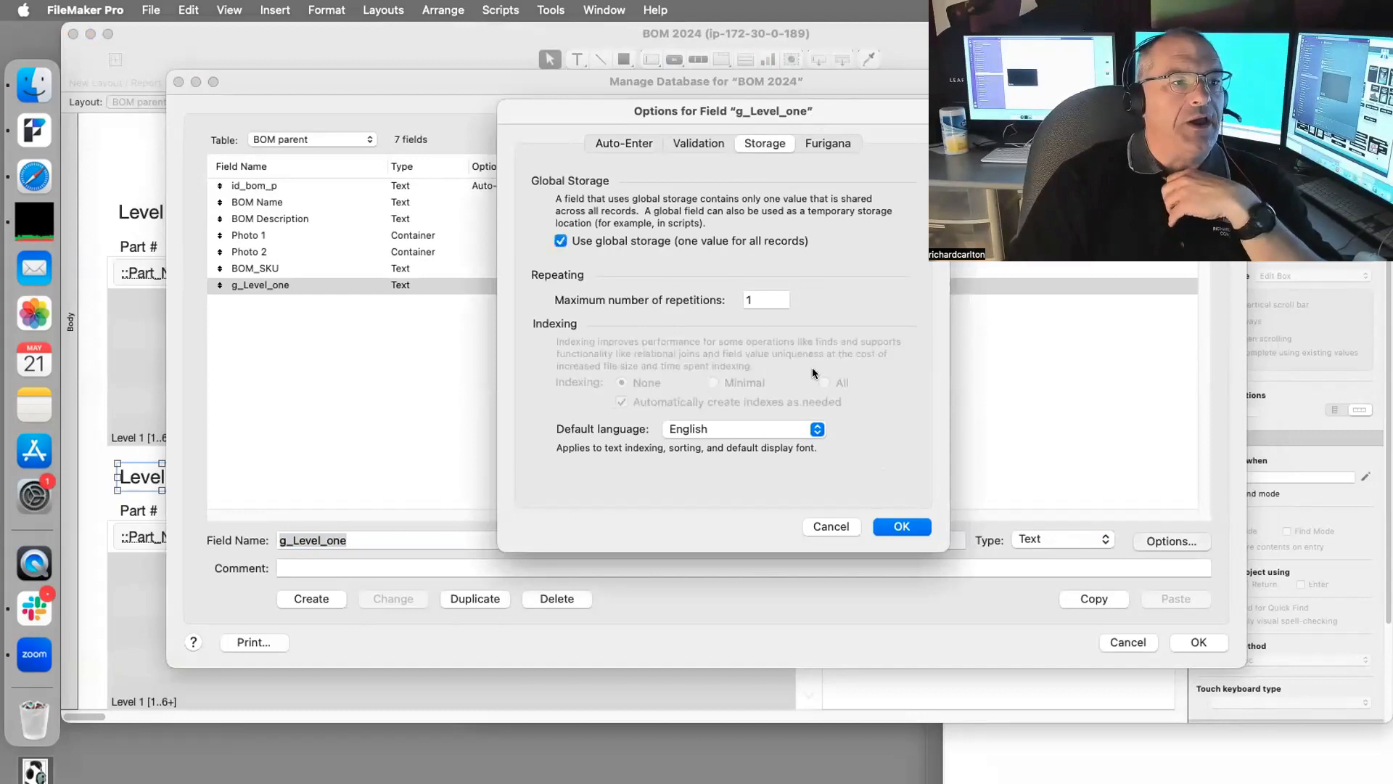
click(900, 527)
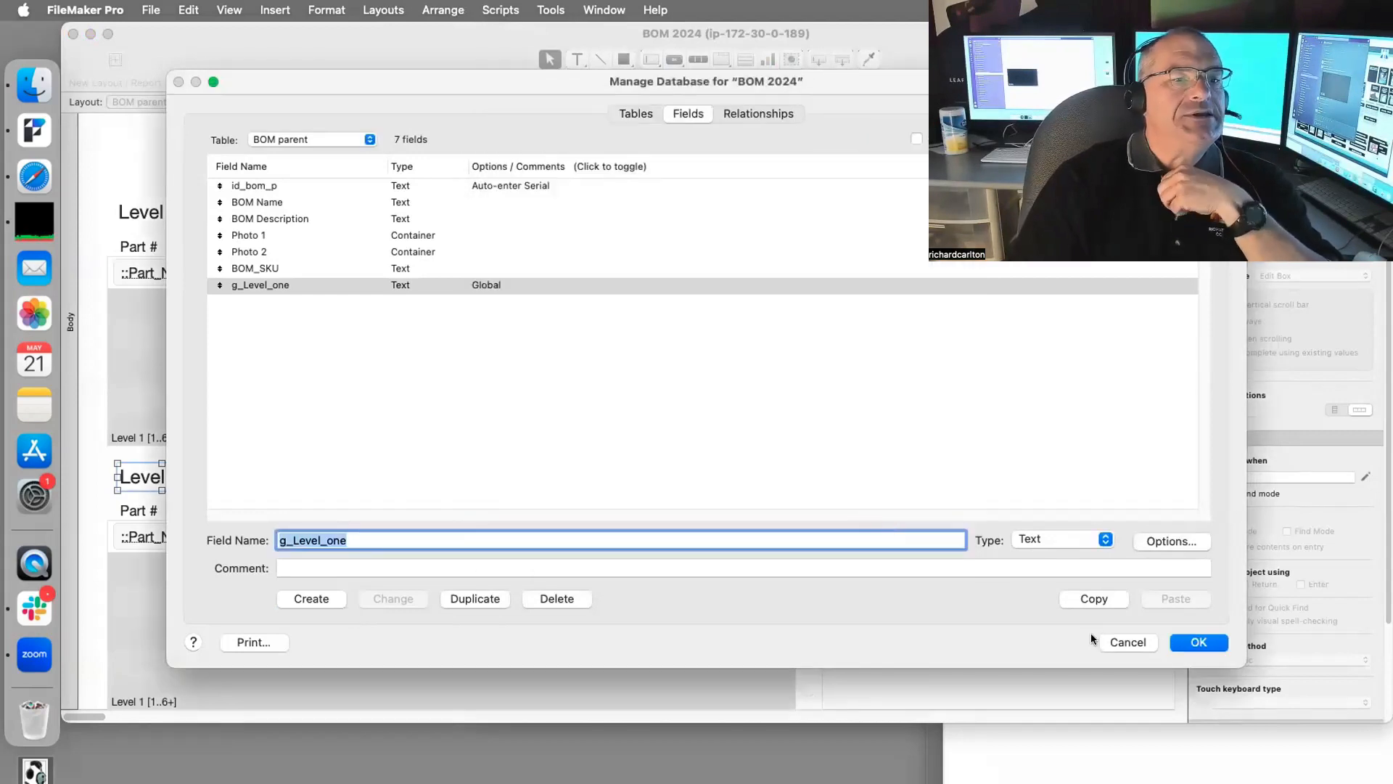
click(1175, 641)
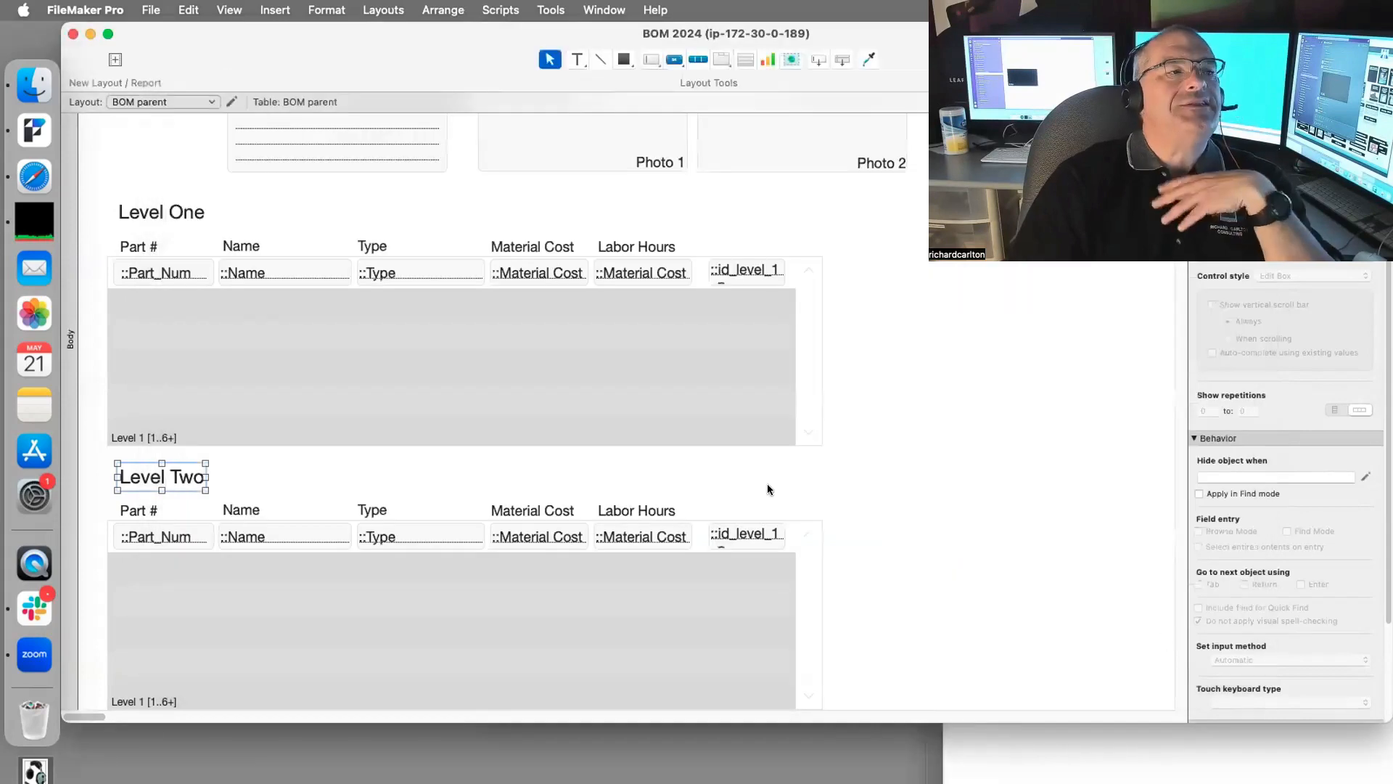
scroll(769, 488, up, 5)
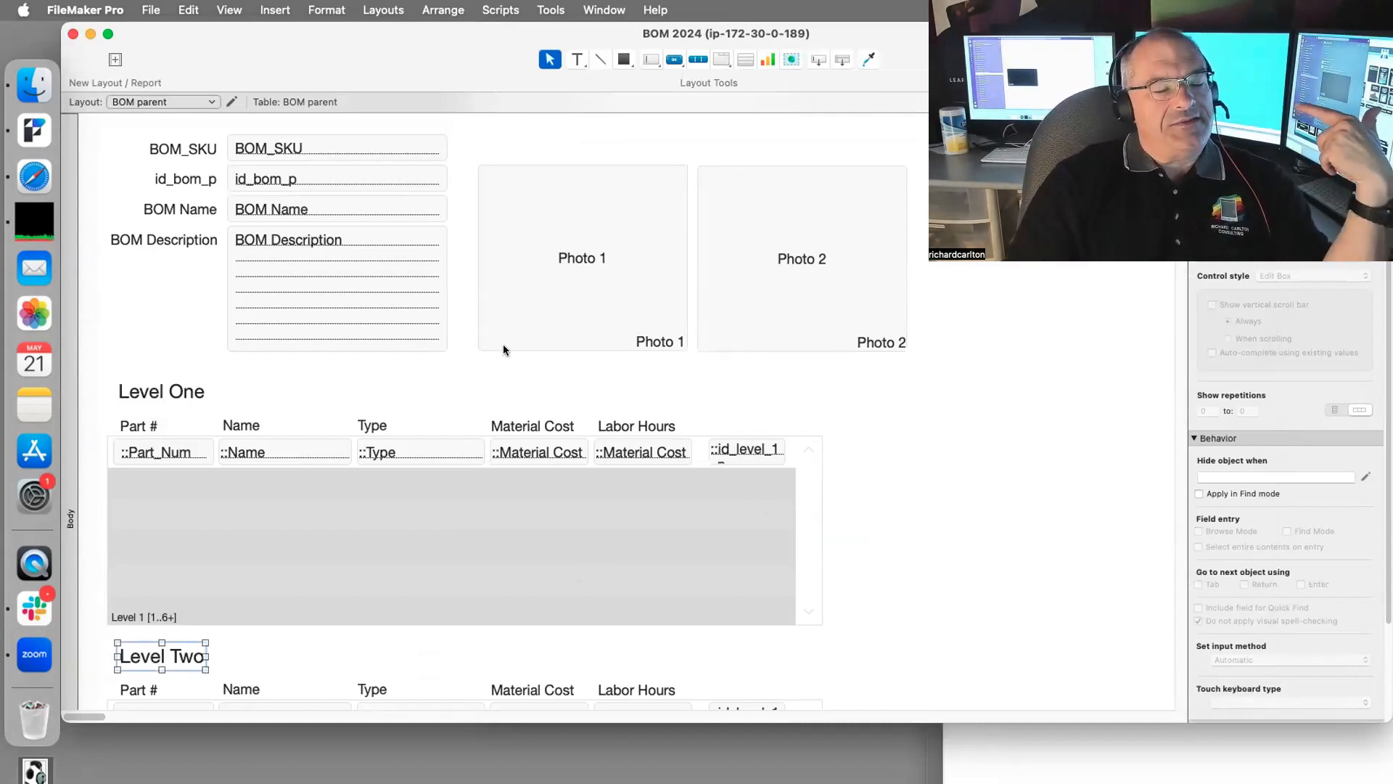
Step: Duplicate the Level 2 table occurrence and place the copy below Level 1
key(super+shift+d)
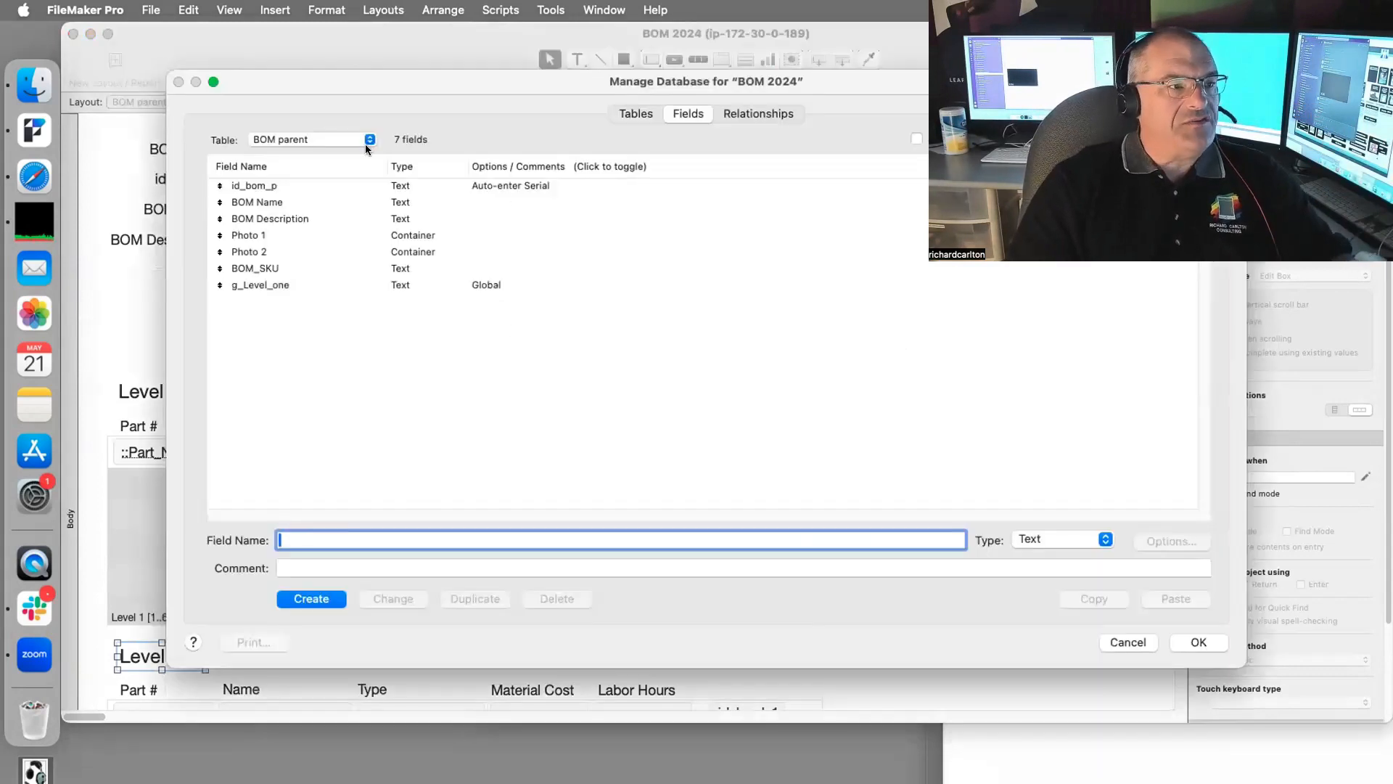
click(718, 114)
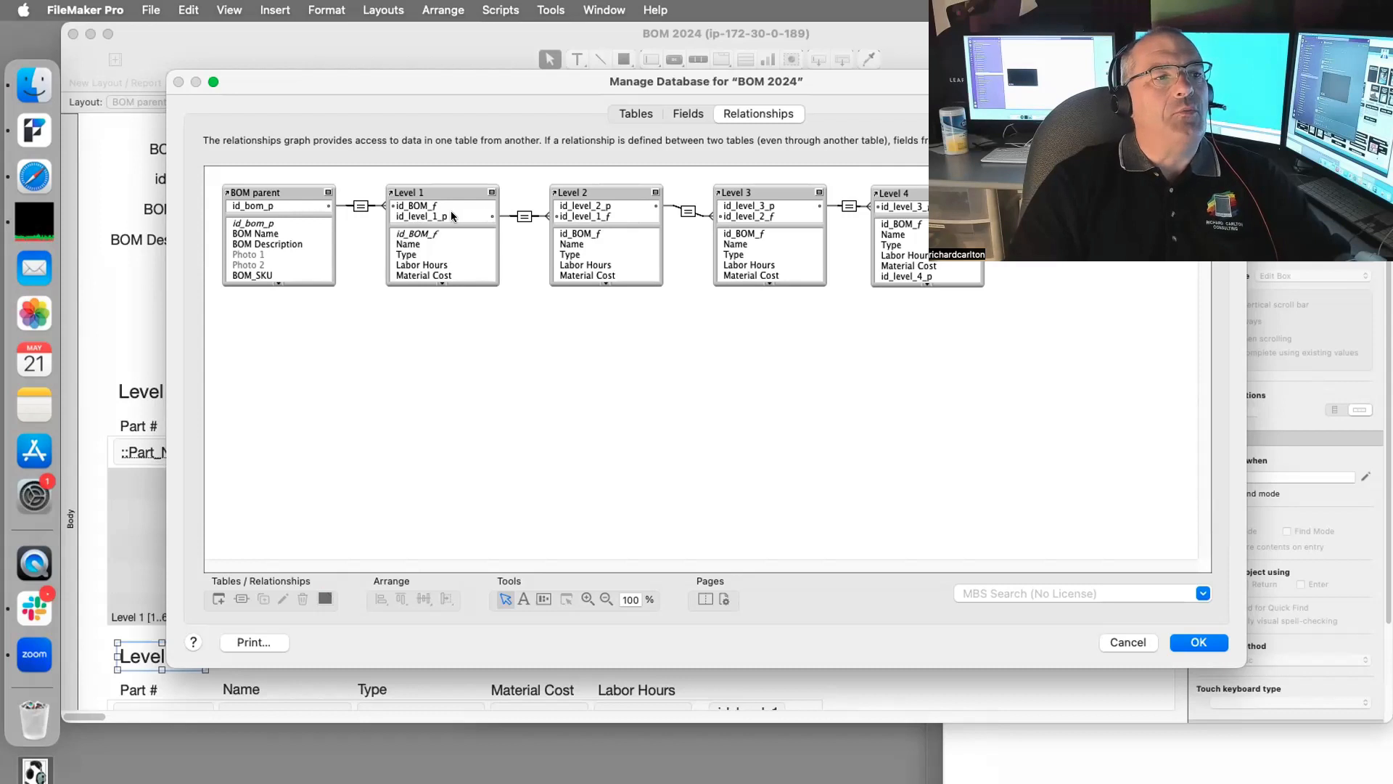
drag(536, 175, 987, 264)
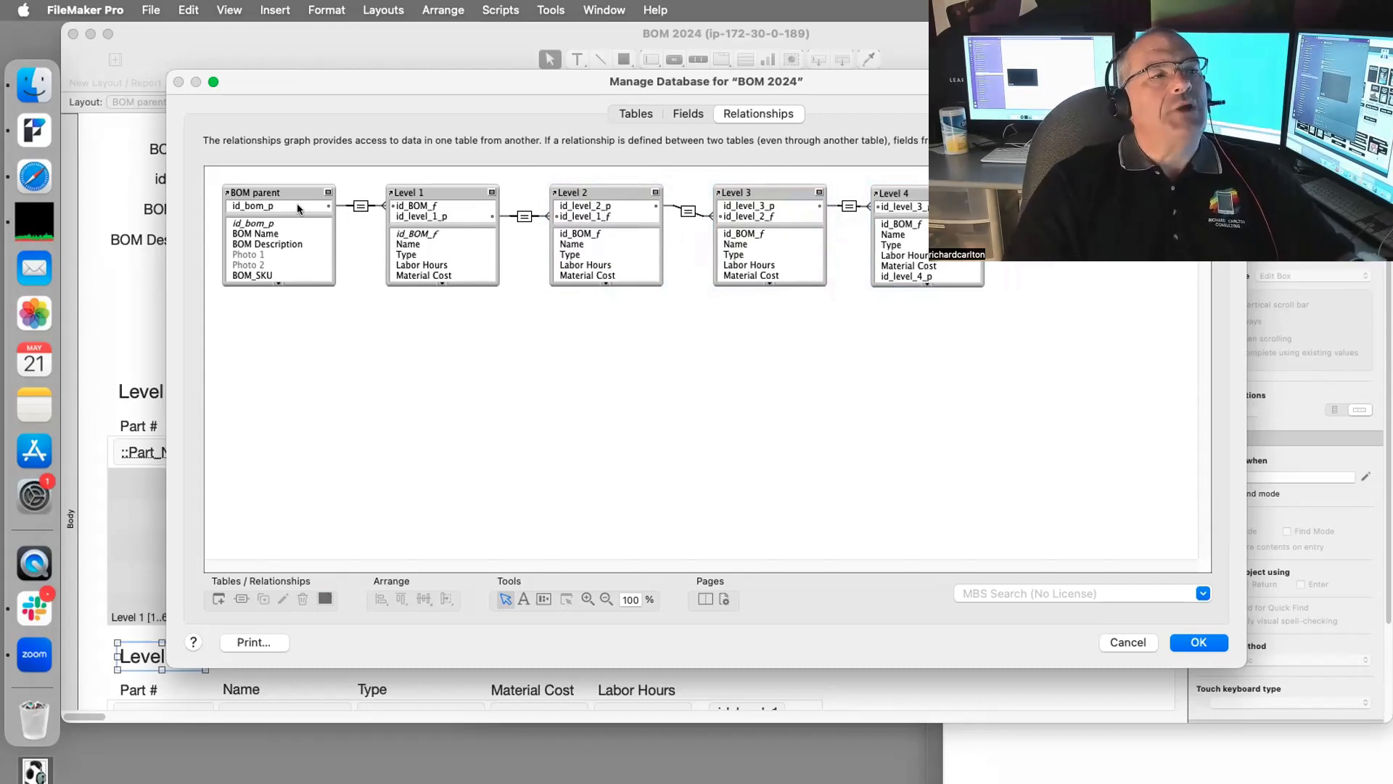
click(285, 227)
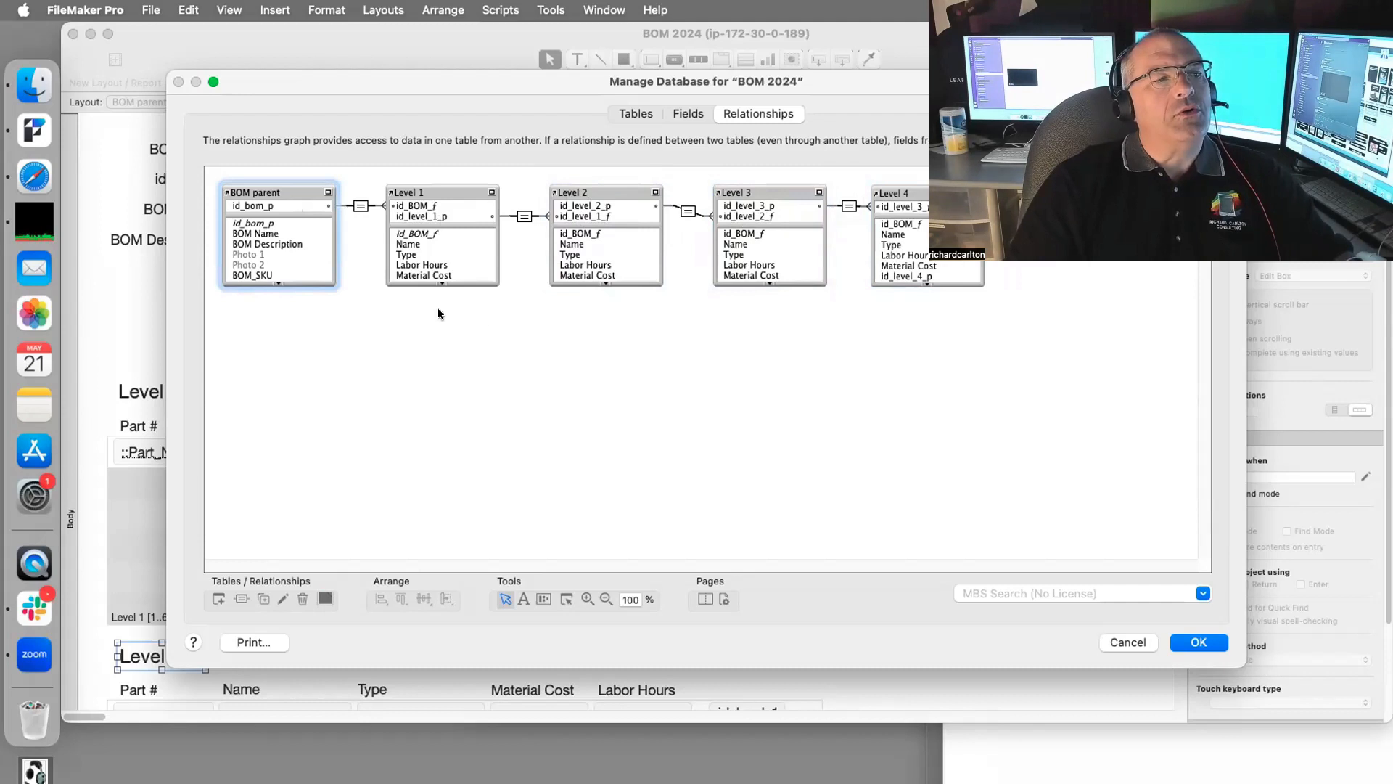
click(588, 186)
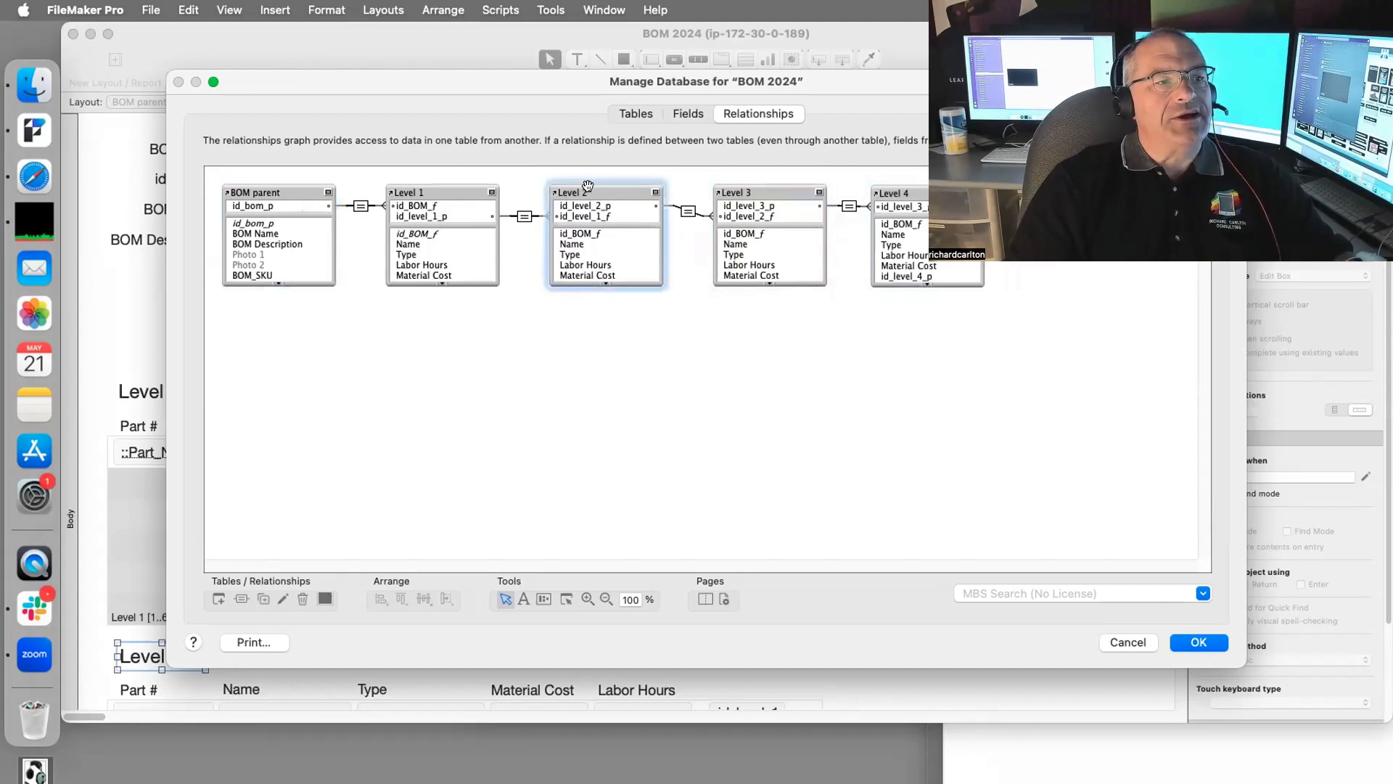
click(263, 598)
drag(624, 250, 443, 344)
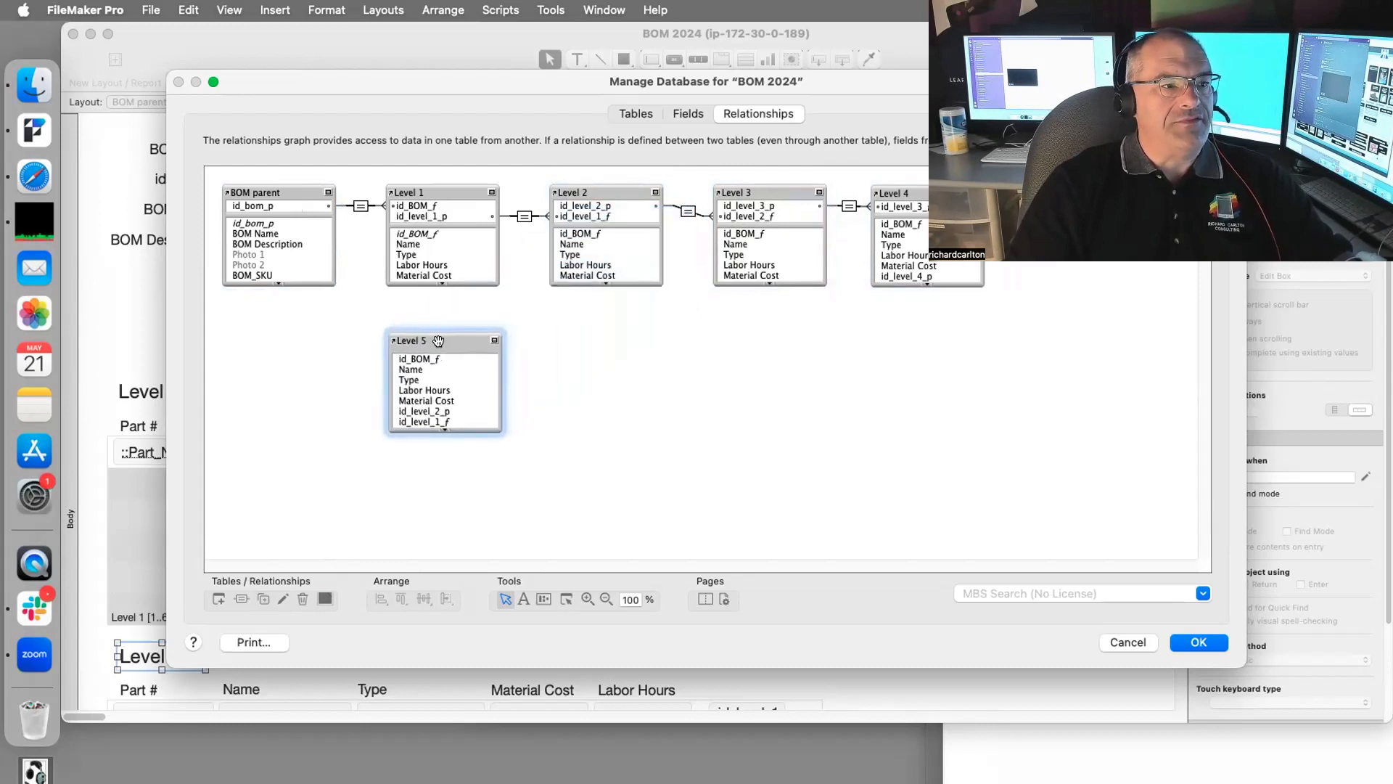
Step: Rename the duplicated occurrence from Level 5 to Level Two and close Manage Database
double_click(439, 343)
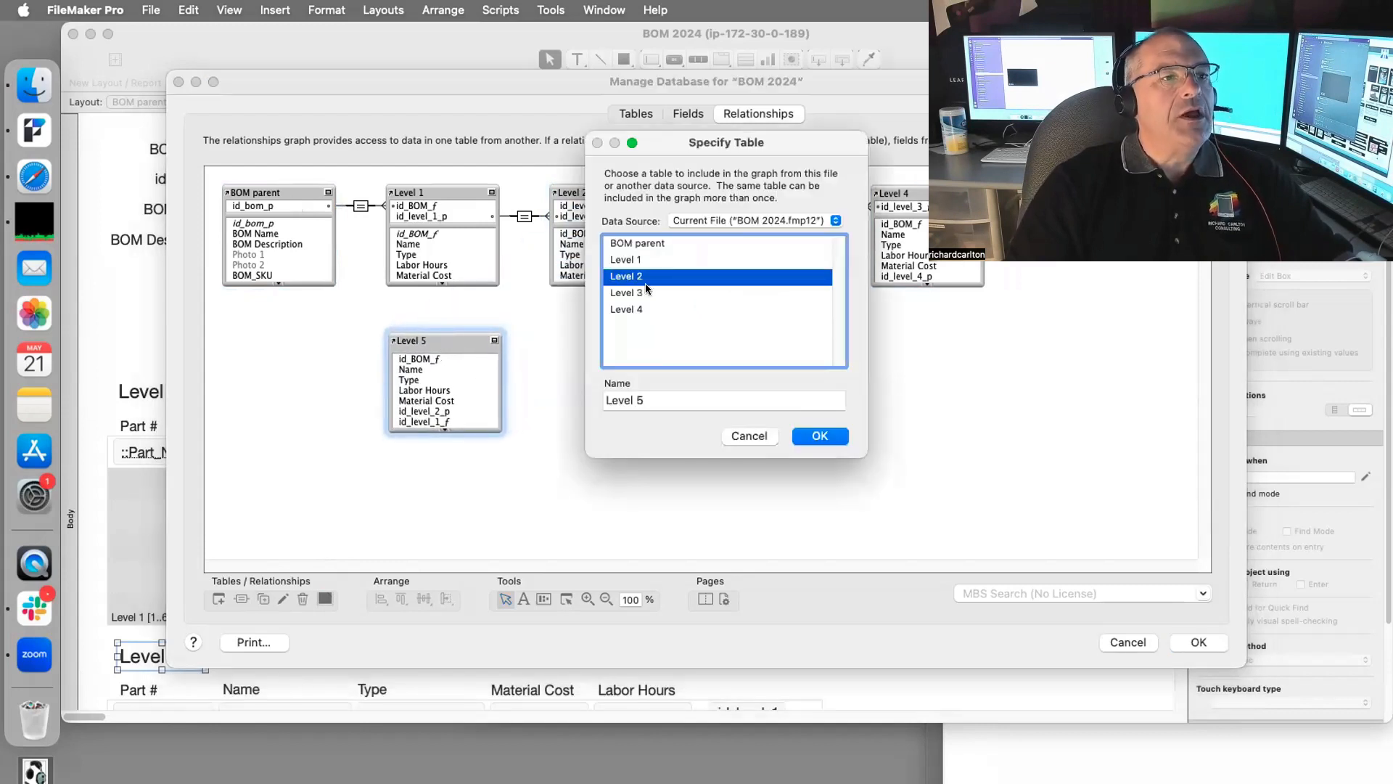
double_click(639, 400)
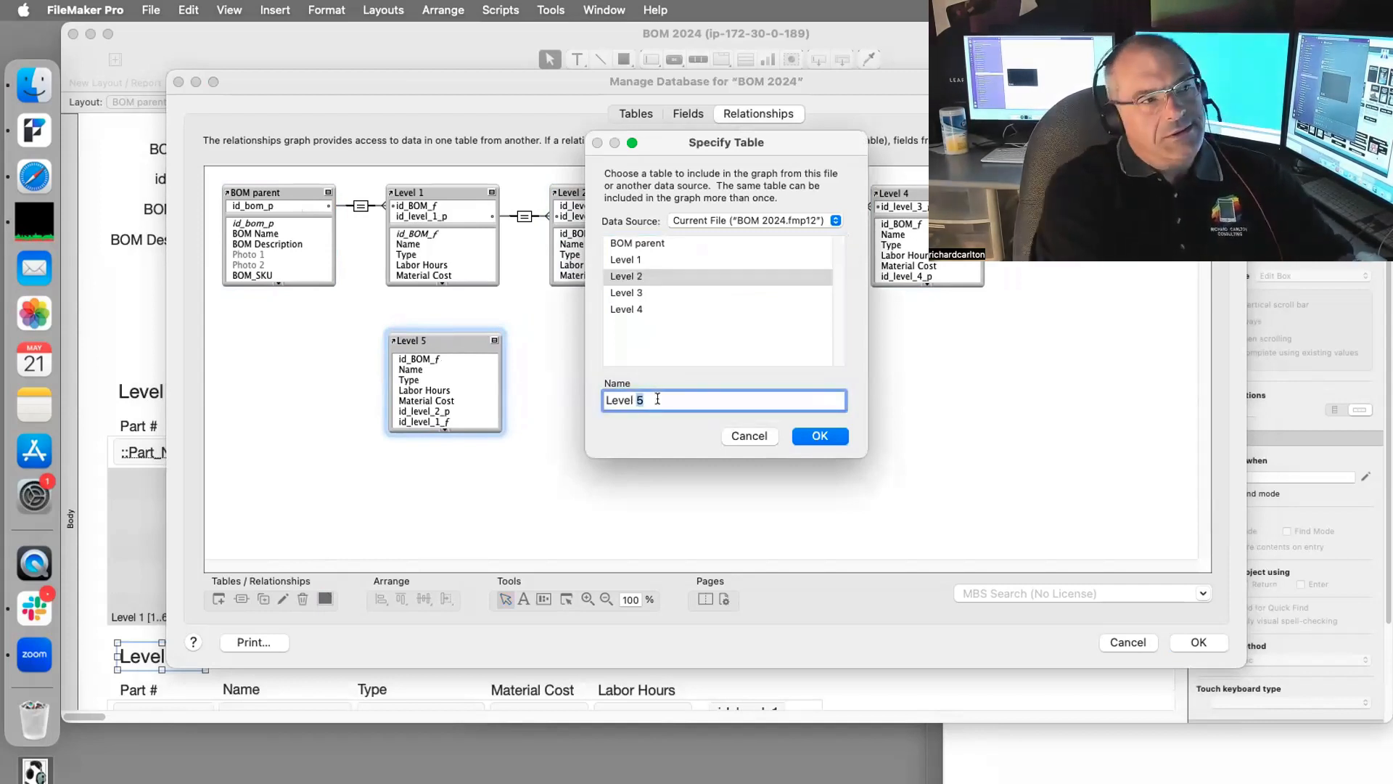
text(T)
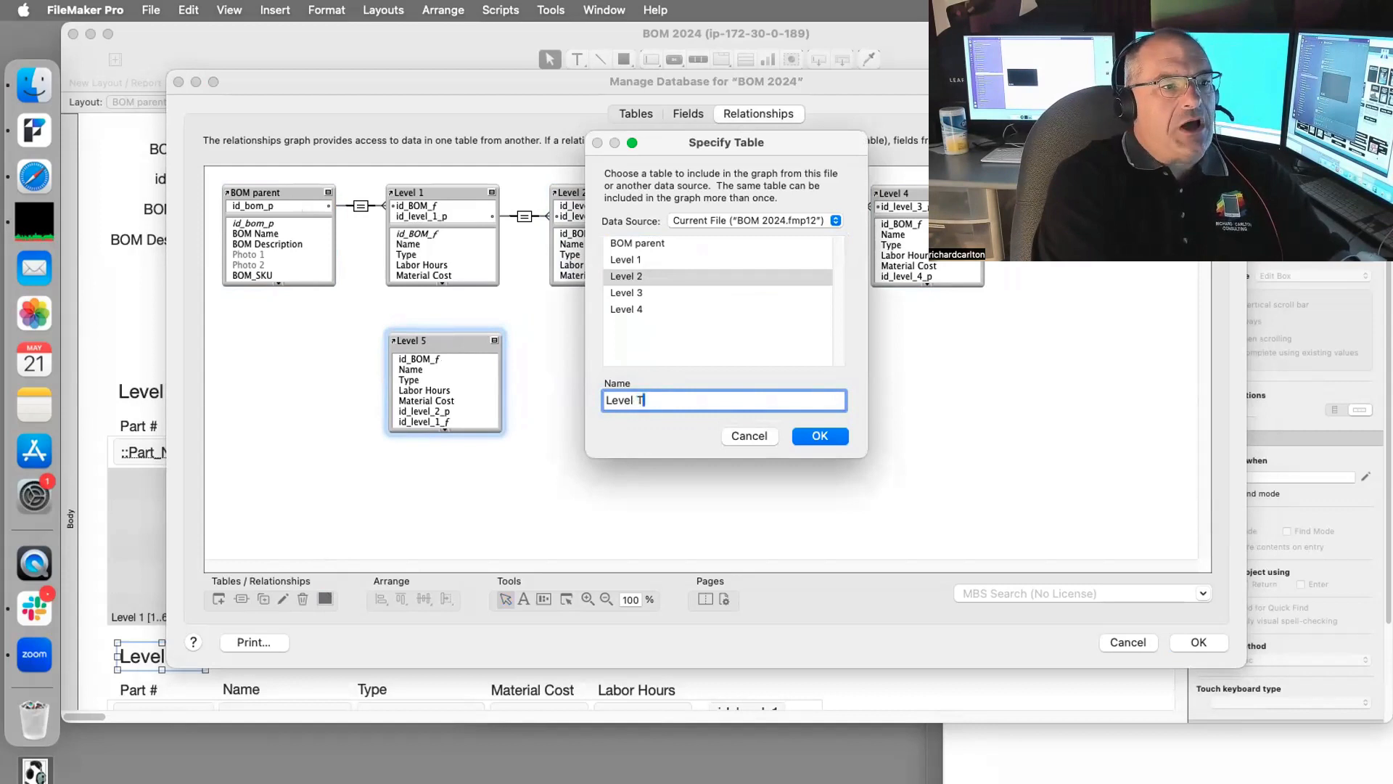
text(wo)
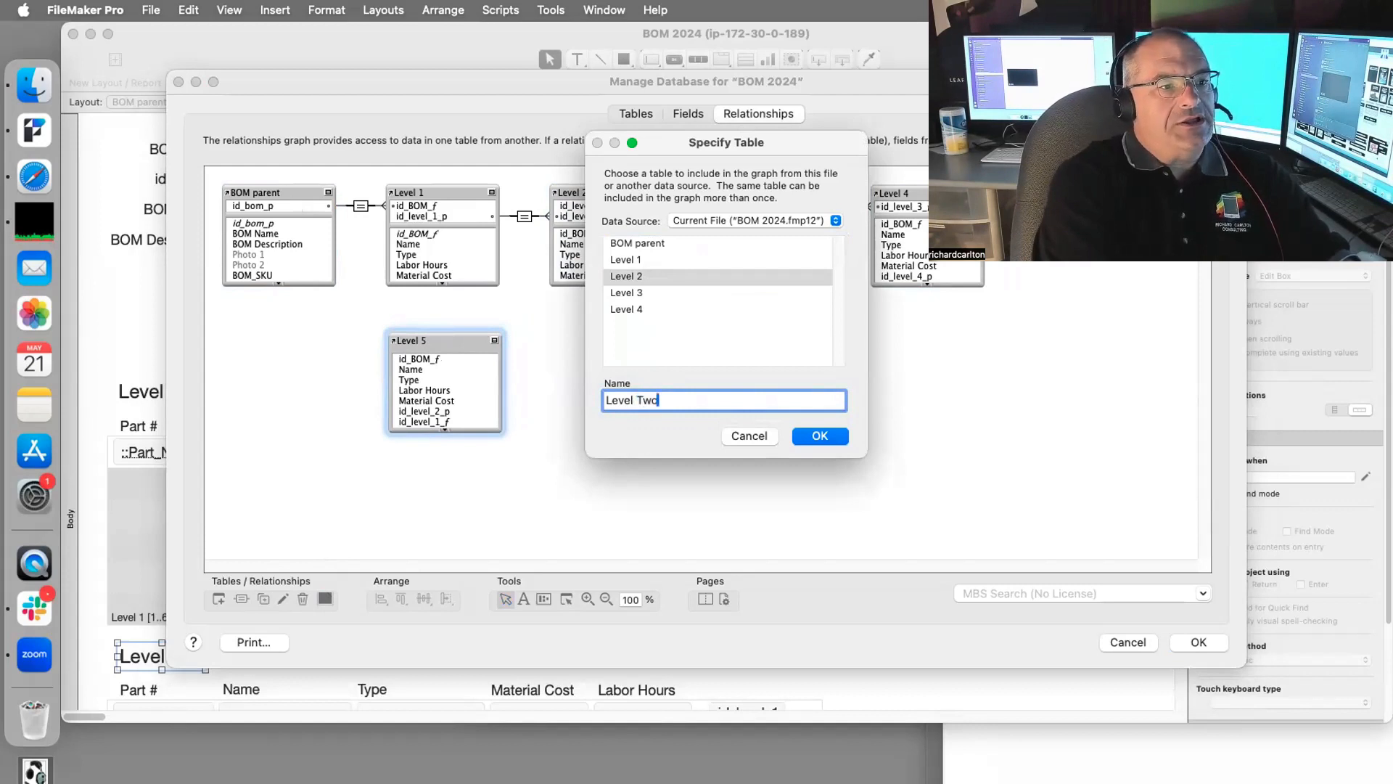
click(824, 438)
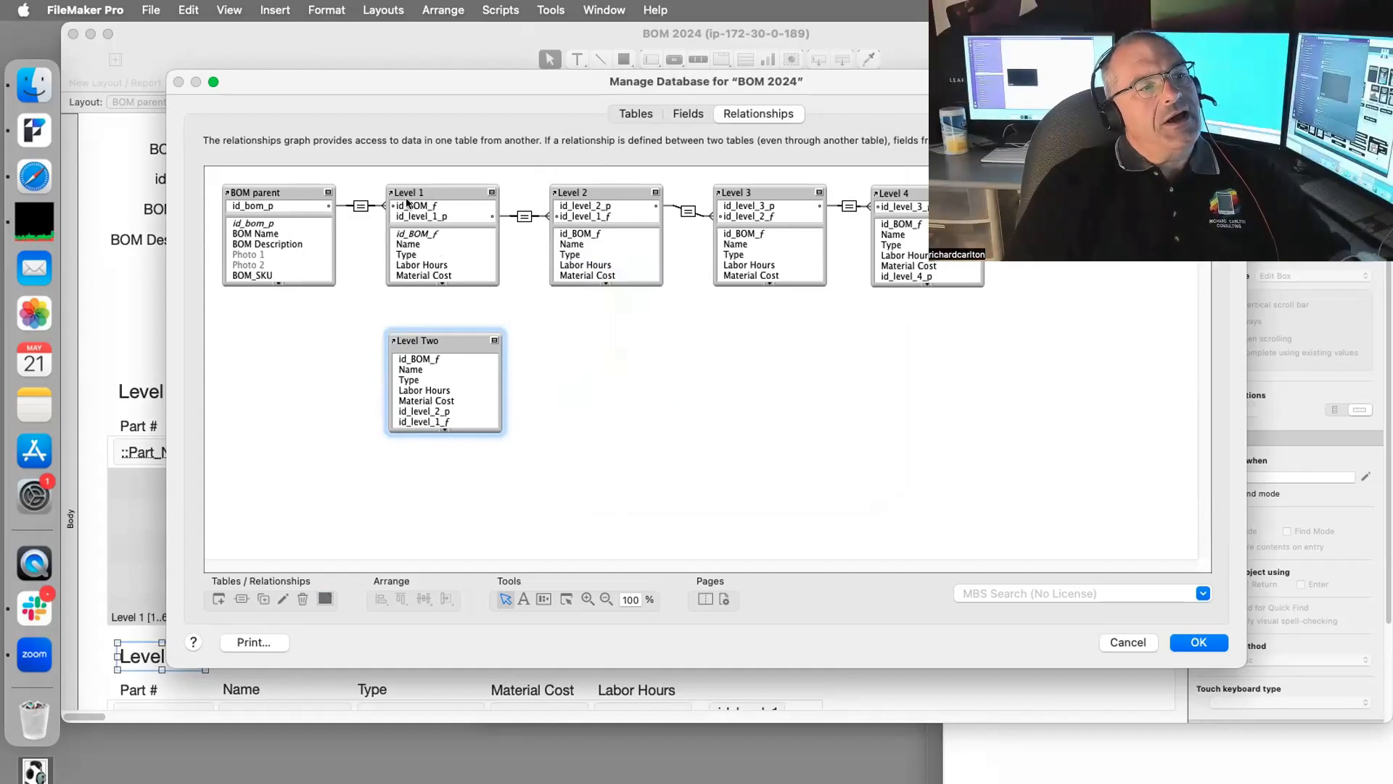
drag(505, 81, 905, 63)
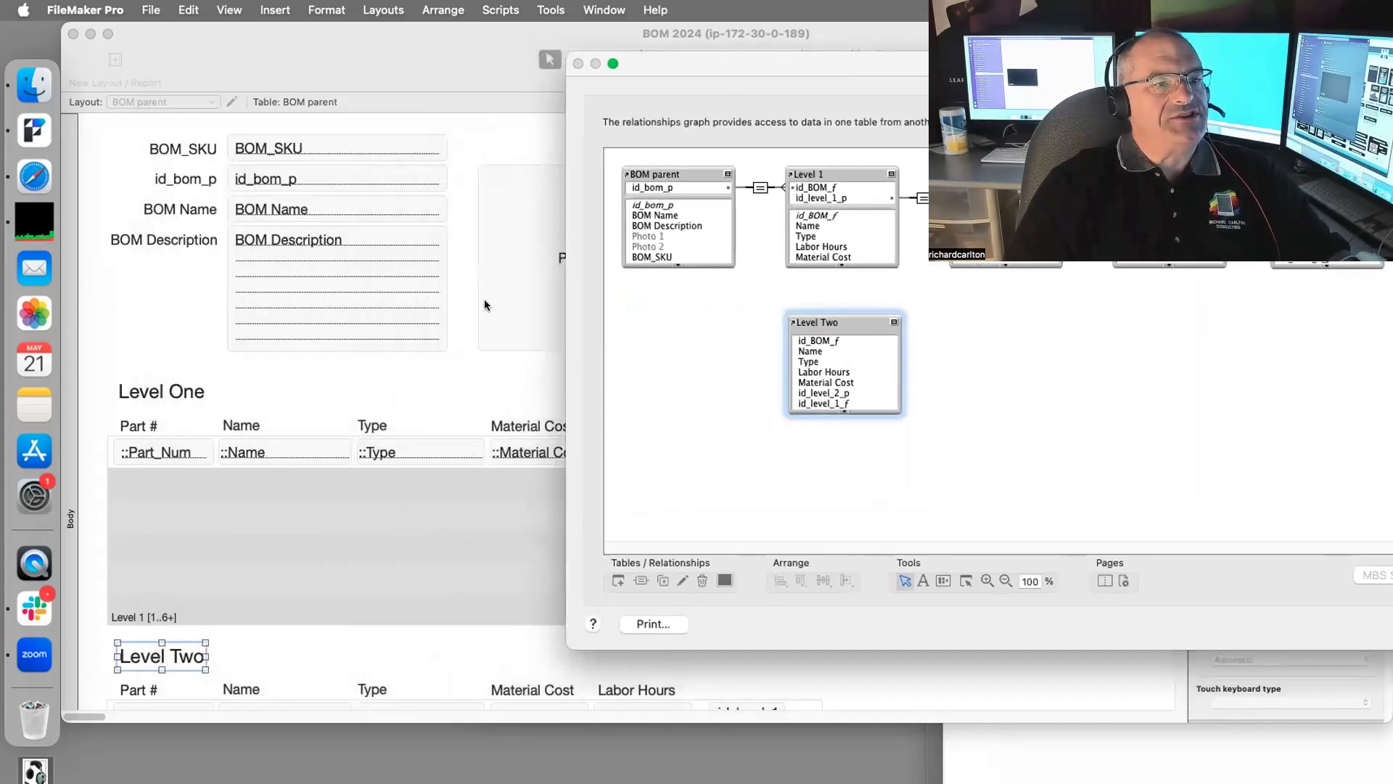
drag(691, 70, 500, 60)
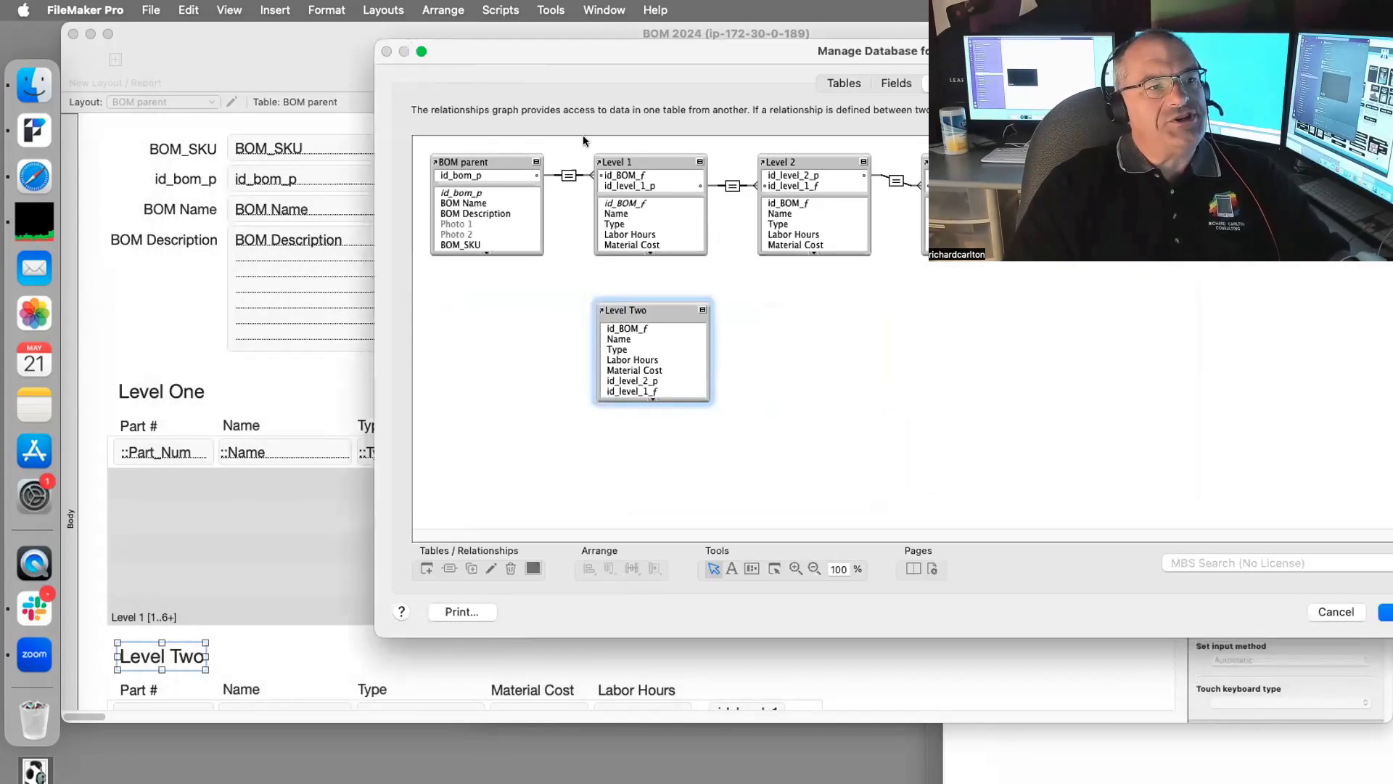
drag(597, 55, 371, 27)
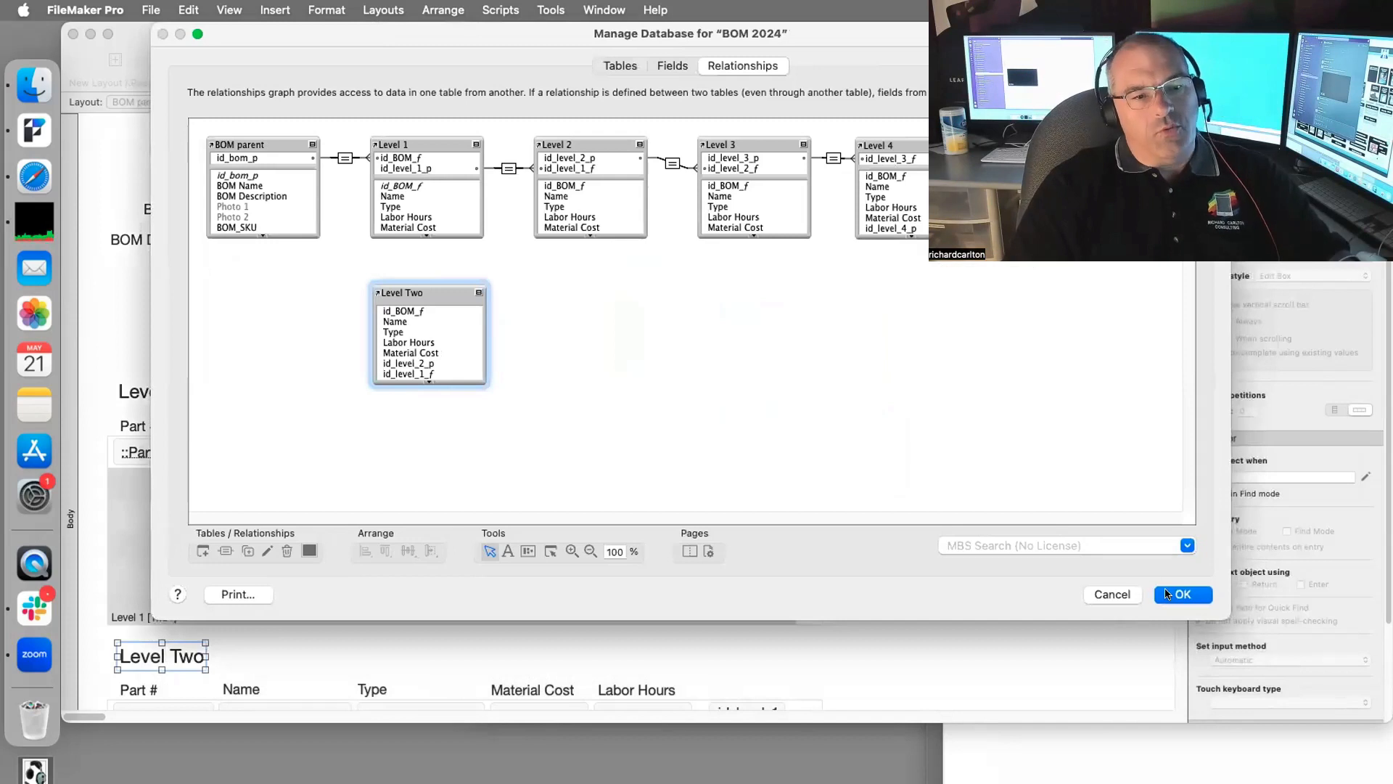
click(1180, 594)
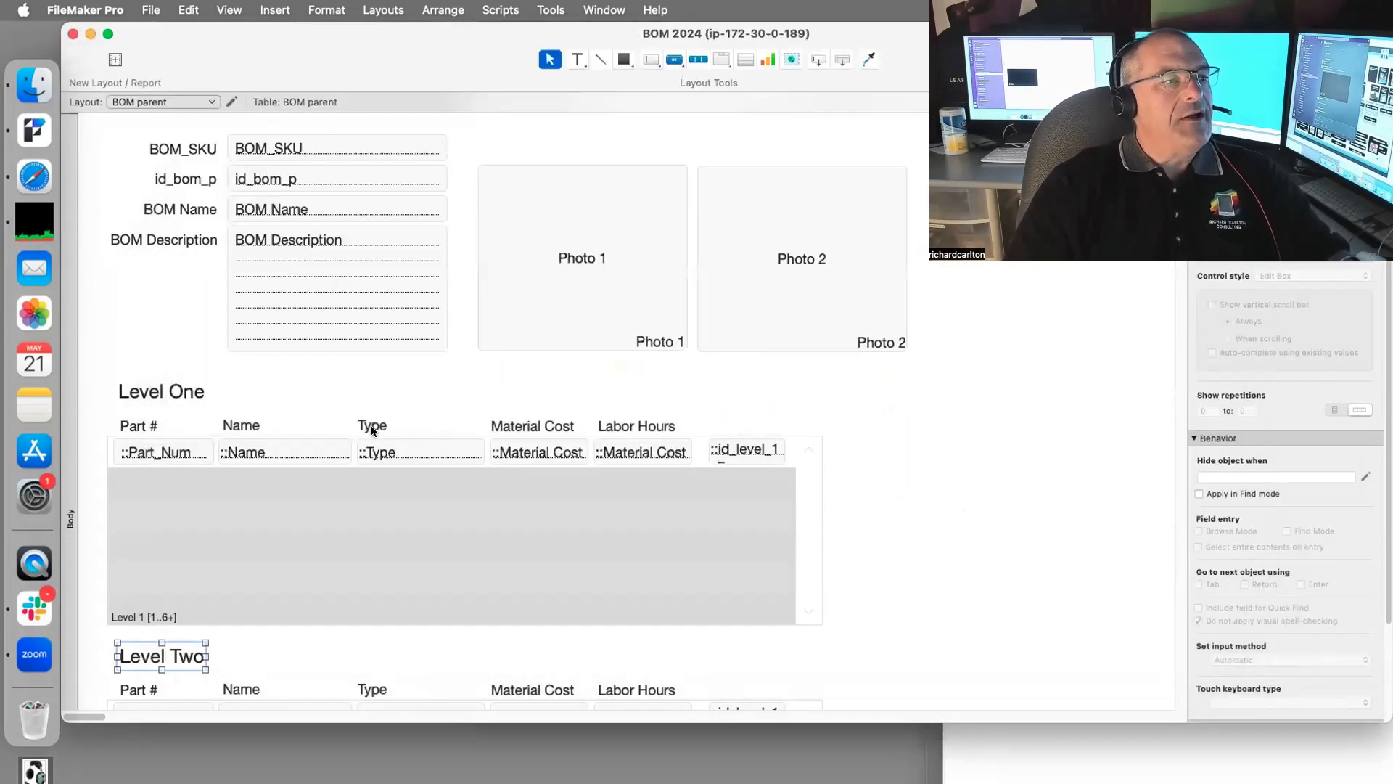
scroll(396, 613, down, 3)
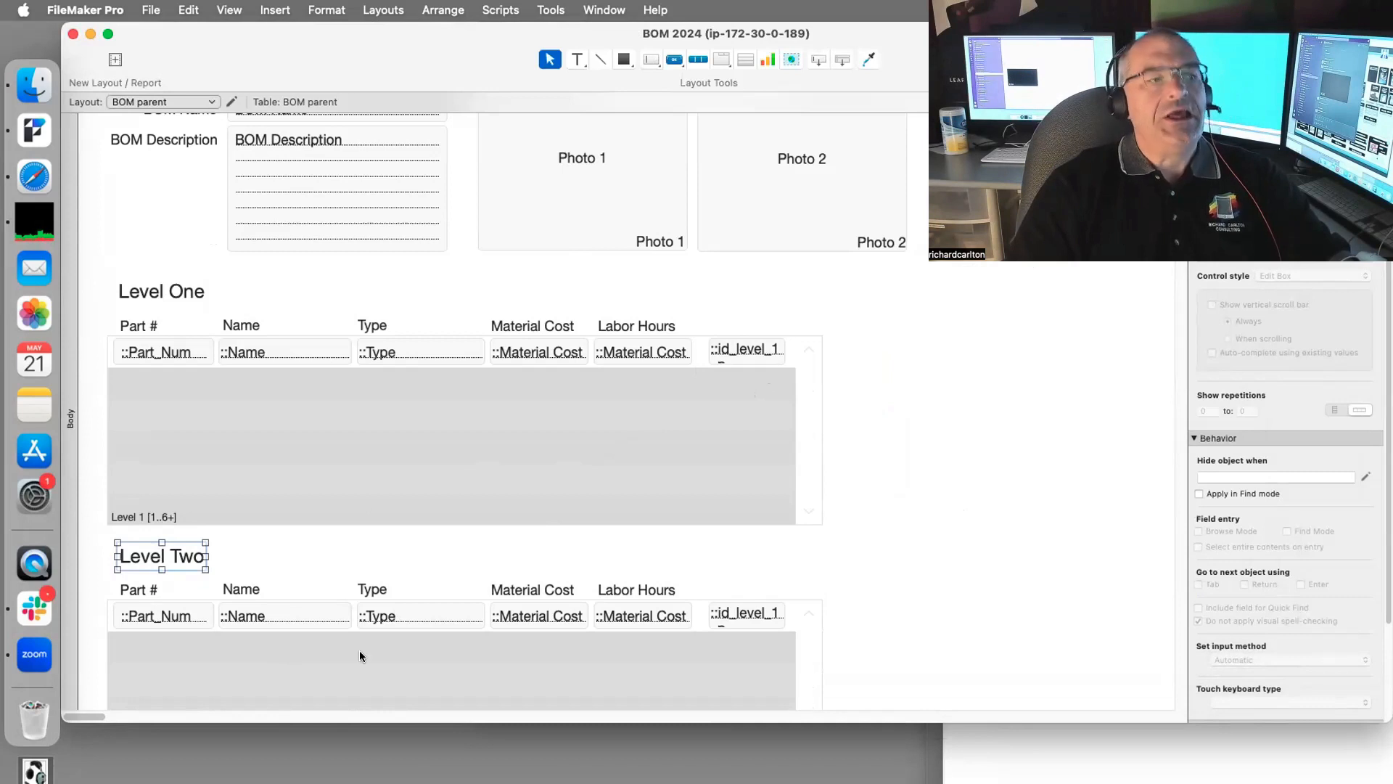
key(super+b)
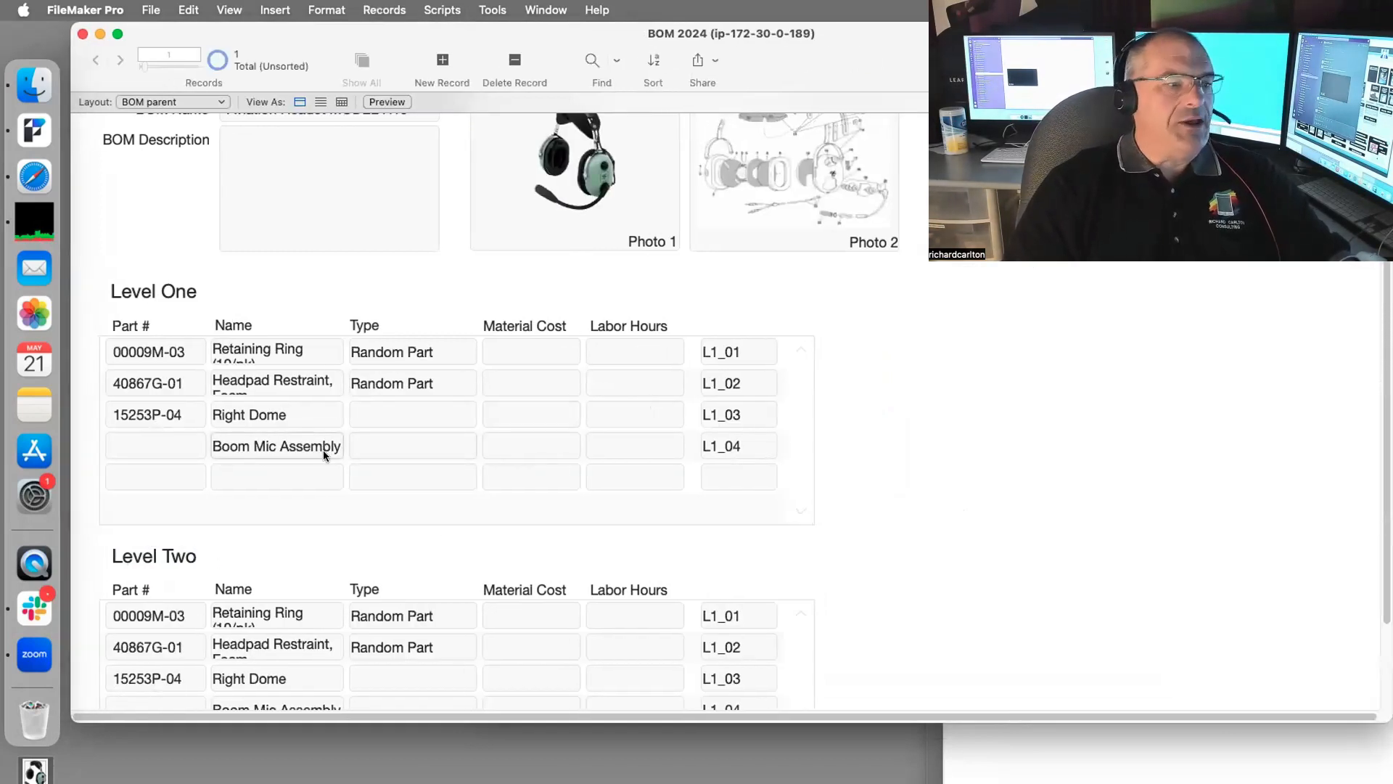
click(707, 450)
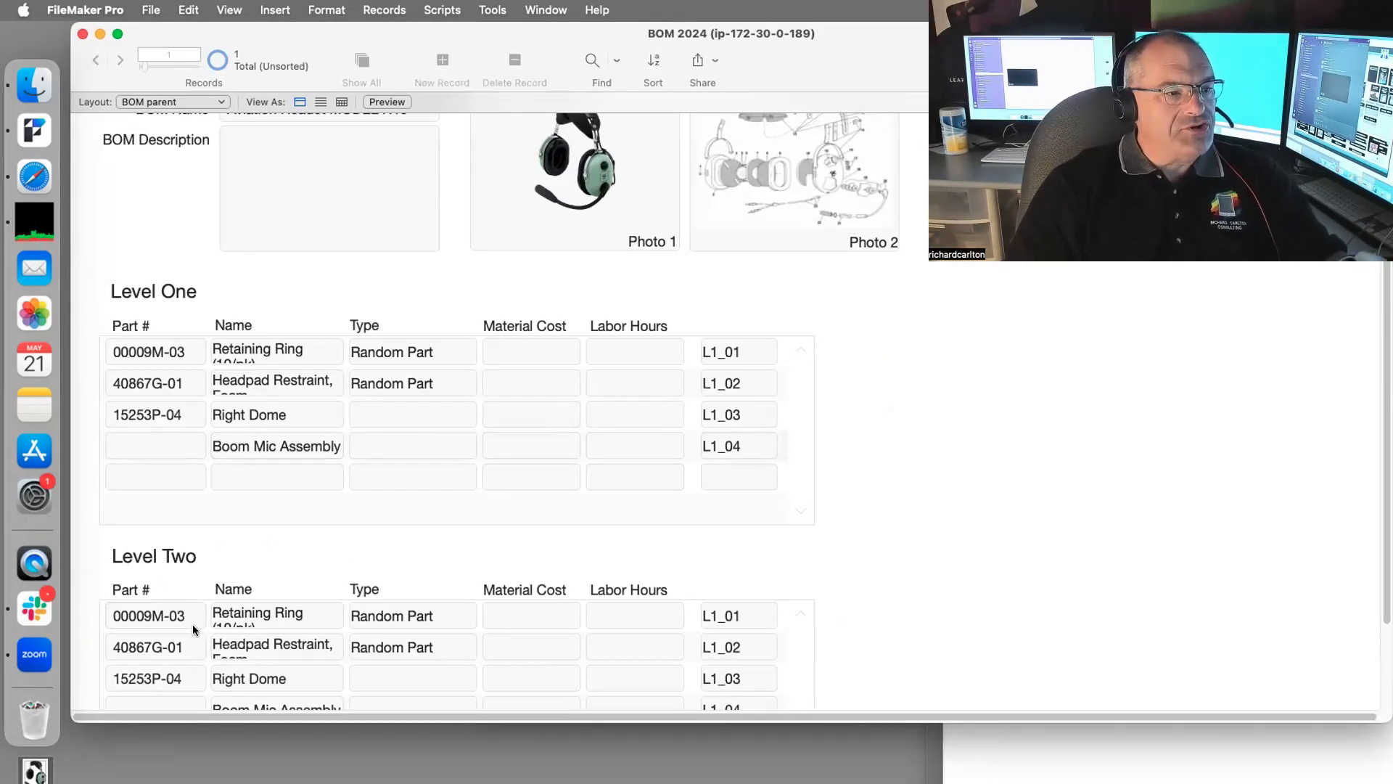
scroll(620, 608, down, 3)
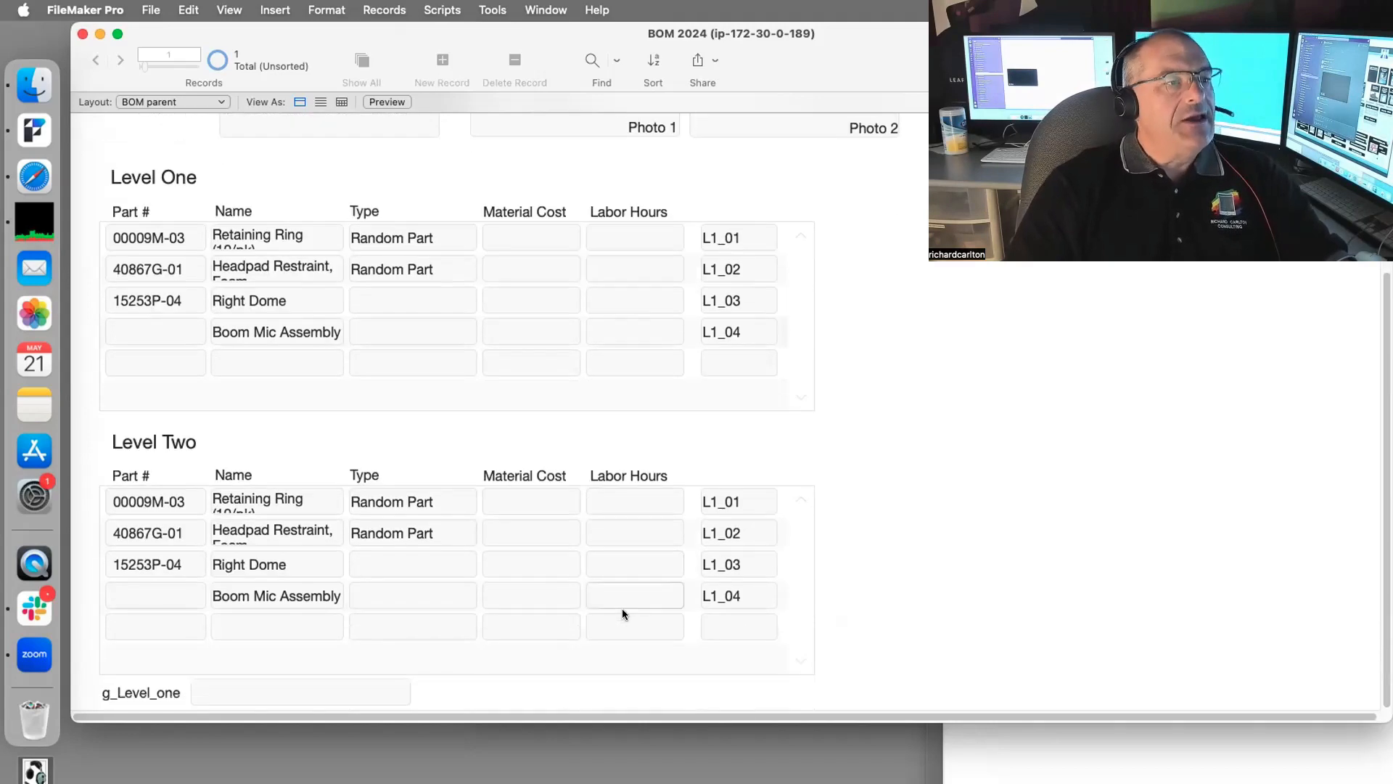
key(super+l)
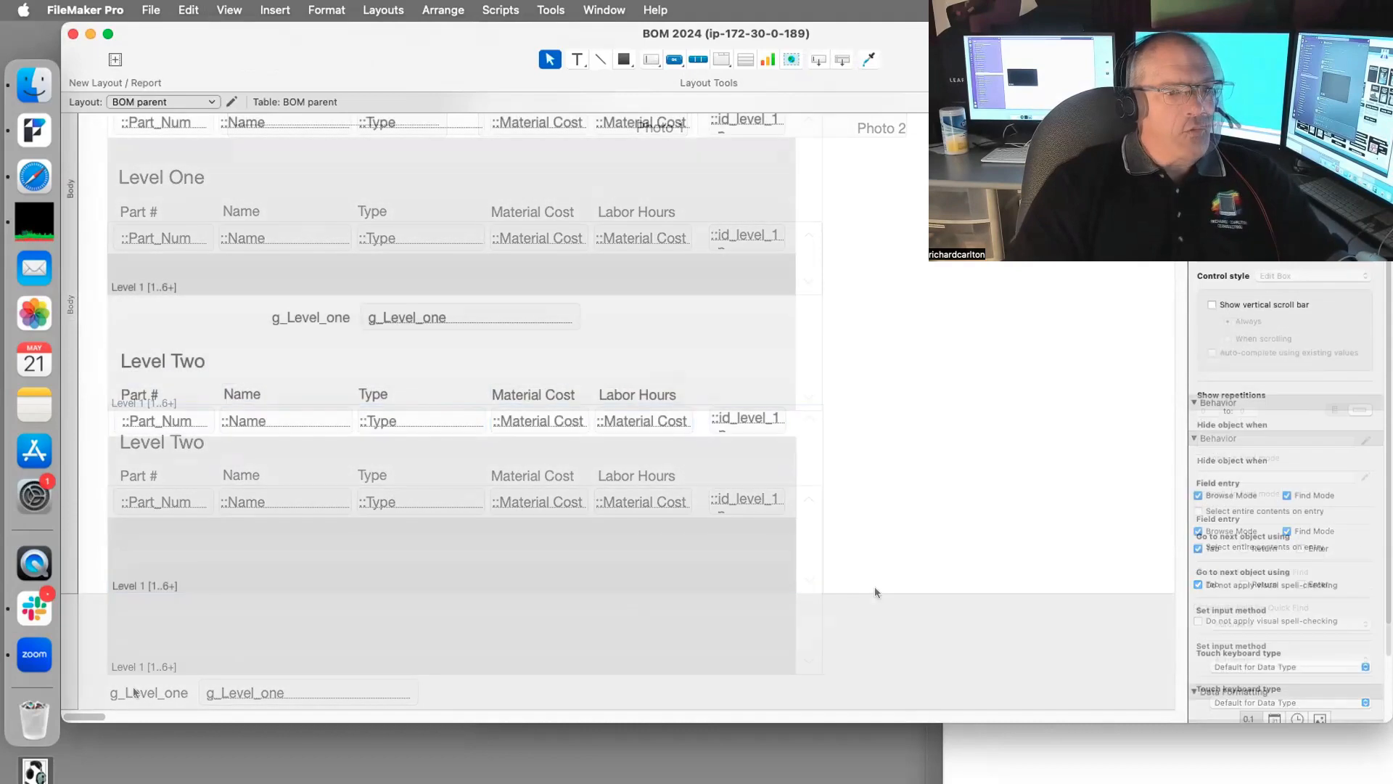
Step: Make the layout body taller and move the Level Two portal and its labels down
drag(873, 588, 874, 648)
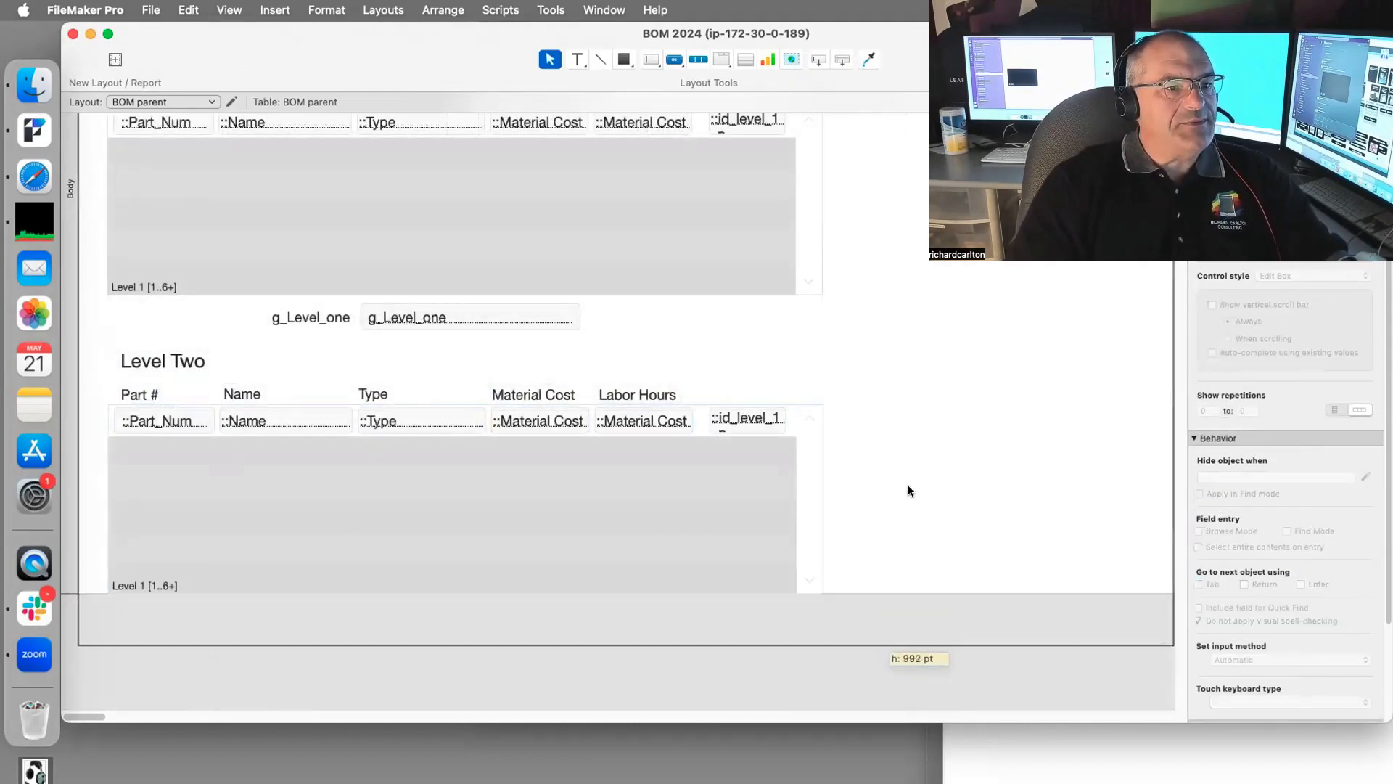
drag(372, 565, 76, 627)
drag(172, 473, 172, 493)
click(751, 350)
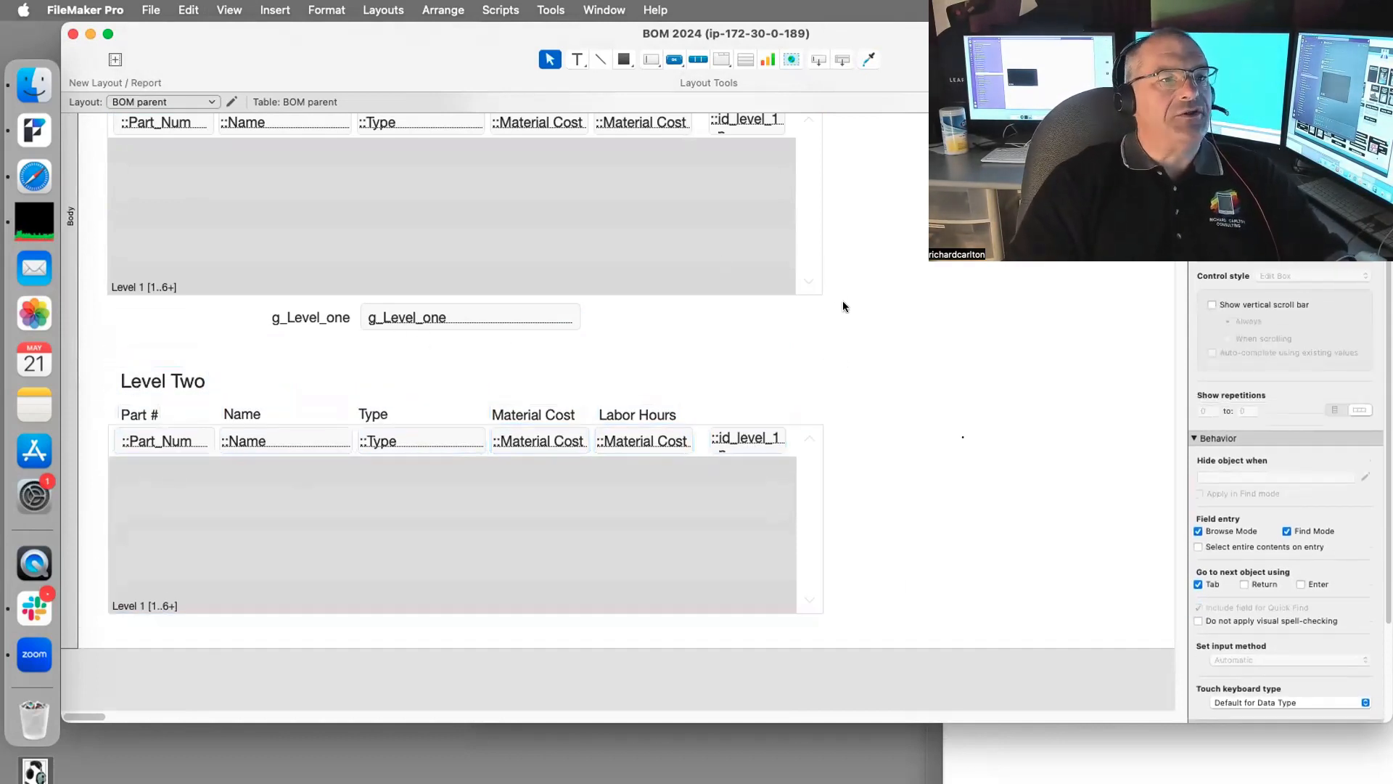
scroll(842, 301, up, 3)
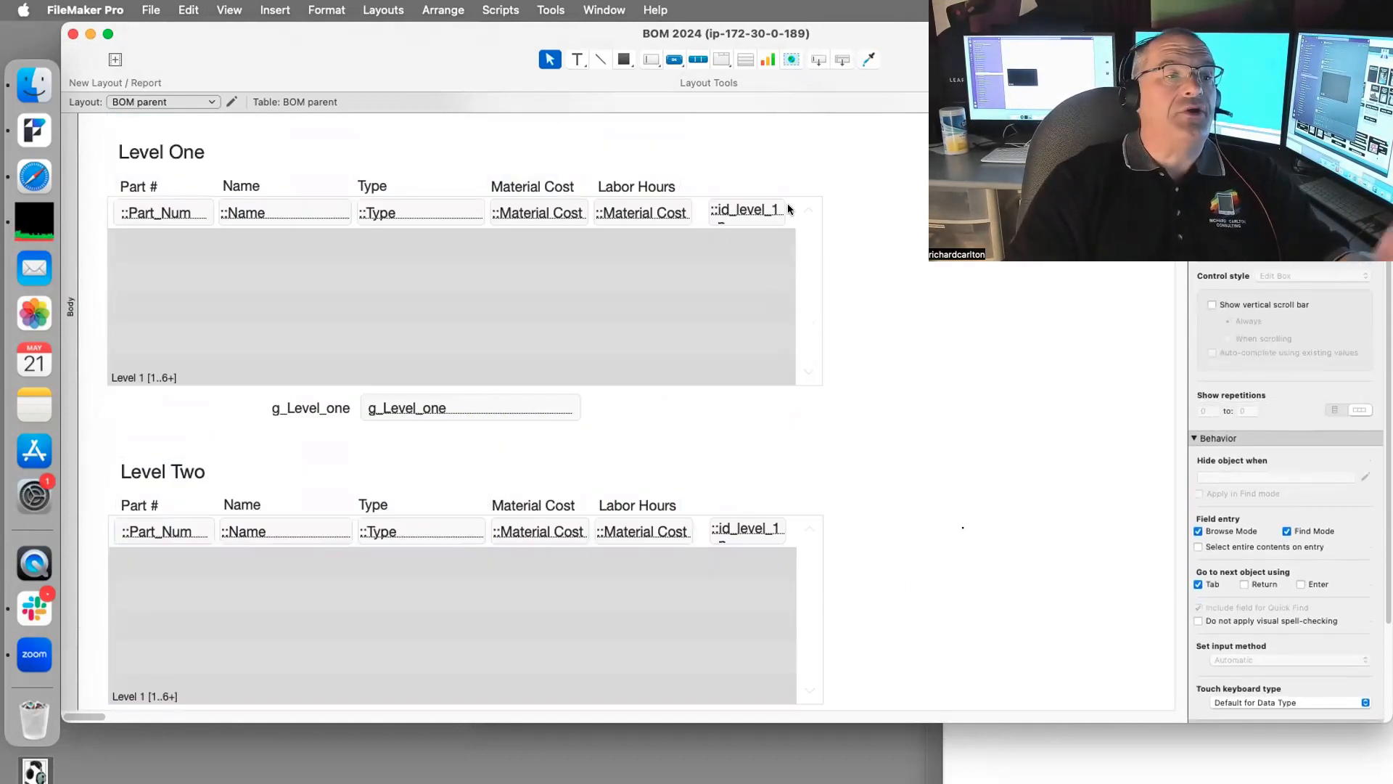
Step: Move the g_Level_one label and field left, between the Level One and Level Two portals
click(315, 404)
shift+click(428, 408)
drag(428, 408, 277, 415)
click(494, 415)
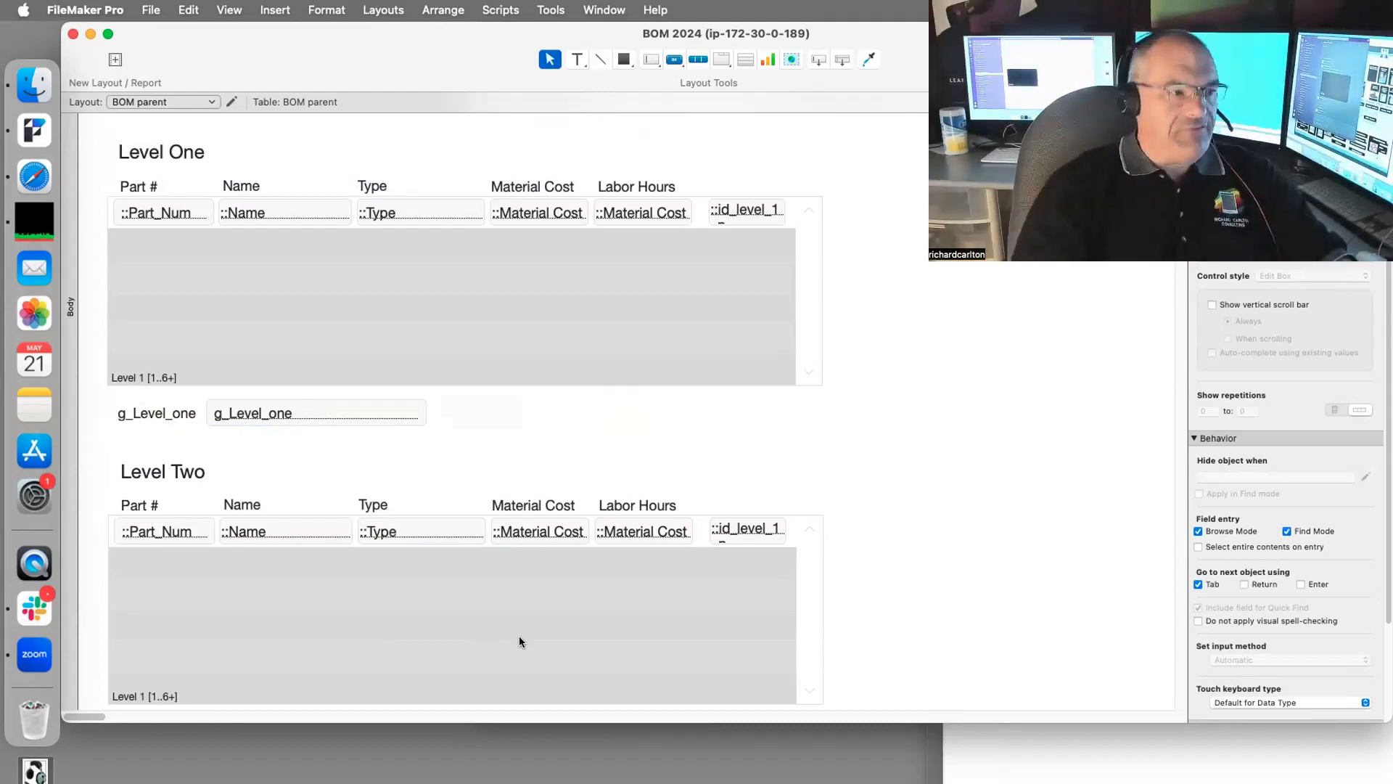
Step: Reopen the relationships graph, nudge Level Two slightly lower, and select Level 1
key(super+shift+d)
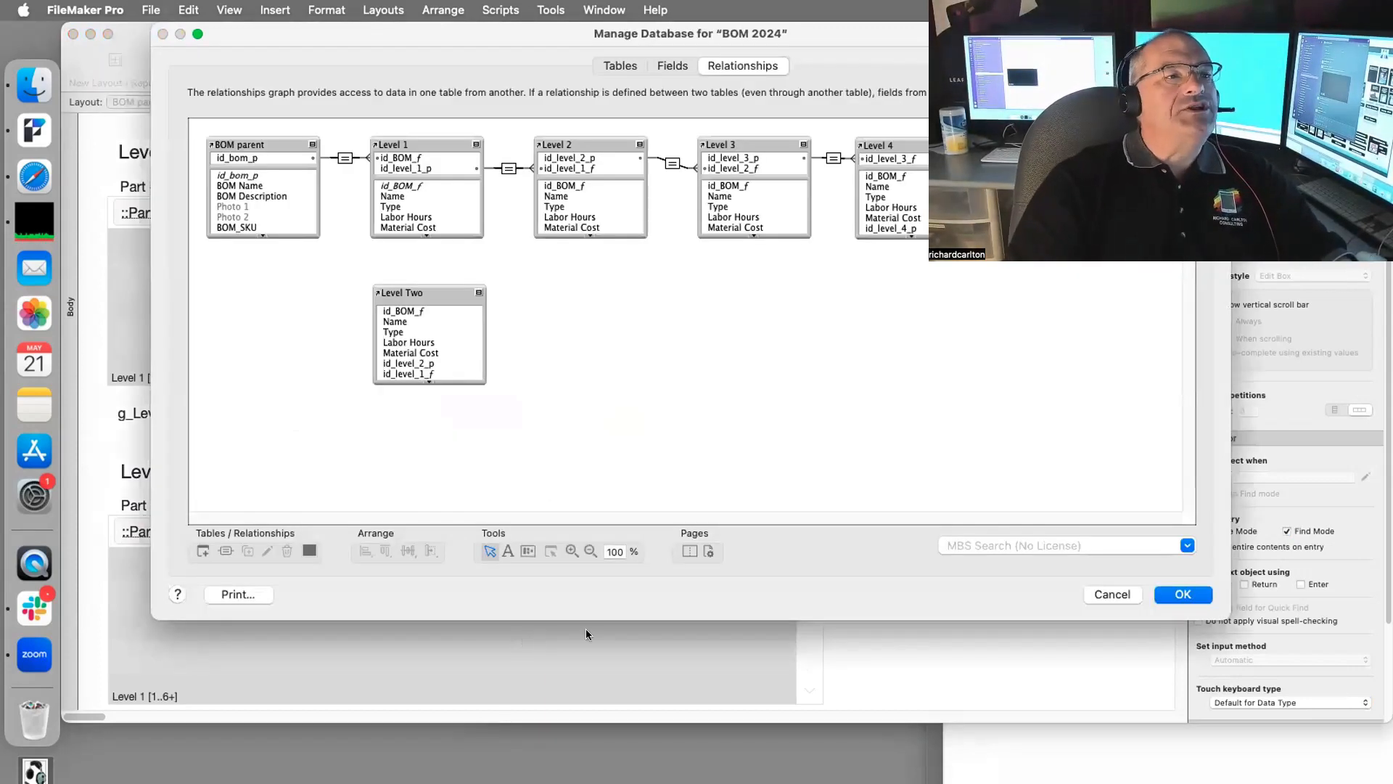
drag(421, 285, 422, 304)
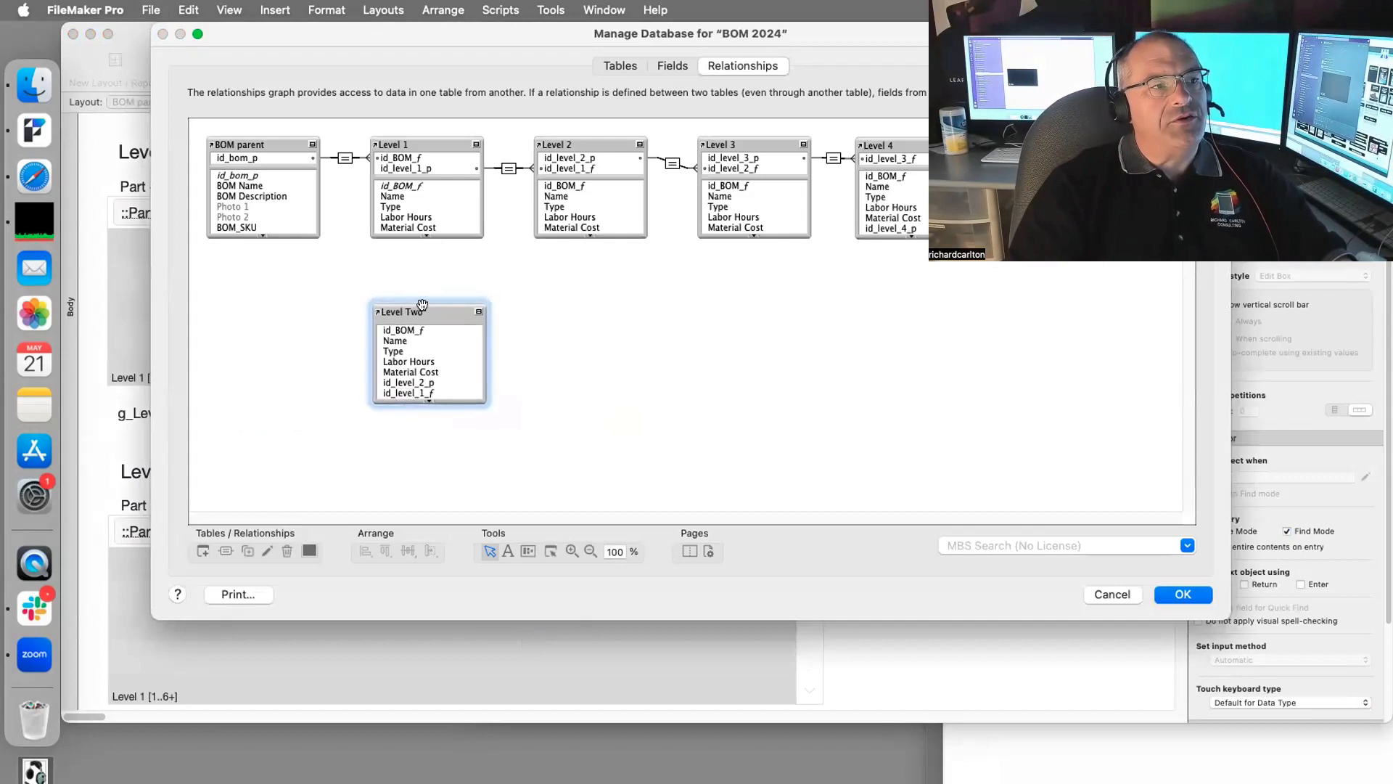
click(407, 155)
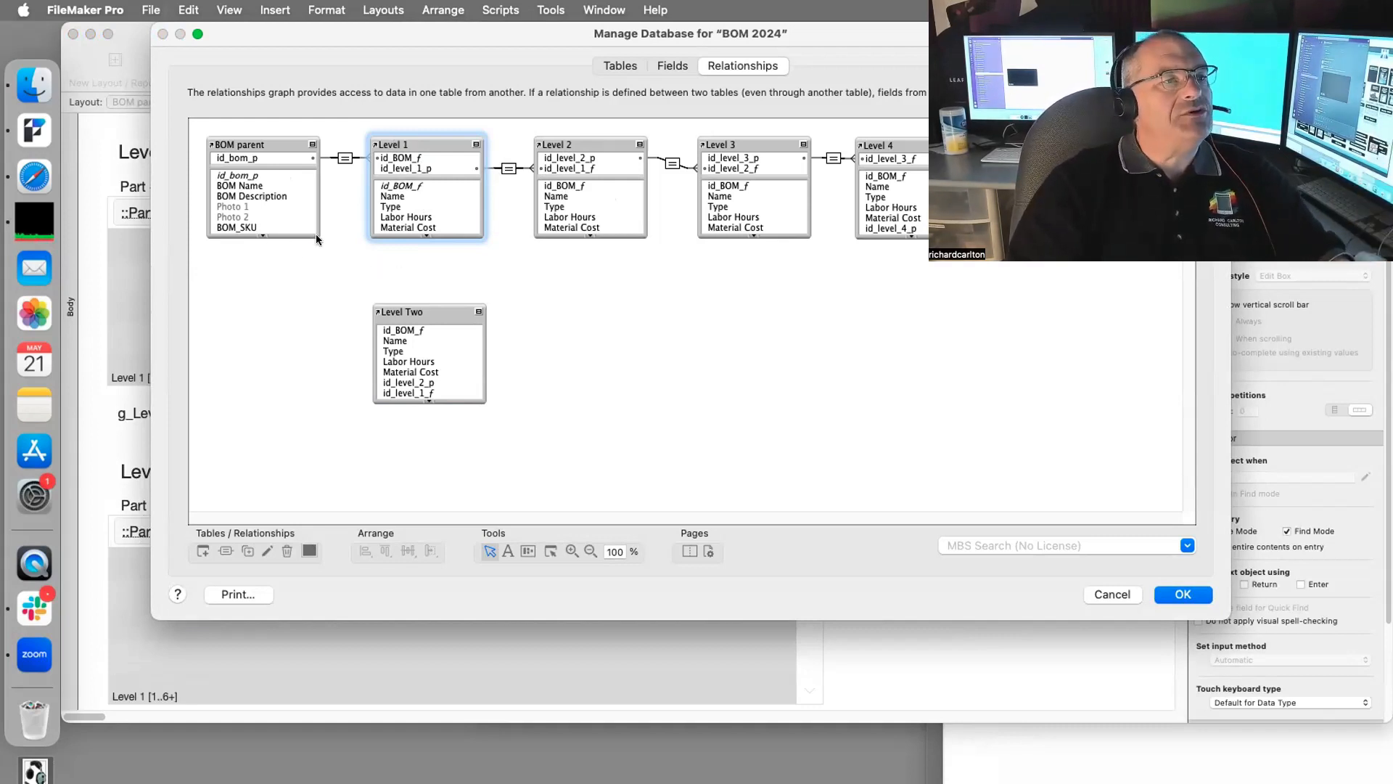
Step: Relate BOM parent's g_Level_one to Level Two's id_level_1_f and save the change
drag(309, 234, 309, 341)
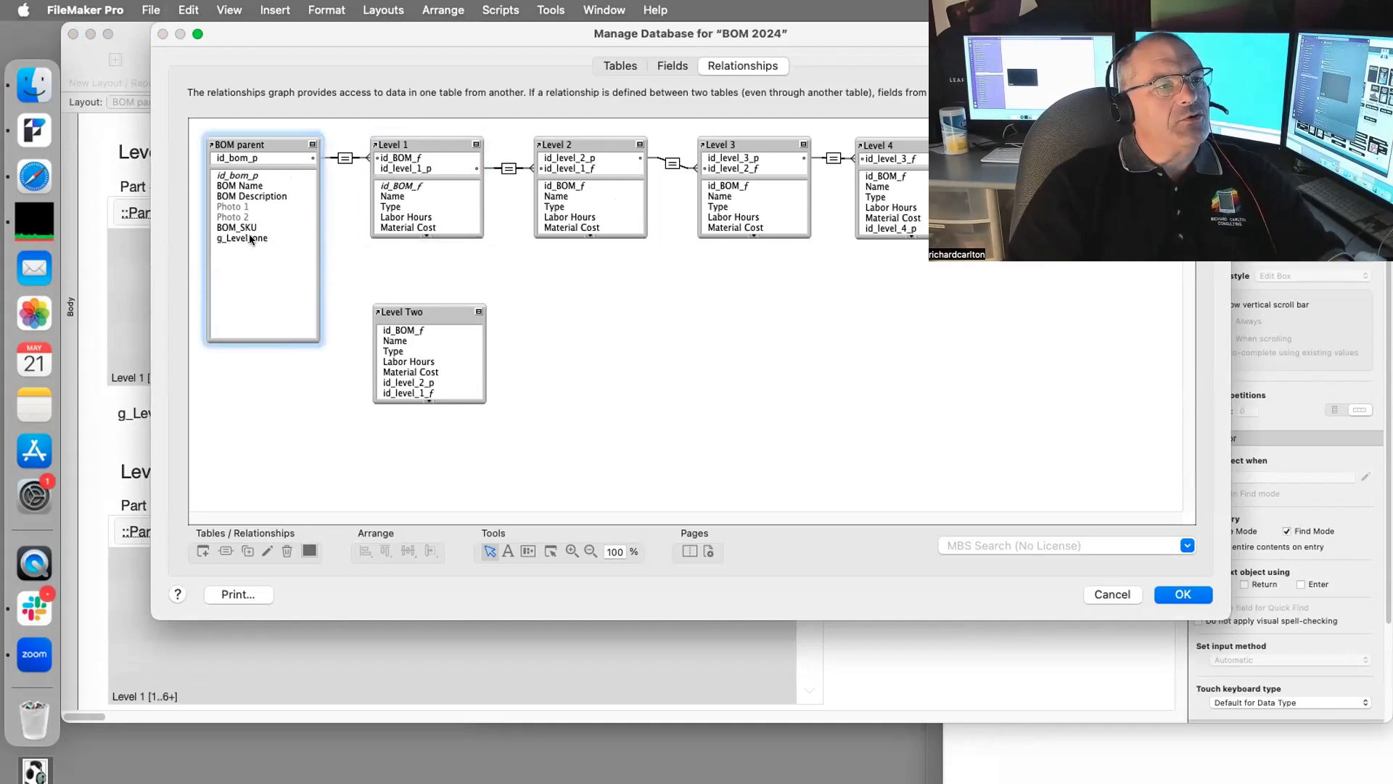
drag(249, 235, 258, 245)
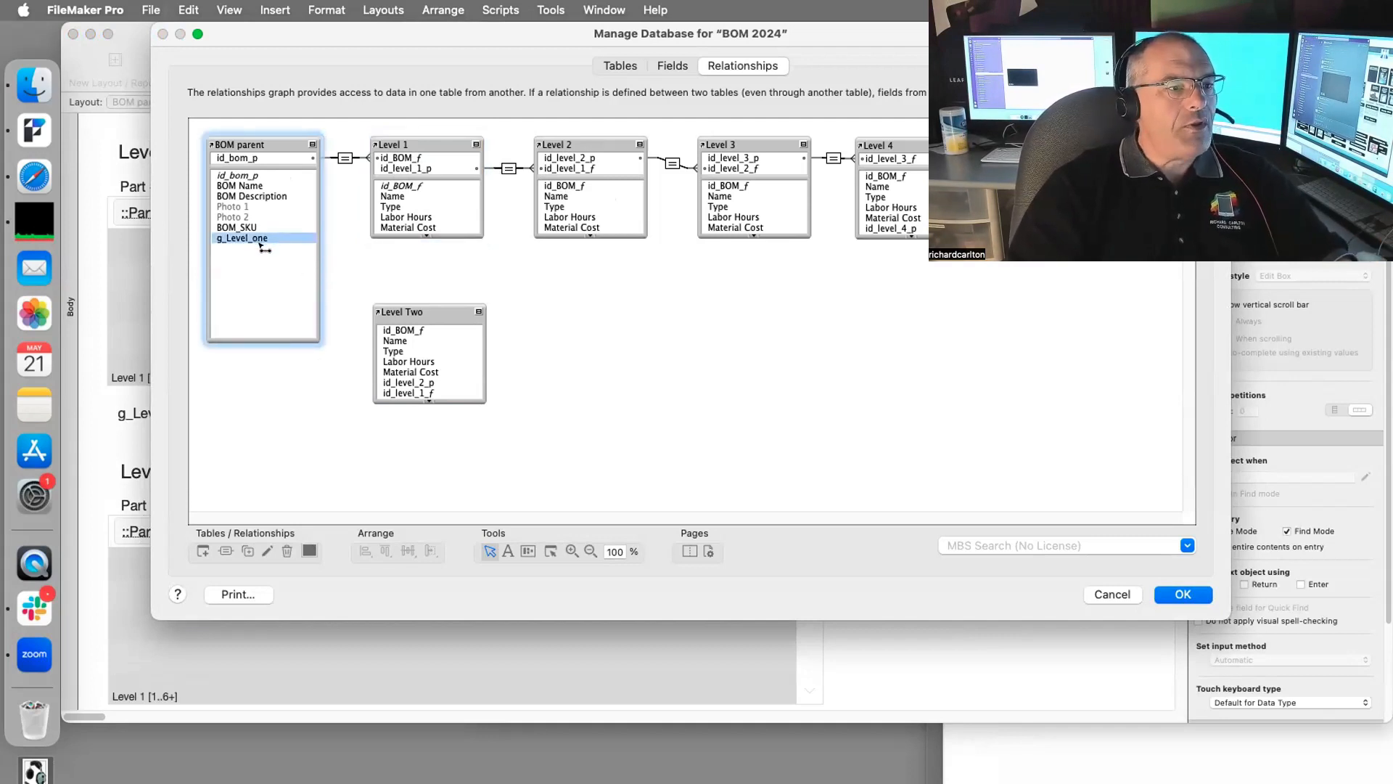
drag(262, 246, 394, 390)
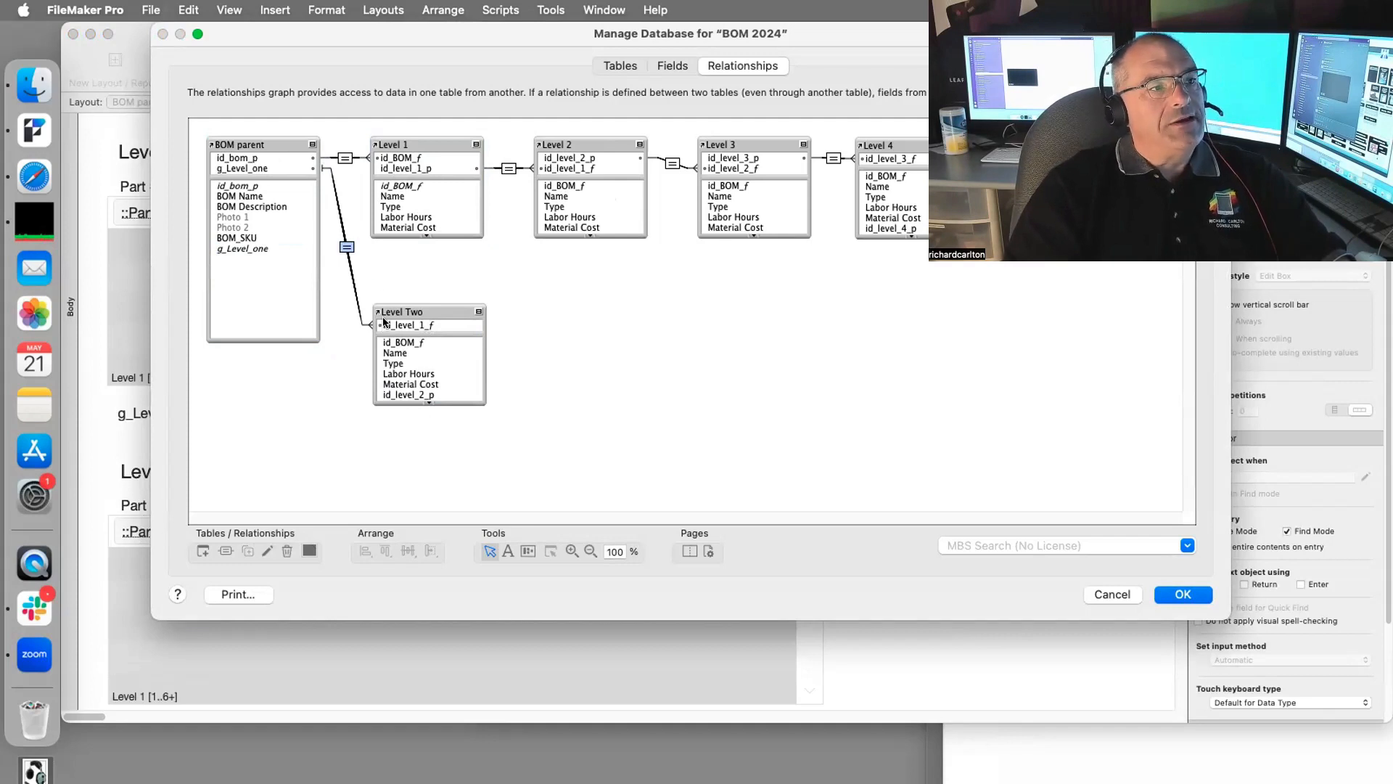
drag(440, 316, 442, 317)
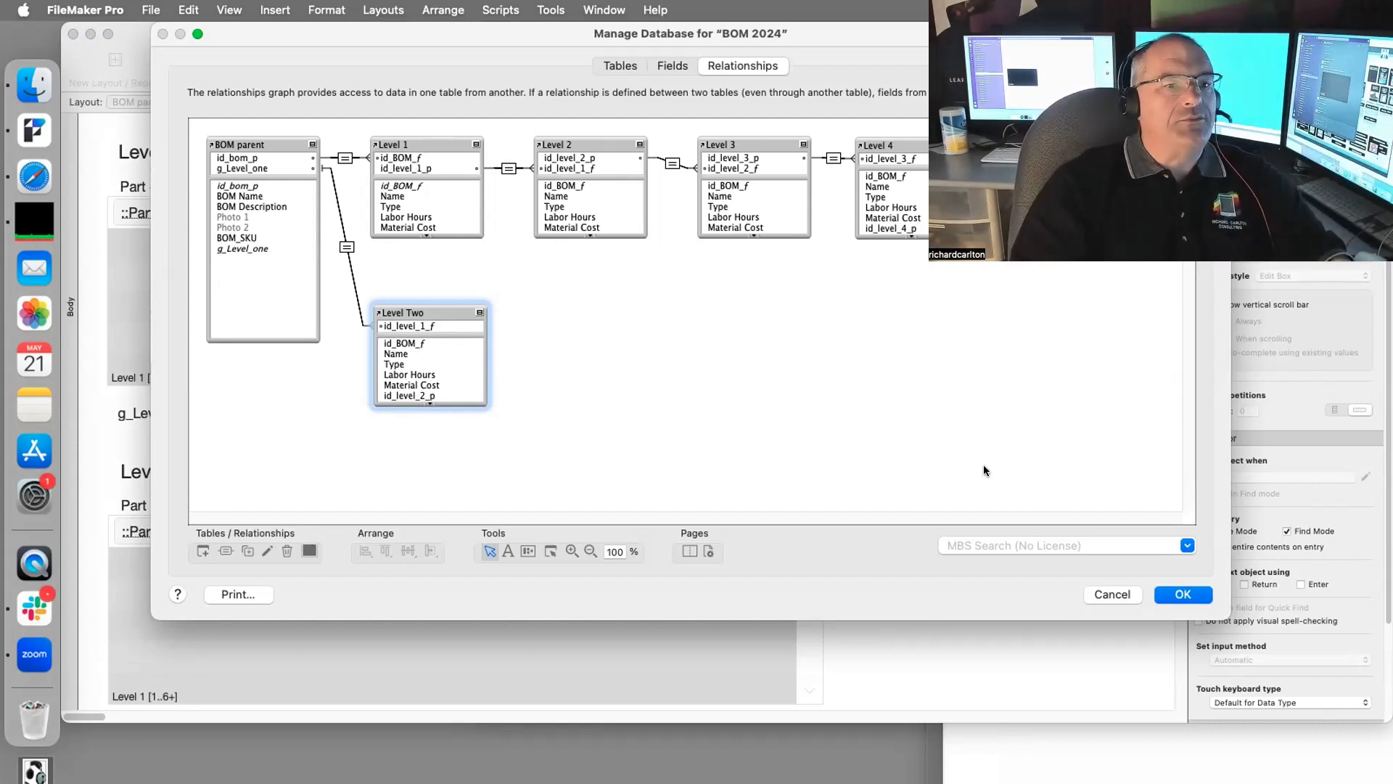
click(1177, 594)
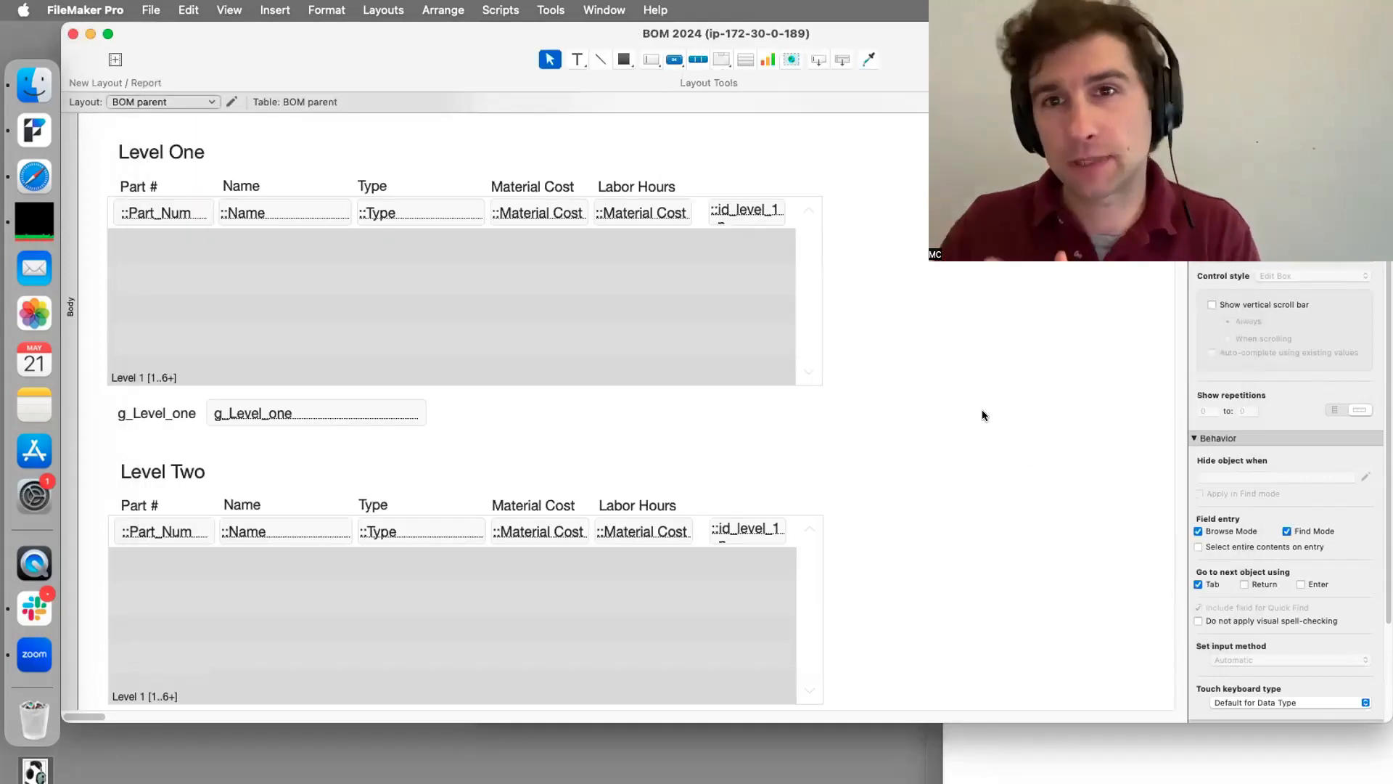
Step: Set the lower portal to show records from the Level Two occurrence
key(super+b)
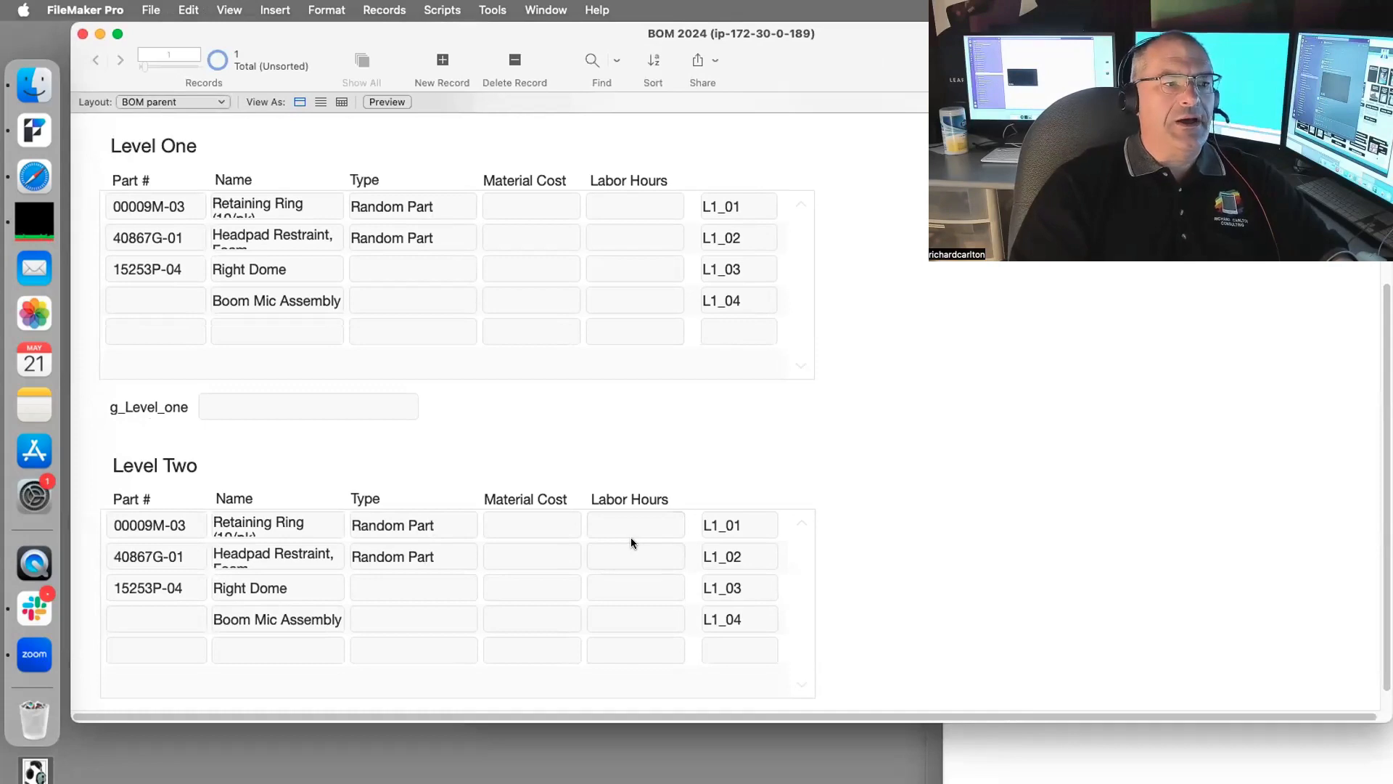
key(super+l)
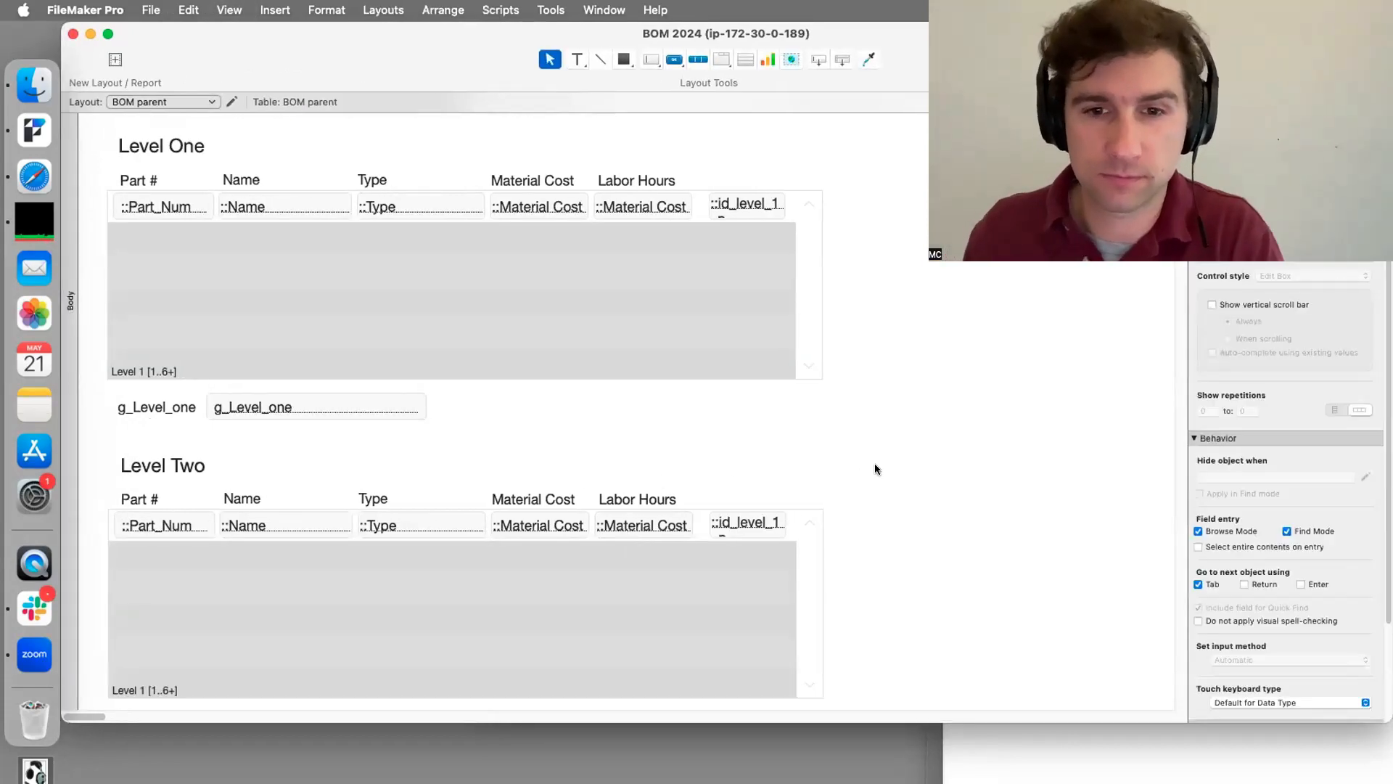
double_click(407, 617)
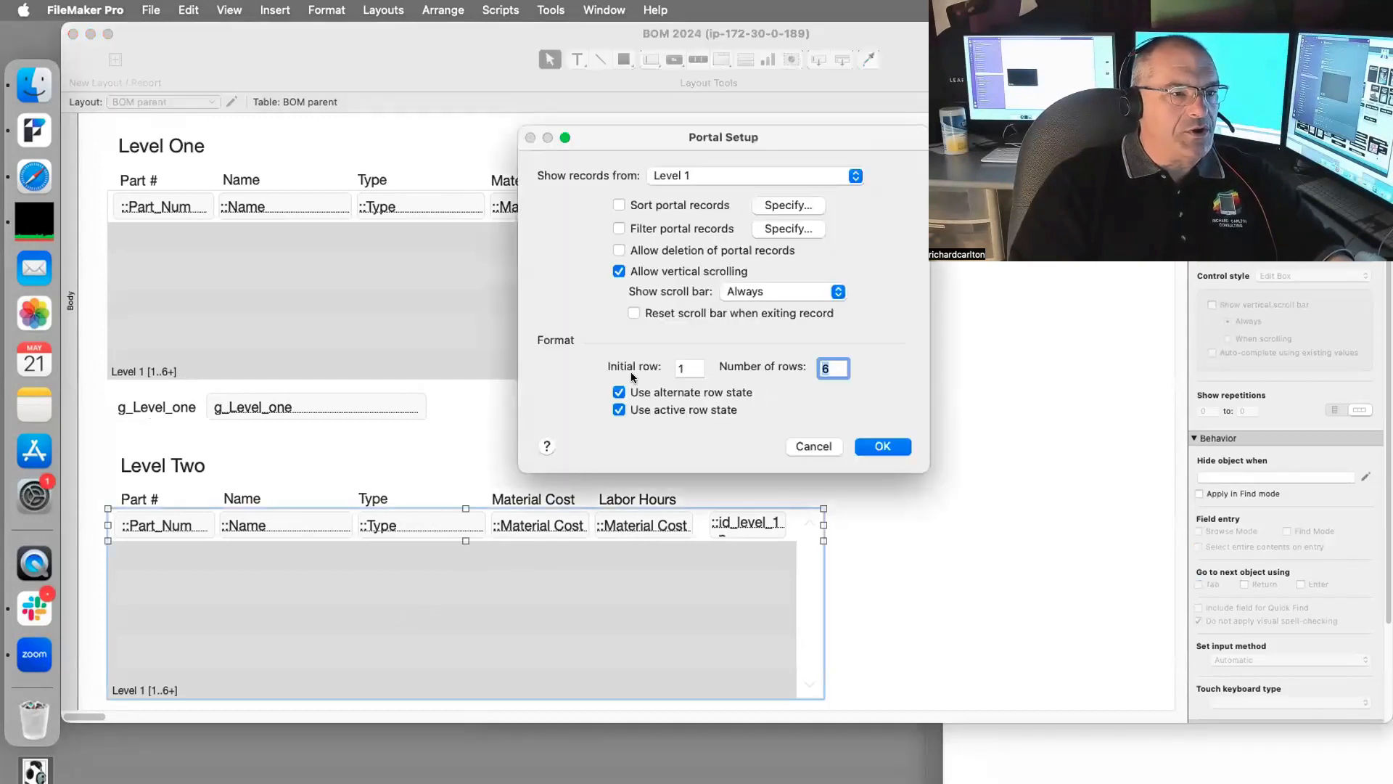
click(690, 184)
click(690, 253)
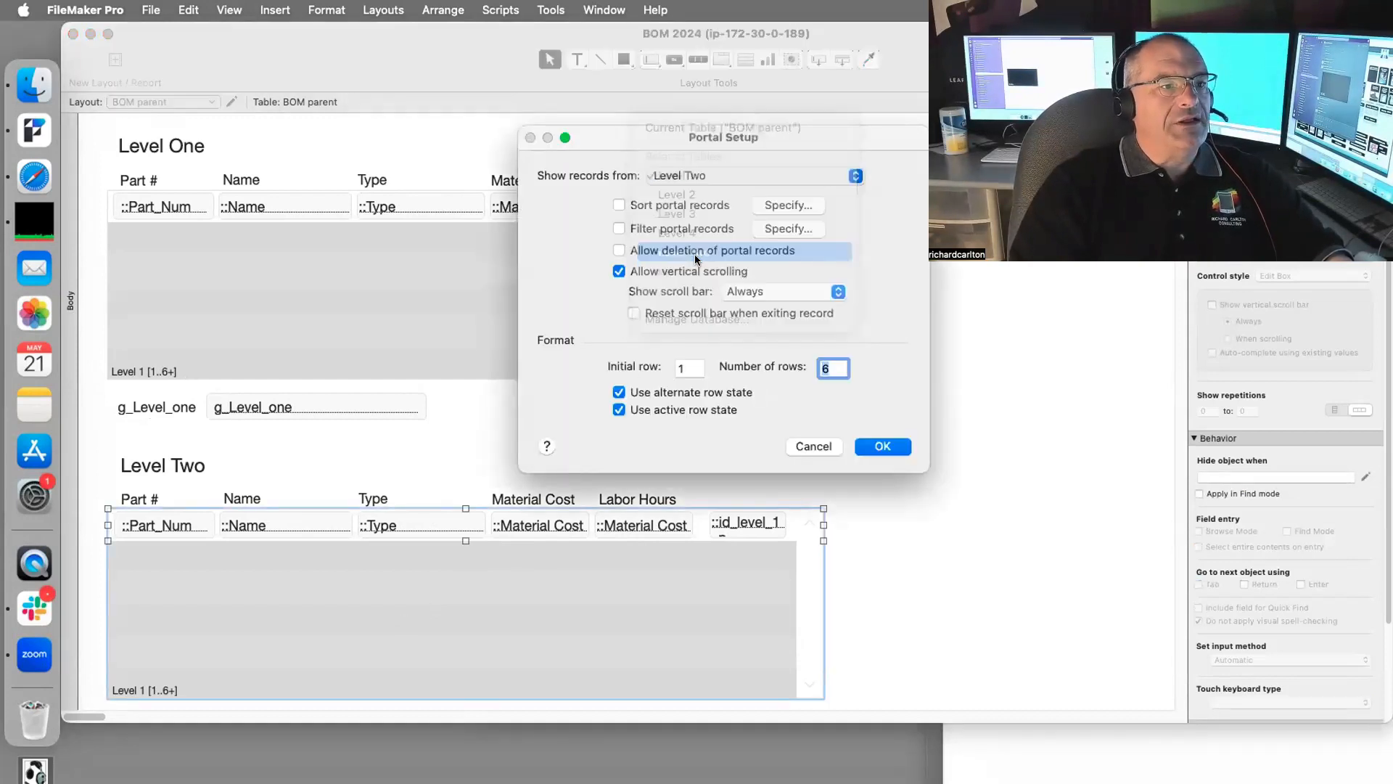
click(901, 444)
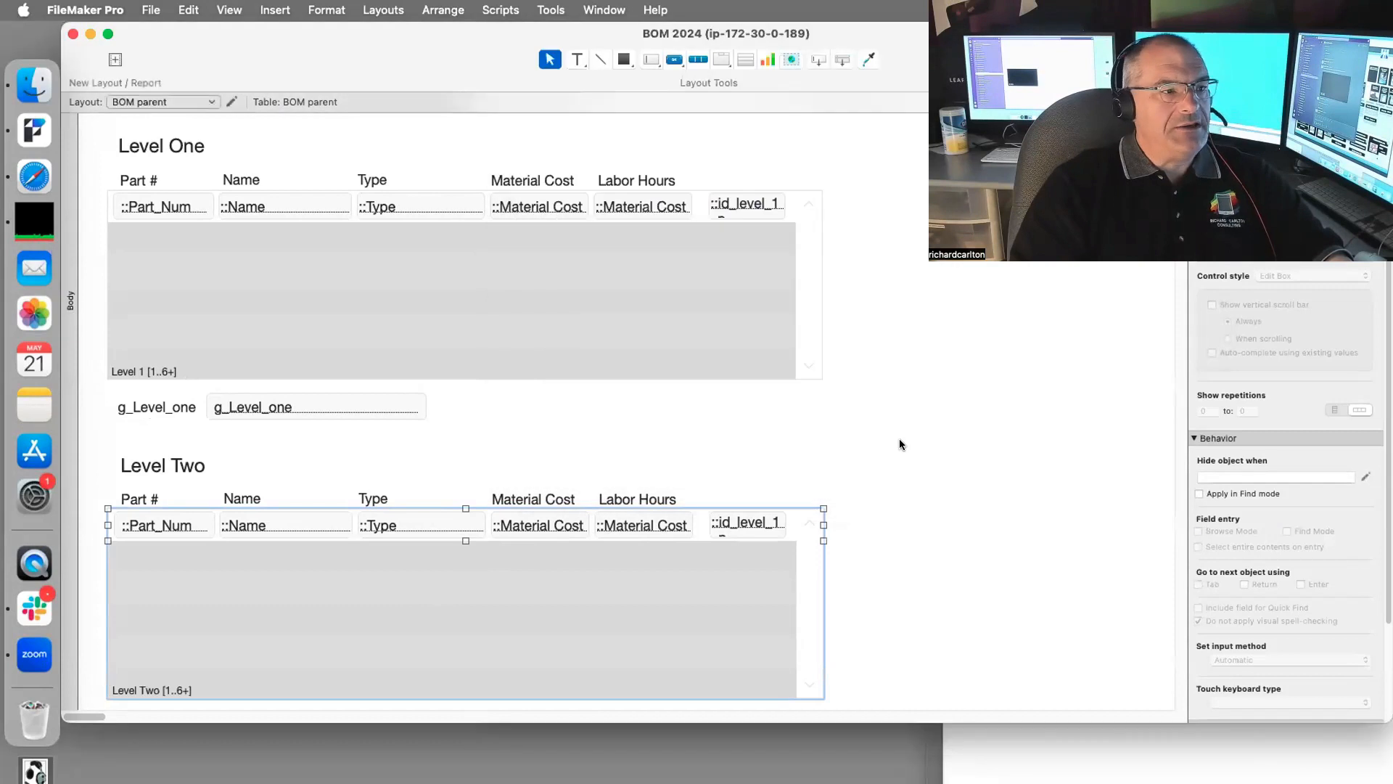
Step: Point the portal's Part # and Name fields at the Level Two table
double_click(177, 532)
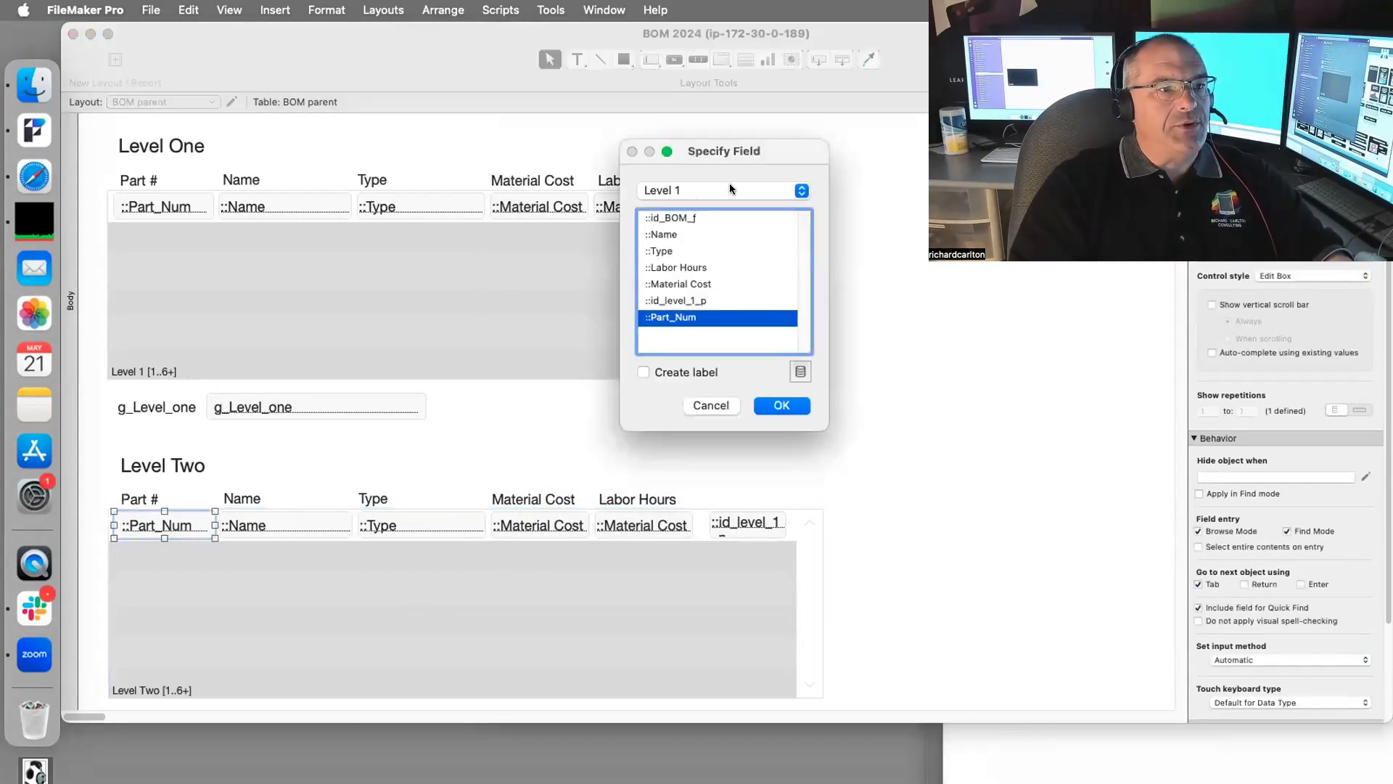
click(730, 187)
click(782, 406)
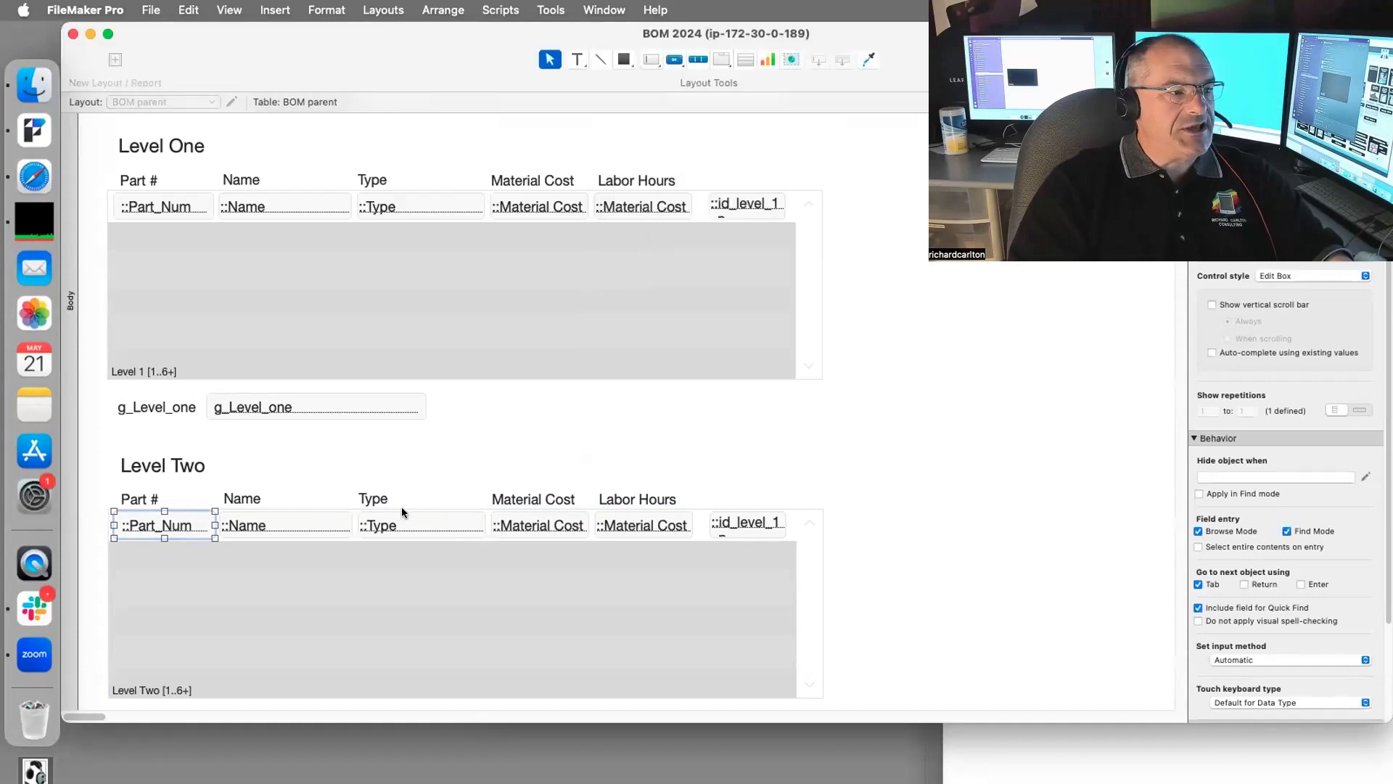
double_click(324, 523)
click(733, 190)
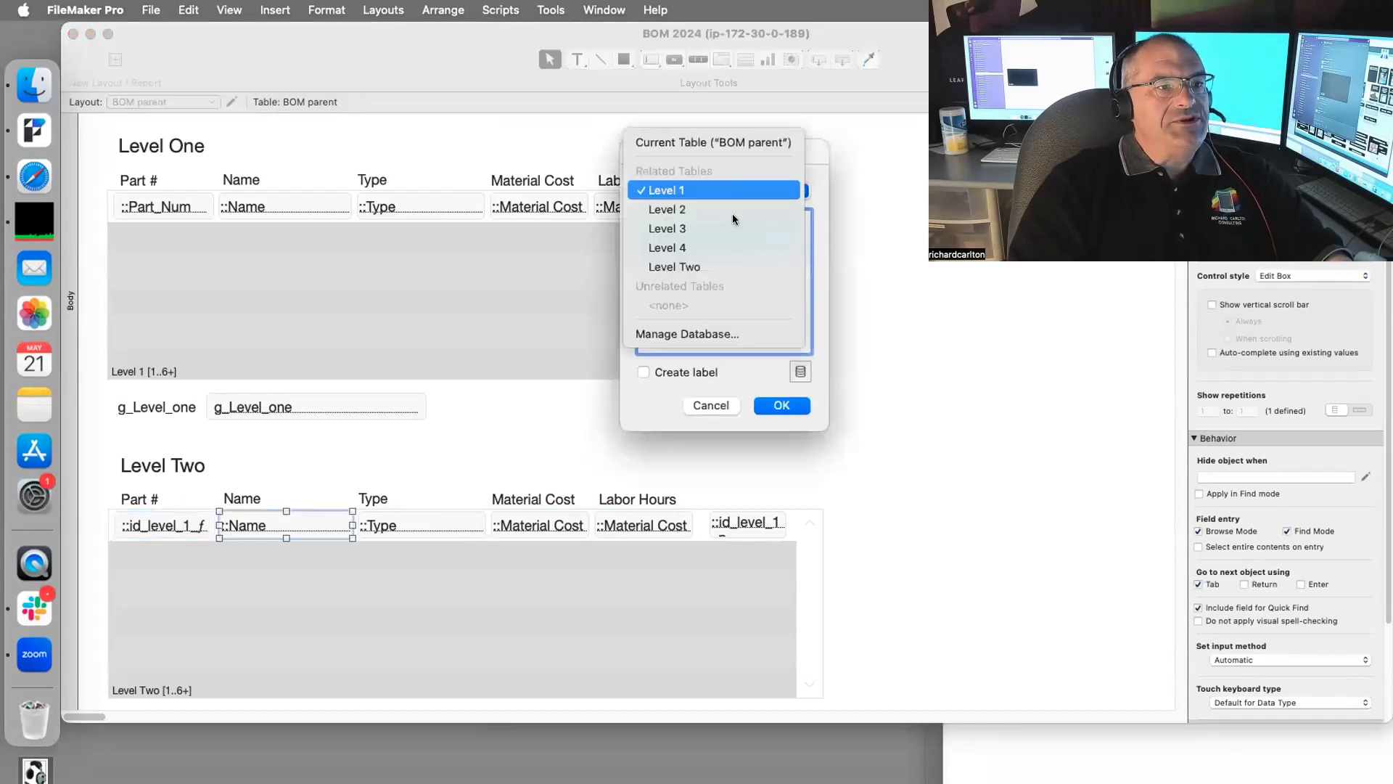
click(728, 261)
click(774, 411)
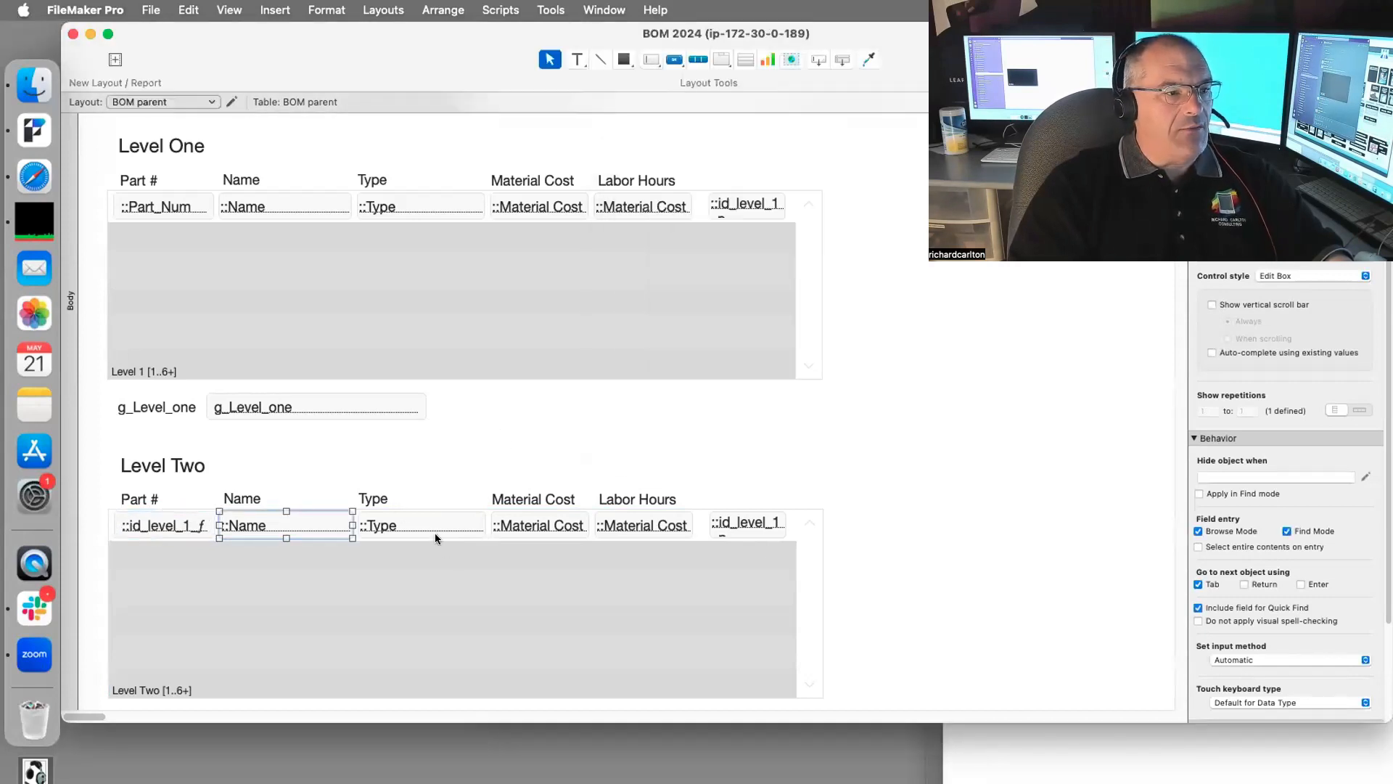
Step: Point the portal's Type and Material Cost fields at the Level Two table
double_click(430, 526)
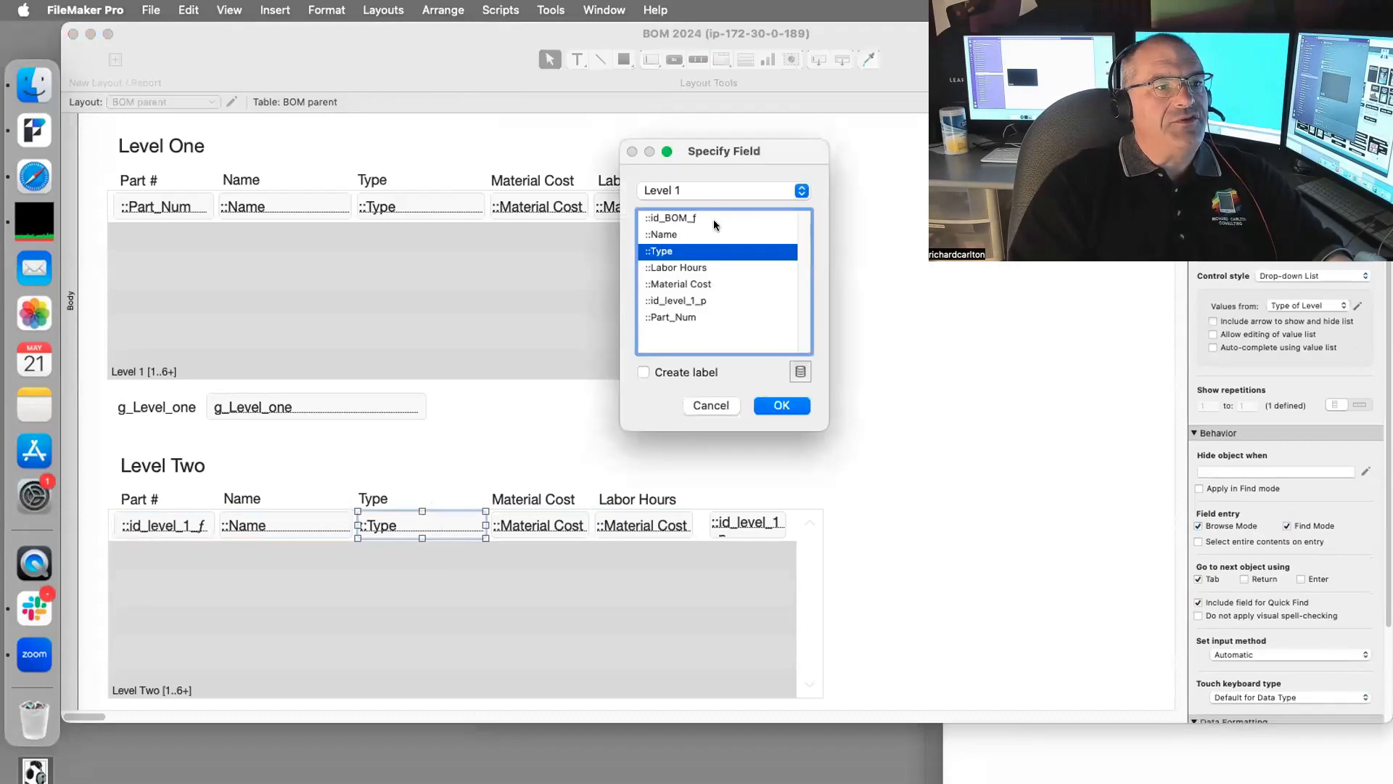
click(711, 192)
click(716, 251)
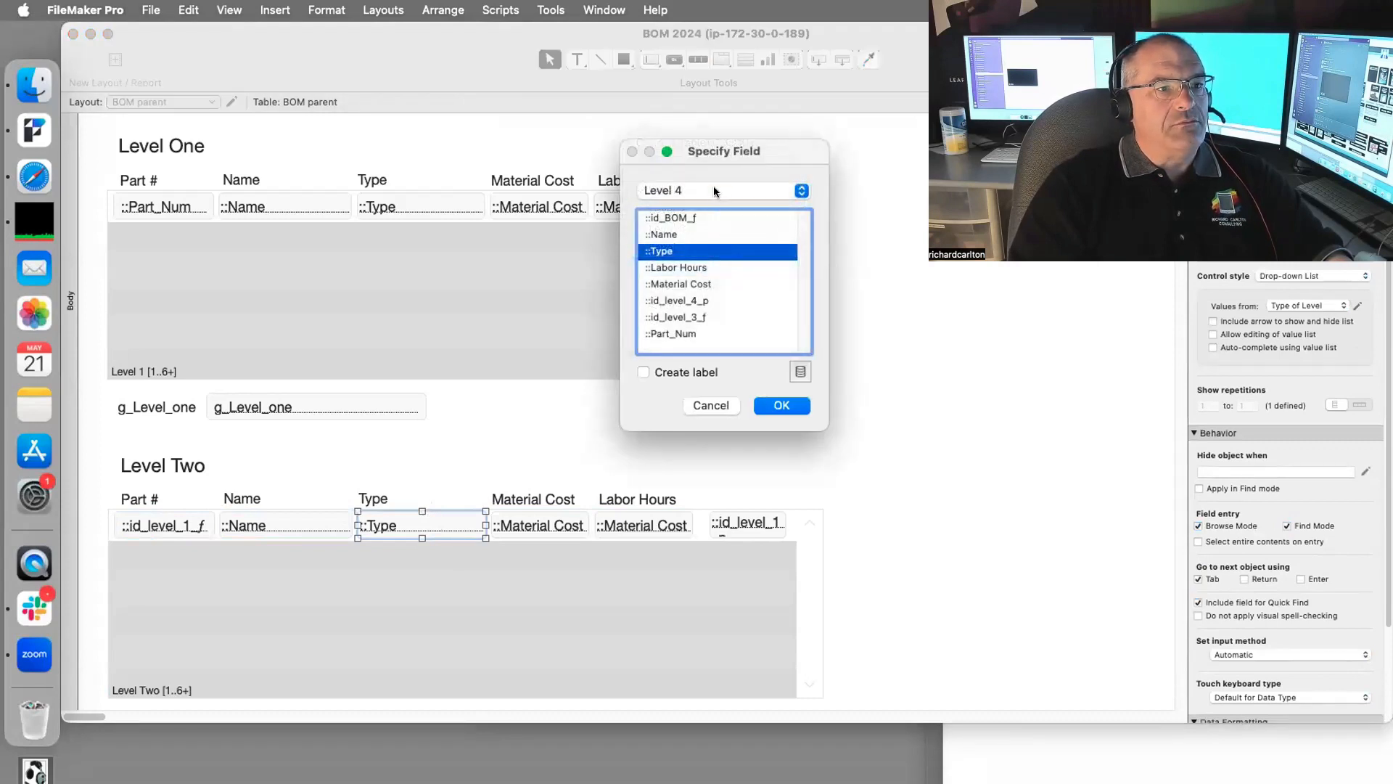
click(712, 190)
click(696, 208)
click(781, 405)
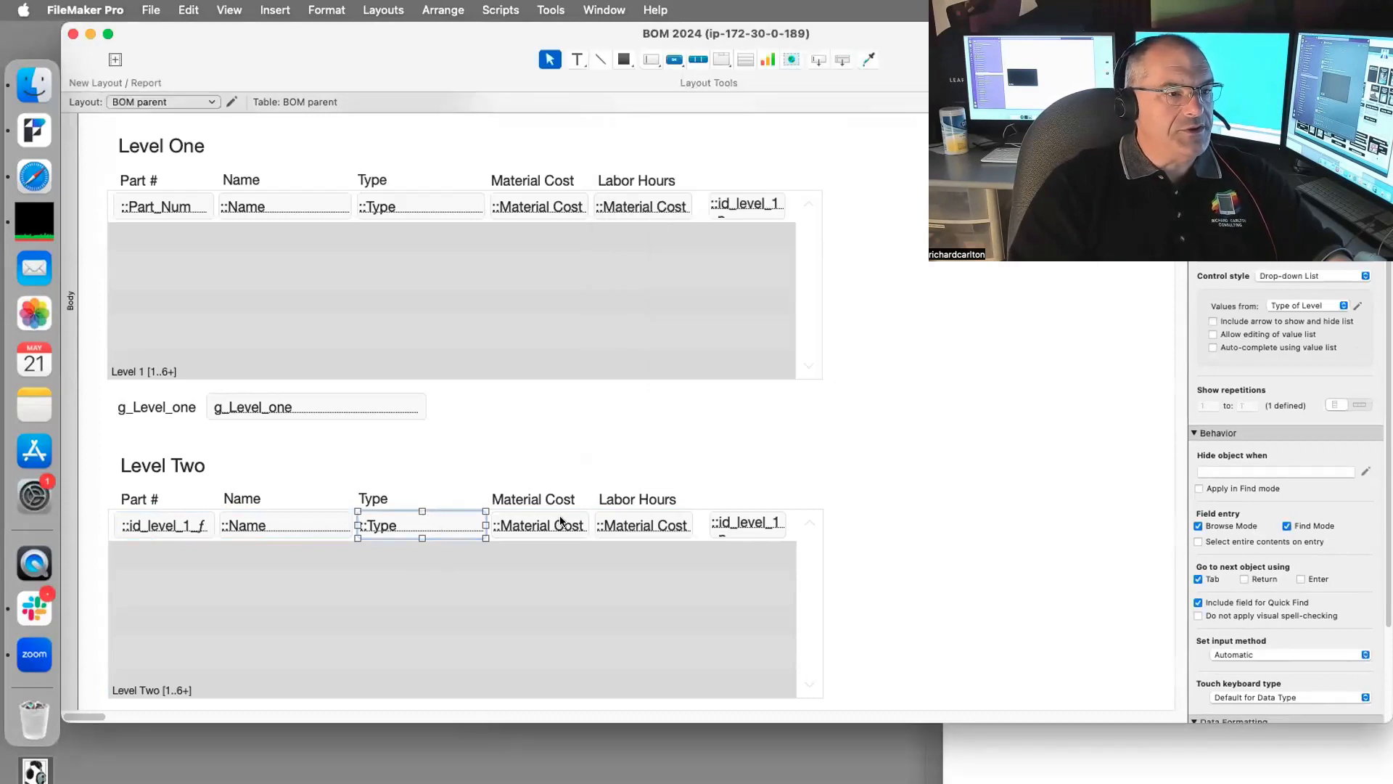
double_click(561, 521)
click(703, 185)
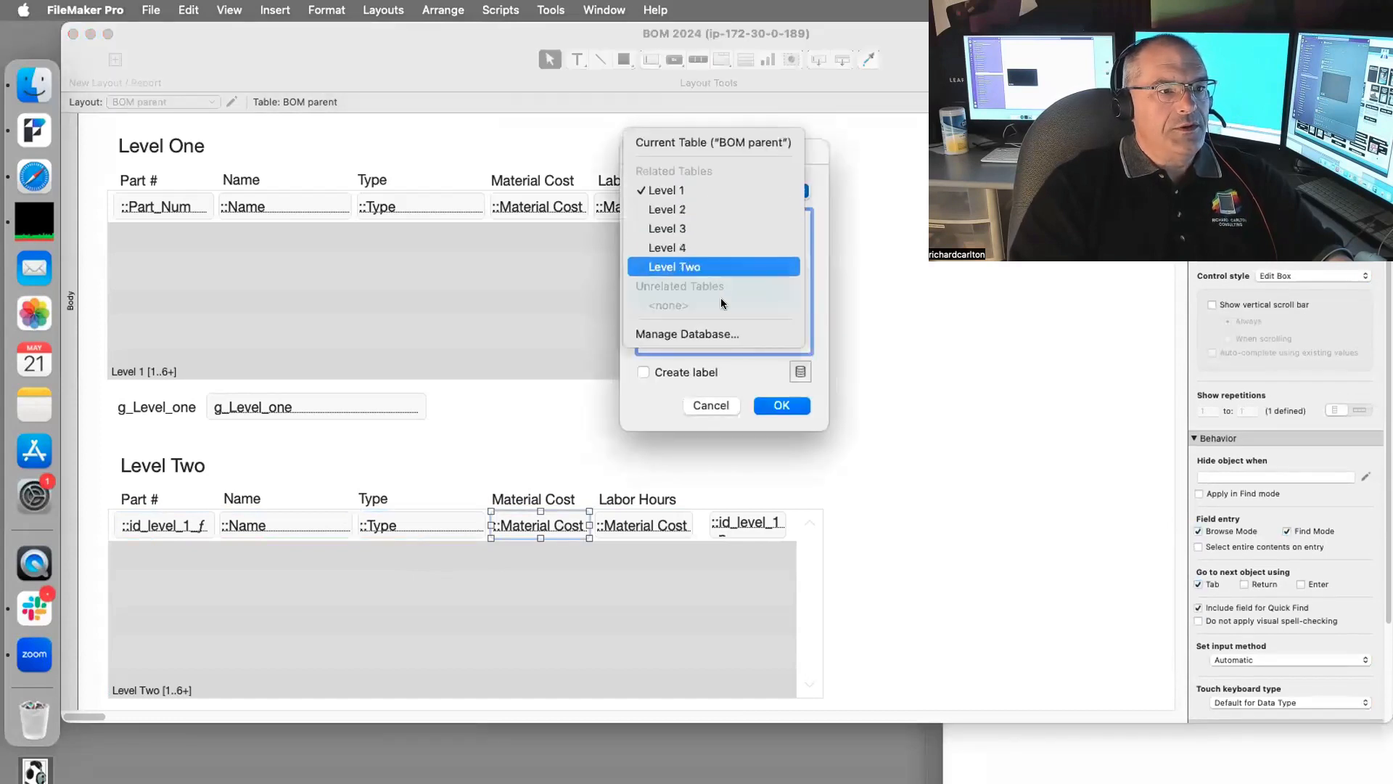
click(724, 267)
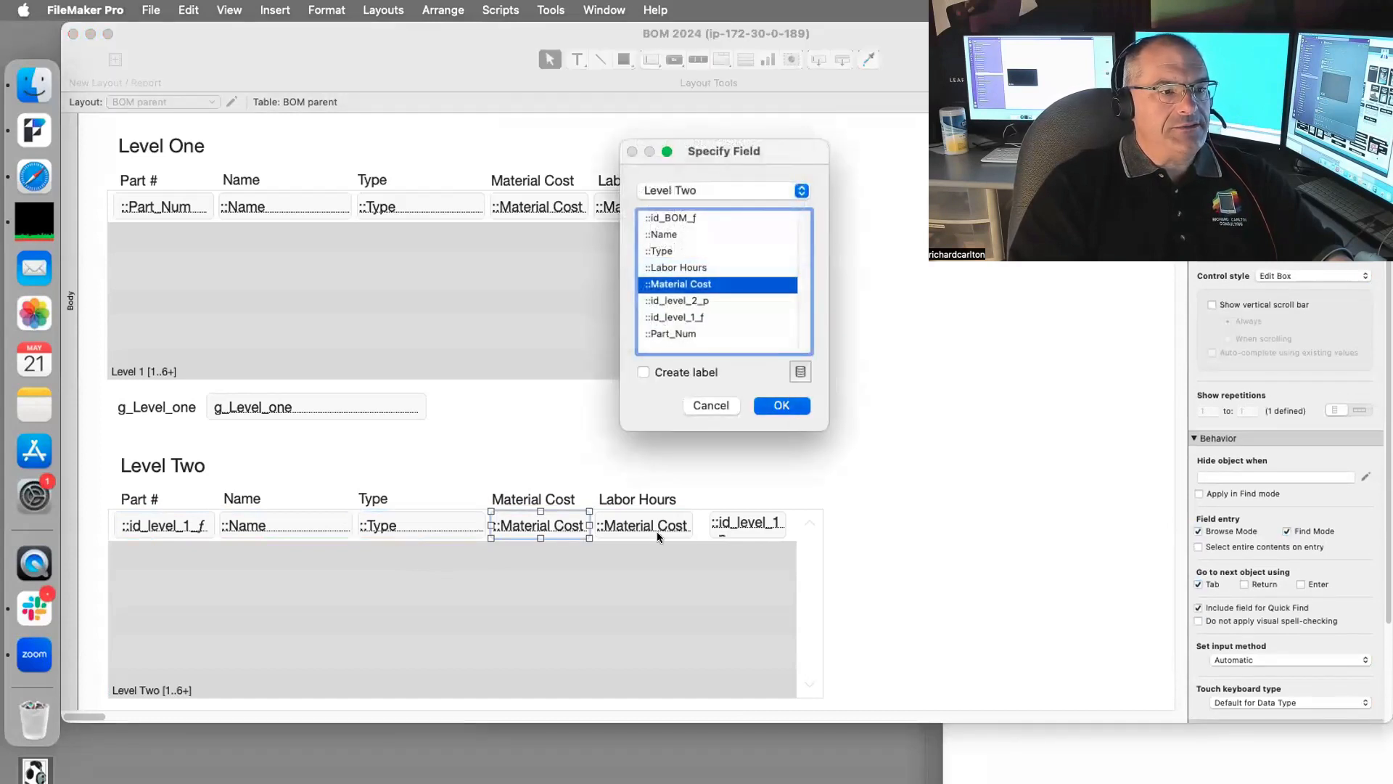
key(Return)
Step: Point Labor Hours at Level Two and set the last column to id_level_2
double_click(656, 531)
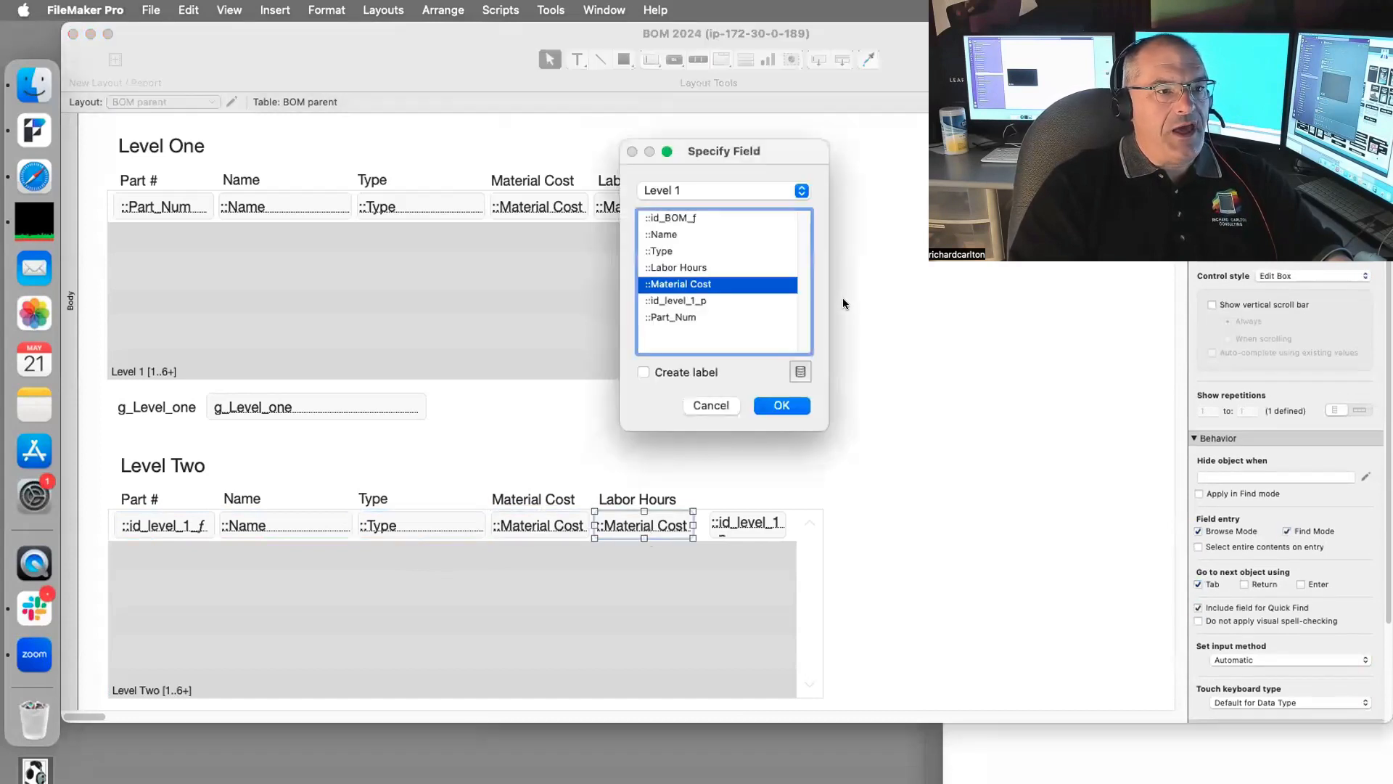
click(720, 192)
click(725, 267)
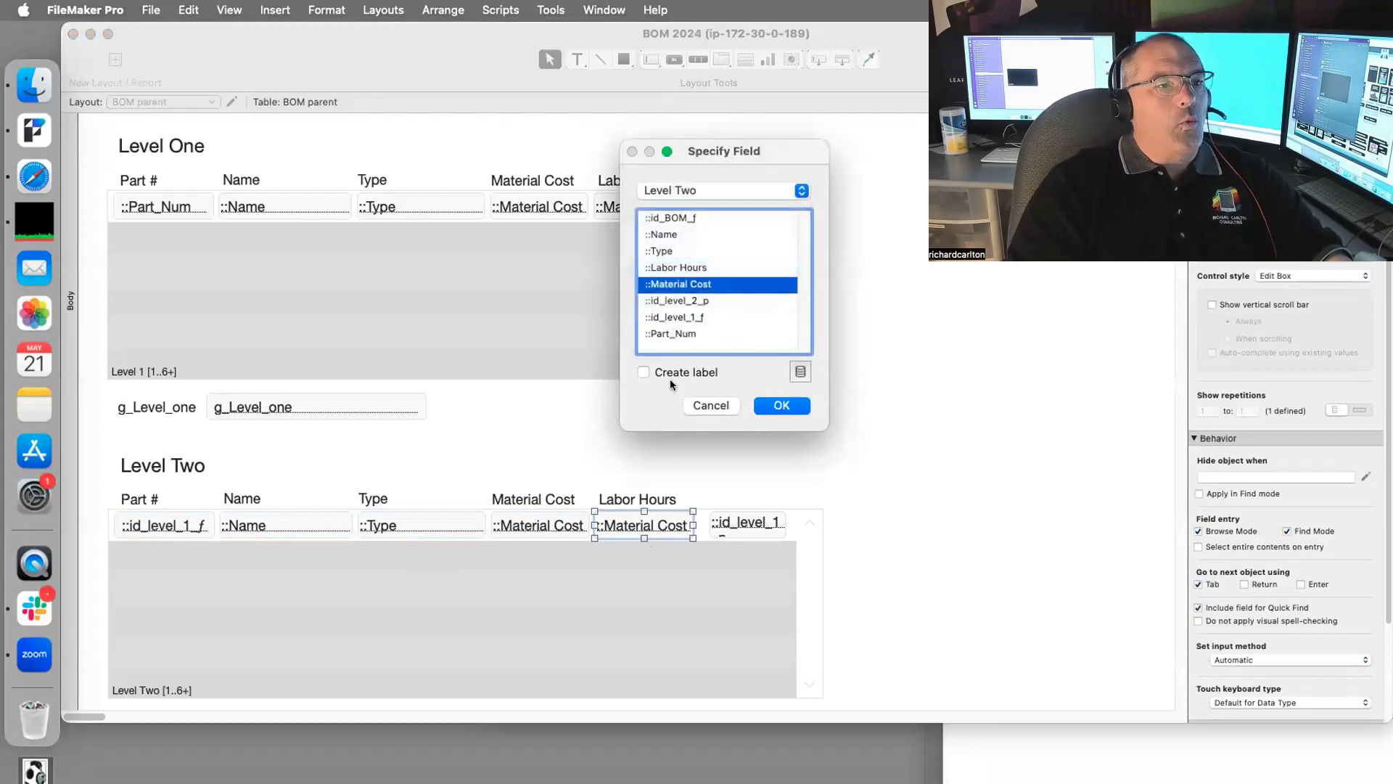
click(760, 184)
click(766, 192)
key(Escape)
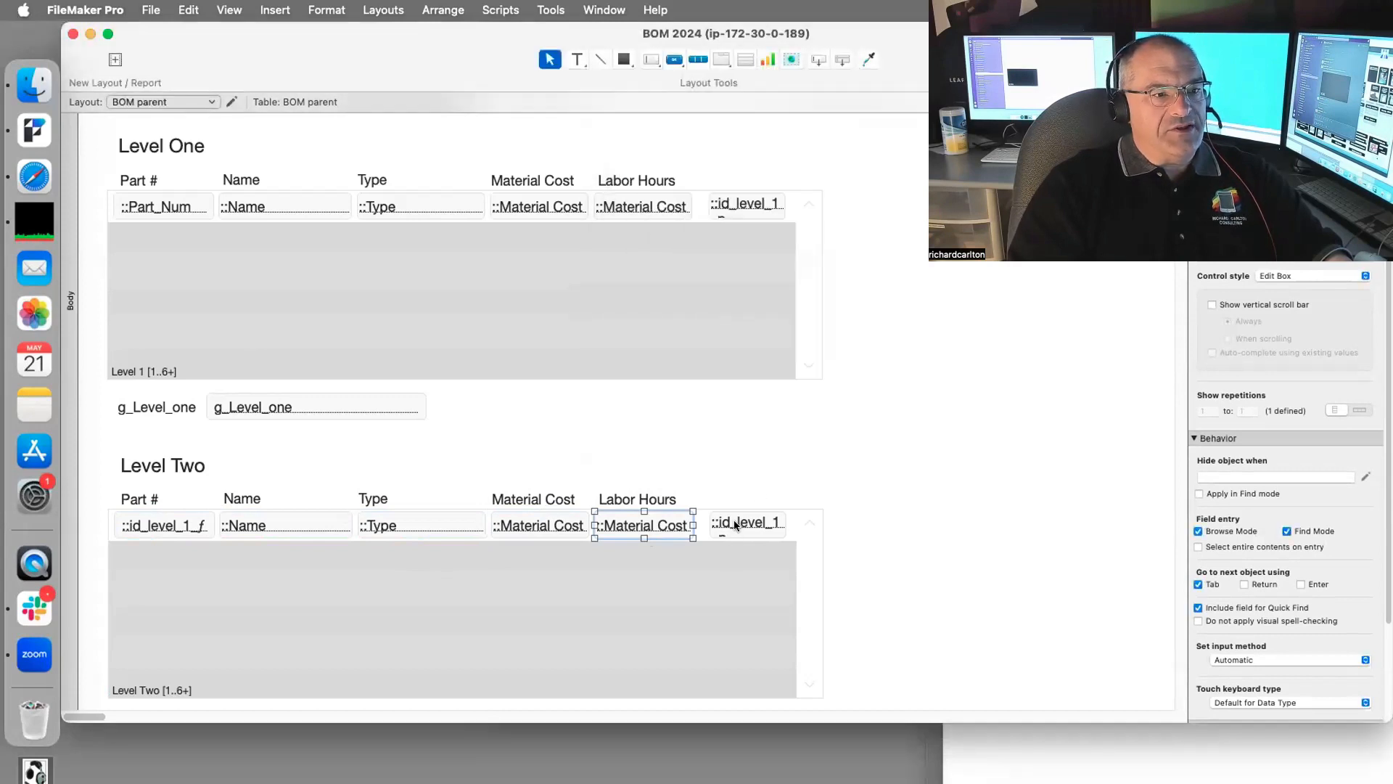
double_click(736, 526)
click(742, 189)
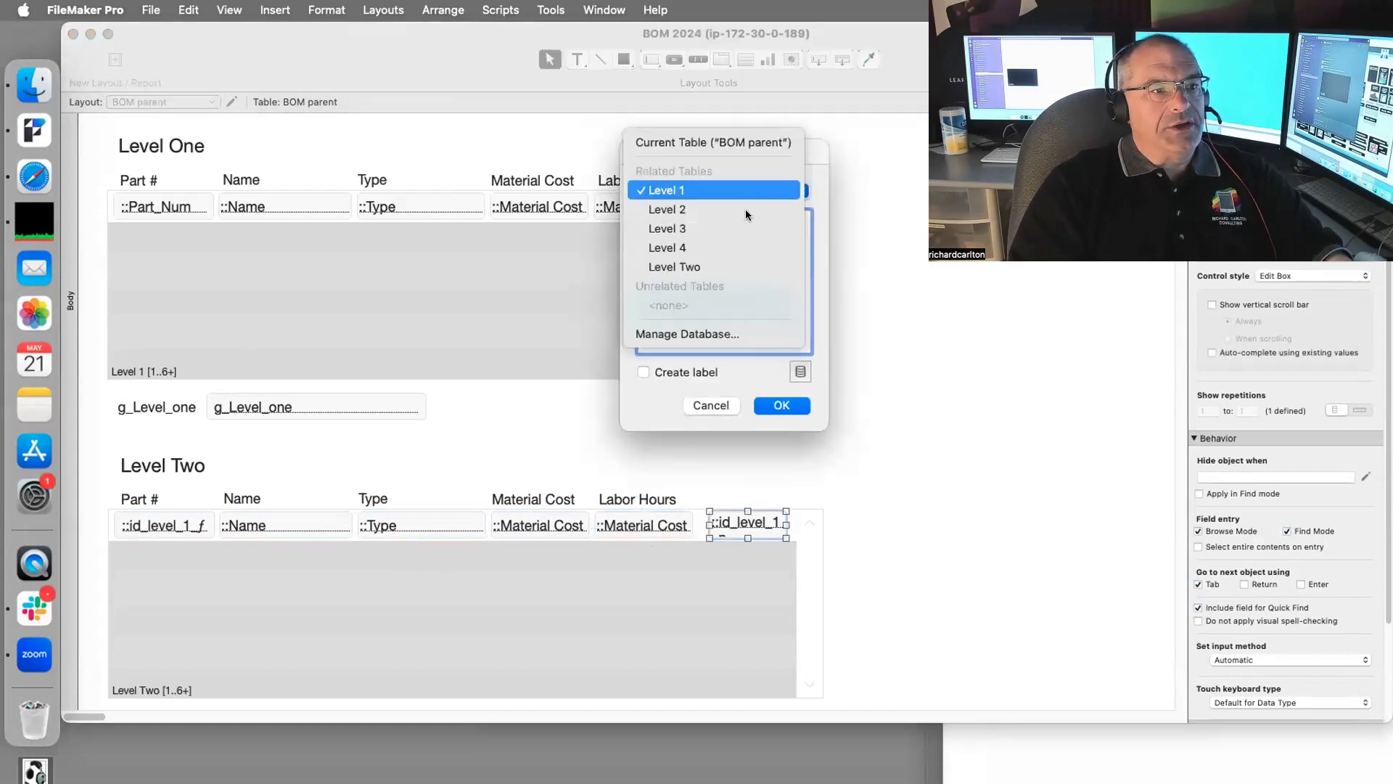
click(746, 267)
click(762, 405)
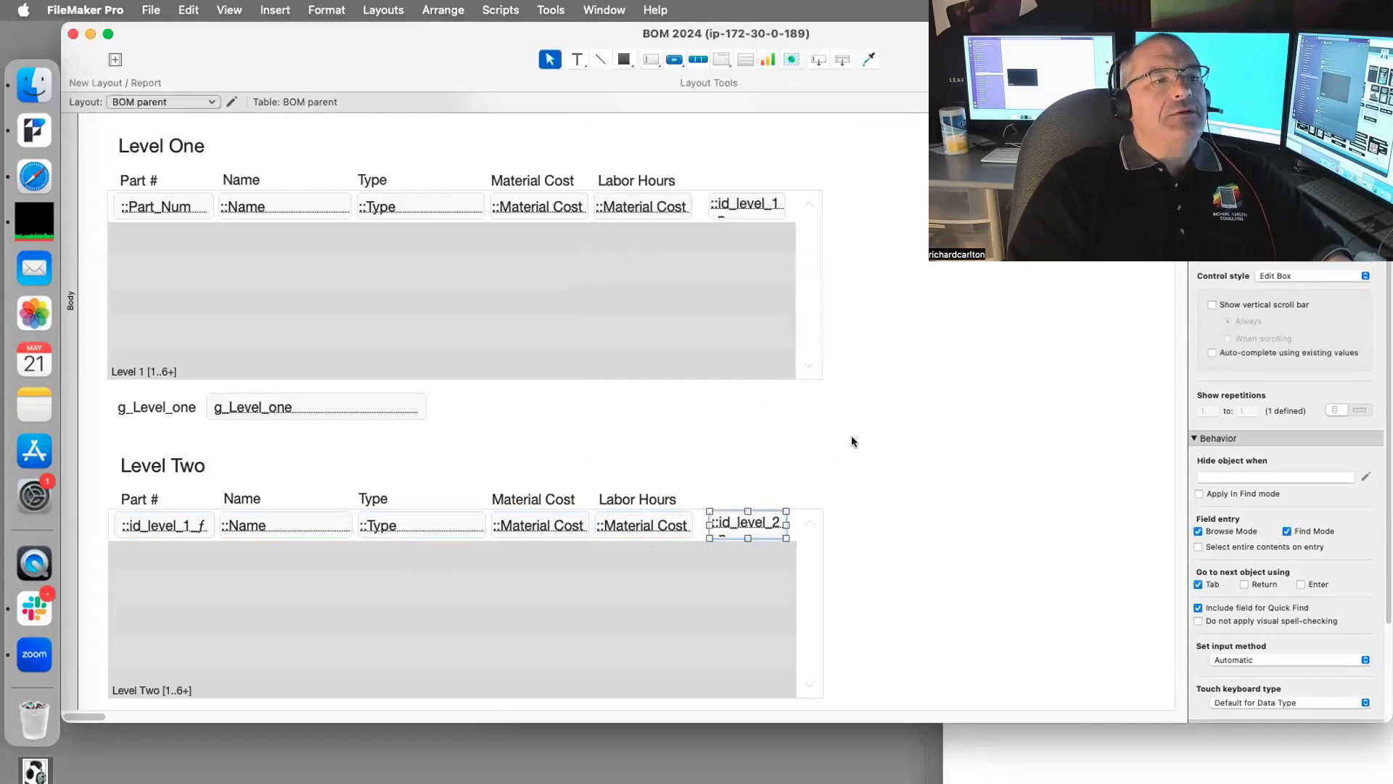
Step: In Browse mode, copy L1_04 from row four into g_Level_one, then reopen the relationships graph
key(super+b)
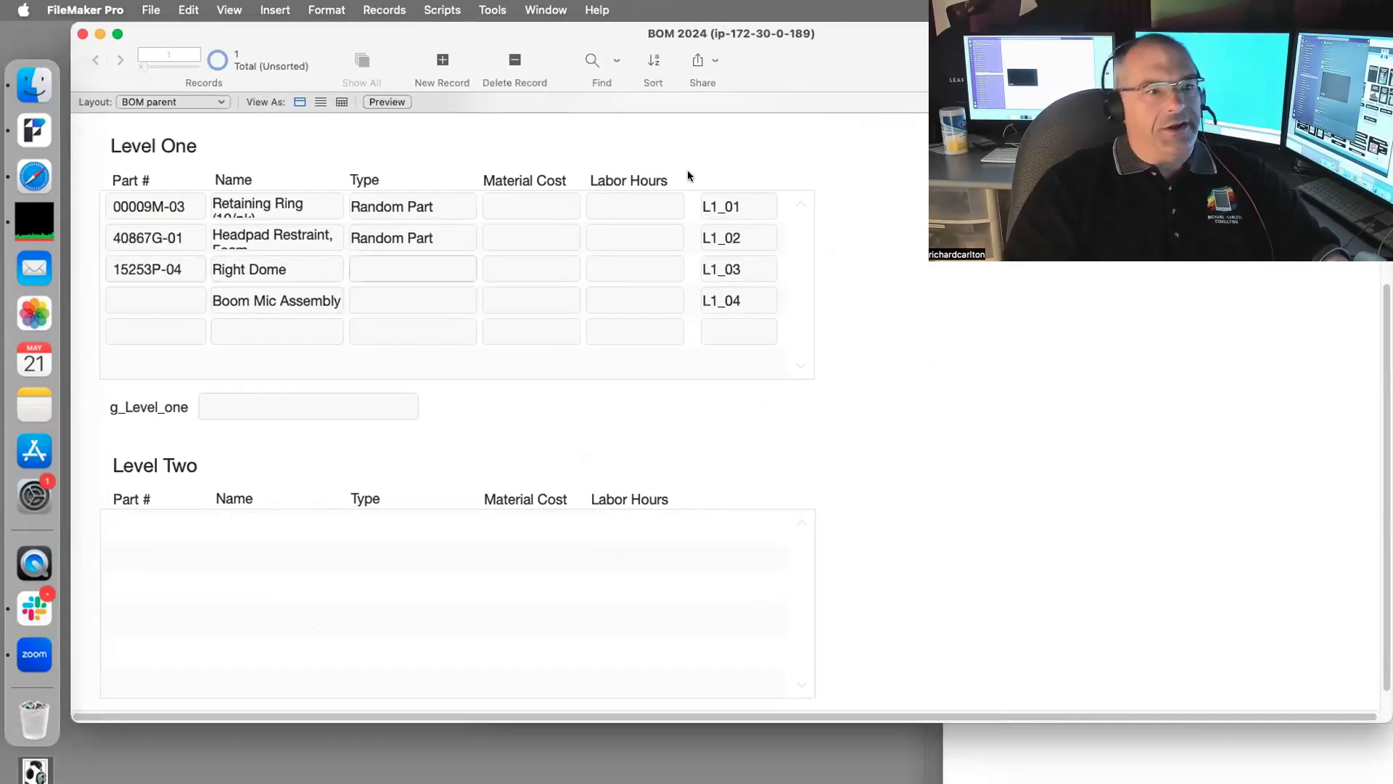
scroll(593, 241, up, 4)
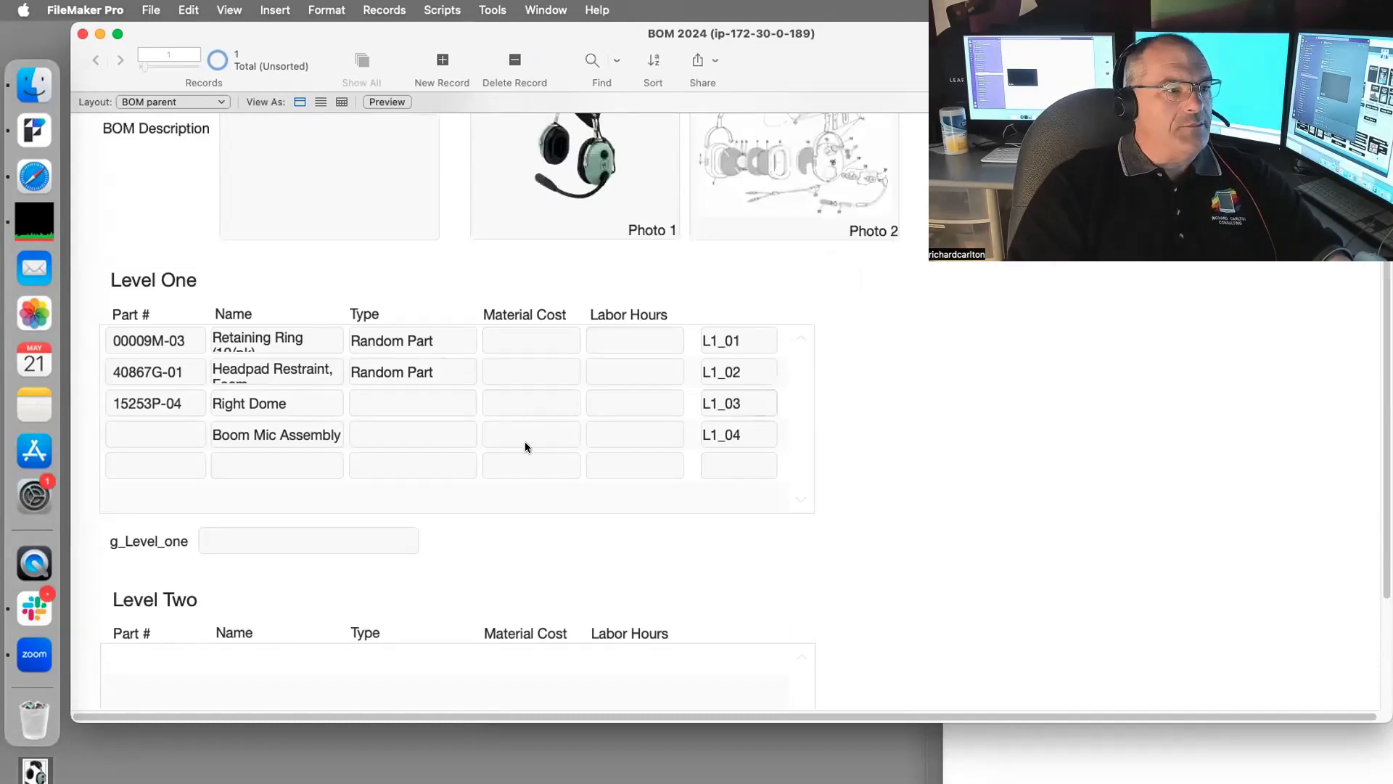
drag(744, 435, 663, 436)
key(super+c)
key(super+v)
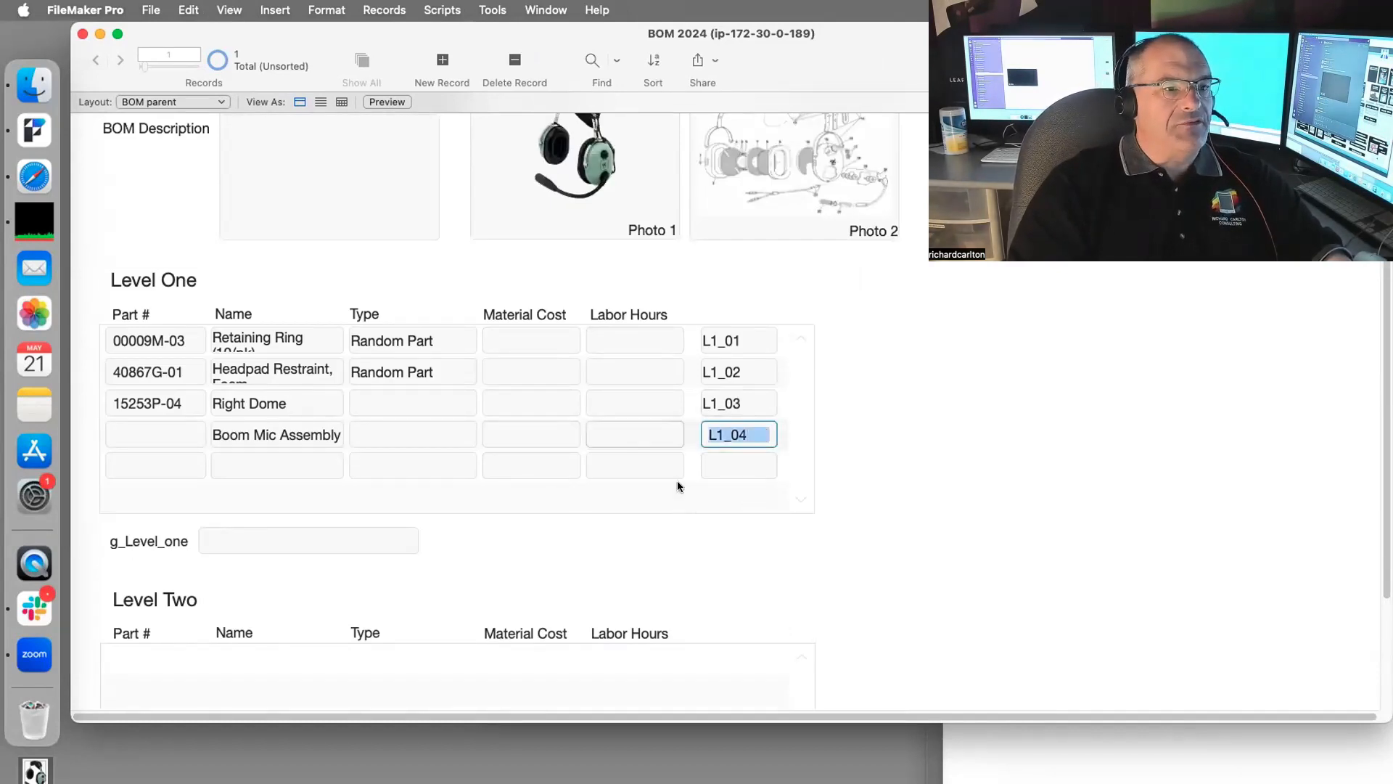
key(super+c)
scroll(535, 558, down, 2)
click(229, 463)
key(super+v)
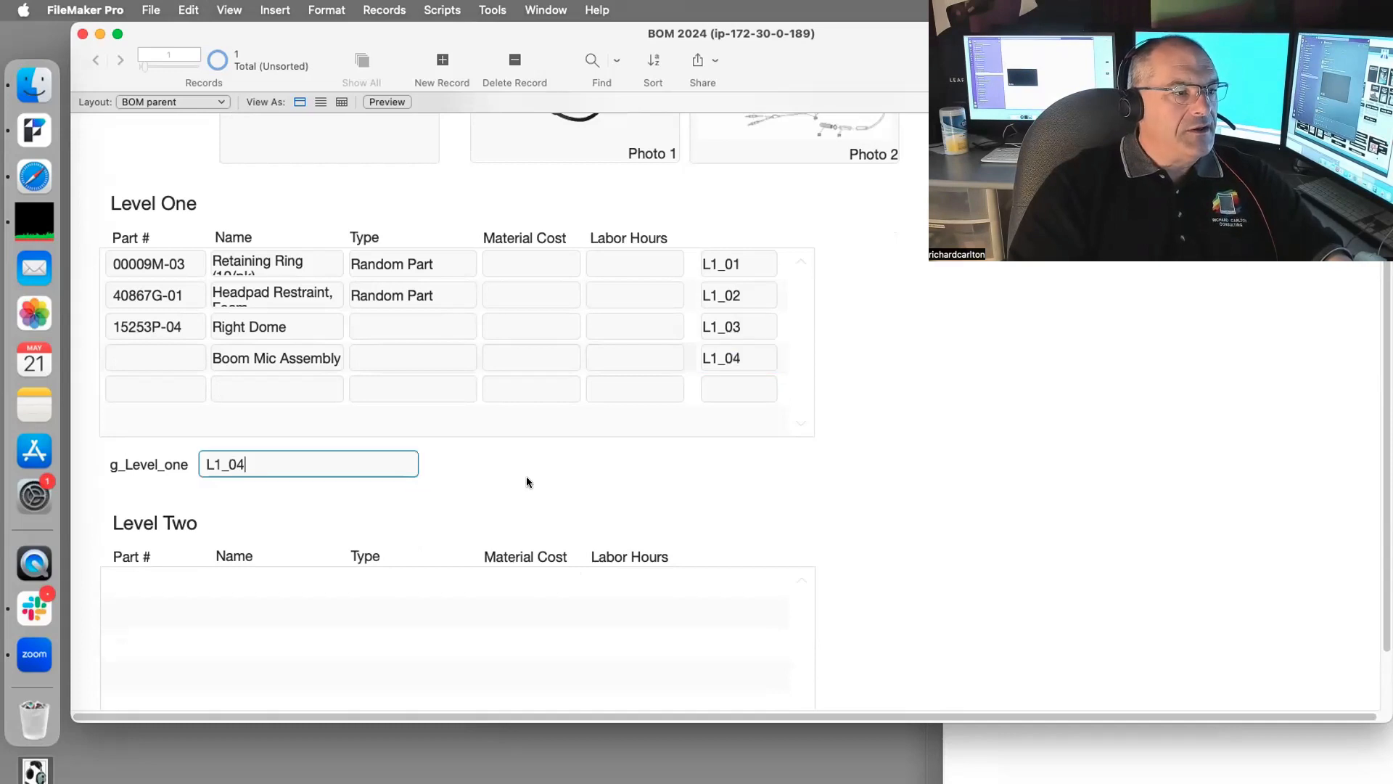
click(530, 473)
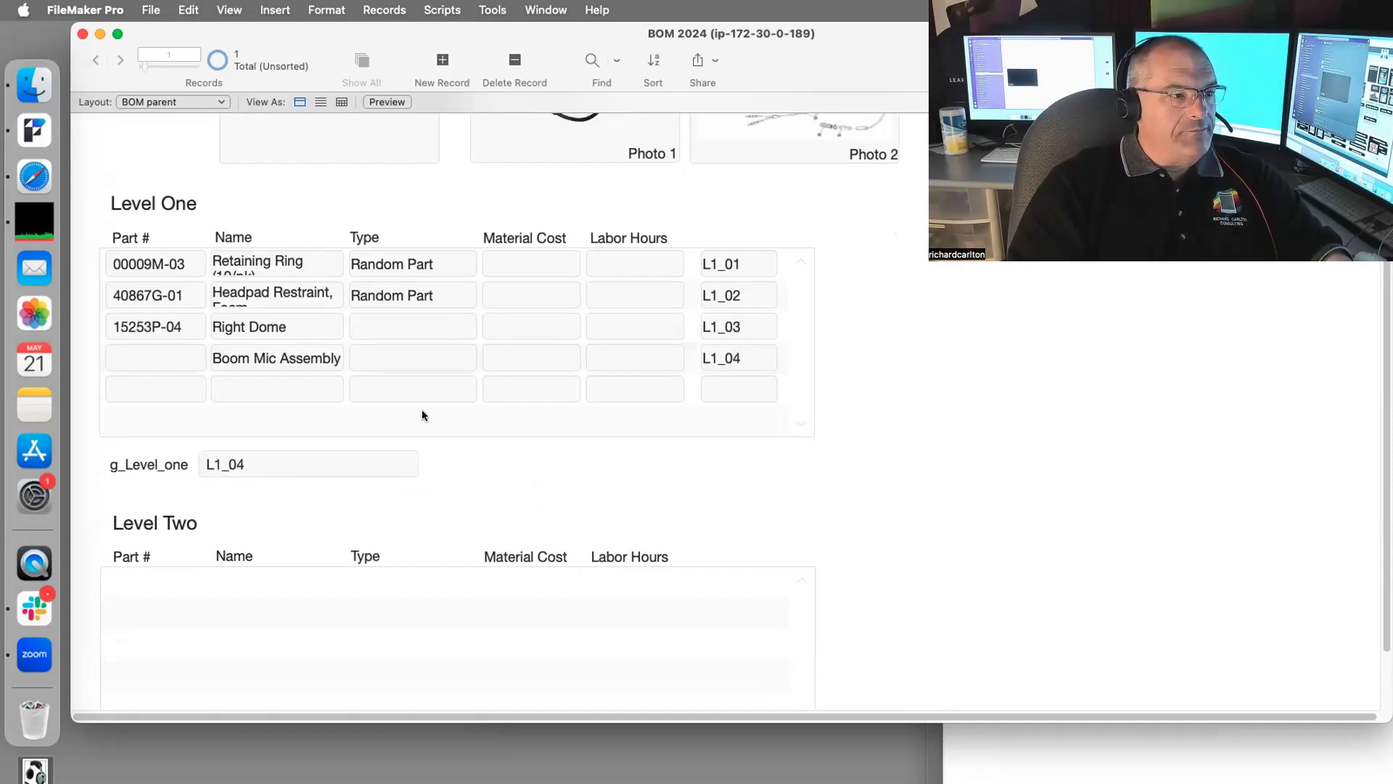
key(shift+super+d)
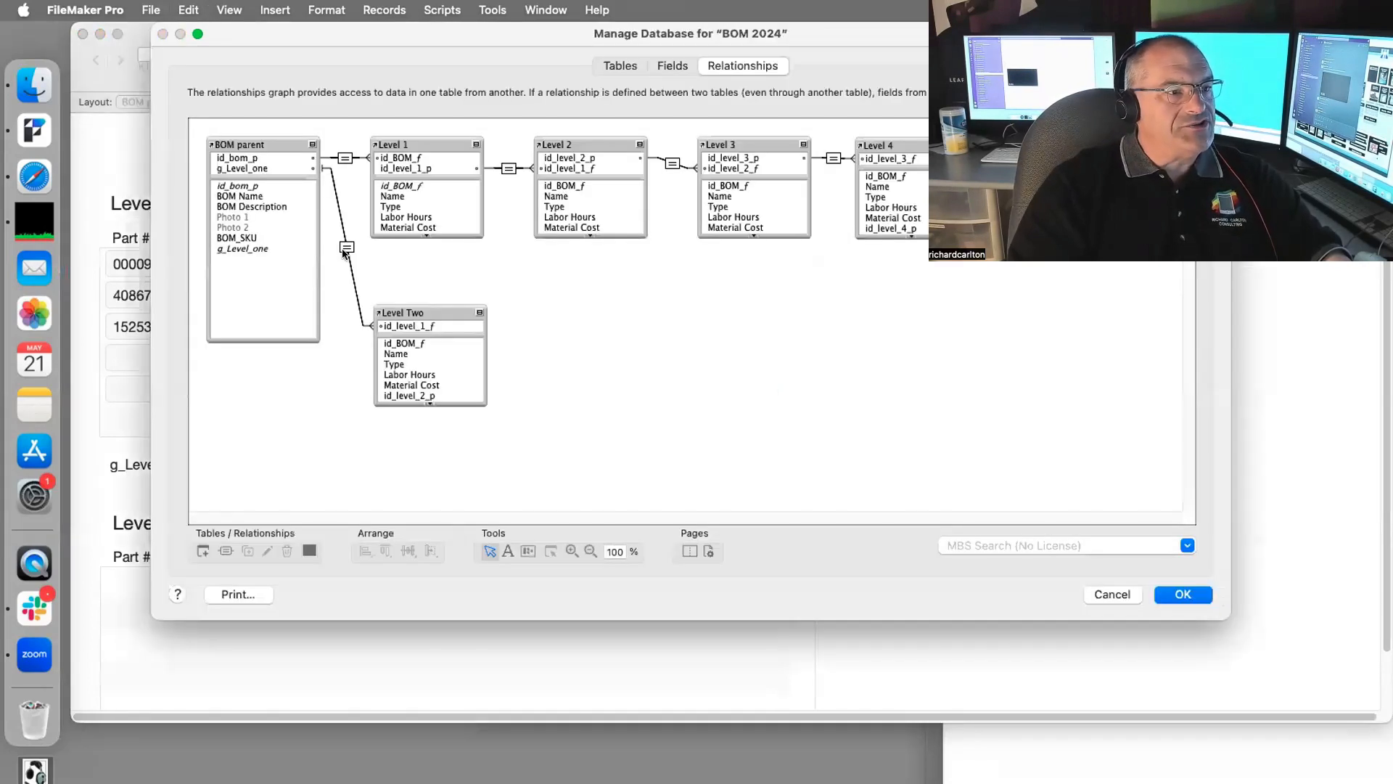
Step: Allow creation of Level Two records via the BOM parent–Level Two relationship, then save
double_click(347, 246)
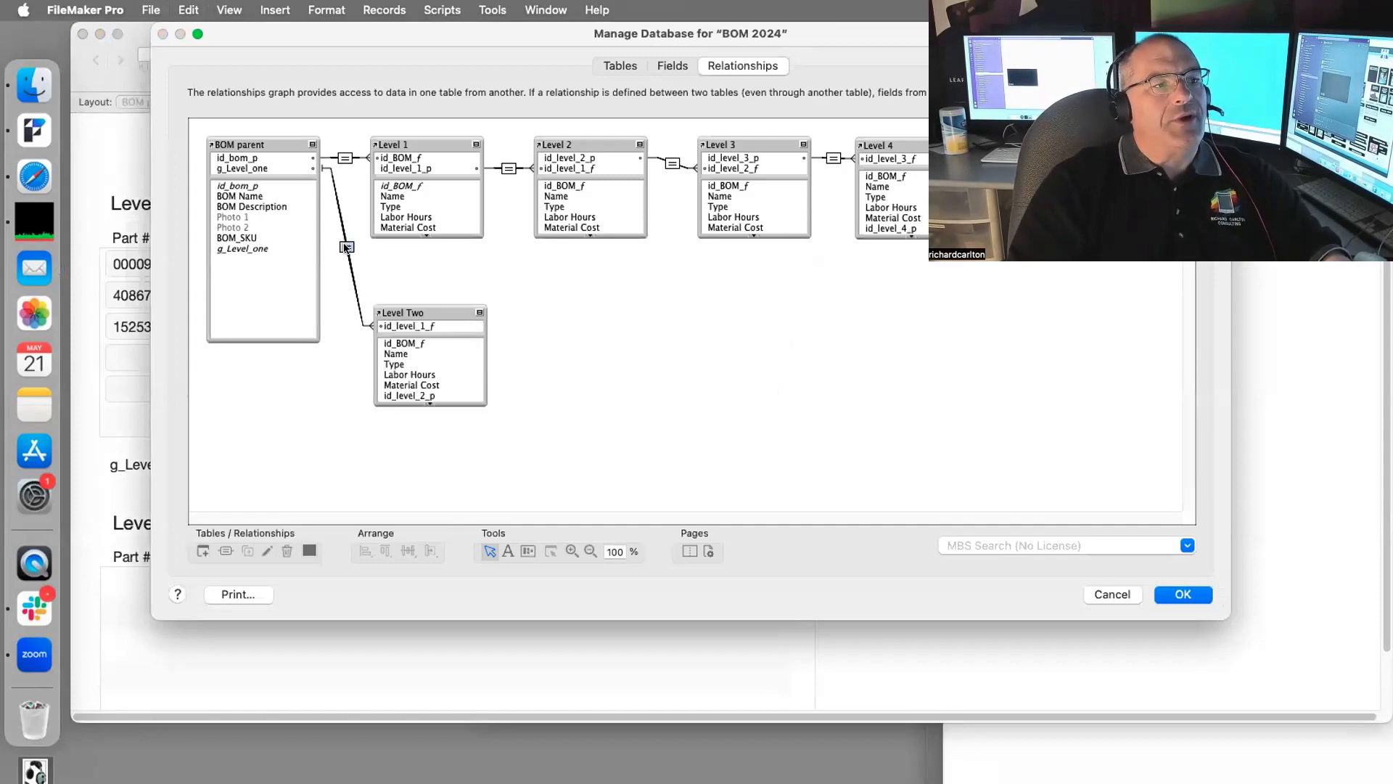
click(755, 468)
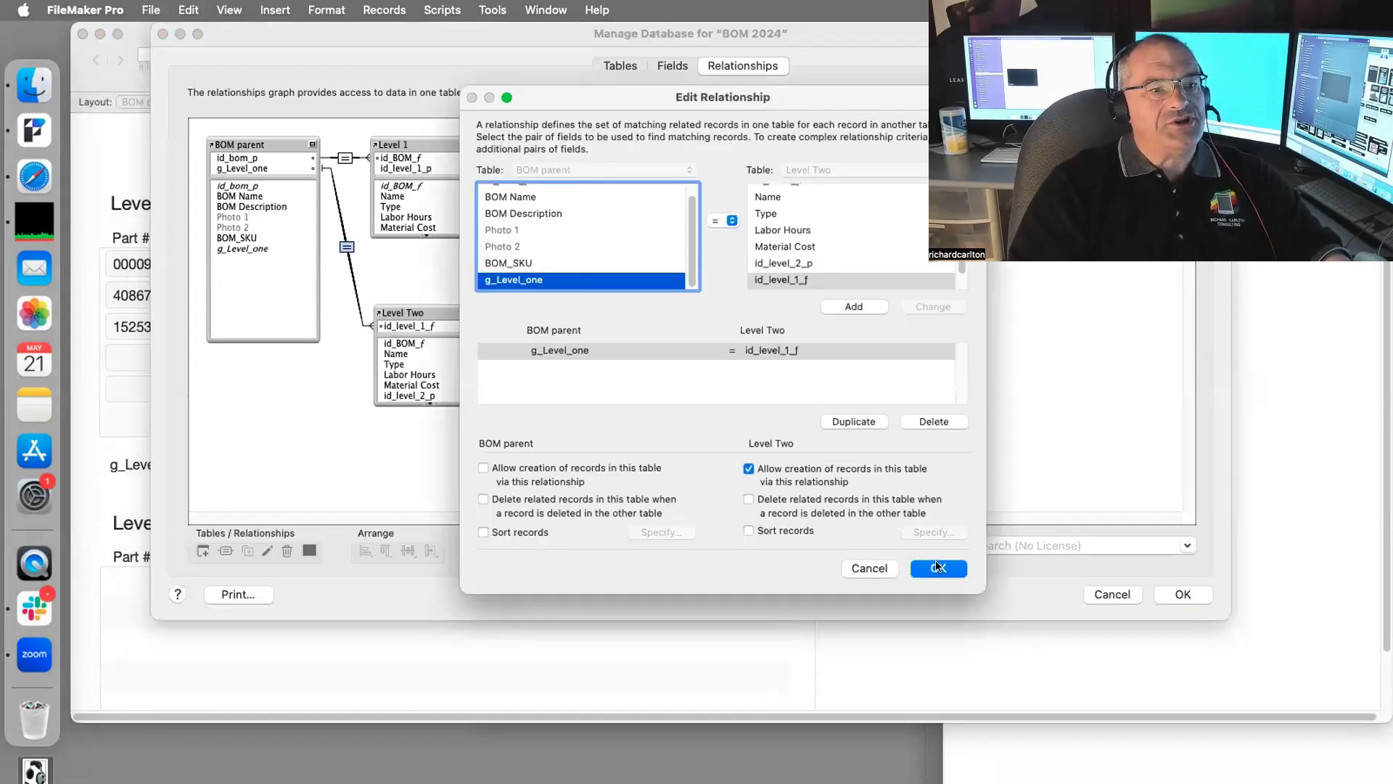
click(936, 566)
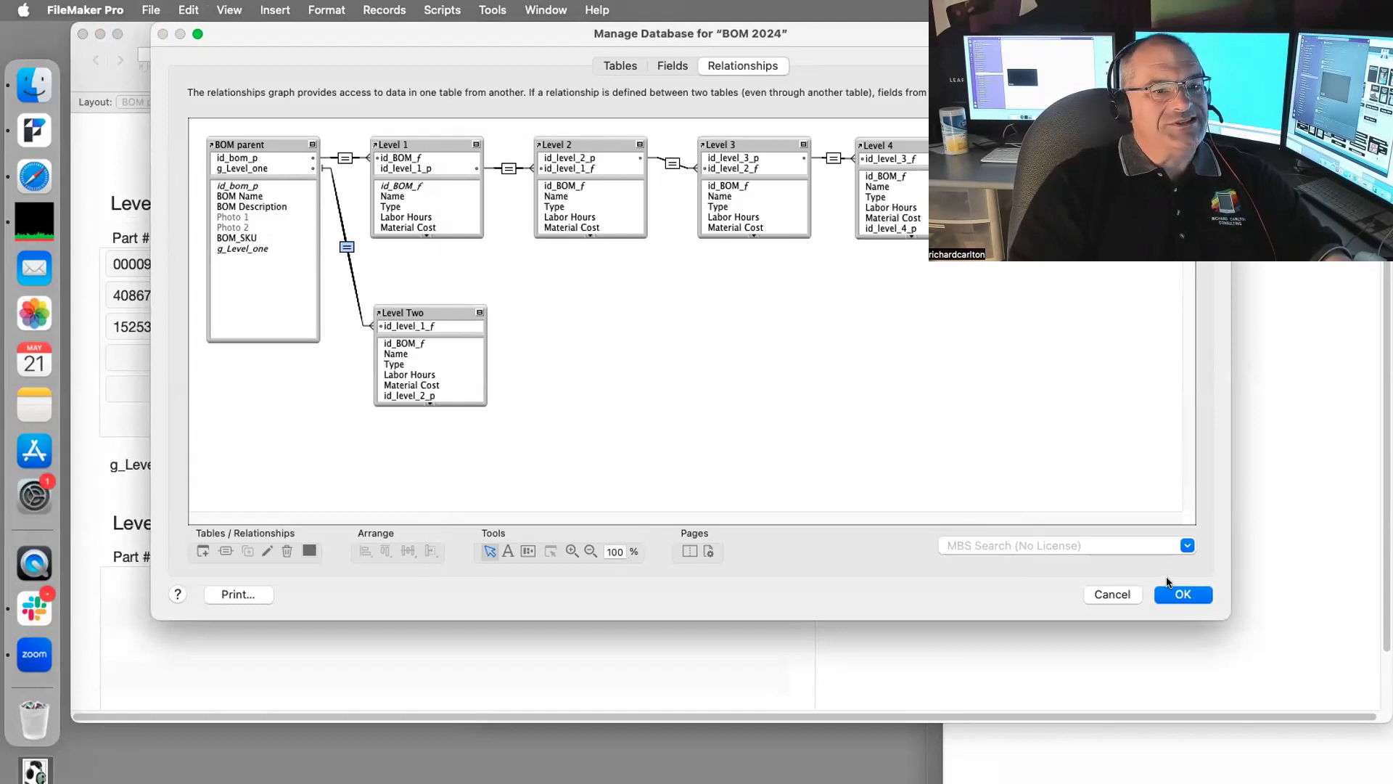
click(1183, 594)
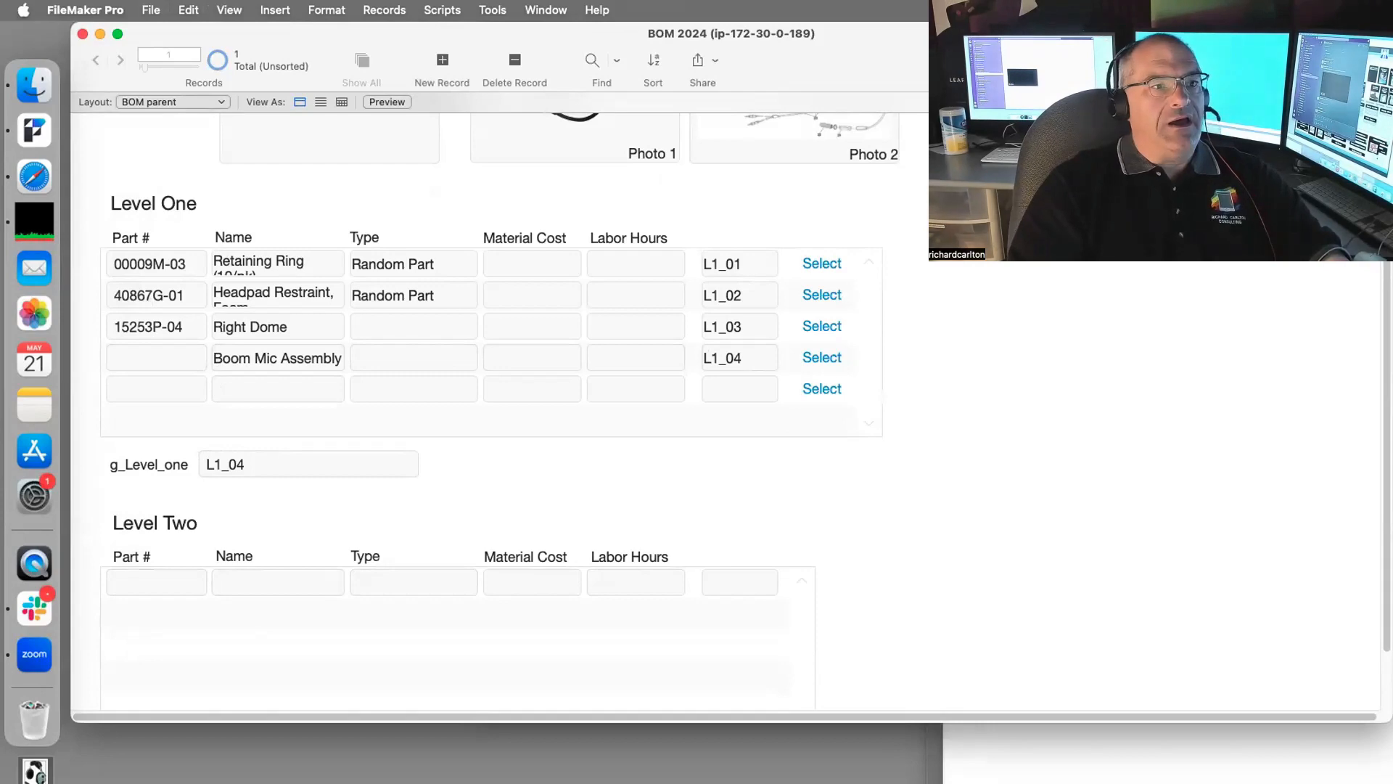
drag(1022, 75, 874, 124)
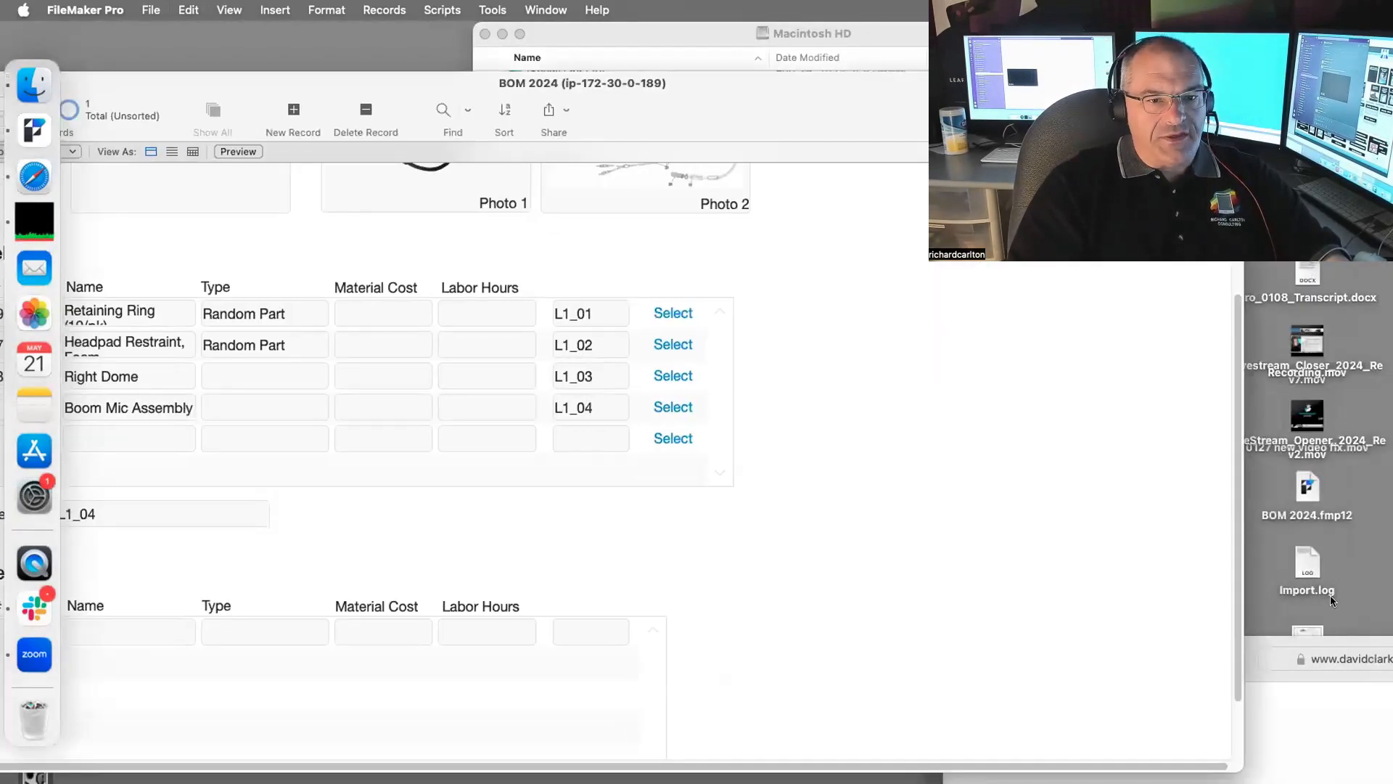
Step: Bring the headset parts list PDF forward and browse its descriptions and part numbers
drag(1339, 674, 459, 59)
scroll(680, 281, down, 5)
scroll(595, 571, down, 1)
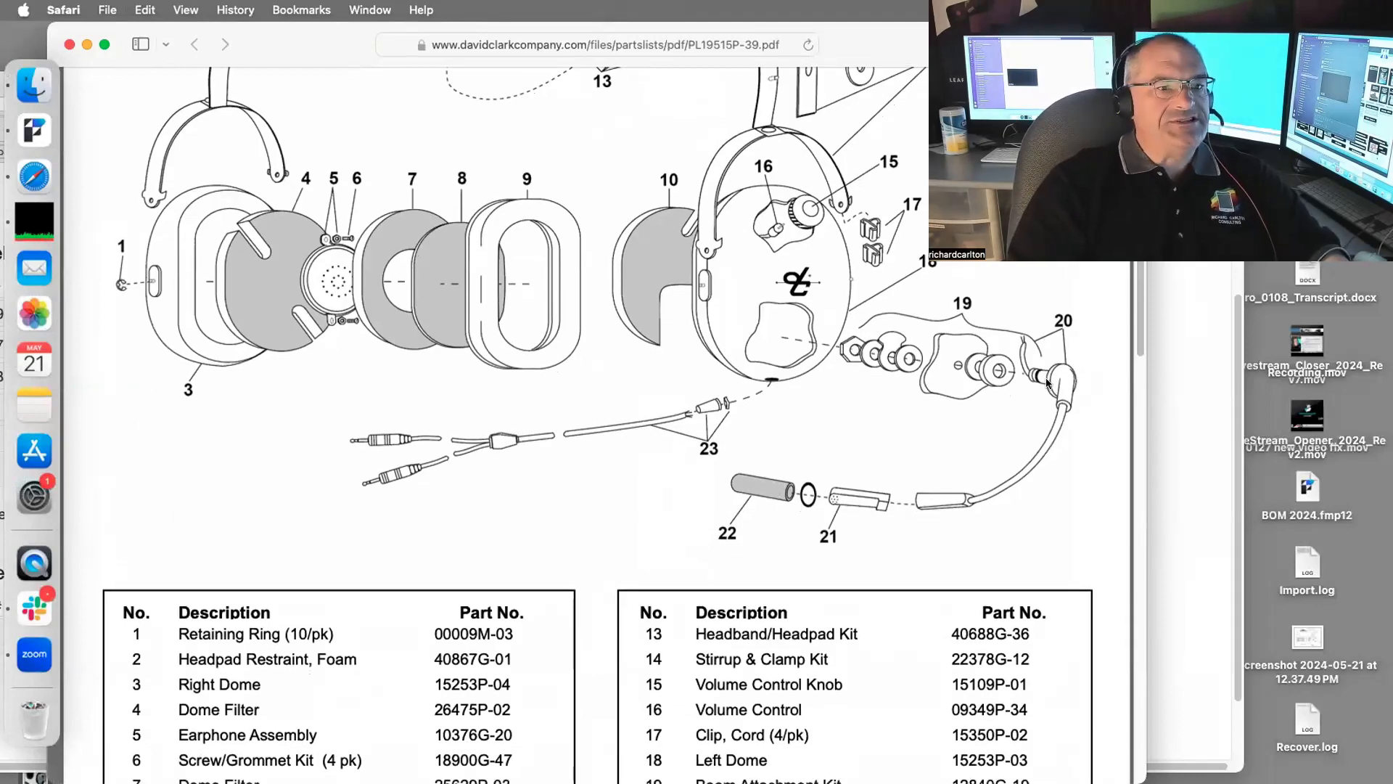
drag(324, 49, 809, 33)
scroll(787, 362, down, 10)
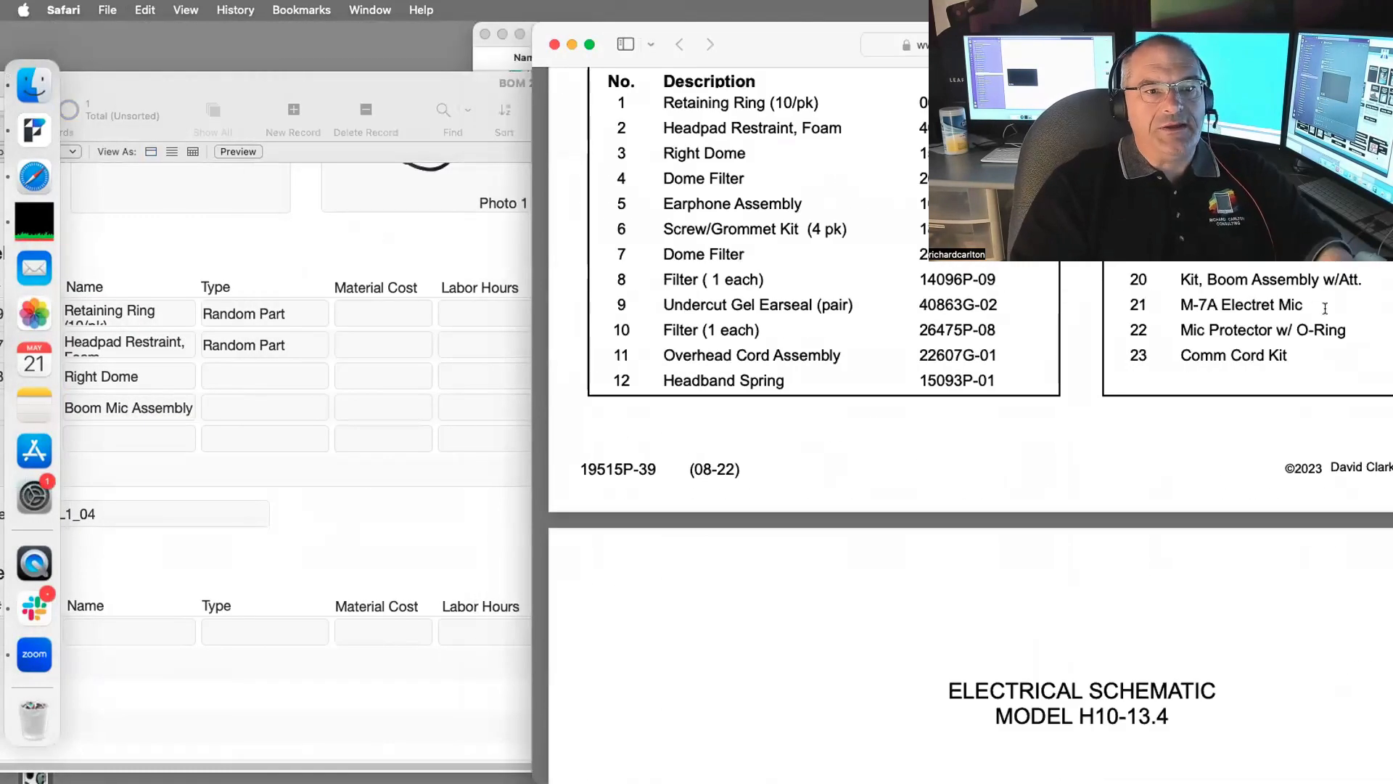
drag(1306, 305, 1167, 300)
drag(1377, 279, 1180, 281)
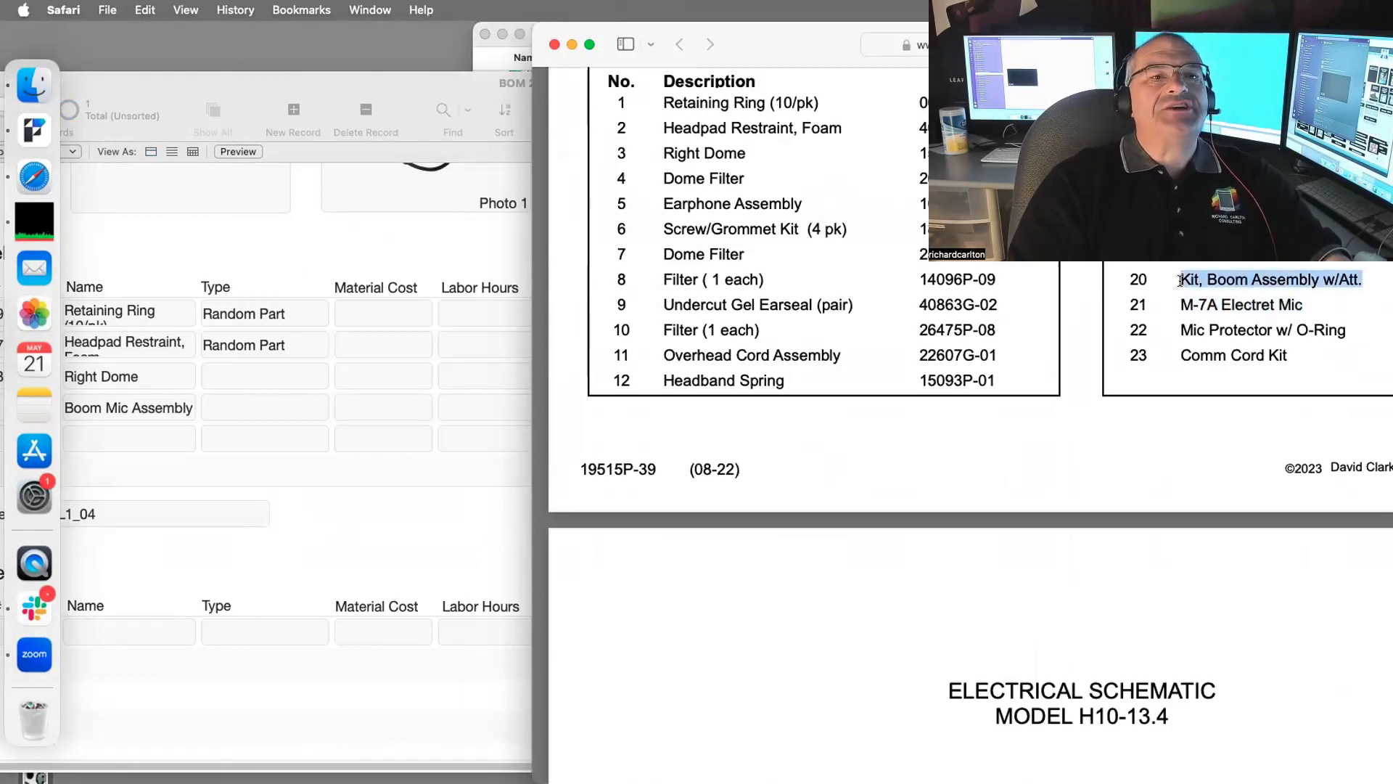
drag(1342, 42, 1013, 41)
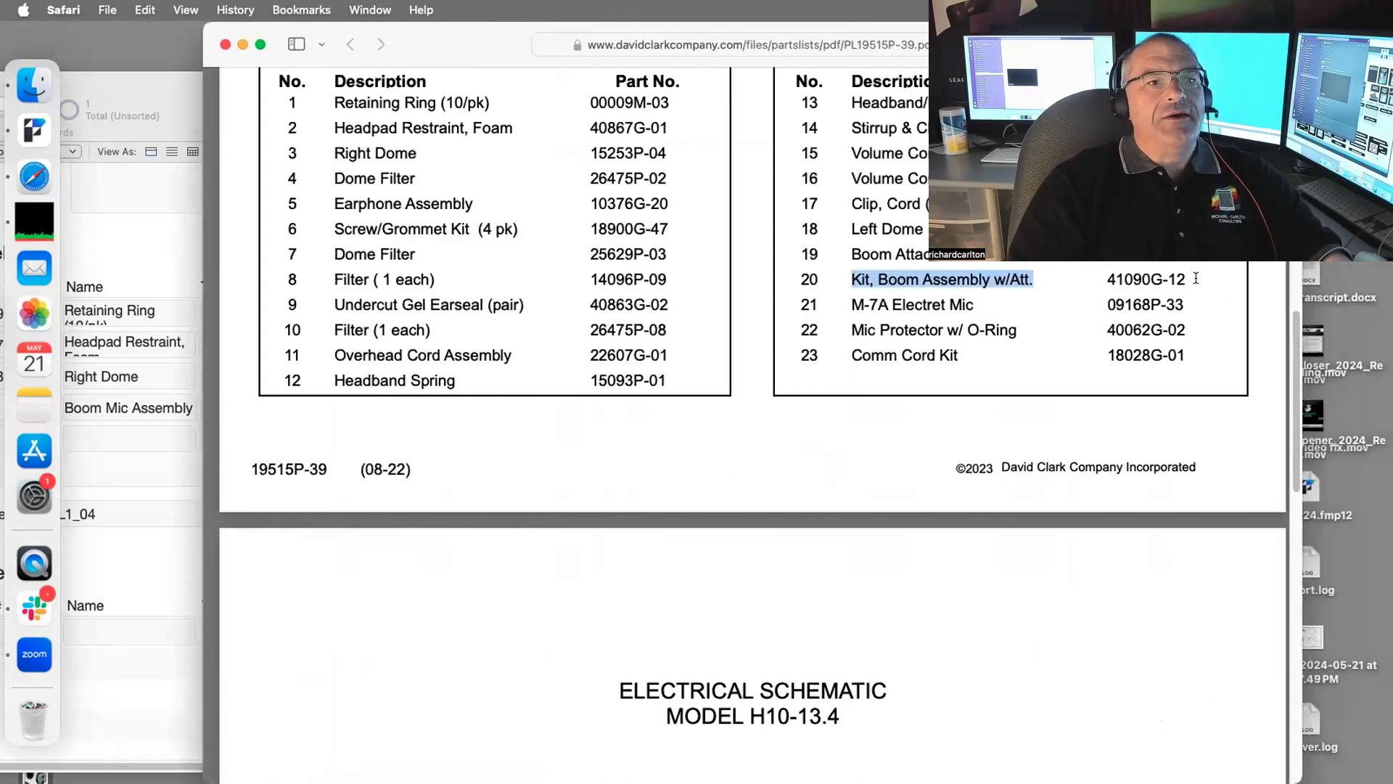
drag(1196, 279, 1081, 286)
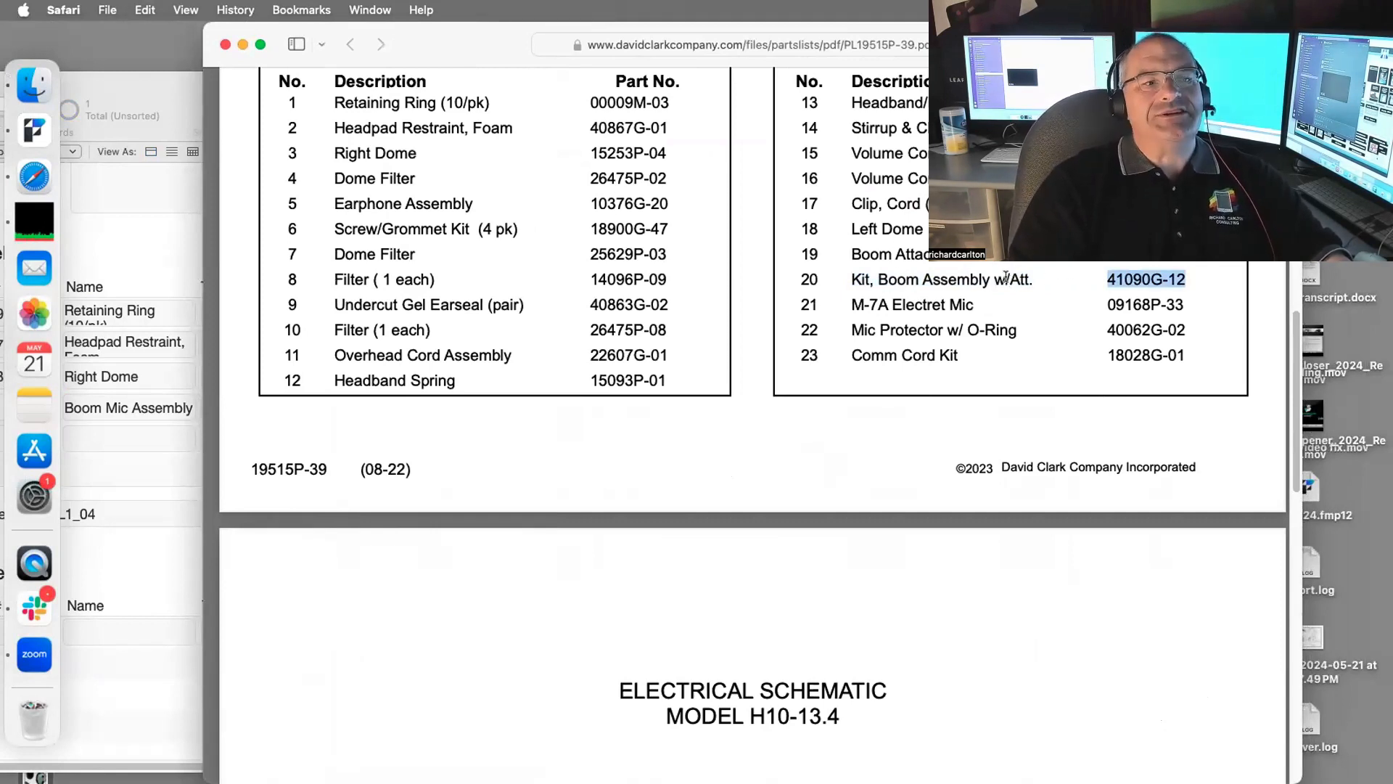
scroll(1038, 284, up, 10)
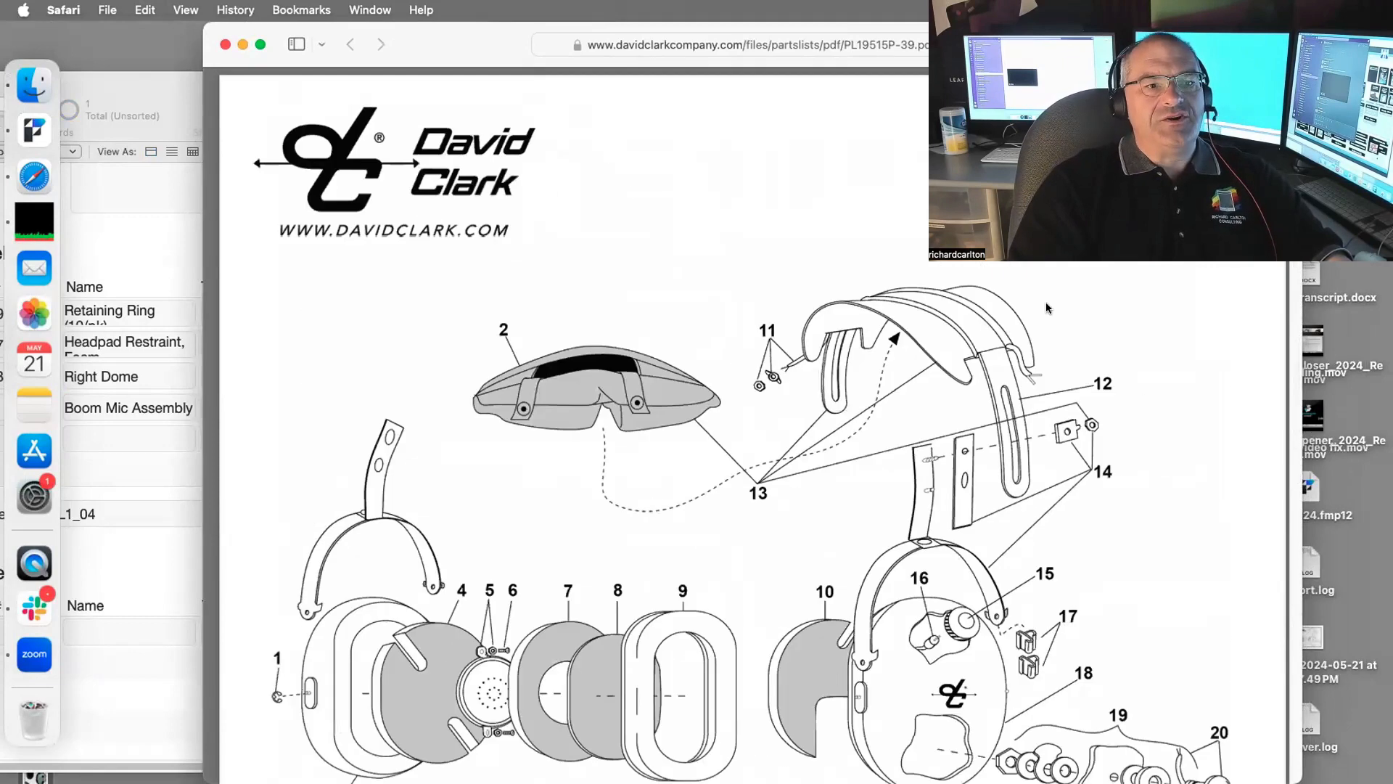
scroll(1046, 302, down, 5)
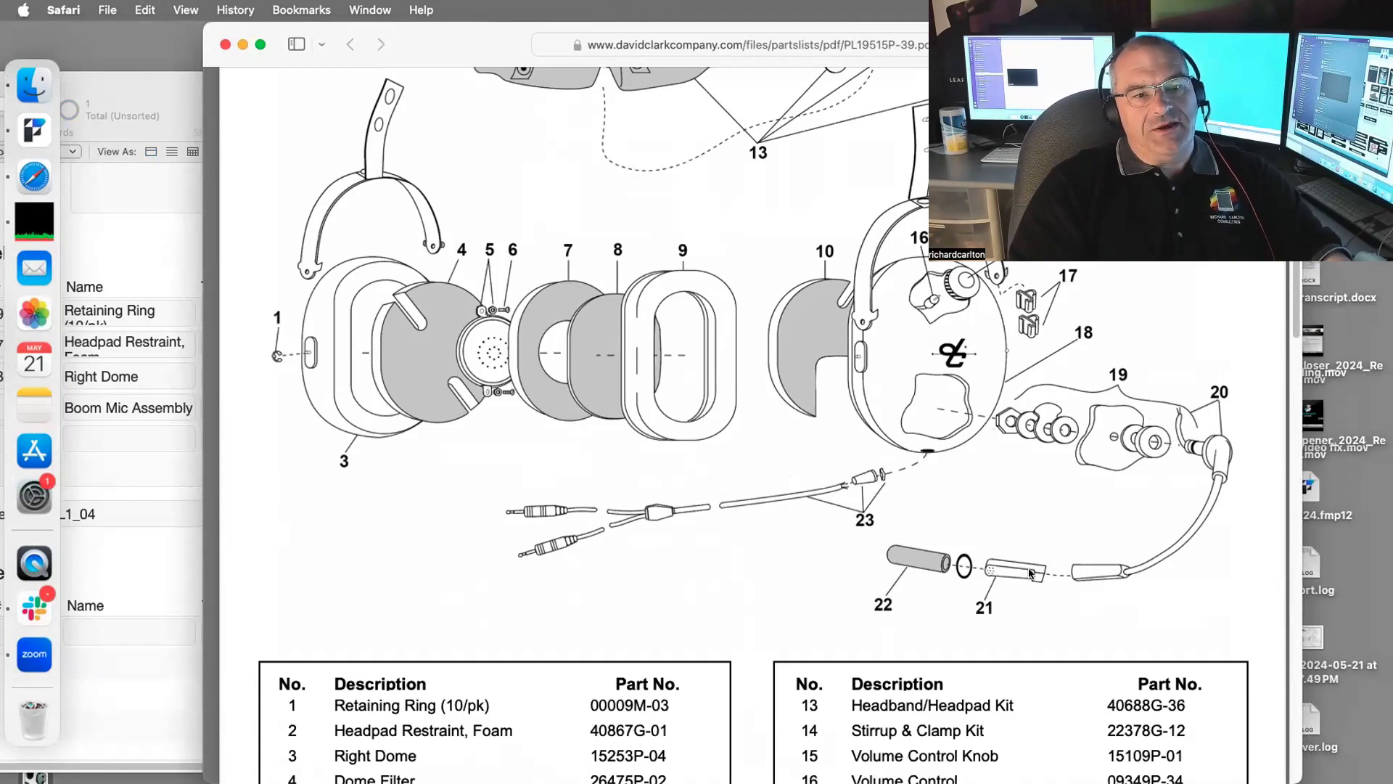
scroll(1031, 573, down, 10)
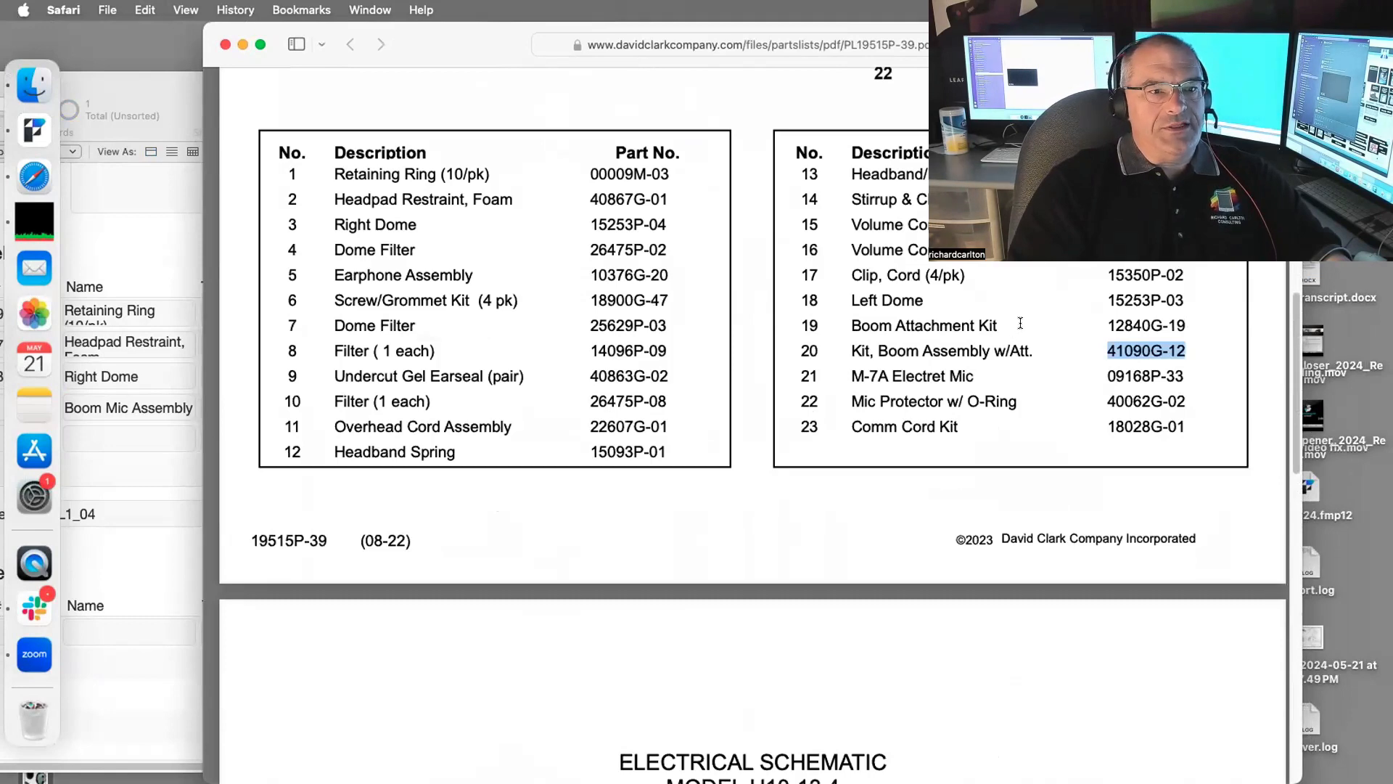
Step: Replace row four's Name with Boom Attachment Kit from the parts list
drag(1001, 326, 841, 325)
key(super+c)
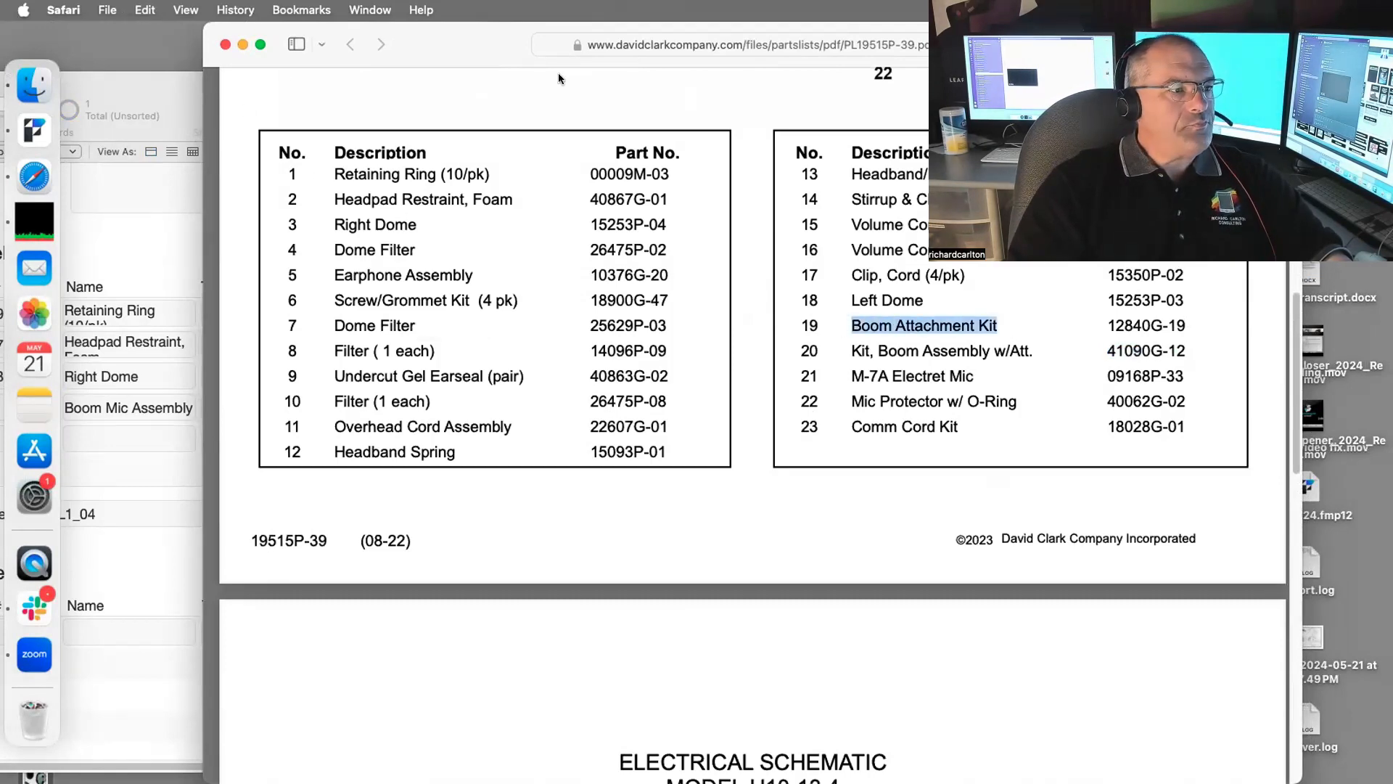
drag(146, 78, 551, 56)
click(546, 385)
key(super+a)
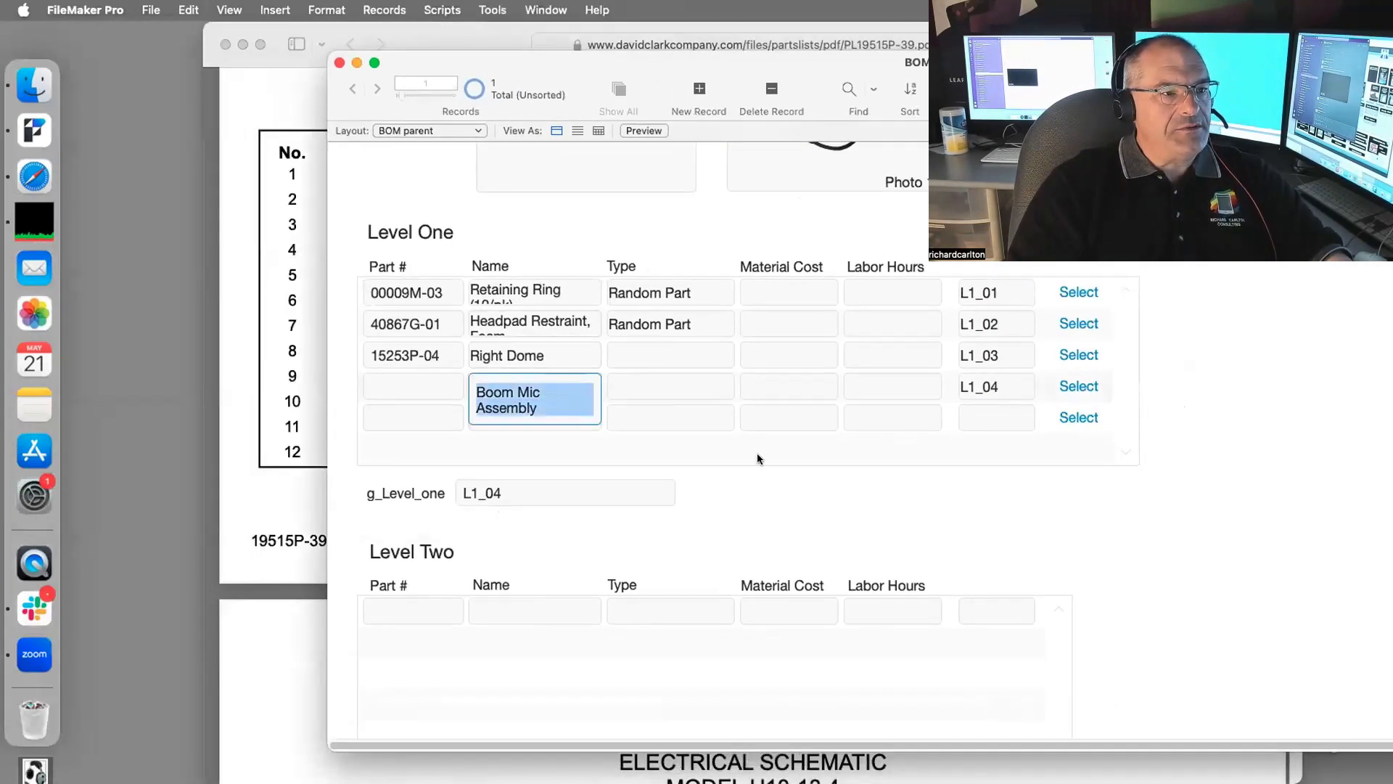
key(super+v)
click(965, 494)
Step: Copy part number 12840G-19 from the PDF into row four's Part # field
drag(1016, 62, 939, 443)
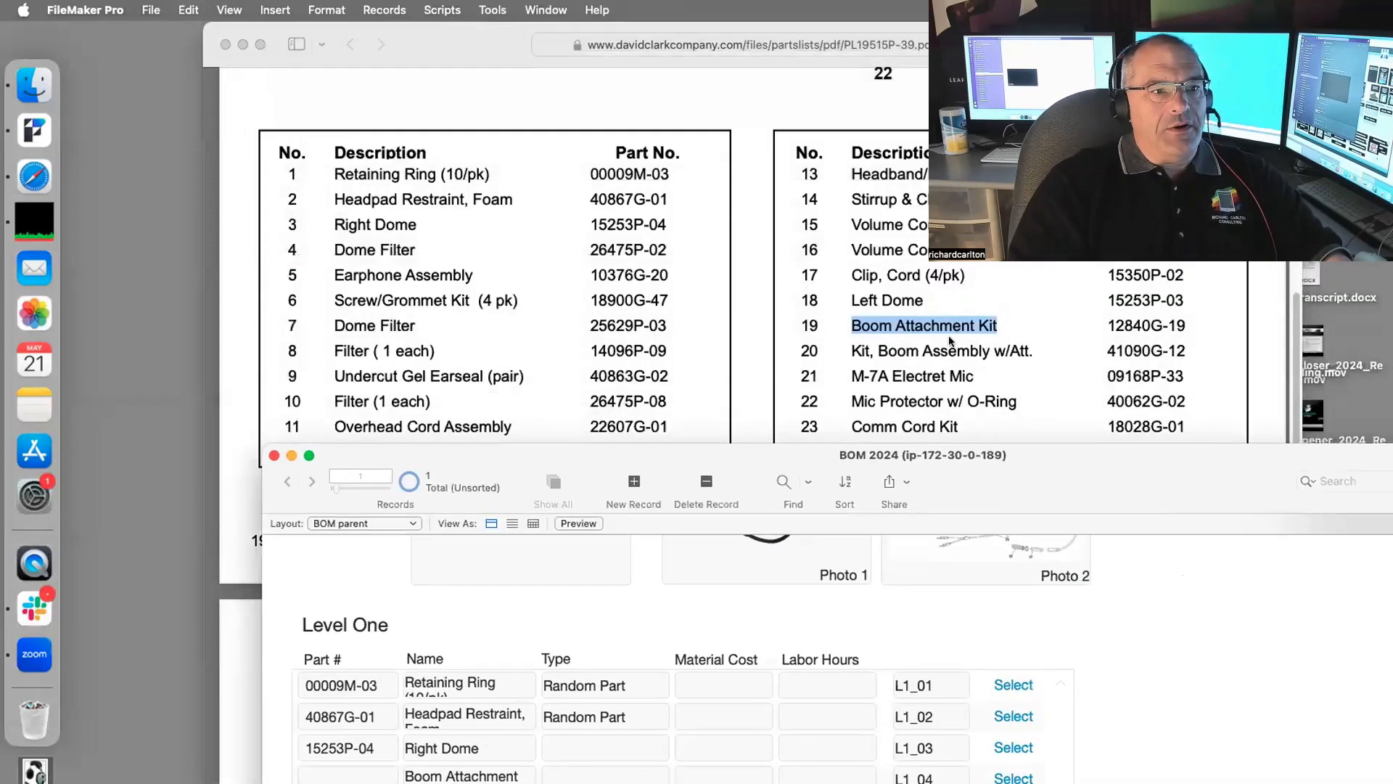
click(1219, 321)
drag(1219, 320, 1077, 326)
key(super+c)
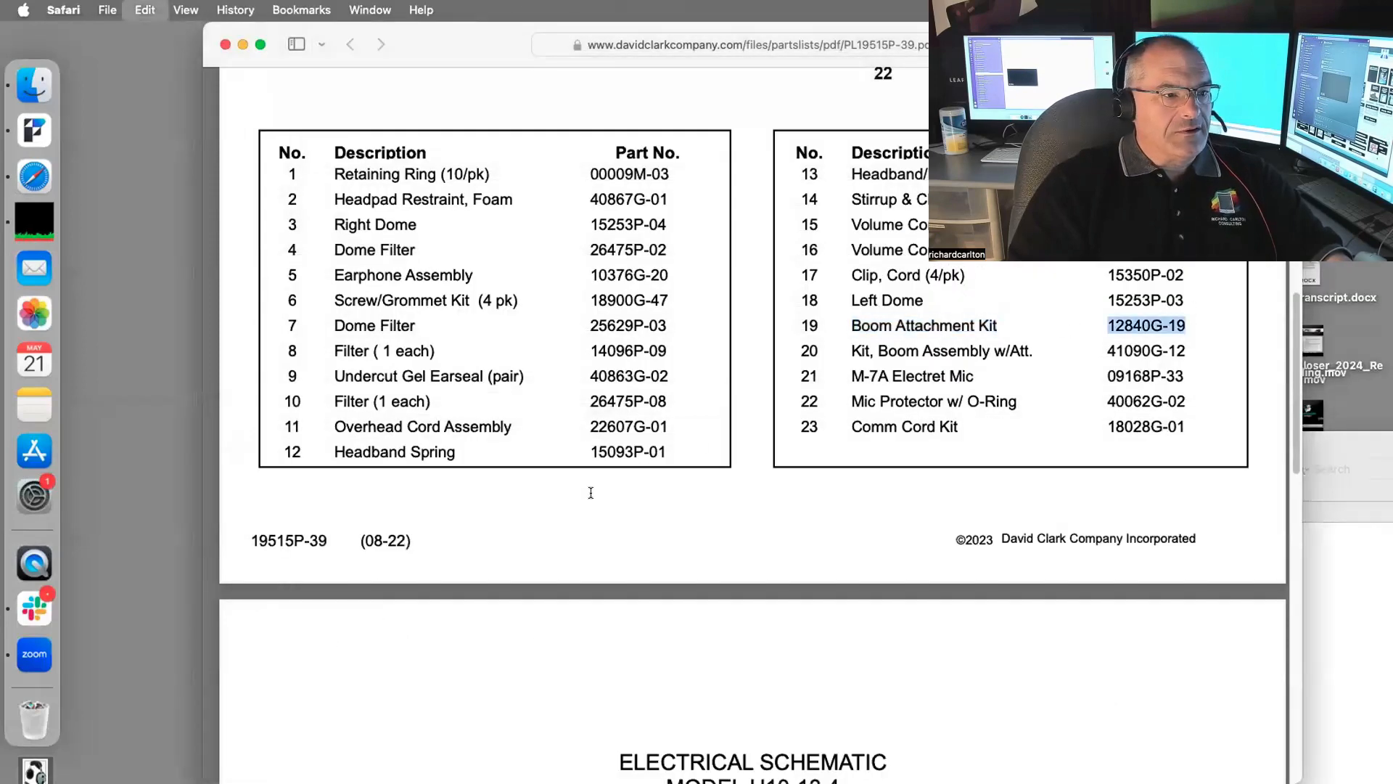
click(1377, 550)
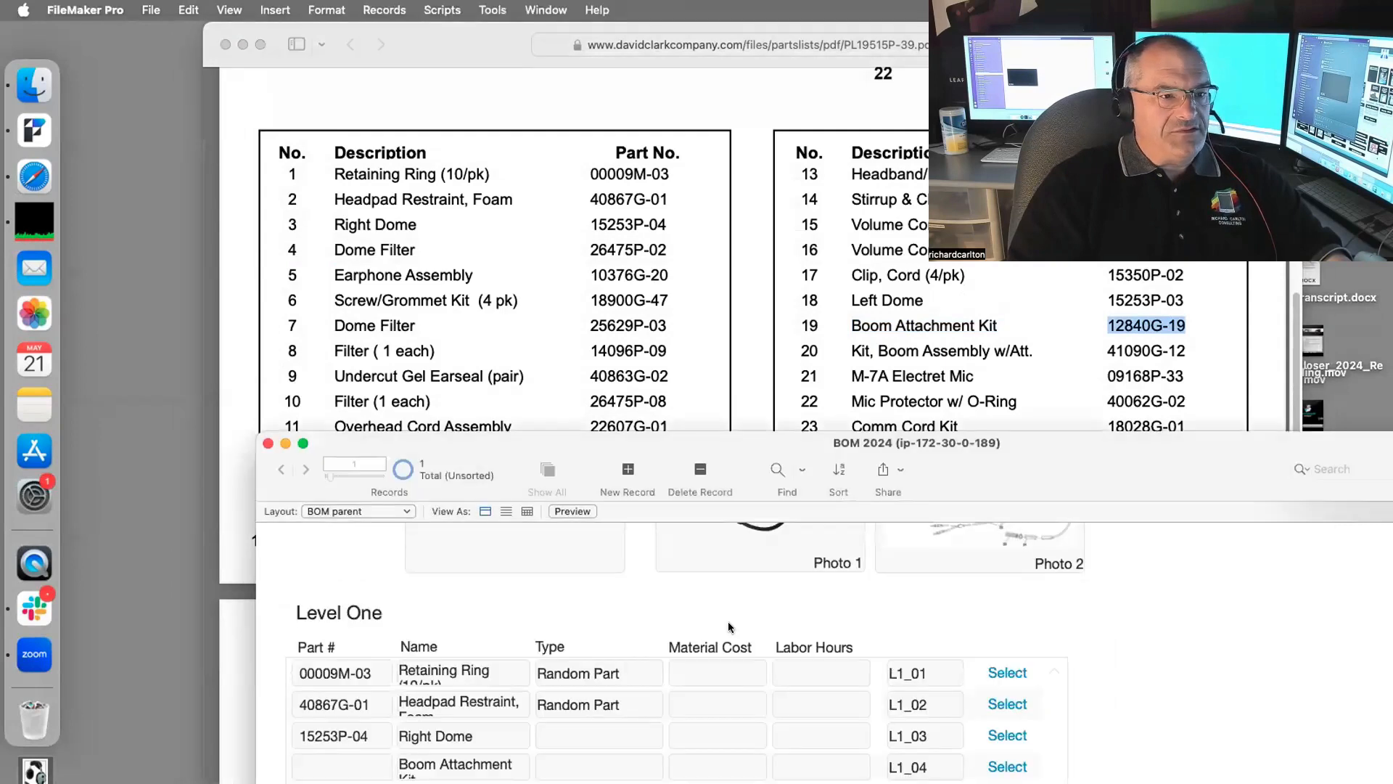
click(364, 760)
key(super+v)
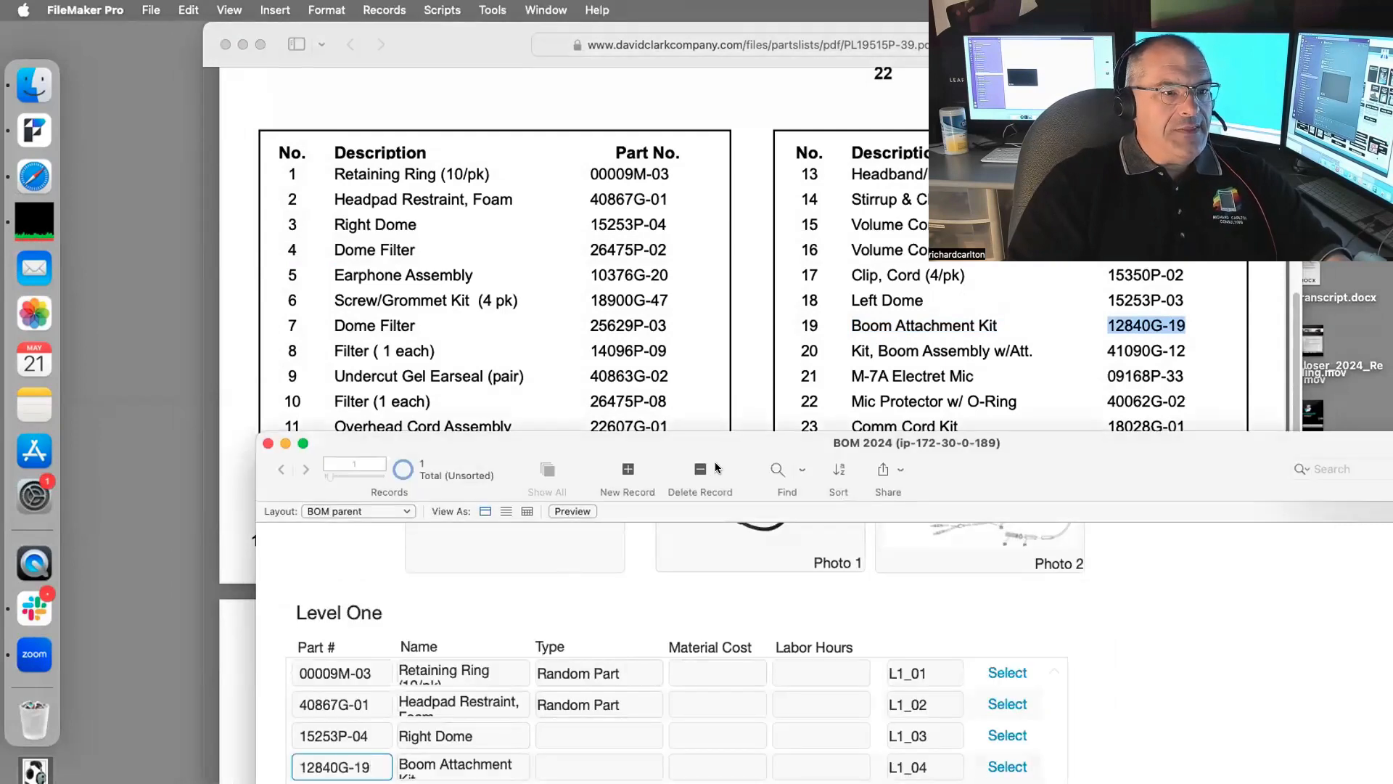
drag(754, 450, 732, 192)
Step: Commit the part number and set row L1_04's Type to Assembled Component
click(546, 493)
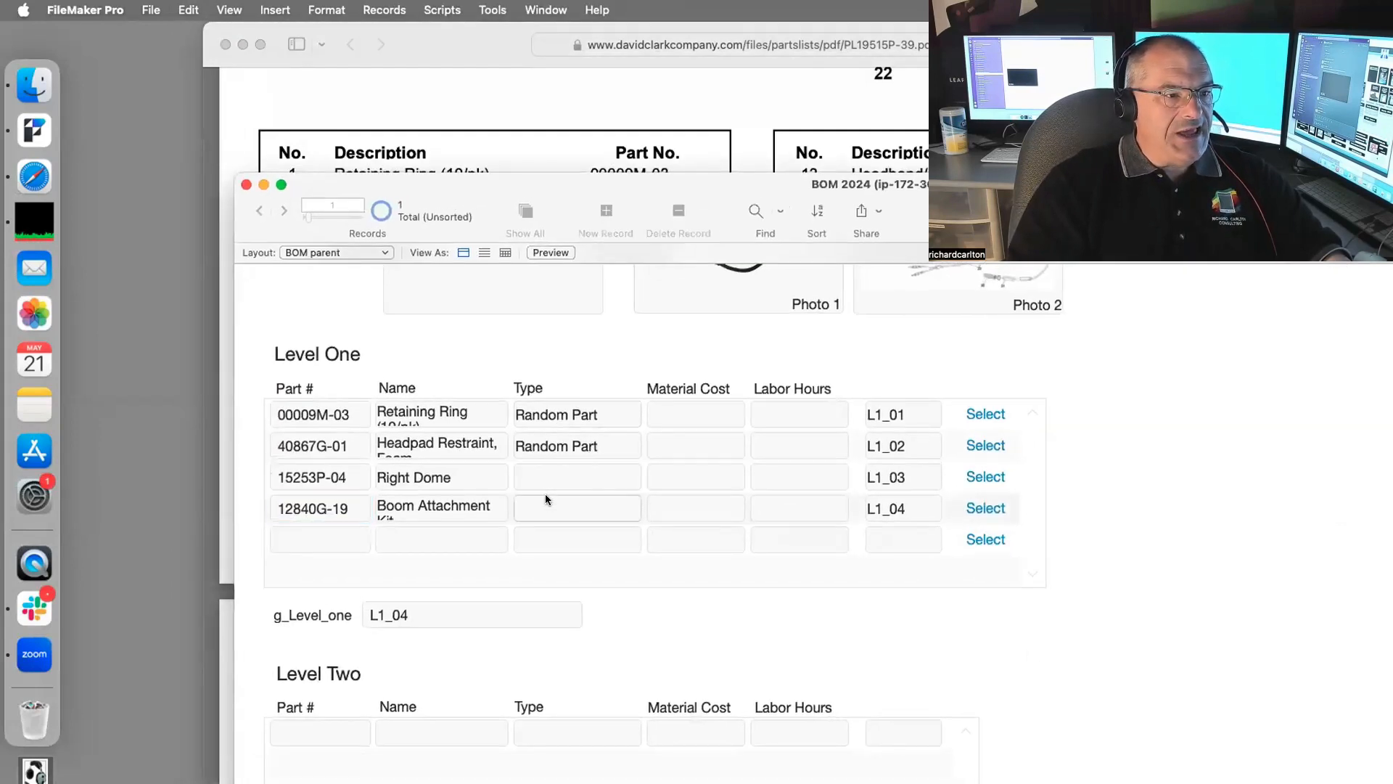
click(546, 520)
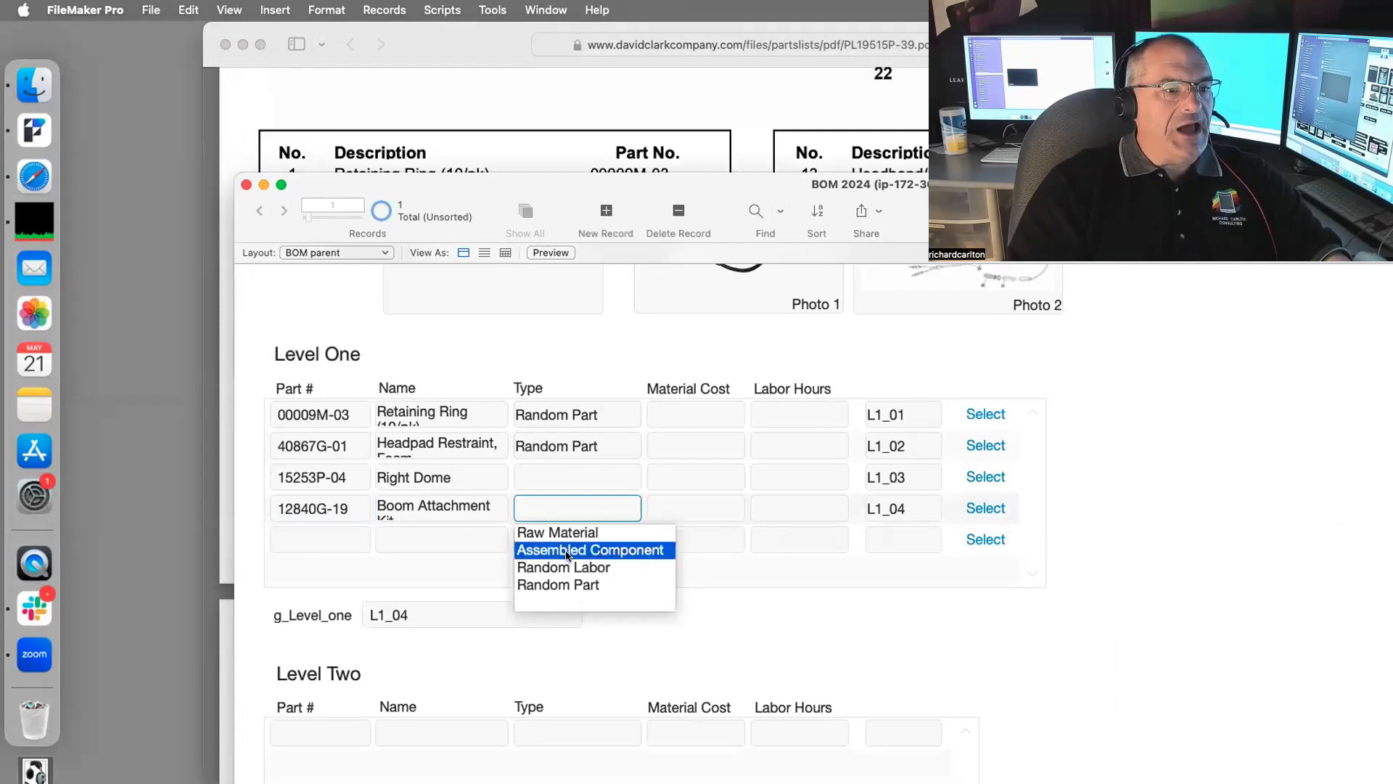
click(566, 549)
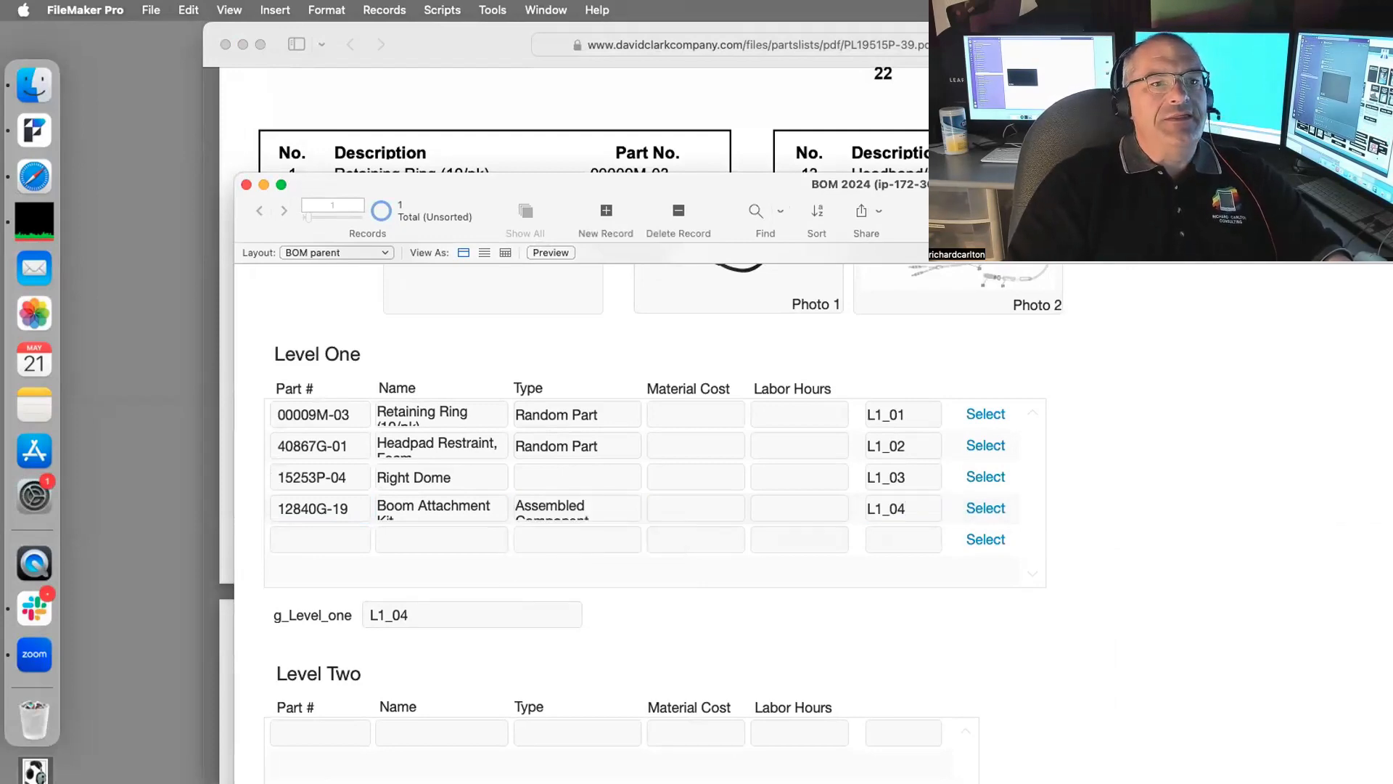
Step: Copy 'Kit, Boom Assembly w/Att.' from the parts PDF into a new Level One row, L1_05
key(super+Tab)
drag(1034, 351, 803, 345)
key(super+c)
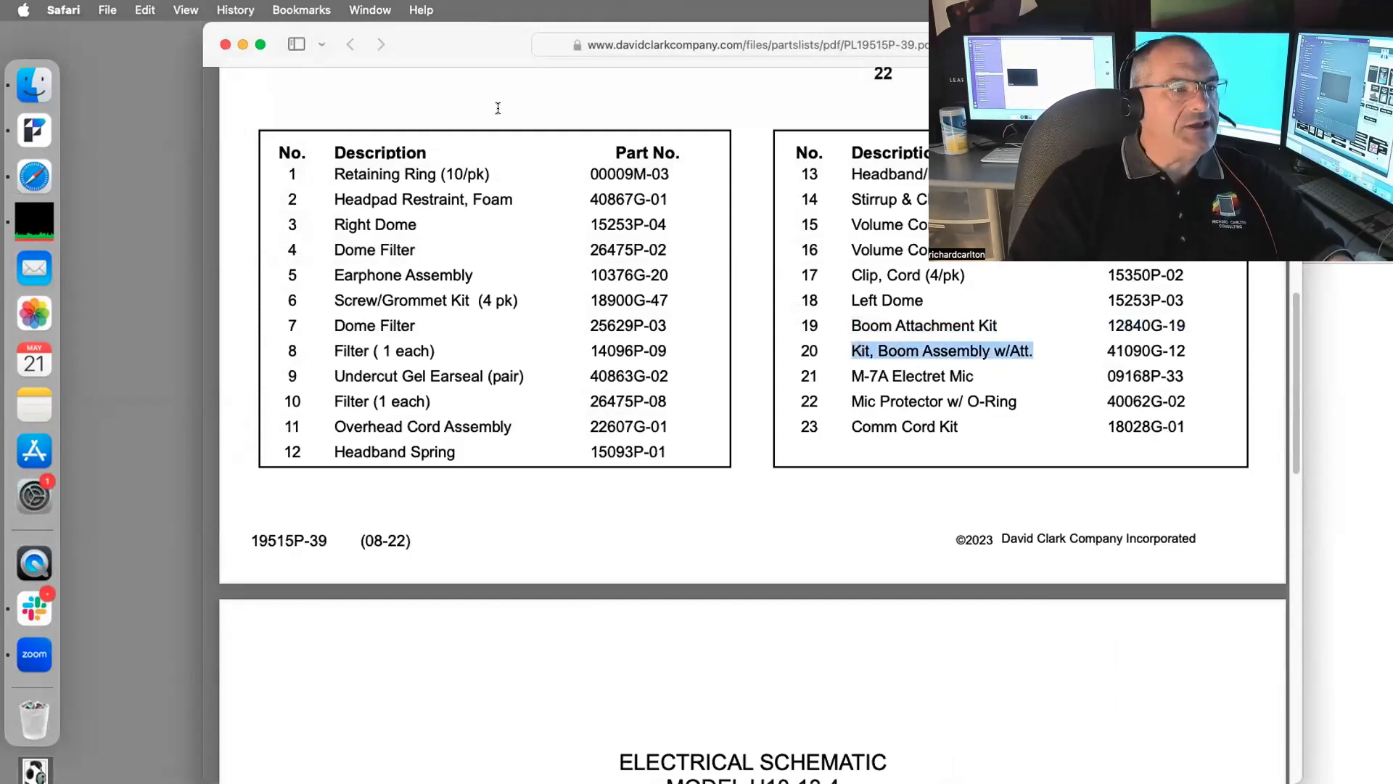
drag(463, 32, 1000, 32)
click(469, 546)
key(super+v)
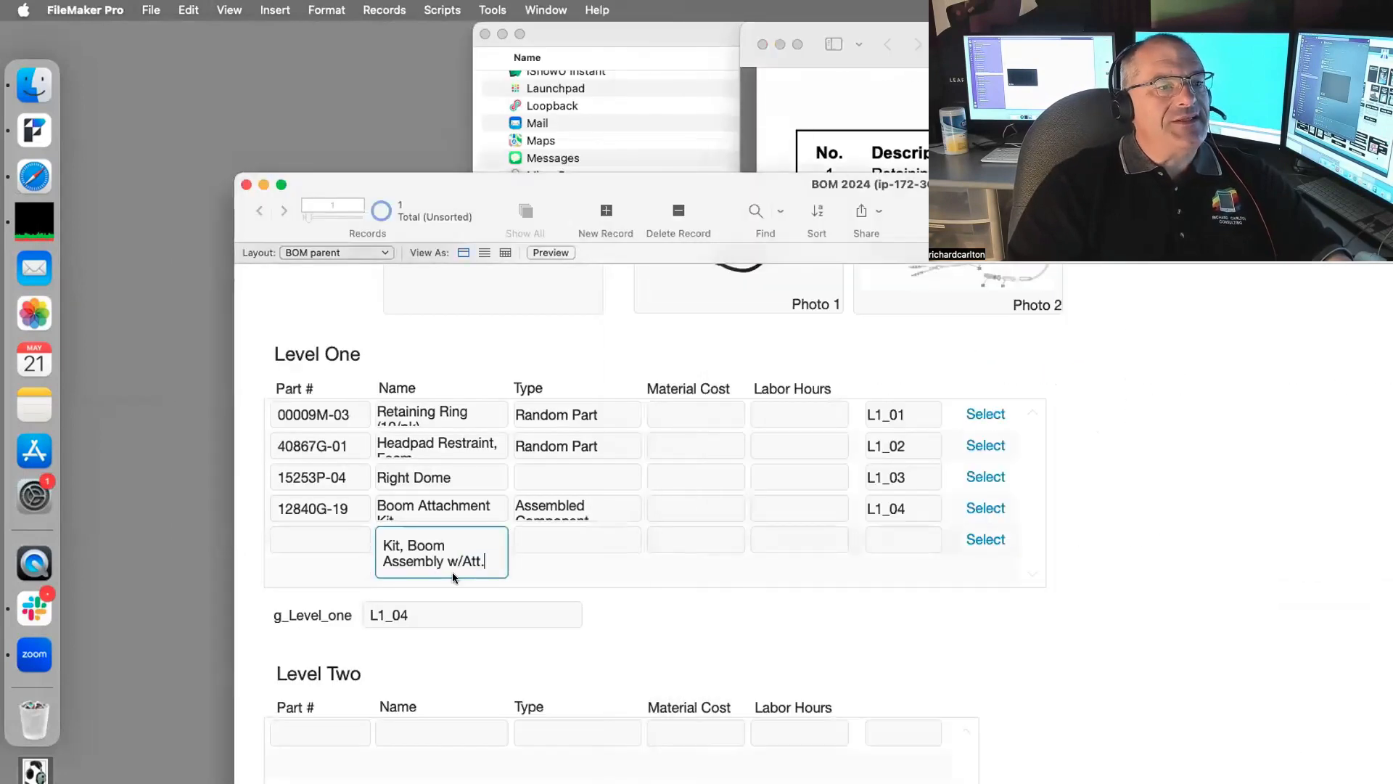
click(624, 593)
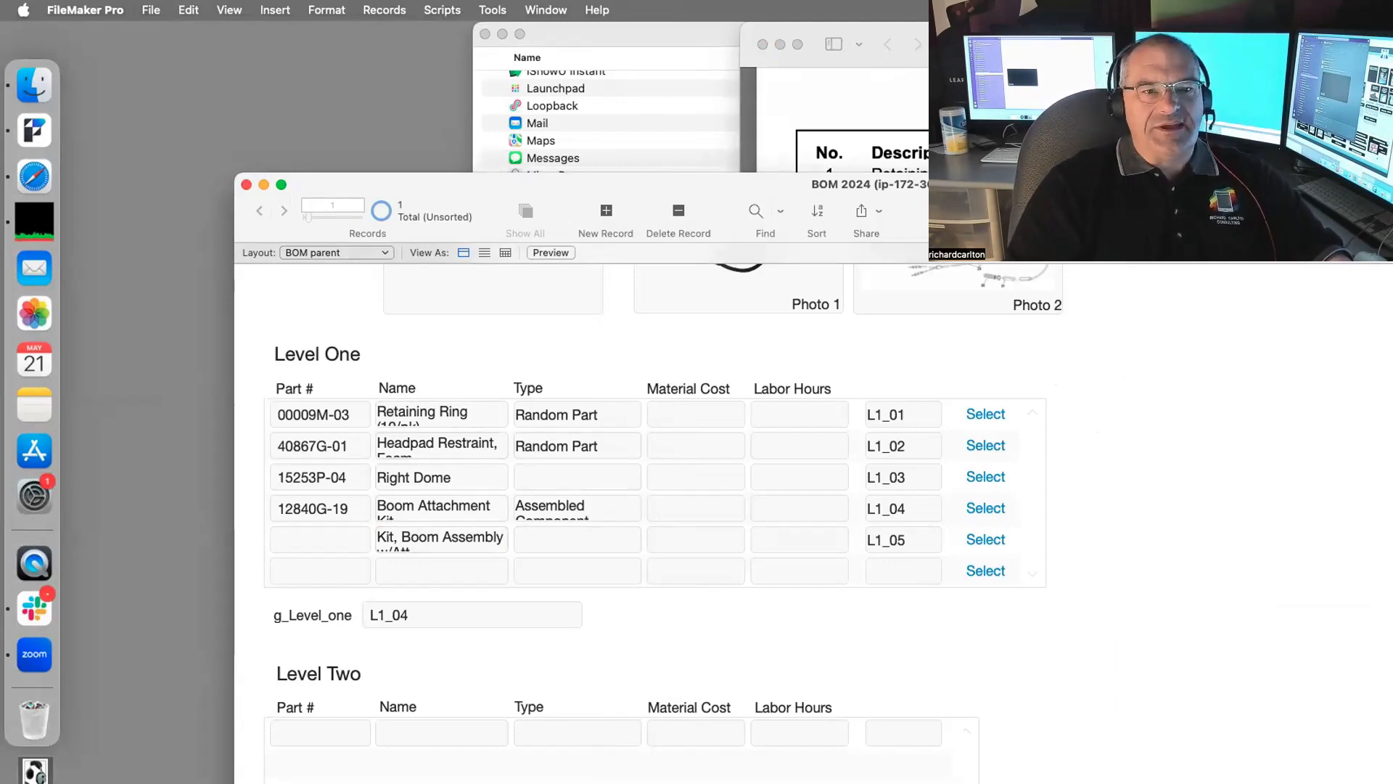
Step: Give row L1_05 part number 41090G-12 and Type Assembled Component
click(774, 23)
drag(774, 23, 426, 23)
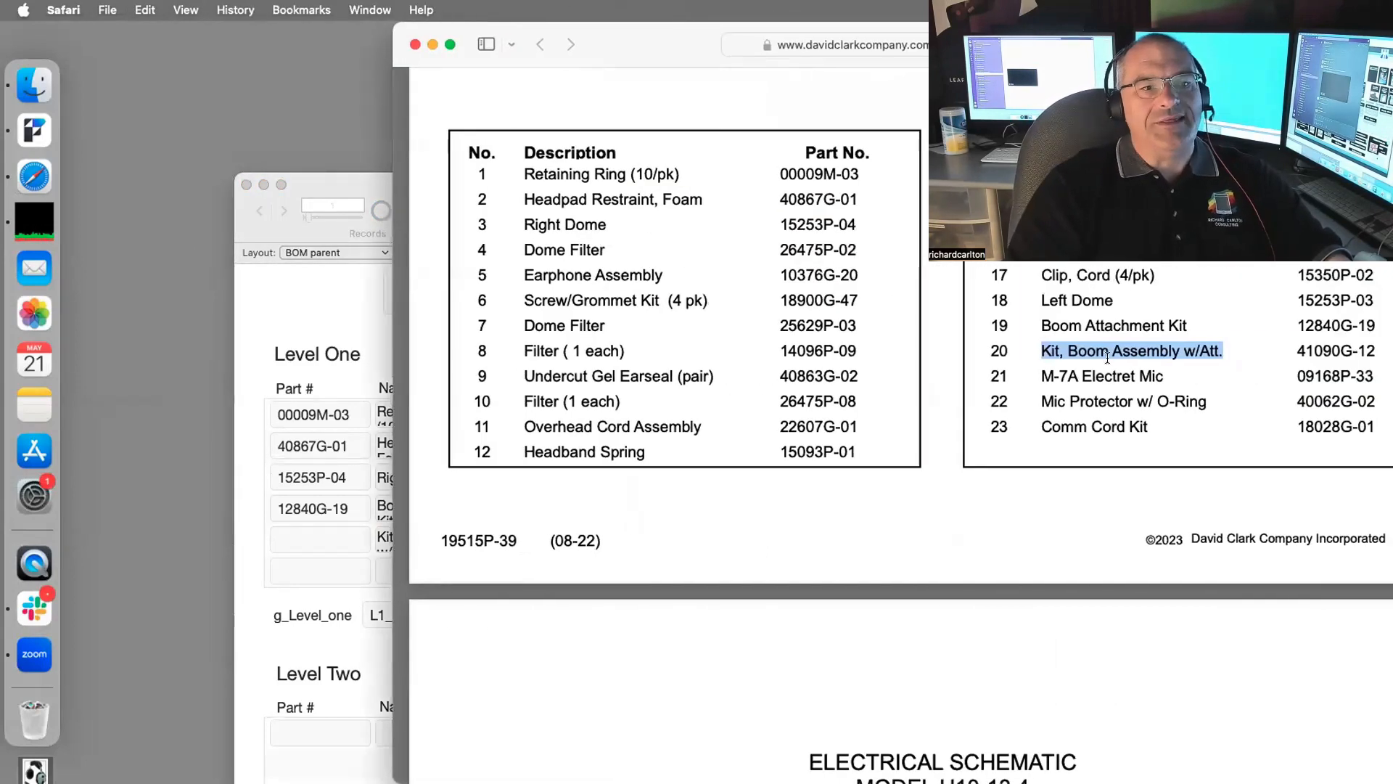
drag(1297, 351, 1376, 351)
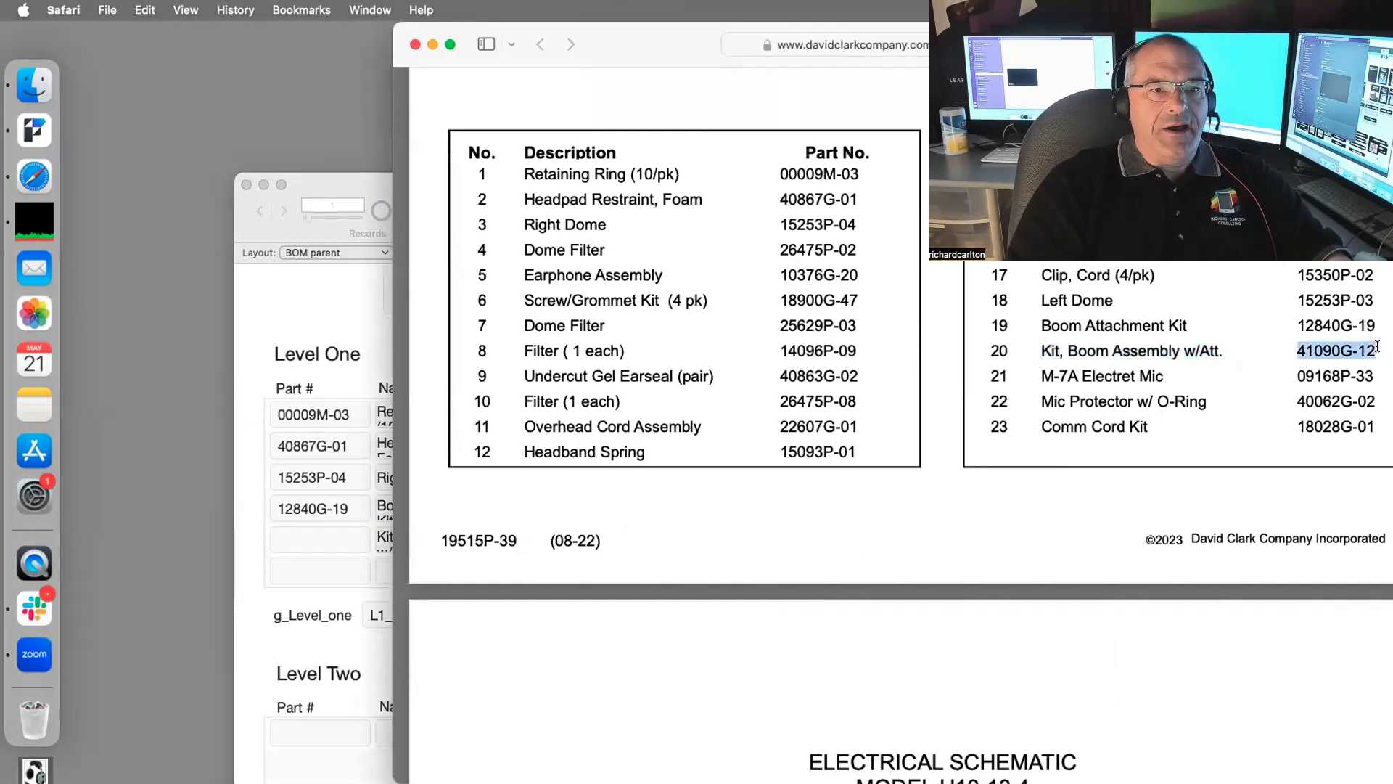
key(super+c)
click(317, 534)
click(317, 534)
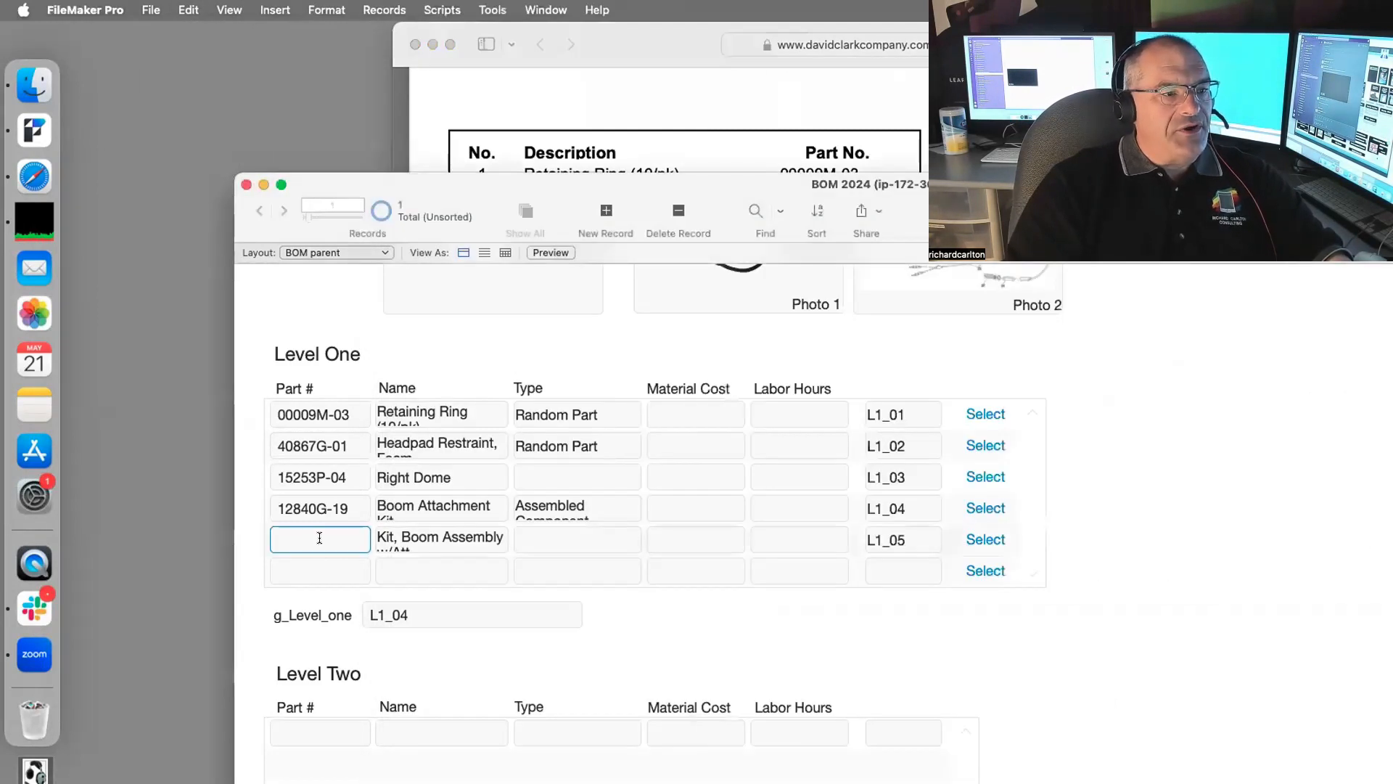
key(super+v)
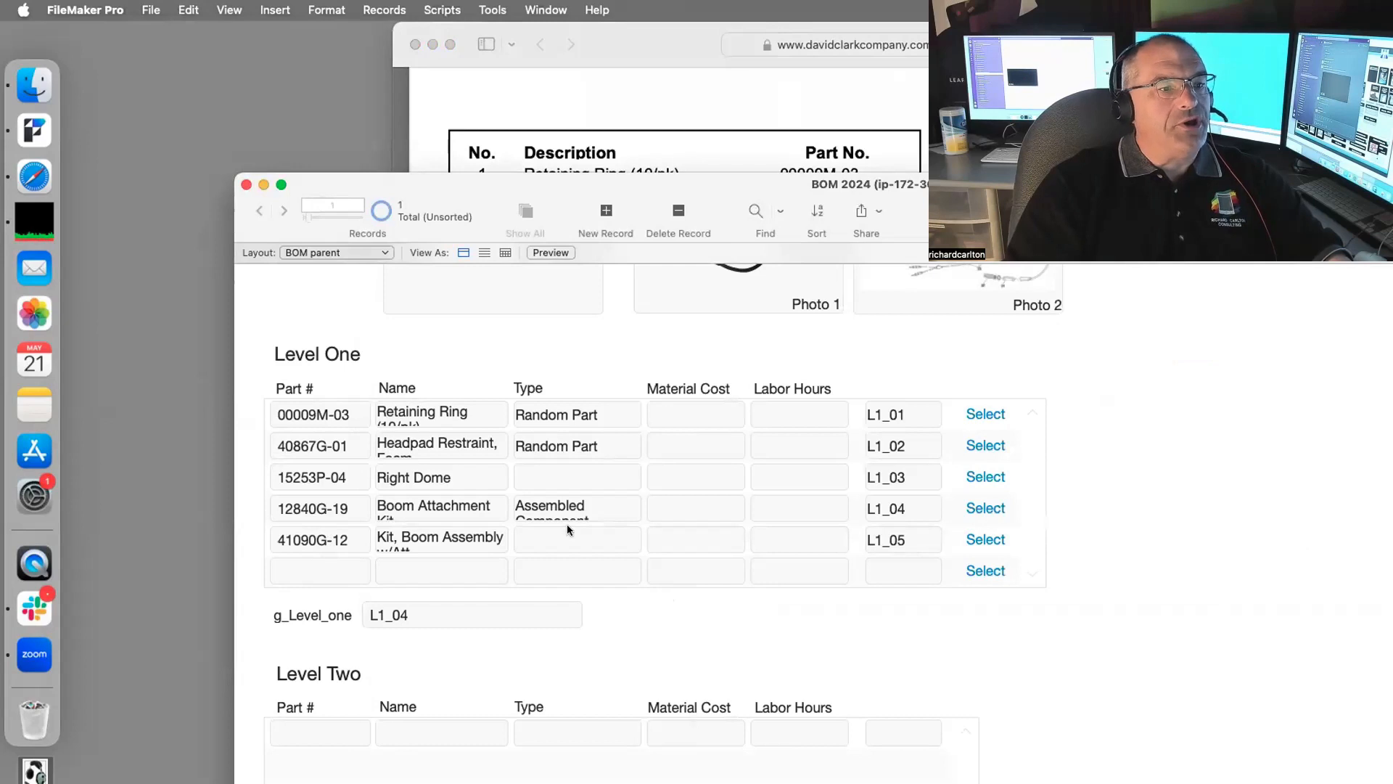
click(567, 536)
click(582, 573)
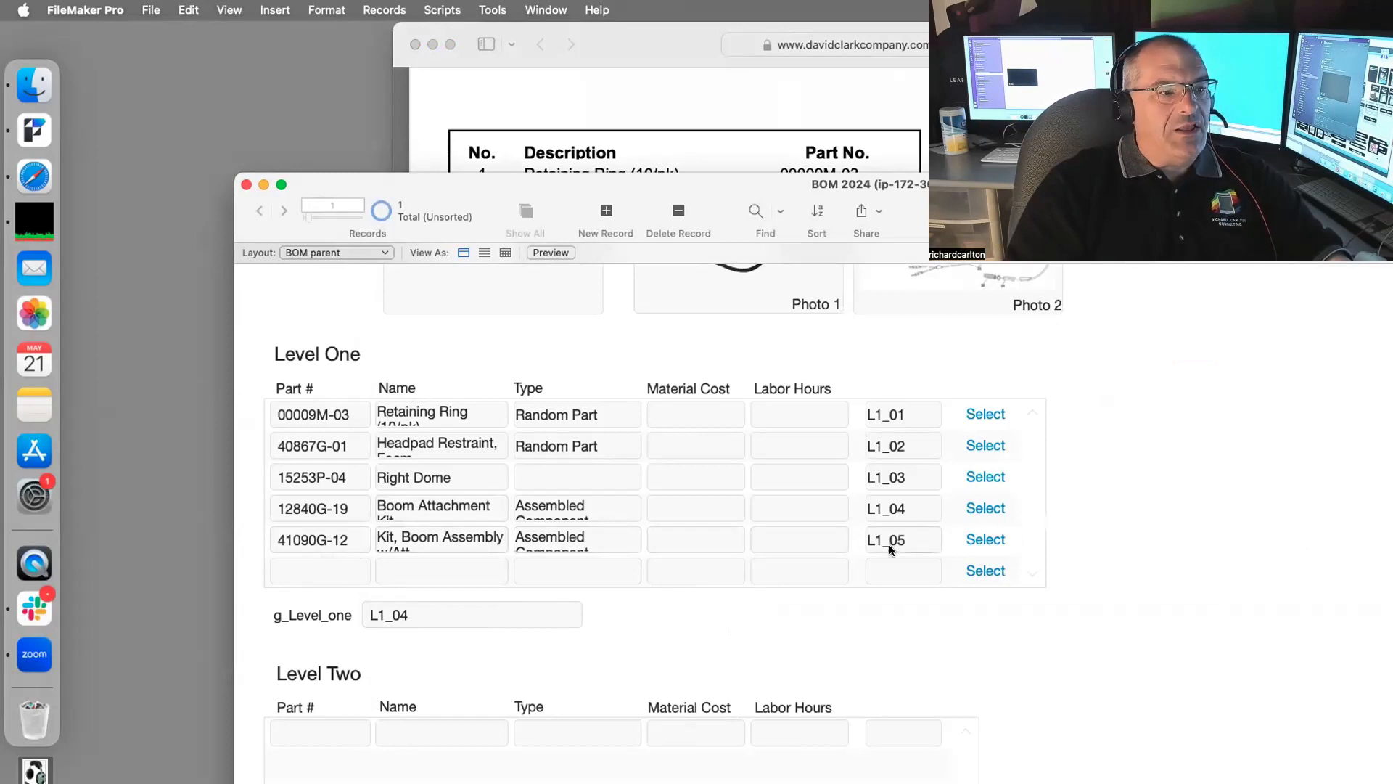
scroll(653, 540, down, 2)
Step: Change the g_Level_one value from L1_04 to L1_05
click(427, 527)
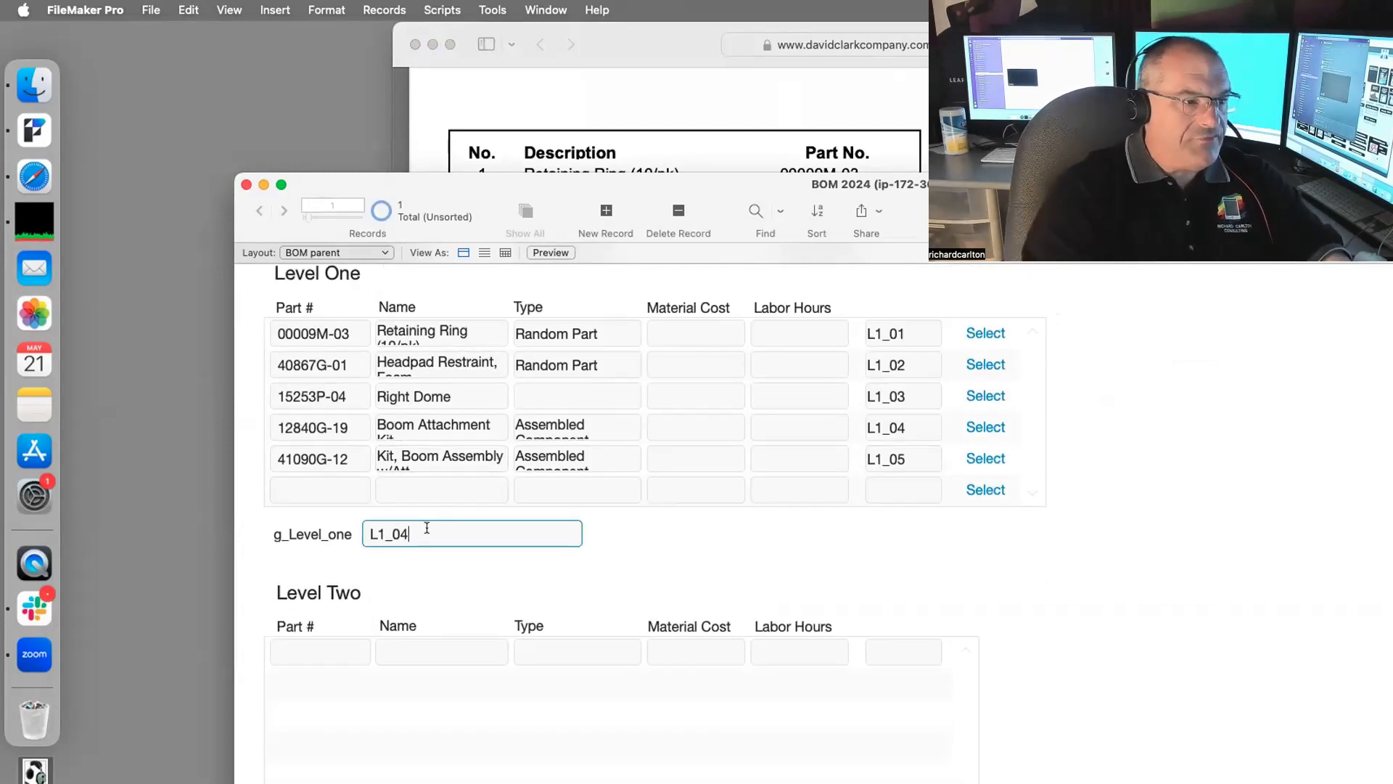
key(BackSpace)
text(5)
click(628, 576)
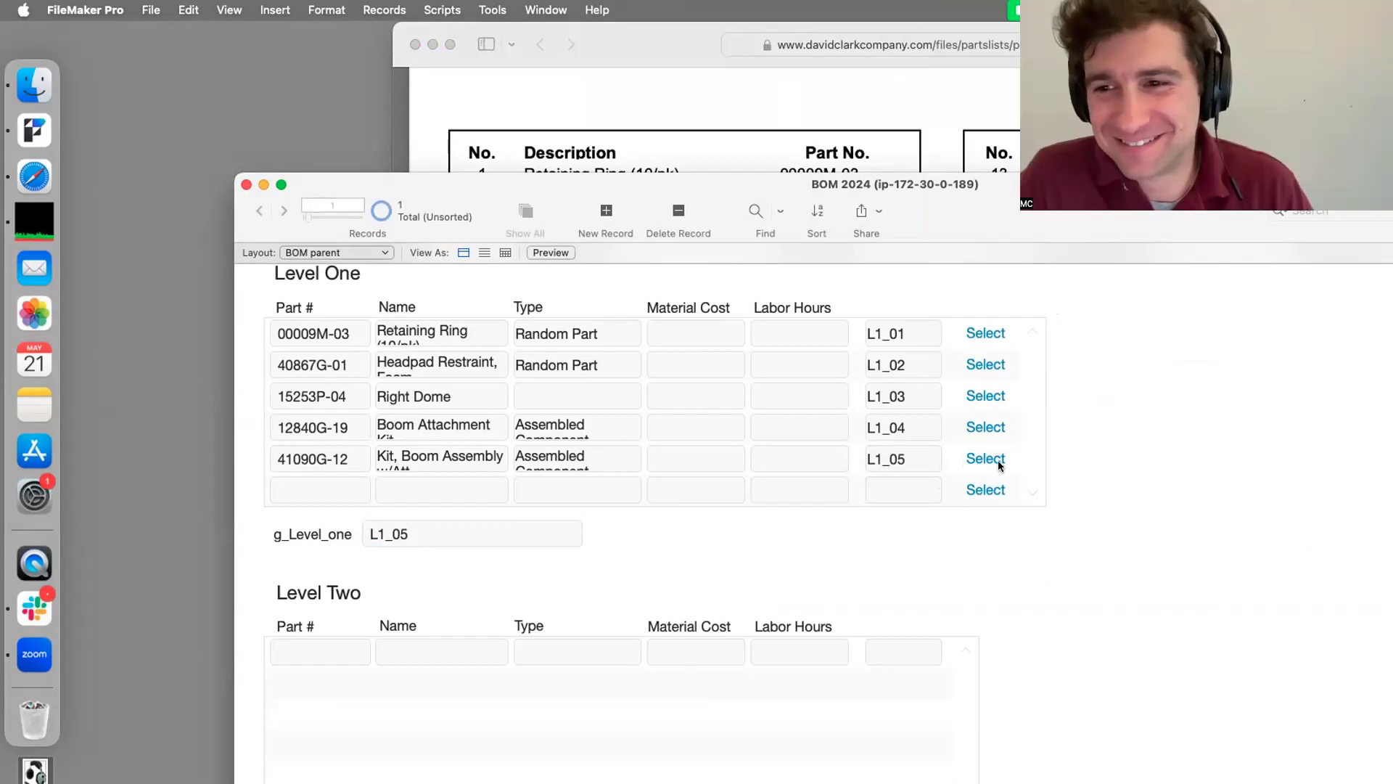
drag(1031, 186, 1036, 35)
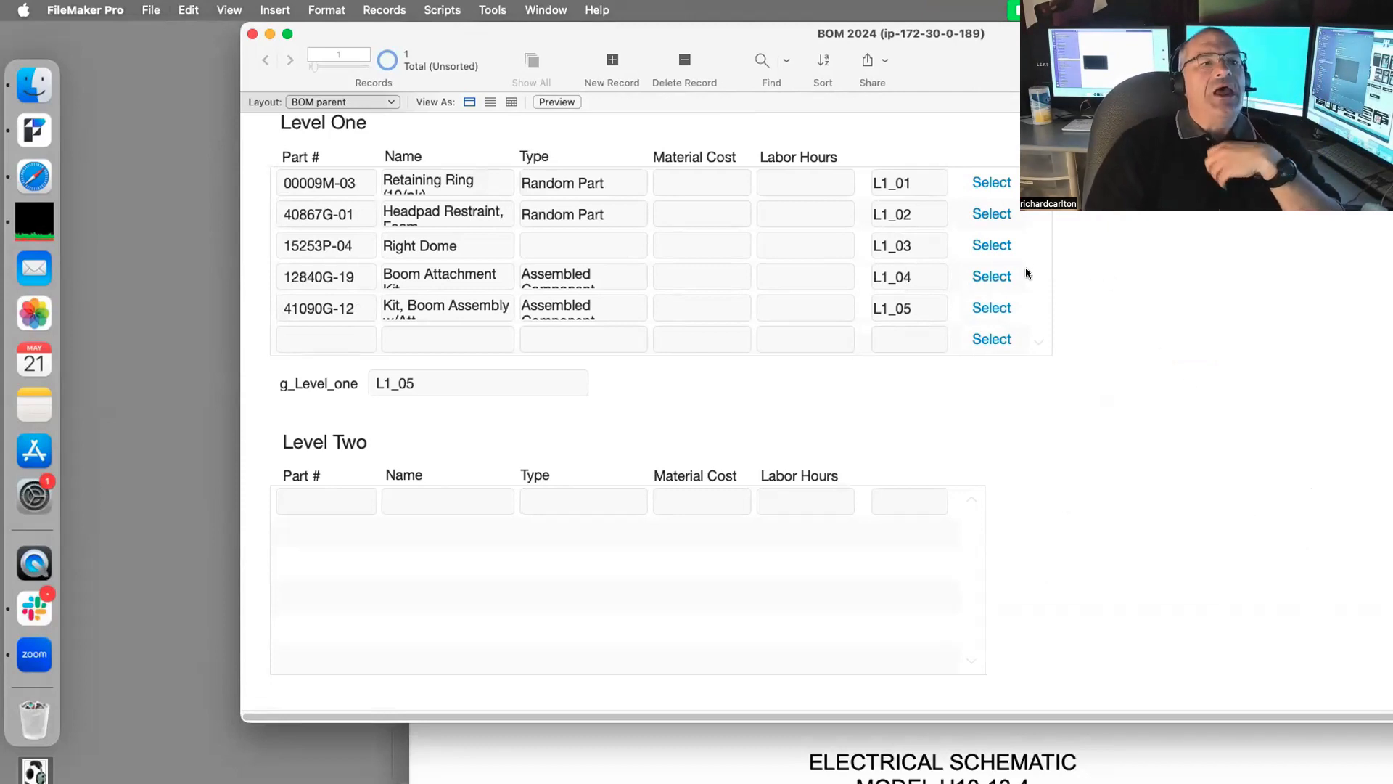
Step: Select parts L1_04 then L1_05, toggling Layout mode and dismissing the layout-in-use message
click(996, 277)
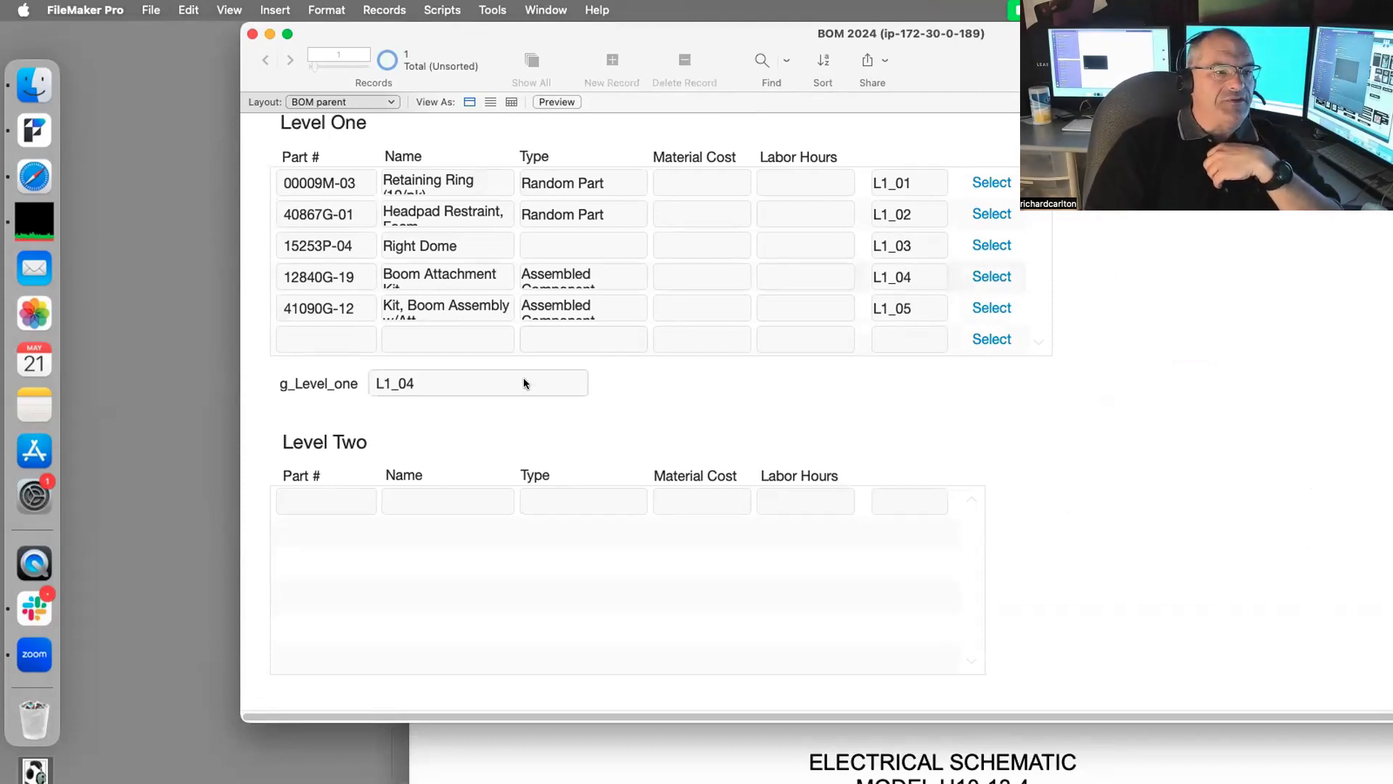
key(super+l)
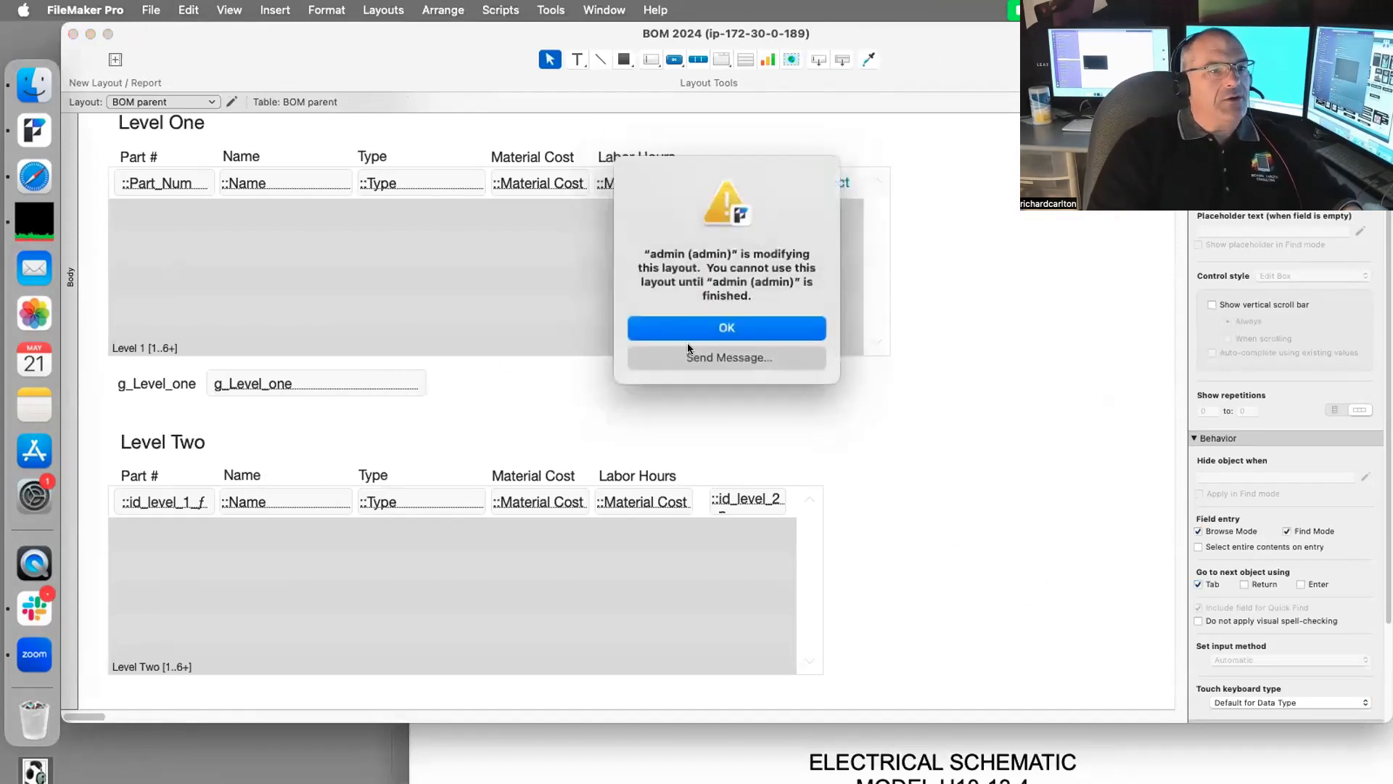
click(725, 362)
click(777, 330)
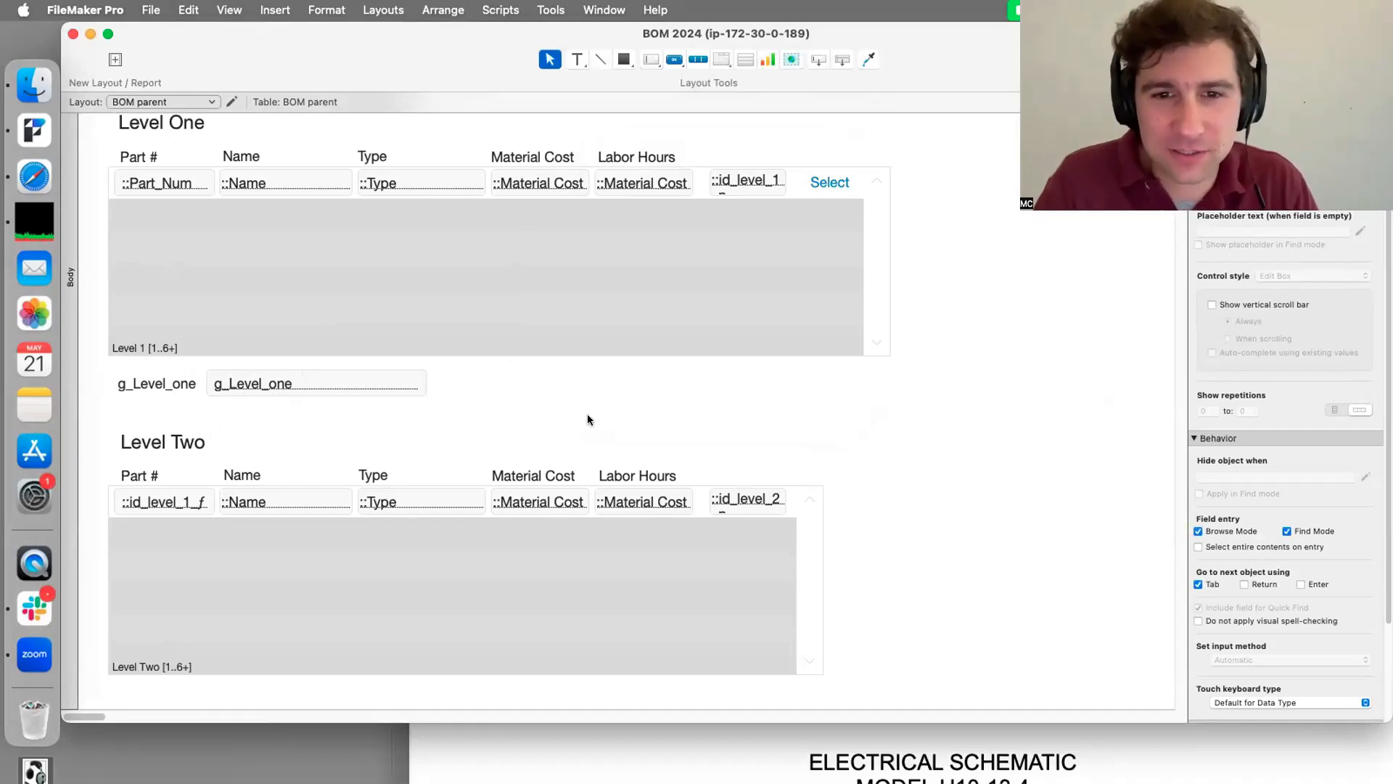
key(super+b)
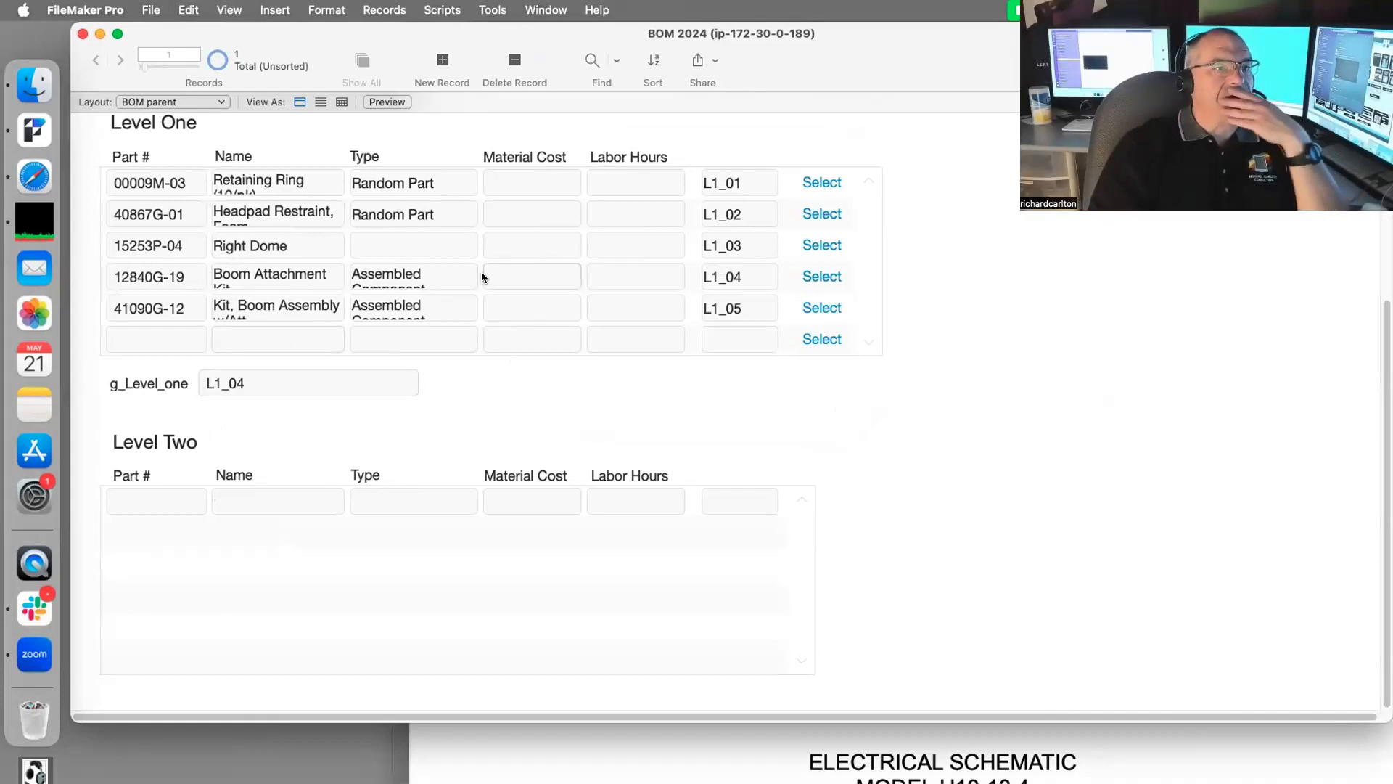
click(801, 305)
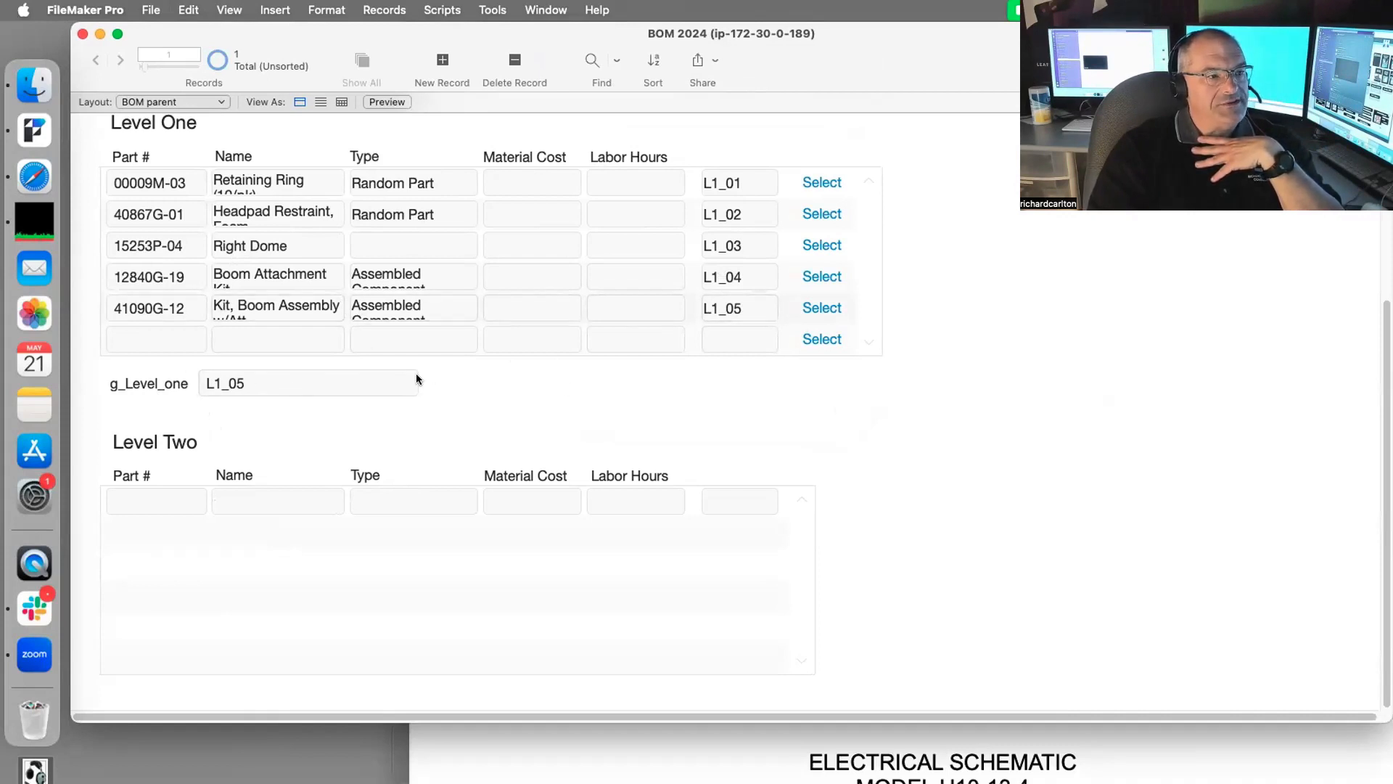
key(super+l)
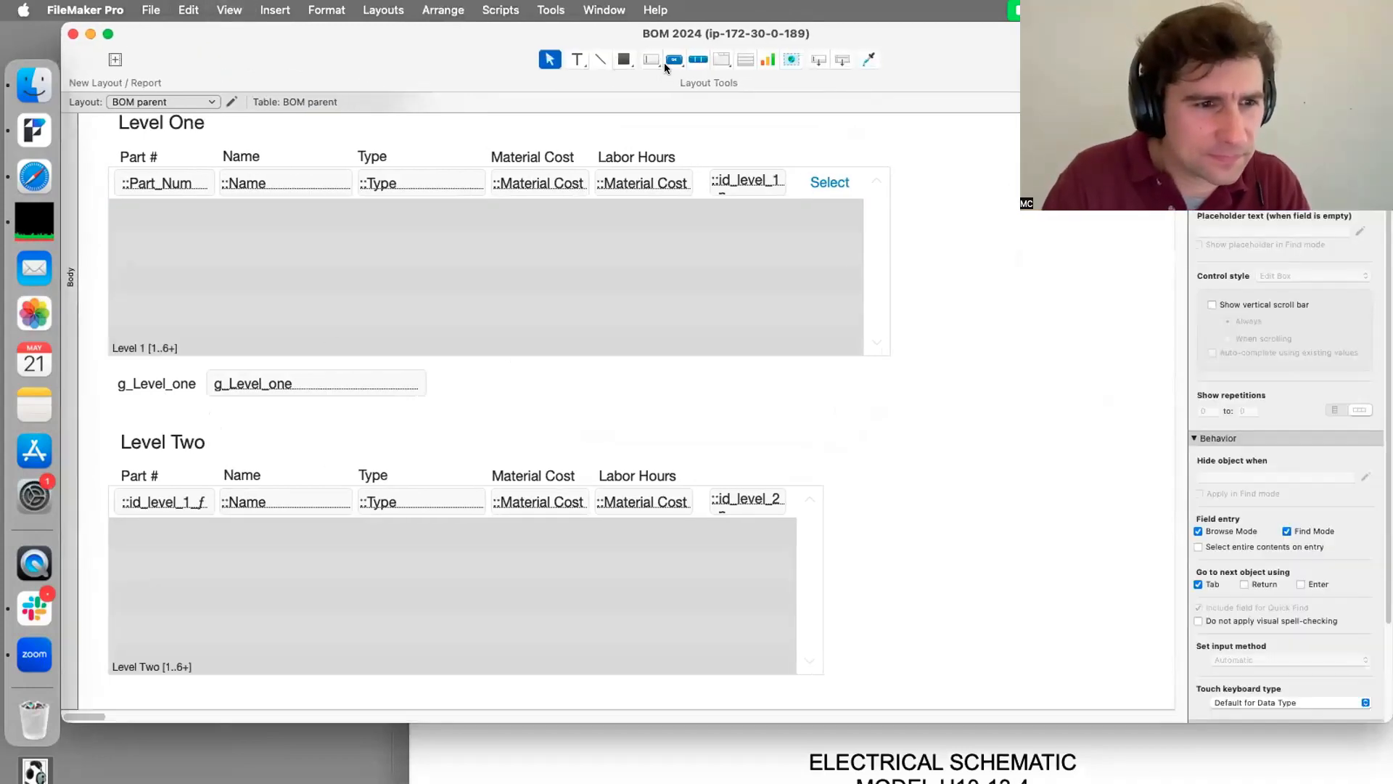
key(super+b)
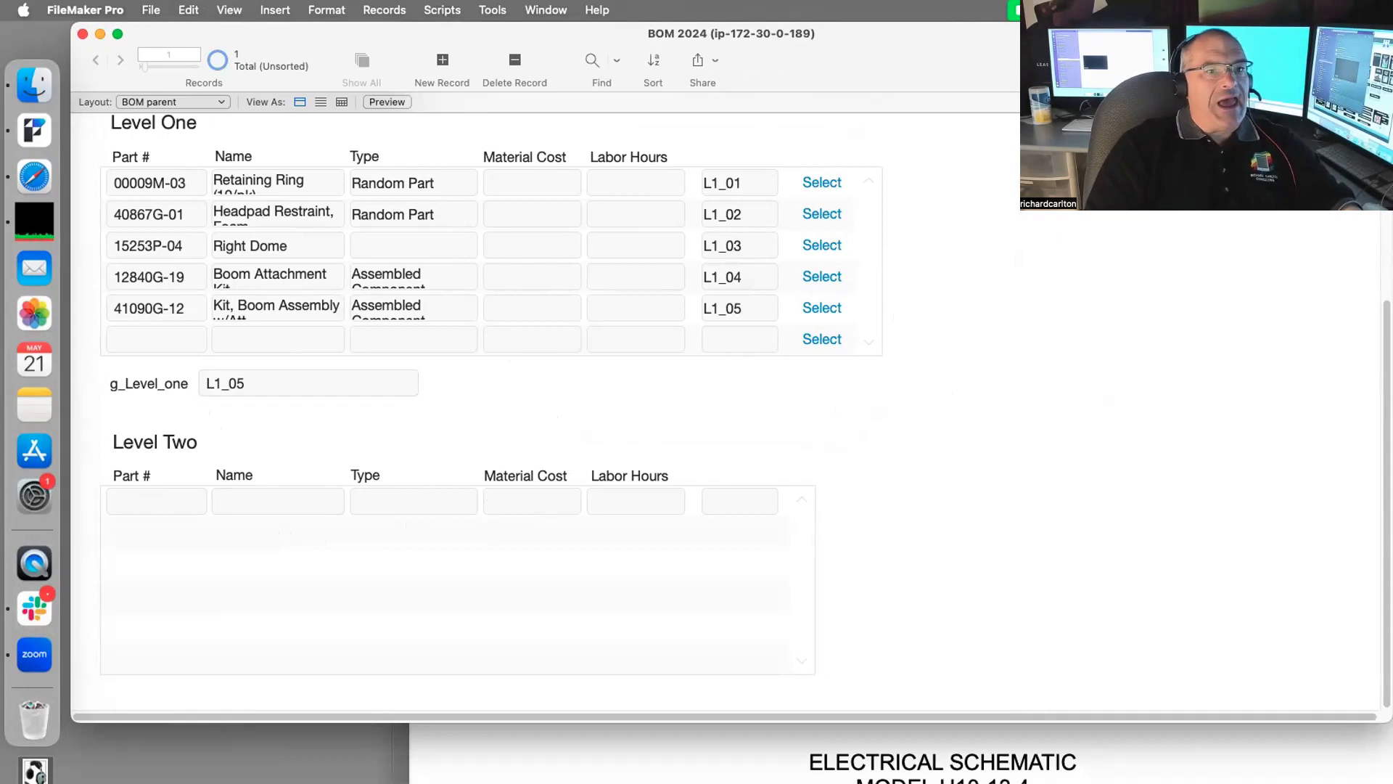
drag(1032, 36, 861, 36)
Step: Copy 'M-7A Electret Mic' from the parts PDF into the first Level Two row
click(1236, 444)
scroll(1035, 243, up, 10)
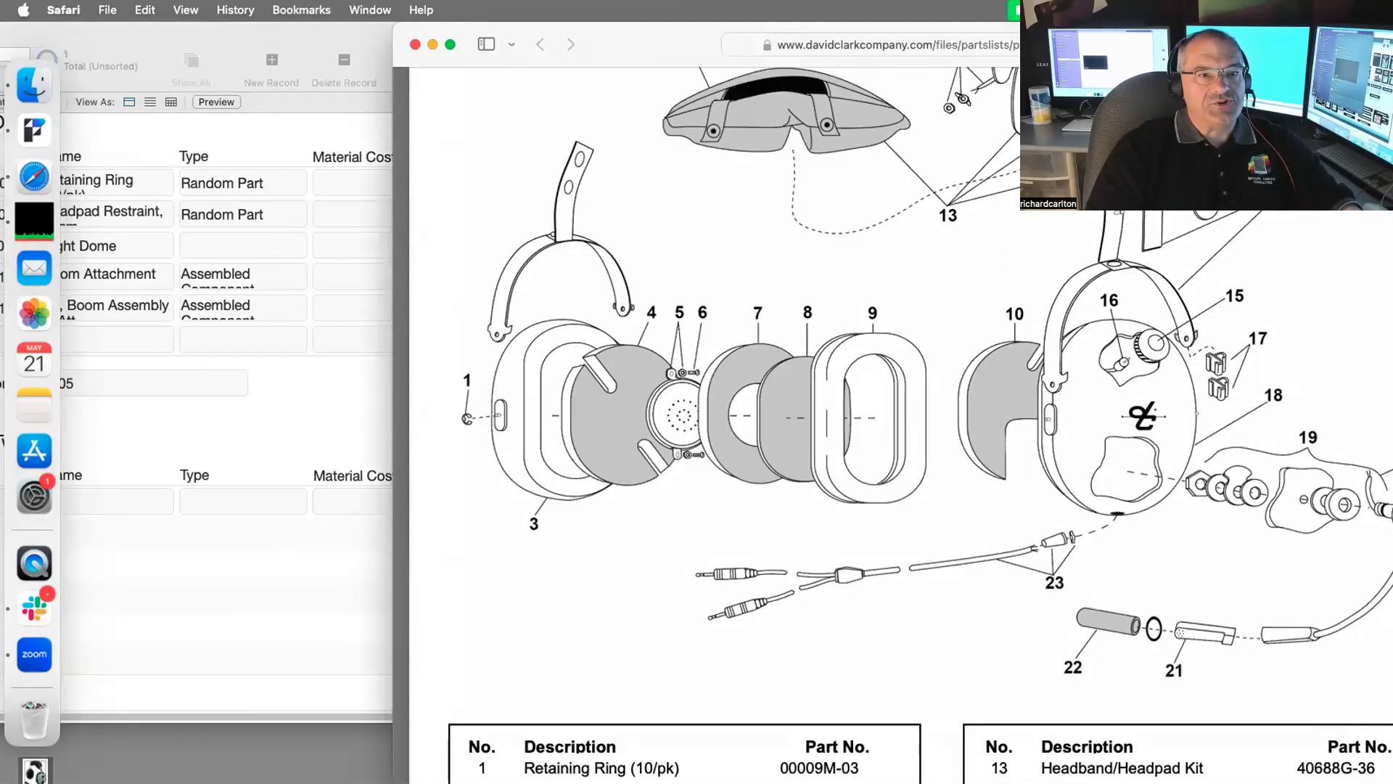
drag(1299, 43, 1050, 43)
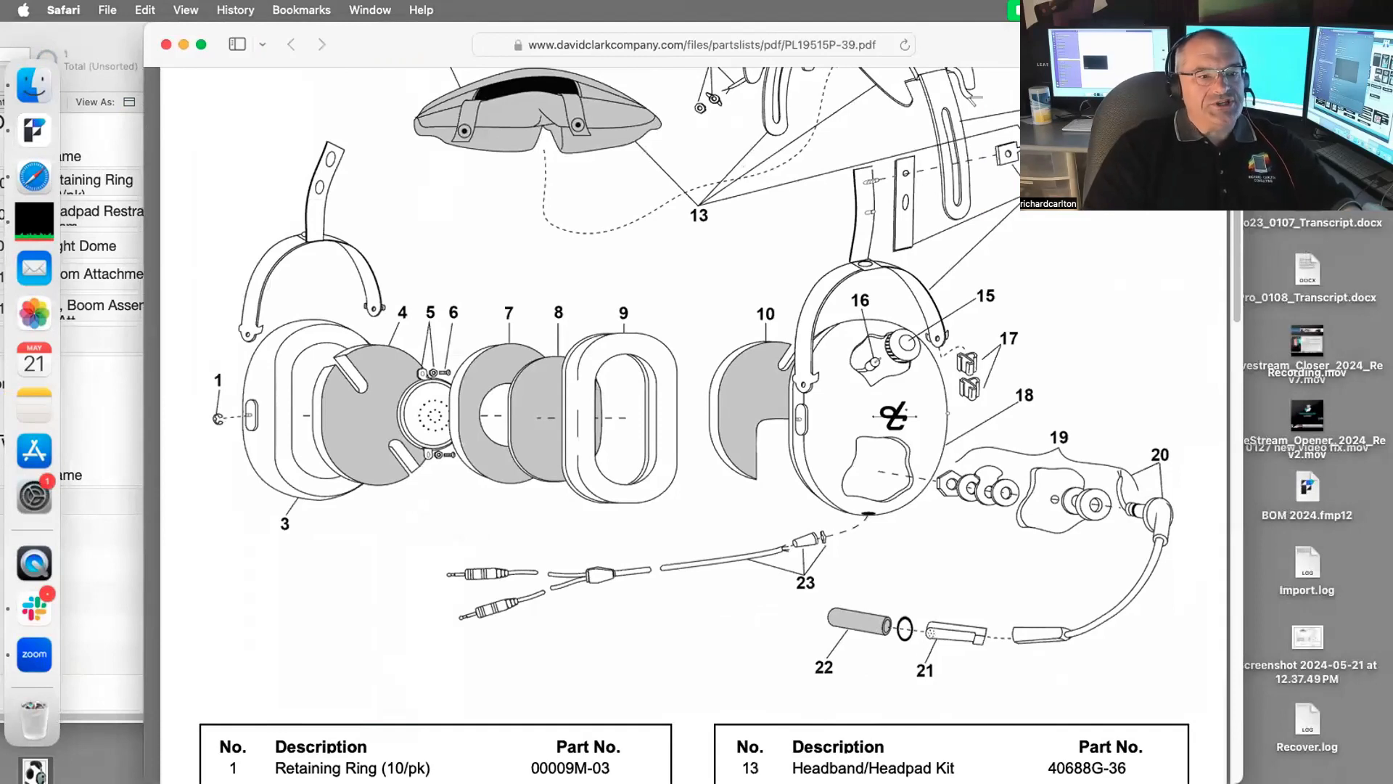
drag(1050, 43, 1059, 44)
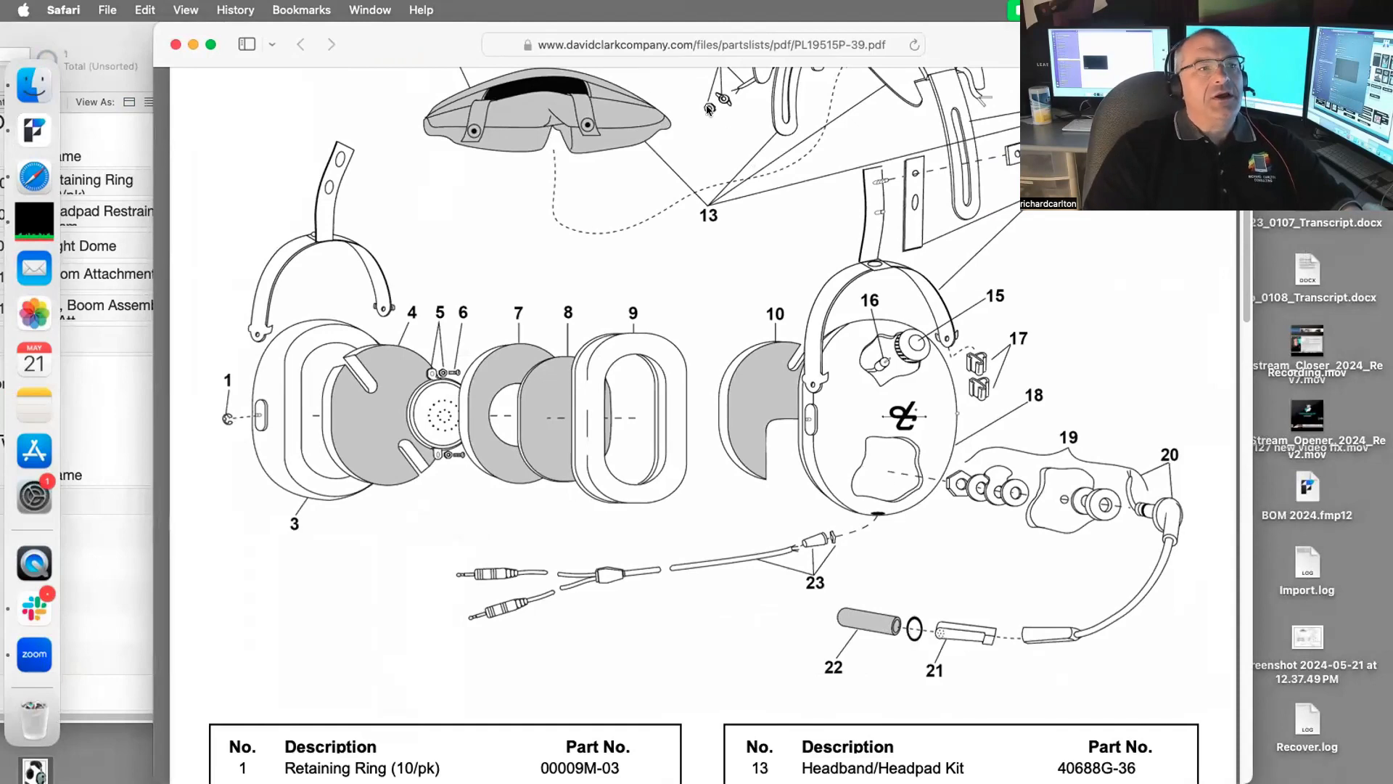
drag(365, 42, 481, 14)
scroll(654, 368, down, 8)
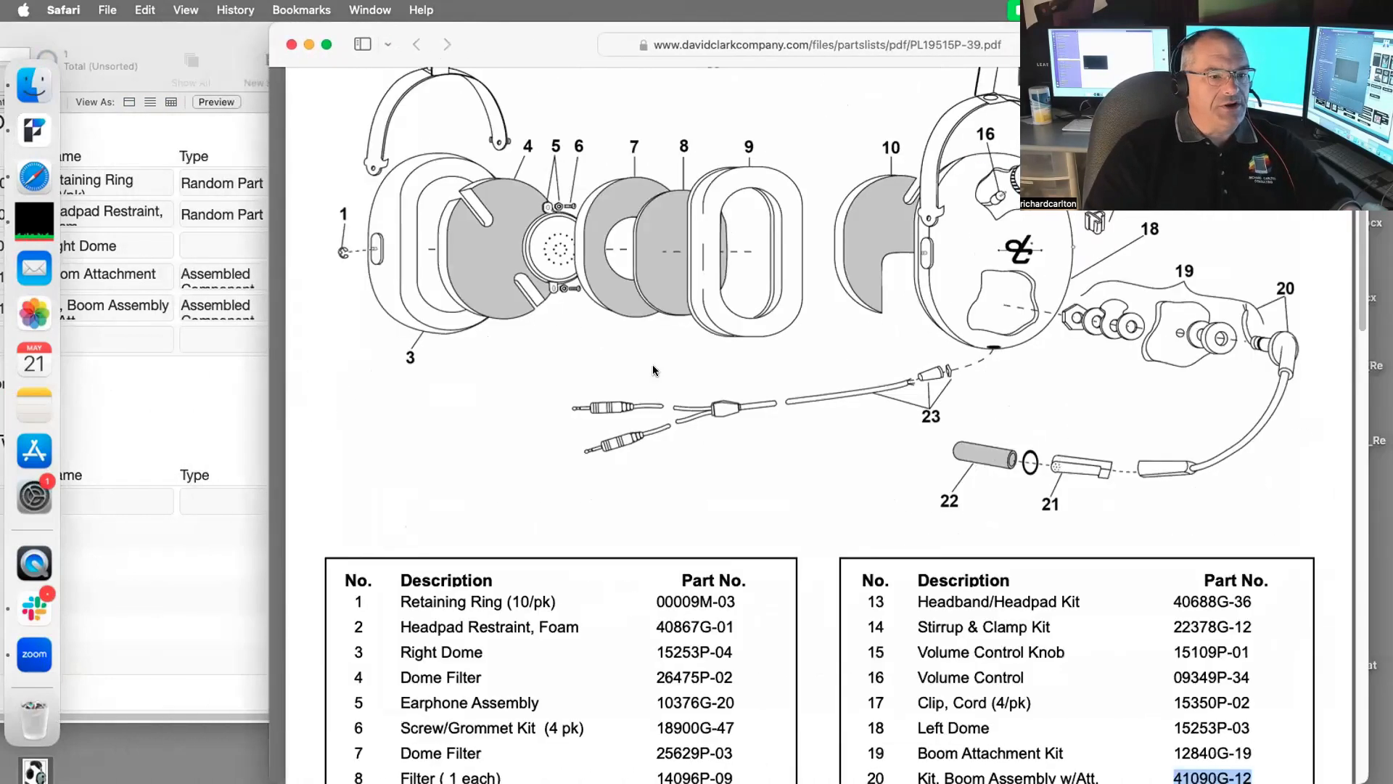
drag(1090, 411, 907, 412)
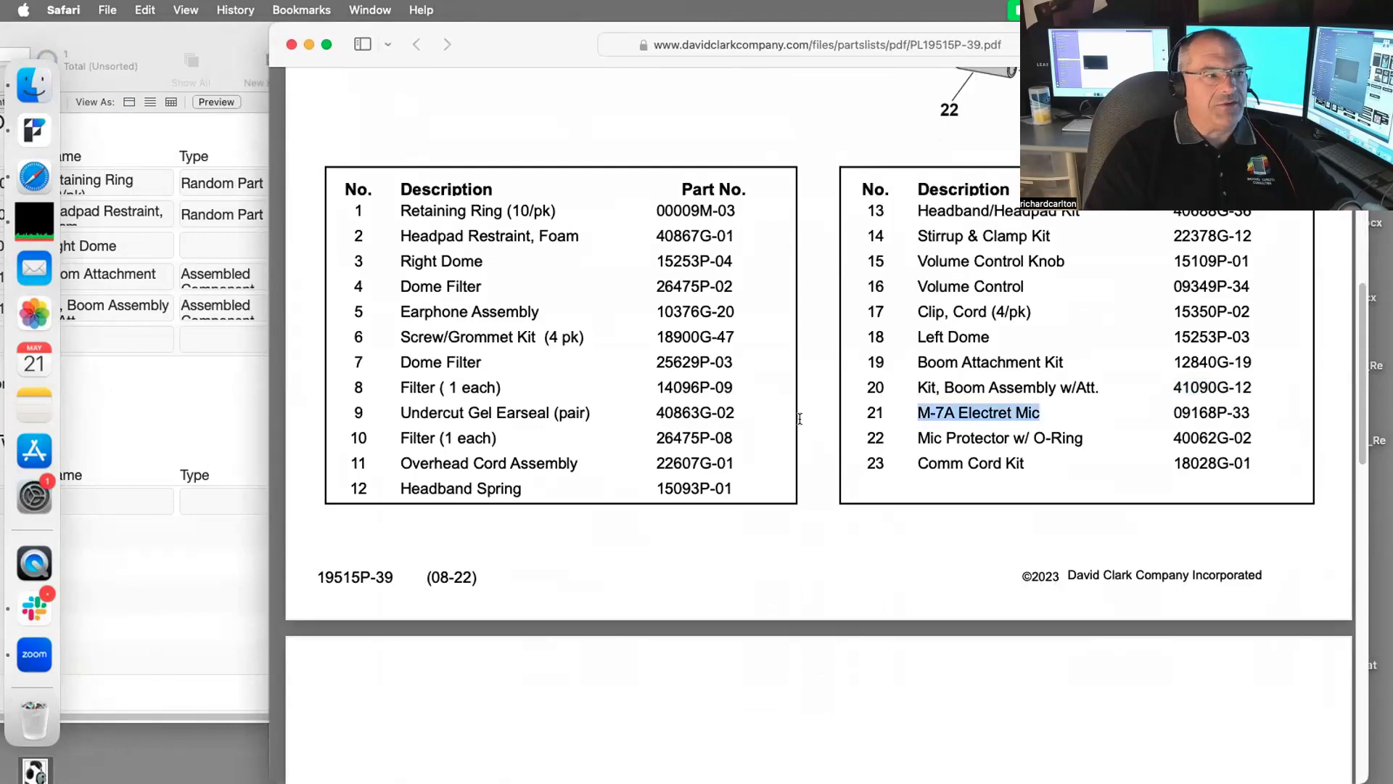
key(super+c)
click(207, 501)
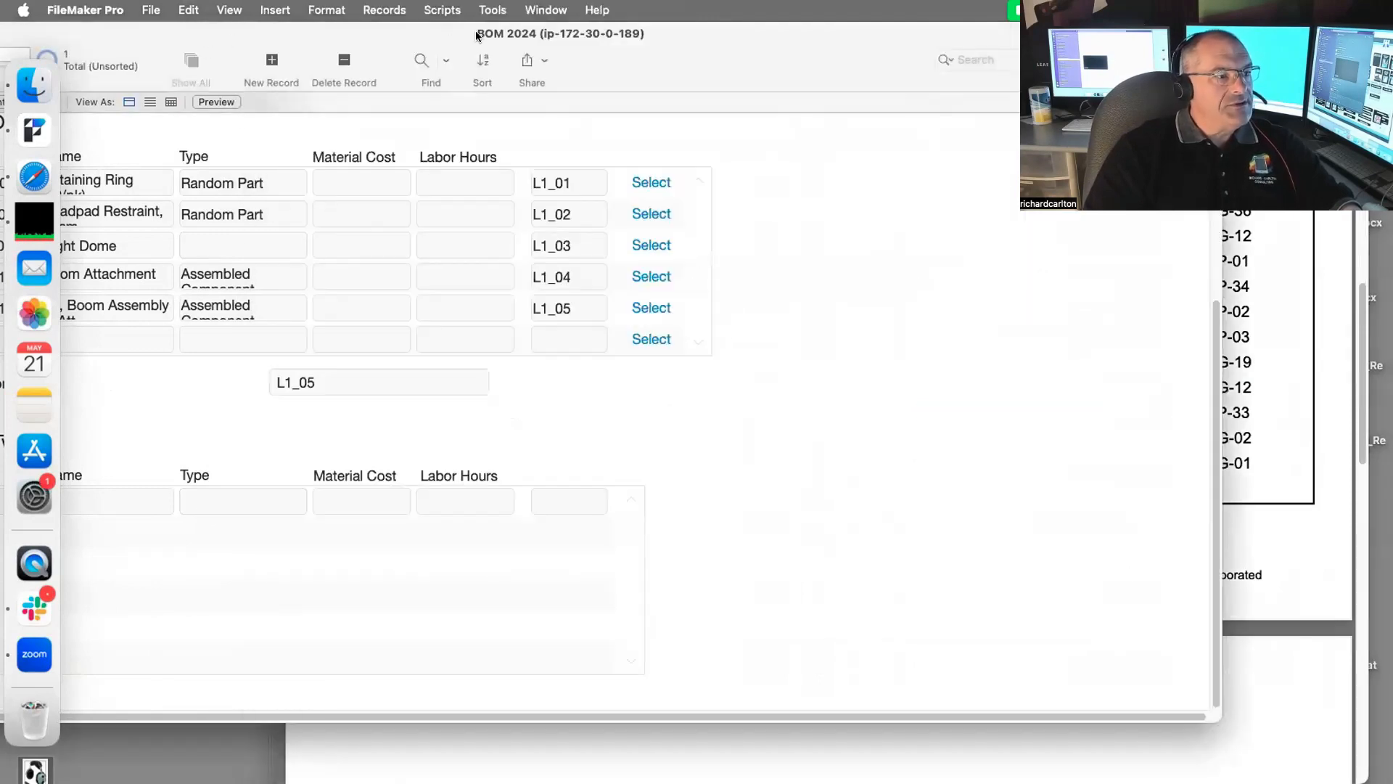
drag(476, 30, 738, 30)
click(327, 507)
key(super+v)
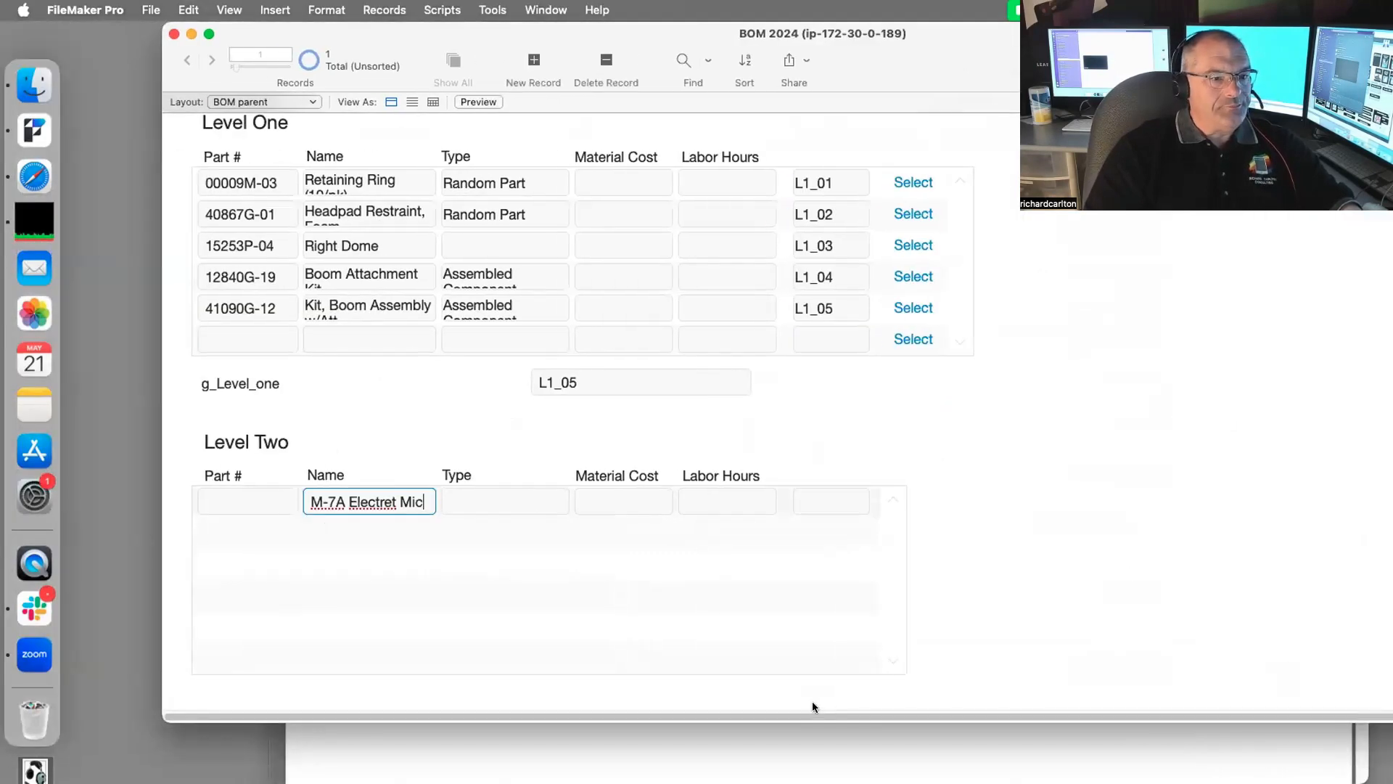
Step: Fill the second Level Two row with 'Mic Protector w/ O-Ring', correcting a wrong paste
click(812, 734)
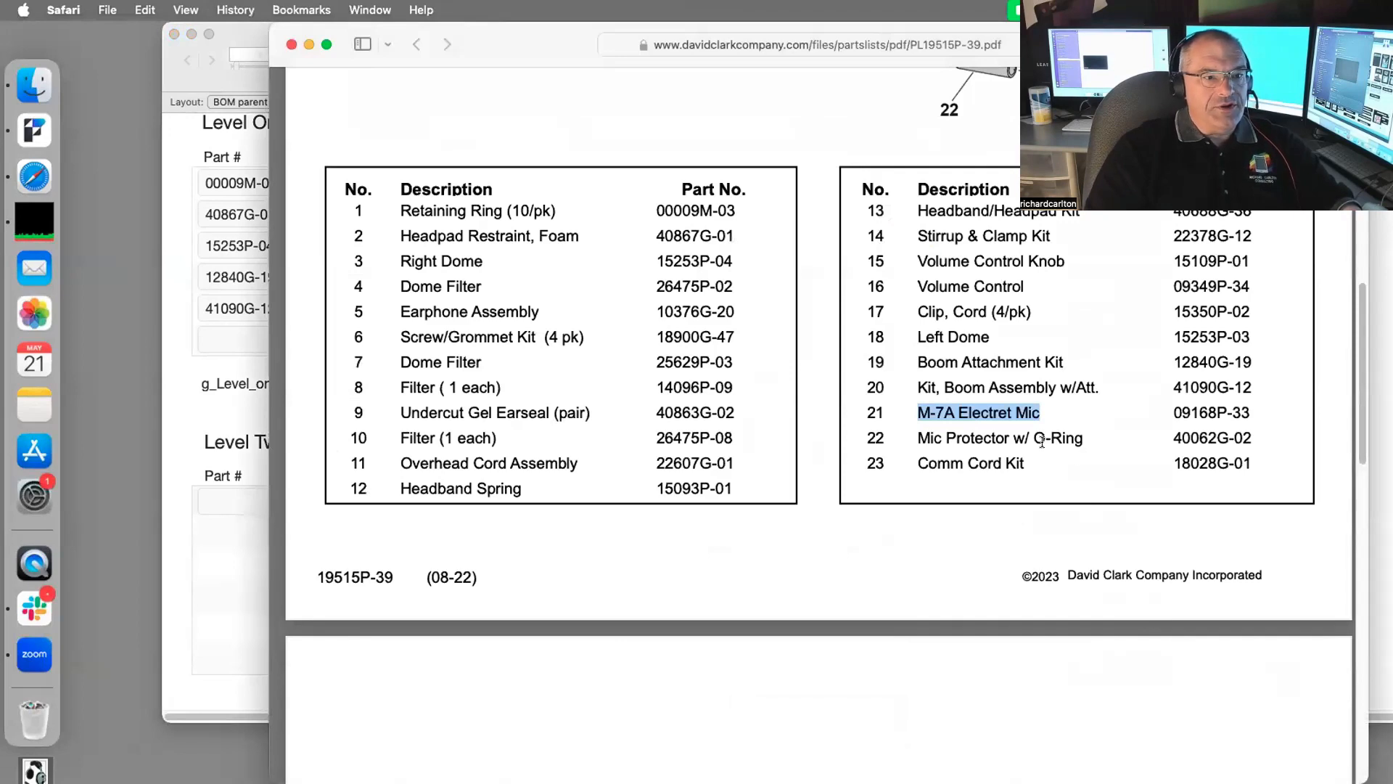
drag(1092, 443, 914, 442)
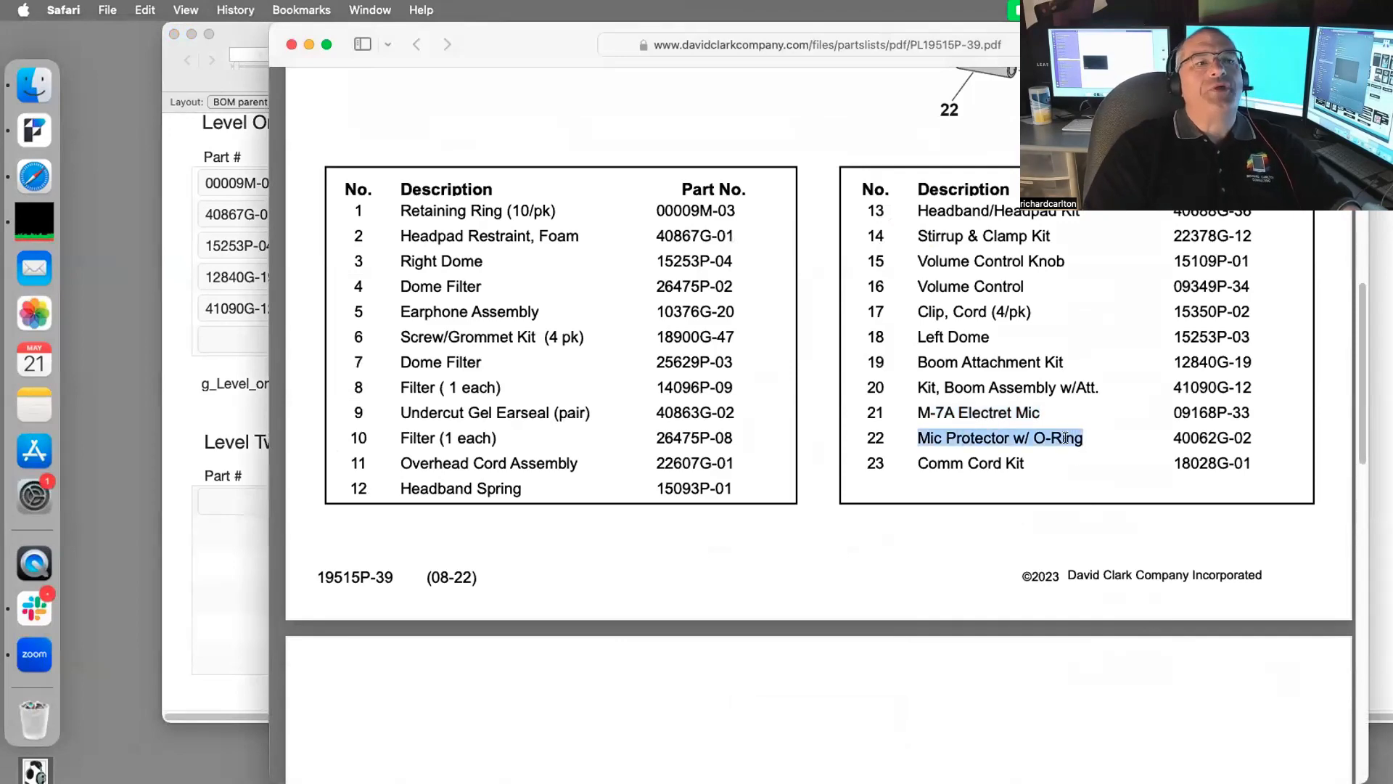
scroll(1069, 406, up, 8)
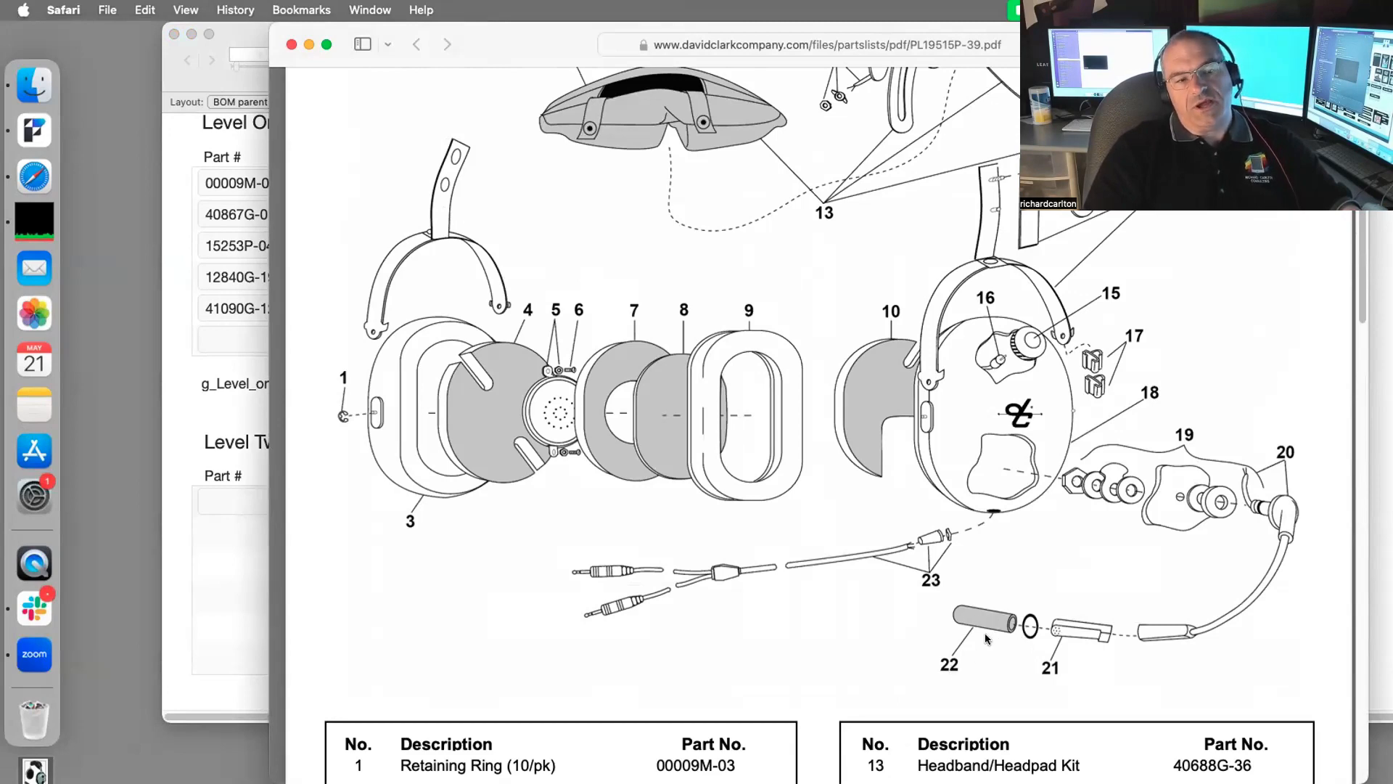
click(263, 531)
click(395, 531)
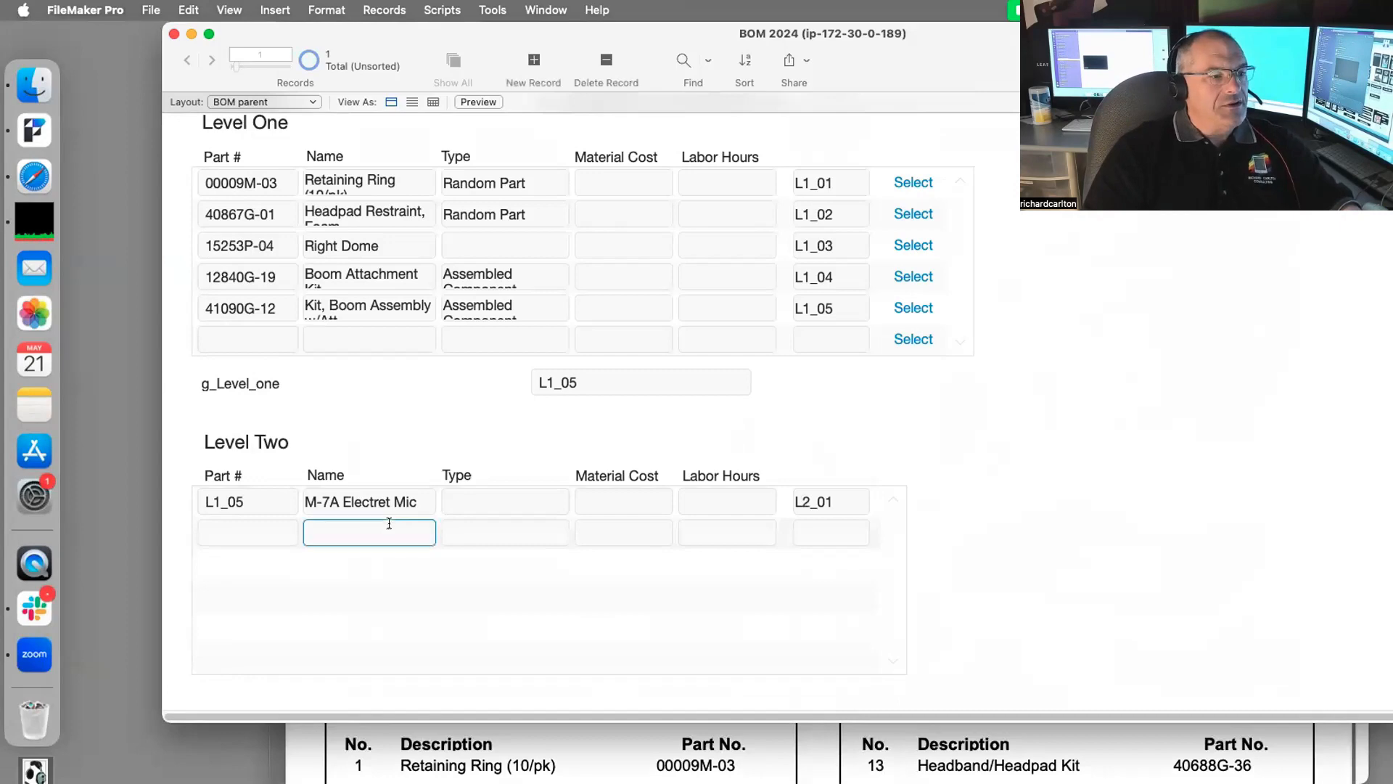
key(super+v)
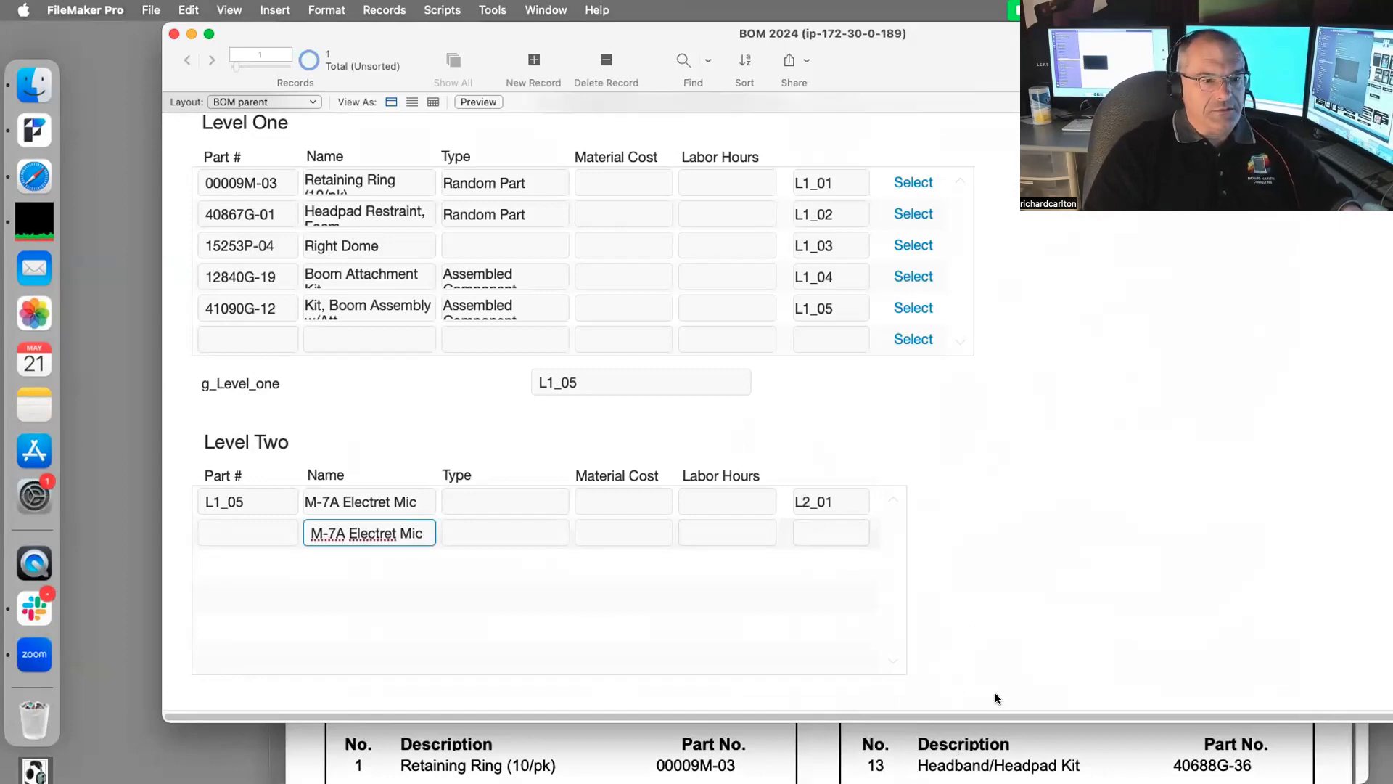
click(1000, 739)
scroll(953, 500, down, 5)
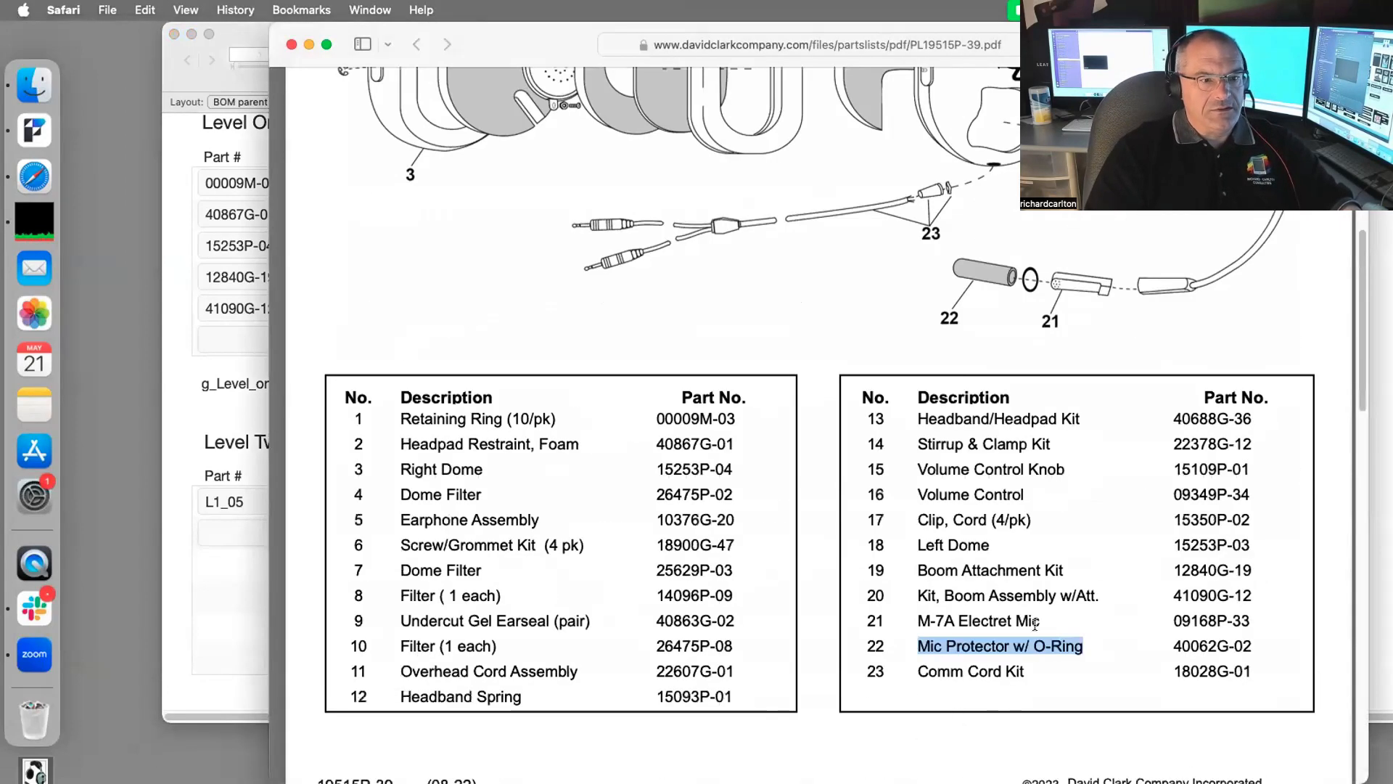
key(super+c)
click(207, 569)
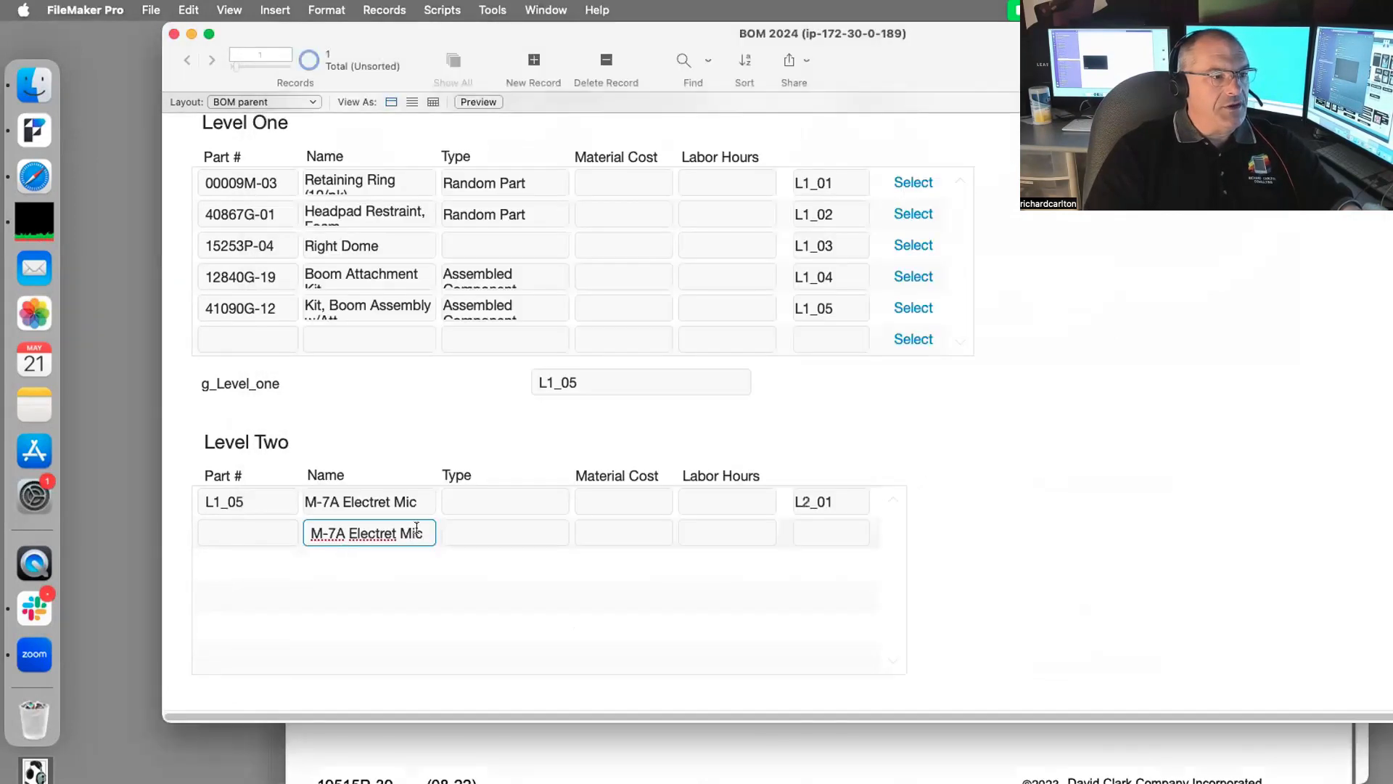
drag(417, 532, 436, 539)
key(super+a)
key(super+v)
click(982, 477)
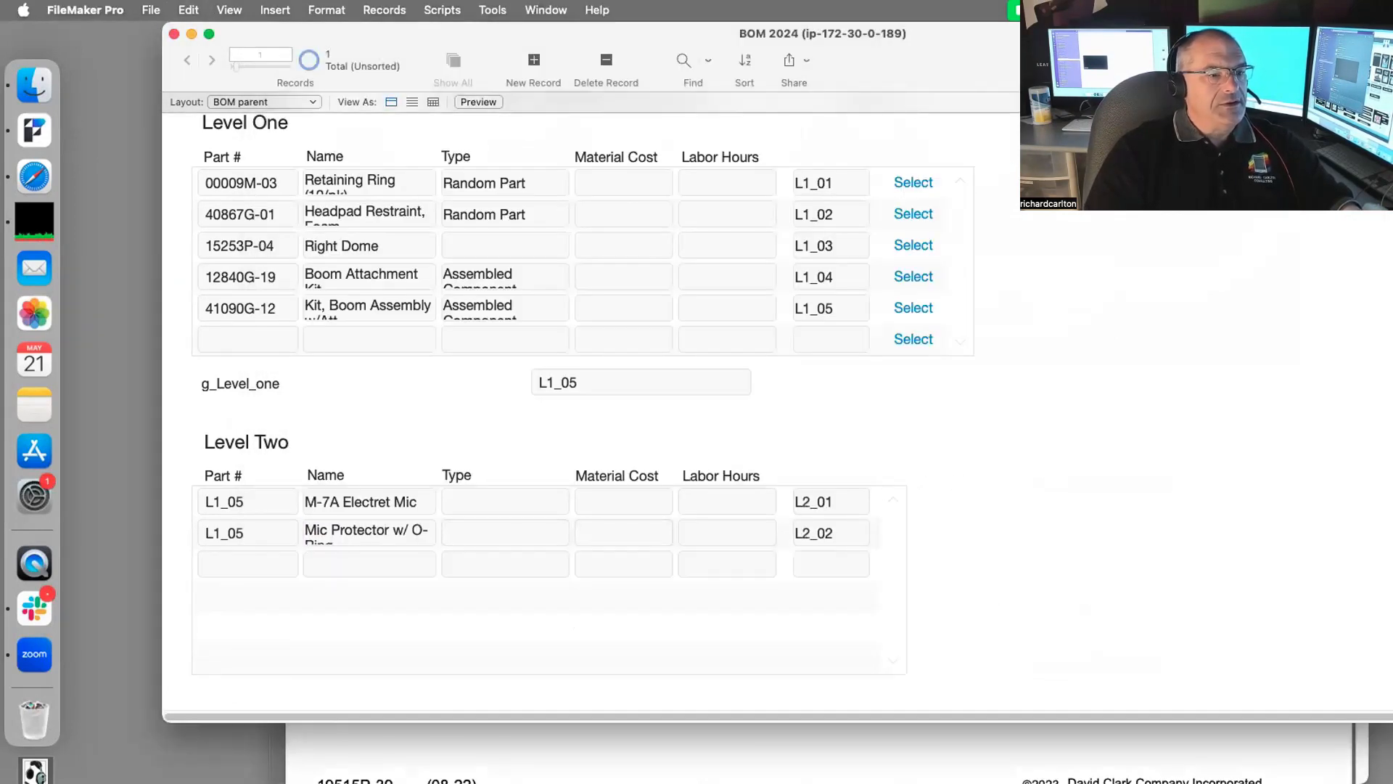
Step: Switch the BOM parent layout into Layout mode
click(864, 765)
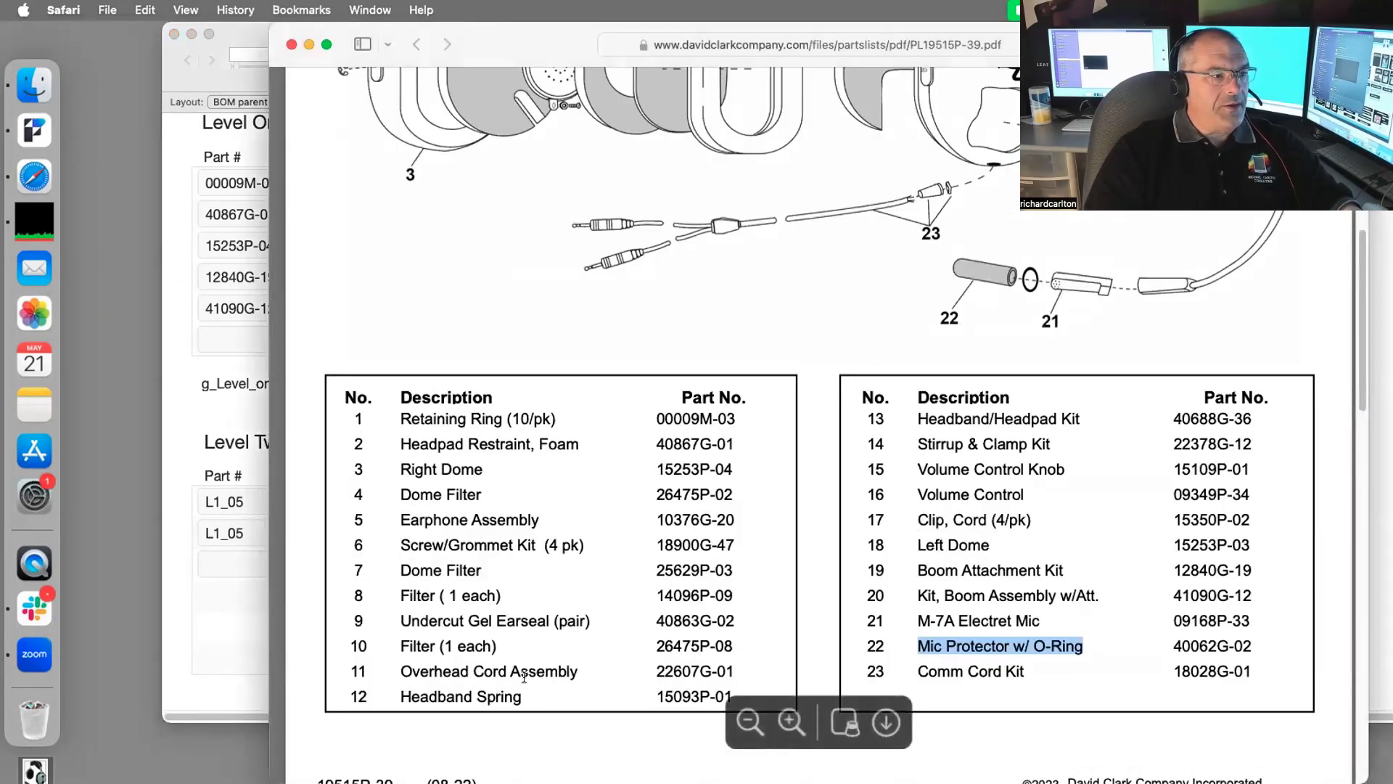
click(221, 582)
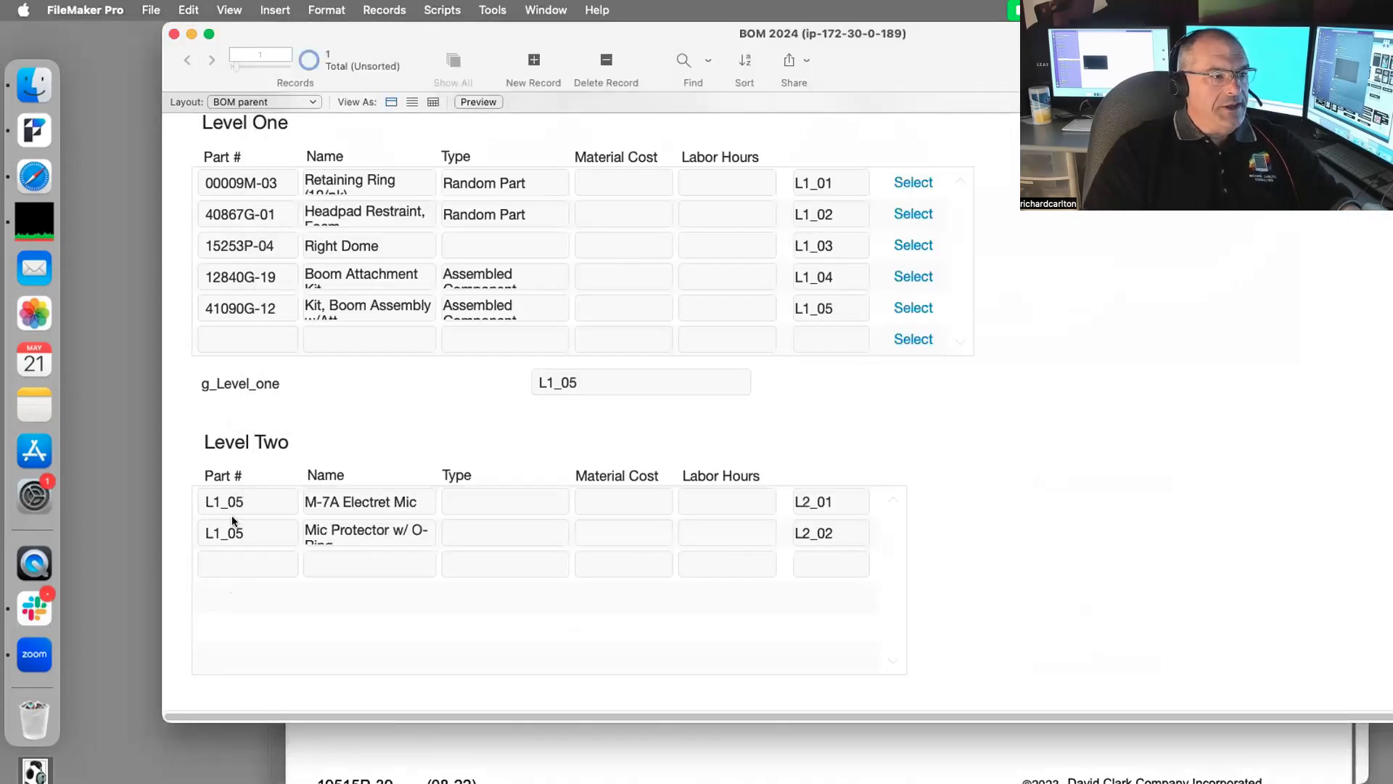
key(super+l)
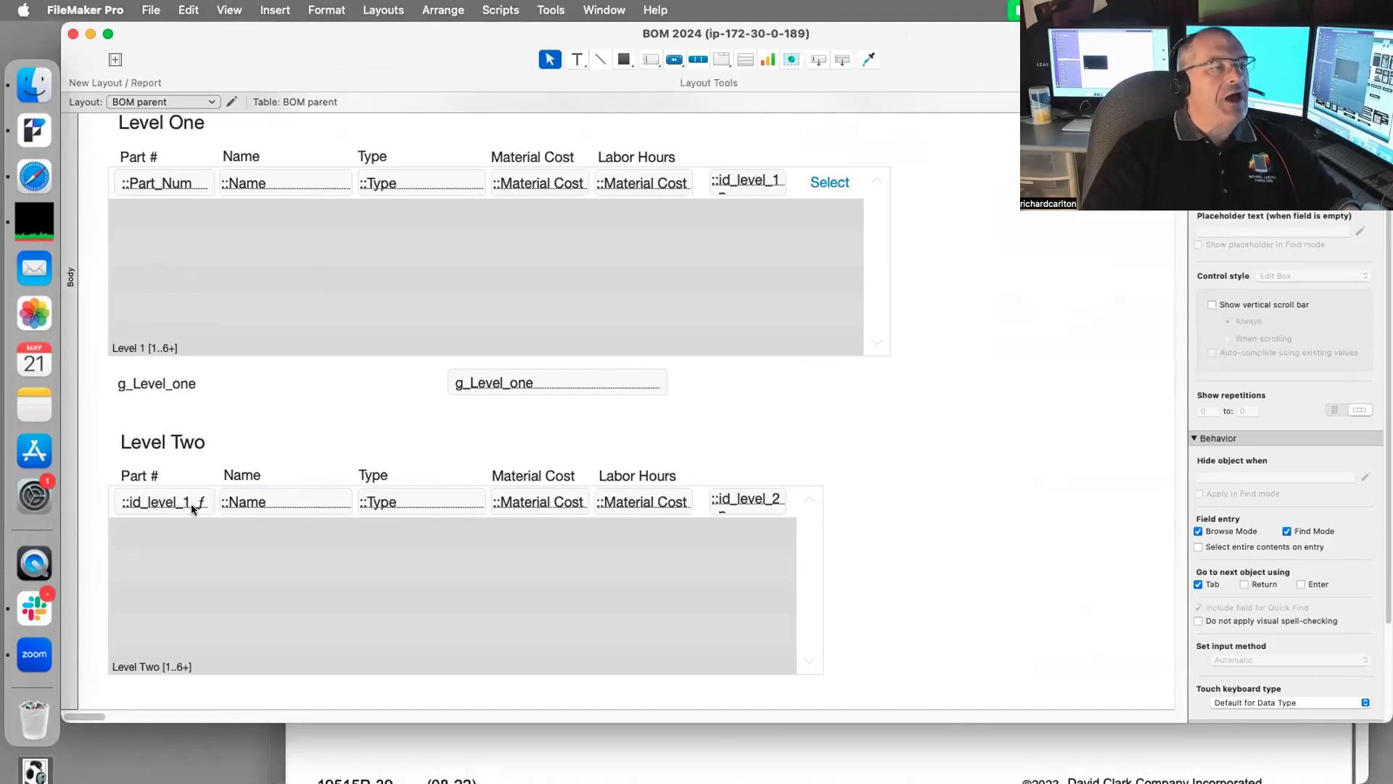
Step: Dismiss the alert and return the BOM parent layout to Browse mode
click(721, 330)
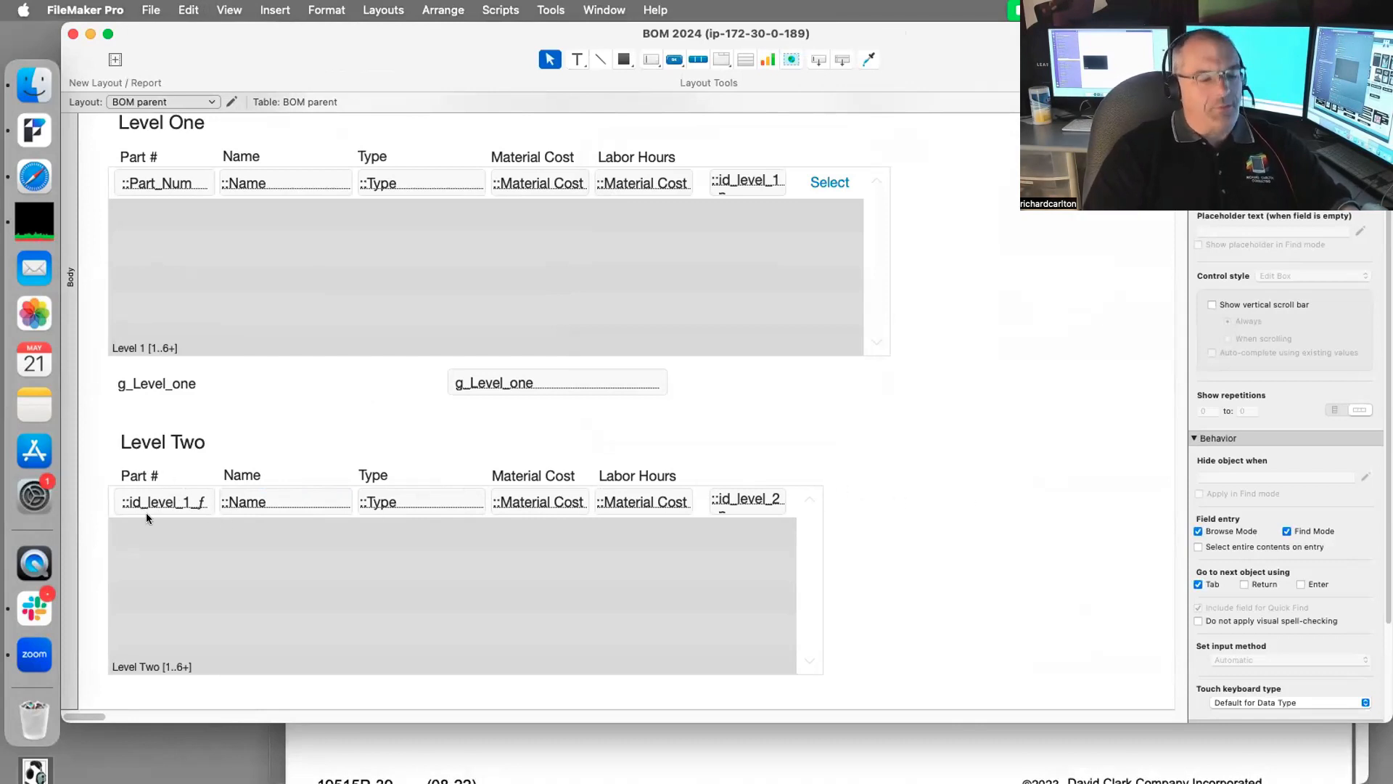
key(super+b)
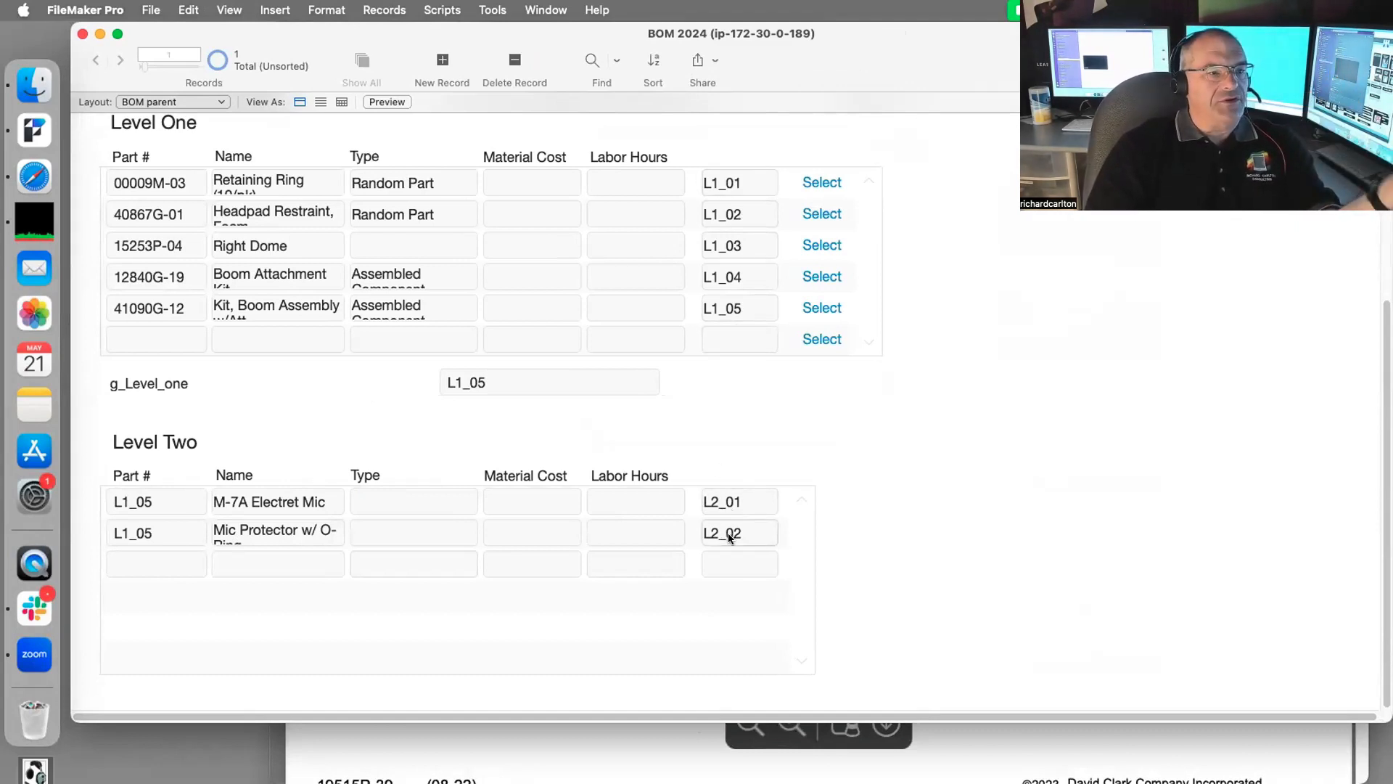
Step: Replace L1_05 with 09168P-33 in the first Level Two row's Part # field
click(1052, 752)
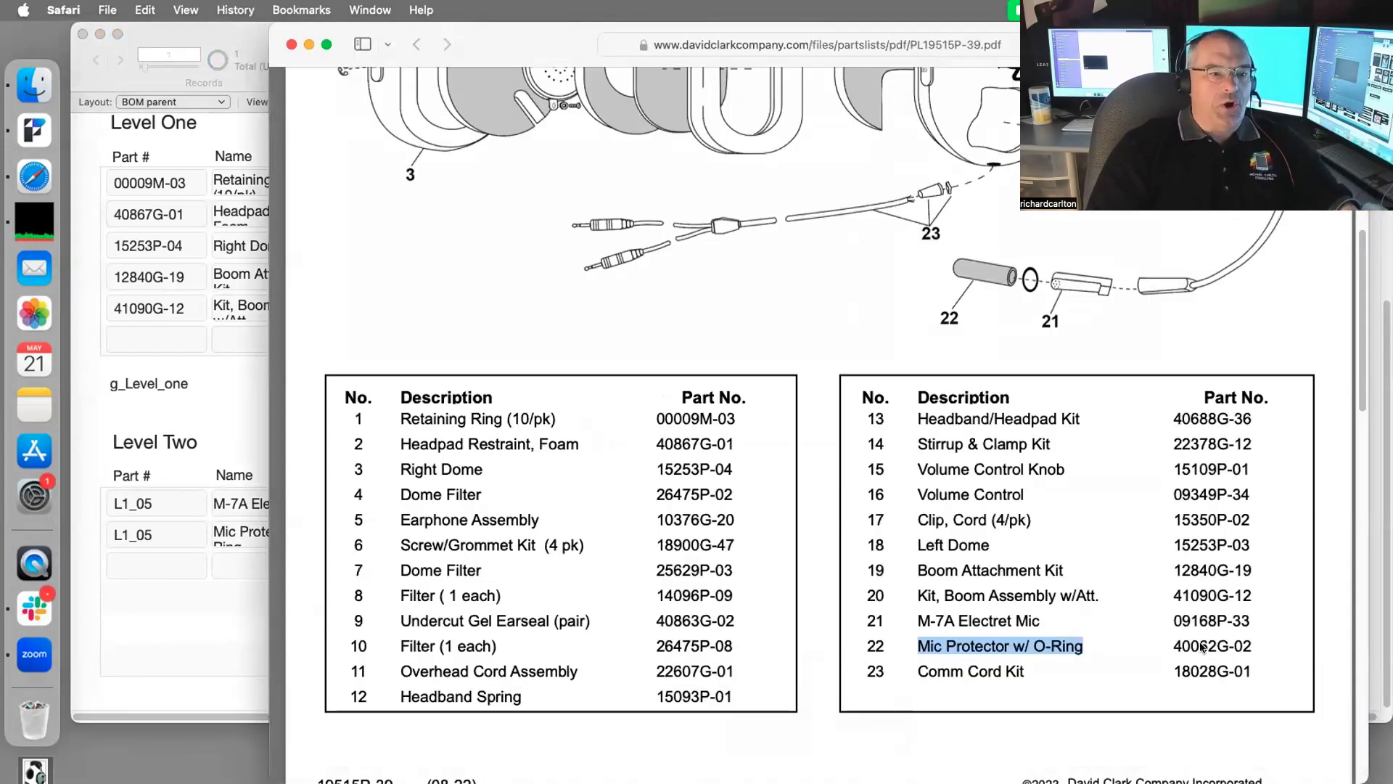
drag(1252, 620, 1169, 621)
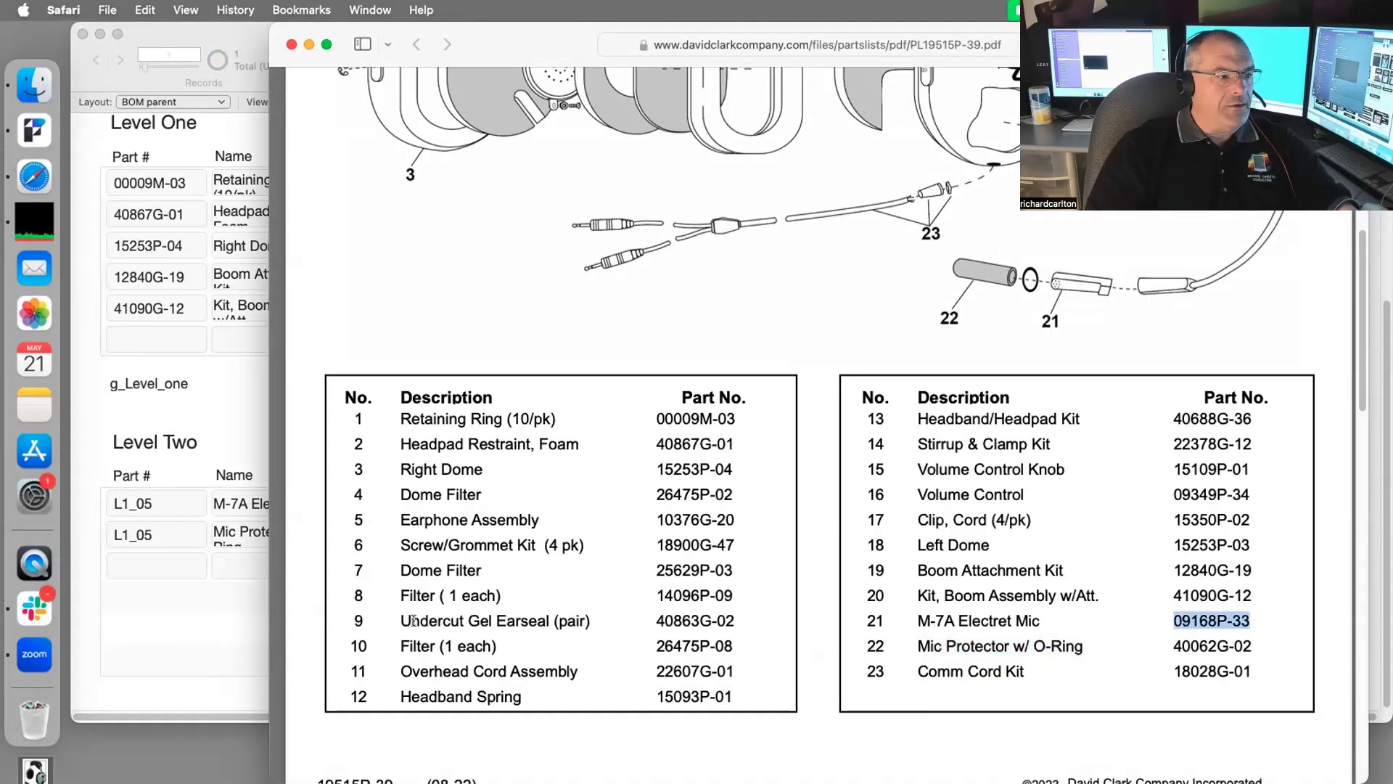
key(super+c)
click(179, 499)
double_click(177, 500)
key(super+v)
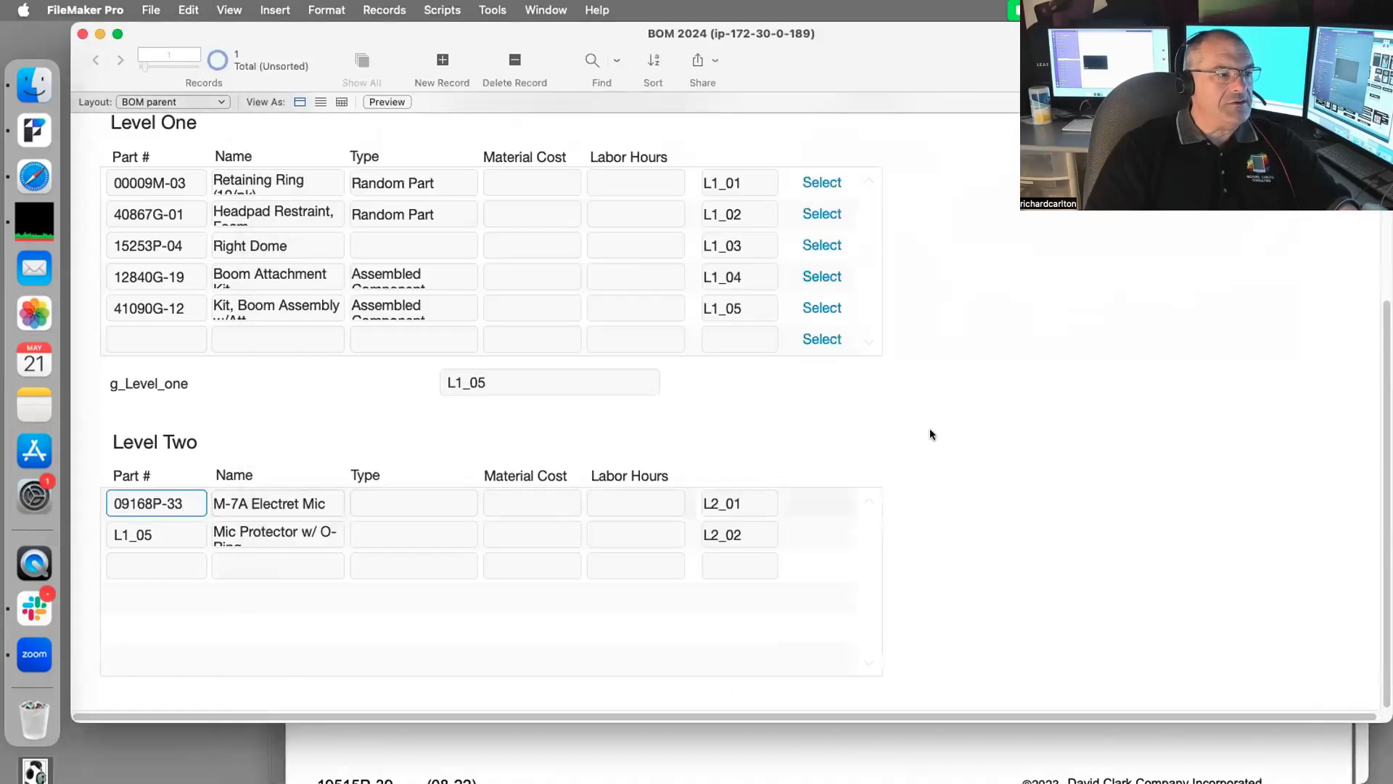
click(931, 435)
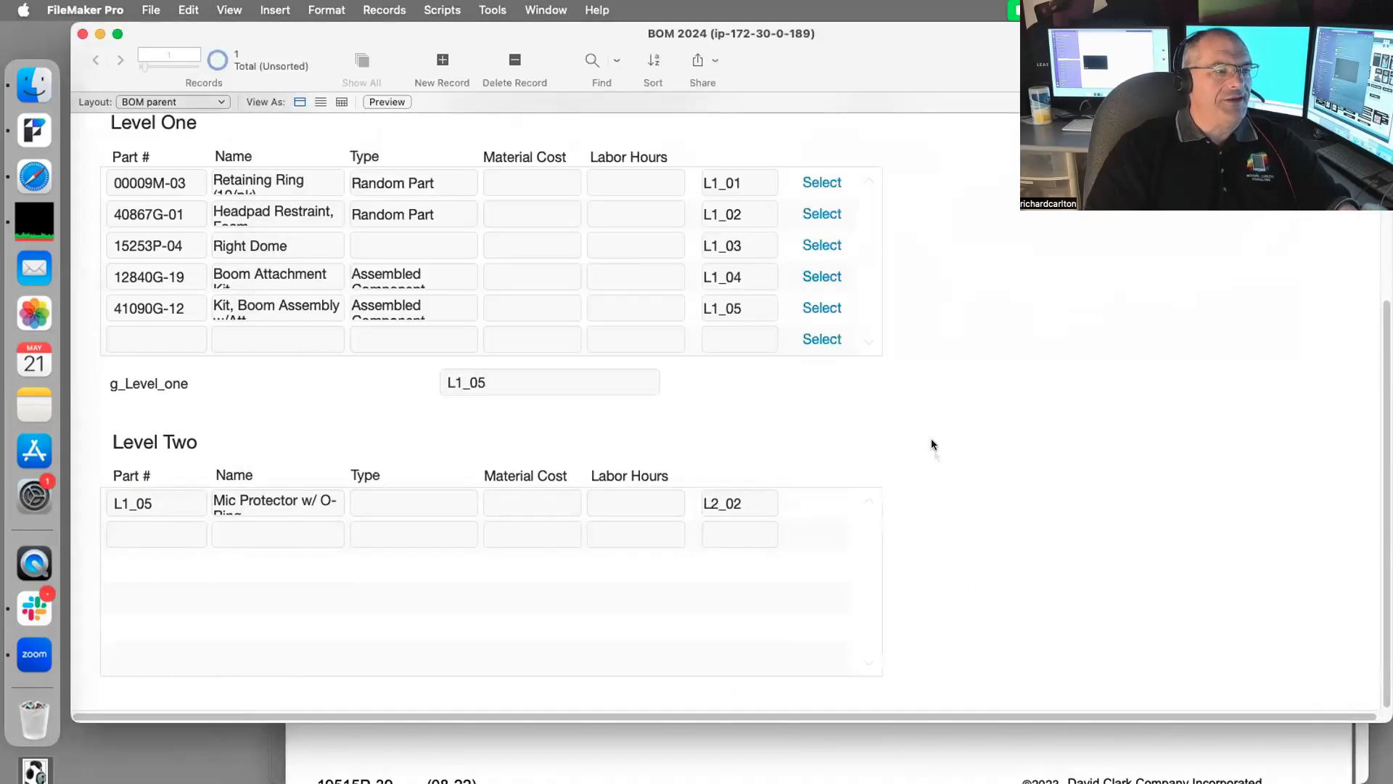
Step: Replace L1_05 with 40062G-02 in the remaining Level Two row's Part # field
click(1055, 752)
drag(1255, 645, 1162, 645)
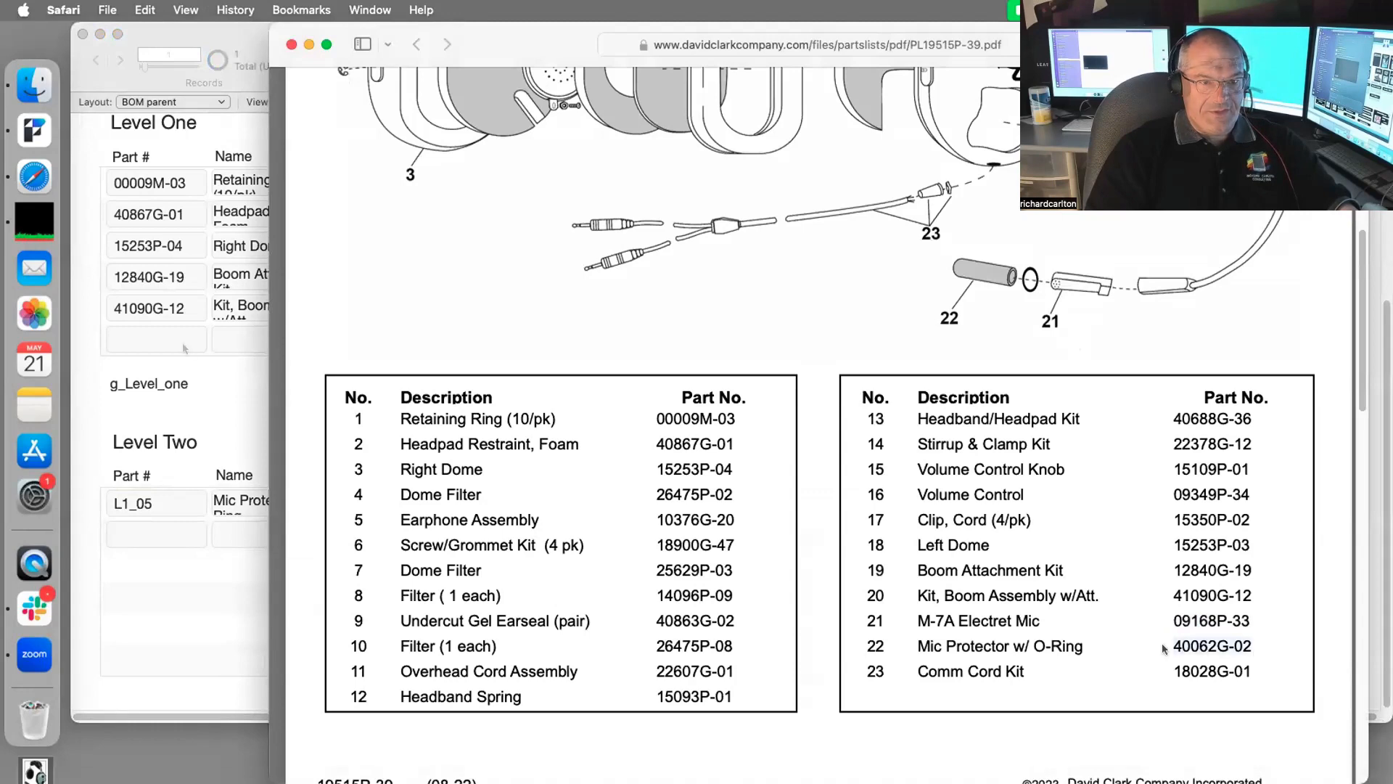
click(250, 386)
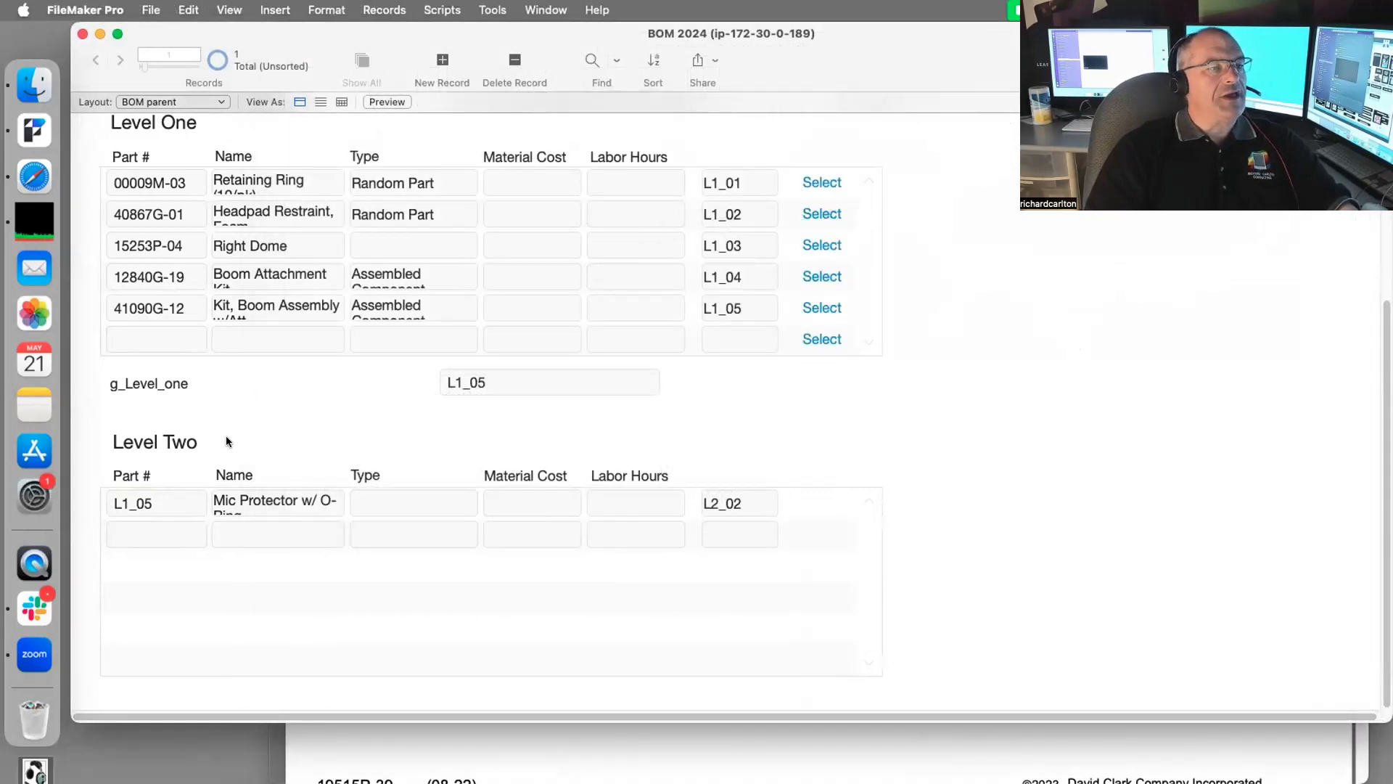
click(173, 503)
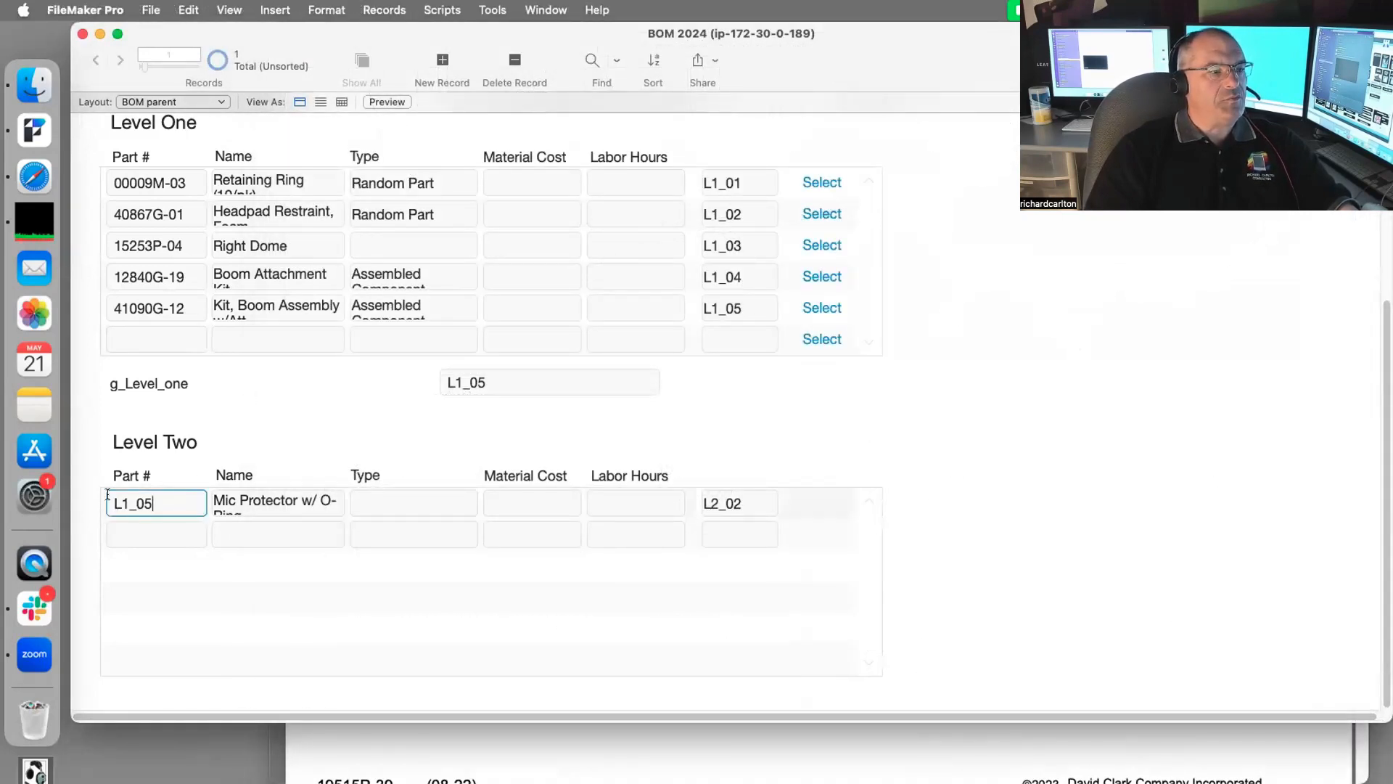
key(super+a)
key(super+v)
click(1078, 423)
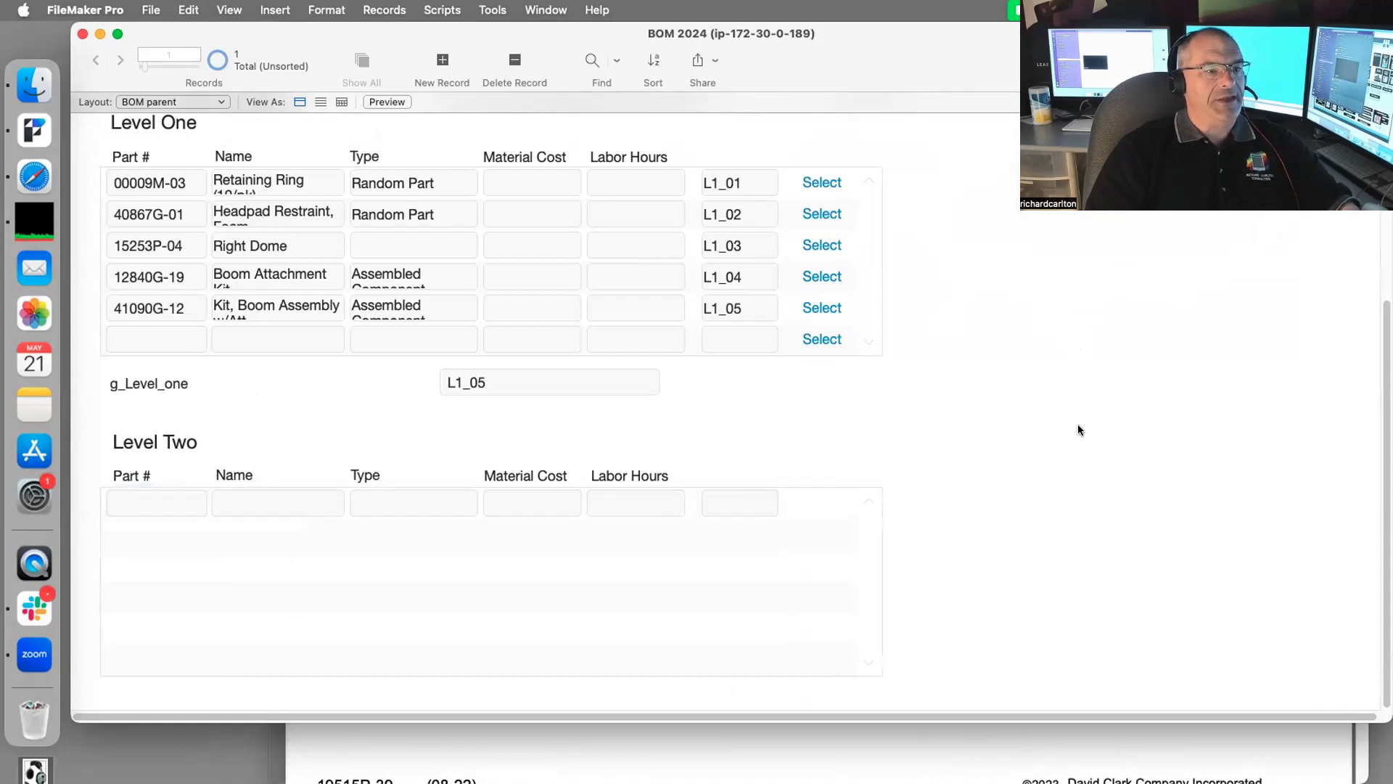
Step: Open a second BOM database window showing the Level 2 layout
click(560, 10)
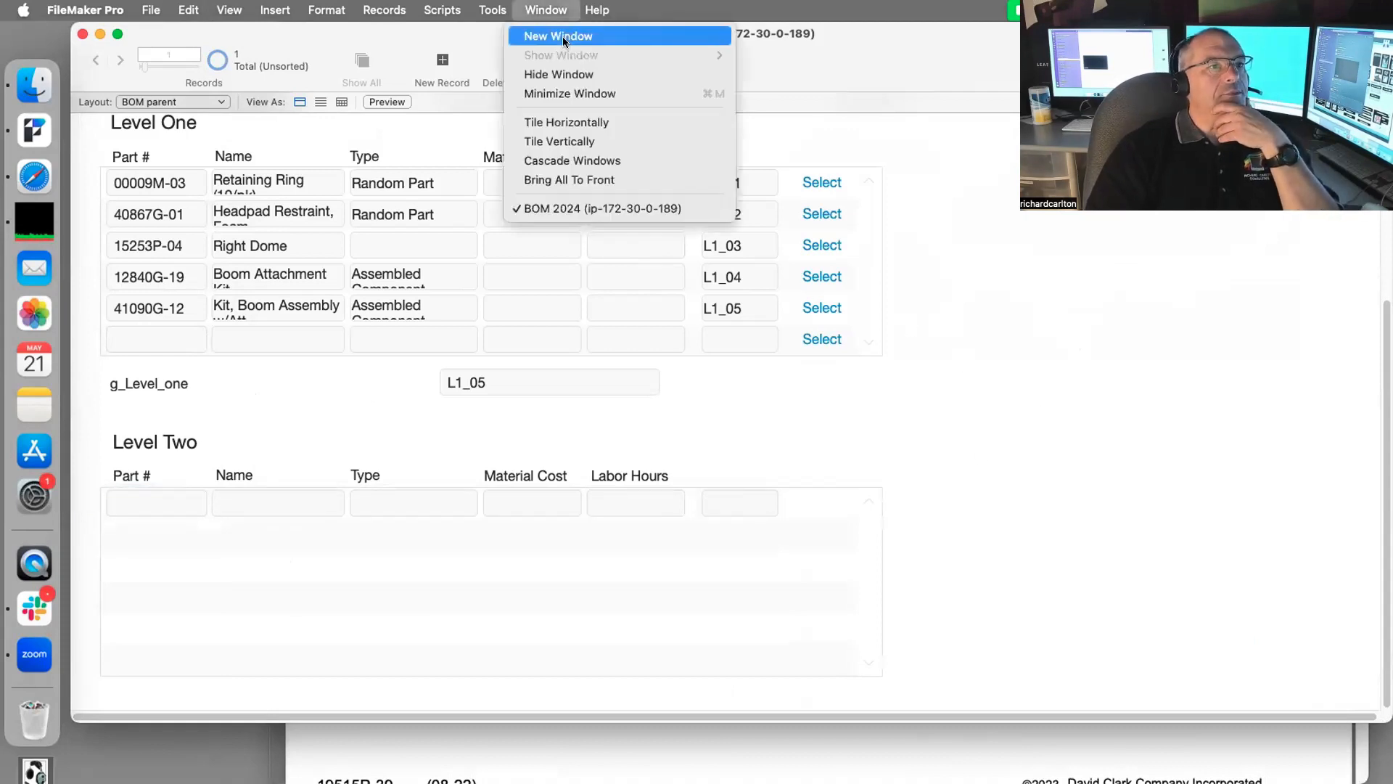
click(563, 36)
click(189, 122)
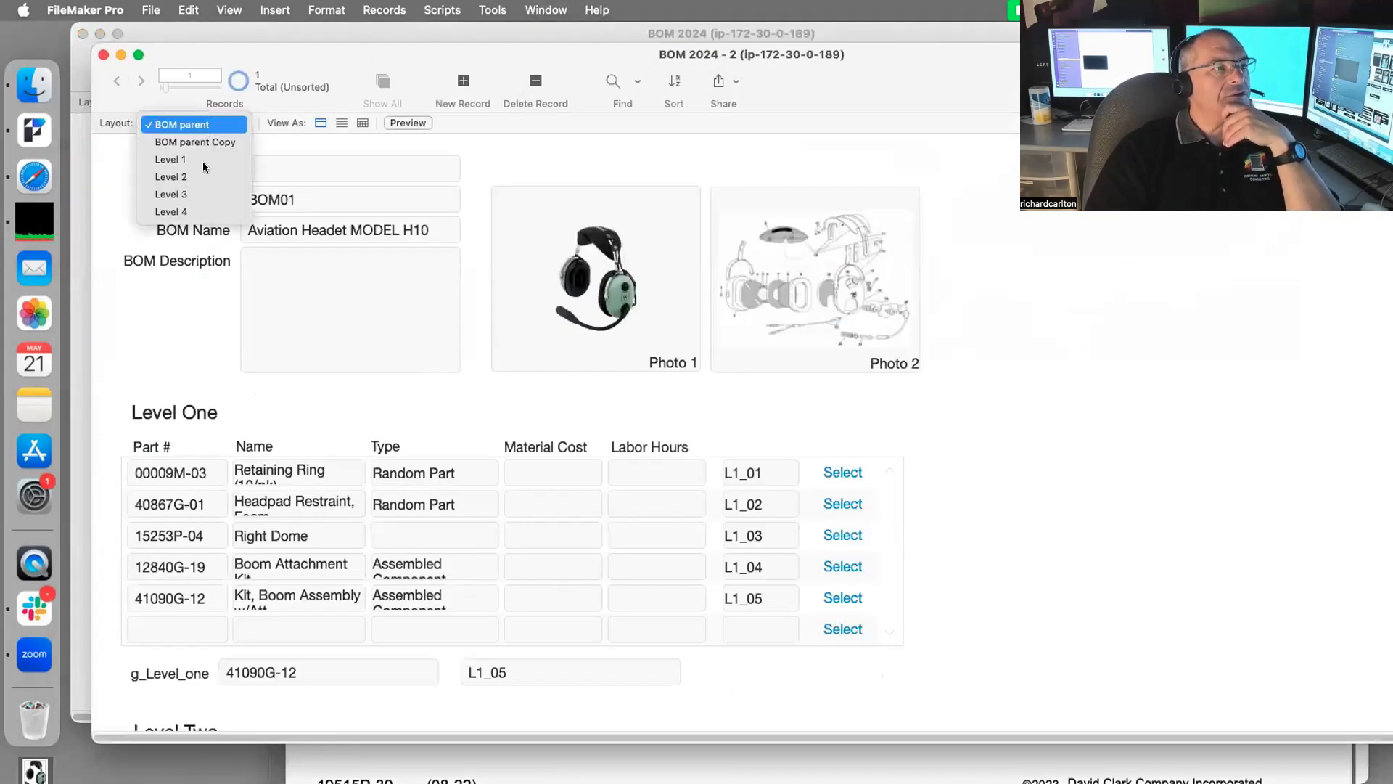
click(234, 187)
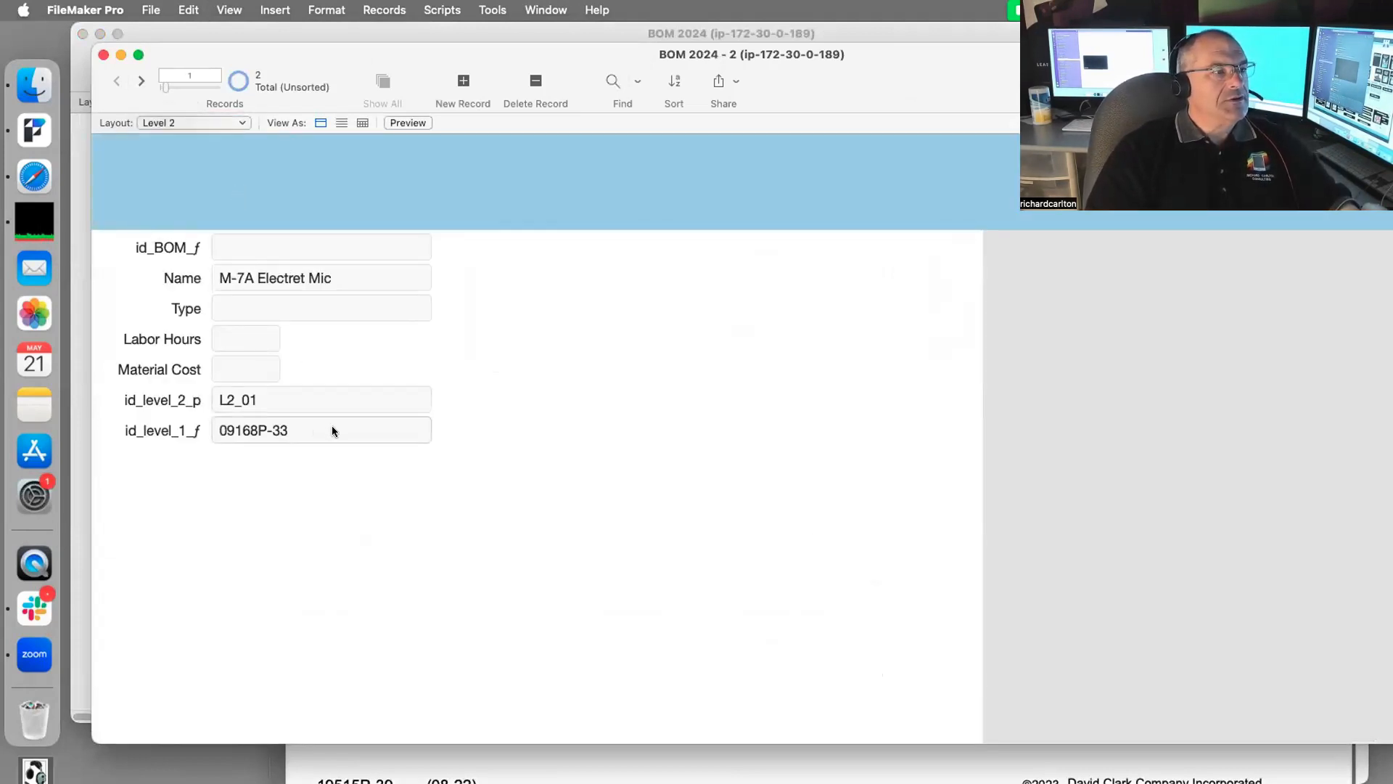
Step: Add a Part_Num field below id_level_1_f on the Level 2 layout and return to Browse mode
key(super+l)
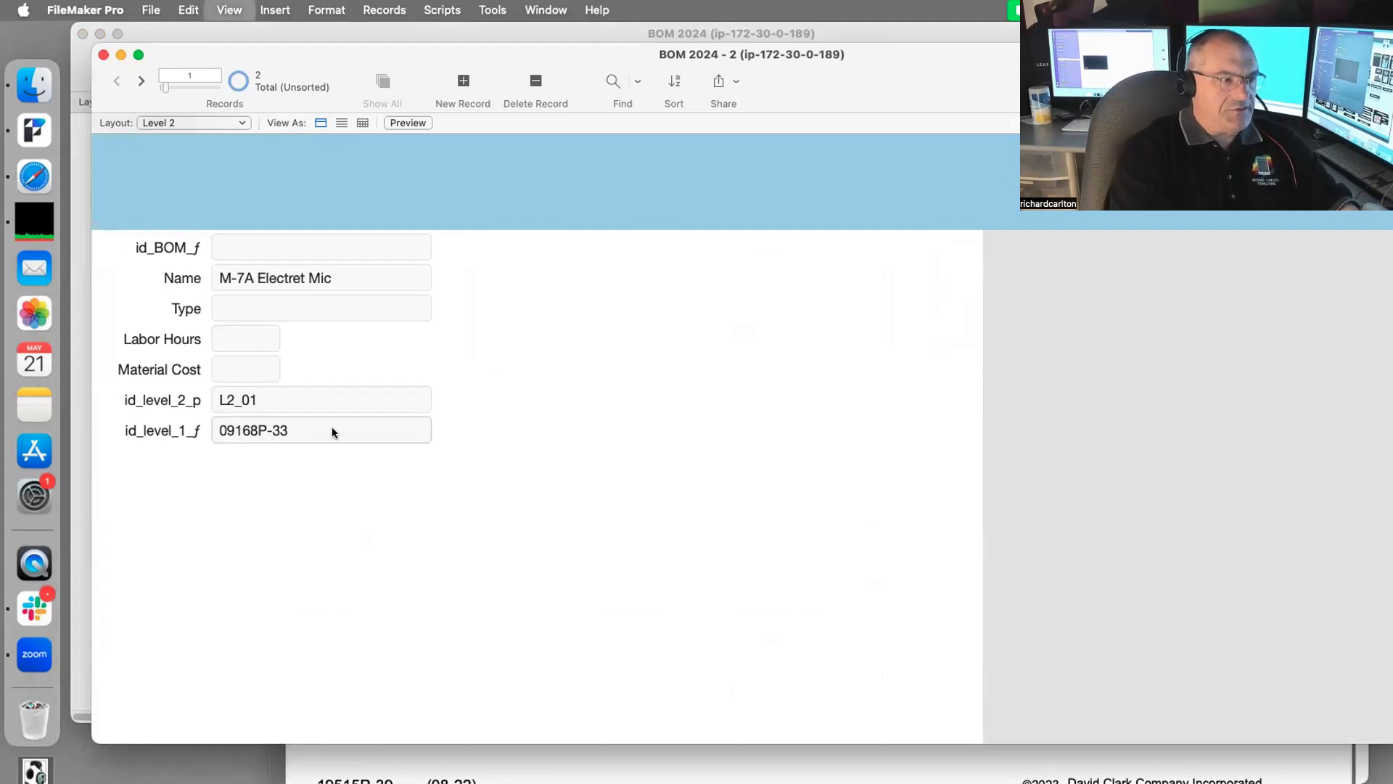
click(316, 432)
drag(316, 430, 320, 468)
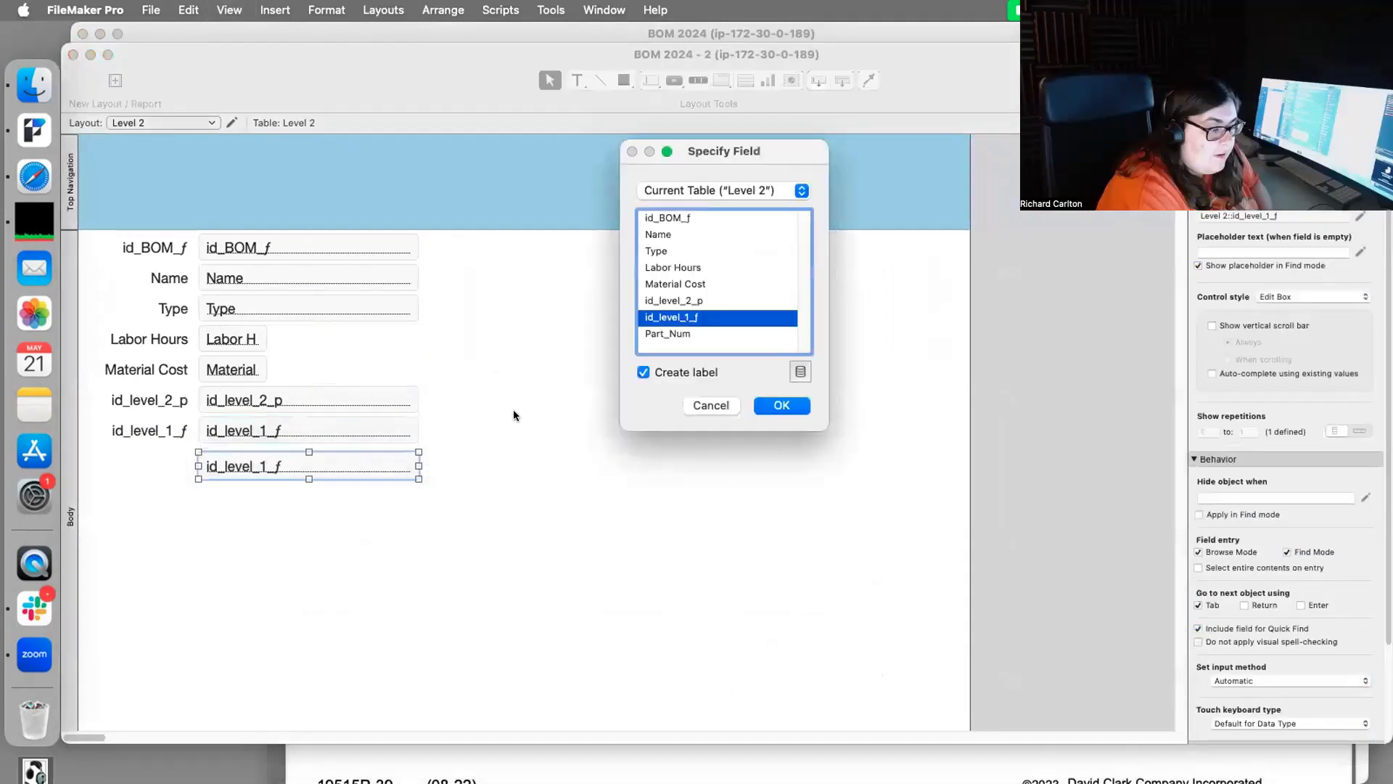
double_click(695, 335)
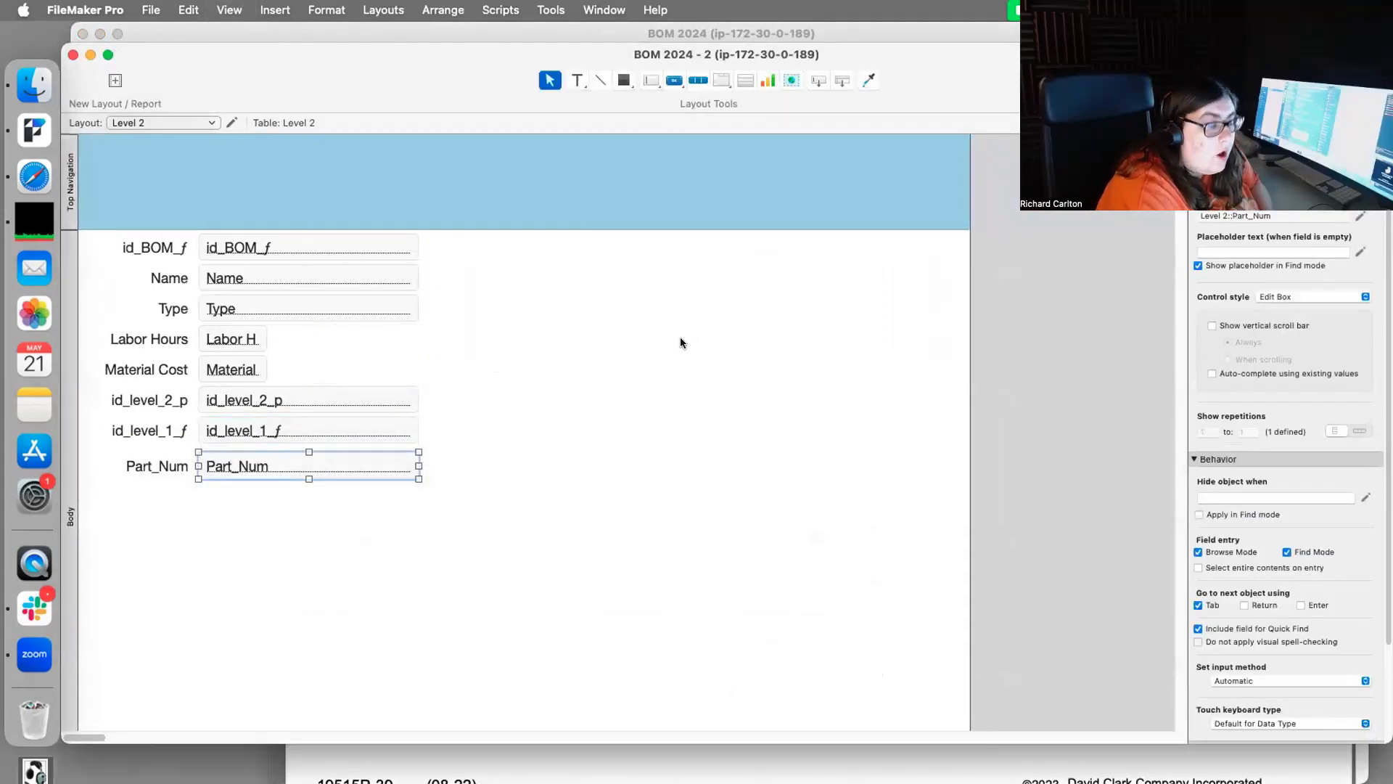
key(super+b)
drag(294, 437, 146, 434)
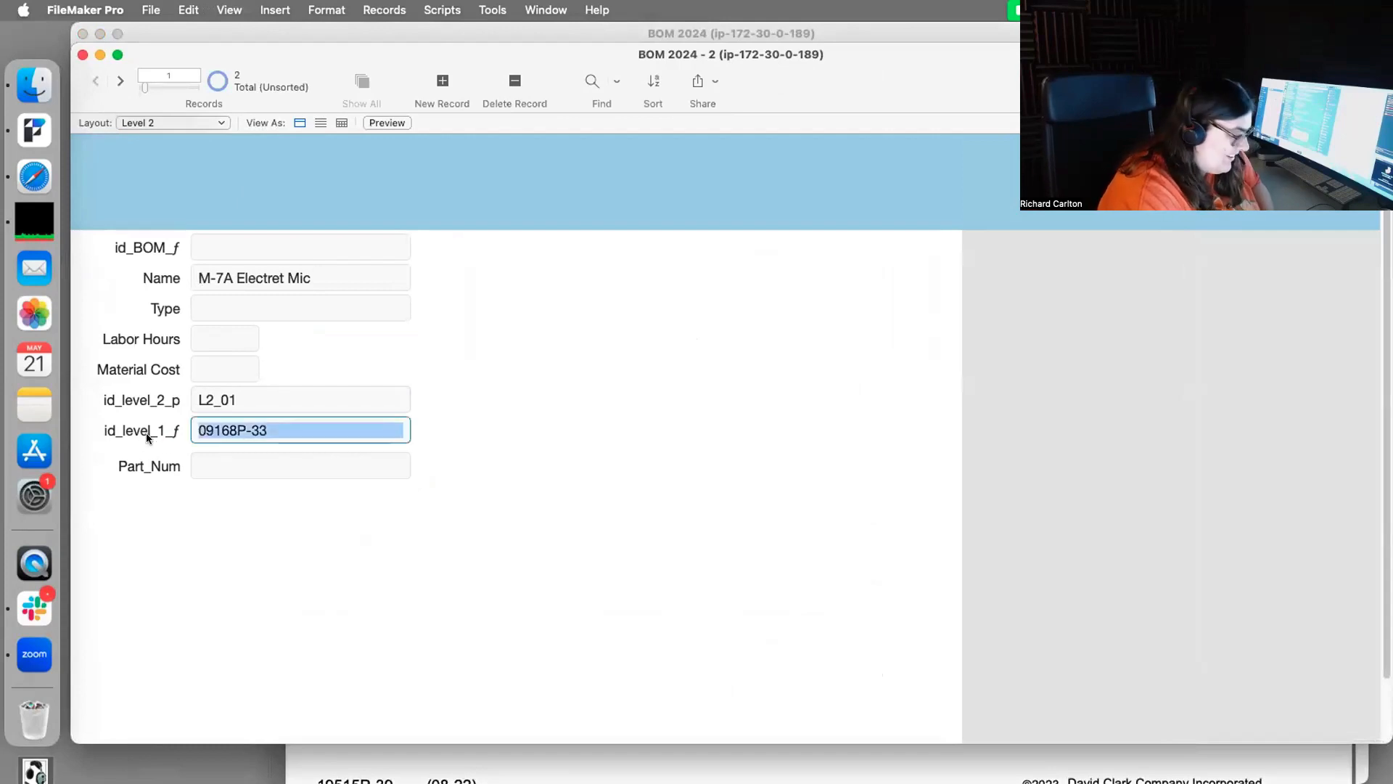
Step: Move 09168P-33 from id_level_1_f into Part_Num for the M-7A Electret Mic record
key(super+x)
click(249, 467)
key(super+v)
click(187, 177)
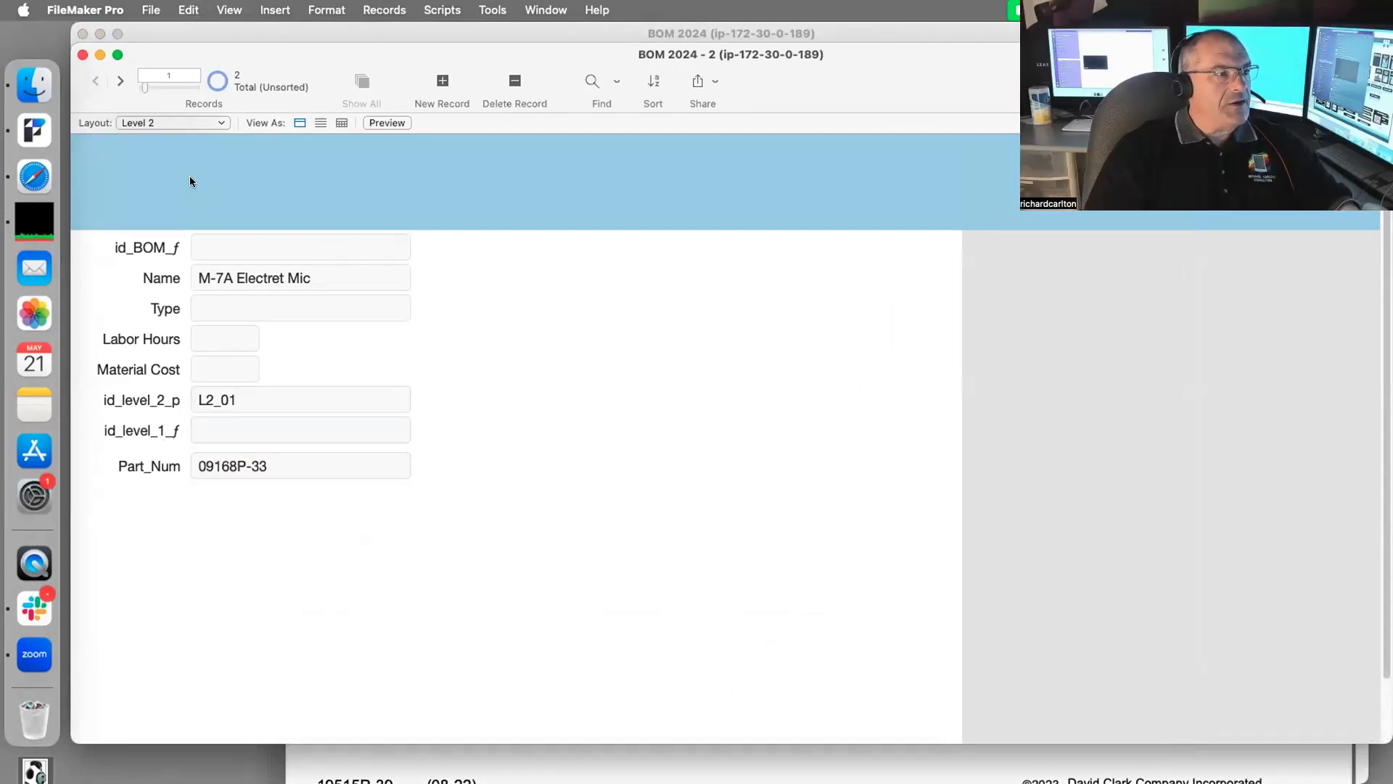
Step: Move 40062G-02 from id_level_1_f into Part_Num for the Mic Protector w/ O-Ring record
click(121, 81)
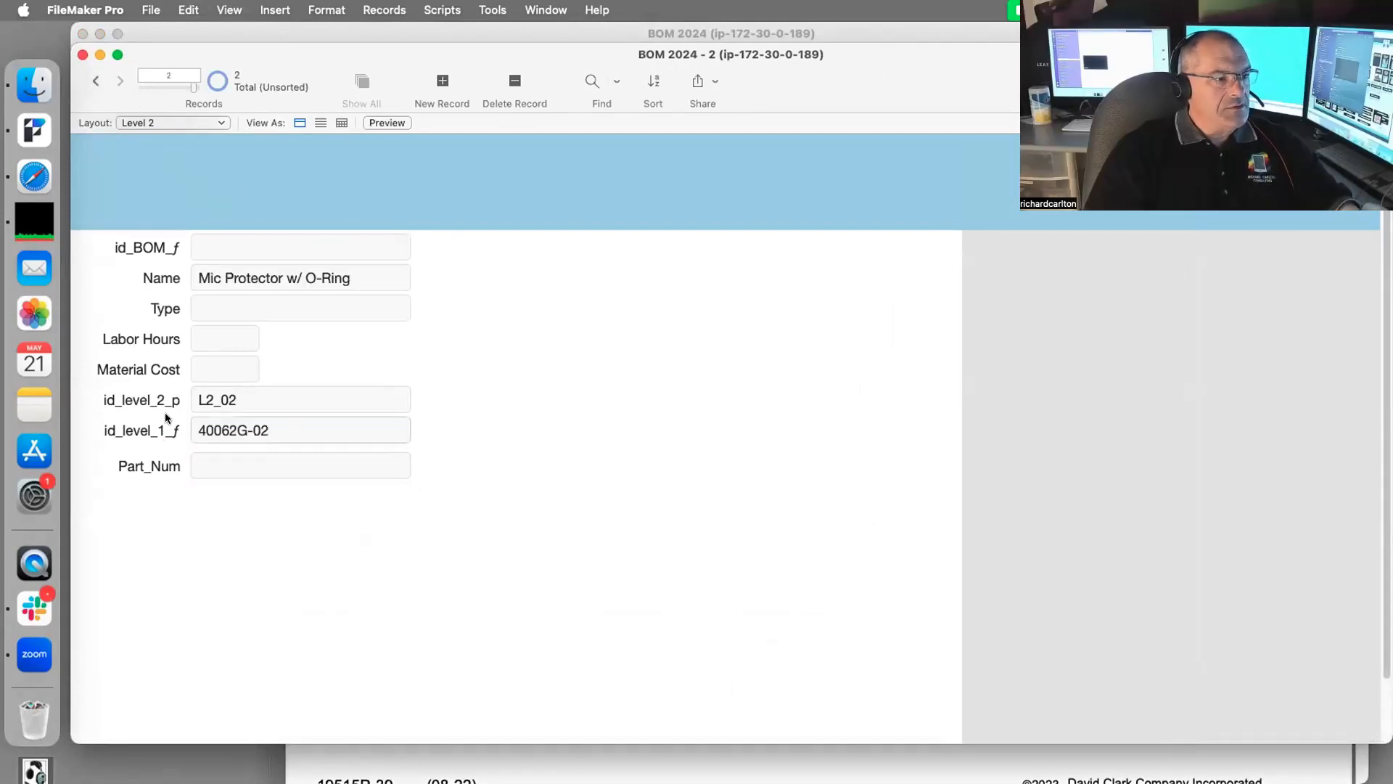
click(312, 430)
drag(301, 430, 179, 428)
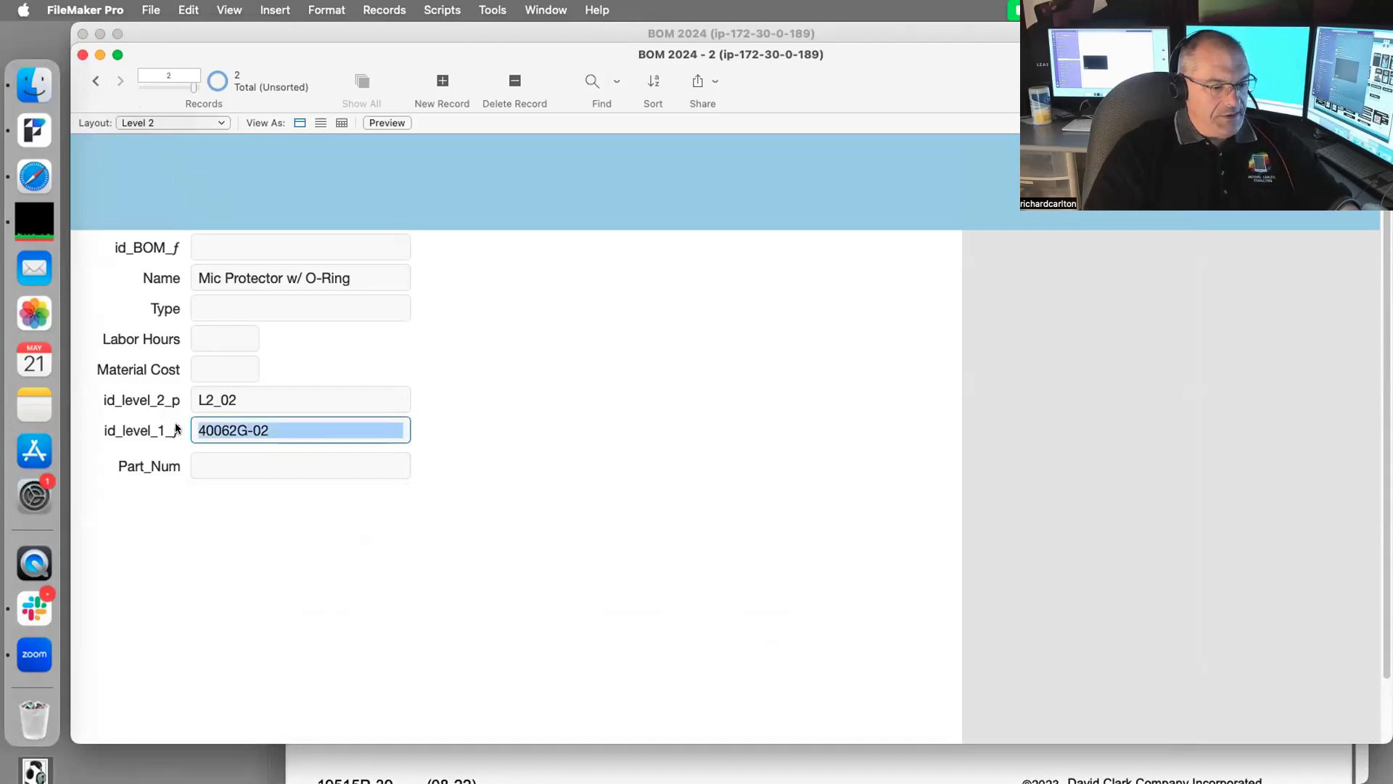
key(super+x)
click(216, 460)
key(super+v)
click(276, 511)
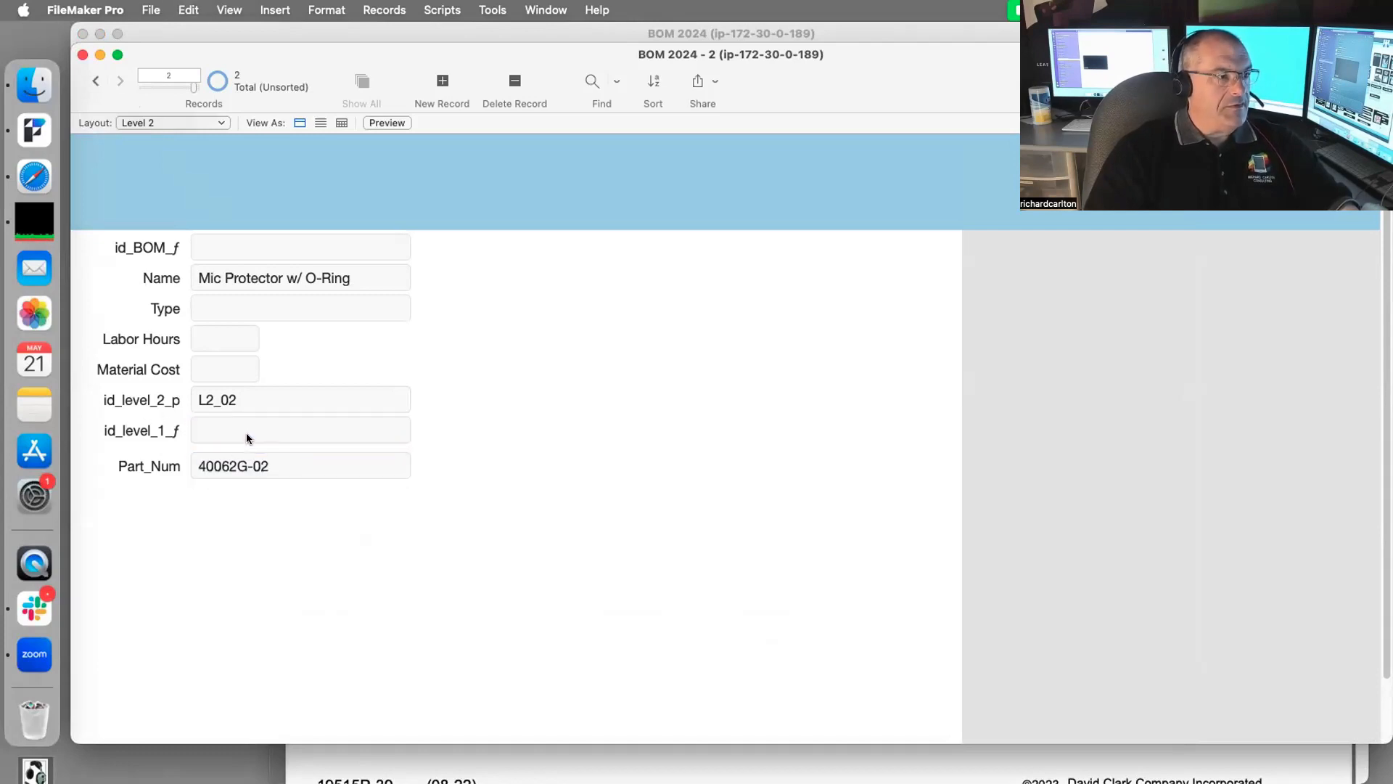
Step: Set id_level_1_f to L1_05 on both Level 2 records, then return to the BOM 2024 window
click(228, 429)
drag(300, 61, 347, 49)
text(L)
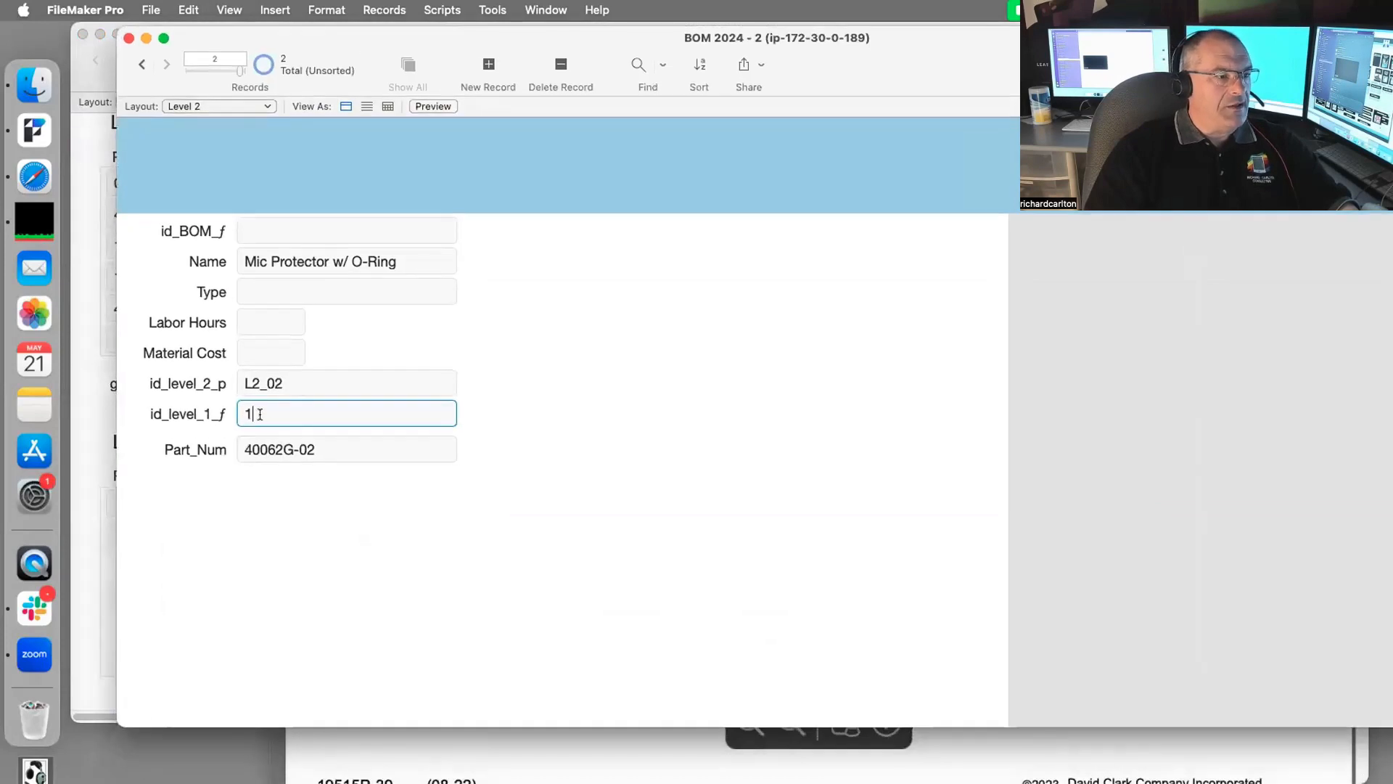
text(1_05)
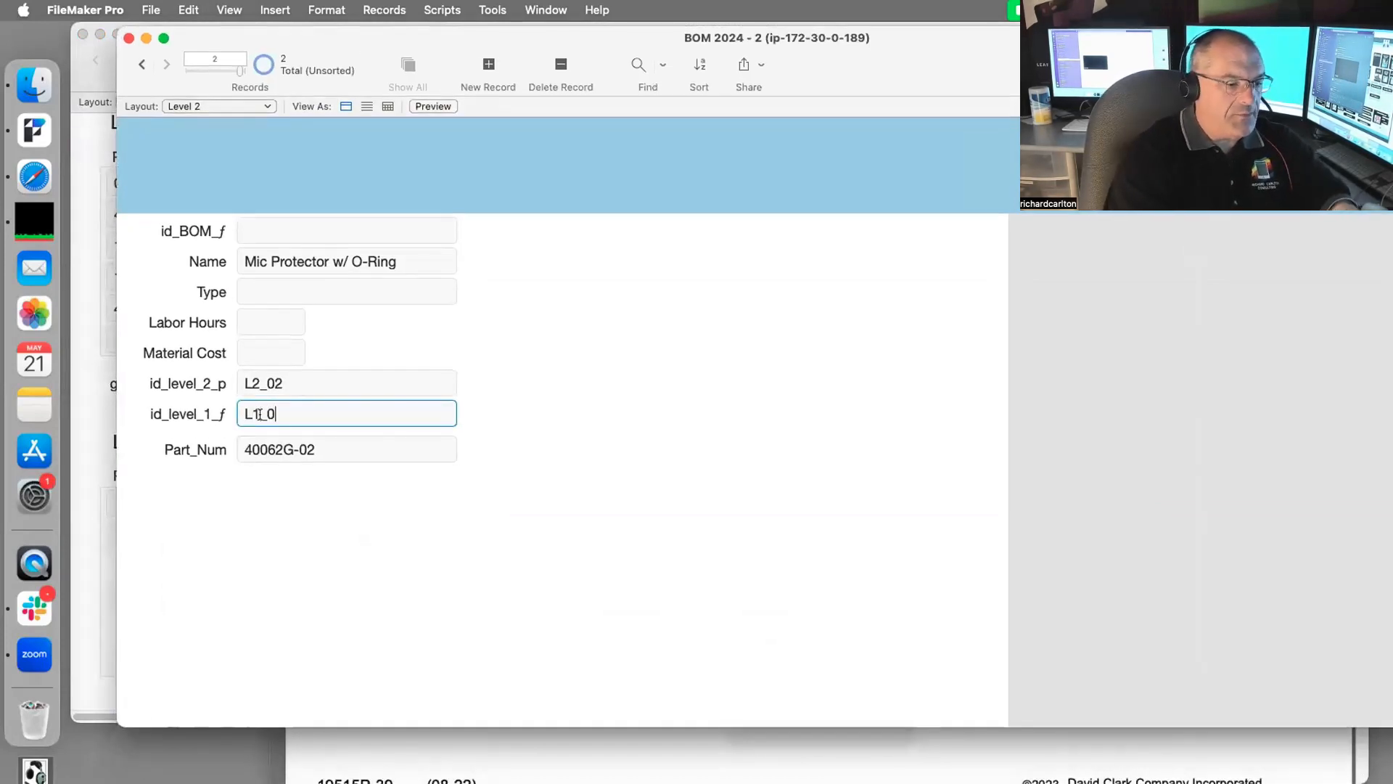
key(super+a)
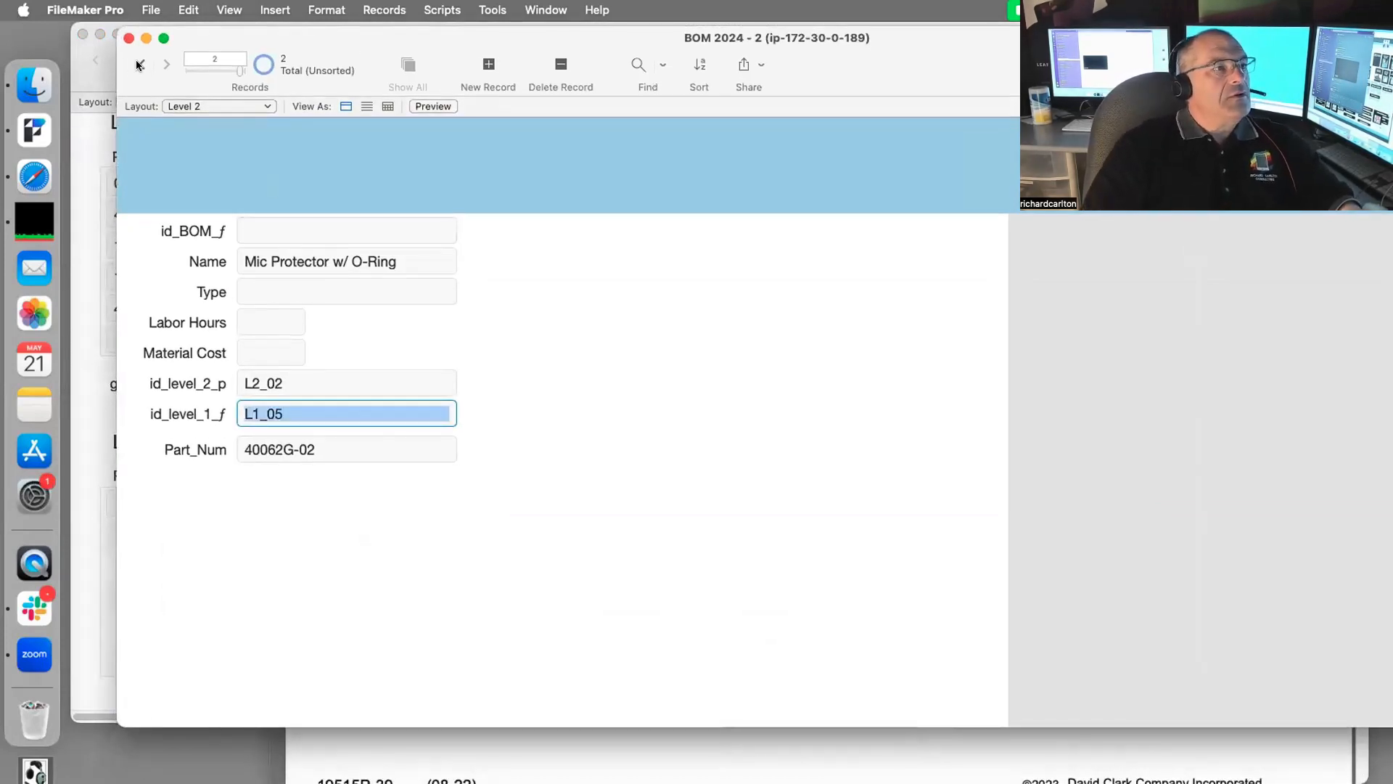
key(super+Up)
key(super+v)
click(372, 163)
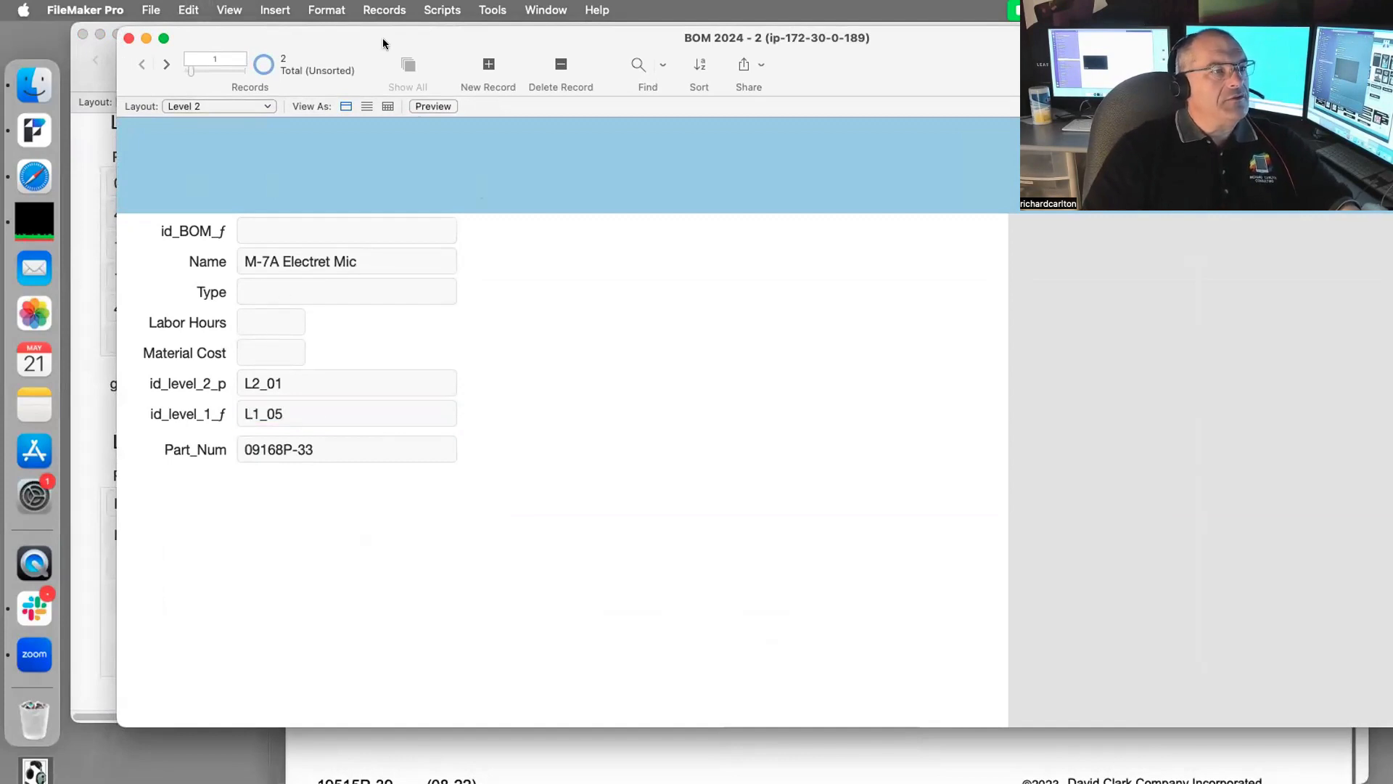
drag(377, 41, 1392, 747)
click(1264, 451)
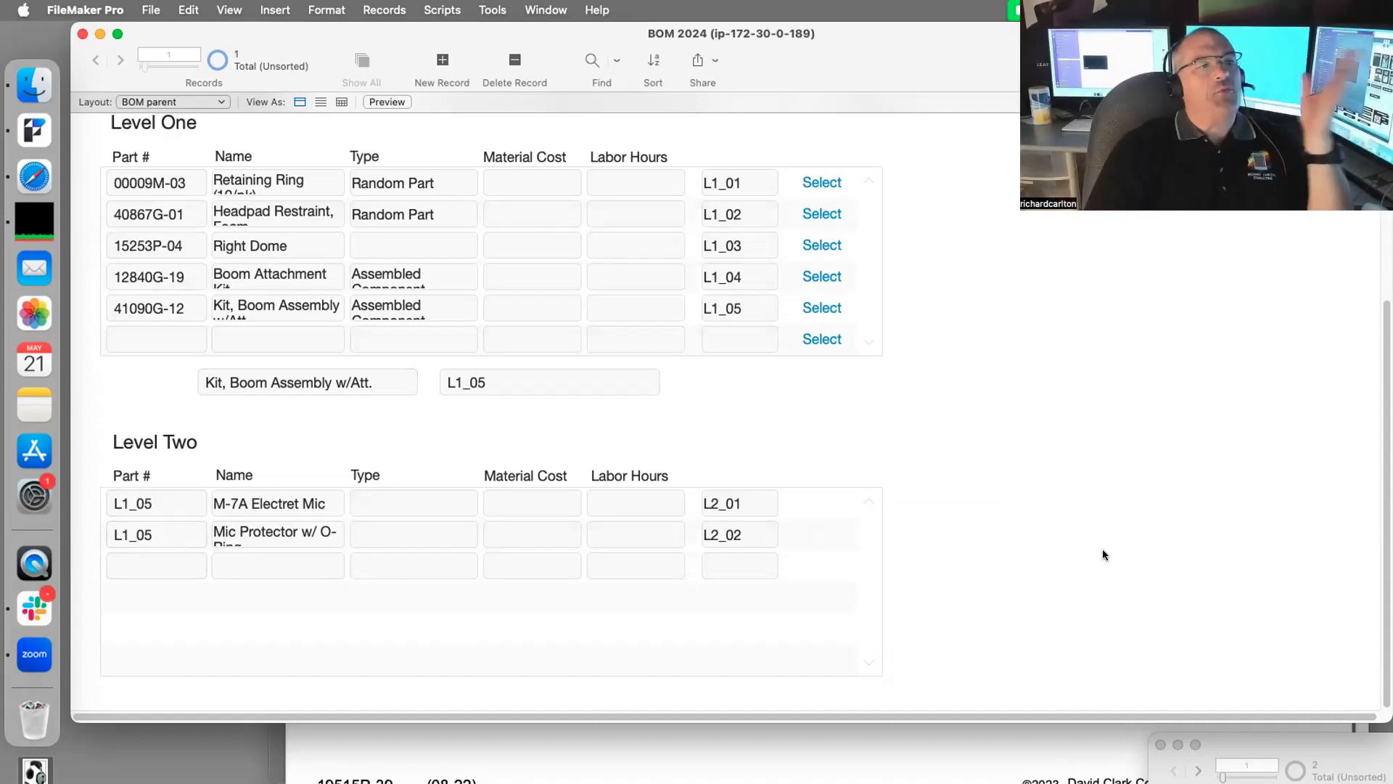
Step: Enter material costs 5.55 and 4.95 for the two Level Two parts, then open the relationships graph
scroll(1080, 485, up, 3)
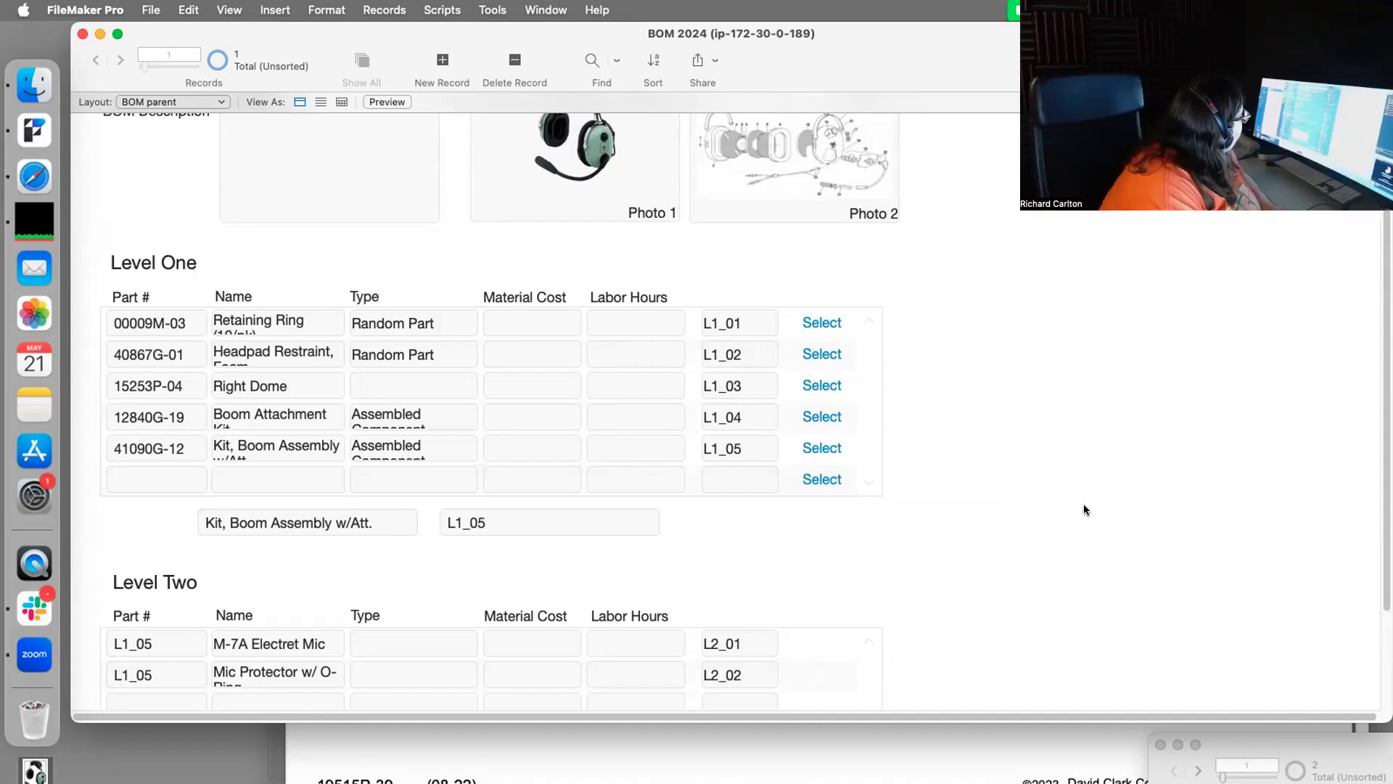
click(538, 647)
text(5.)
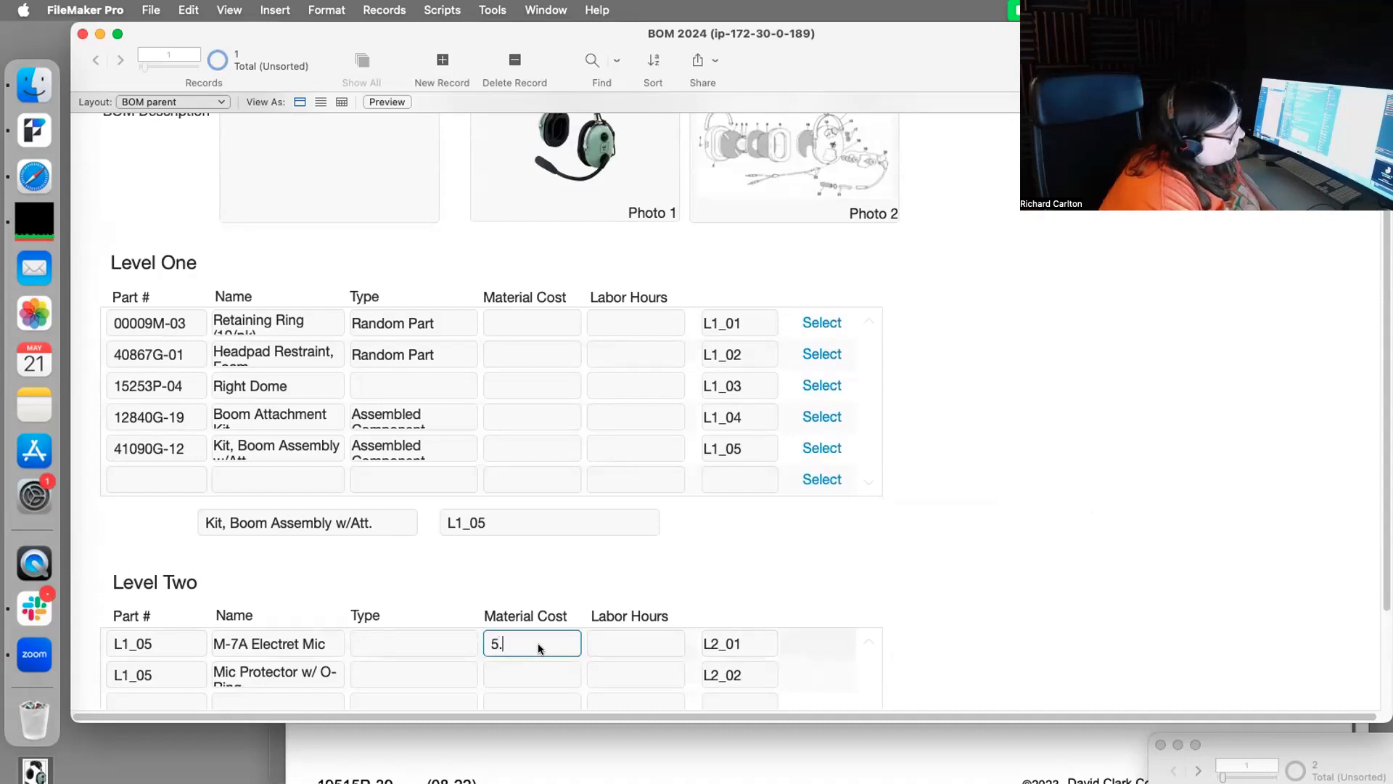
text(55)
click(886, 544)
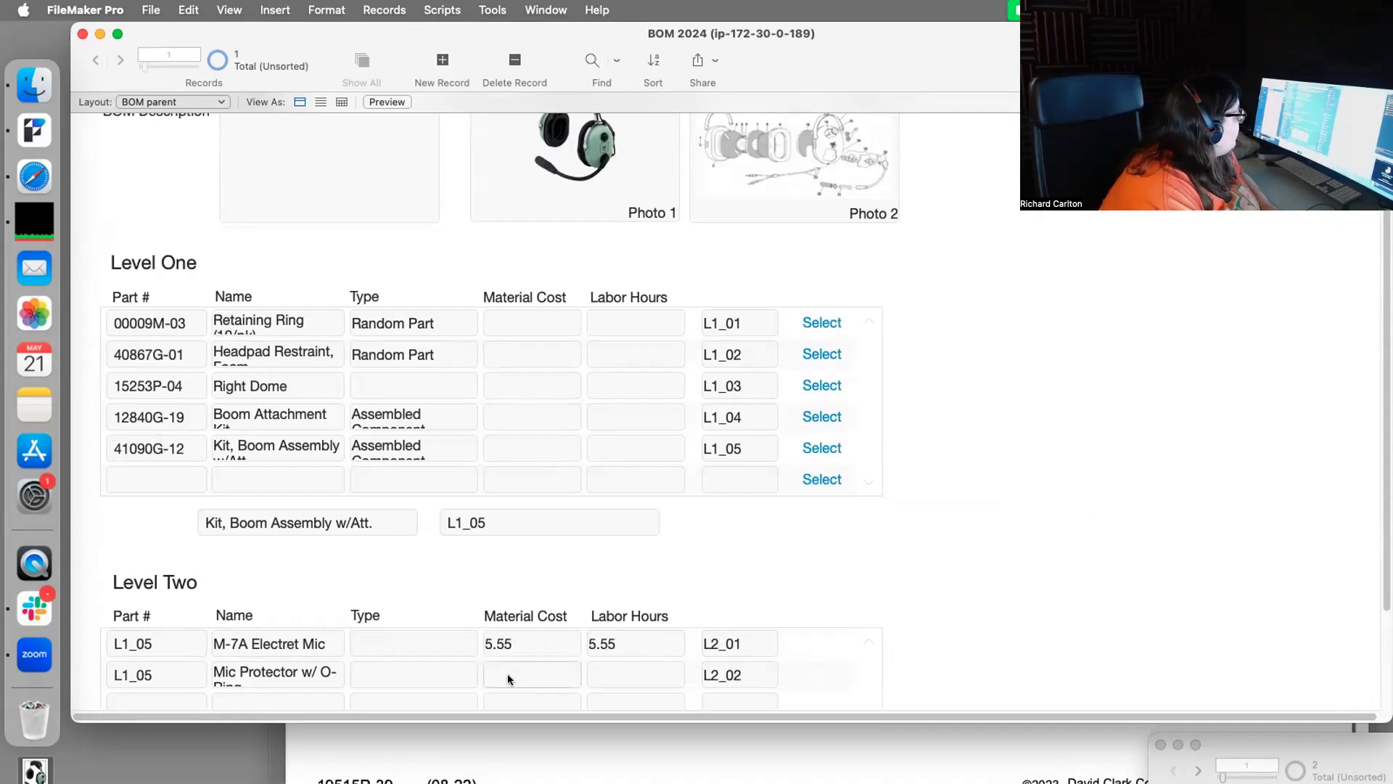
click(506, 675)
text(4.05)
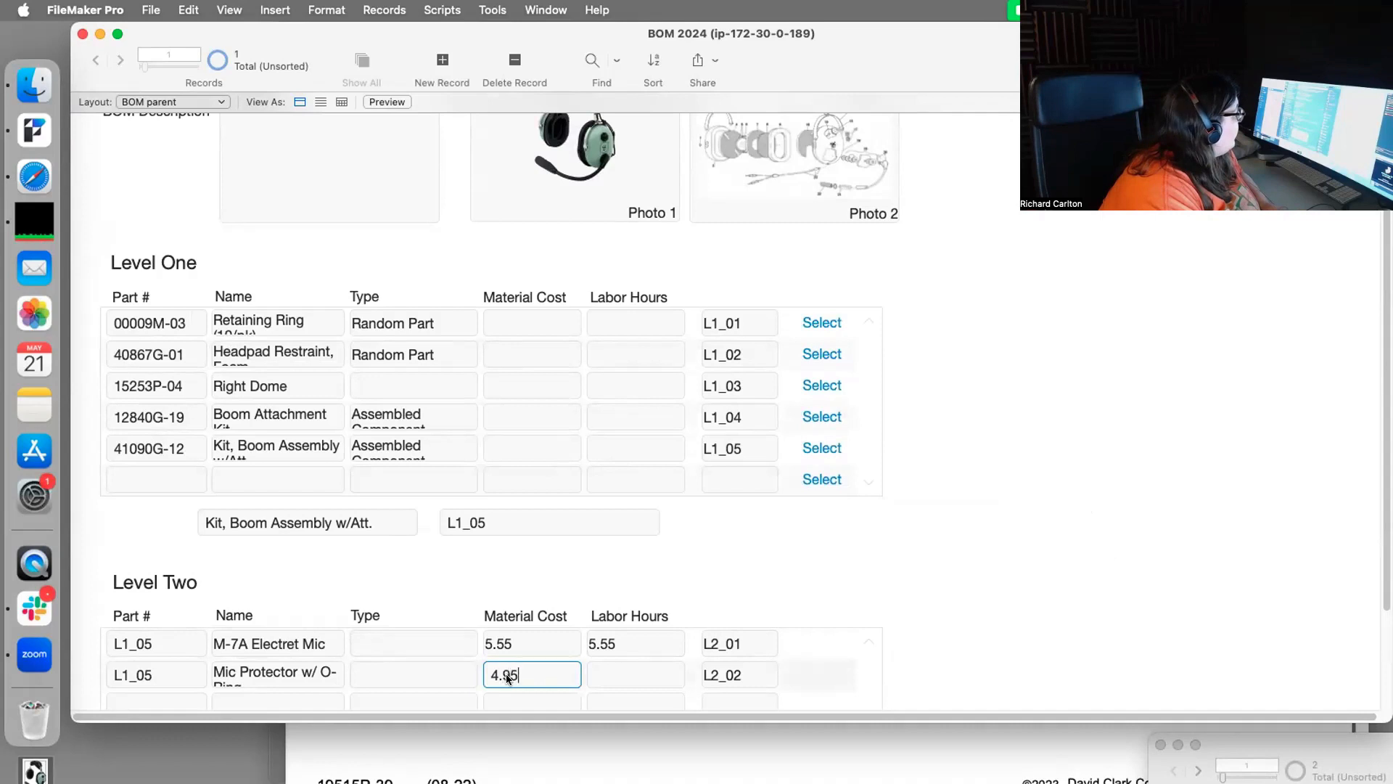
click(1079, 563)
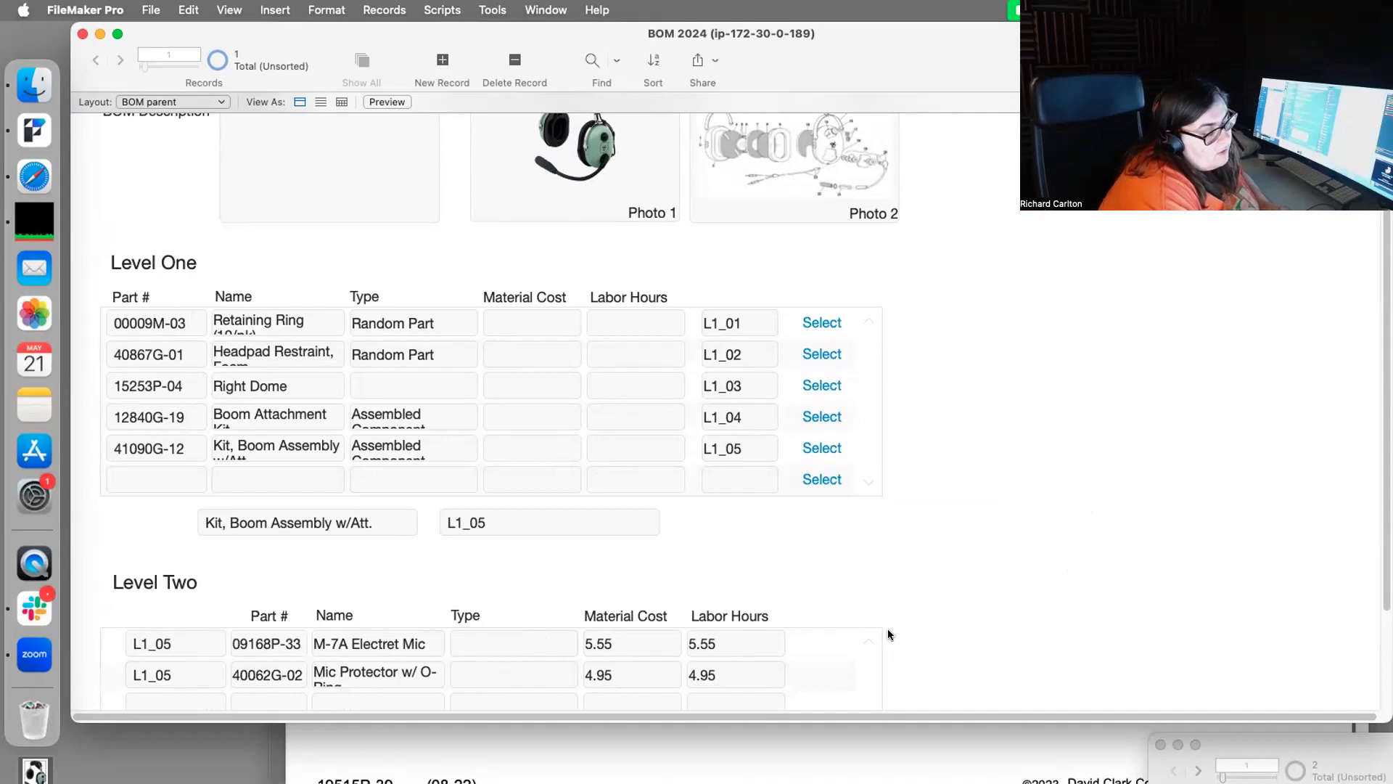
mouse_move(550, 23)
mouse_down()
mouse_move(577, 536)
mouse_move(512, 8)
mouse_move(566, 8)
mouse_up()
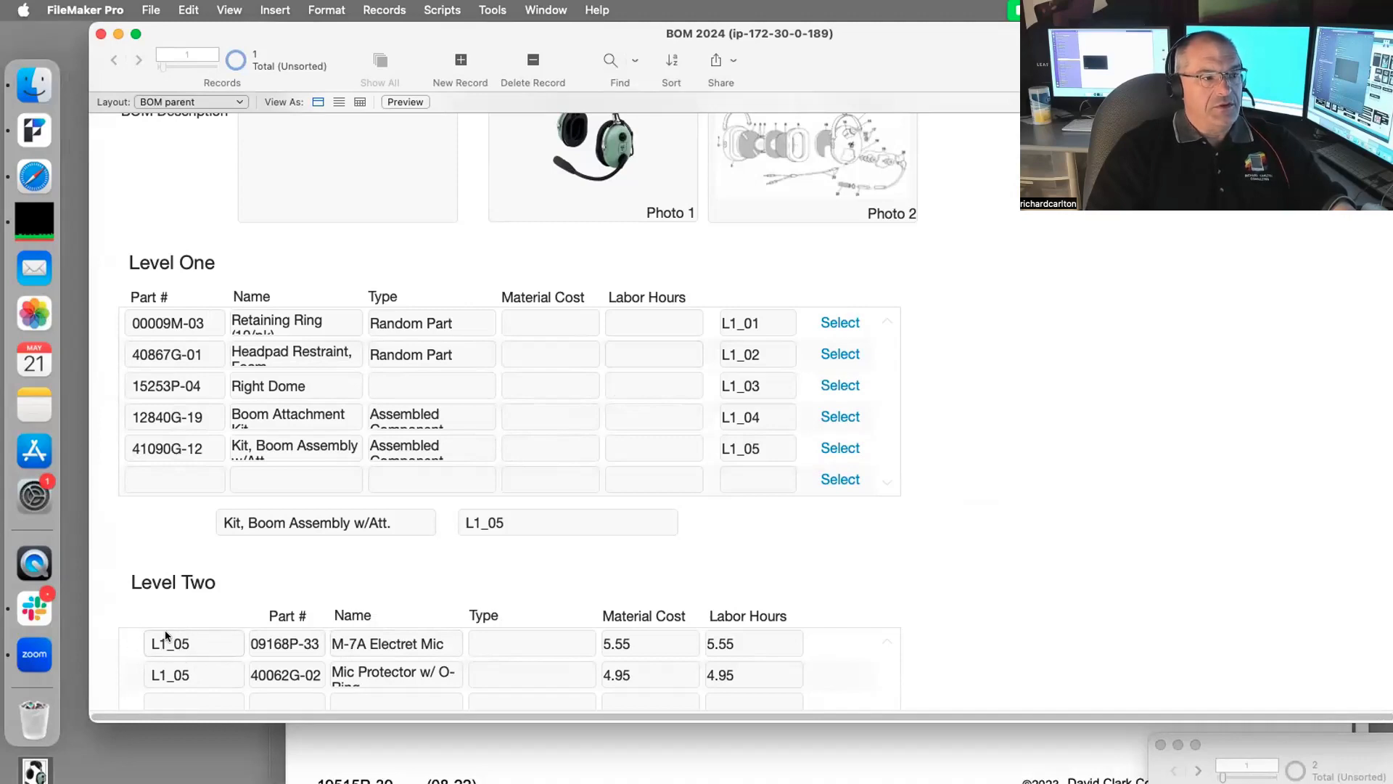
key(super+shift+d)
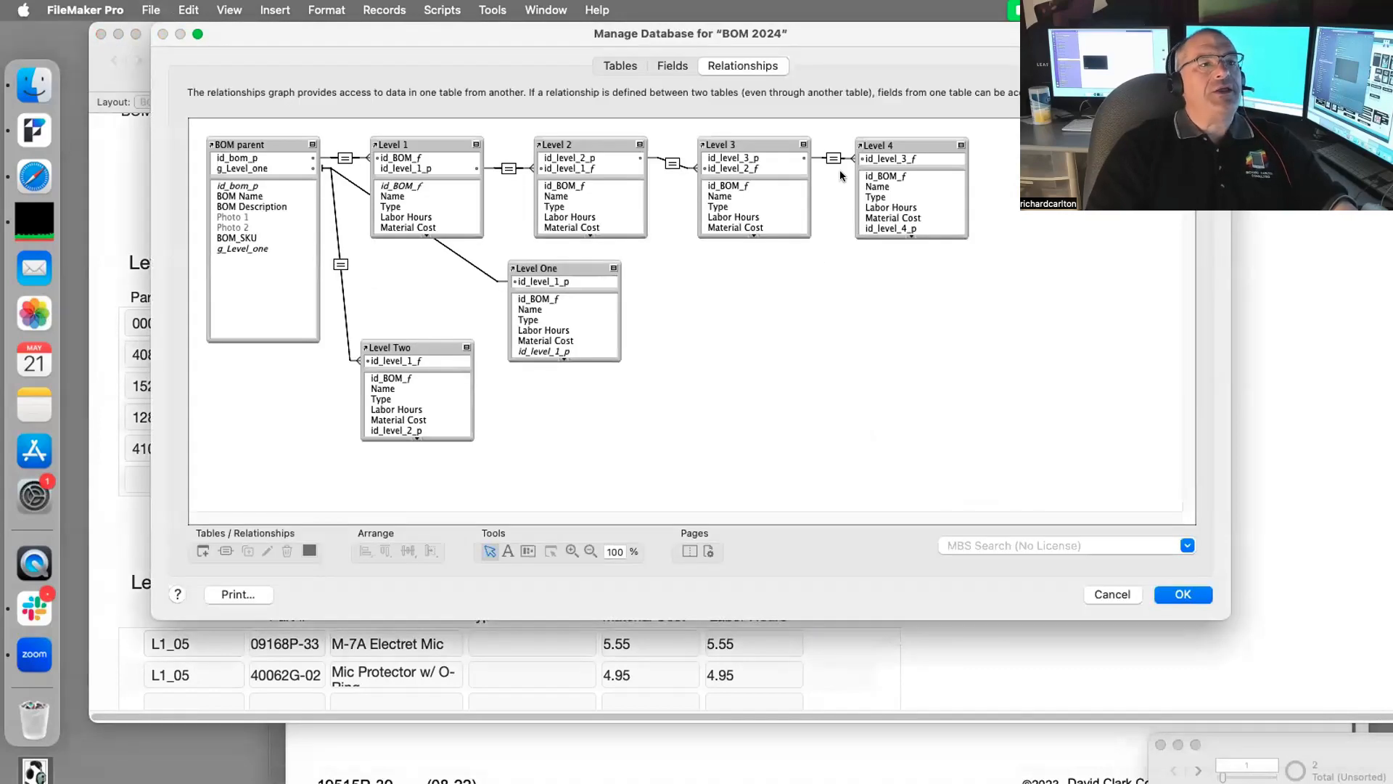
Step: Arrange the Level One and Level Two tables beneath Level 1 and enlarge the relationships dialog
drag(1008, 143, 133, 247)
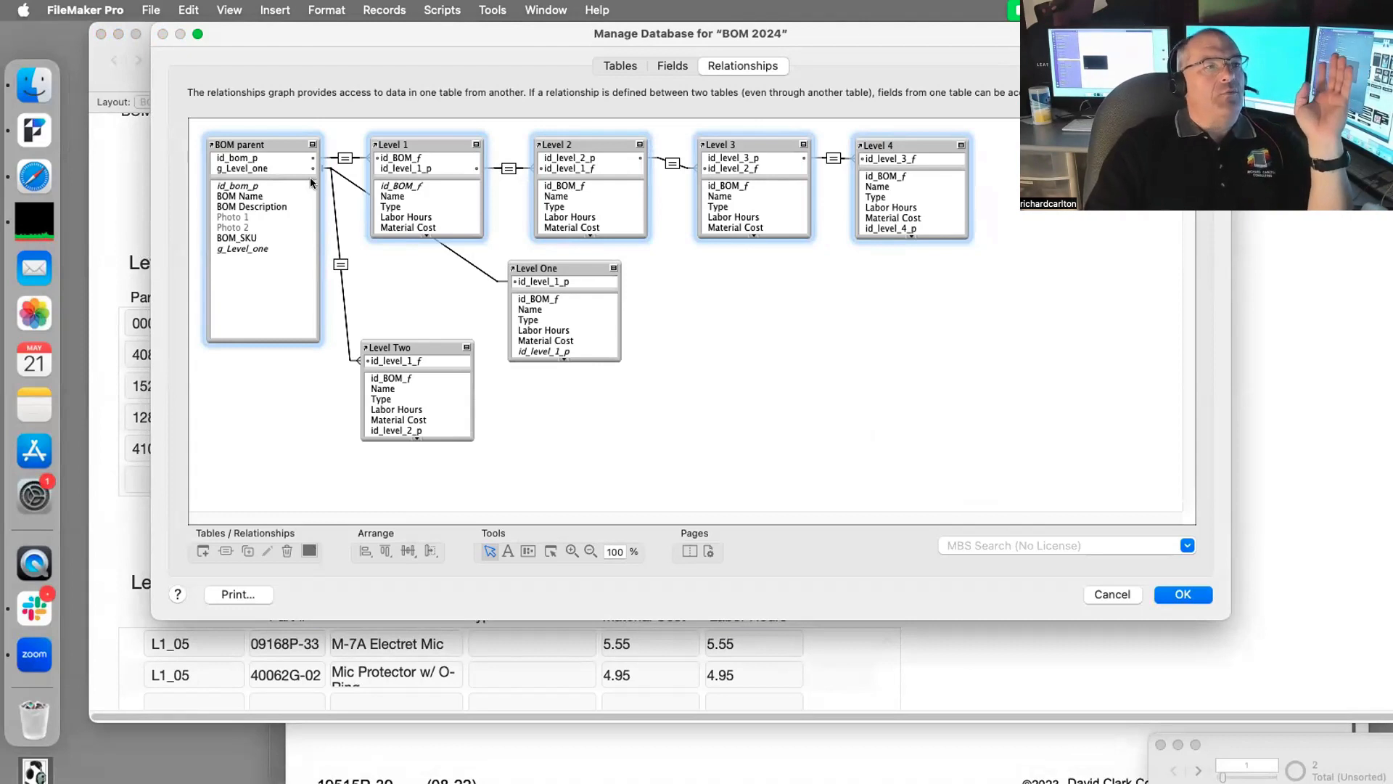
click(281, 143)
click(429, 143)
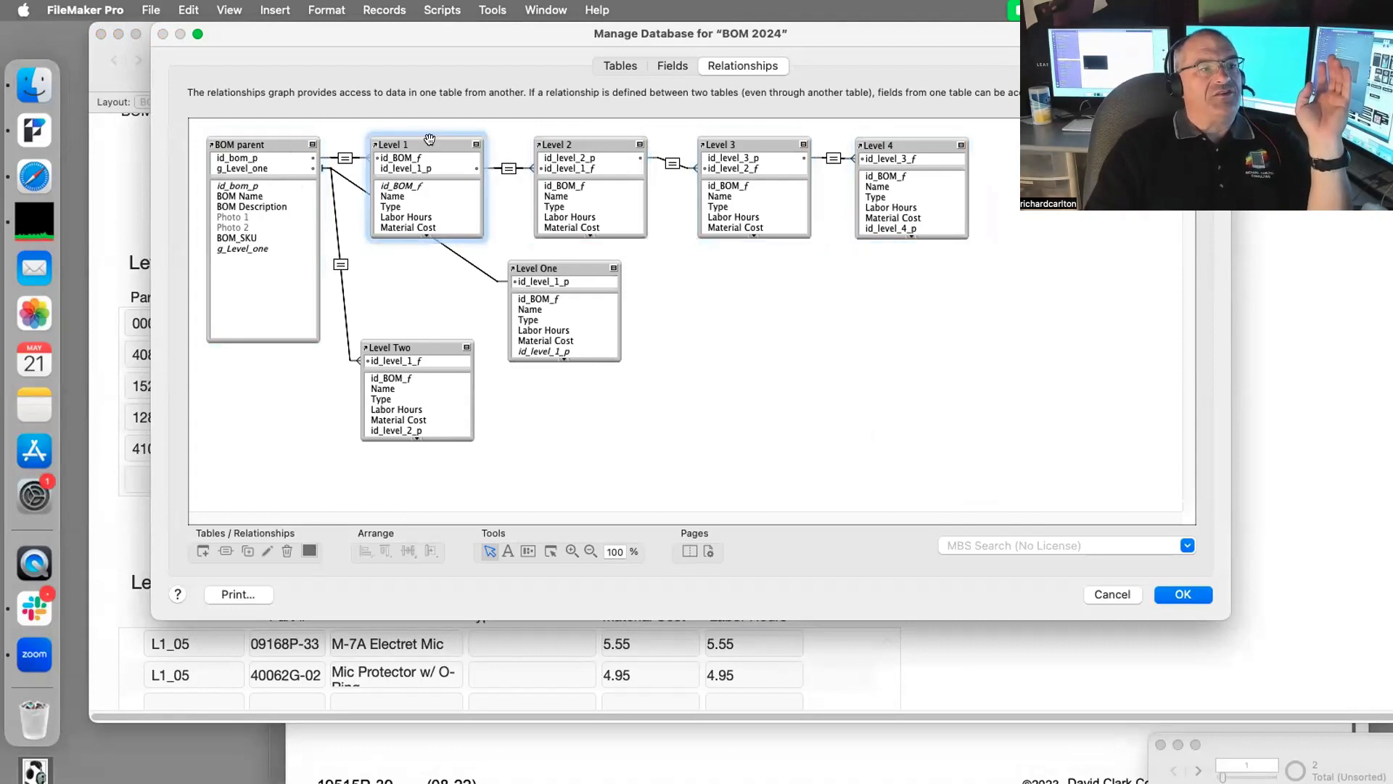
drag(411, 341, 440, 423)
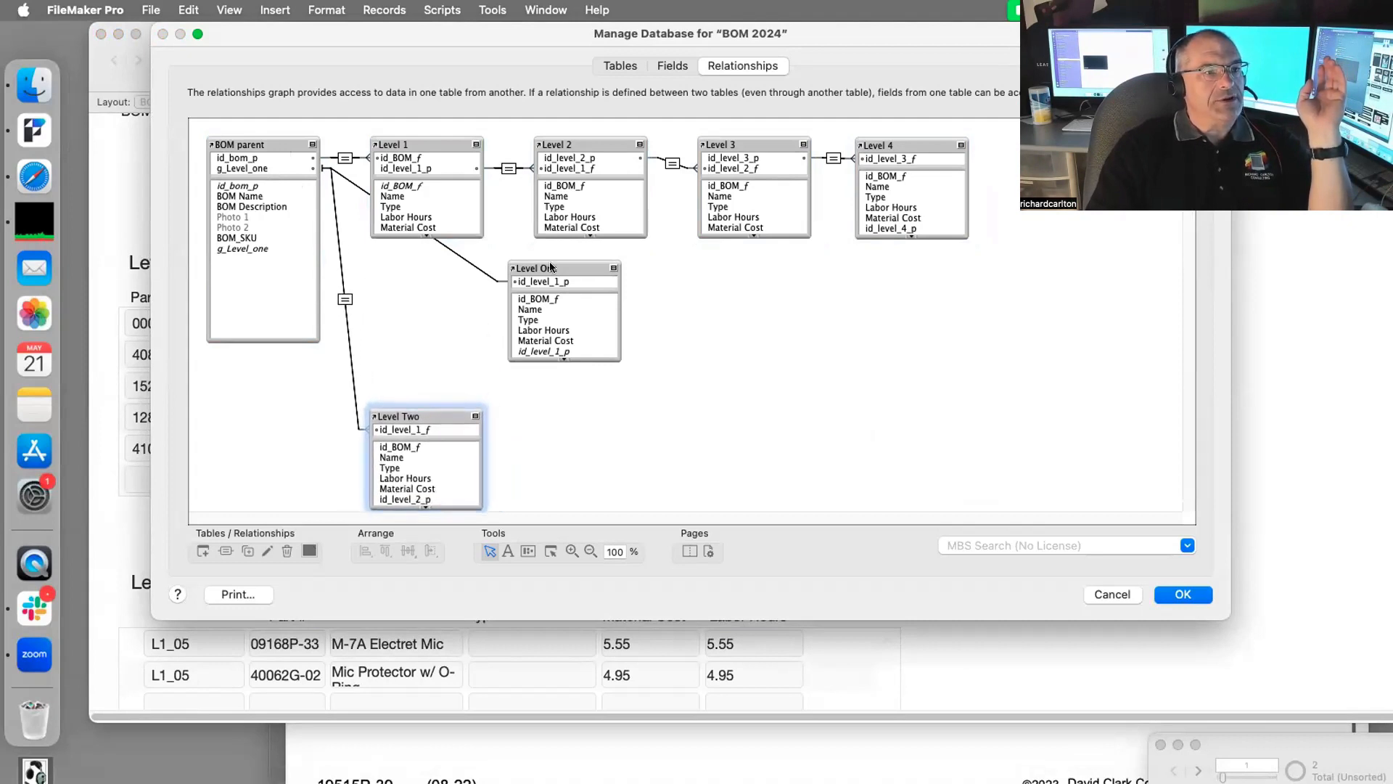
drag(564, 266, 426, 277)
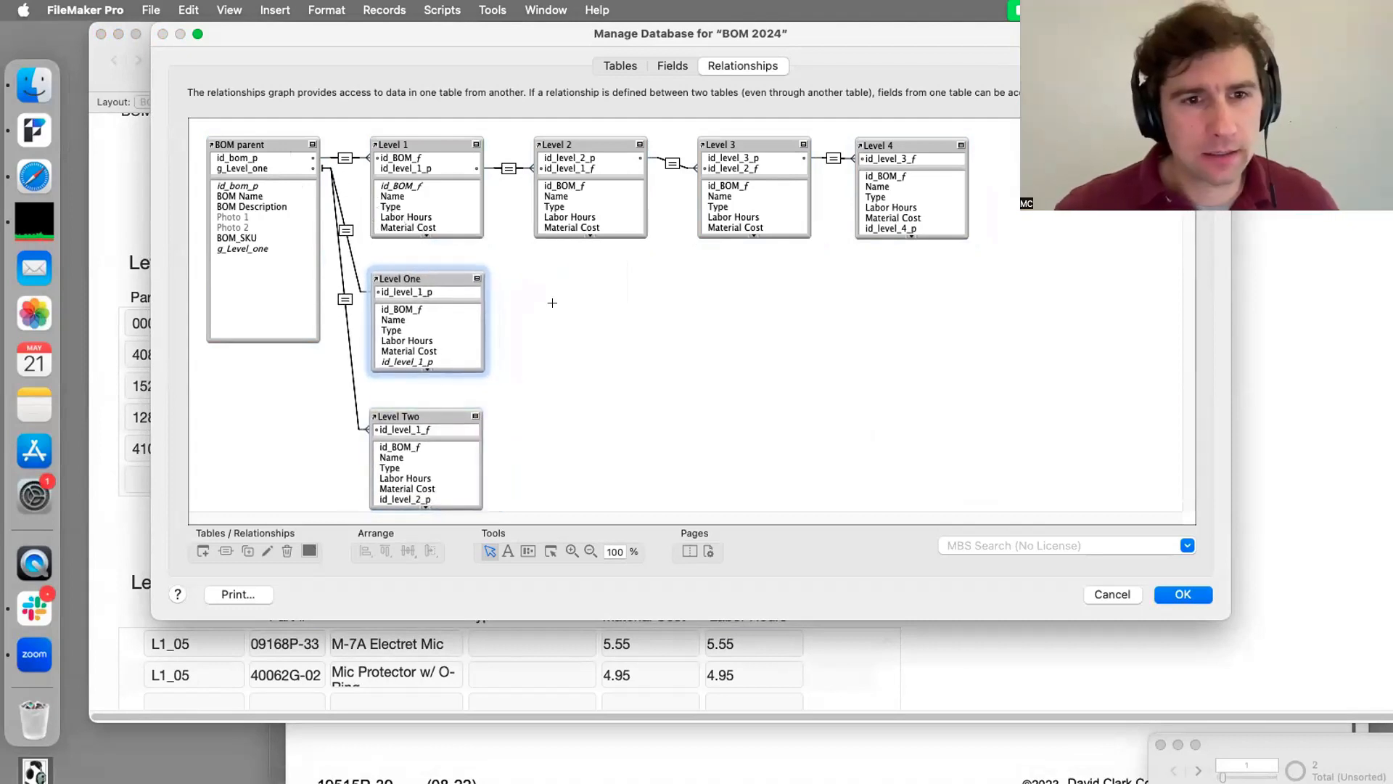
click(595, 418)
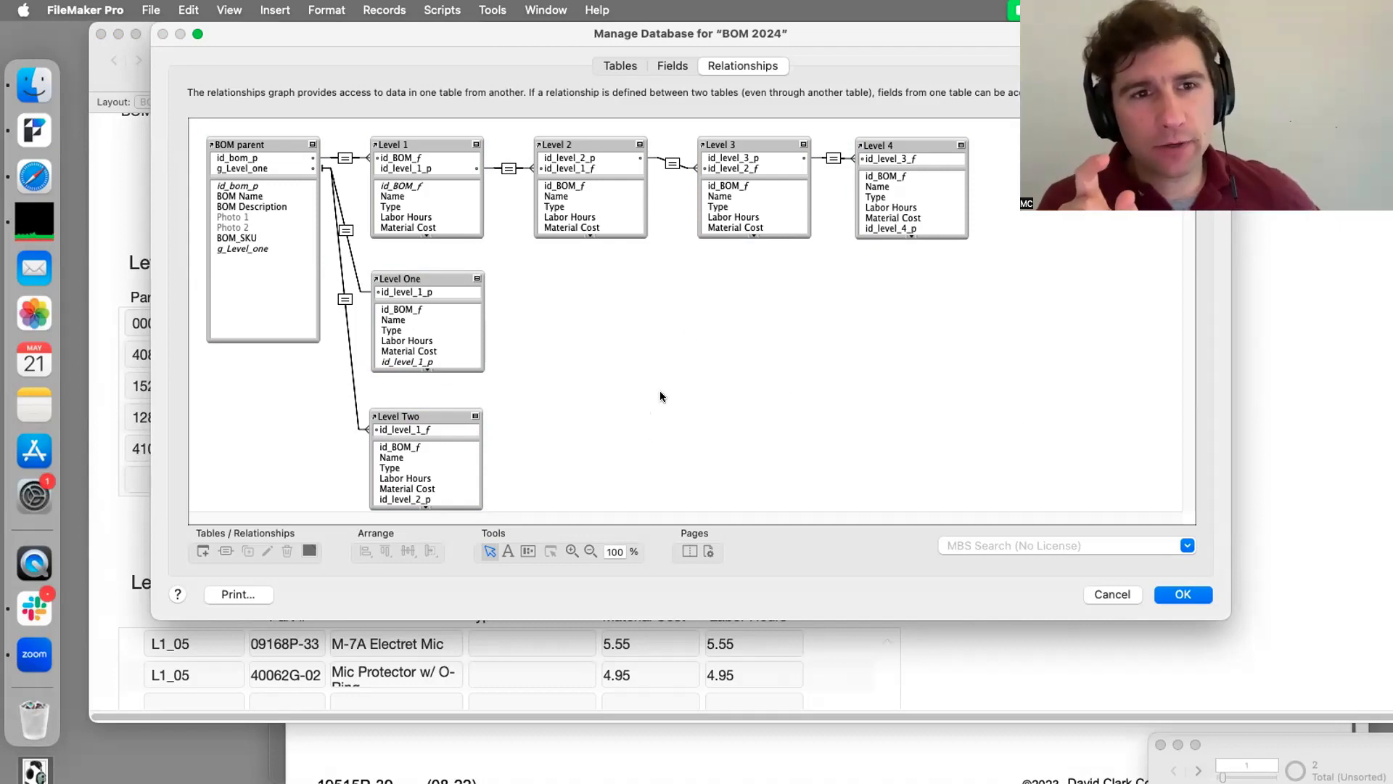
click(1180, 595)
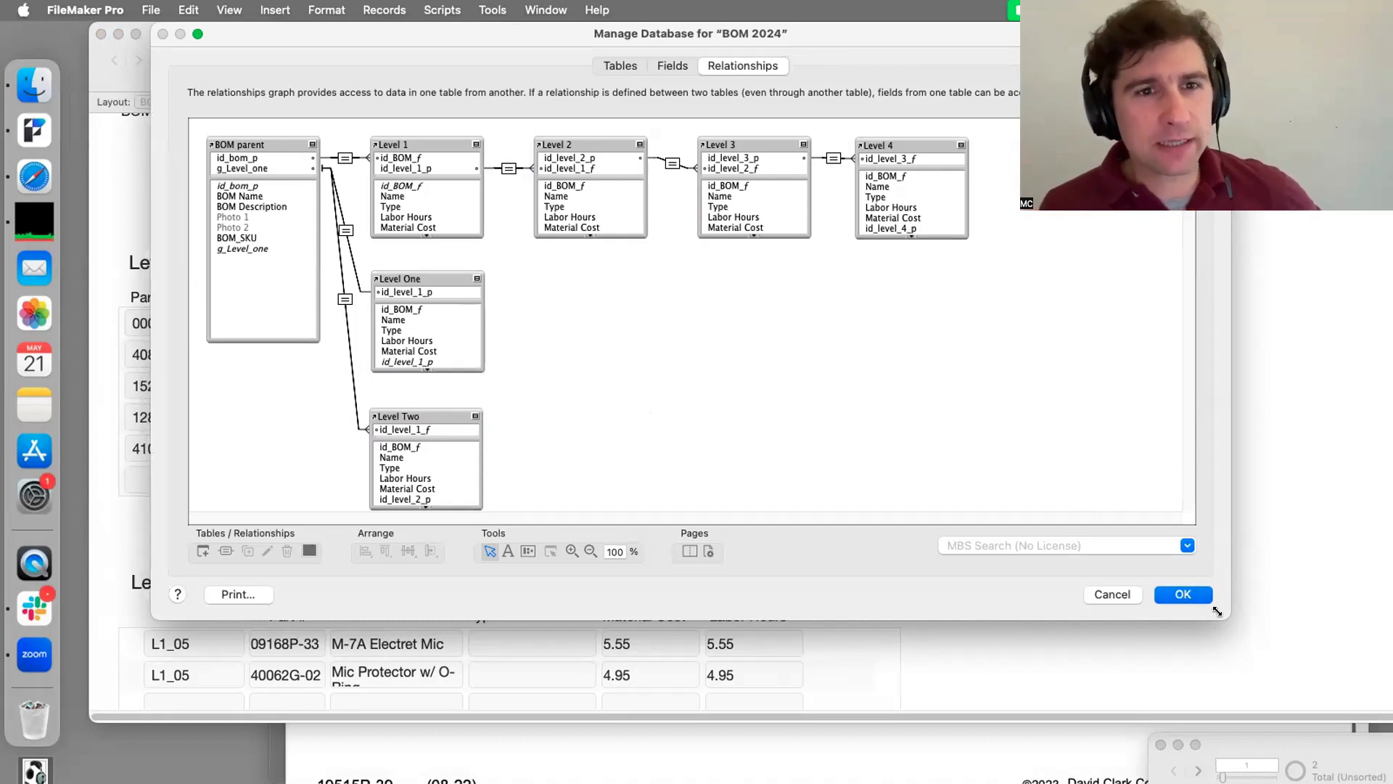
drag(1217, 612, 1328, 749)
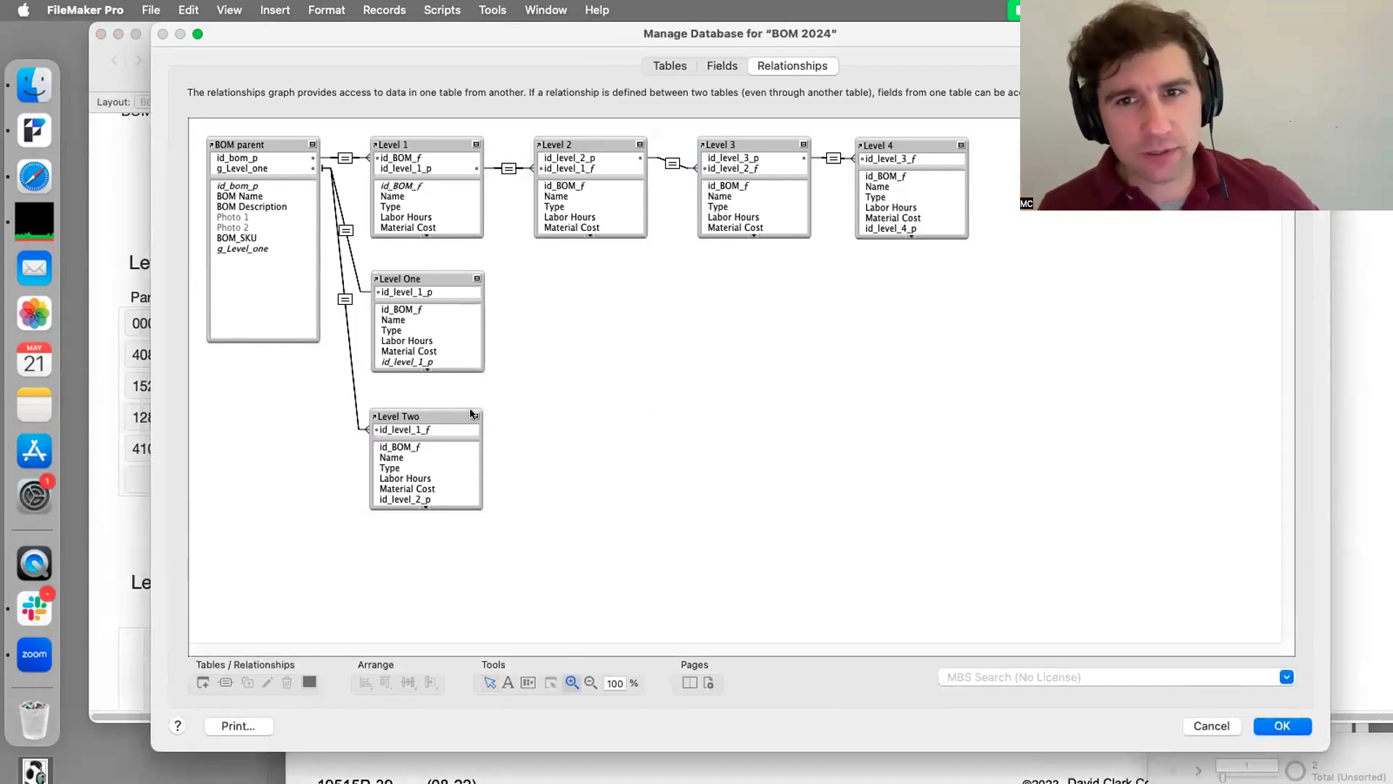
Step: Zoom the relationships graph to 125%, 150%, back to 125%, then close Manage Database with OK
click(316, 229)
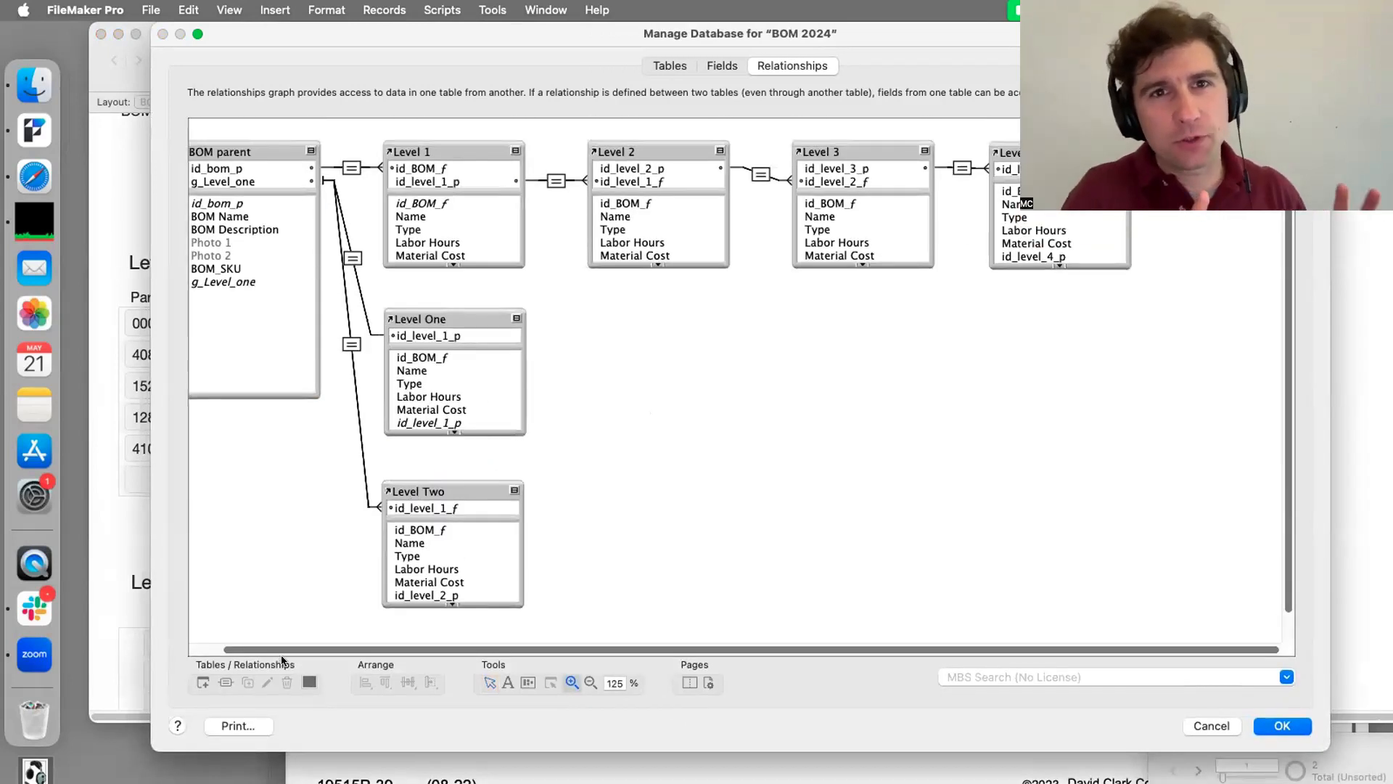
drag(228, 643, 159, 636)
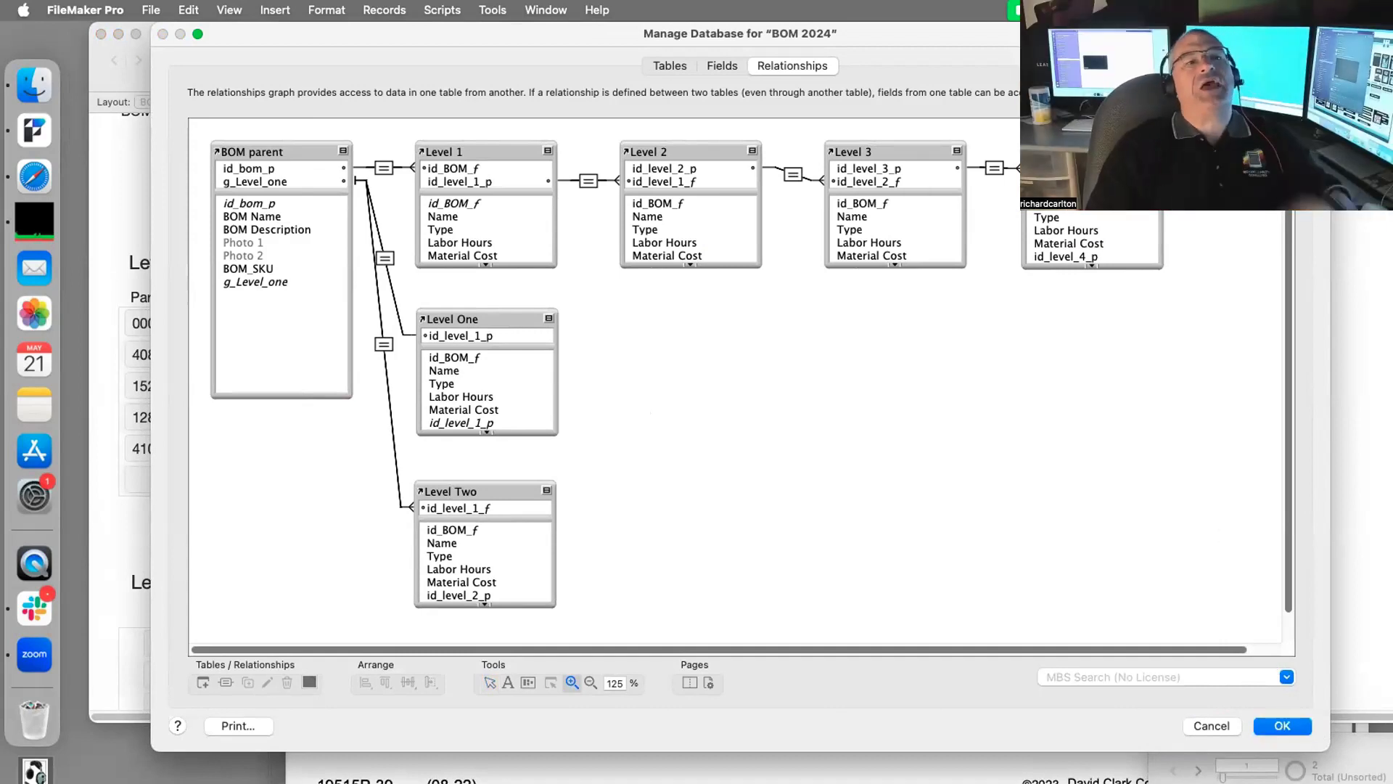
click(1190, 154)
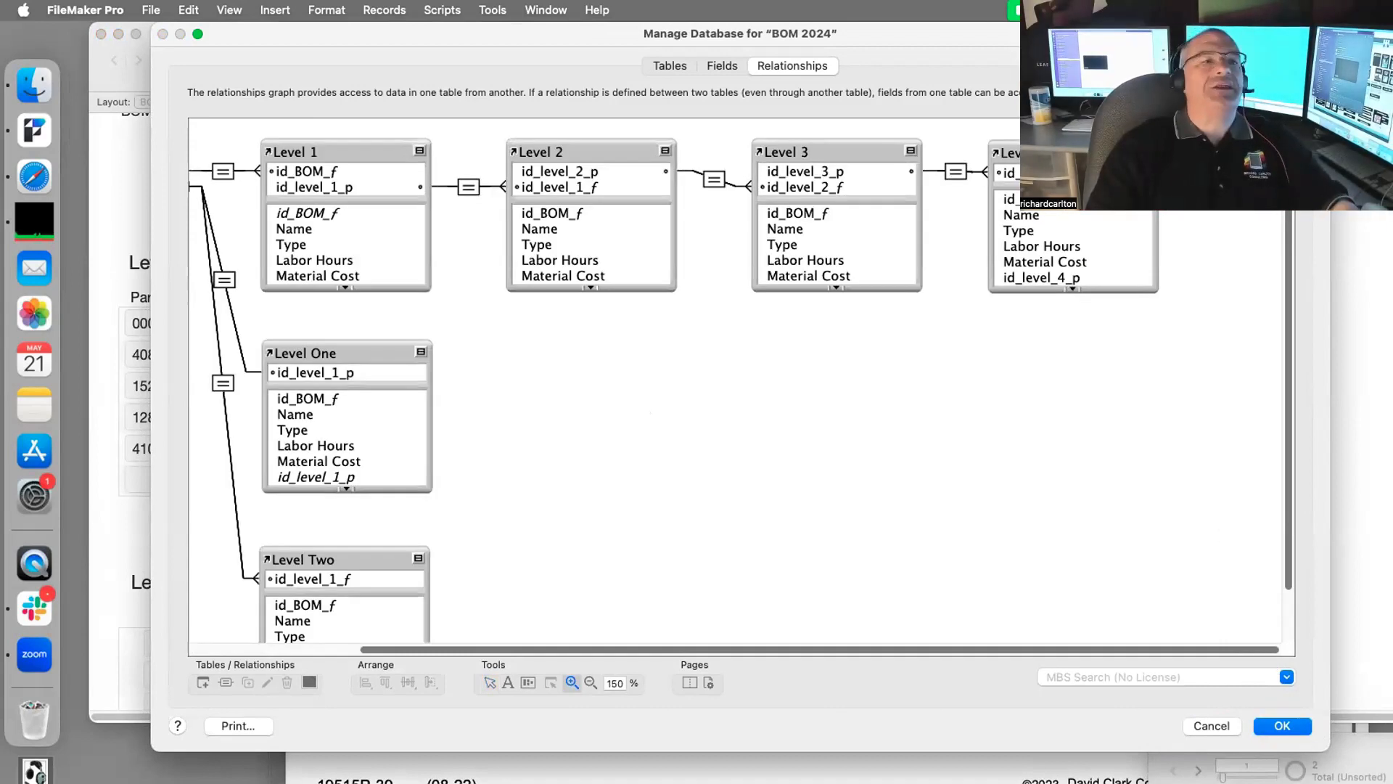
click(591, 683)
click(603, 434)
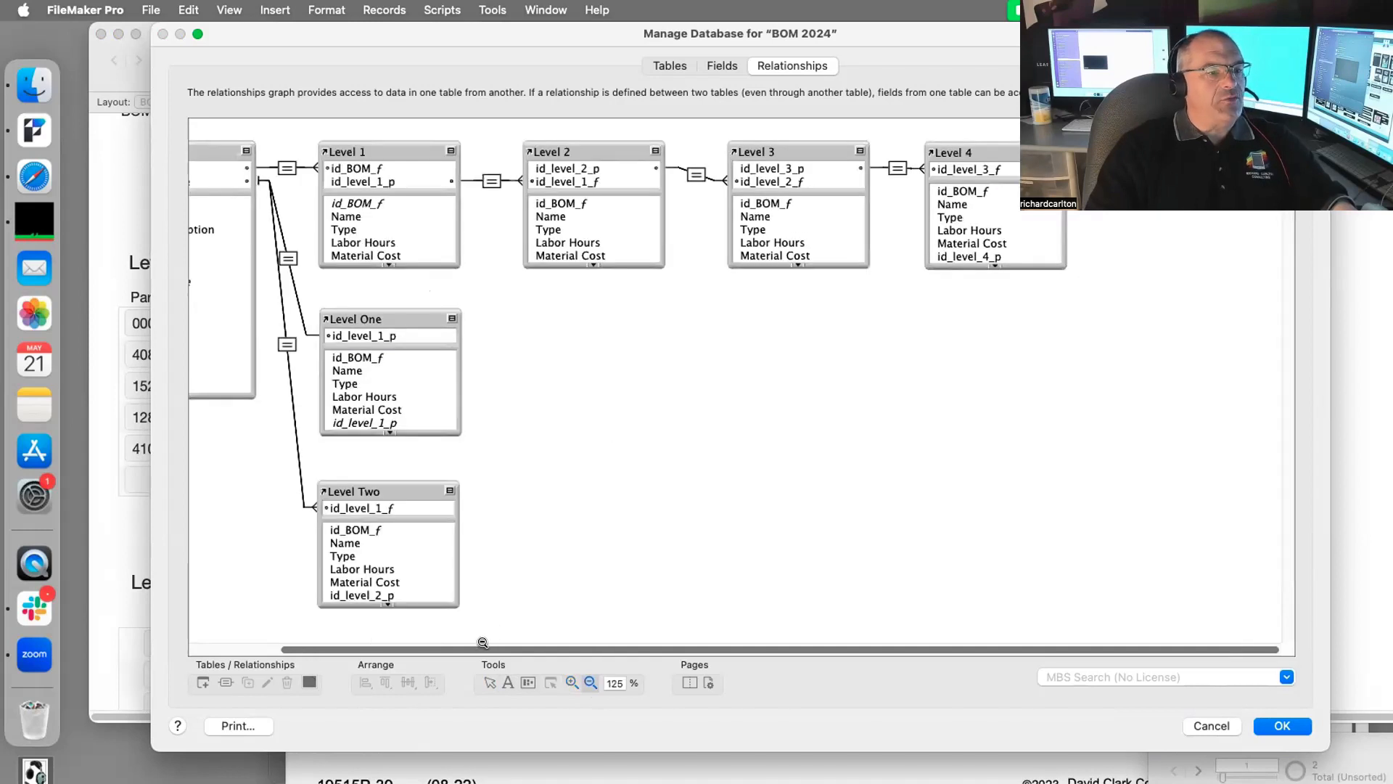
drag(480, 648, 363, 648)
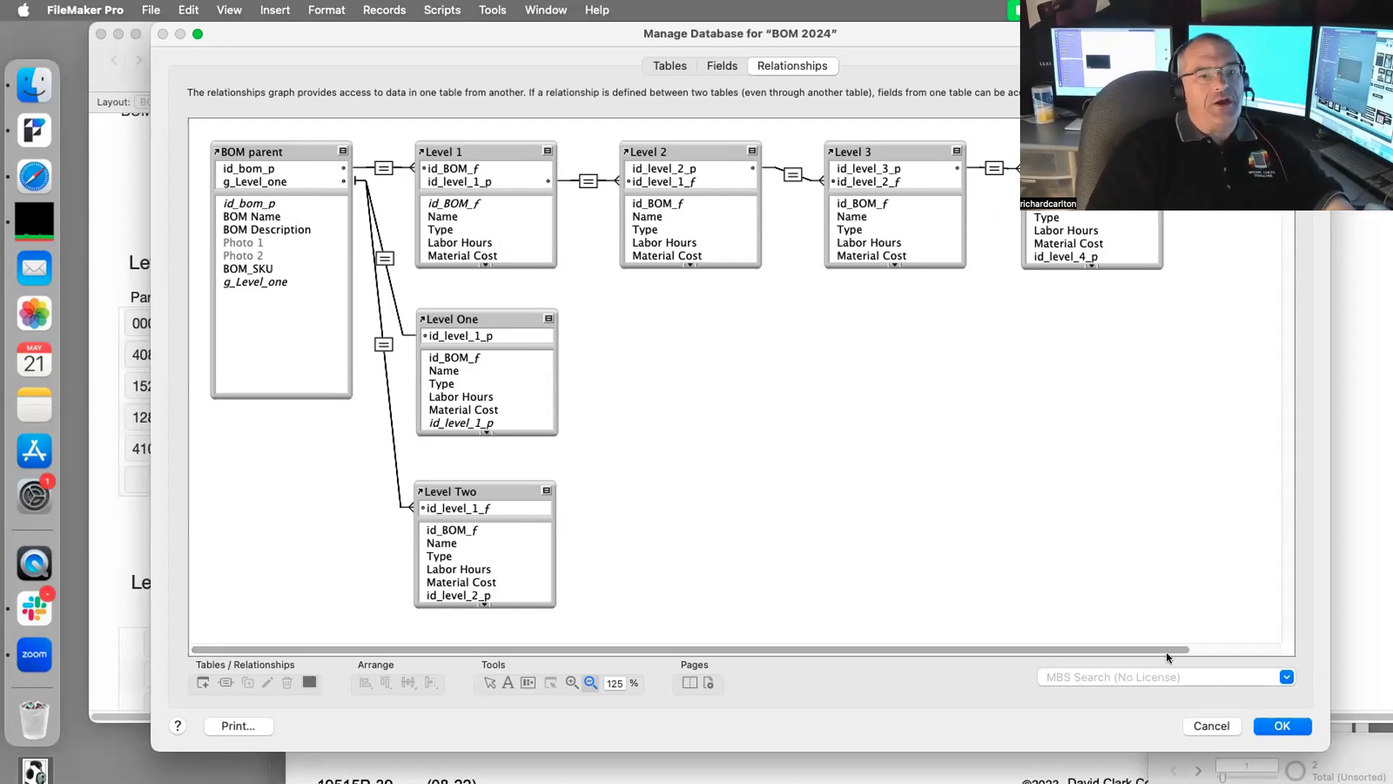
click(1272, 728)
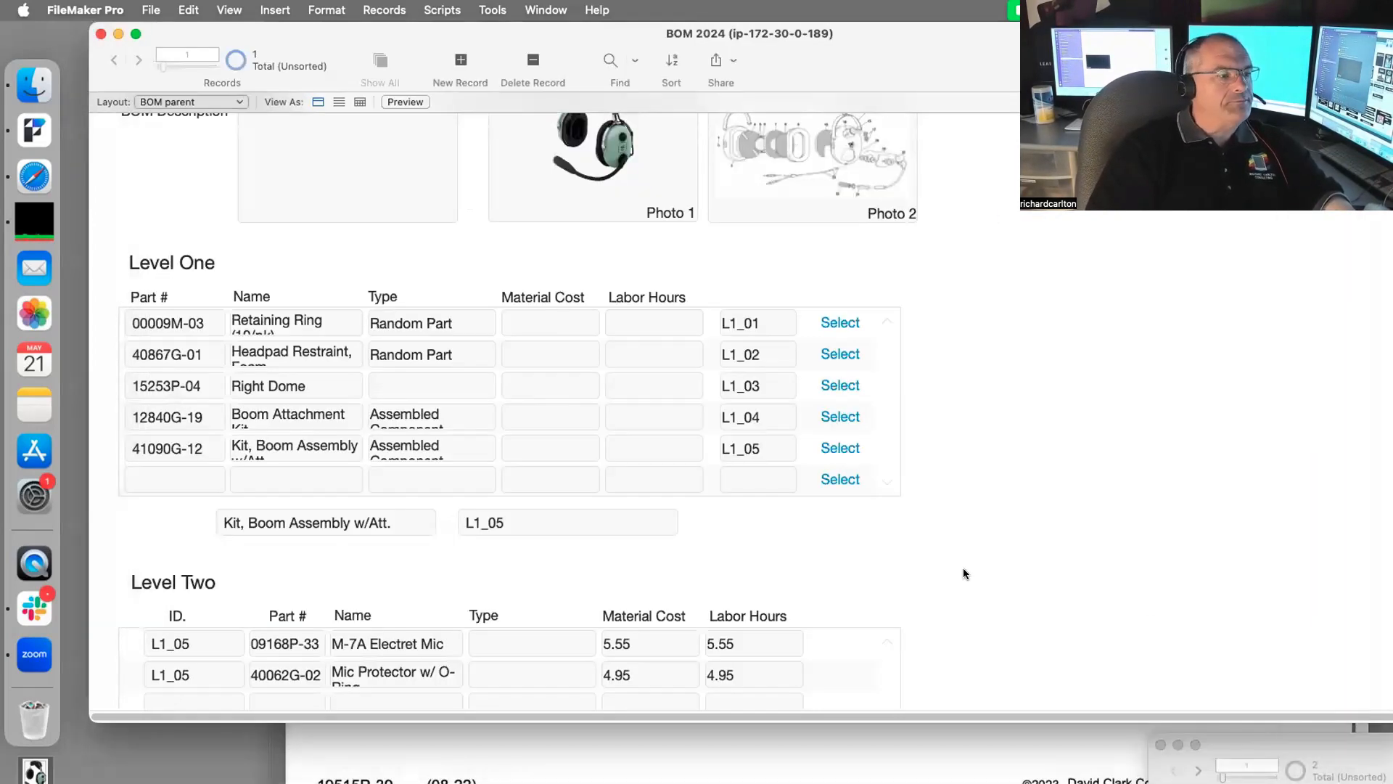
Step: Make Boom Attachment Kit (L1_04) the selected Level One part, leaving Level Two empty
scroll(943, 485, down, 3)
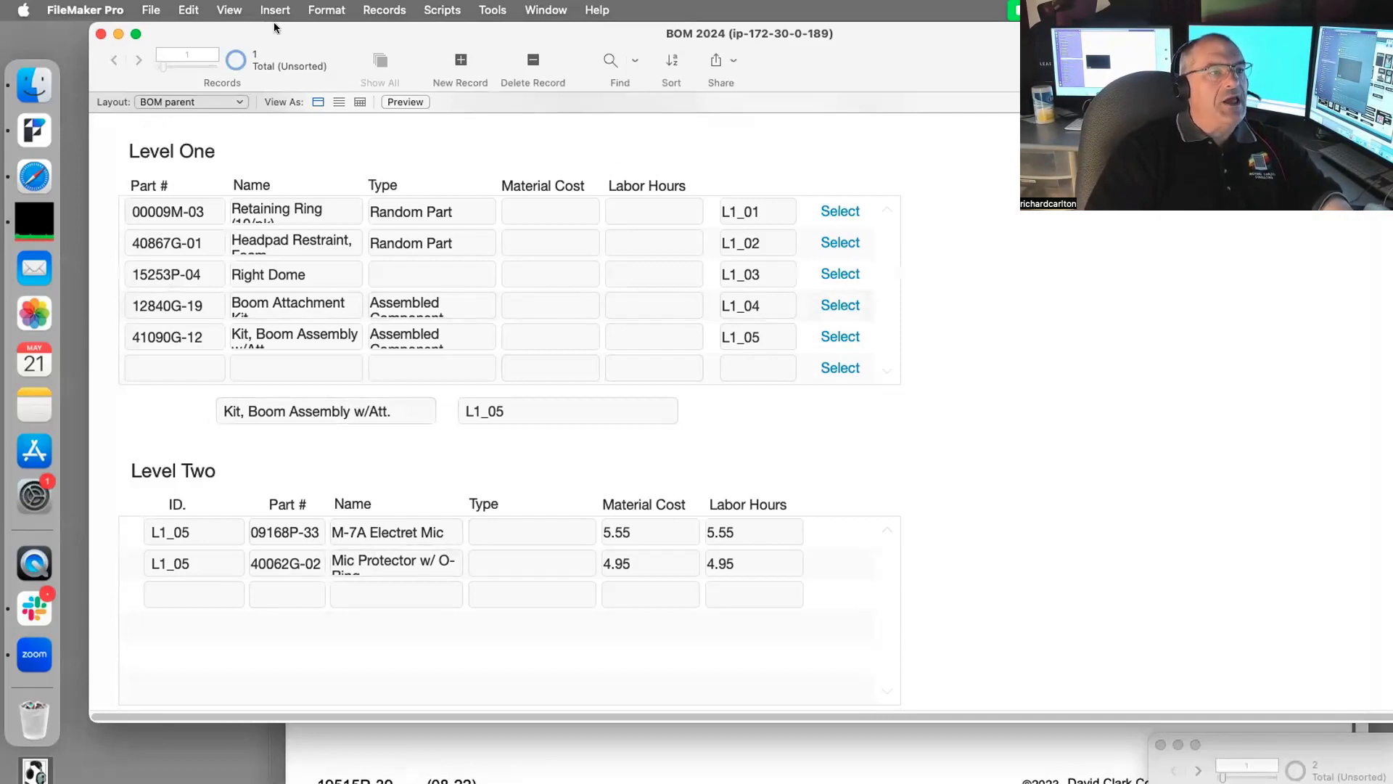
scroll(386, 251, up, 1)
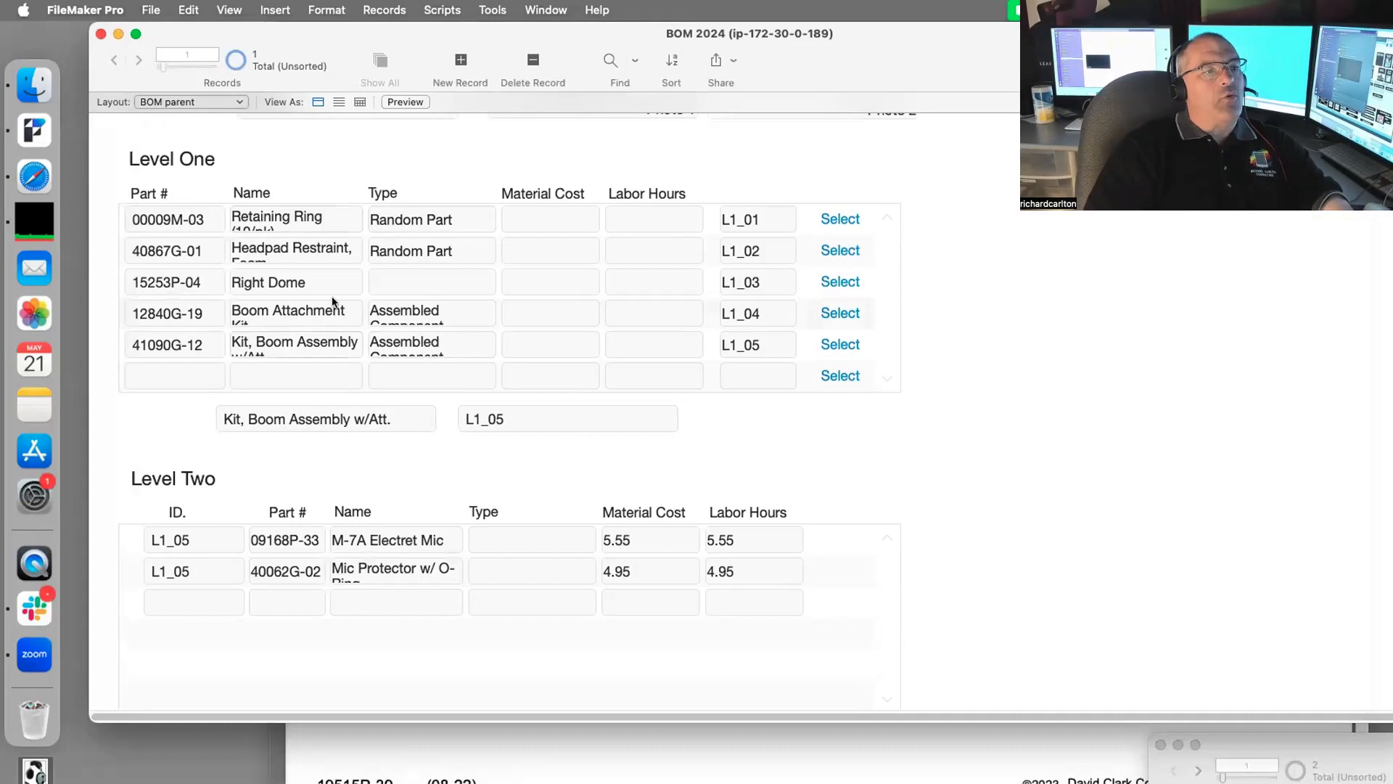
click(842, 312)
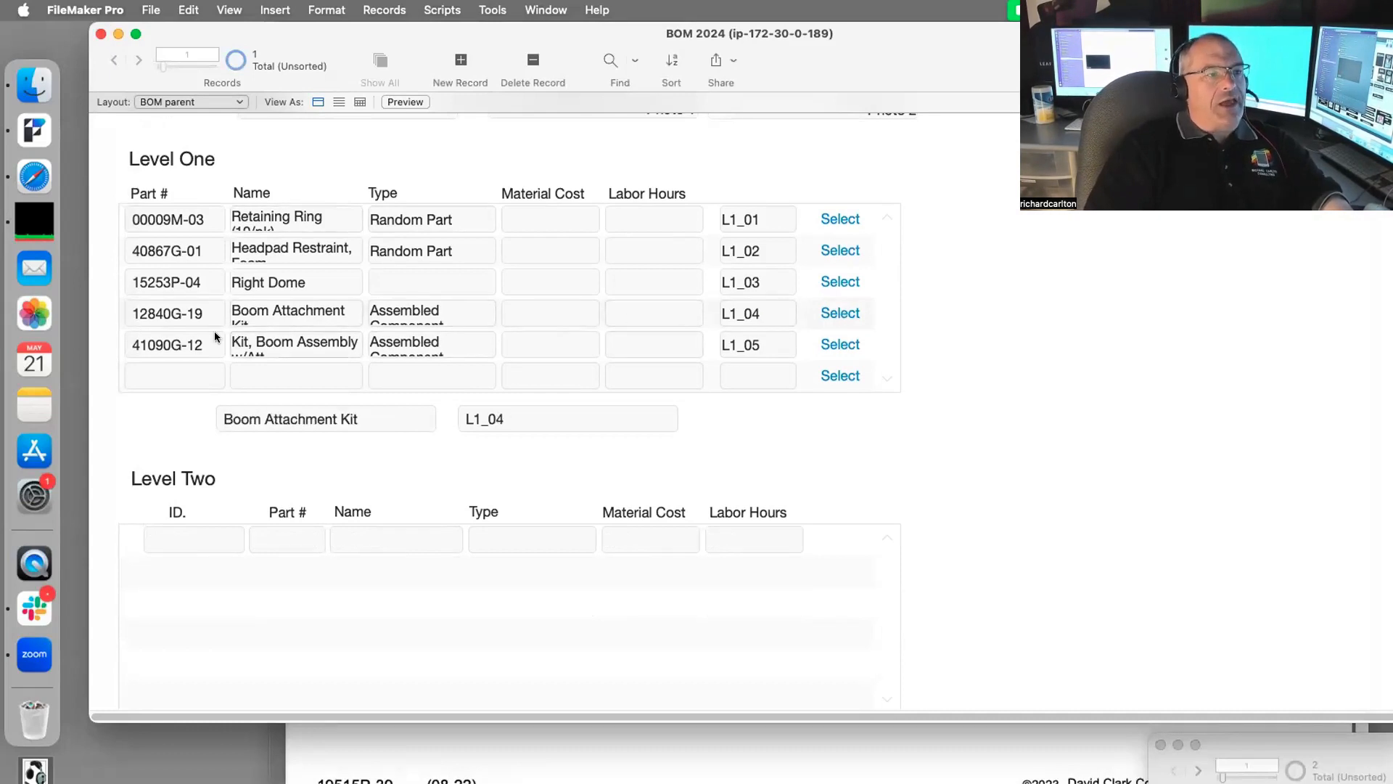
click(889, 753)
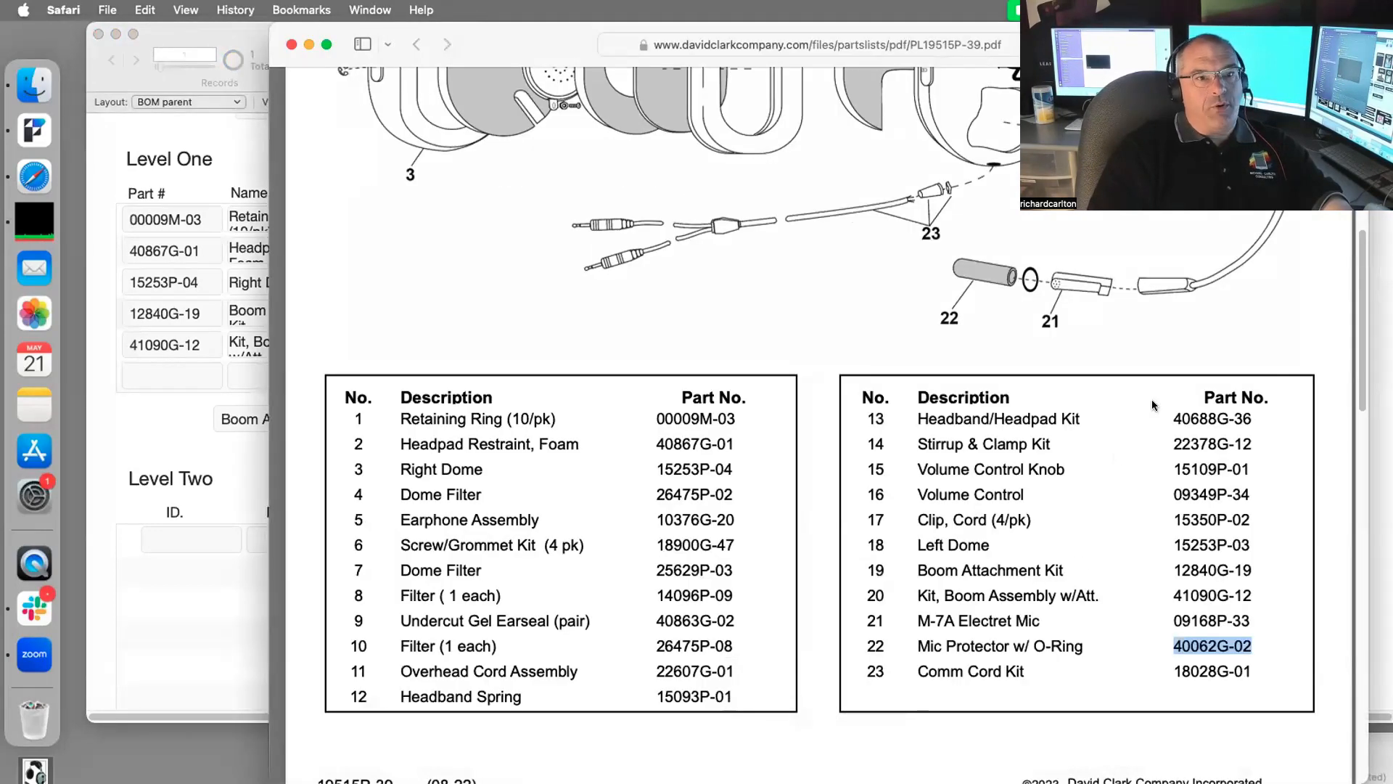
Step: Paste Comm Cord Kit from the parts-list PDF as a new Level Two part name
scroll(1154, 406, up, 3)
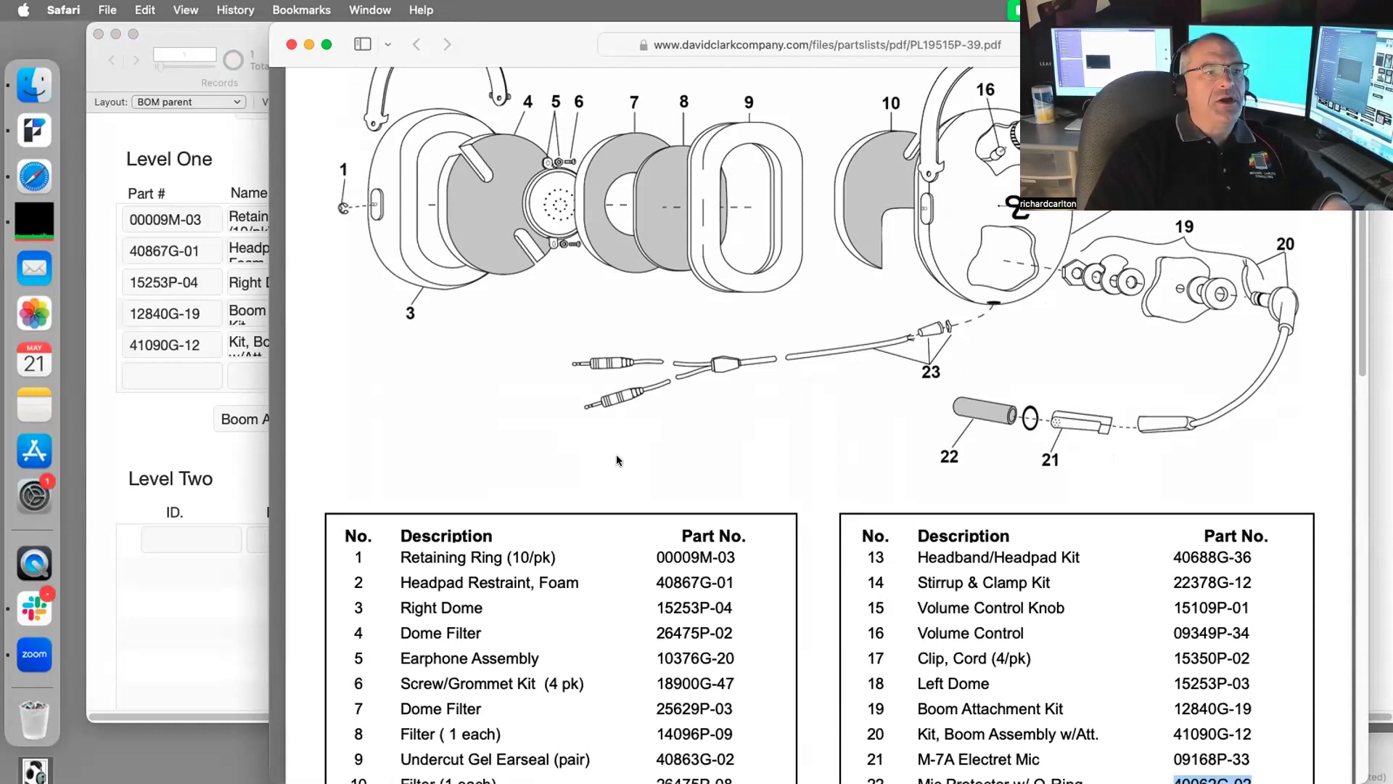
scroll(835, 544, down, 5)
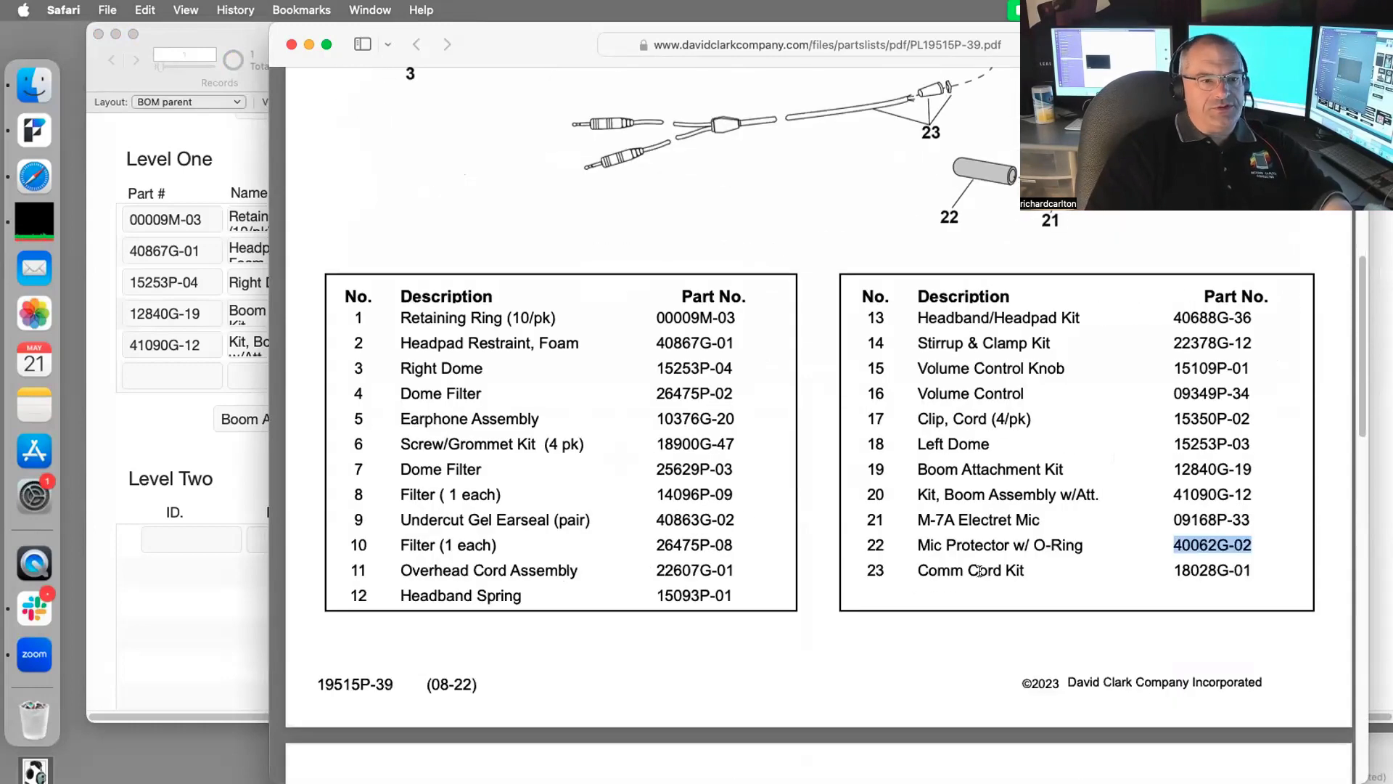
drag(1025, 571, 907, 570)
key(super+c)
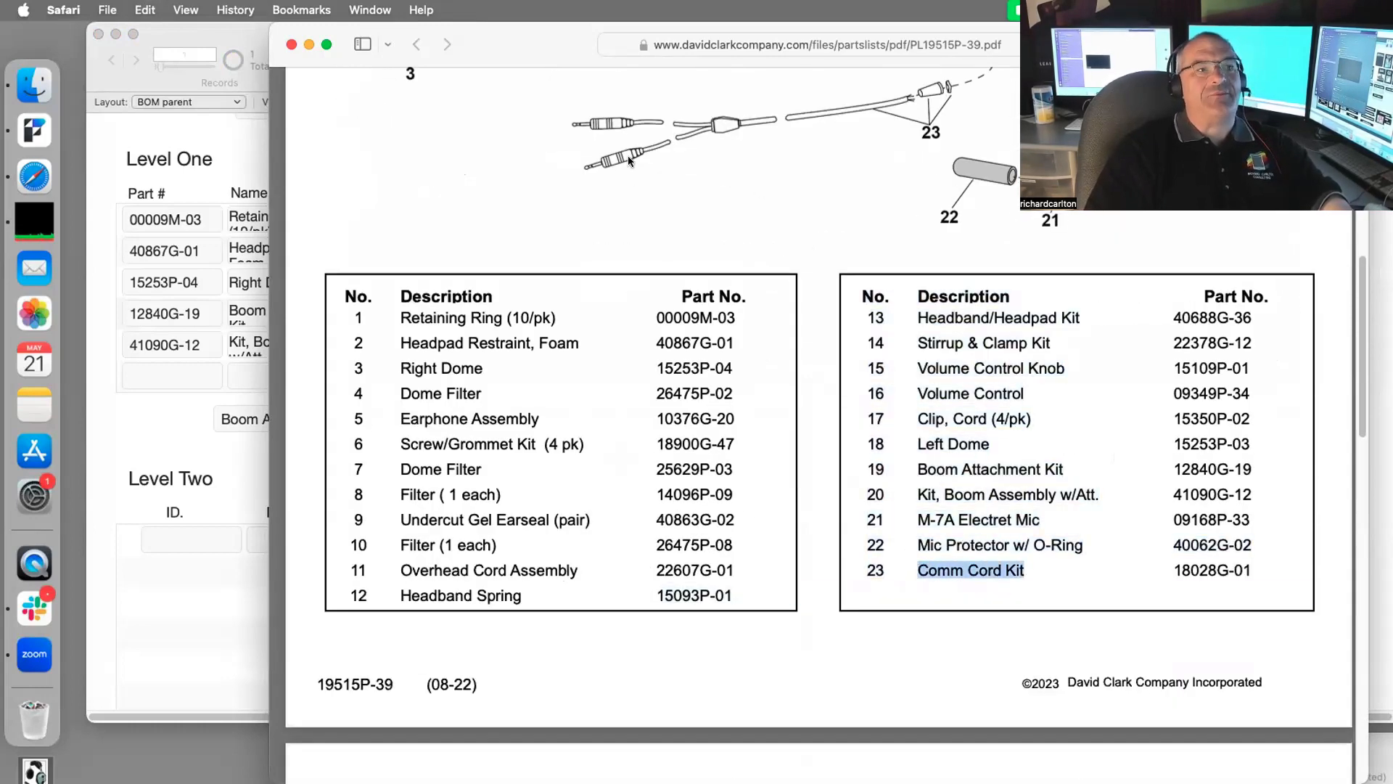
scroll(856, 171, up, 1)
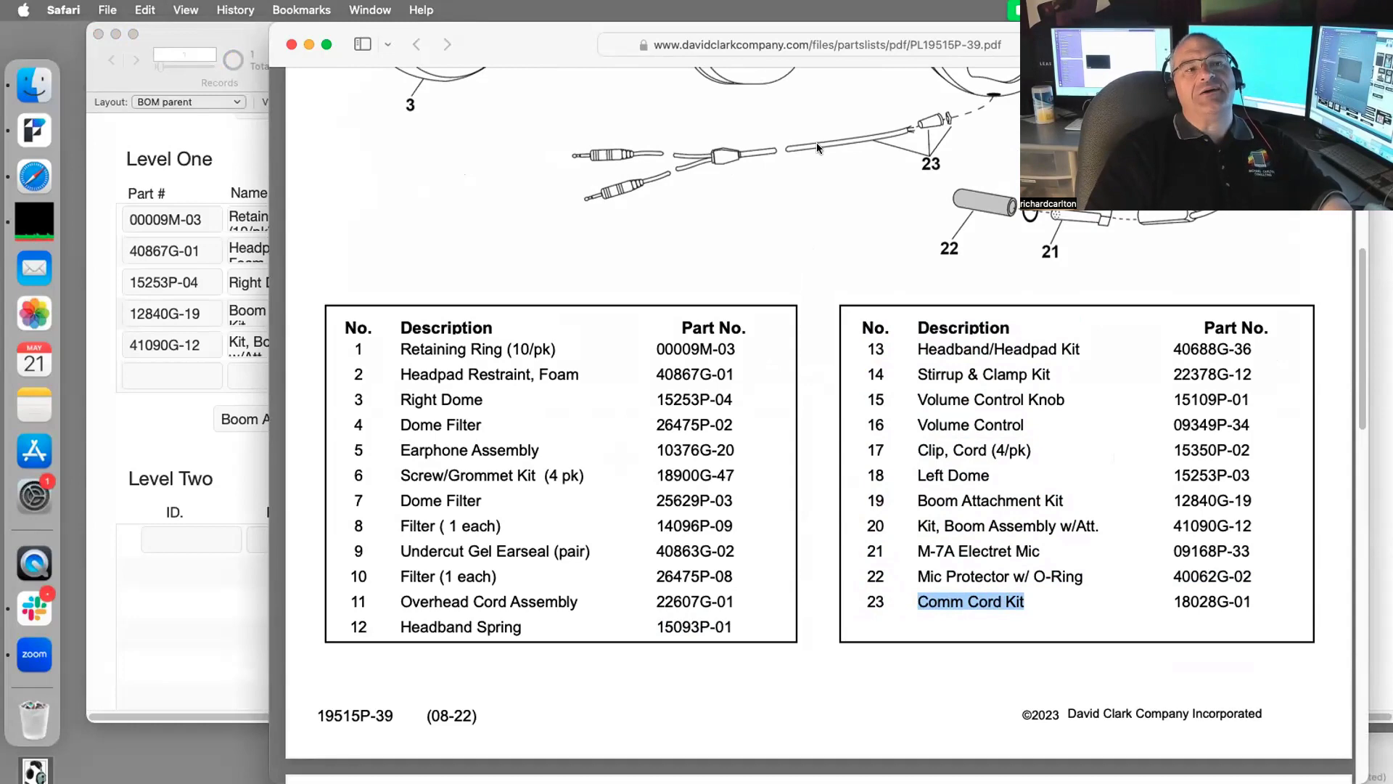
click(193, 455)
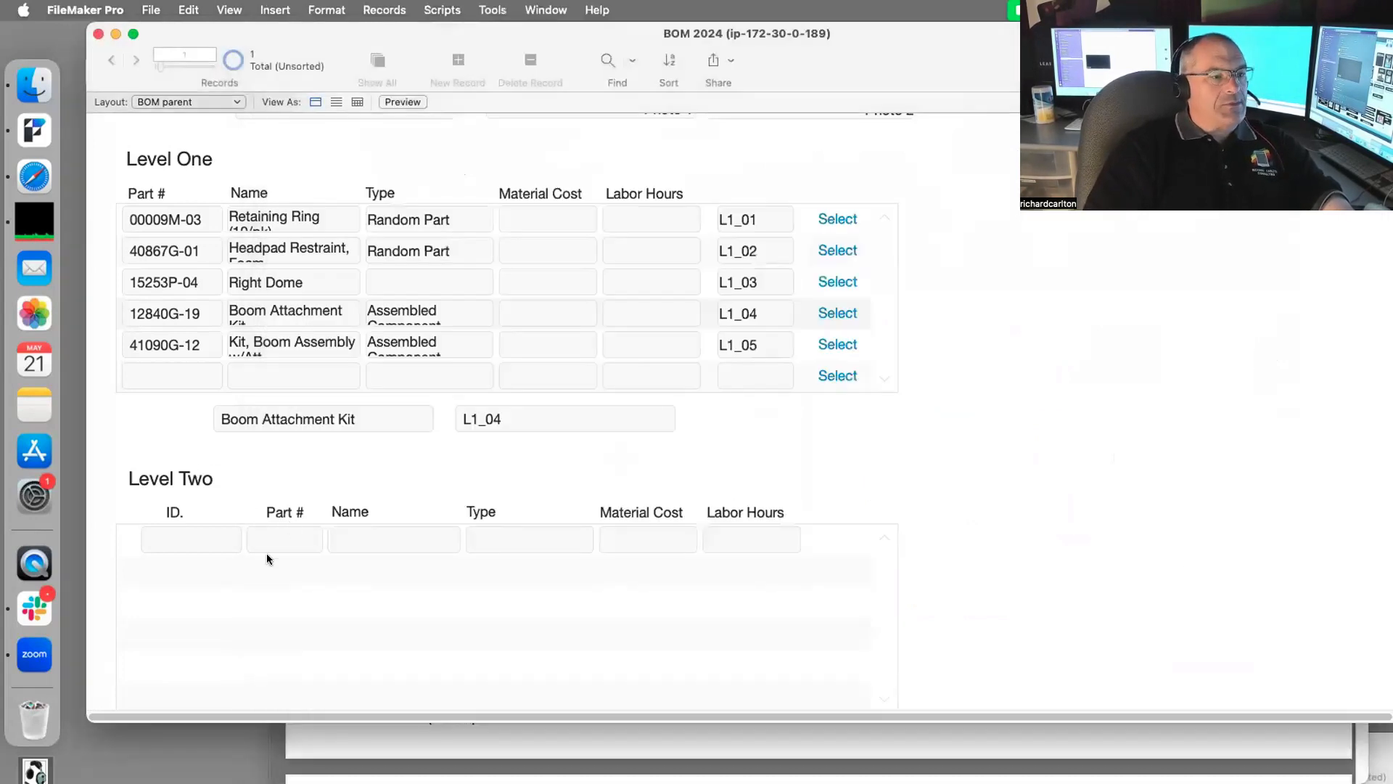
click(370, 540)
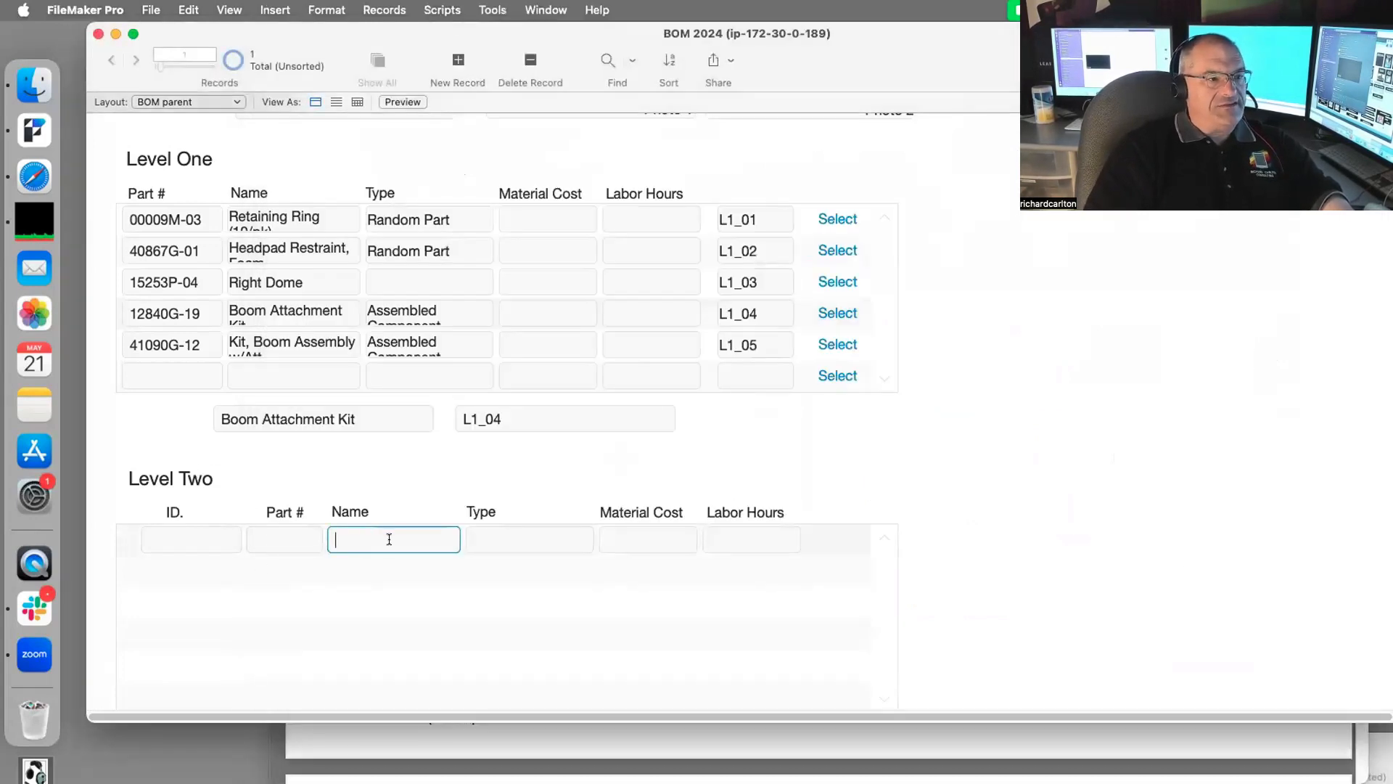
key(super+v)
Step: Add part number 18028G-01 to the Level Two row, commit it, and enter Layout mode with Cmd+L
click(1010, 730)
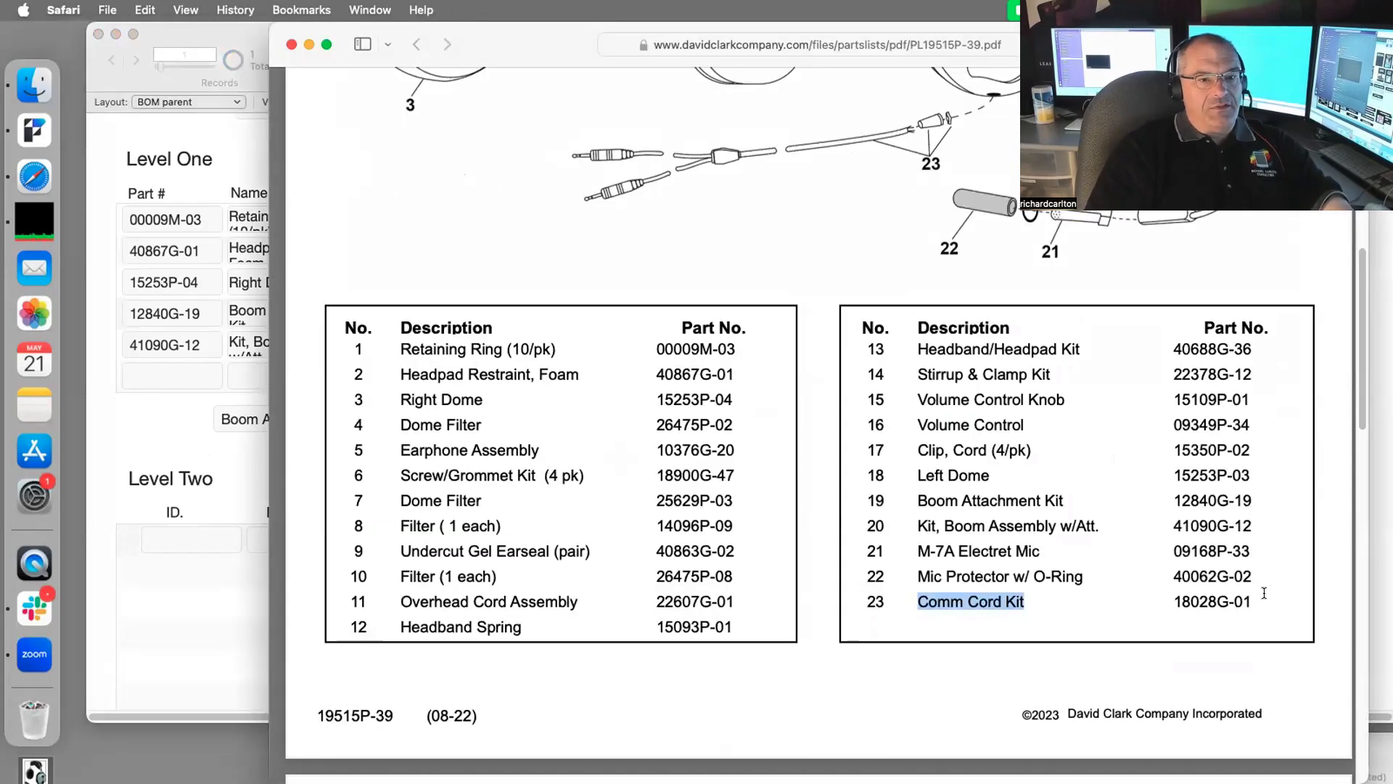
double_click(1205, 602)
key(super+c)
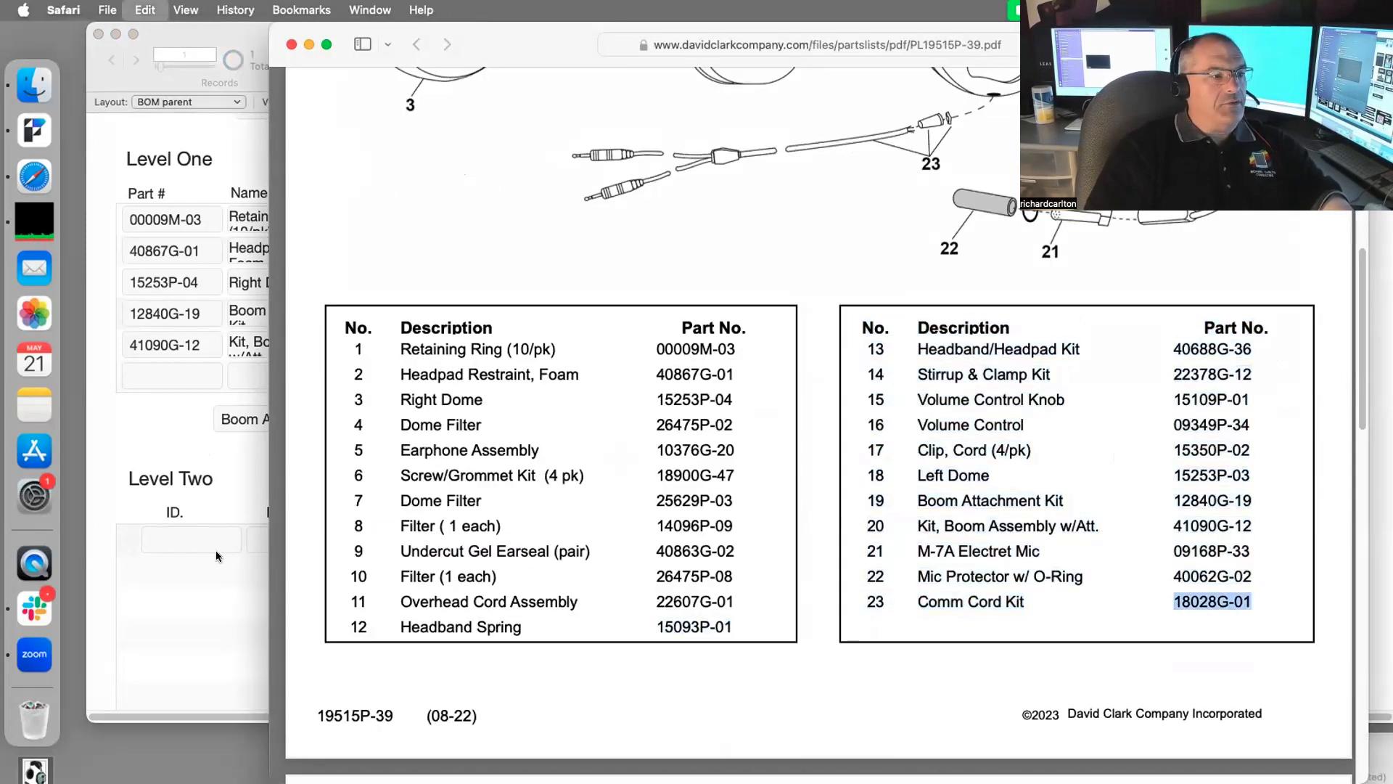
key(super+Tab)
key(super+v)
click(324, 470)
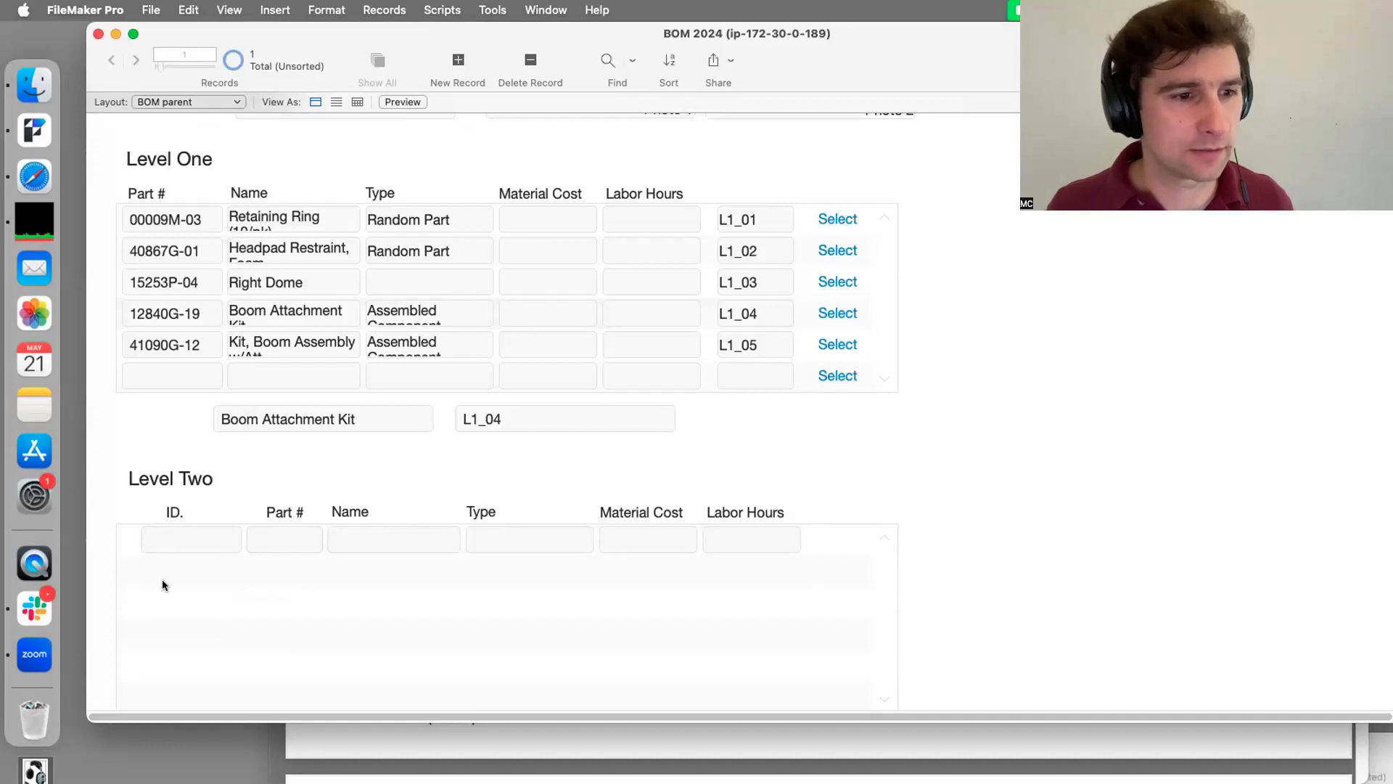
key(super+l)
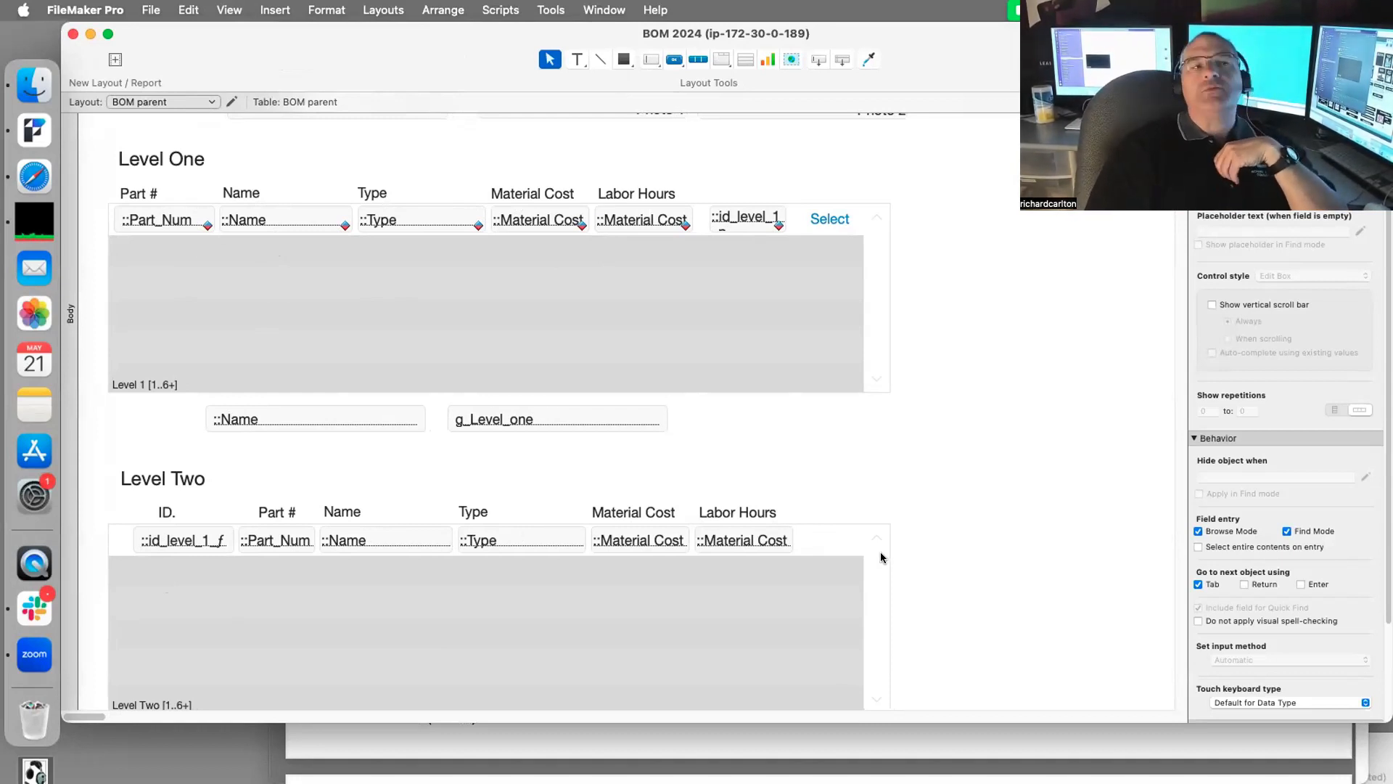
Step: Try selecting the Level Two ID field, then cancel the conflicting-users message without sending
click(743, 222)
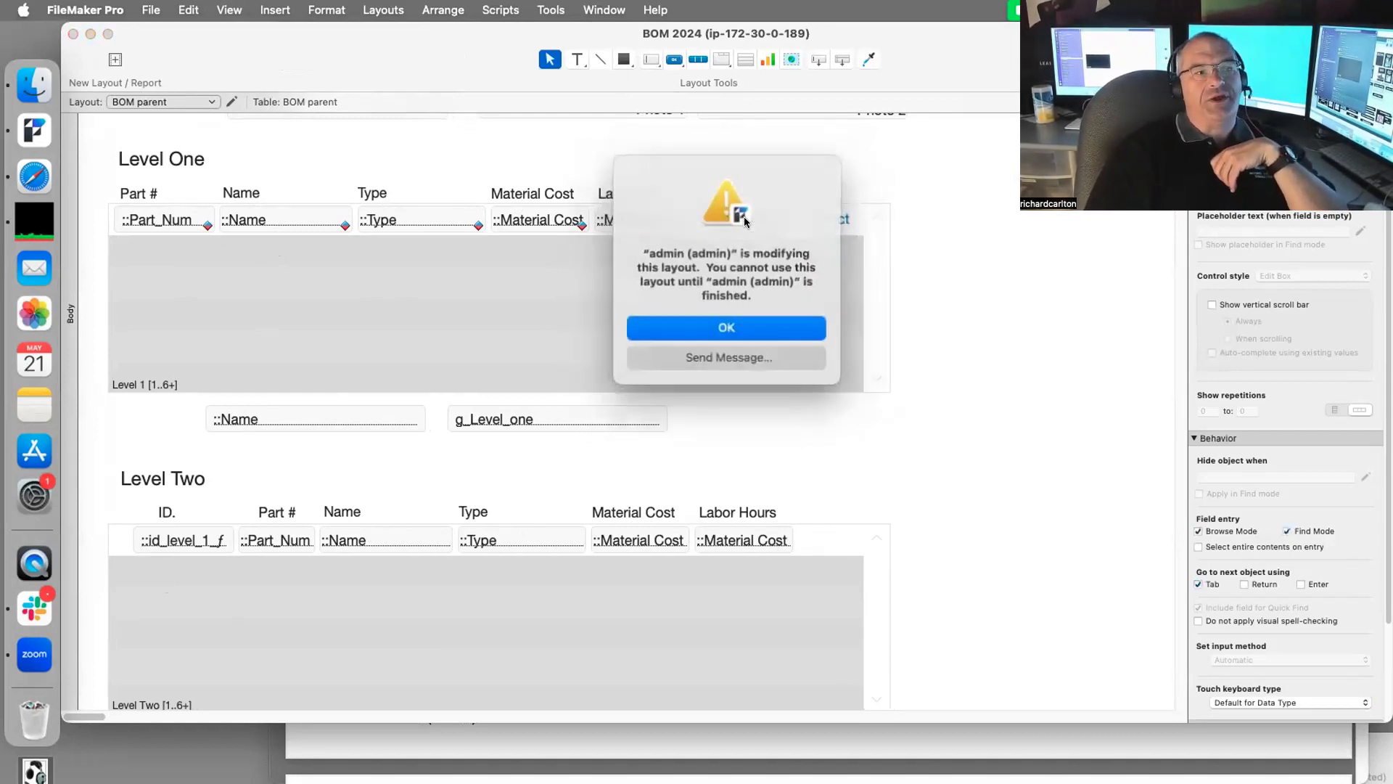
click(722, 358)
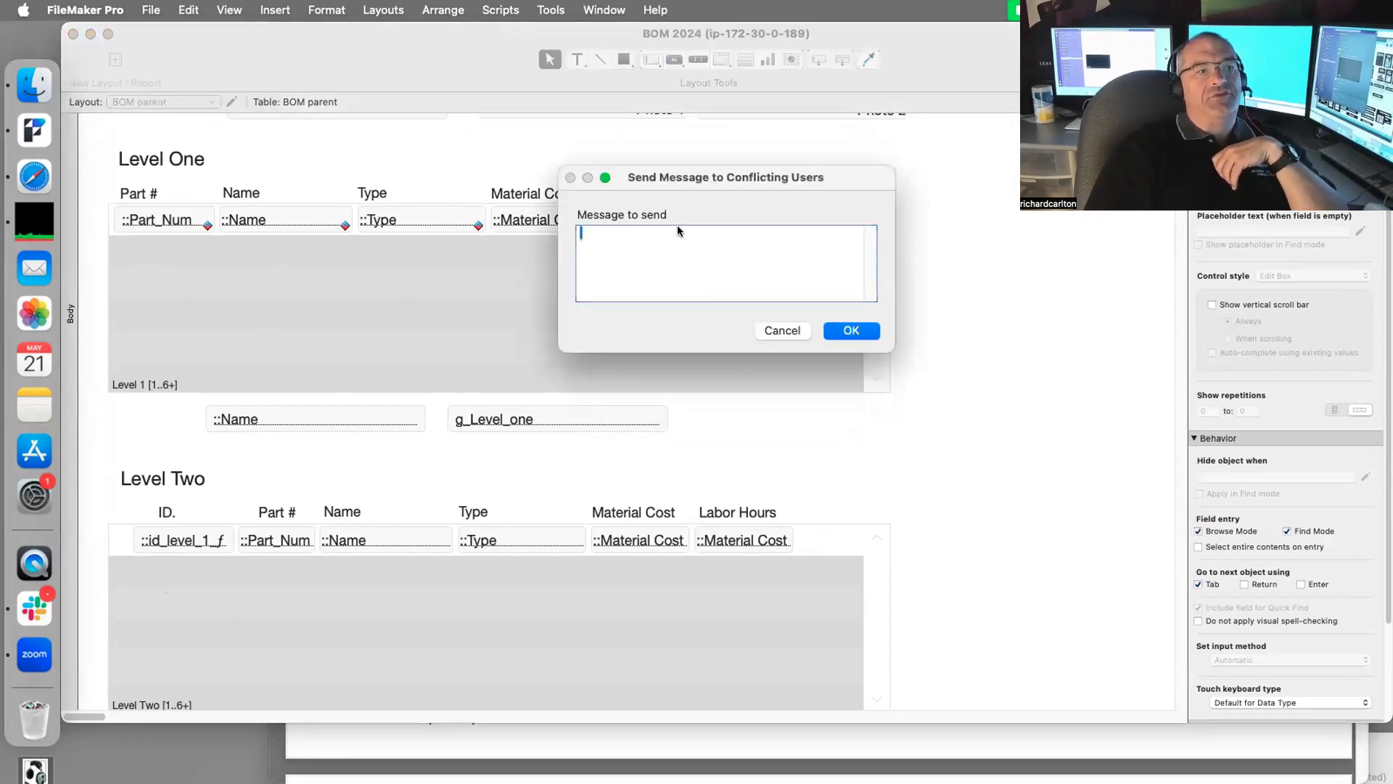
click(783, 329)
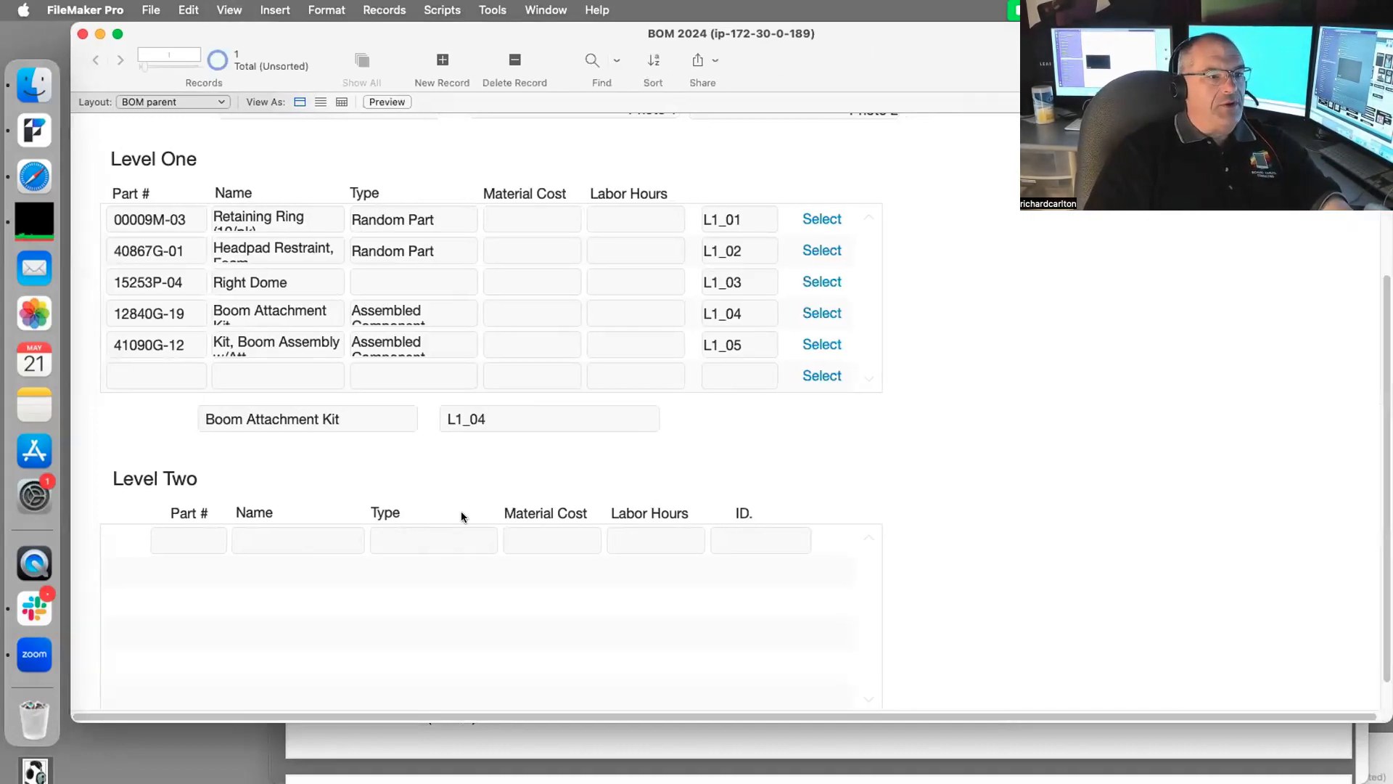
Step: Paste Comm Cord Kit from the PDF as the Level Two row name and commit it
click(862, 747)
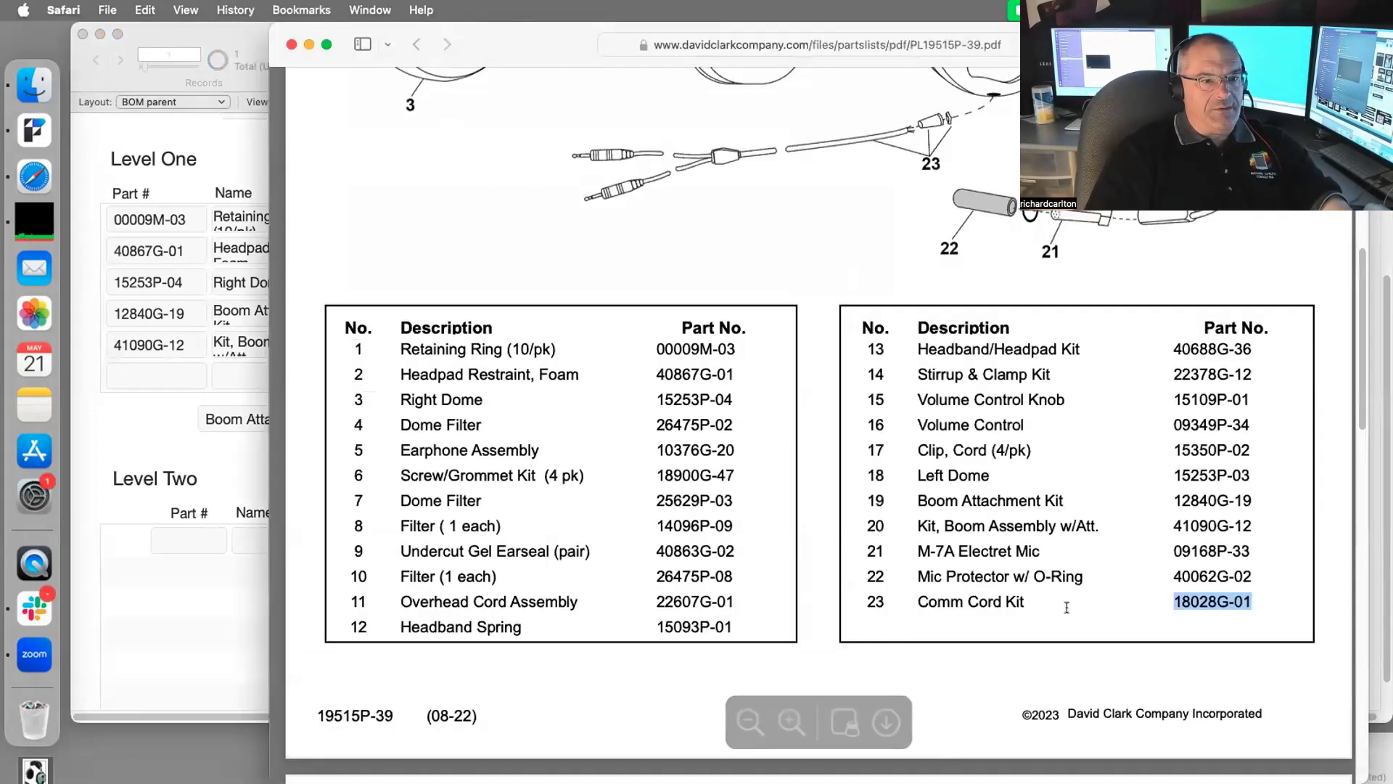
drag(1027, 601, 912, 597)
key(super+c)
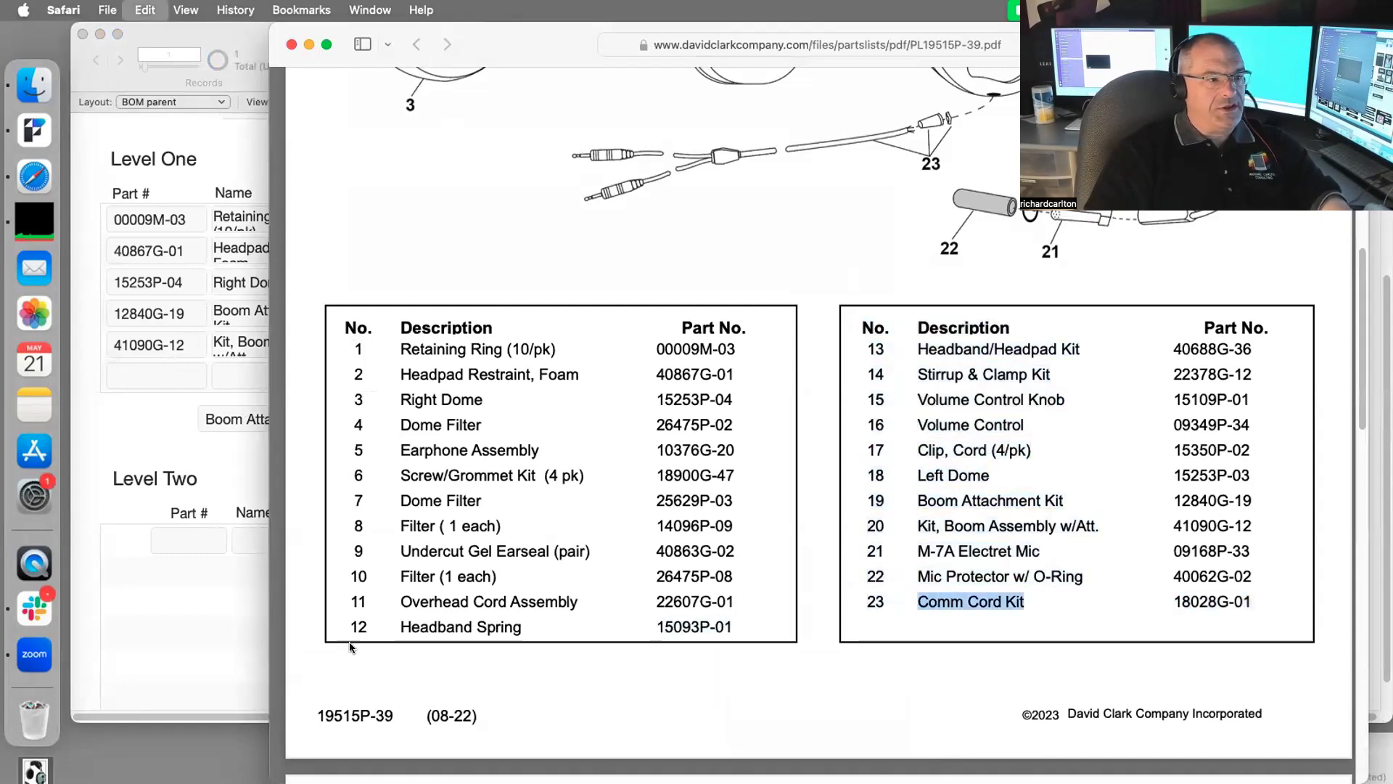
click(254, 541)
key(super+v)
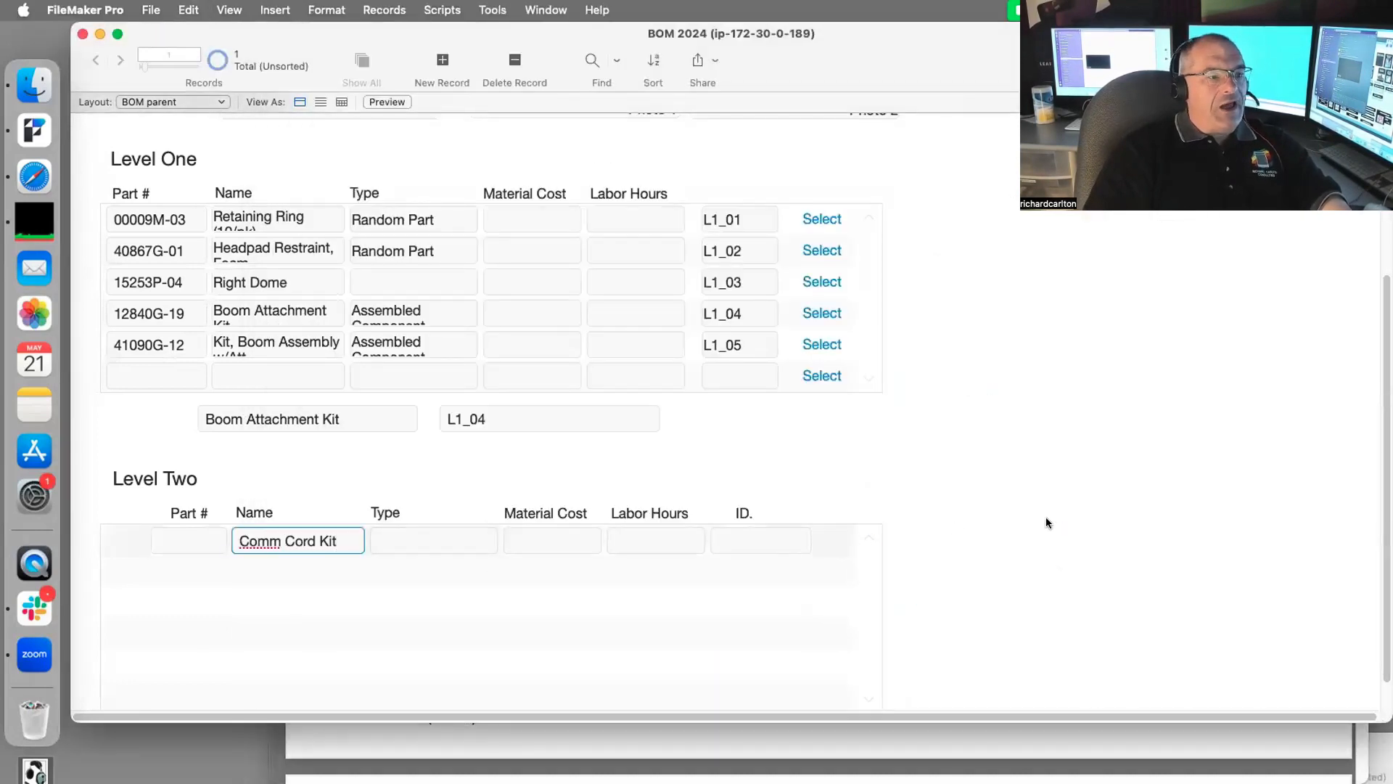
click(813, 556)
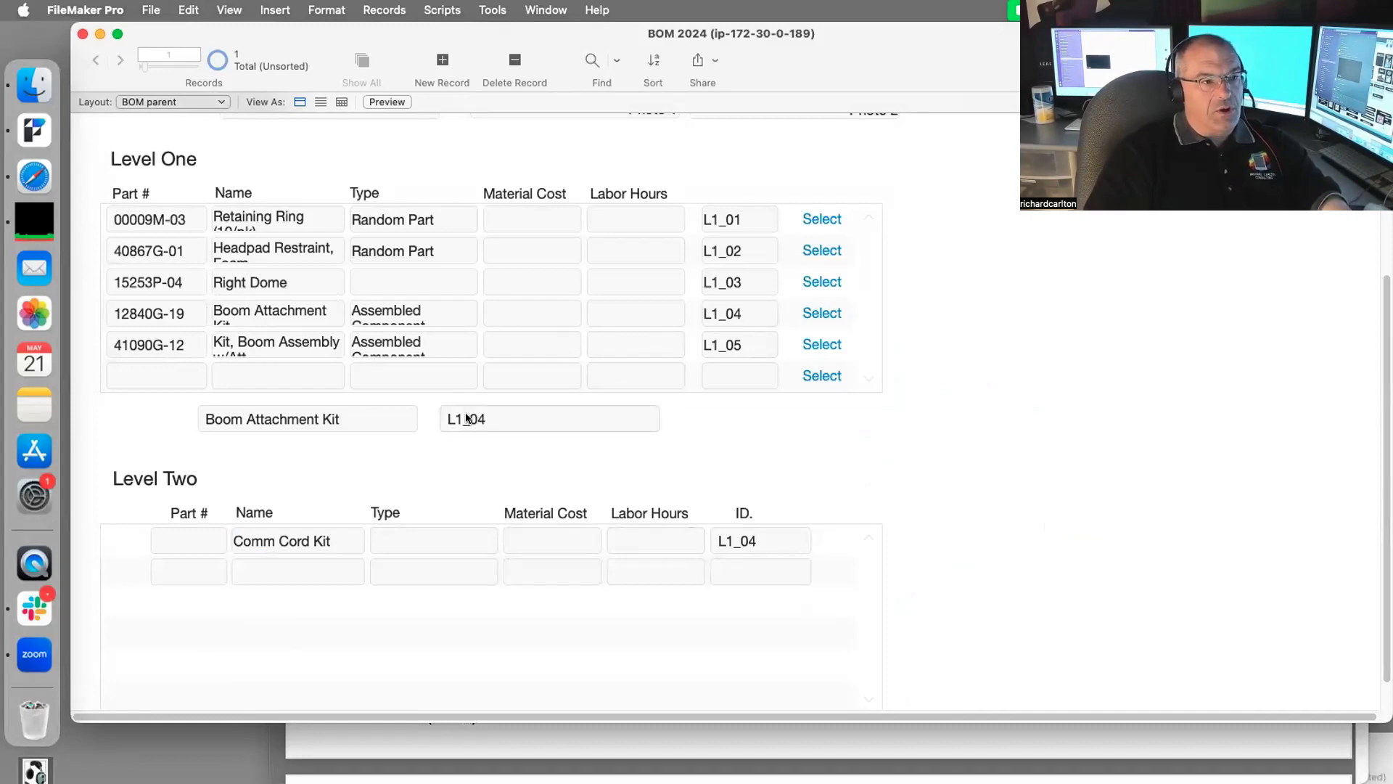
Step: Fill the Comm Cord Kit row's Part # with 18028G-01 and commit
scroll(589, 409, up, 5)
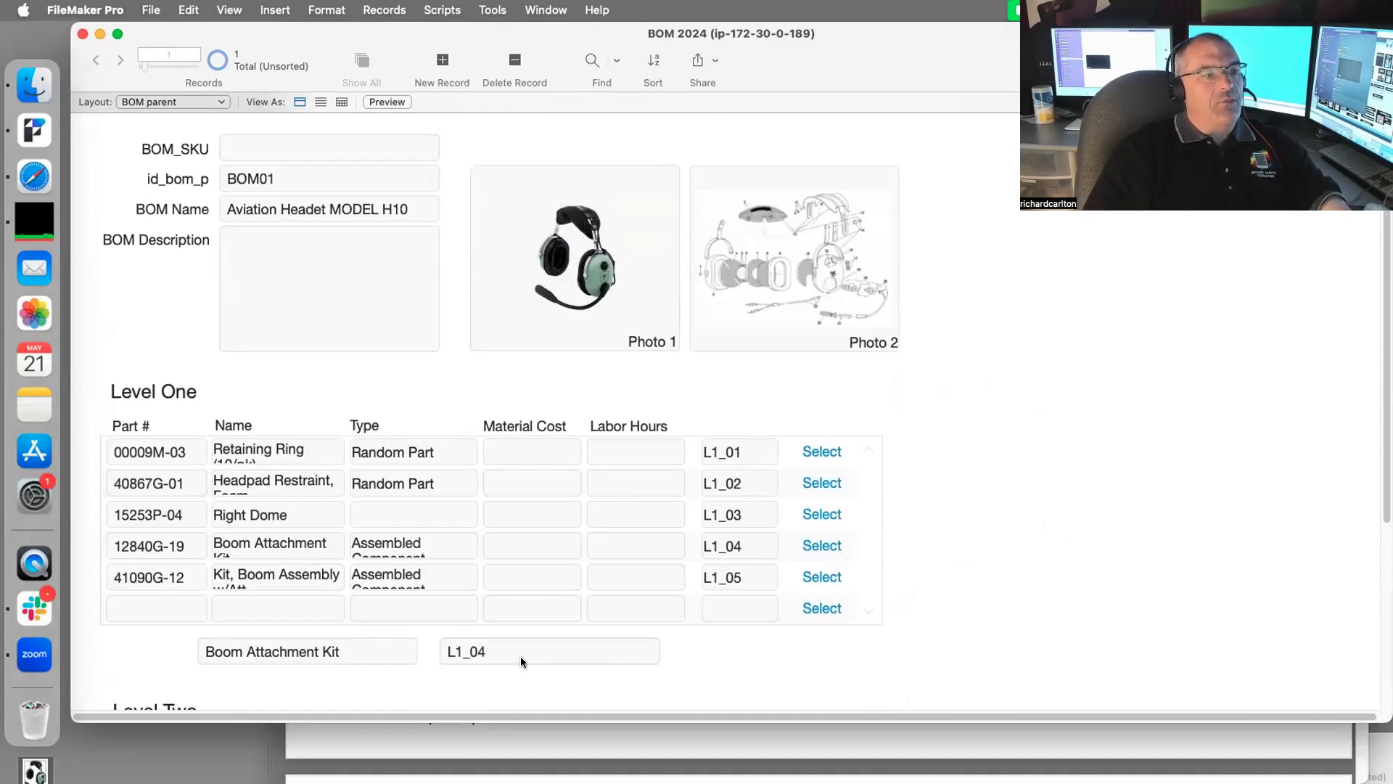
scroll(520, 656, down, 3)
scroll(317, 650, down, 3)
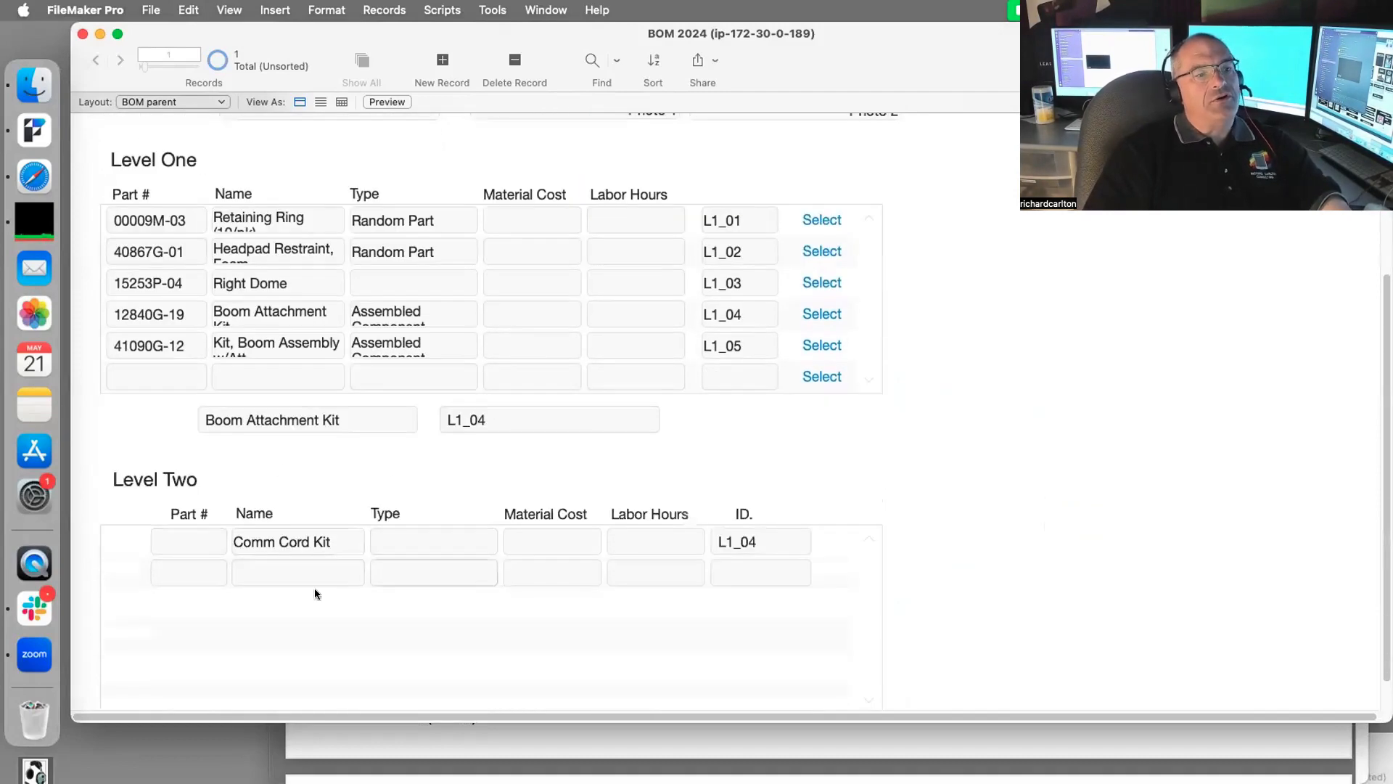
scroll(464, 540, down, 1)
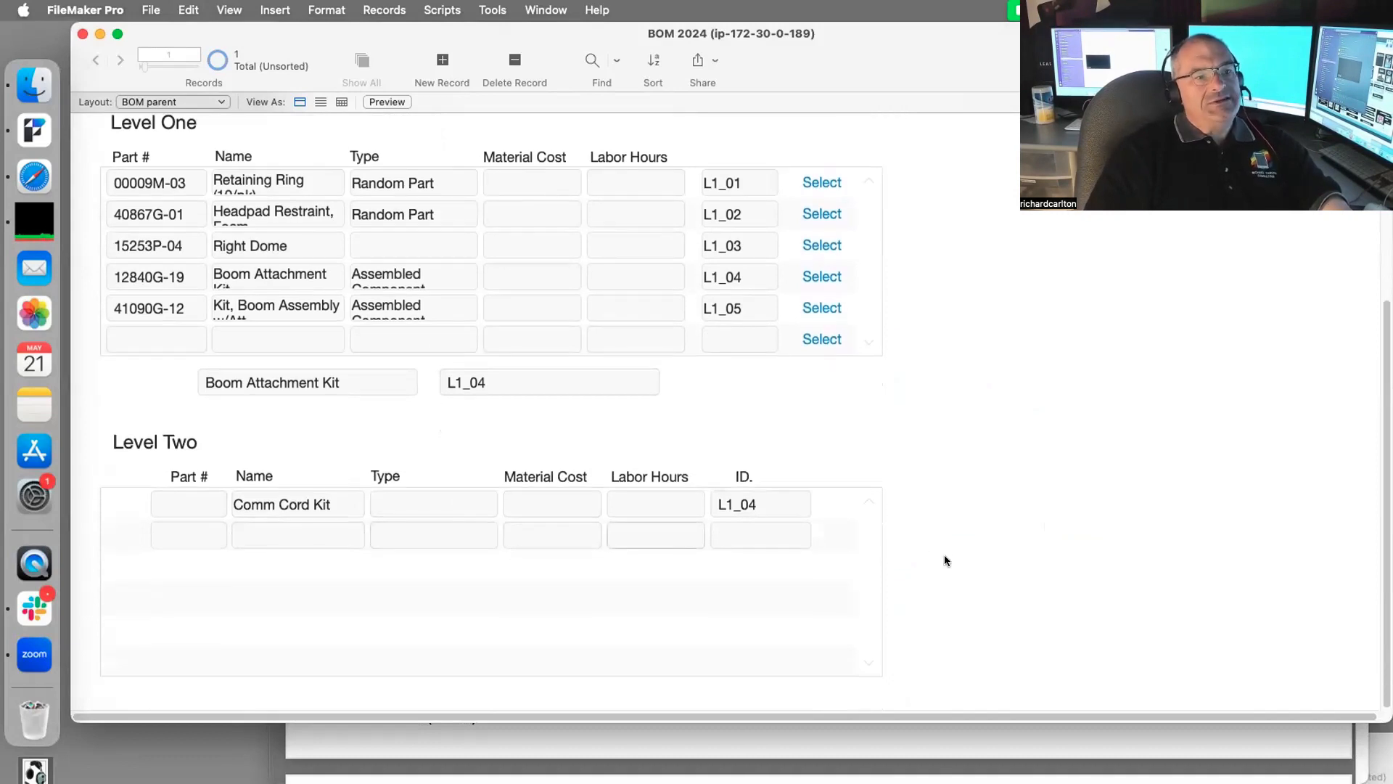
click(1120, 732)
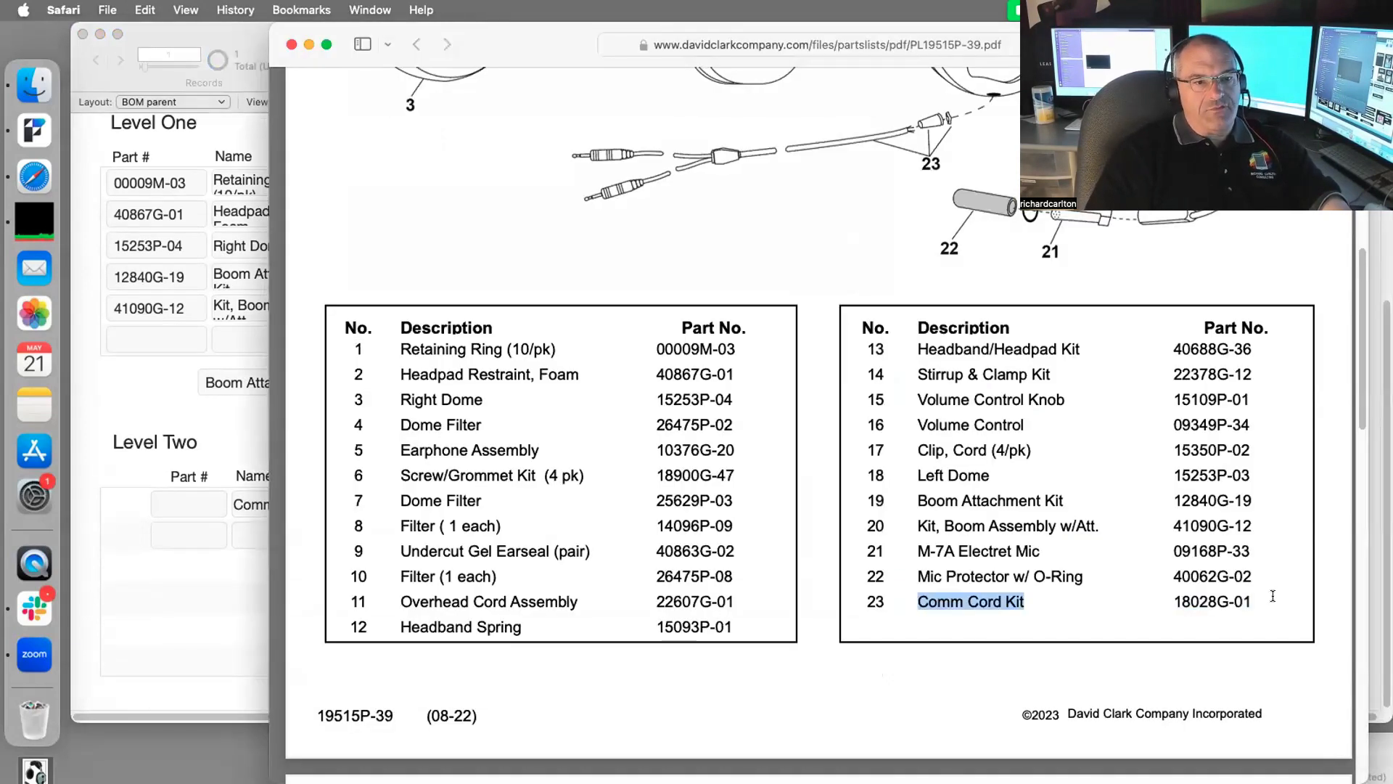
drag(1271, 595, 1171, 596)
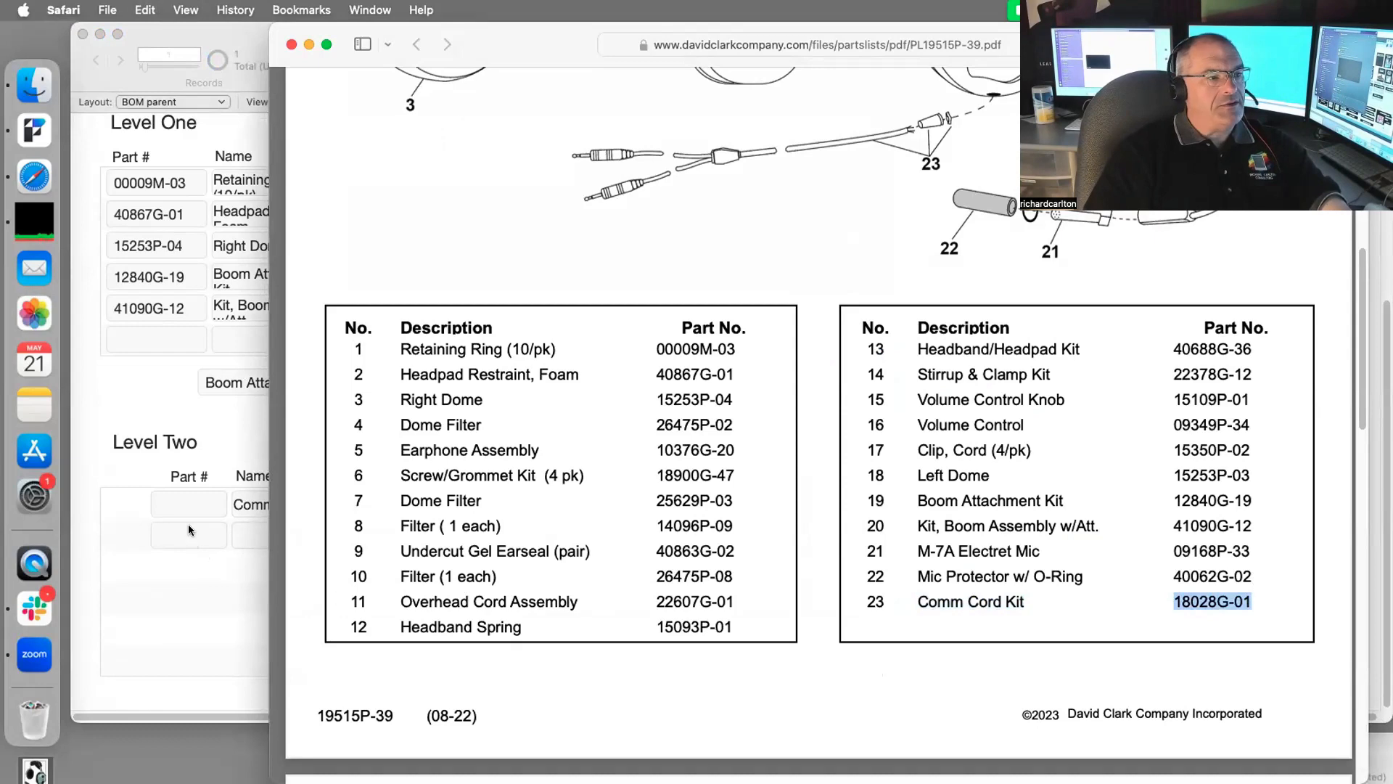
click(186, 499)
key(super+v)
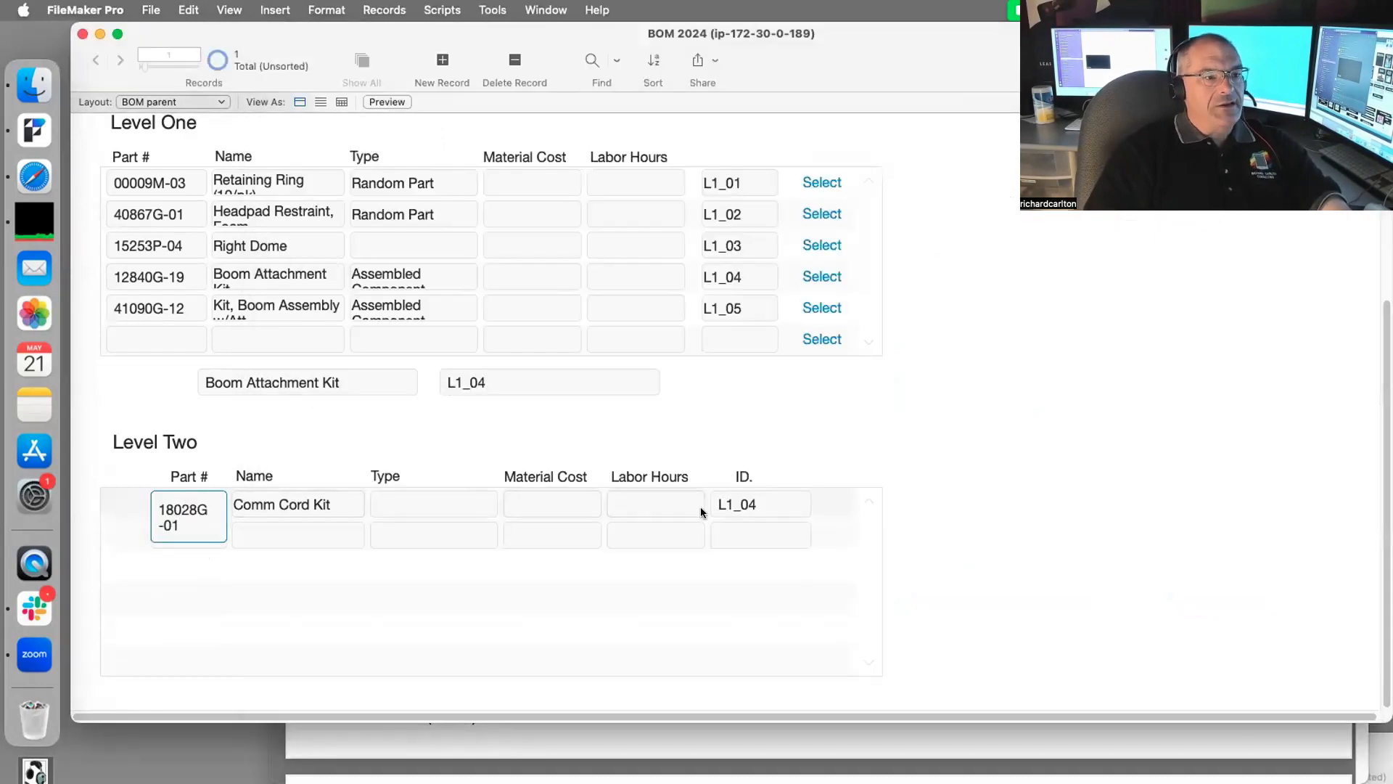
click(539, 498)
click(541, 498)
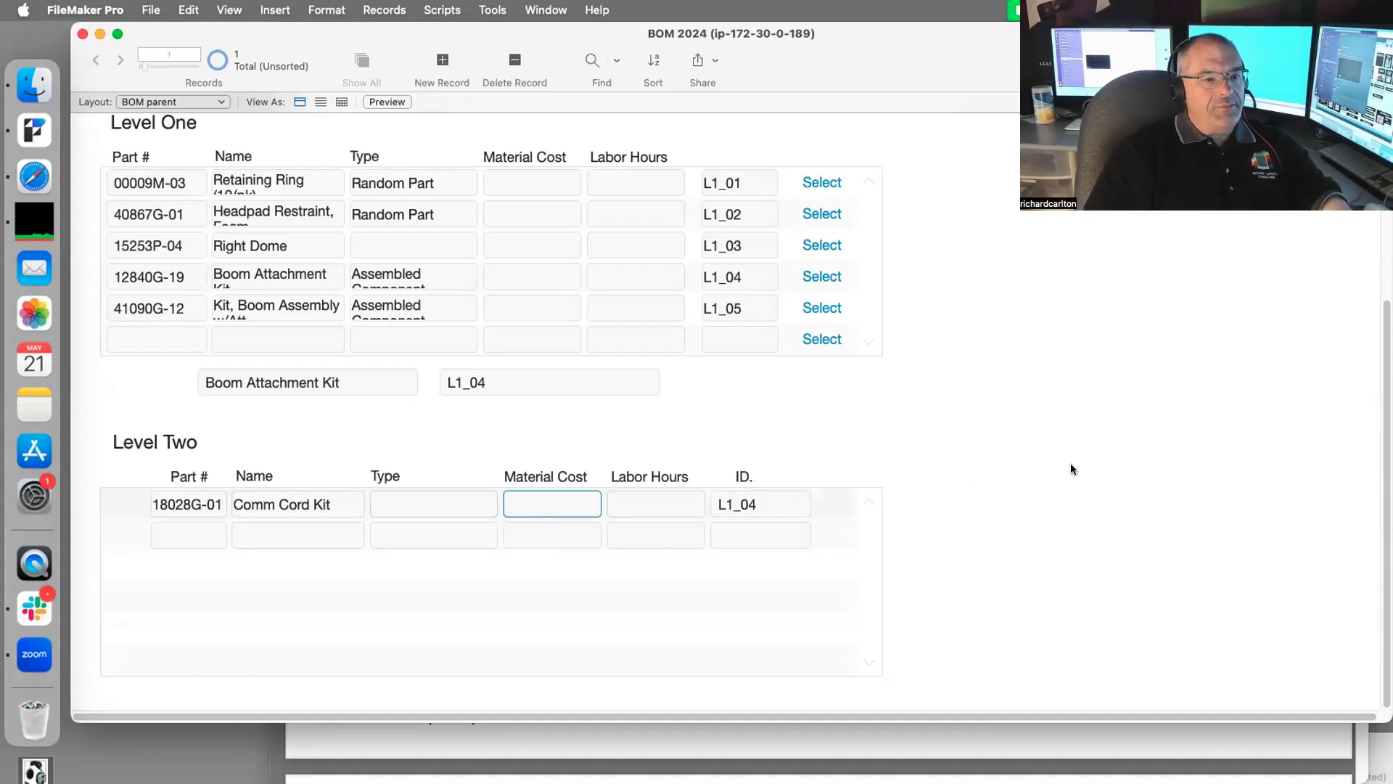
Step: Add a second Level Two row named Boom Attachment Kit, copied from the PDF
click(1130, 743)
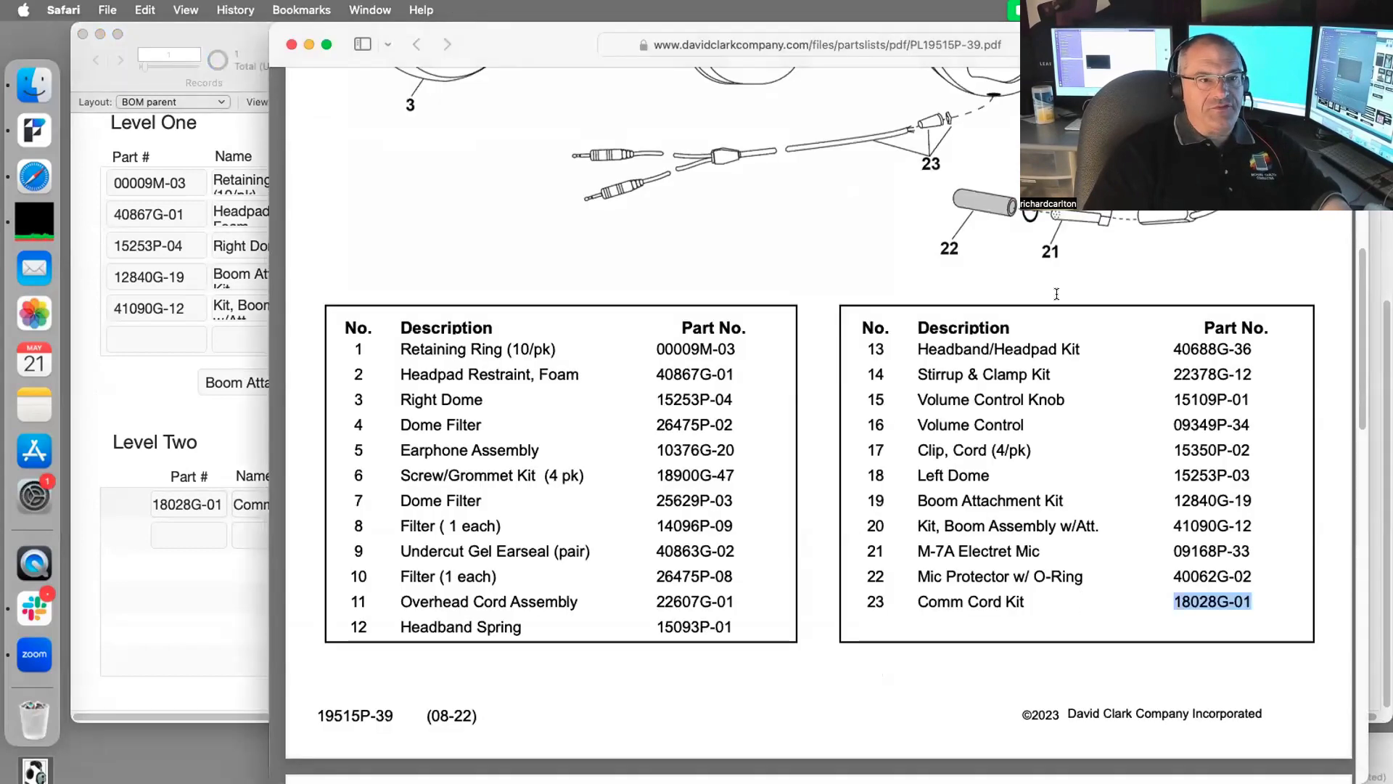
scroll(1175, 363, up, 4)
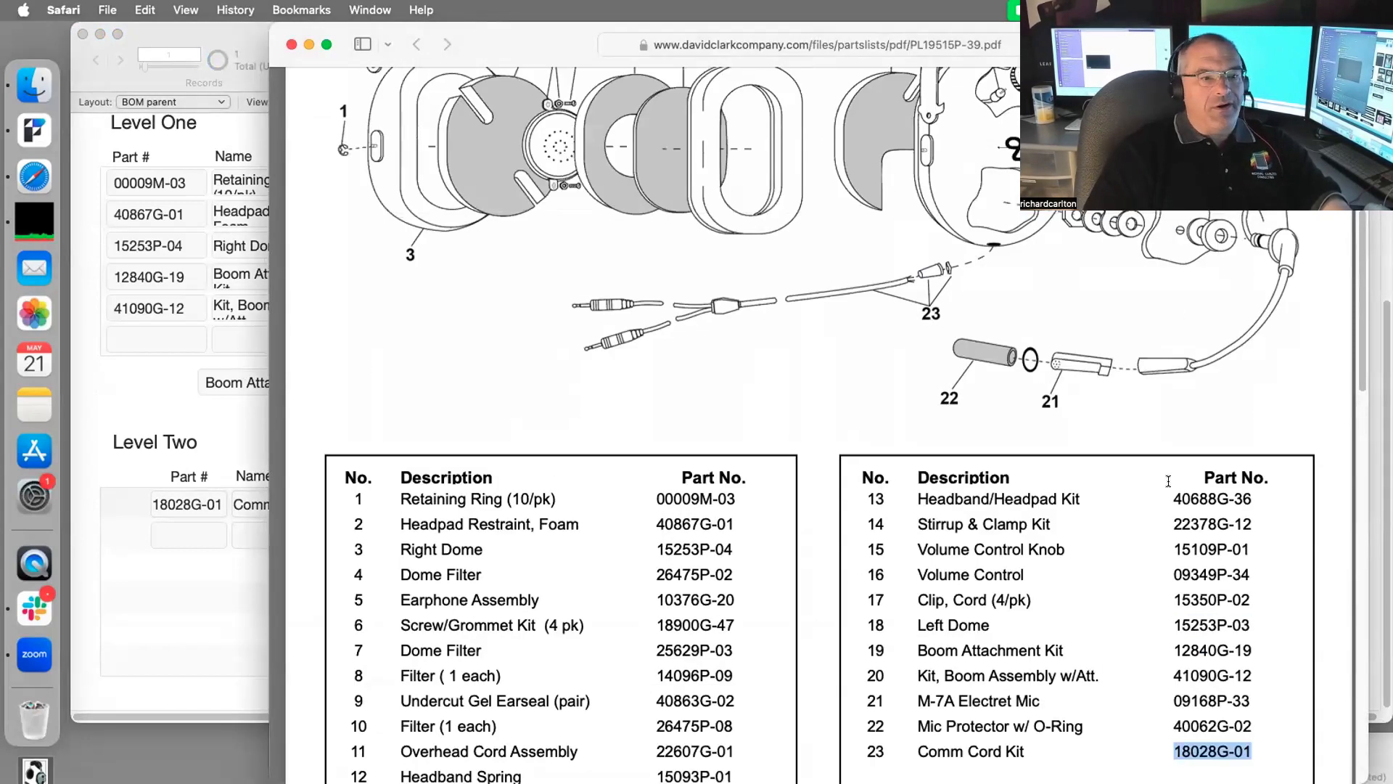
scroll(1172, 471, down, 8)
drag(1065, 333, 907, 333)
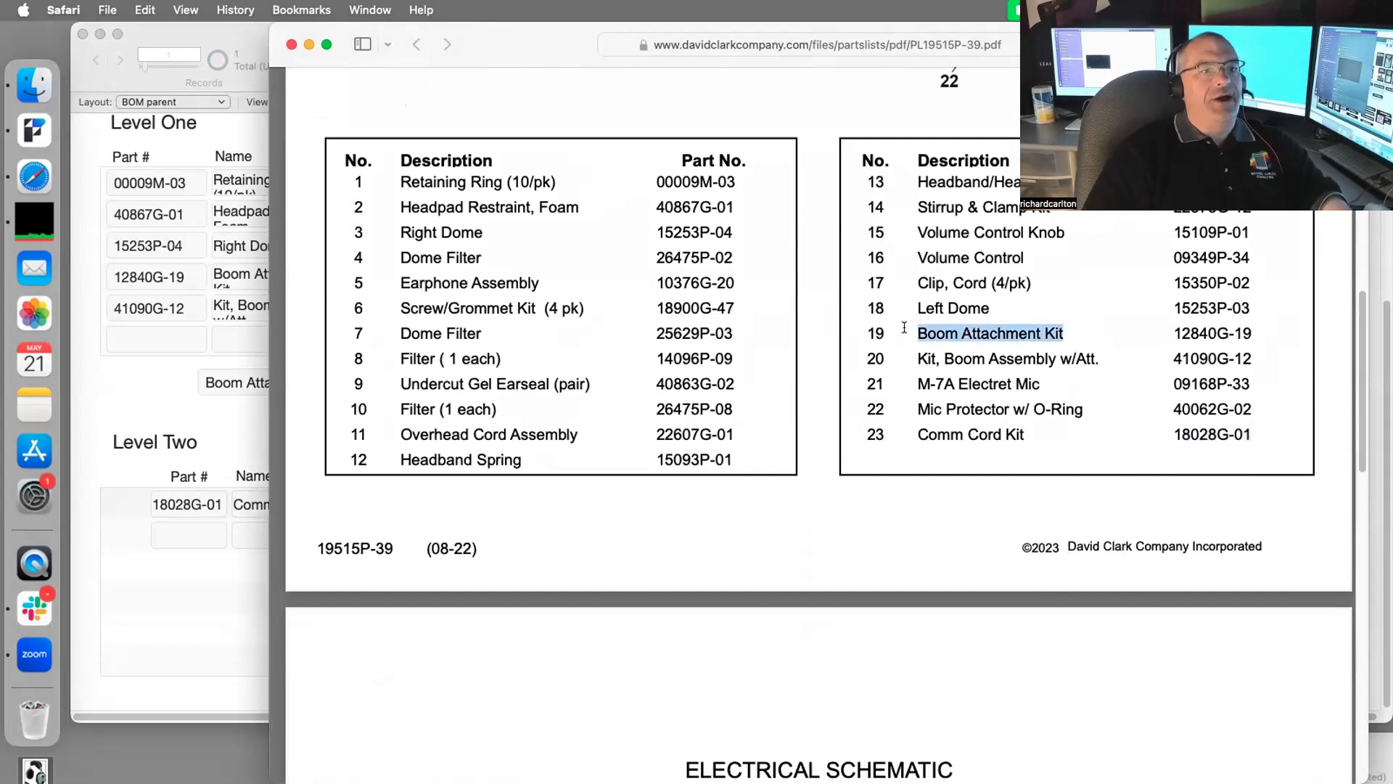
key(super+c)
click(238, 540)
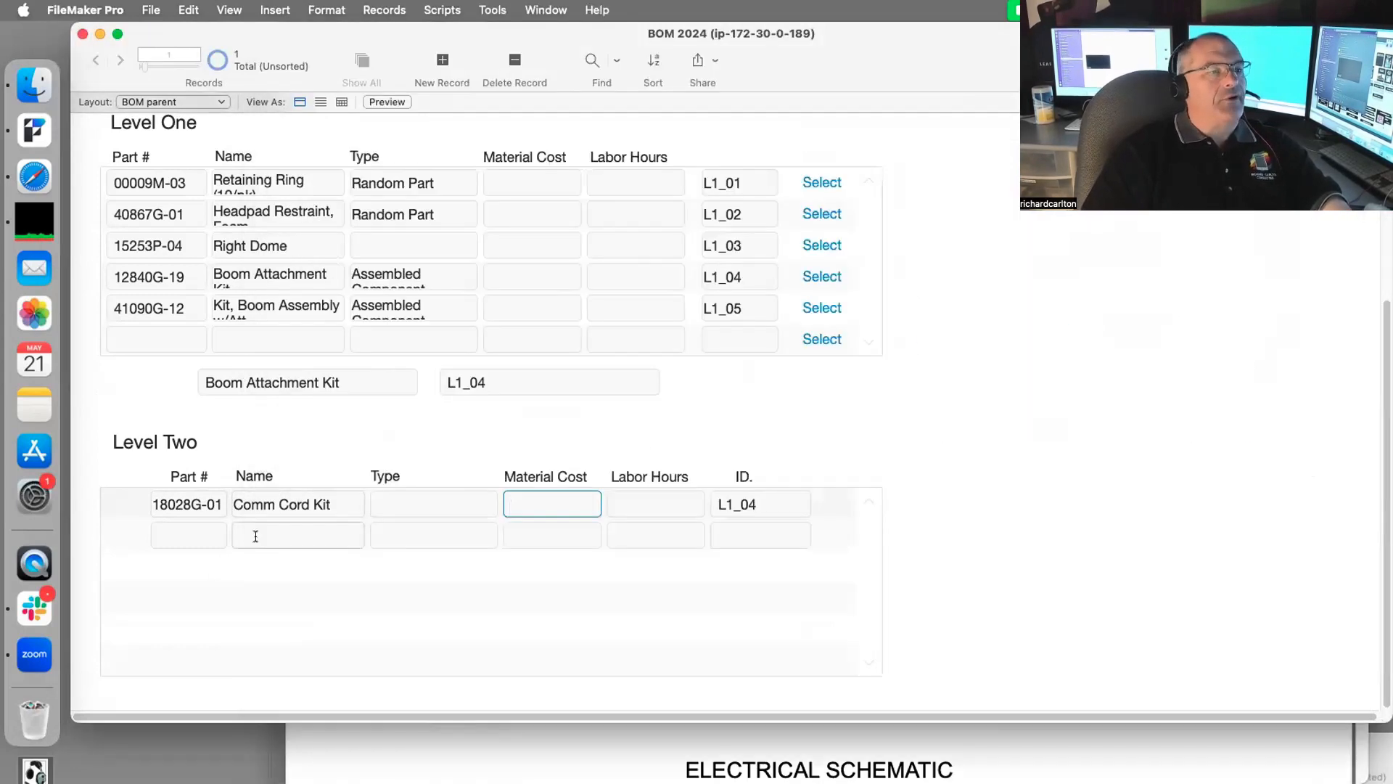
key(super+v)
click(1060, 498)
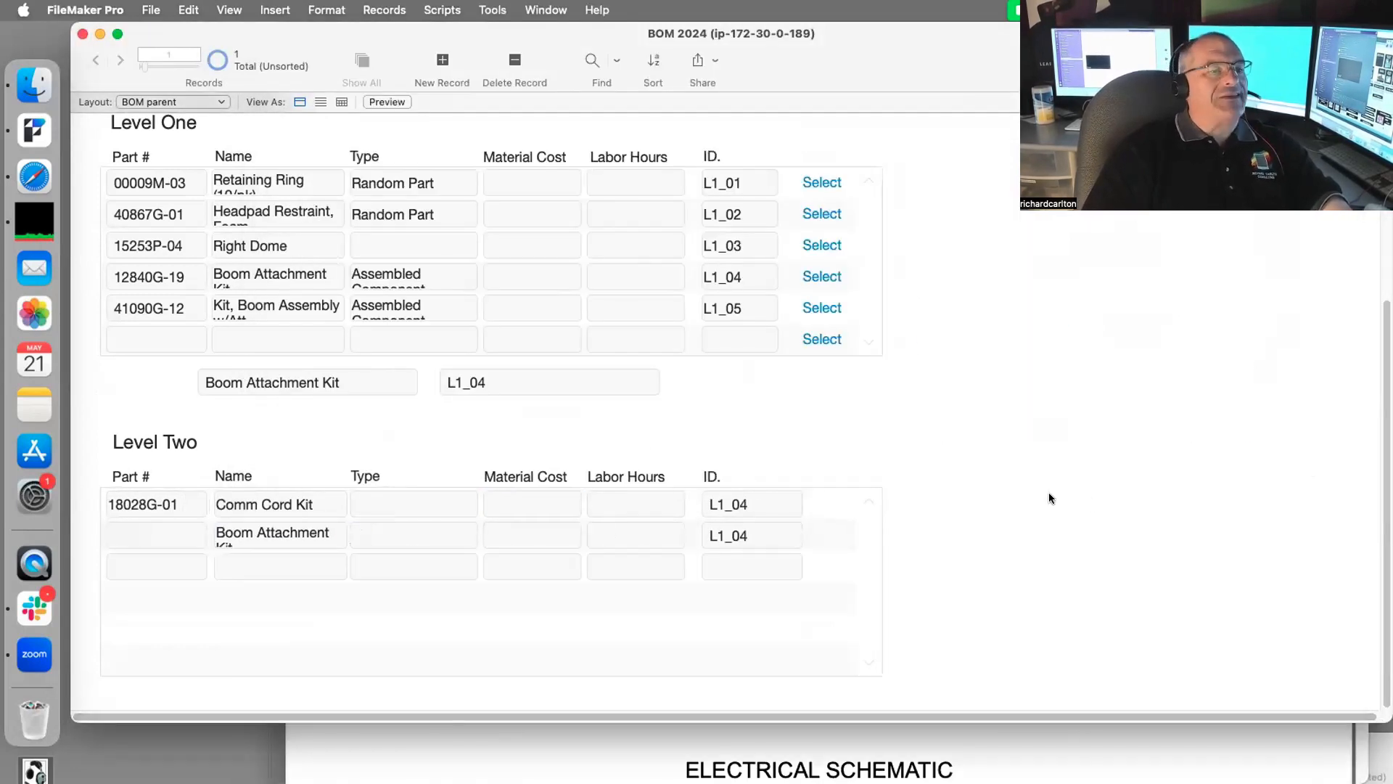
Step: Give the Boom Attachment Kit row part number 12840G-19
click(1109, 743)
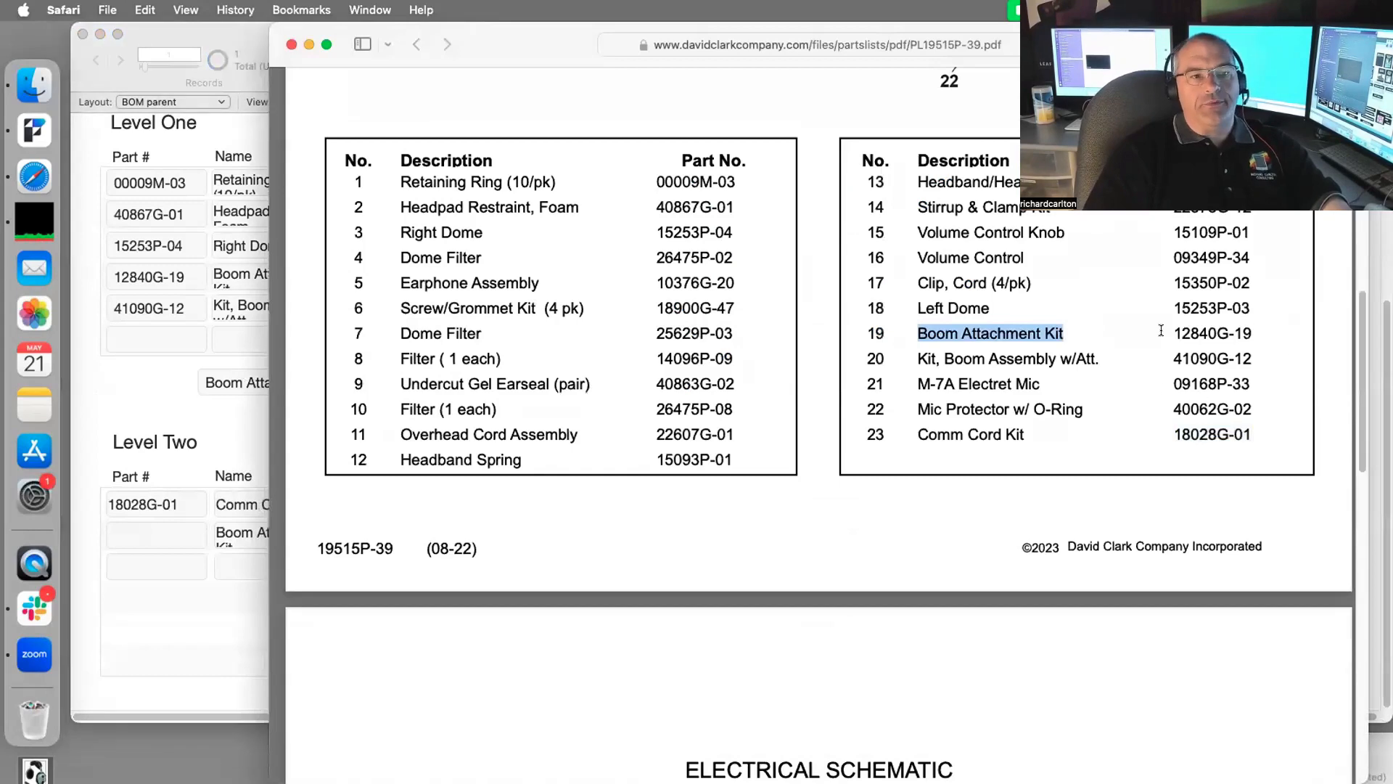
drag(1253, 333, 1173, 333)
key(super+c)
click(141, 523)
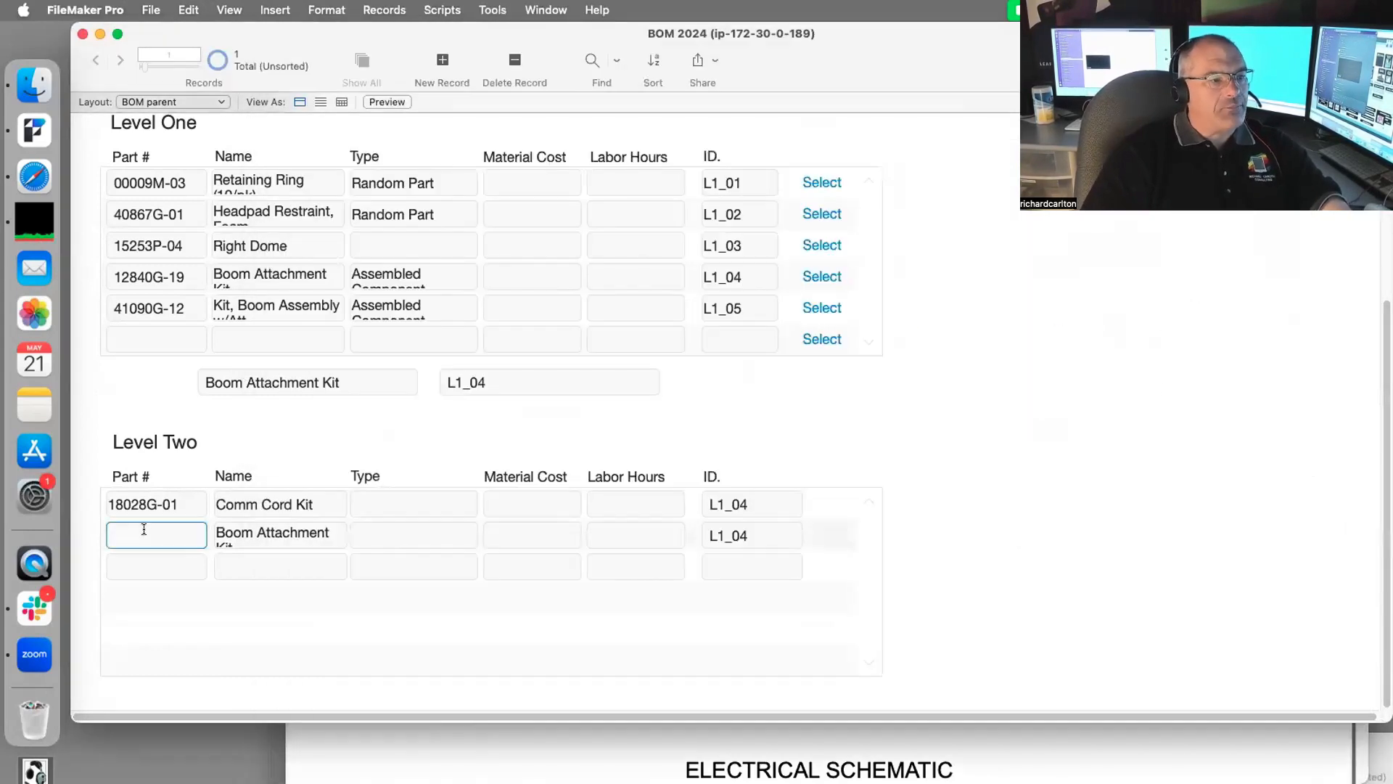
key(super+v)
click(412, 498)
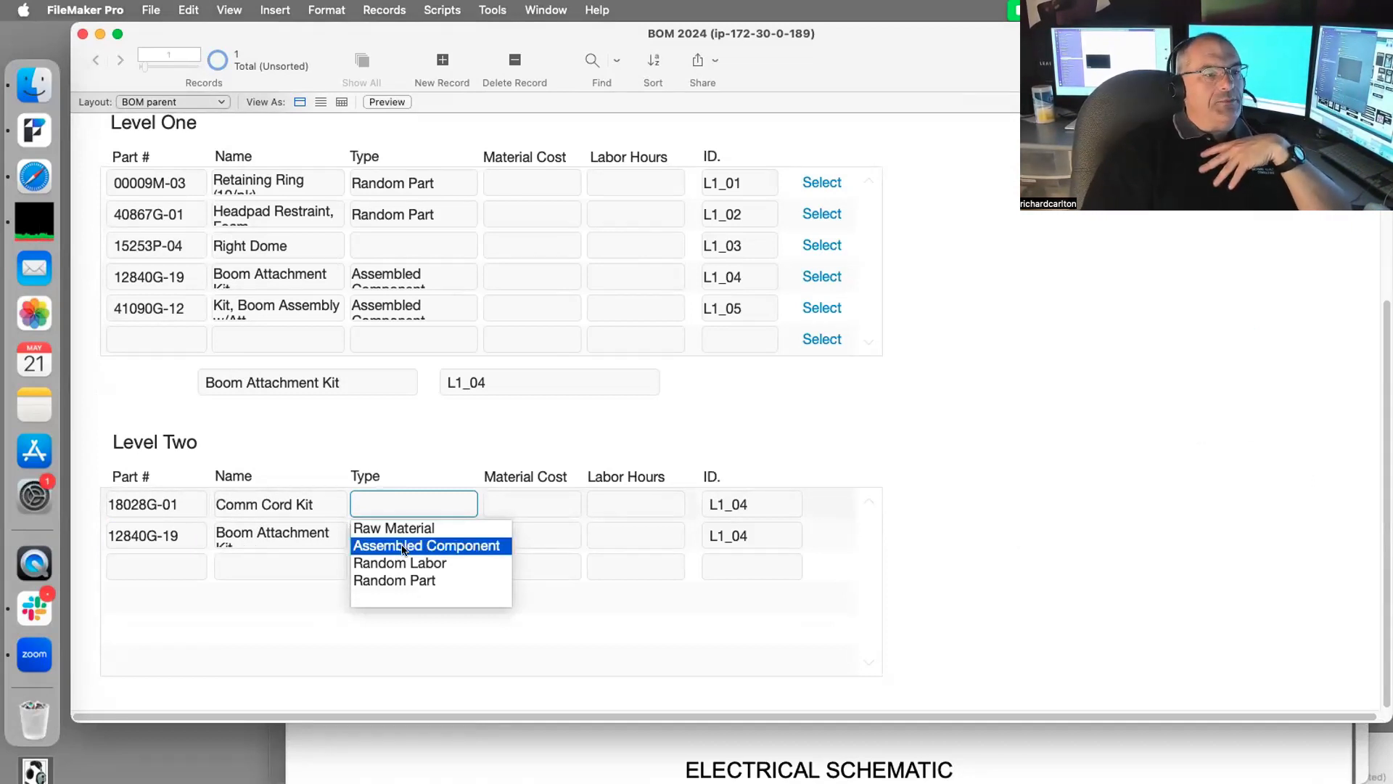
Step: Choose Assembled Component as Type for the Comm Cord Kit and Boom Attachment Kit rows
click(404, 545)
click(402, 533)
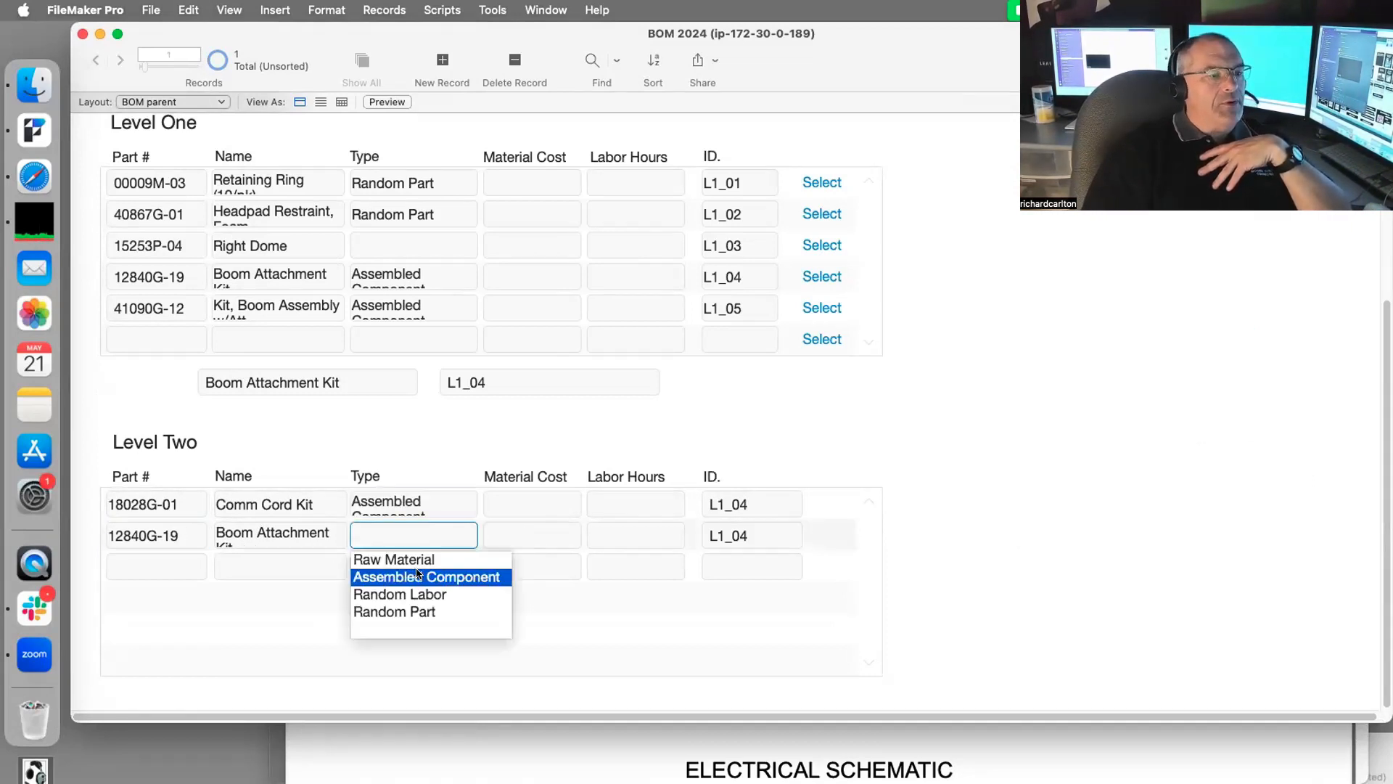
click(418, 576)
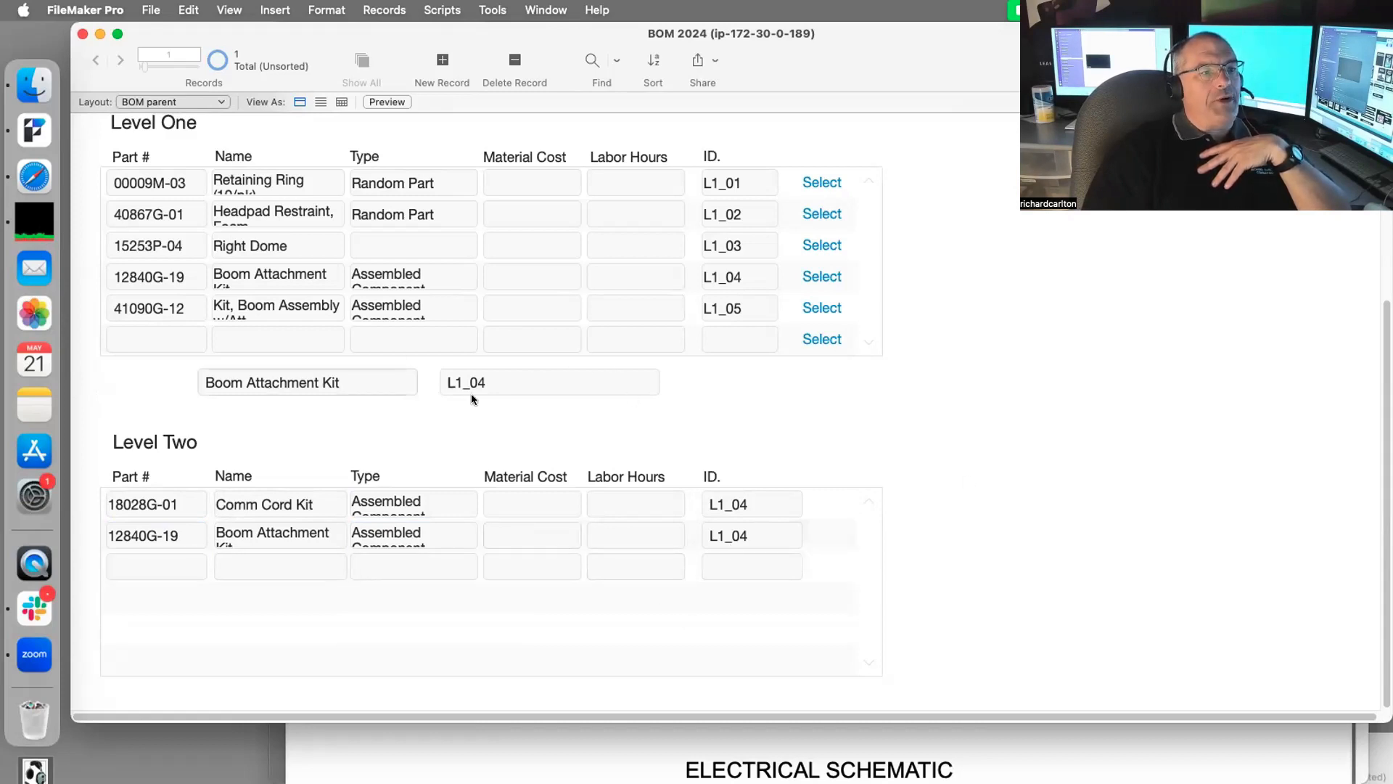
Step: Step through Level One rows: Retaining Ring, Headpad Restraint Foam, Right Dome, Boom Attachment Kit, Kit Boom Assembly w/Att
scroll(450, 212, up, 5)
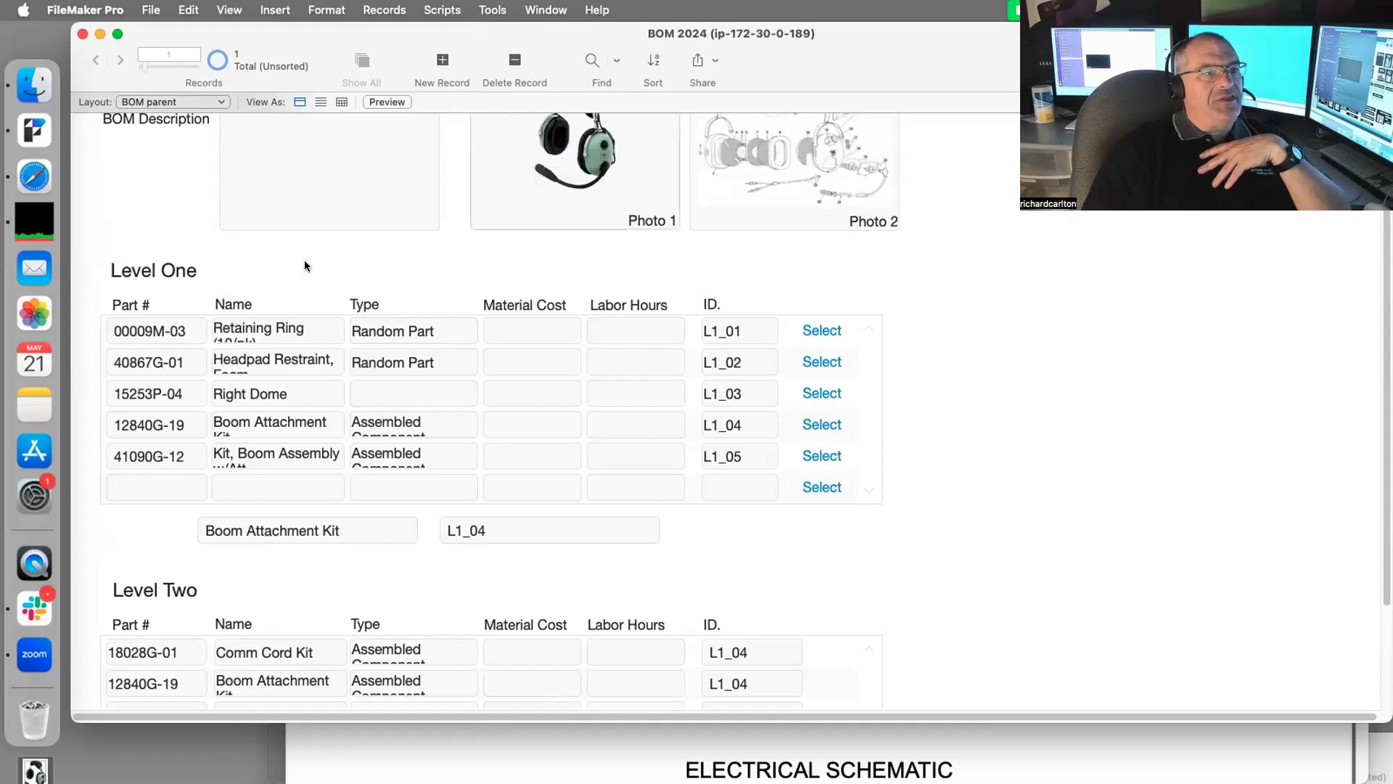
scroll(454, 551, down, 3)
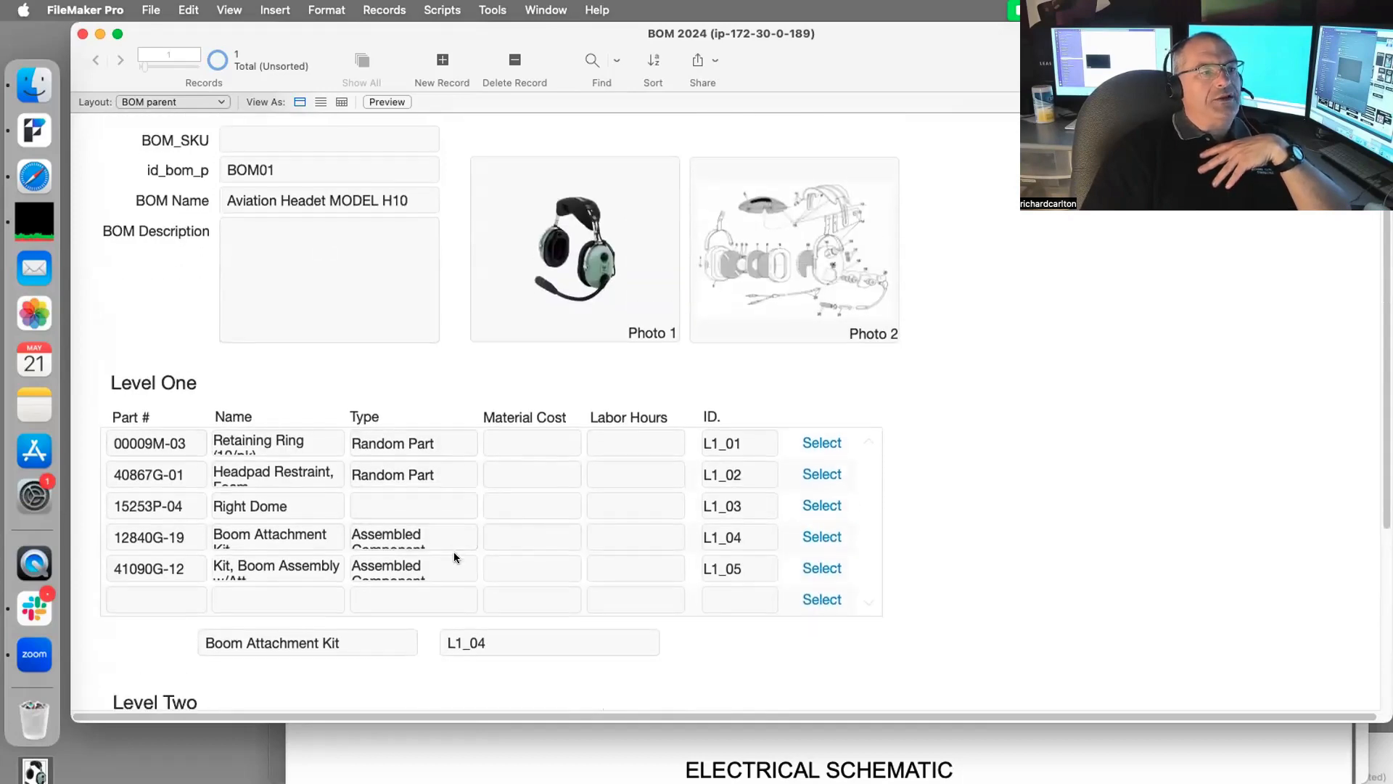
scroll(229, 580, down, 3)
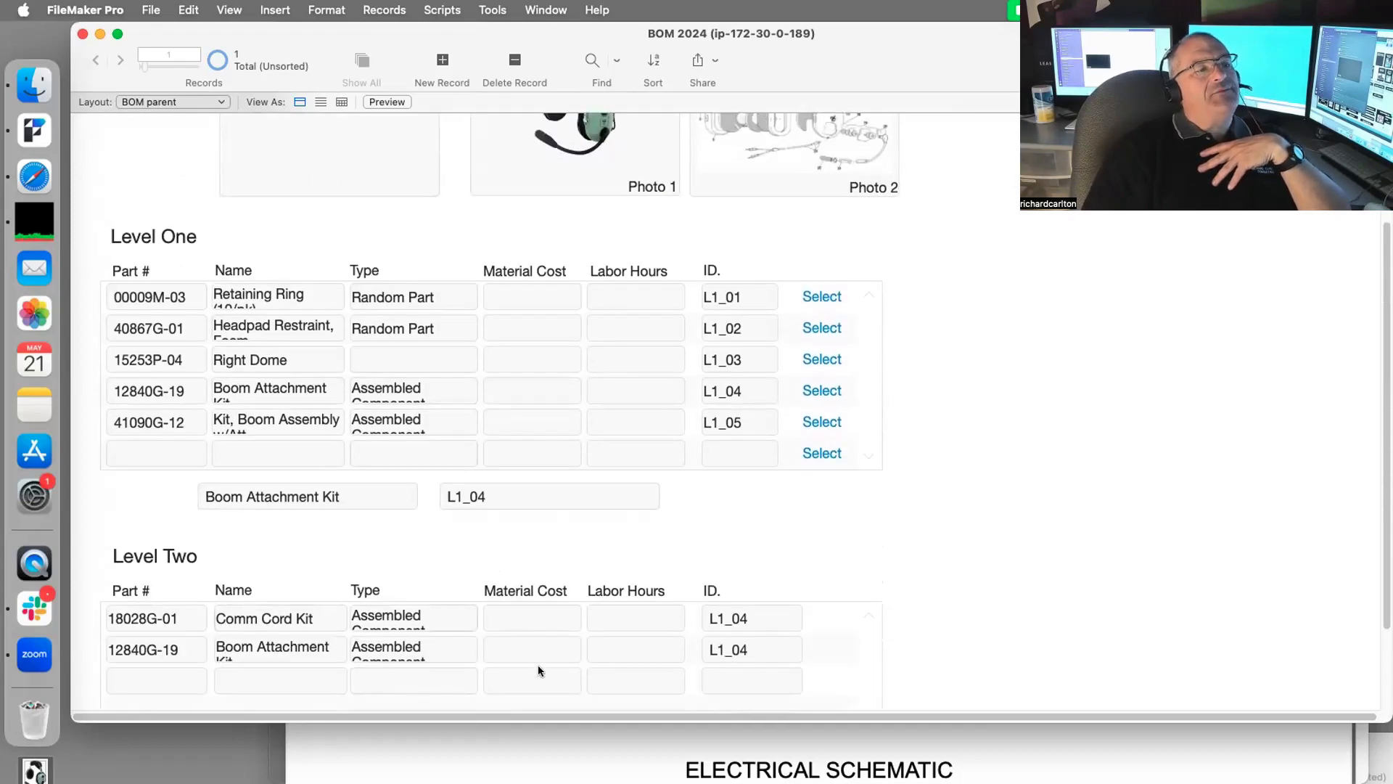
click(822, 296)
click(828, 326)
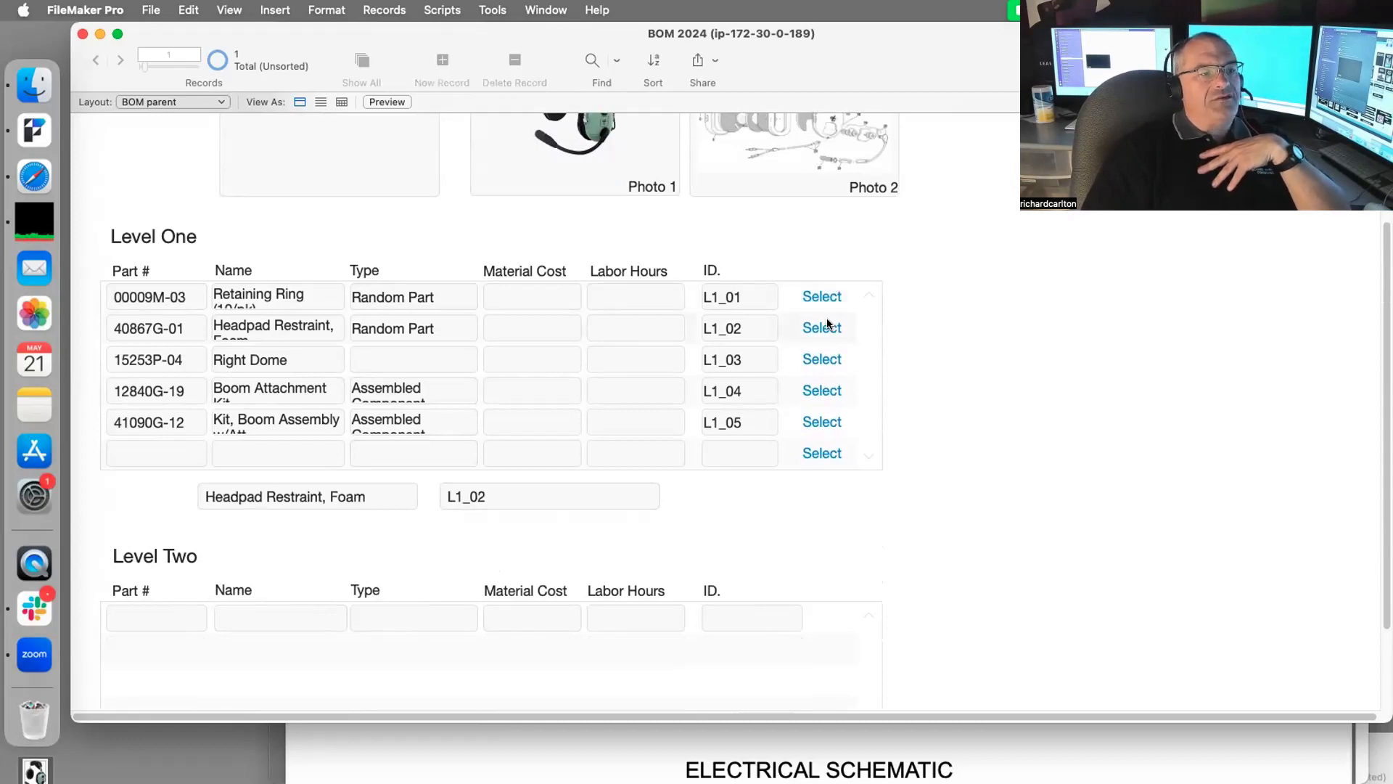
click(817, 358)
click(820, 392)
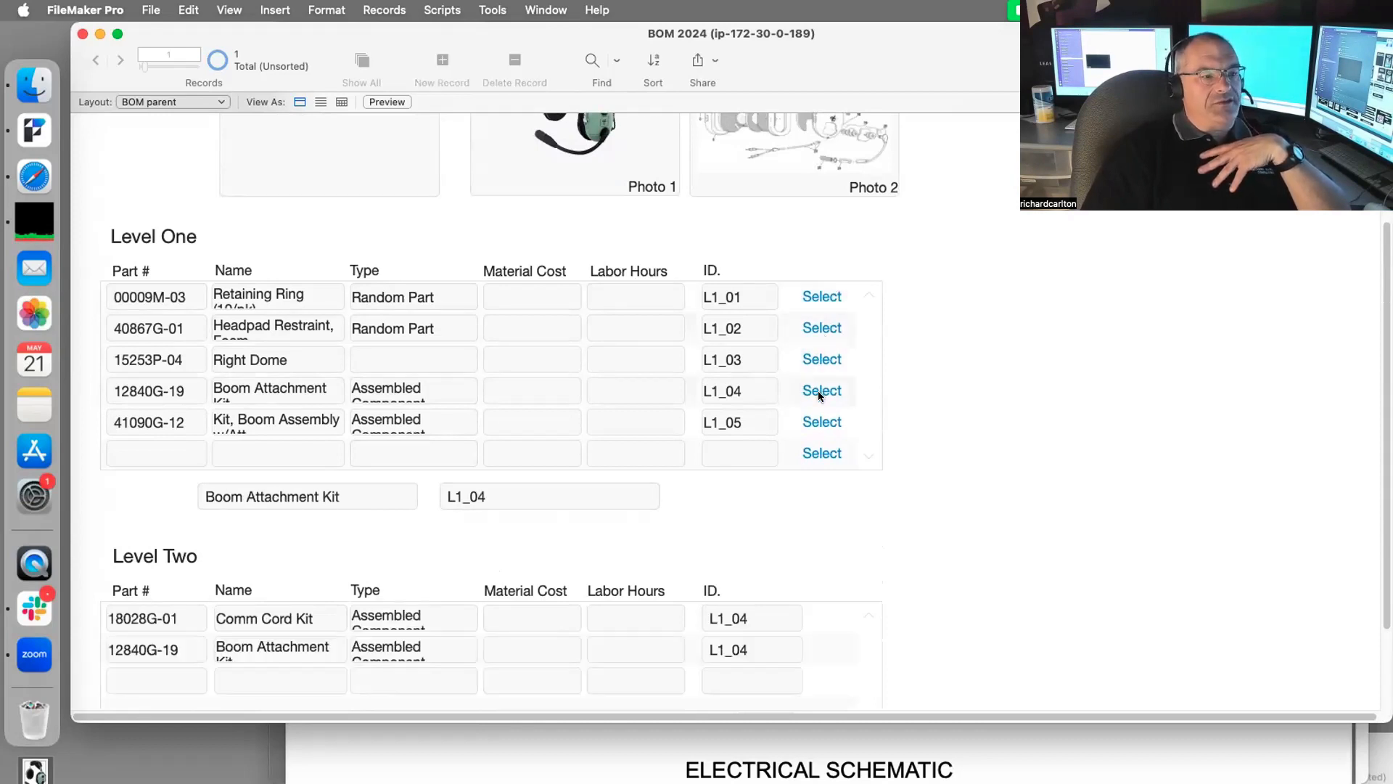
click(817, 421)
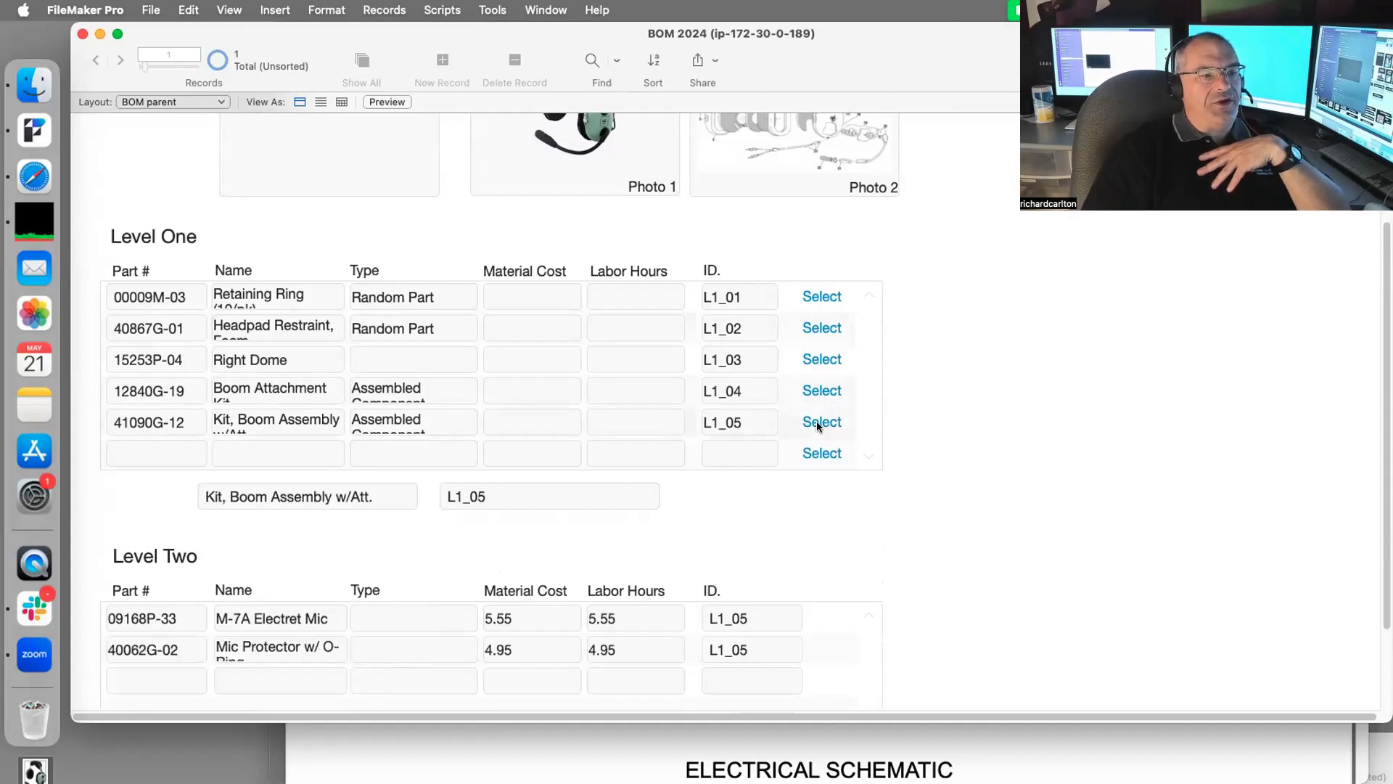
Step: Review L1_05's Level Two parts, M-7A Electret Mic and Mic Protector, then bring up the parts-list diagram
scroll(819, 450, down, 1)
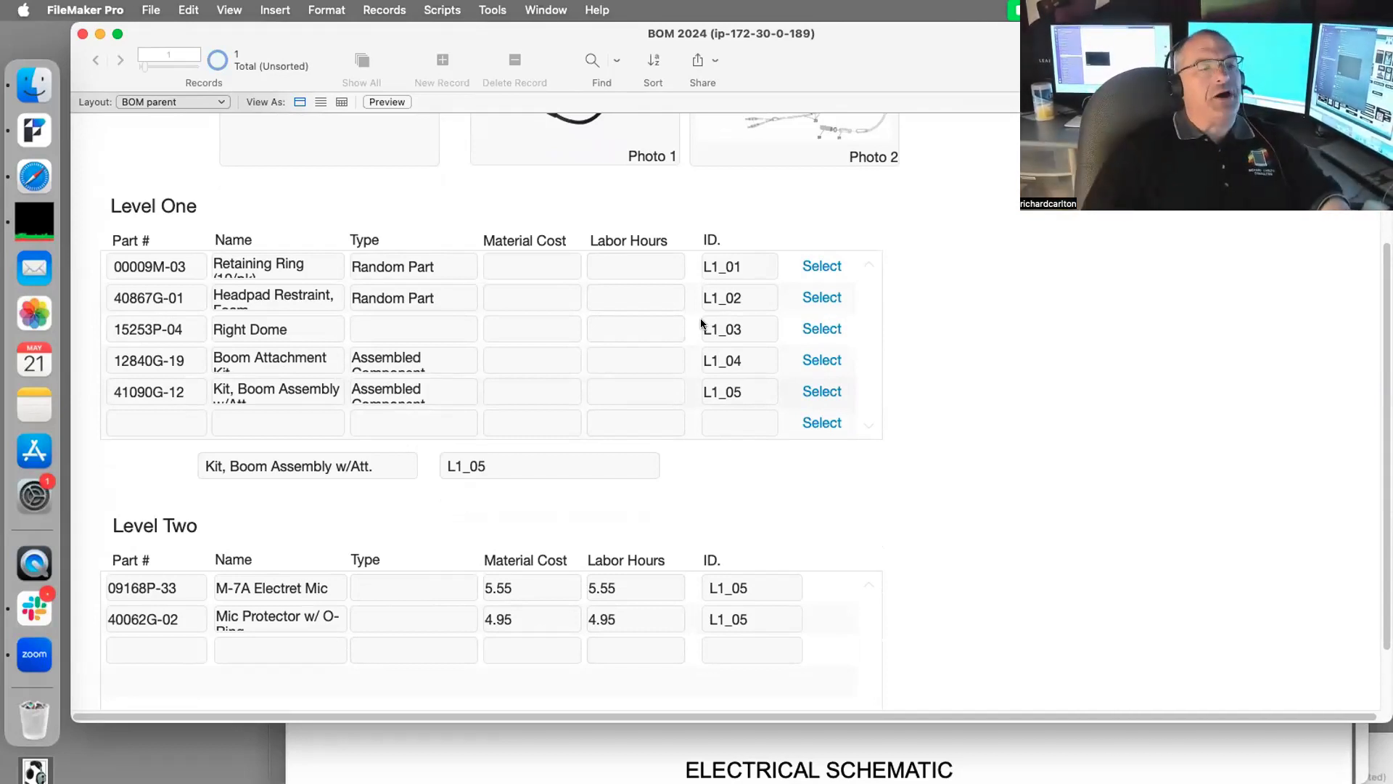
scroll(686, 373, up, 4)
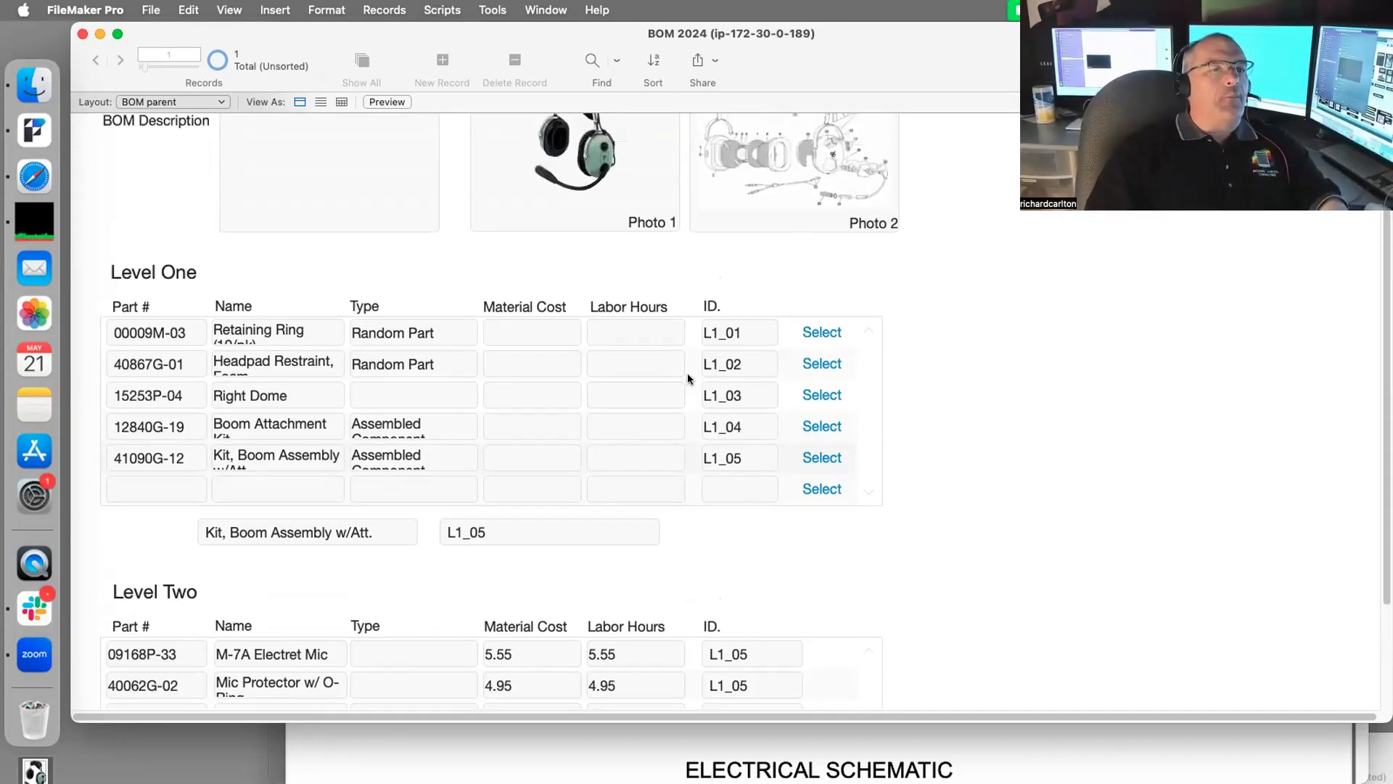
scroll(690, 378, up, 2)
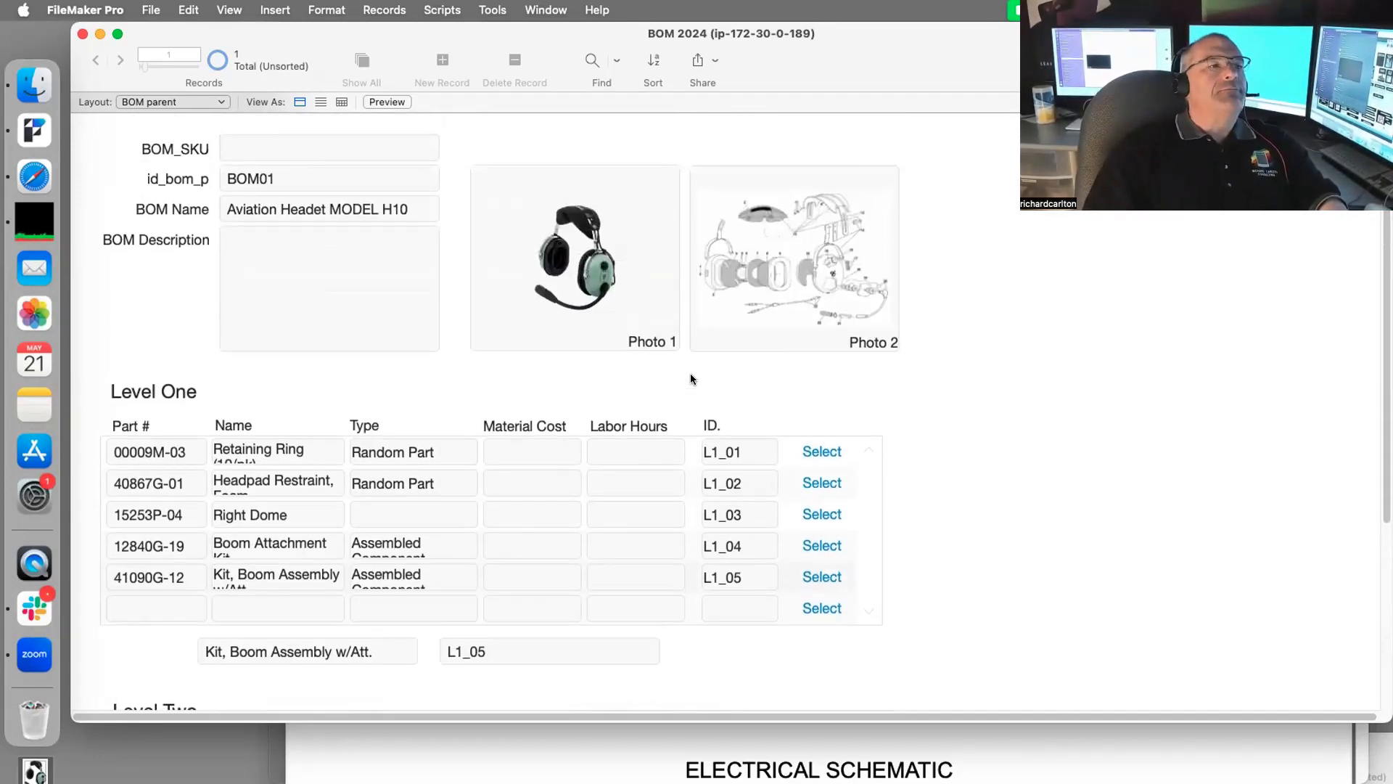
scroll(690, 378, down, 3)
scroll(878, 466, down, 2)
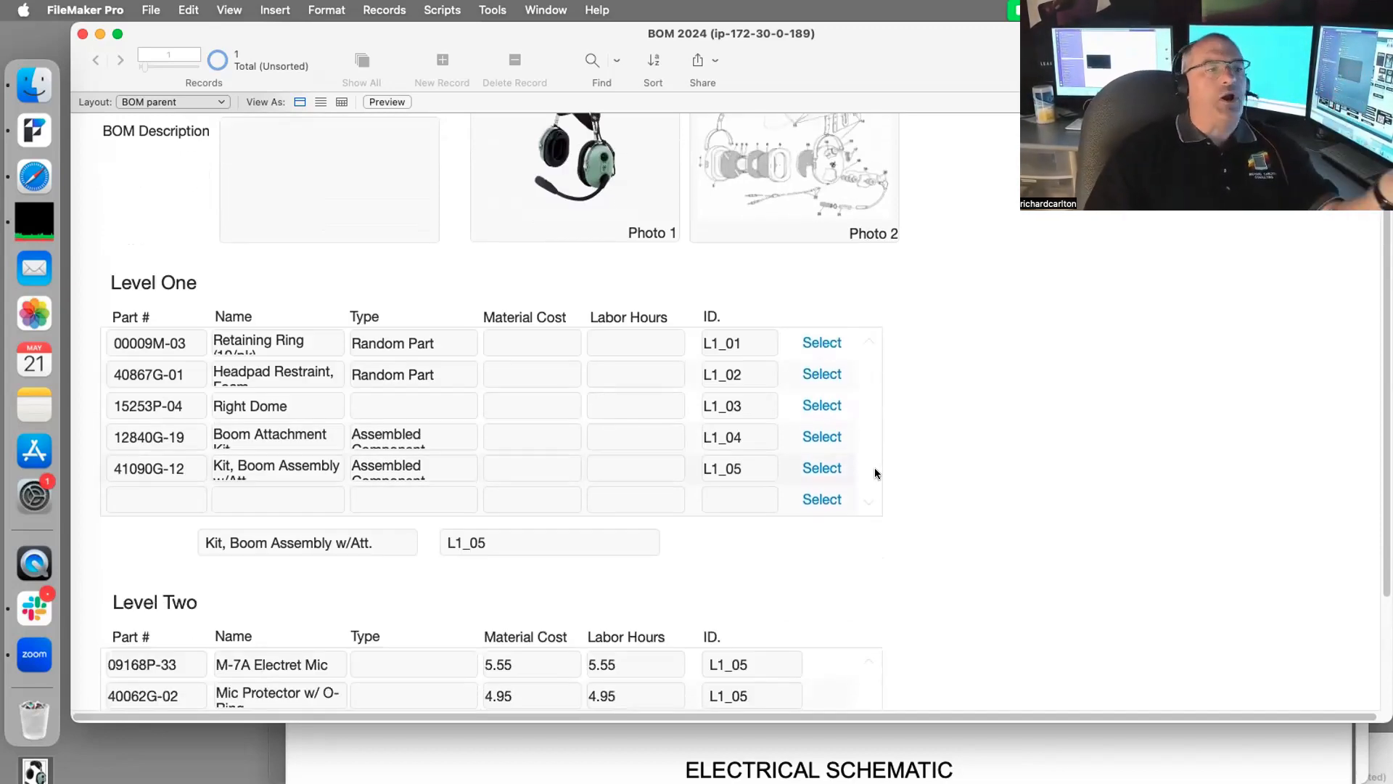
scroll(855, 498, down, 3)
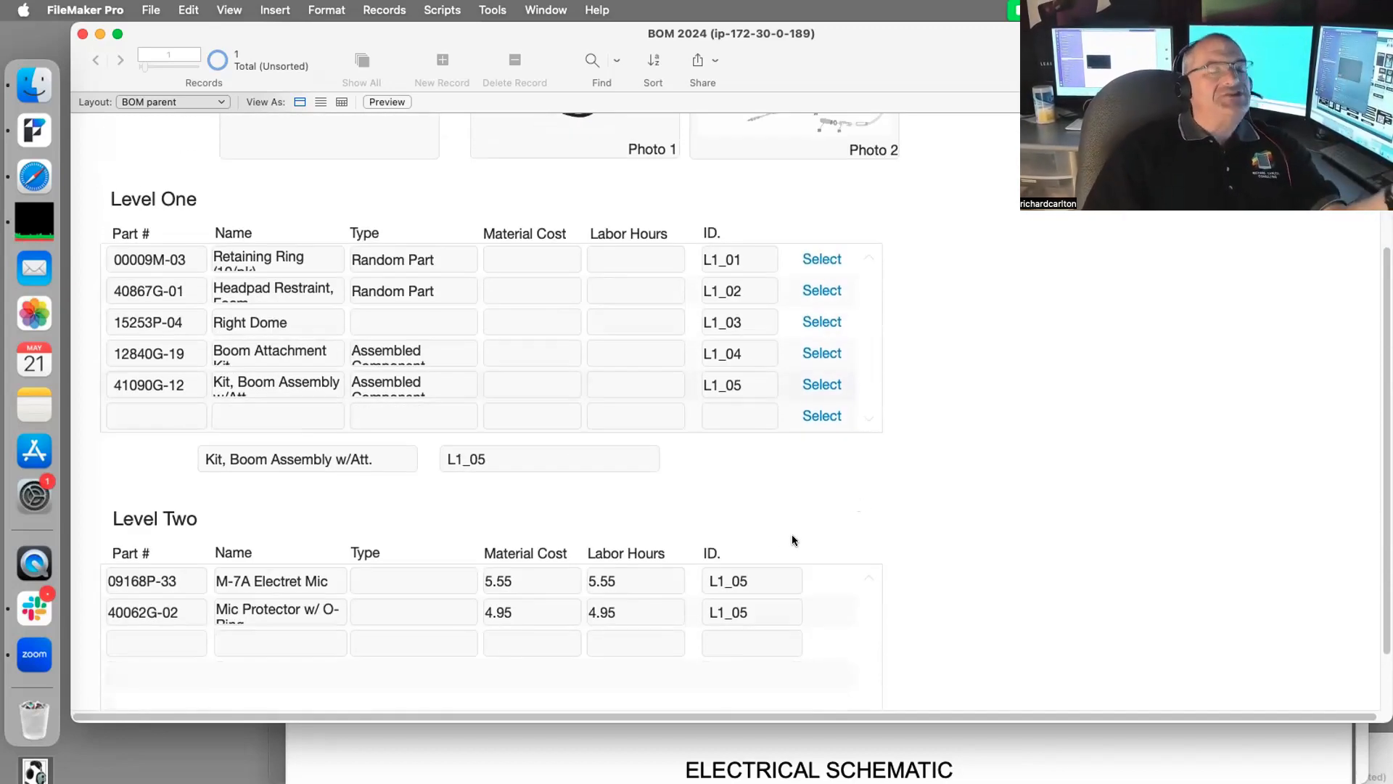
scroll(789, 553, down, 1)
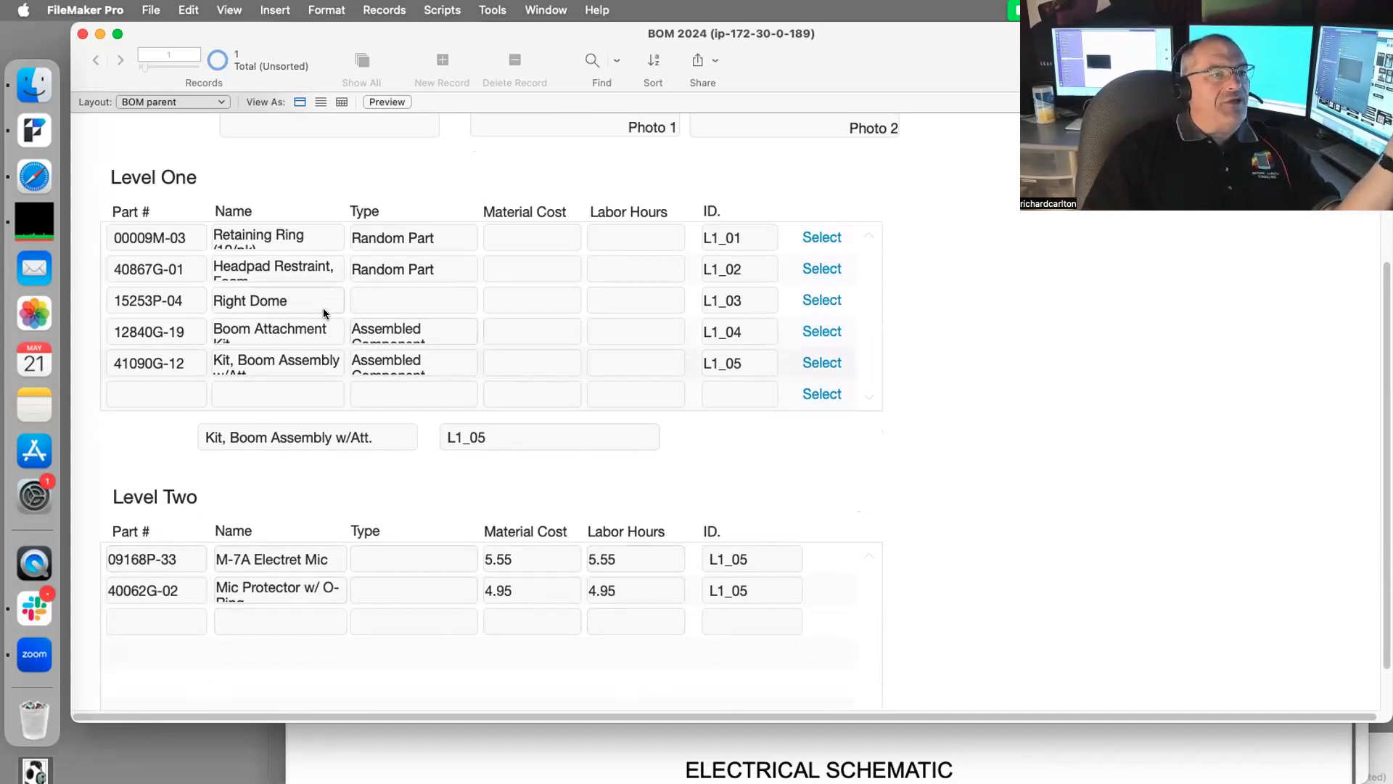
drag(944, 53, 978, 669)
Step: Scroll the headset parts PDF to the H10-13.4 Electrical Schematic, then enlarge the BOM 2024 window
scroll(943, 389, up, 8)
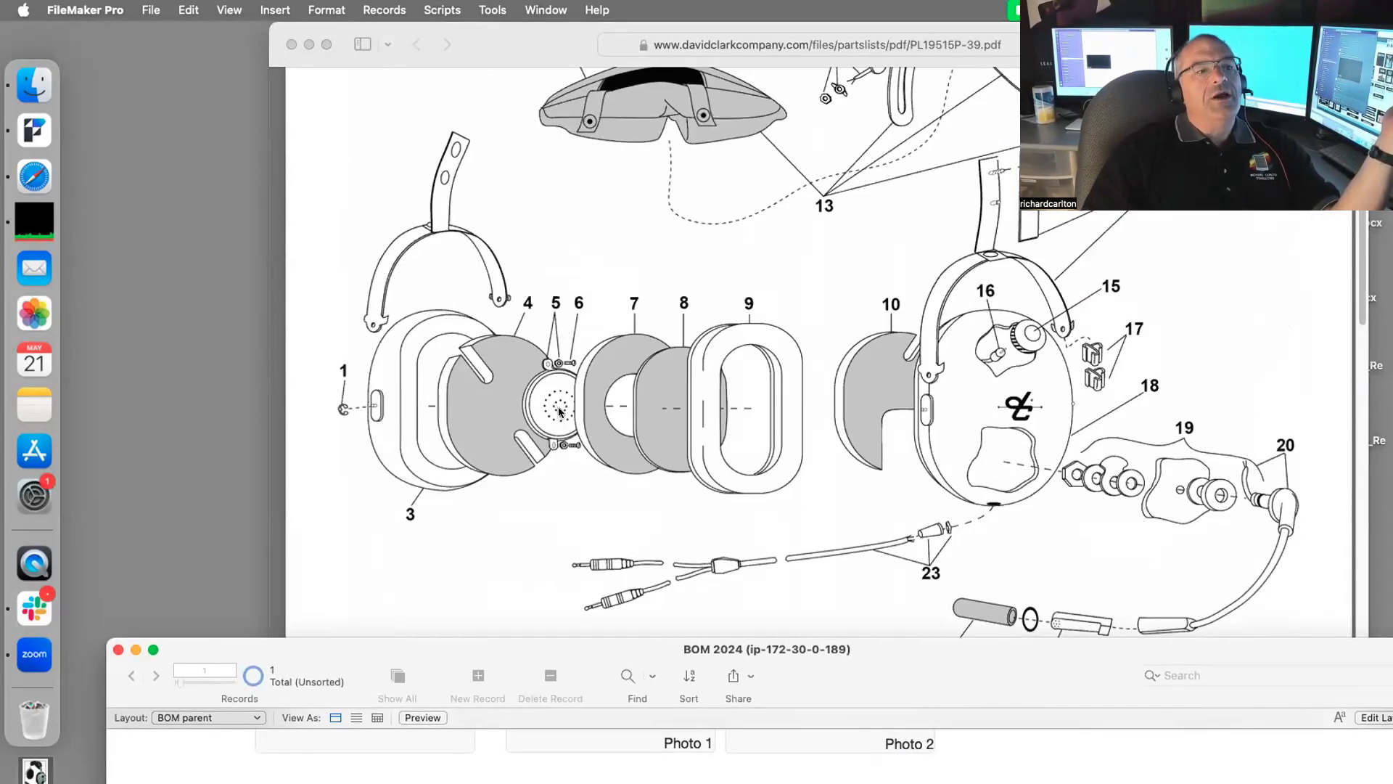
scroll(557, 410, down, 8)
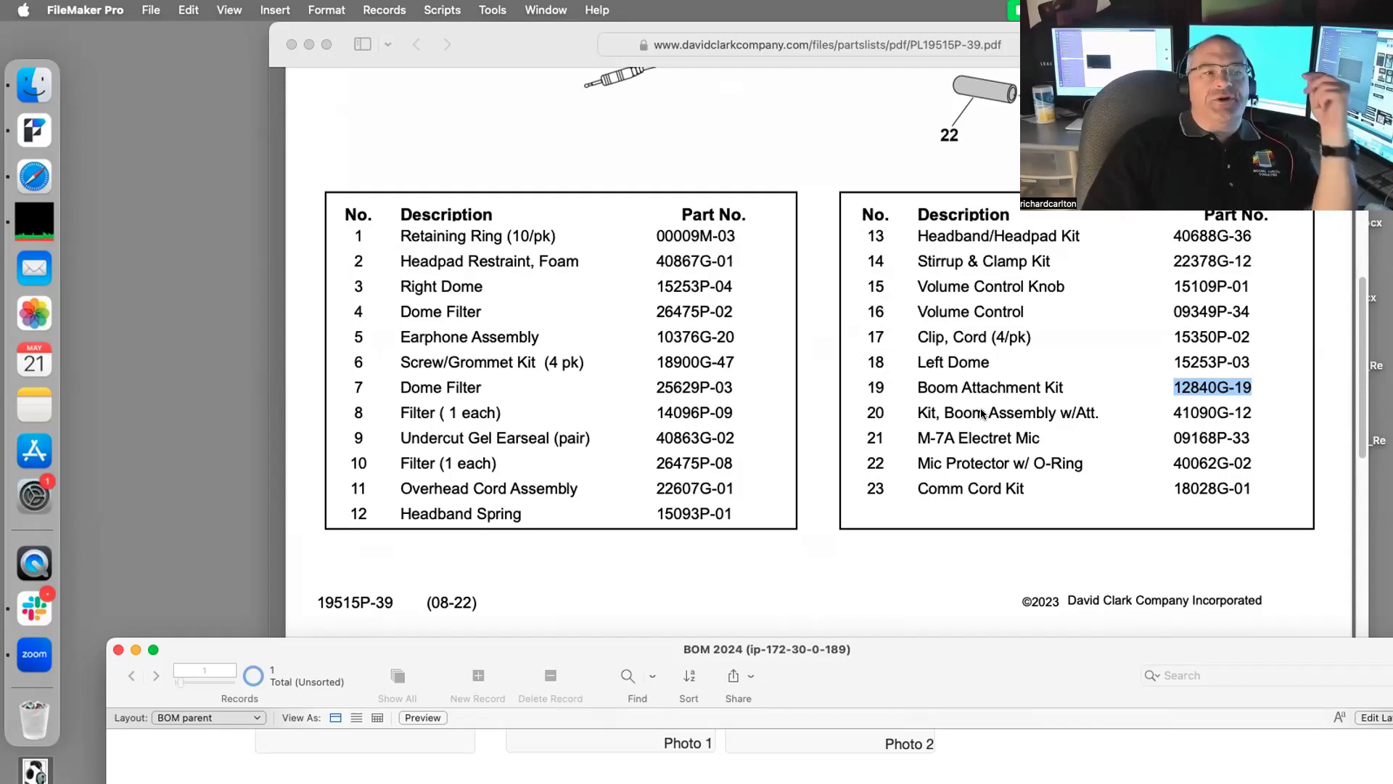
scroll(634, 376, up, 10)
scroll(634, 375, down, 4)
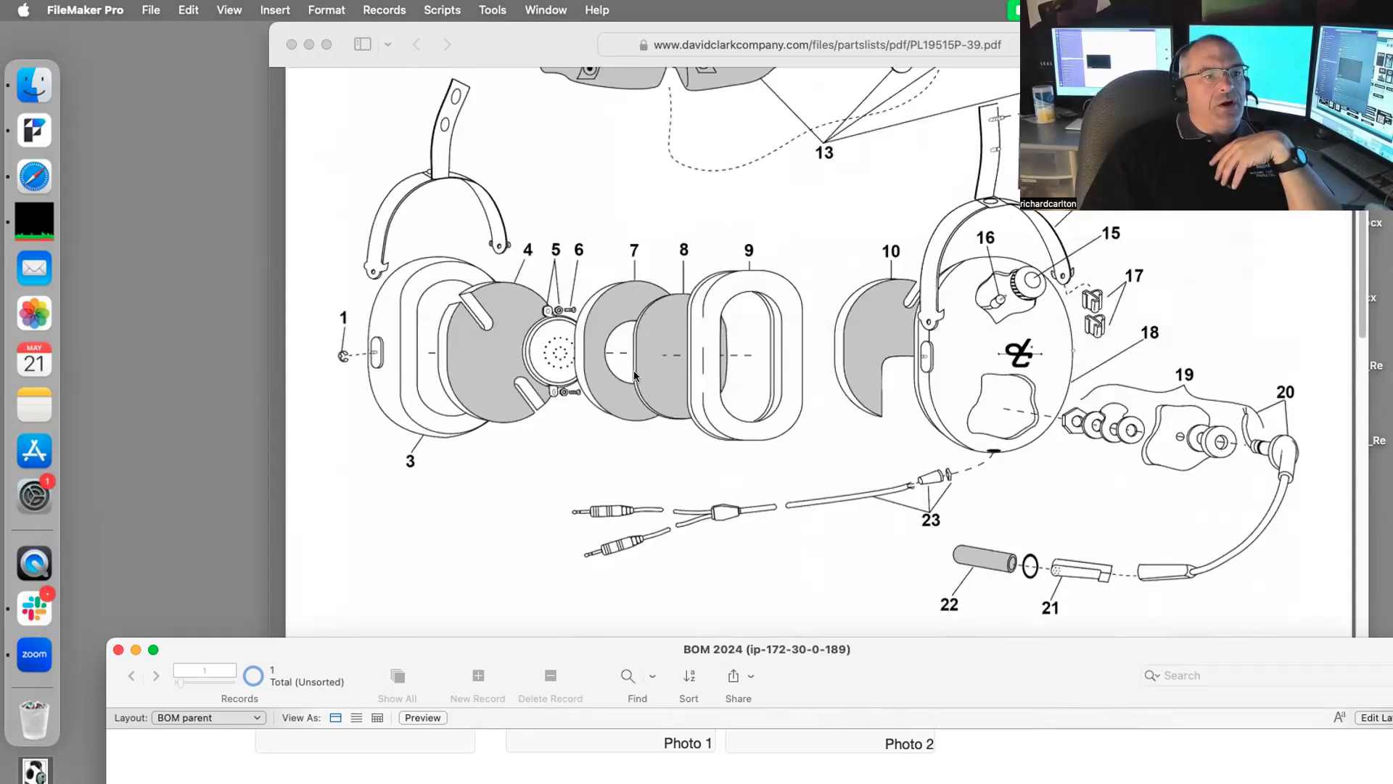
scroll(584, 392, down, 7)
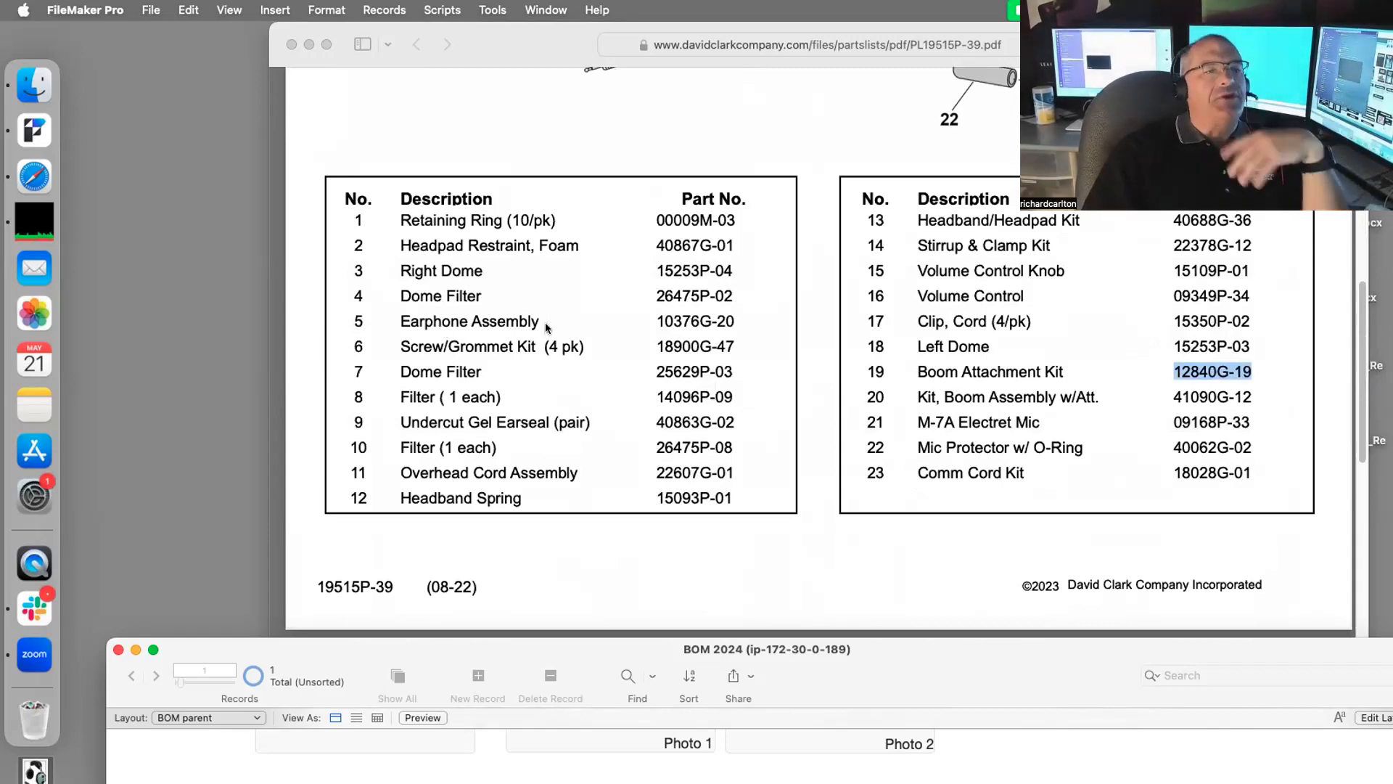
scroll(545, 322, up, 5)
scroll(551, 321, down, 8)
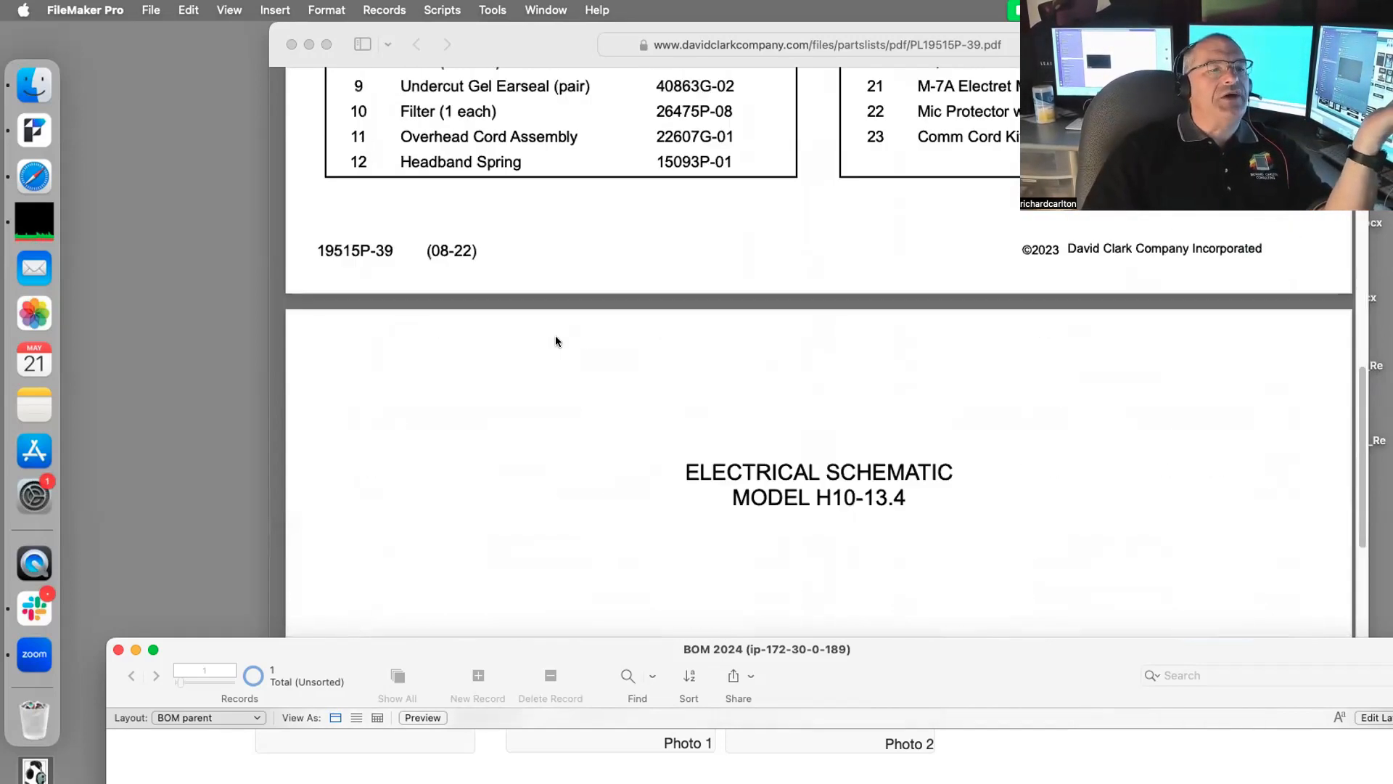
double_click(524, 651)
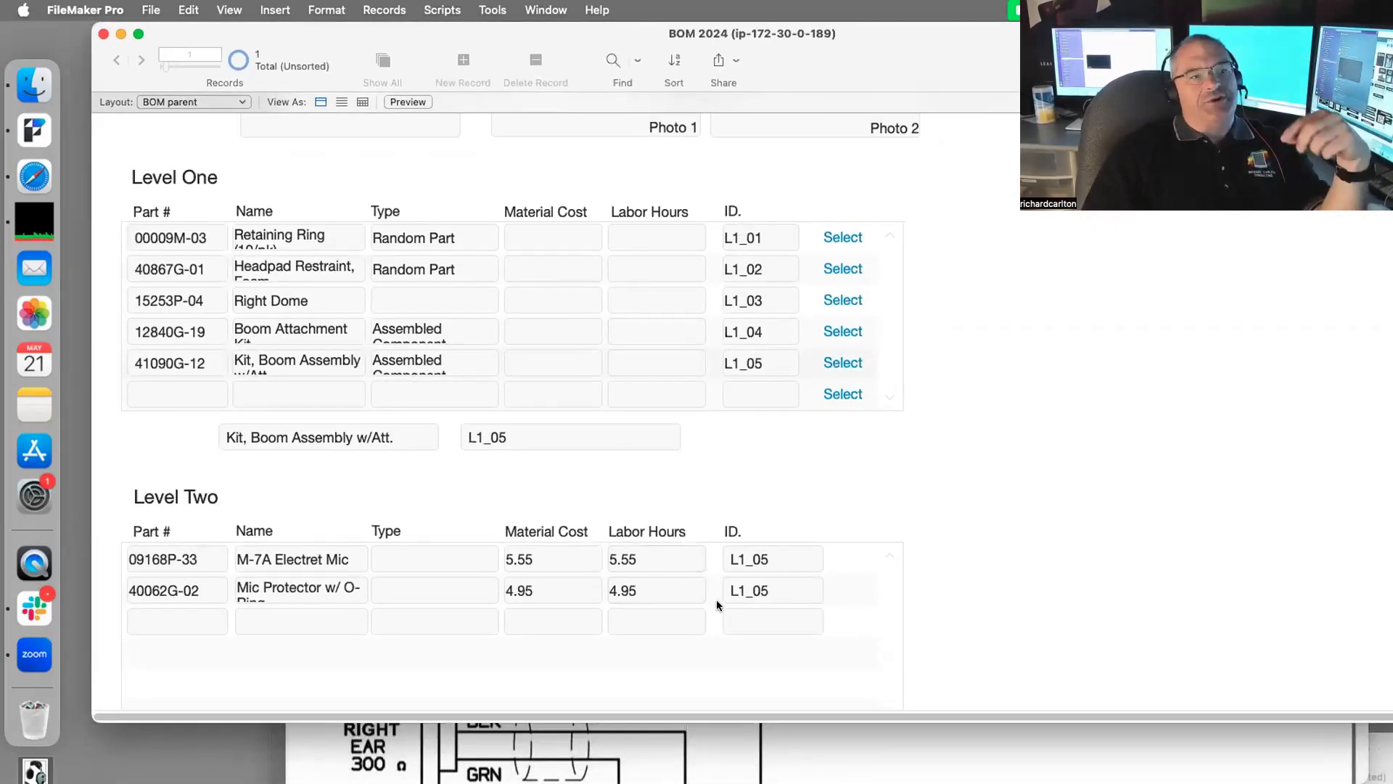
scroll(662, 304, up, 5)
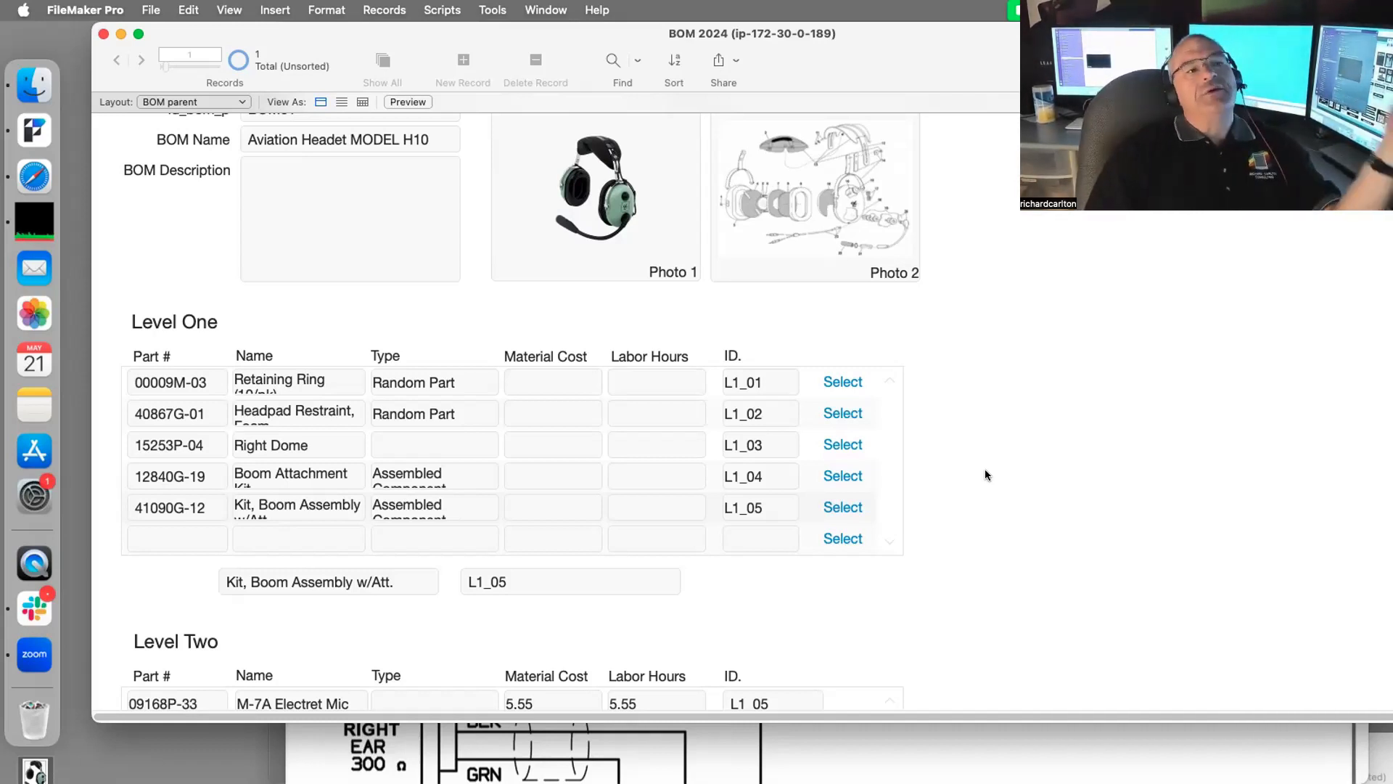
scroll(820, 581, down, 1)
scroll(820, 585, down, 5)
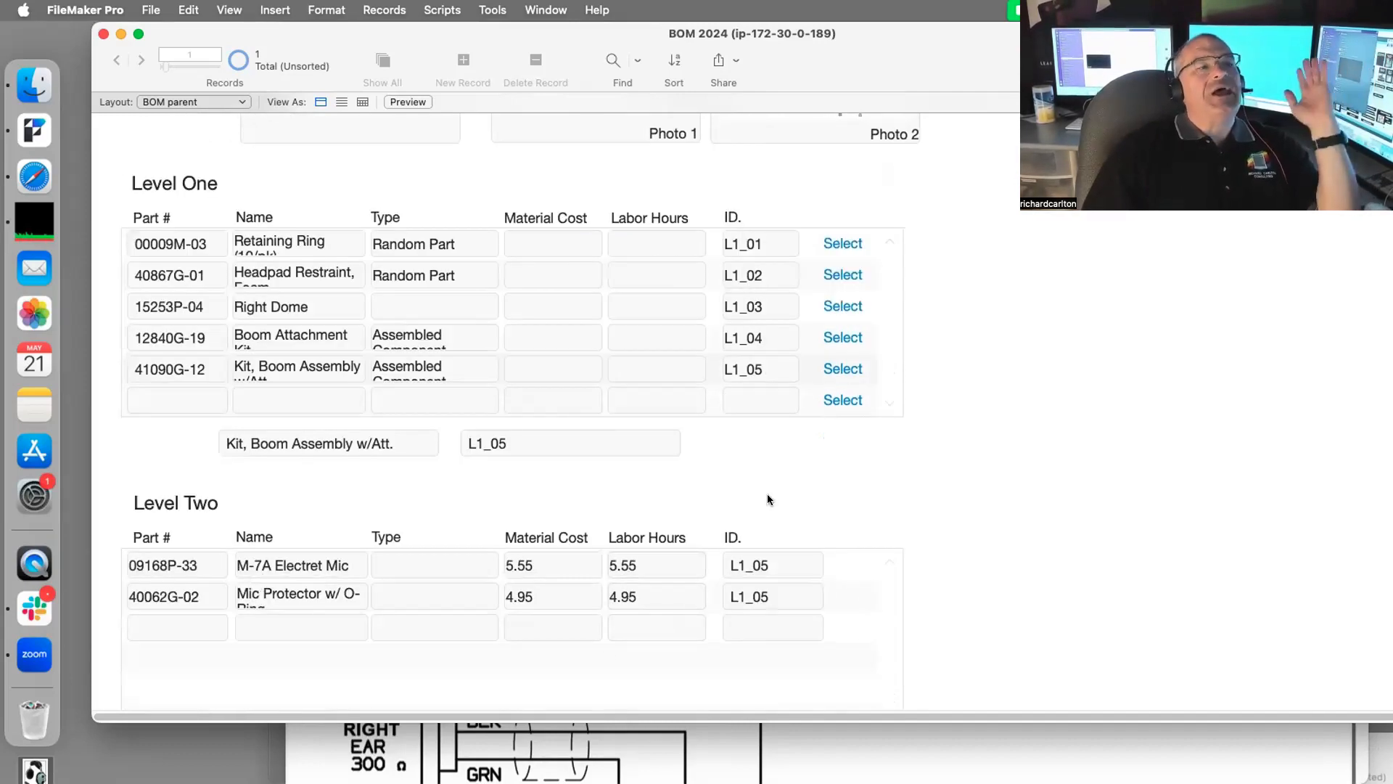
scroll(791, 500, up, 7)
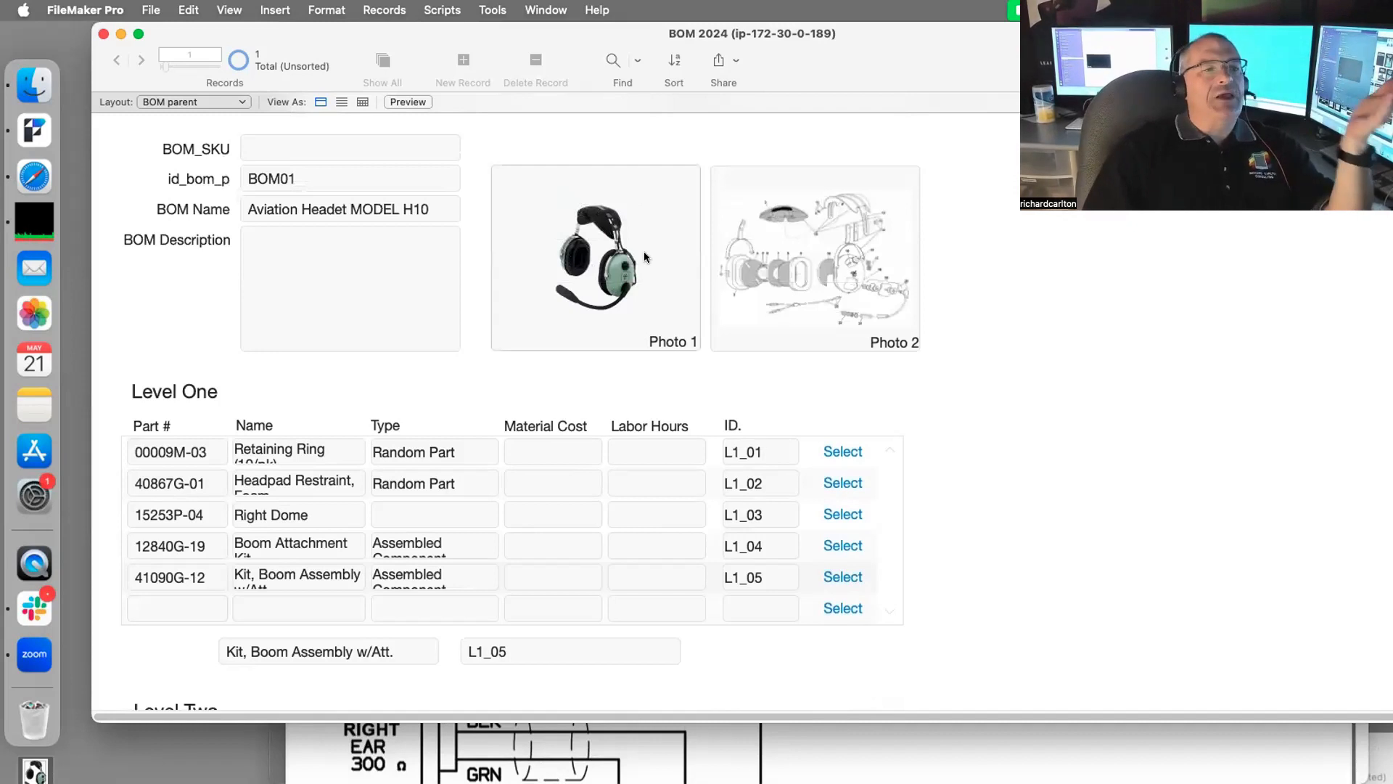
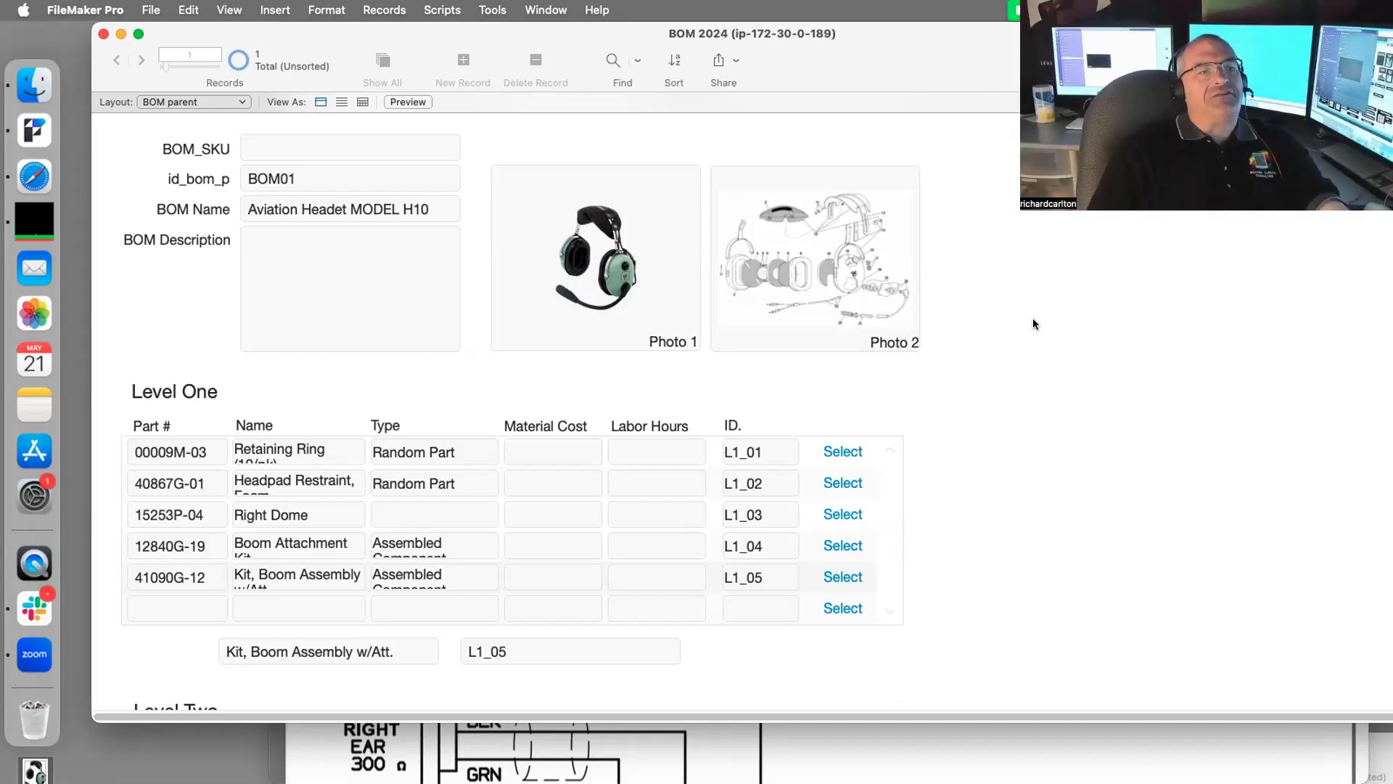
Step: Scroll the layout, then inspect the Level 2 table occurrence in the relationships graph
scroll(1014, 368, down, 3)
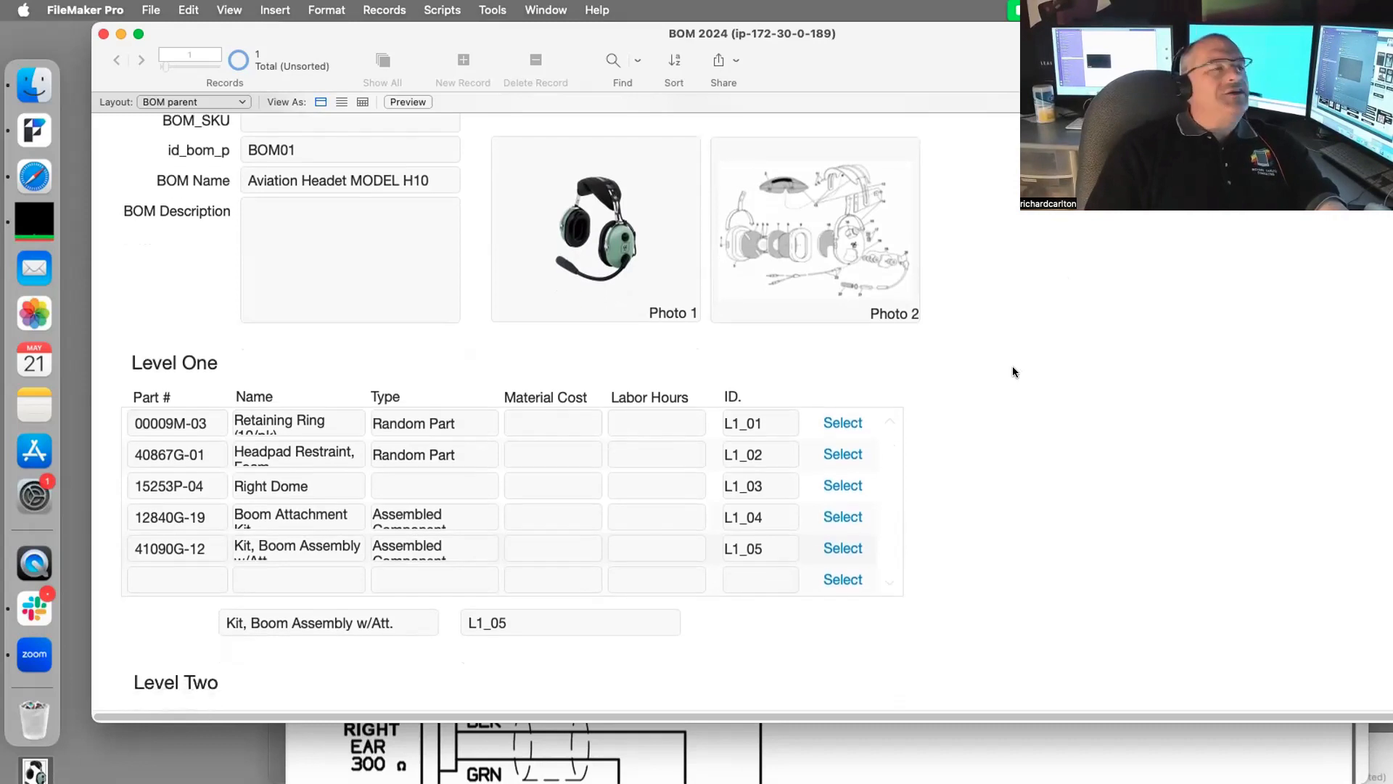
scroll(1014, 373, down, 2)
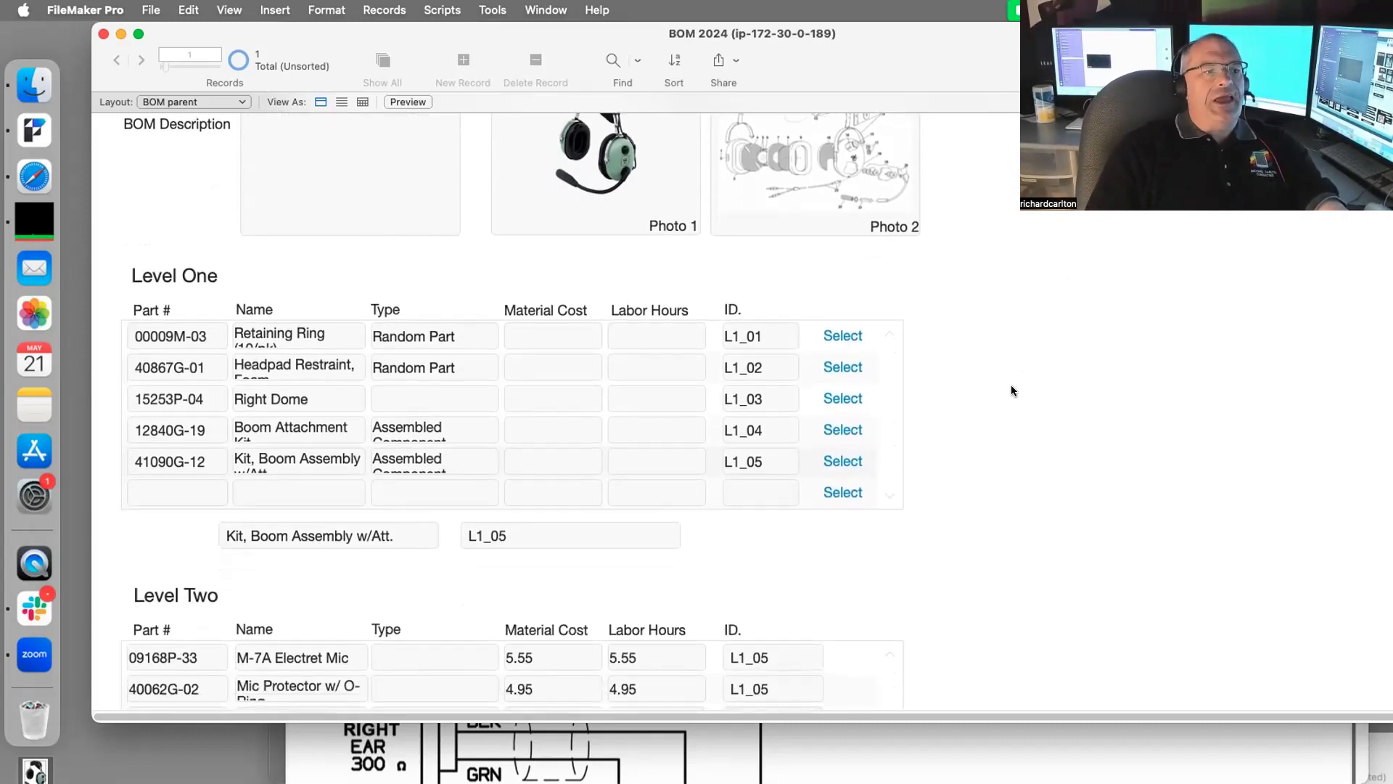
scroll(1013, 394, down, 4)
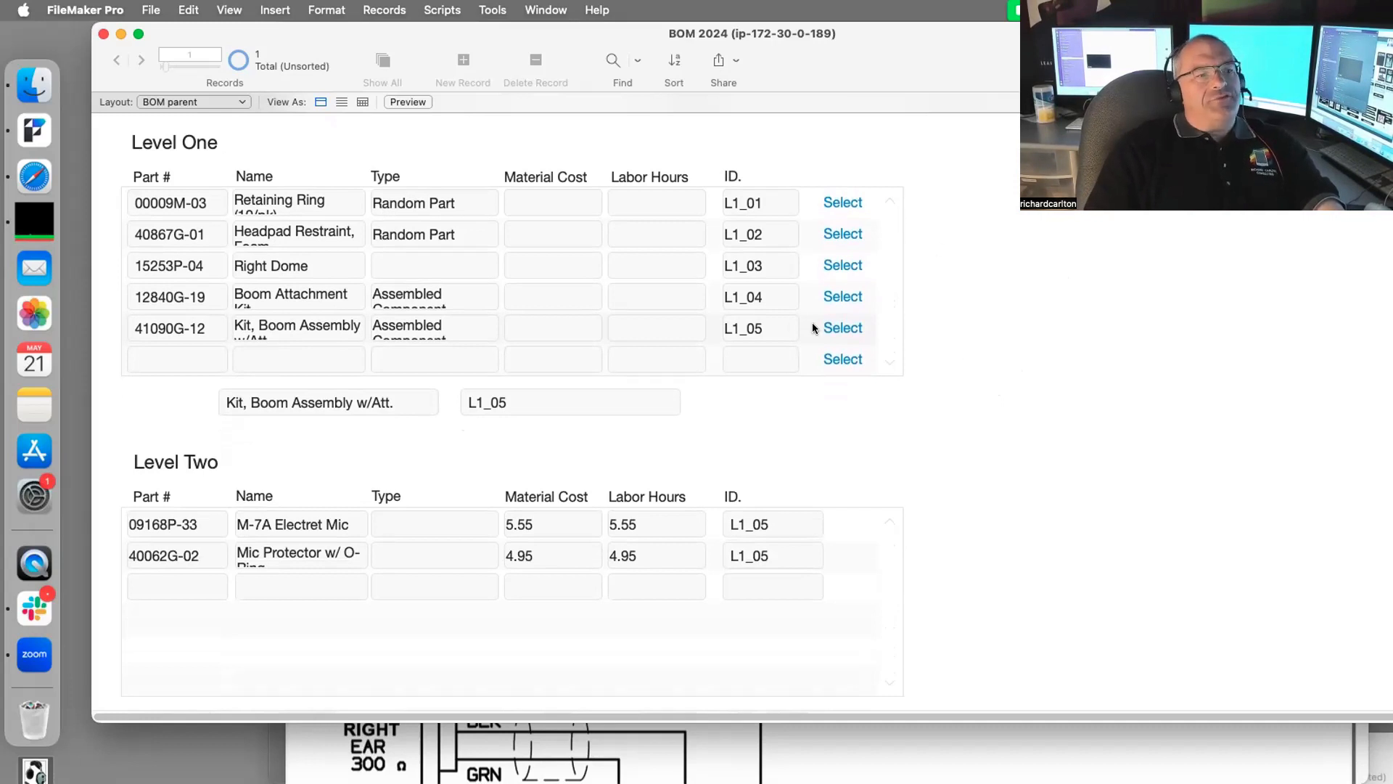
scroll(972, 341, up, 4)
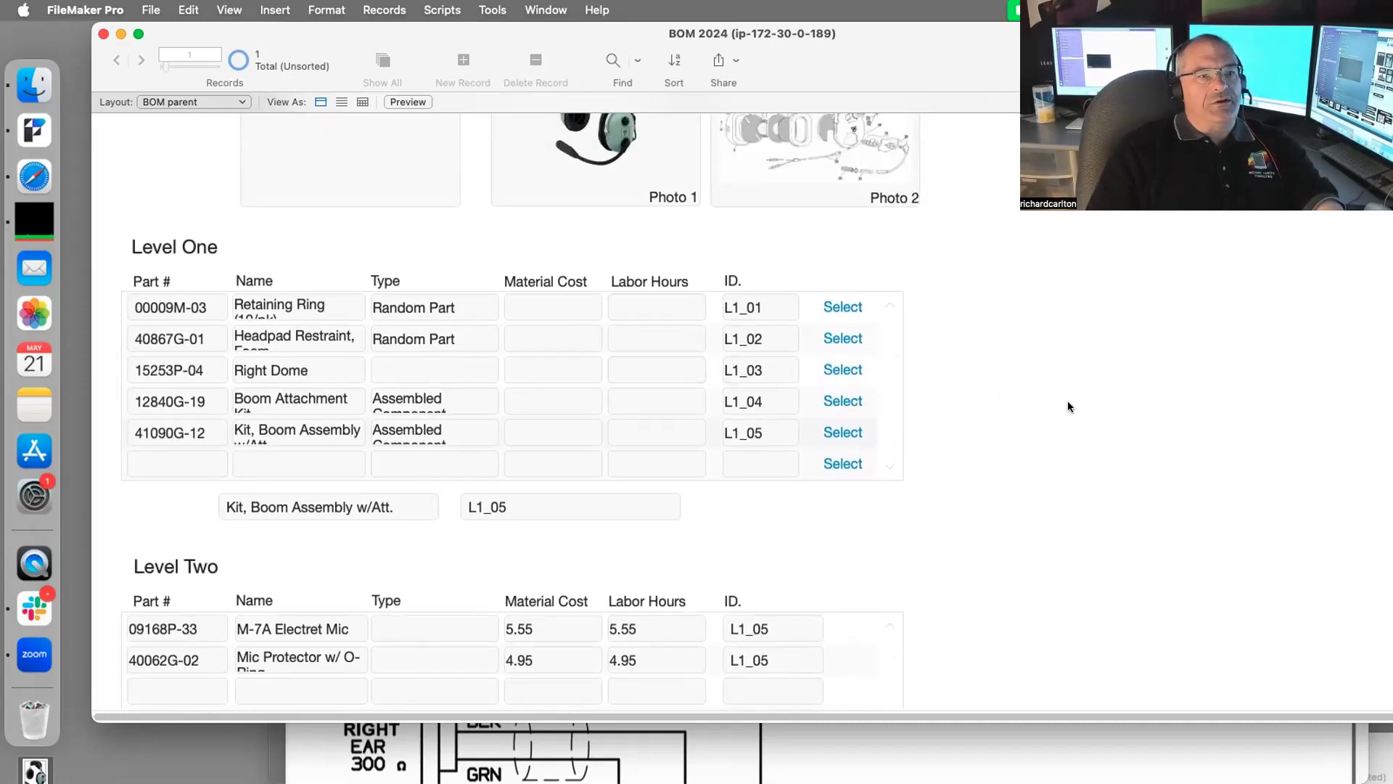
scroll(444, 221, up, 2)
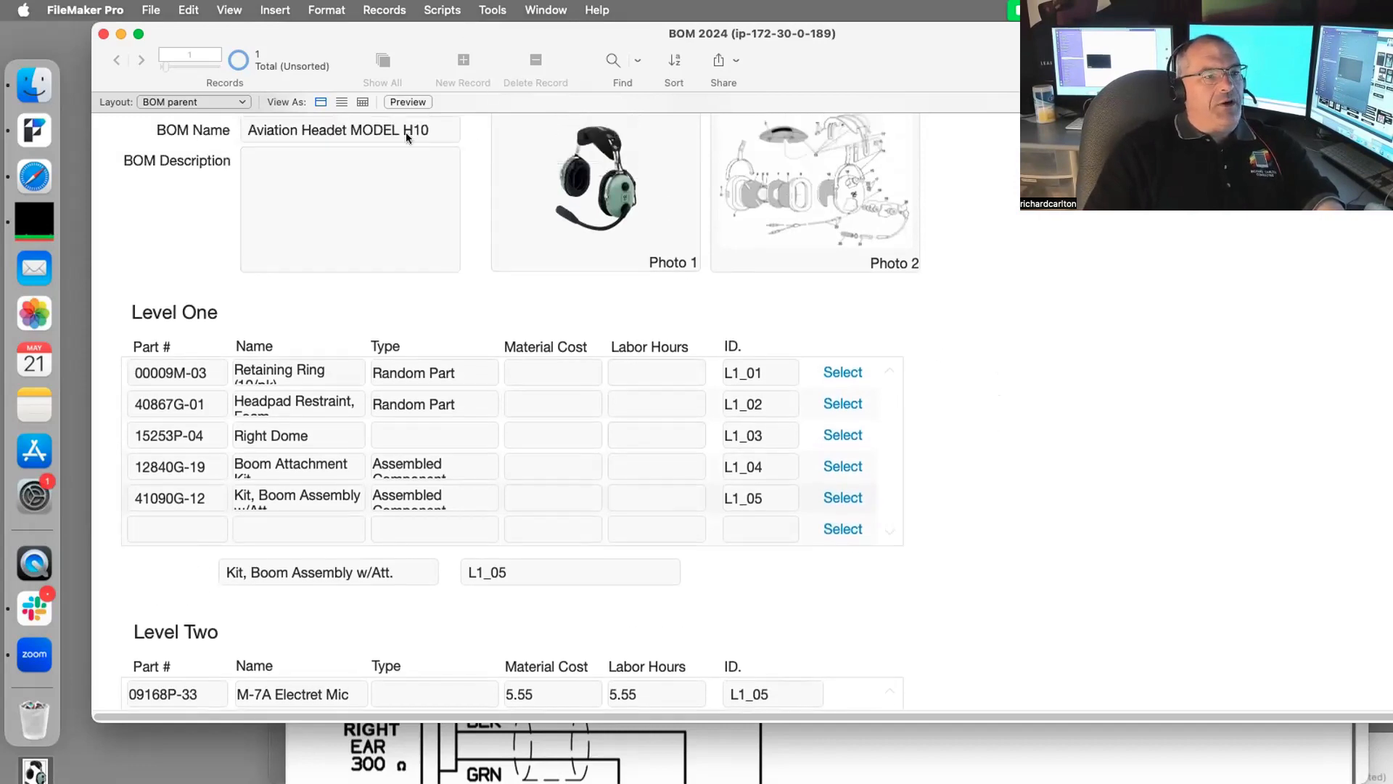
key(super+shift+d)
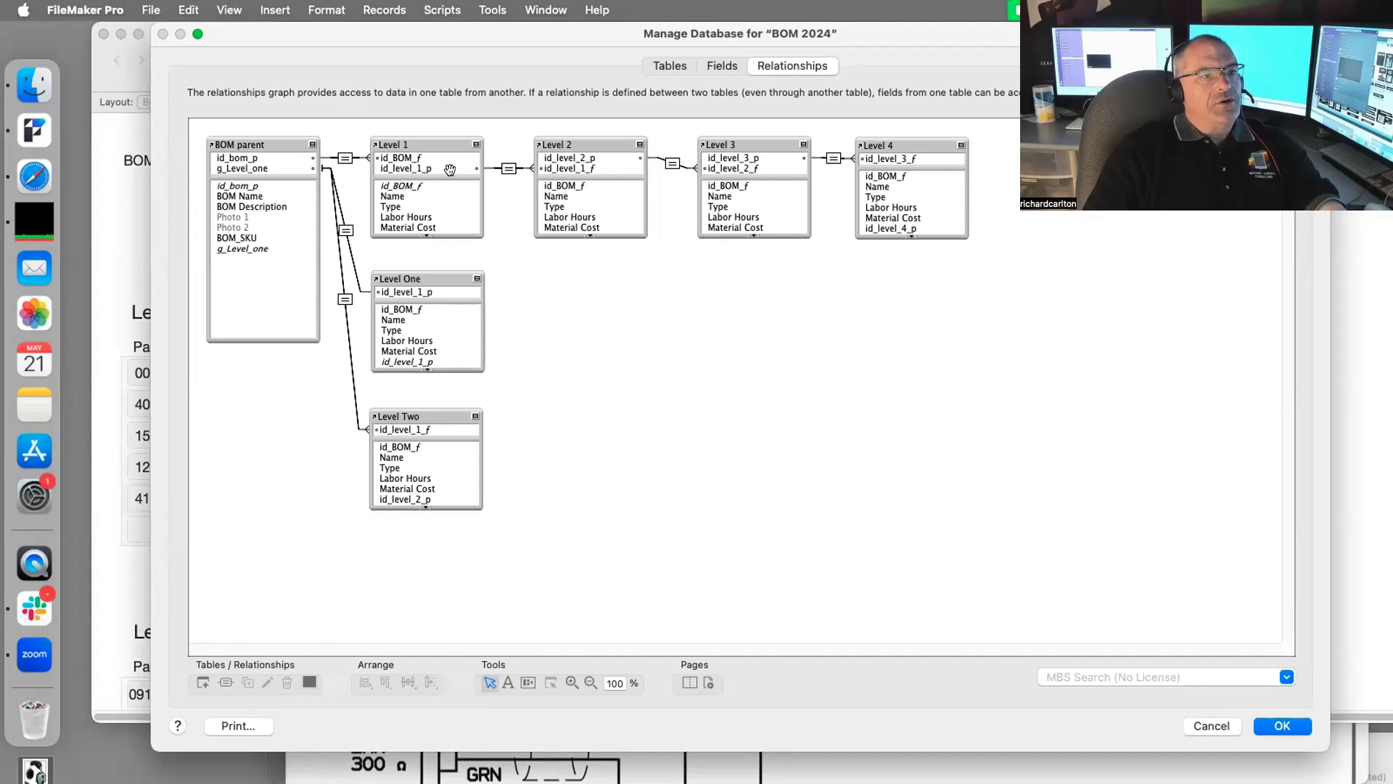
click(575, 135)
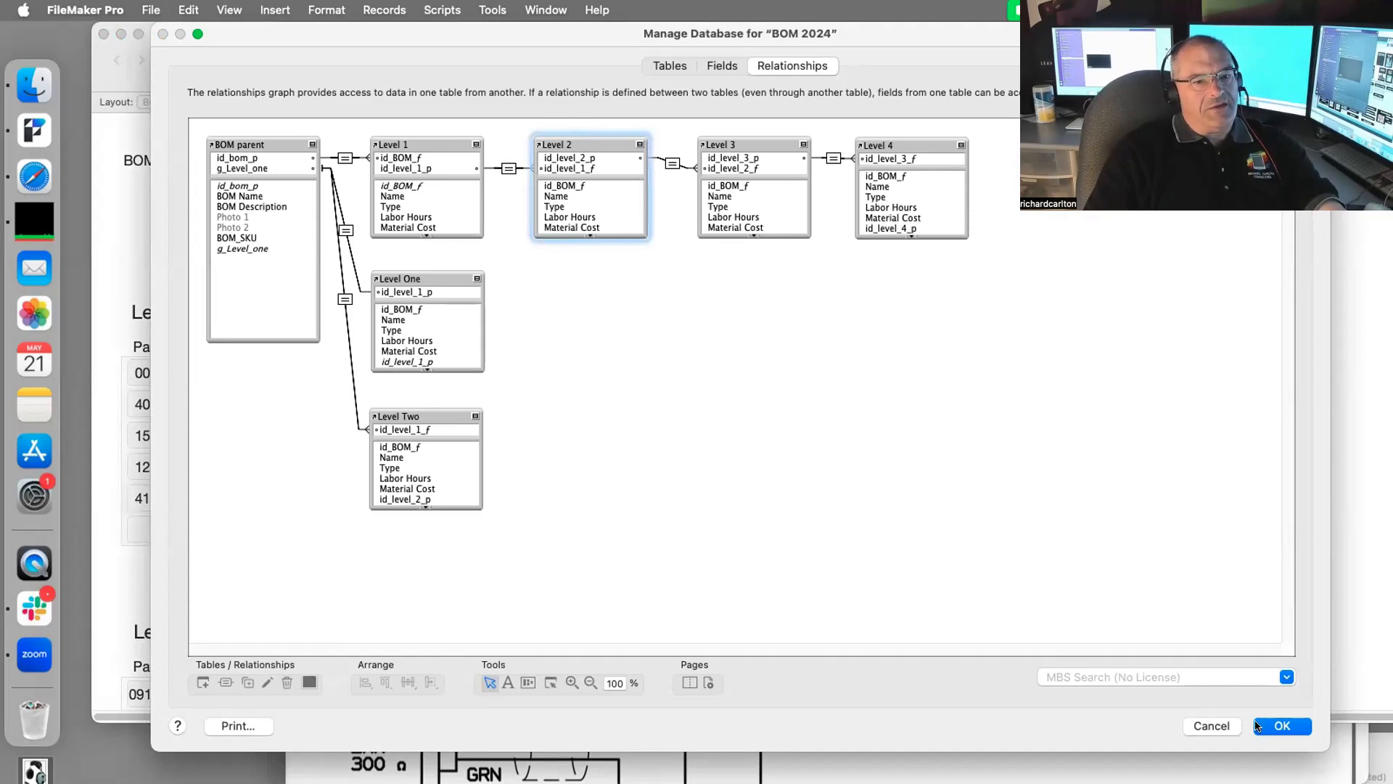
click(1258, 726)
Step: Review the BOM parent–Level Two relationship, keeping its equals matching operator
scroll(1094, 519, up, 2)
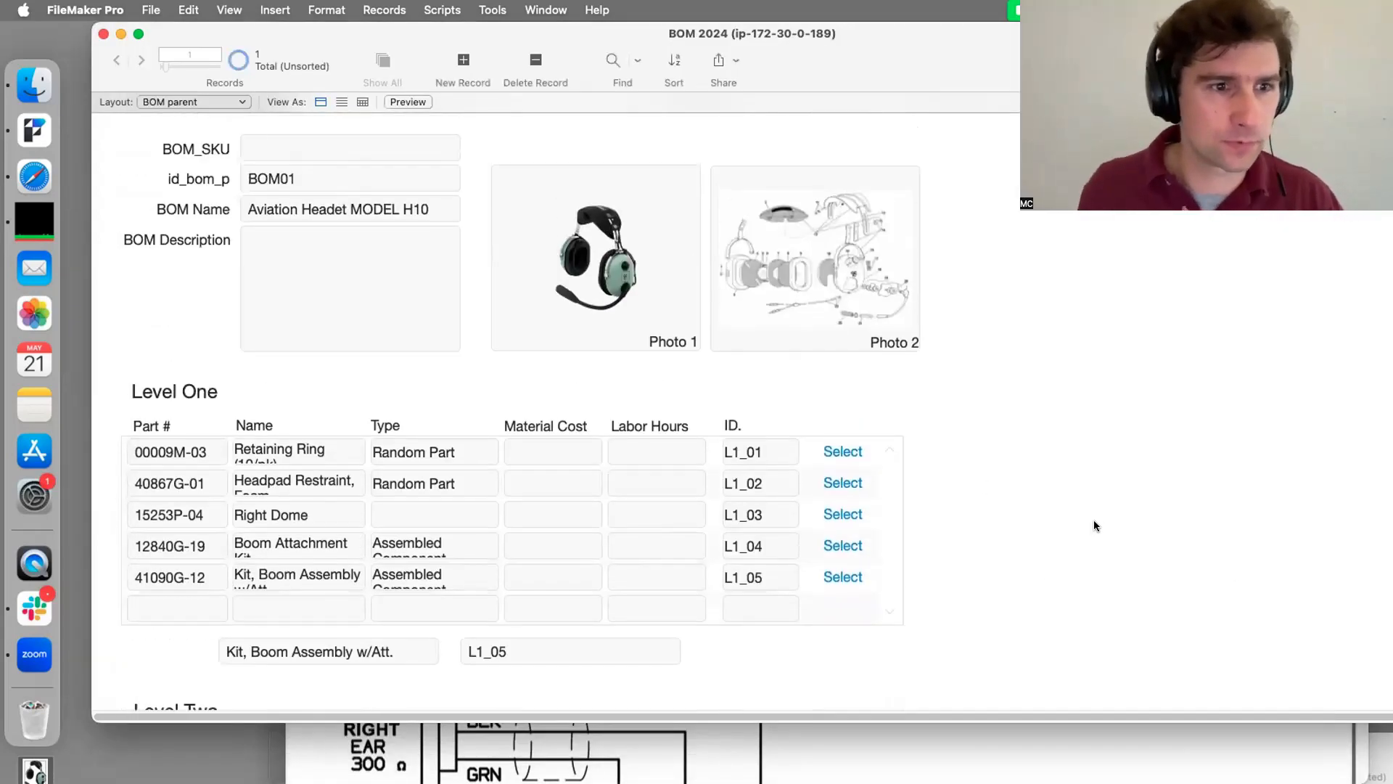
scroll(1100, 510, down, 2)
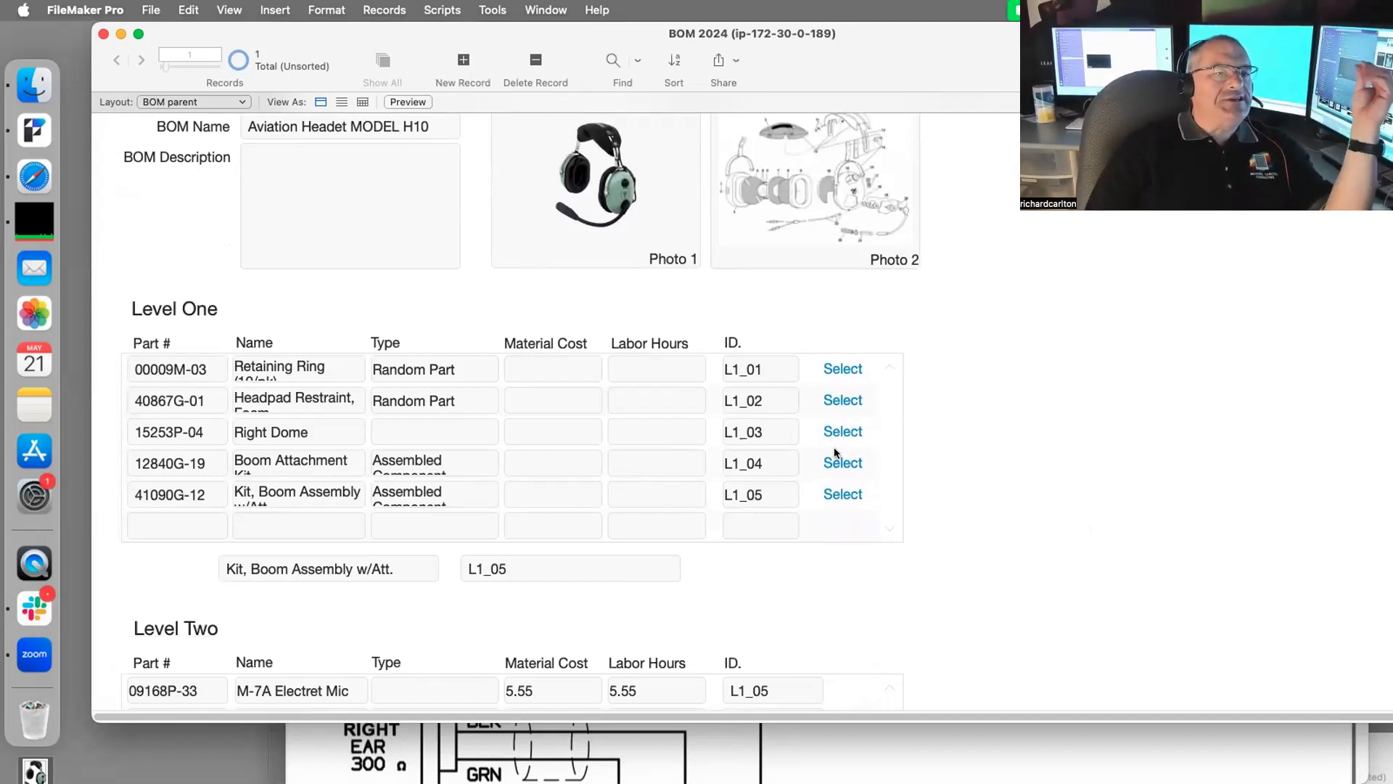
scroll(820, 464, down, 2)
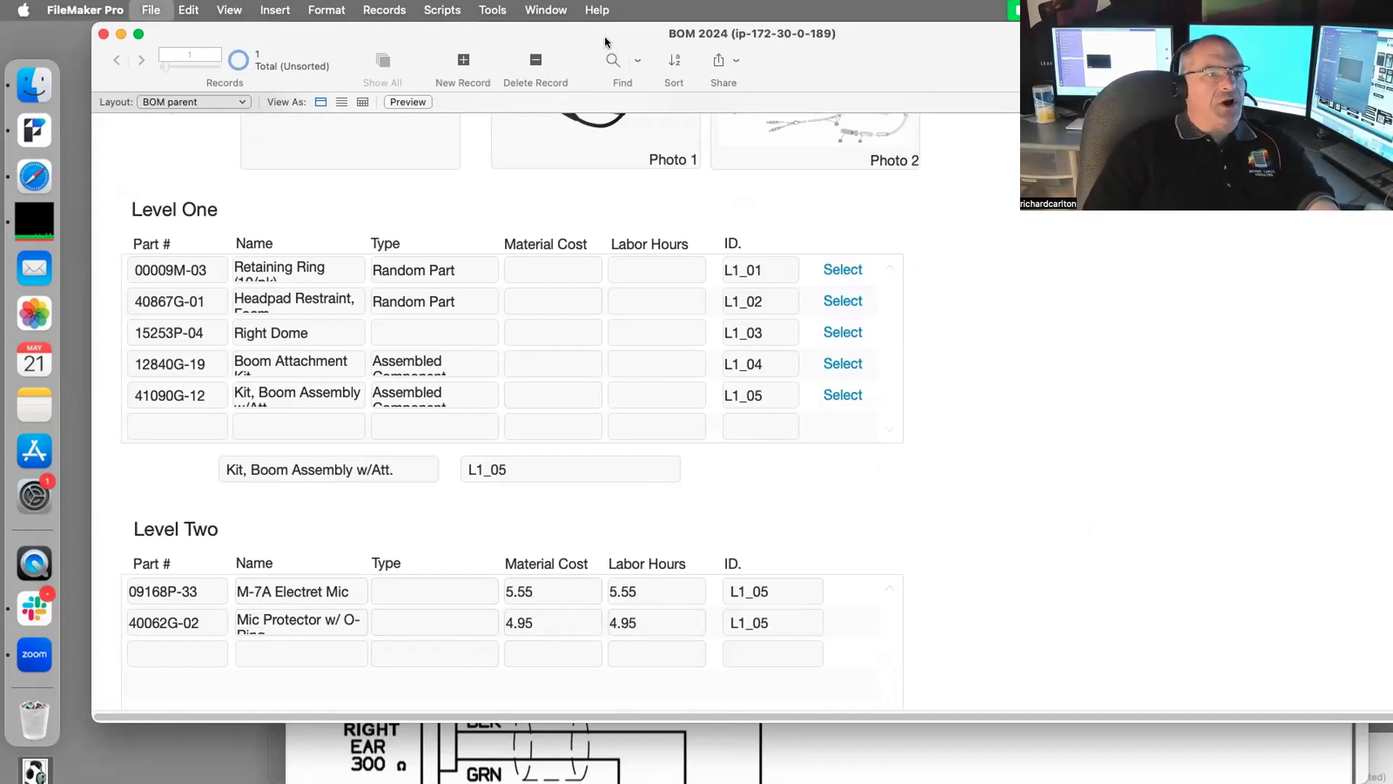
key(super+shift+d)
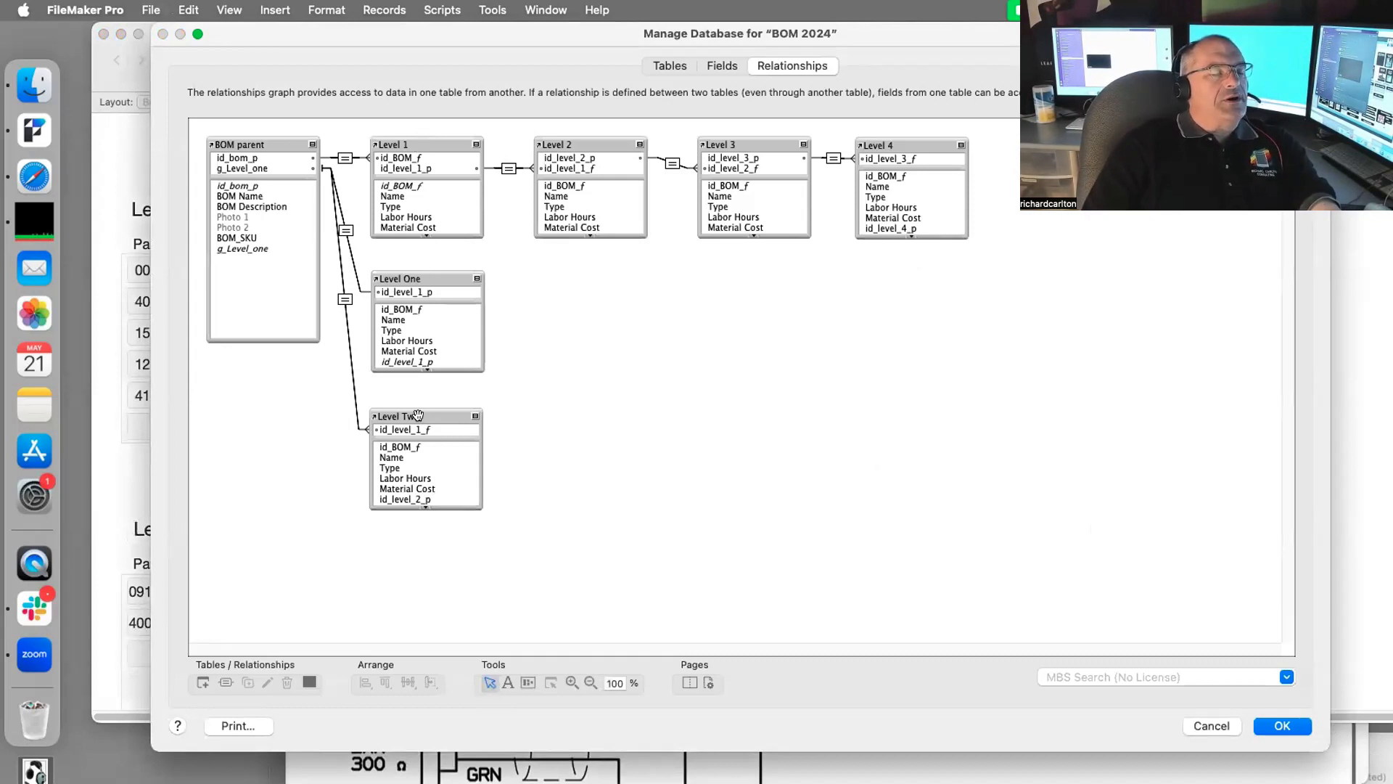
double_click(344, 297)
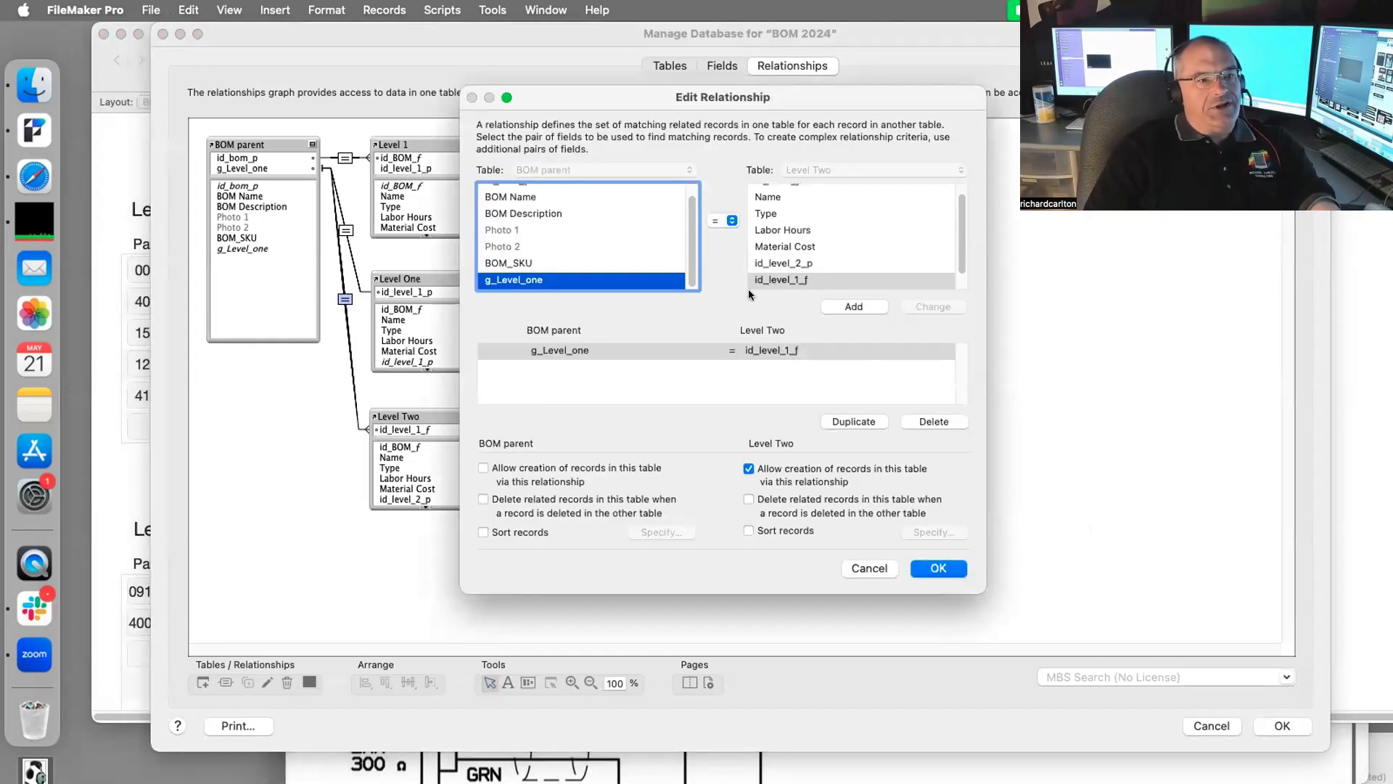
click(725, 220)
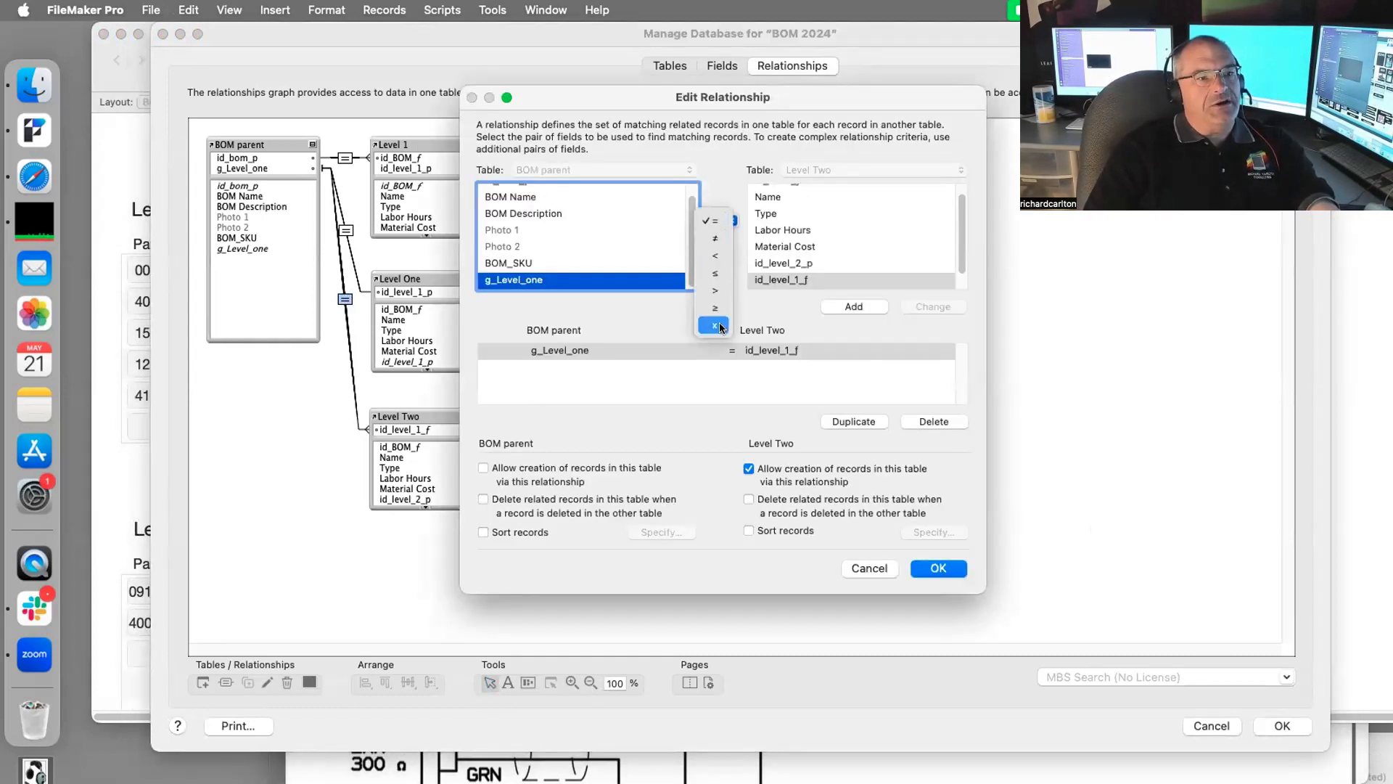
click(642, 321)
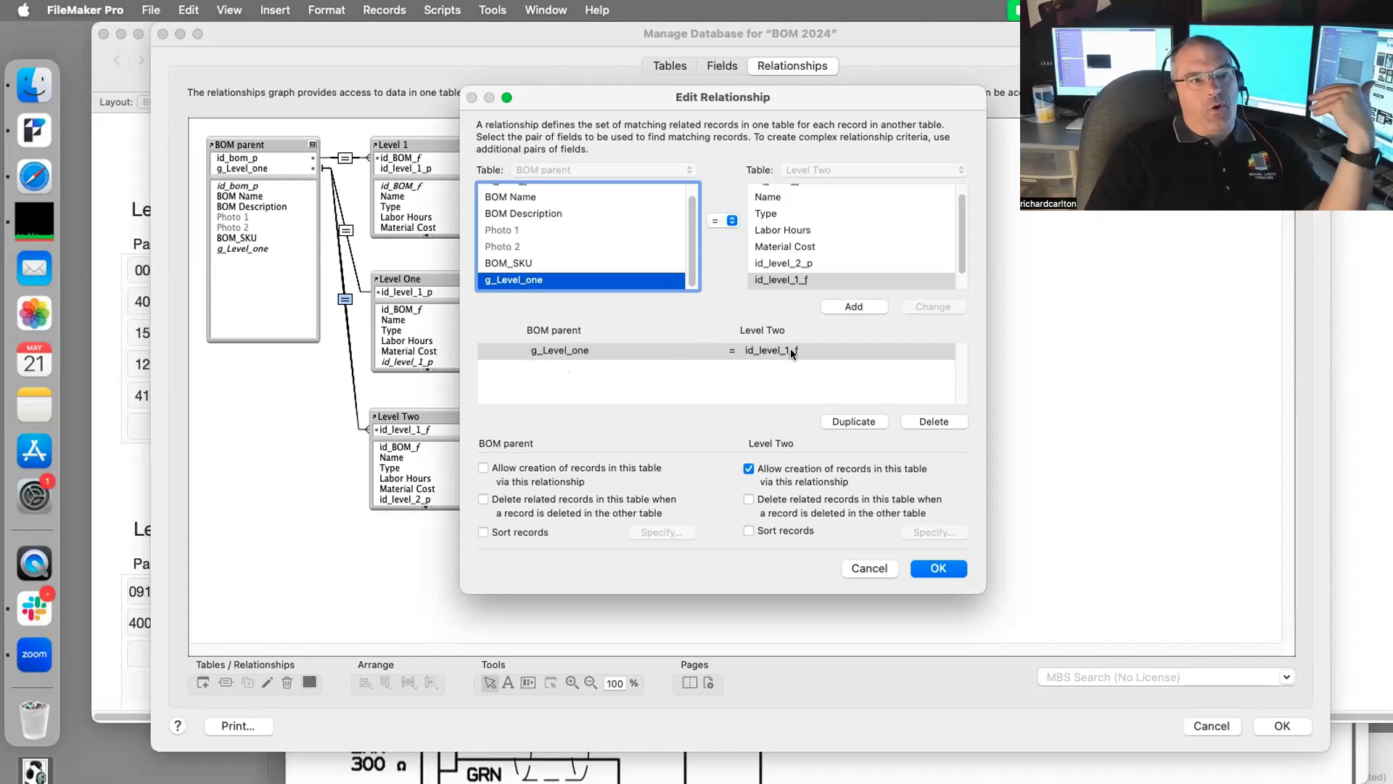
click(730, 219)
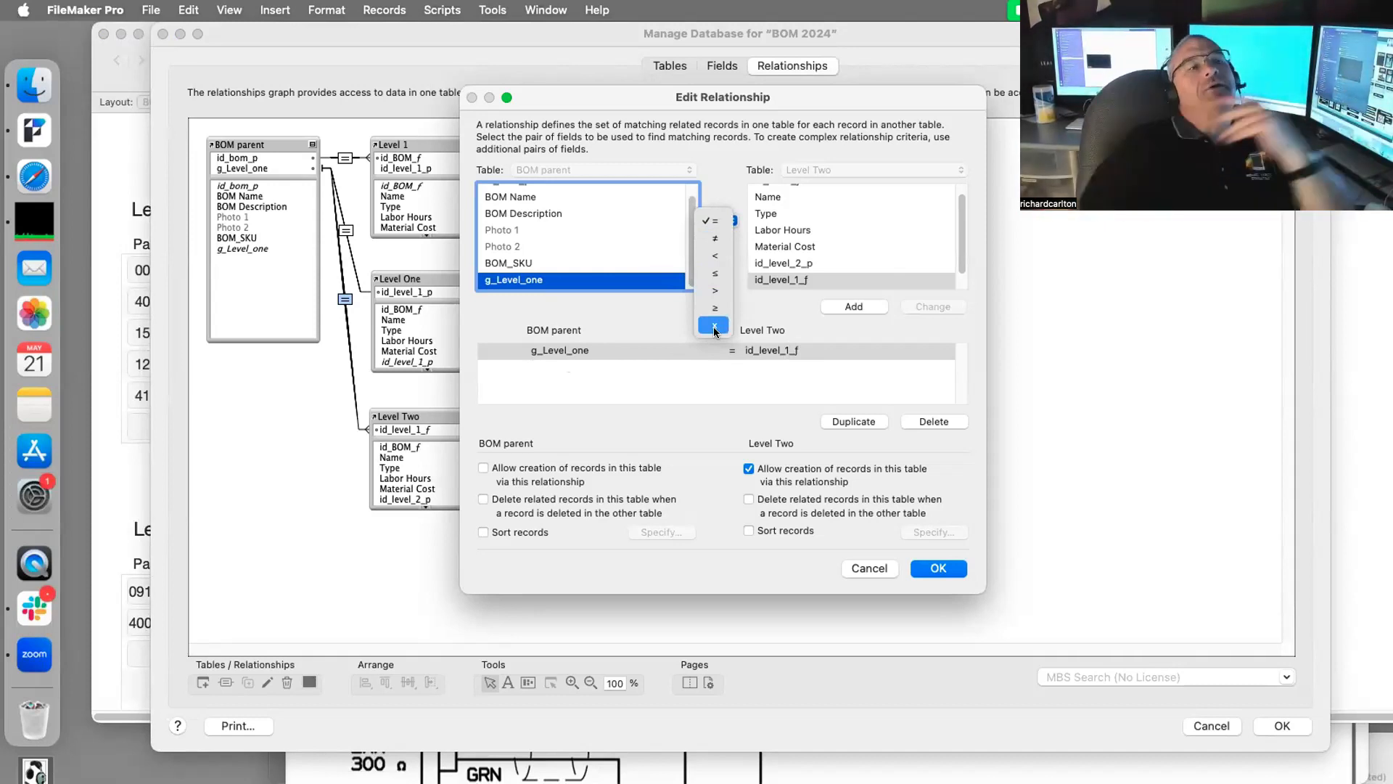
click(937, 571)
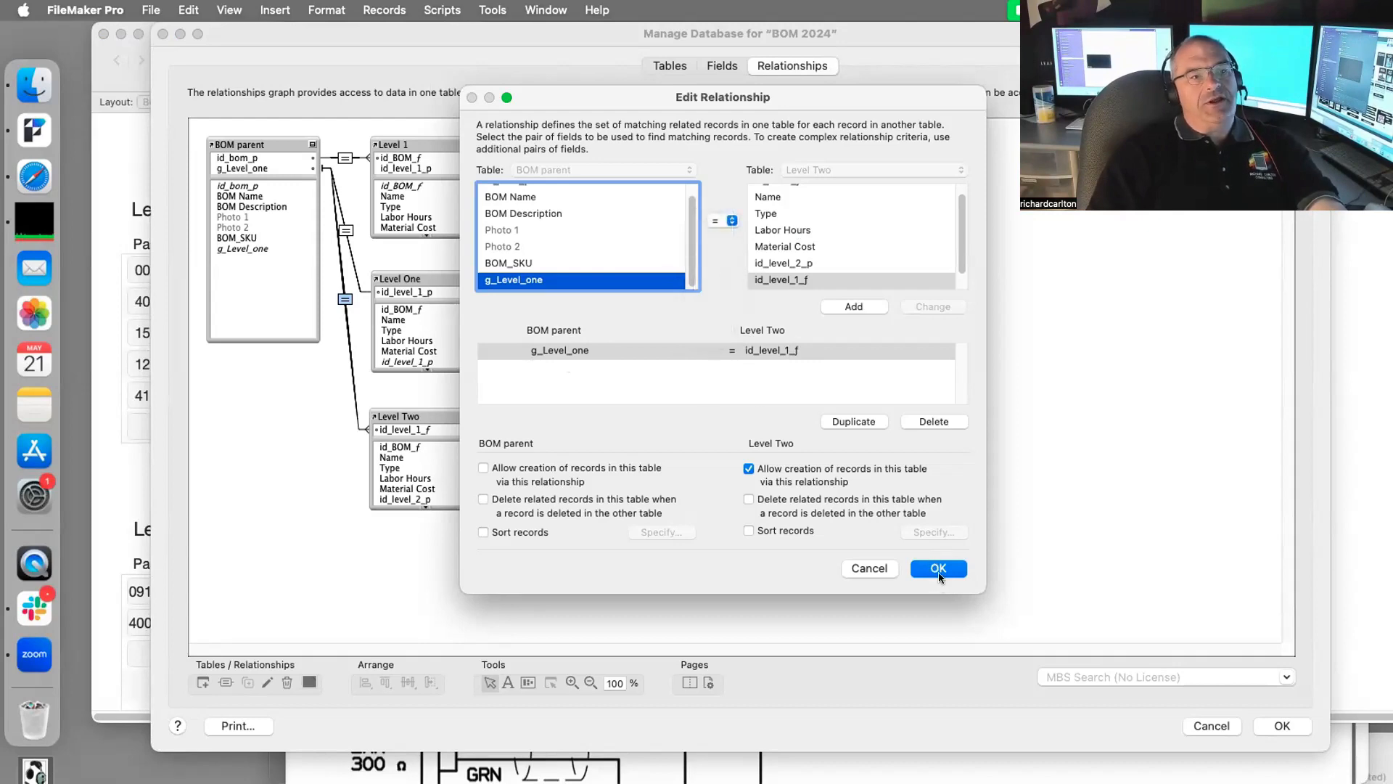
click(939, 570)
click(1279, 728)
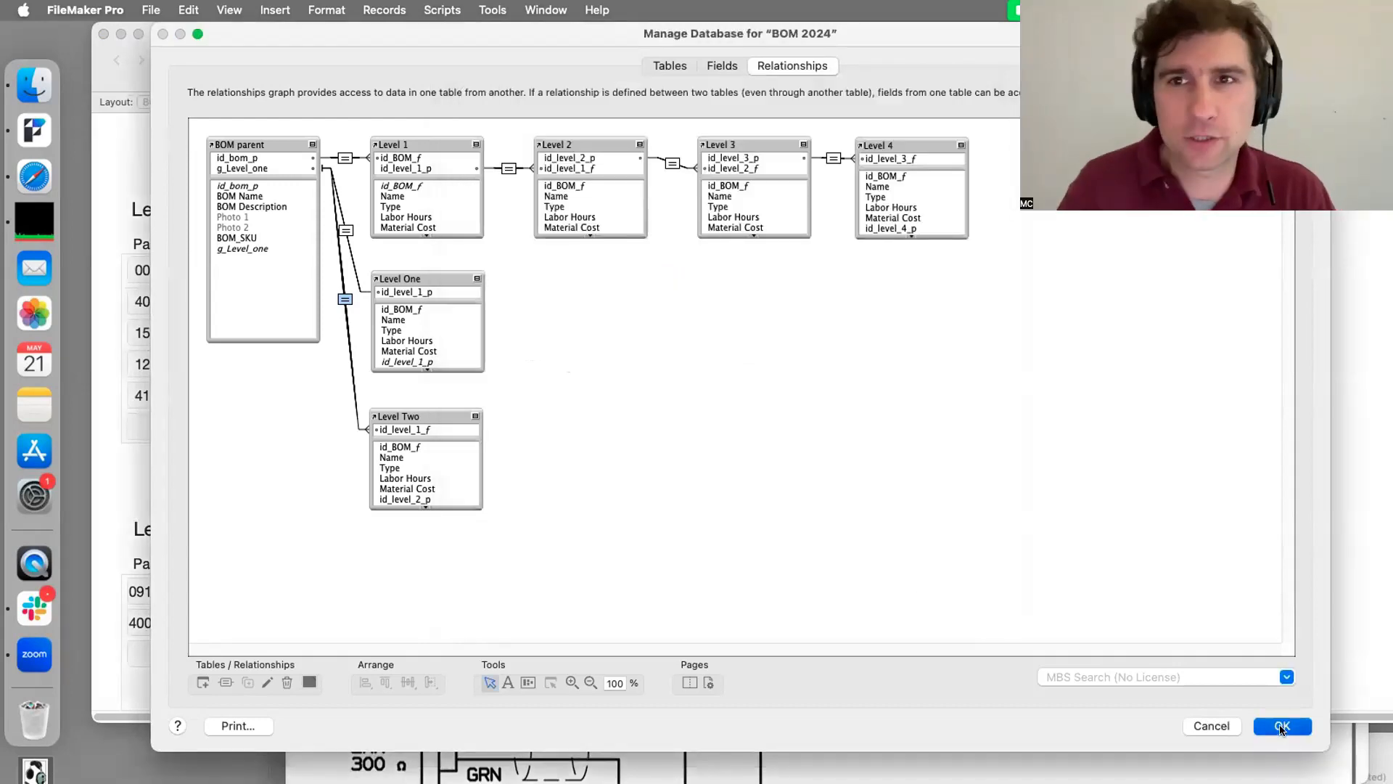
Step: Scroll right to the Level Two portal and toggle Layout mode and back to Browse
scroll(1144, 484, down, 3)
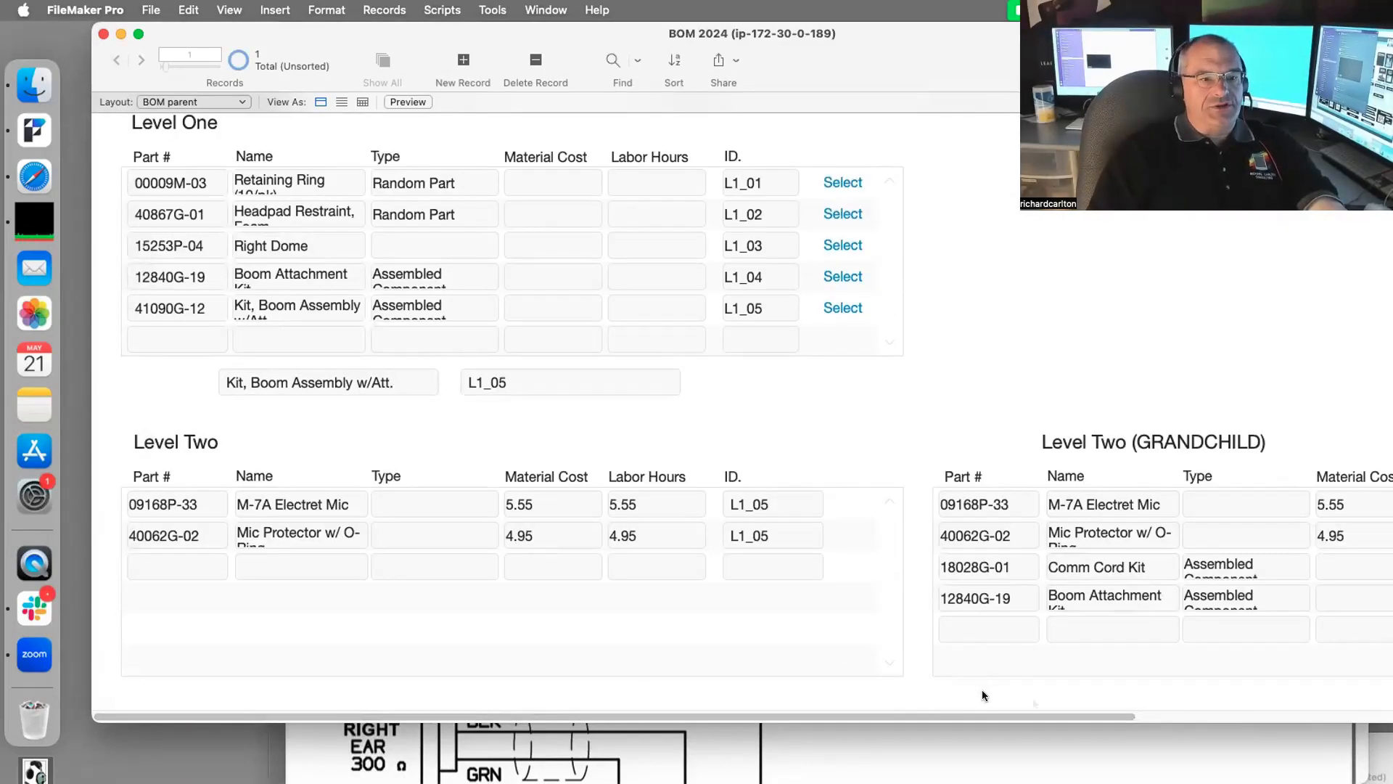
drag(1033, 716, 1291, 716)
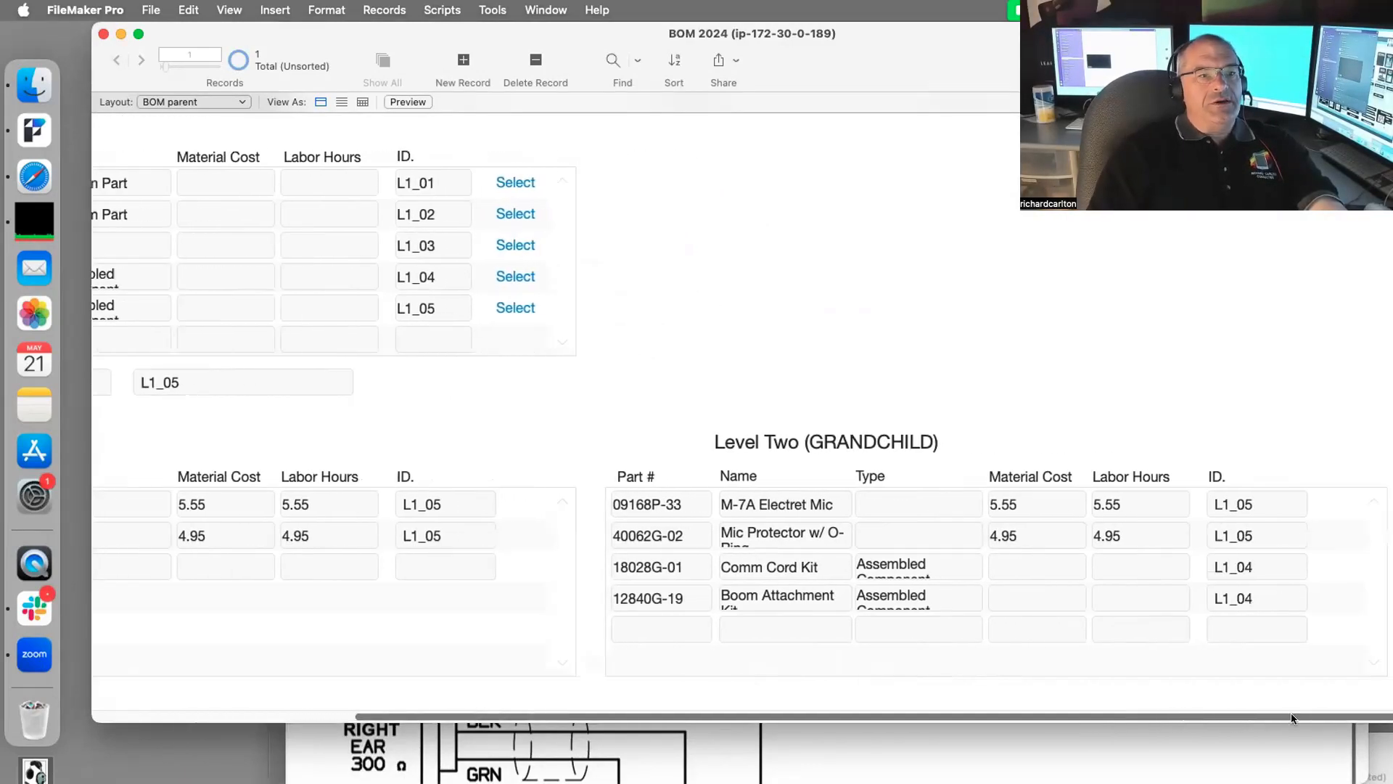
key(super+l)
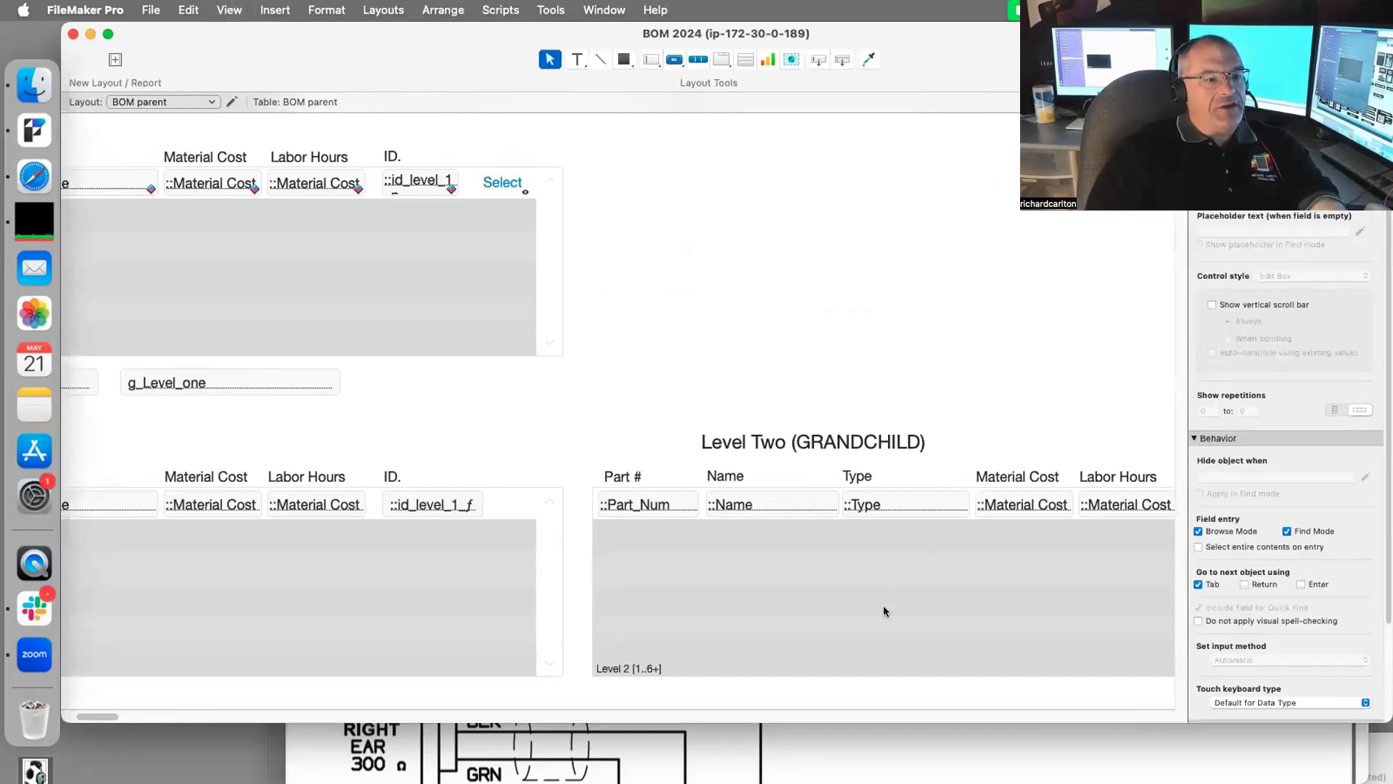
key(super+b)
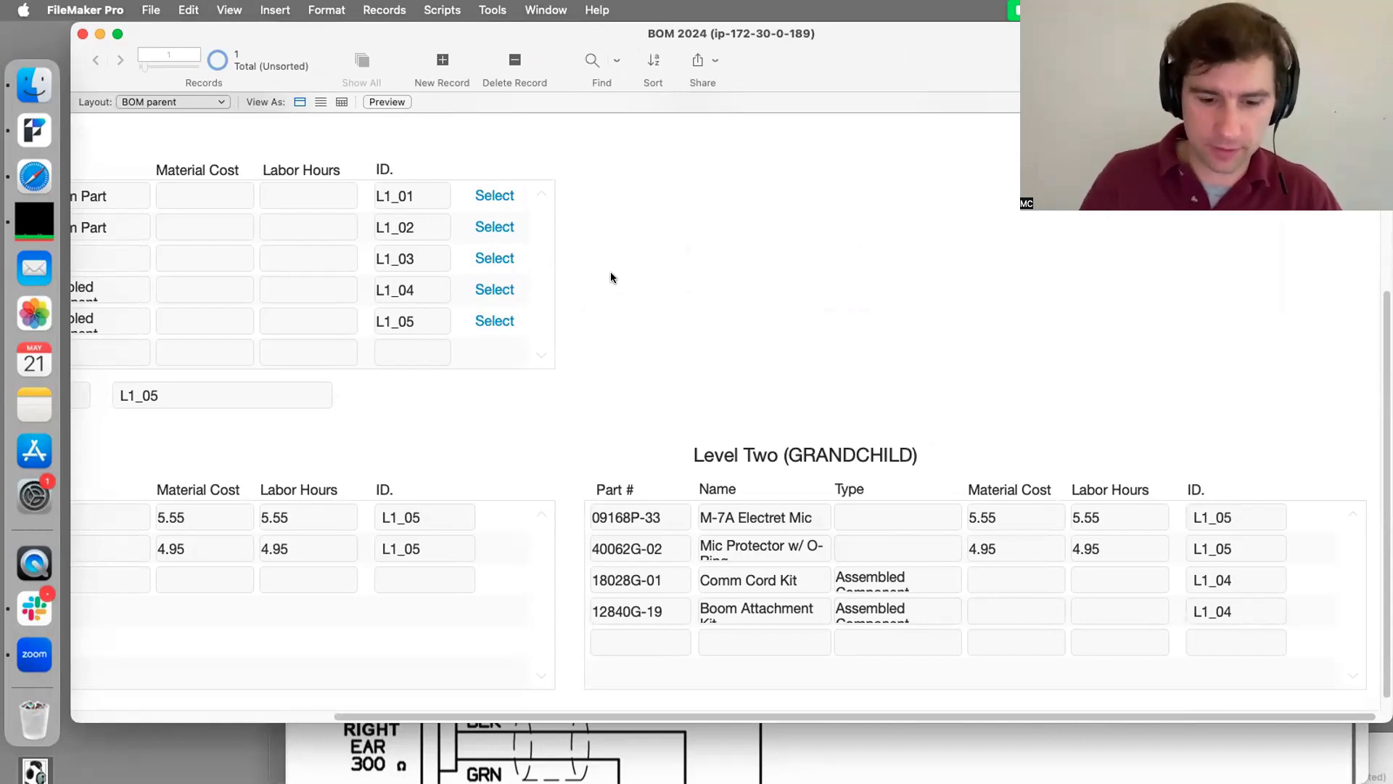
drag(544, 717, 304, 723)
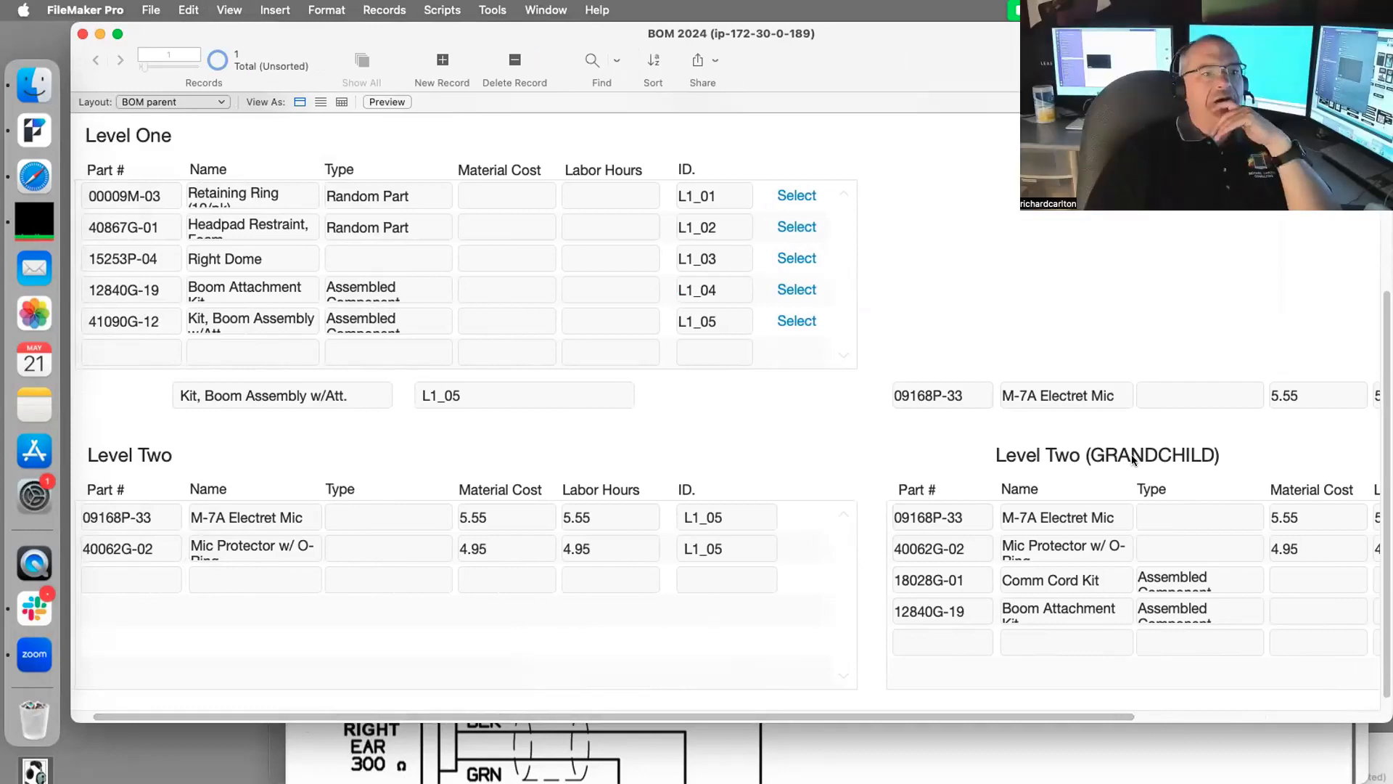
scroll(853, 335, up, 5)
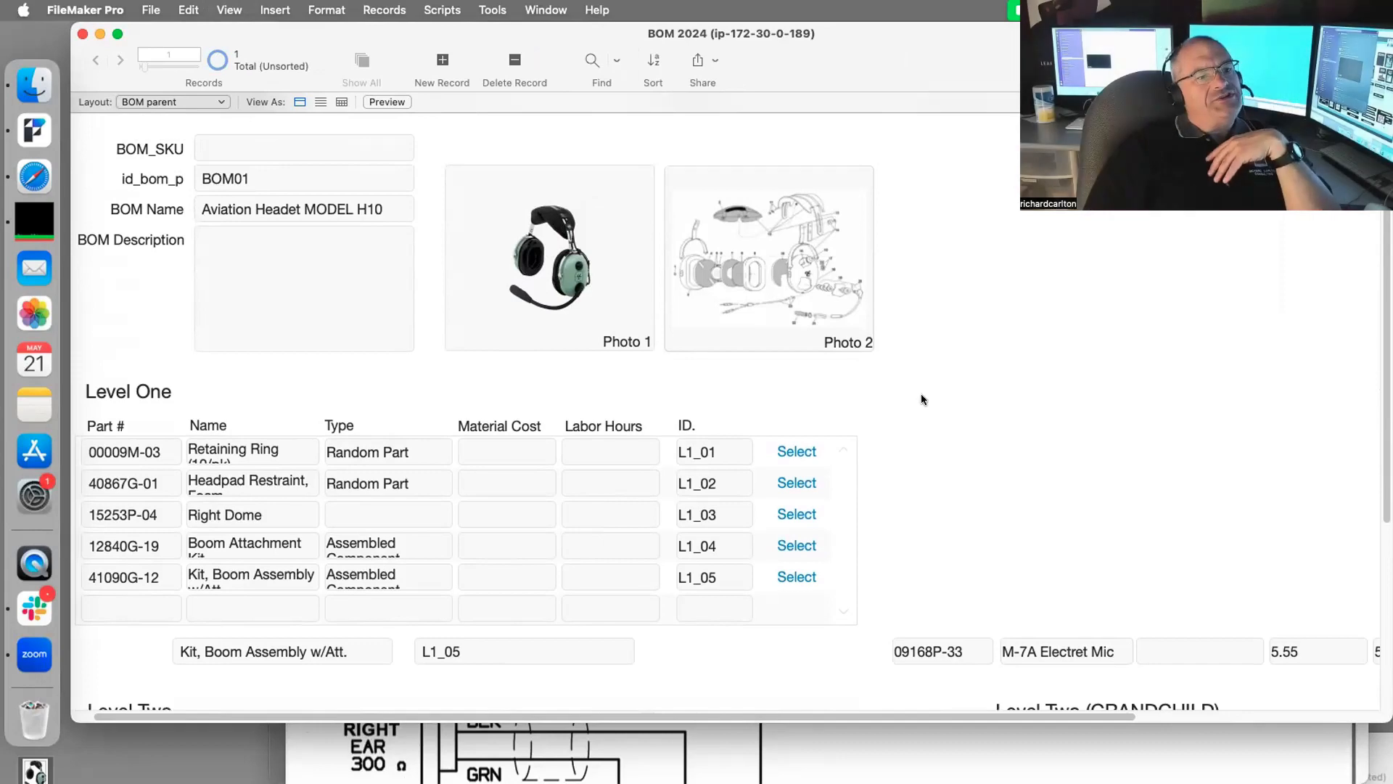
scroll(921, 397, down, 5)
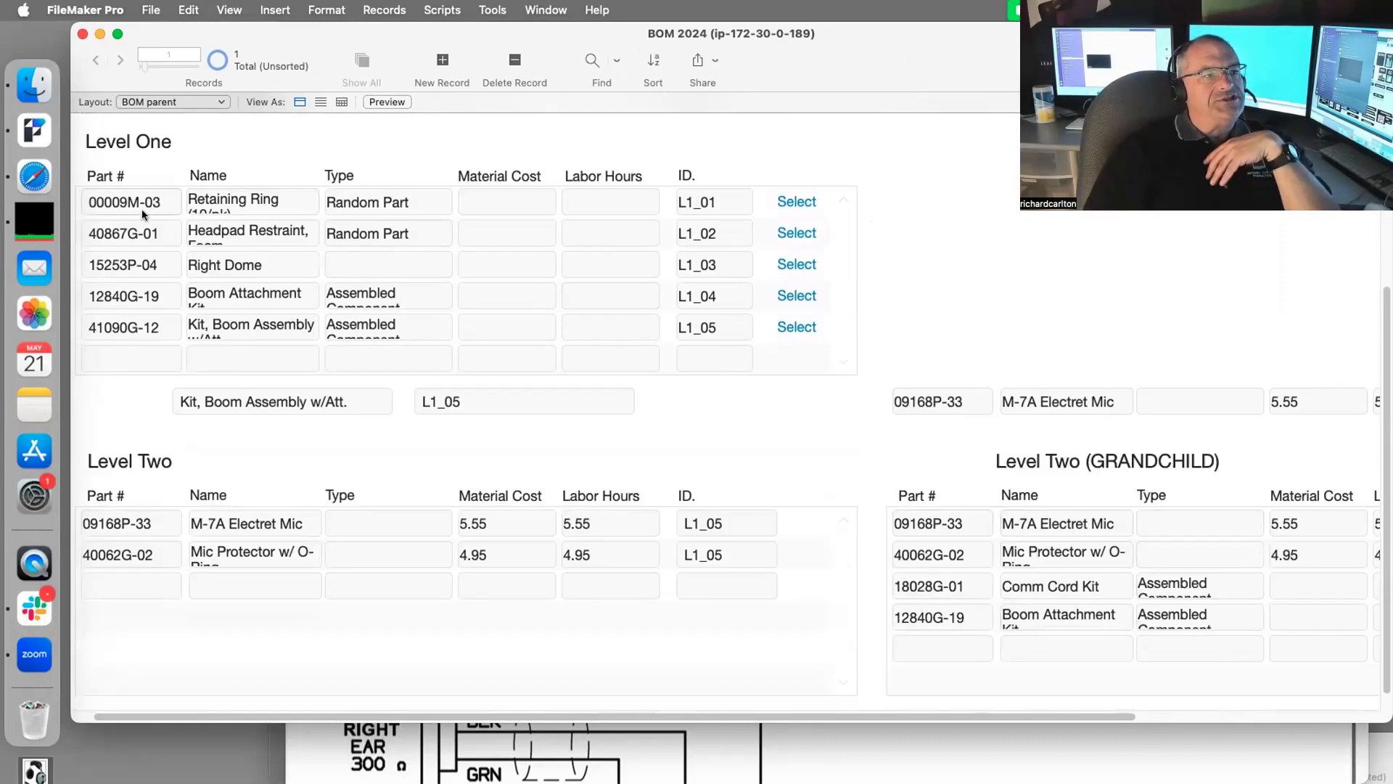
drag(964, 720, 659, 699)
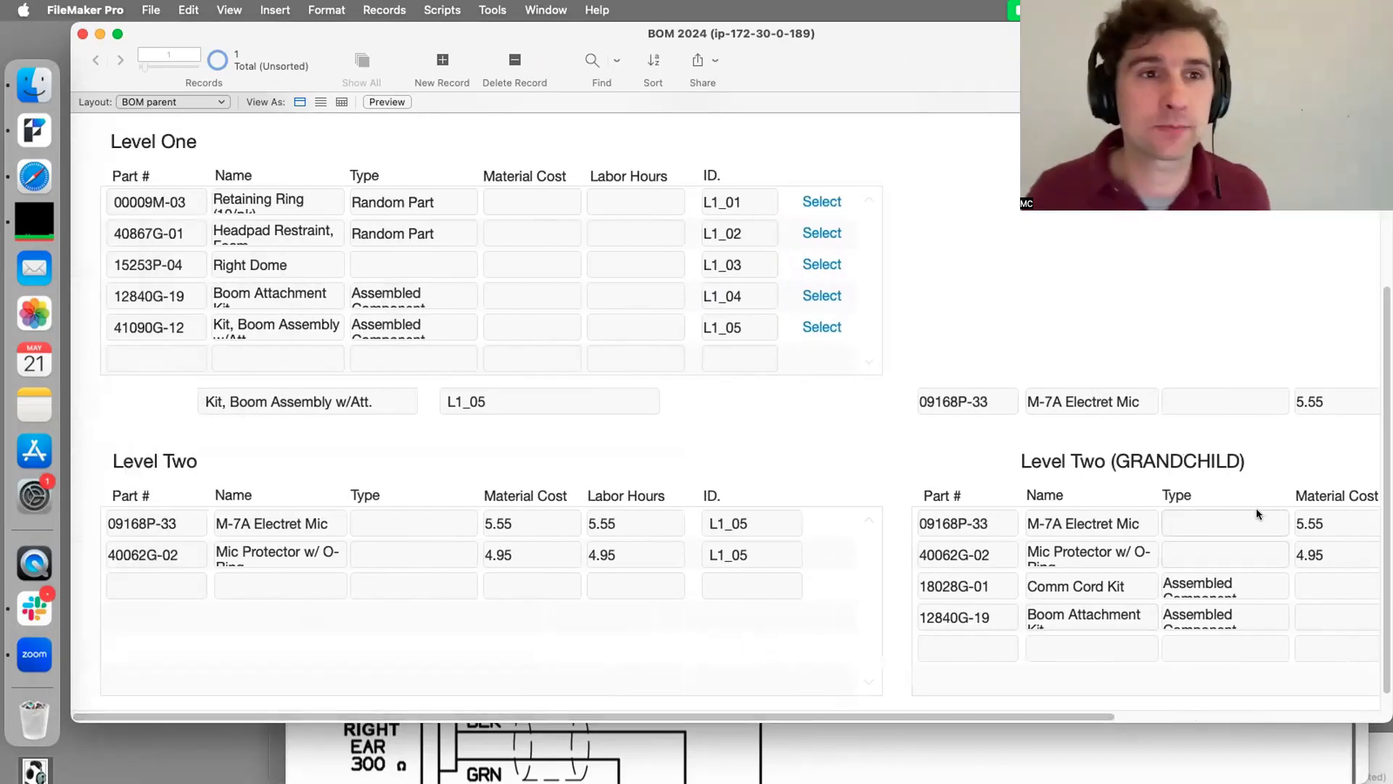
key(super+shift+d)
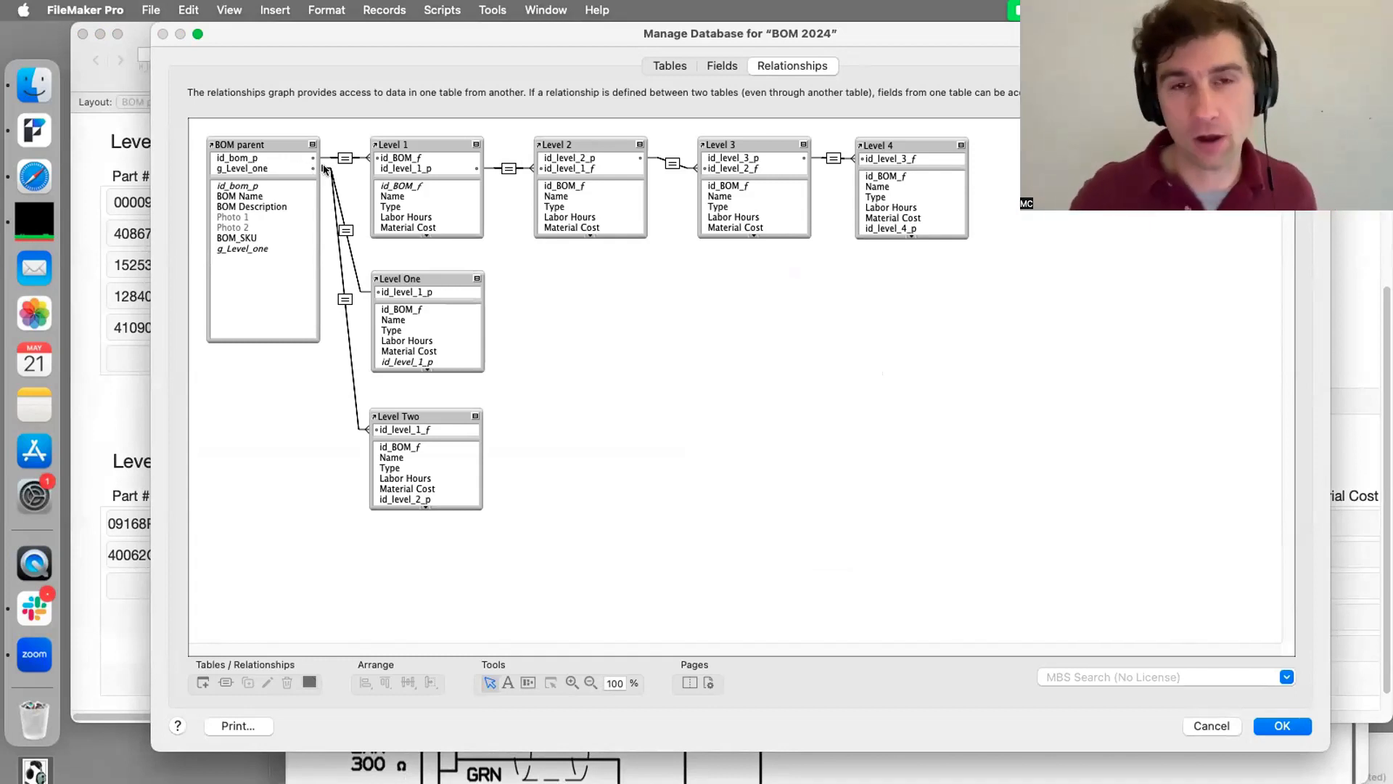
Step: Nudge the Level 2 and Level Two occurrences and review the Level 1–Level 2 and BOM parent–Level 1 relationships
click(576, 170)
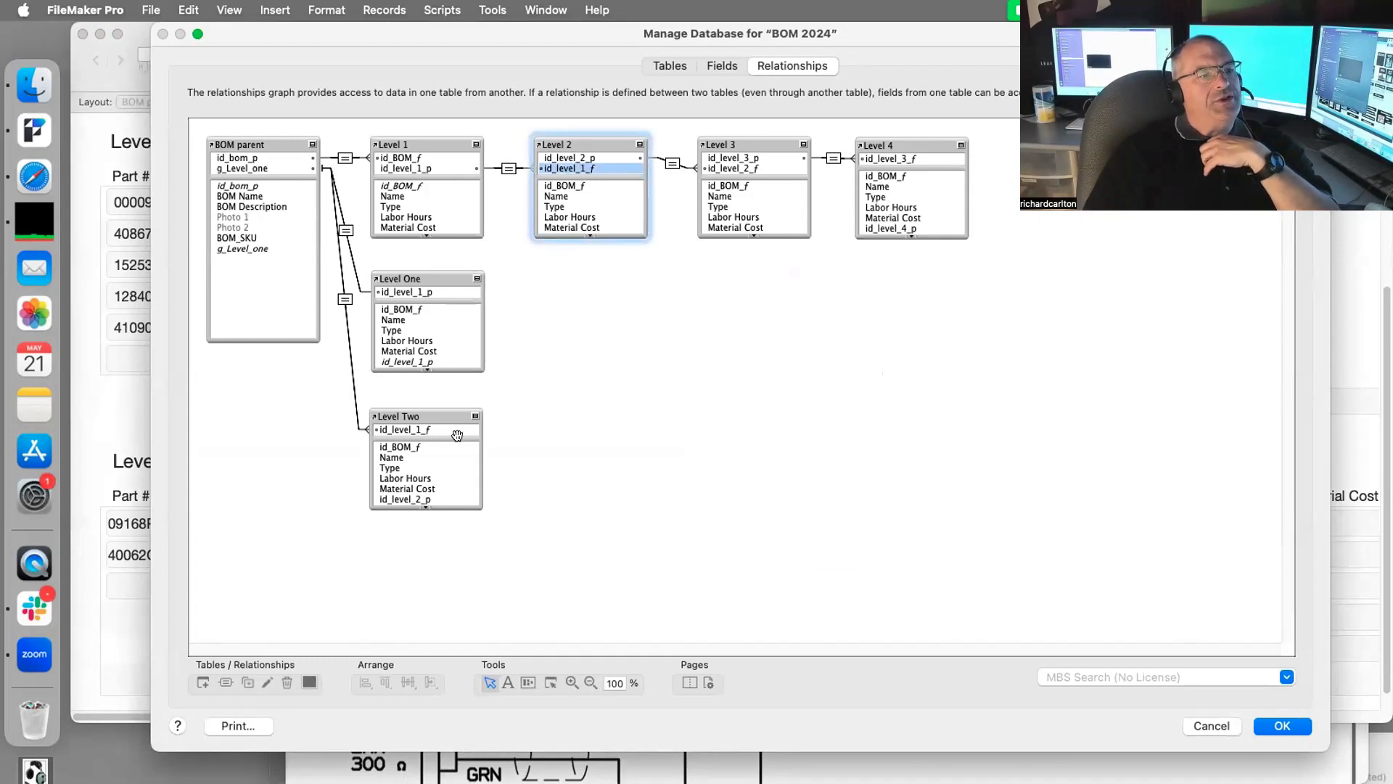
drag(455, 426, 455, 431)
drag(595, 160, 597, 159)
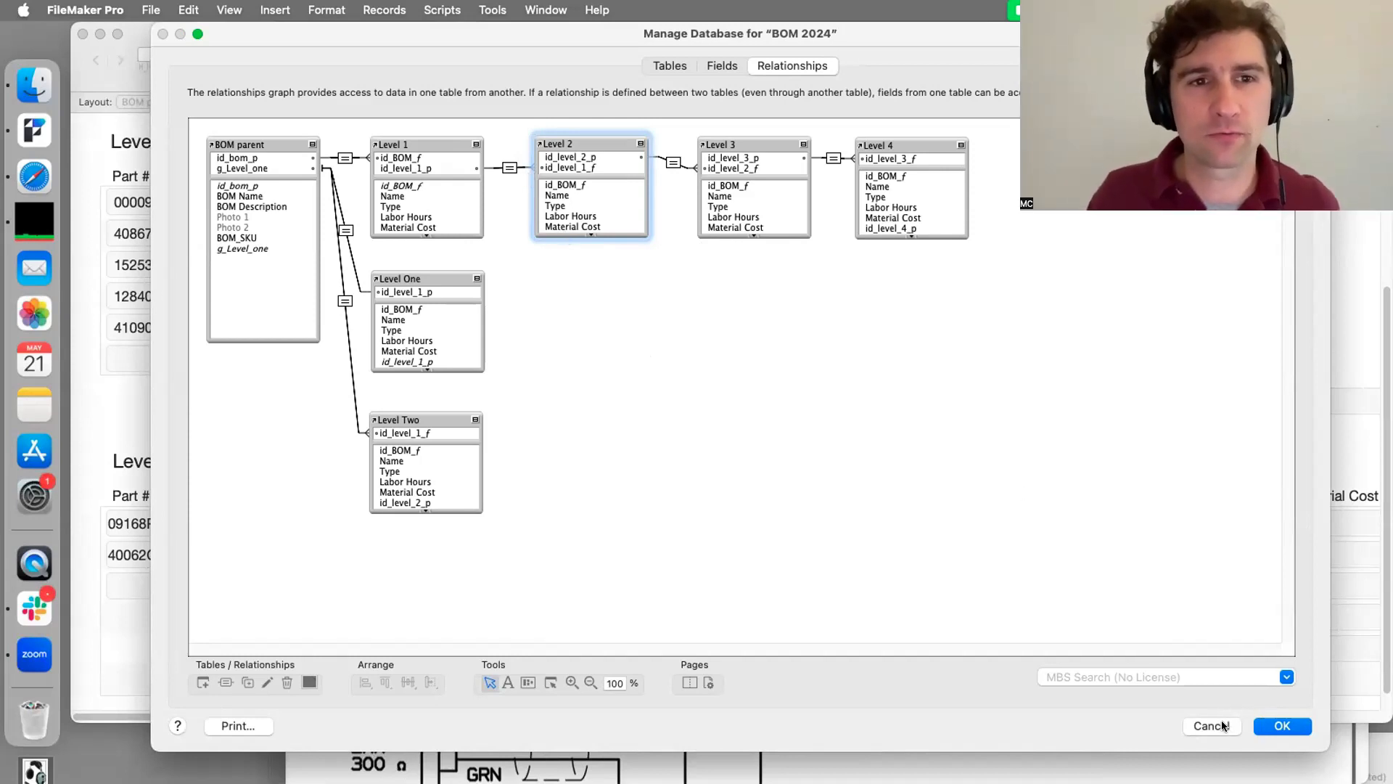
double_click(511, 168)
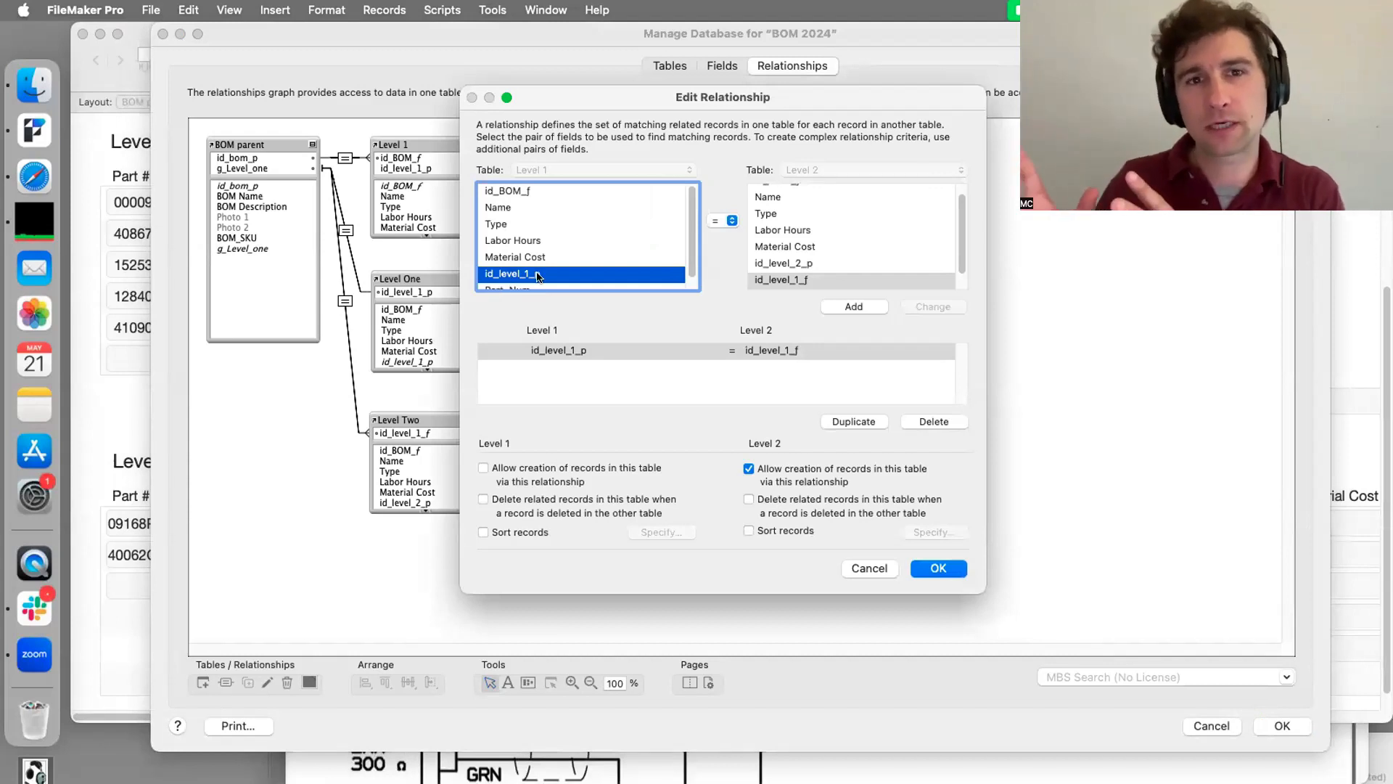
click(943, 570)
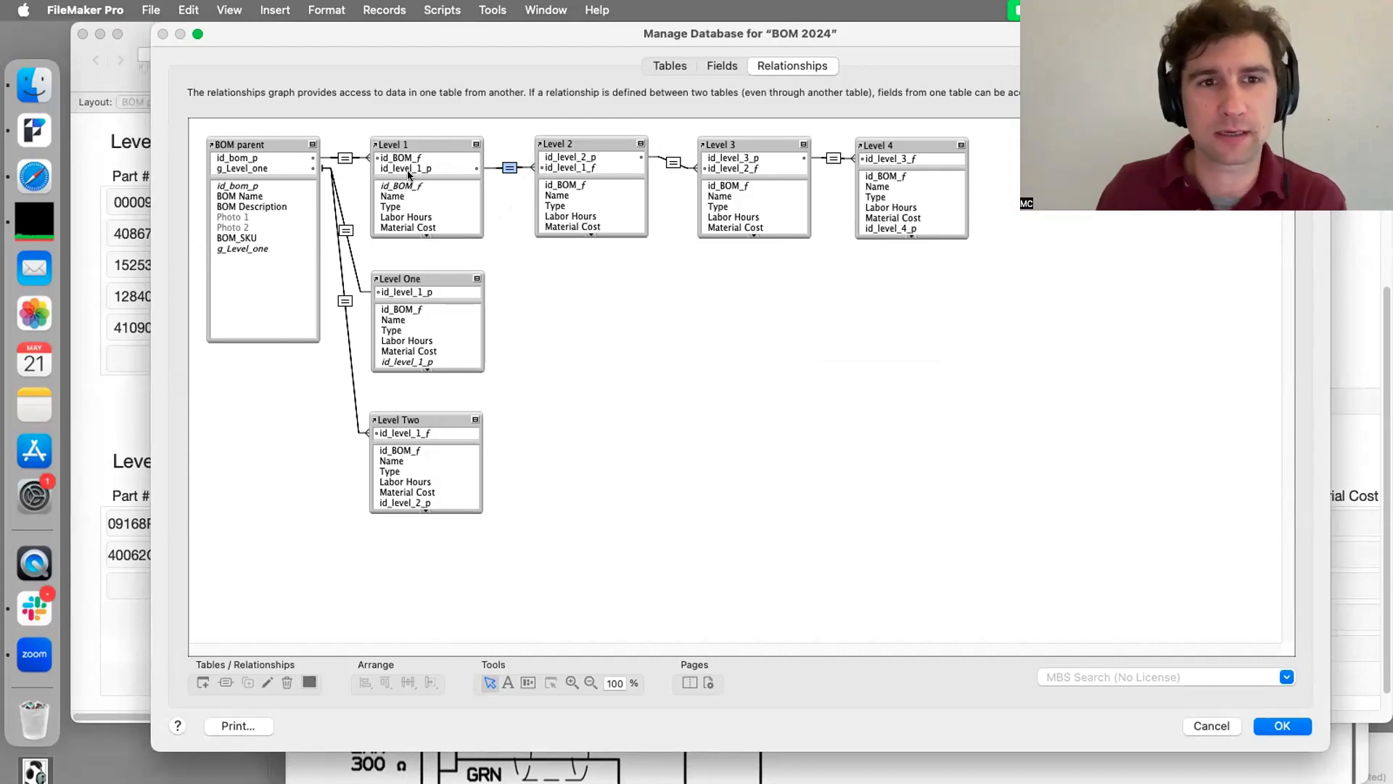
double_click(344, 158)
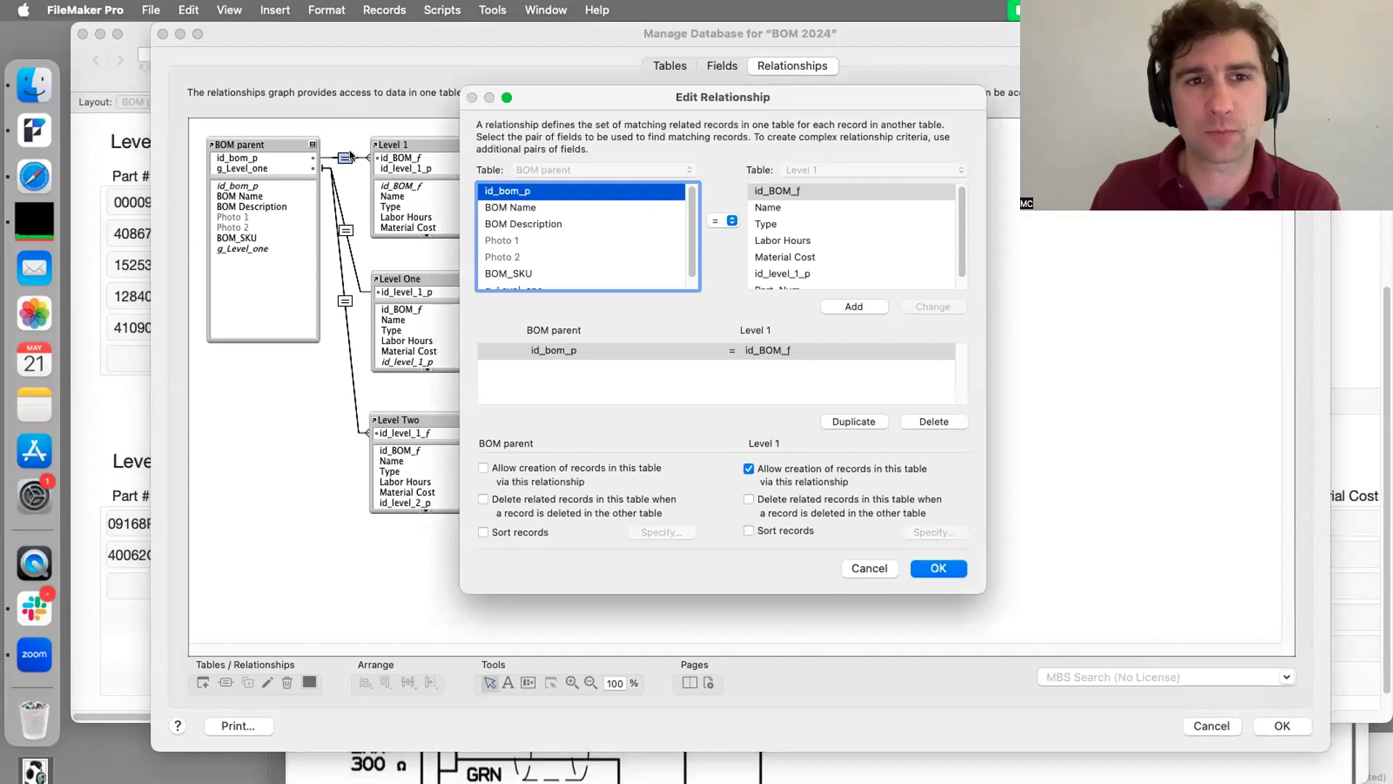
click(944, 565)
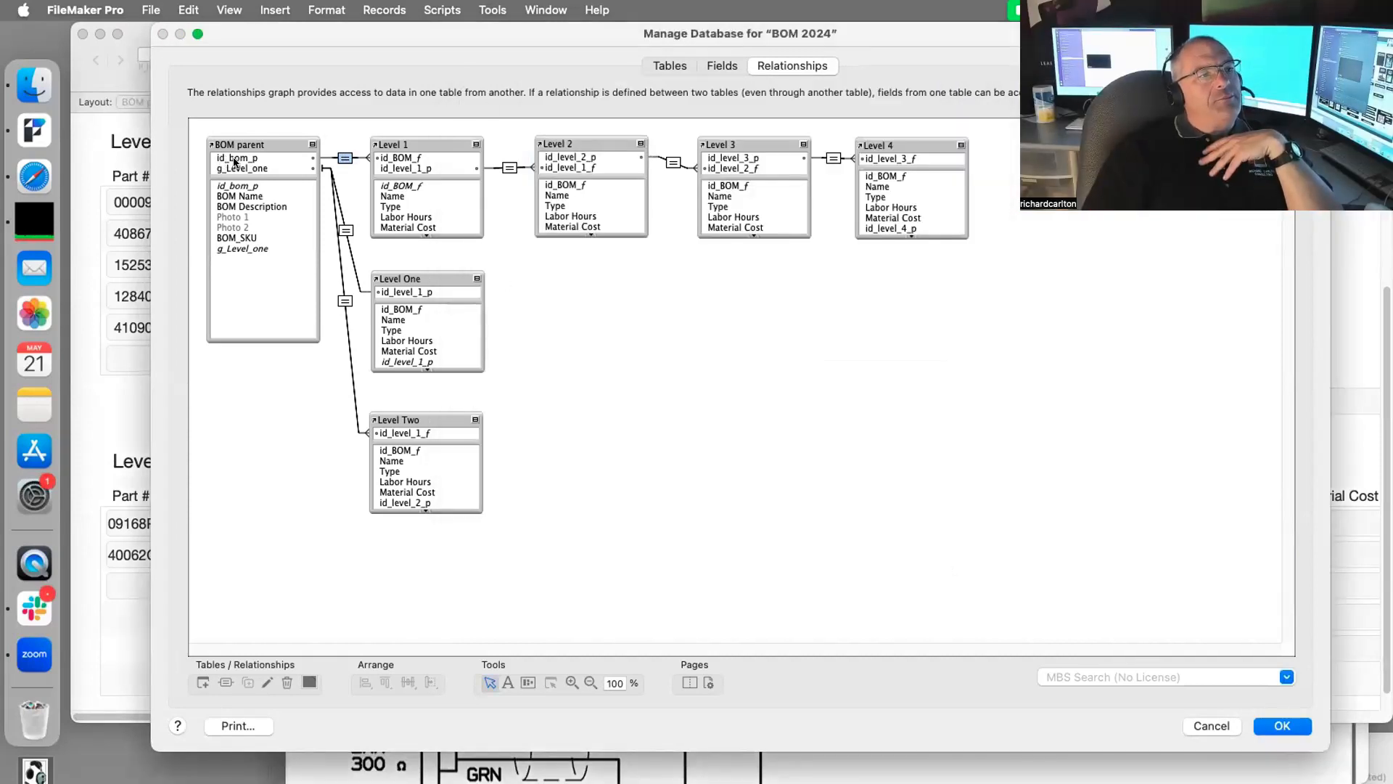
Step: Shift the Manage Database window aside and back, then close it keeping the changes
drag(300, 32, 346, 335)
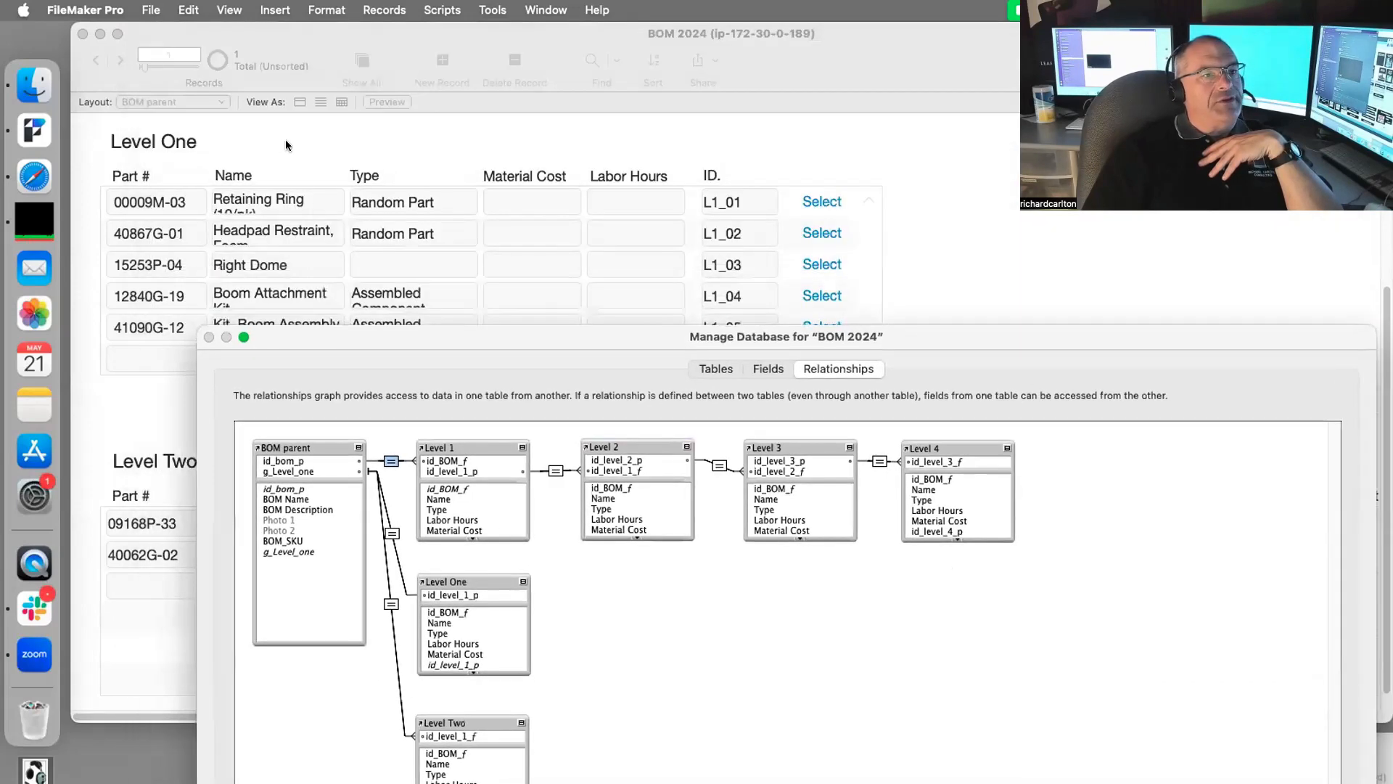
drag(529, 336, 439, 40)
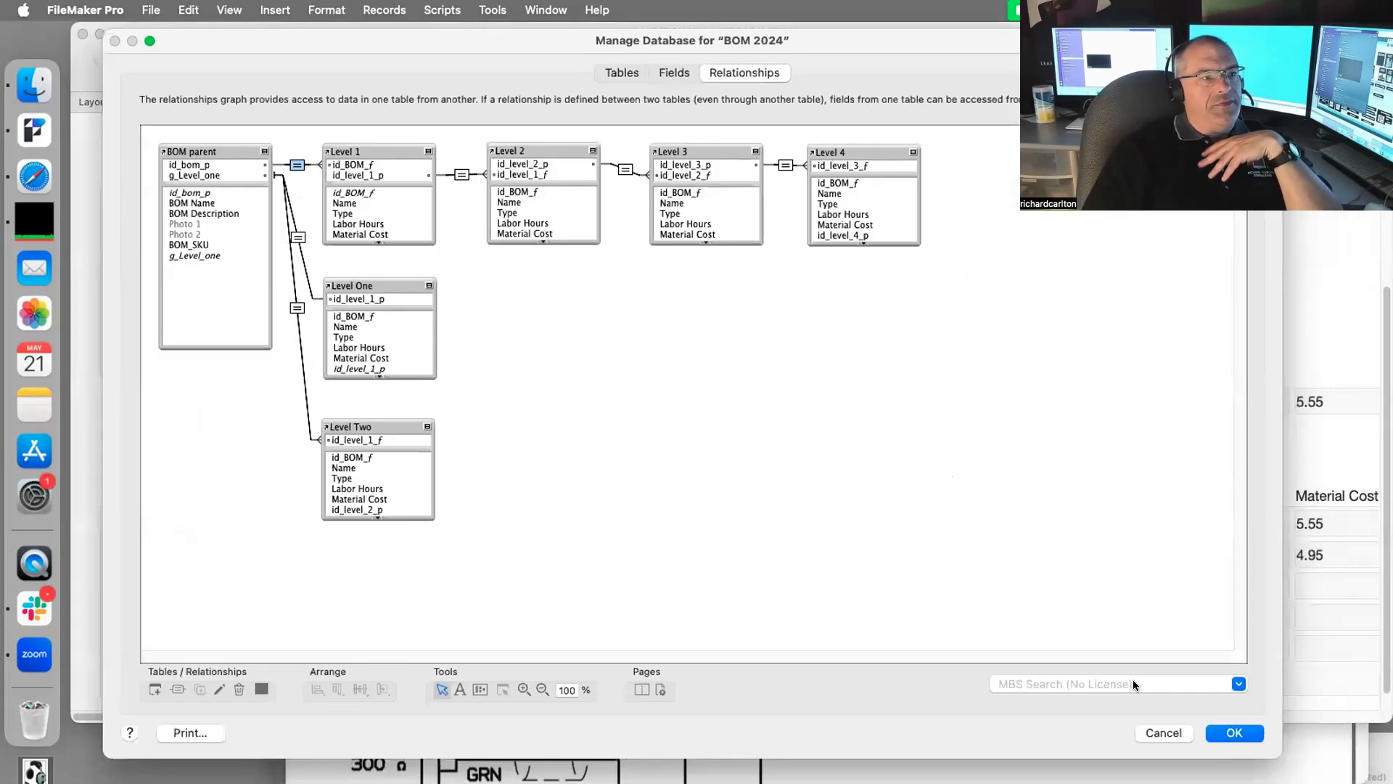
click(1234, 732)
scroll(1008, 336, up, 5)
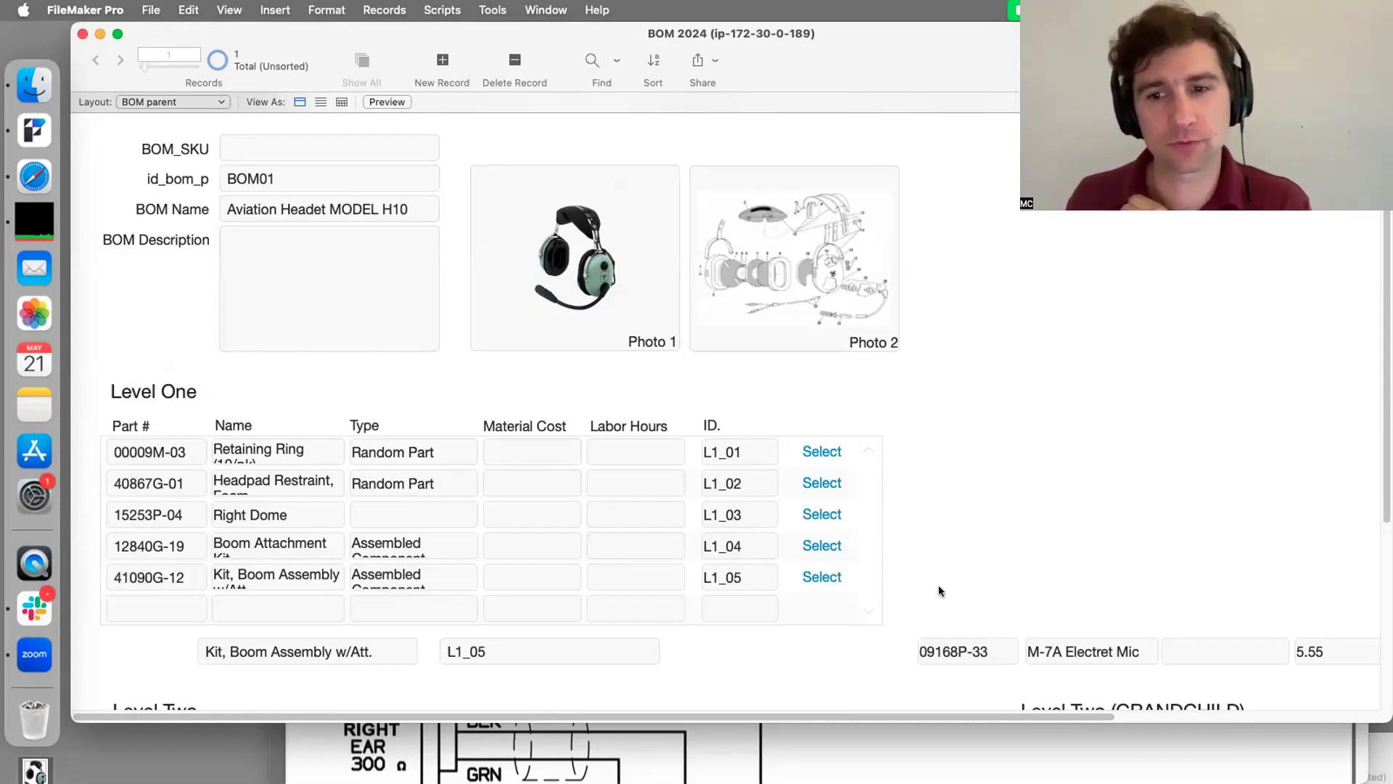
Step: Scroll and reposition the window to view BOM01's full layout and portals
scroll(951, 558, down, 7)
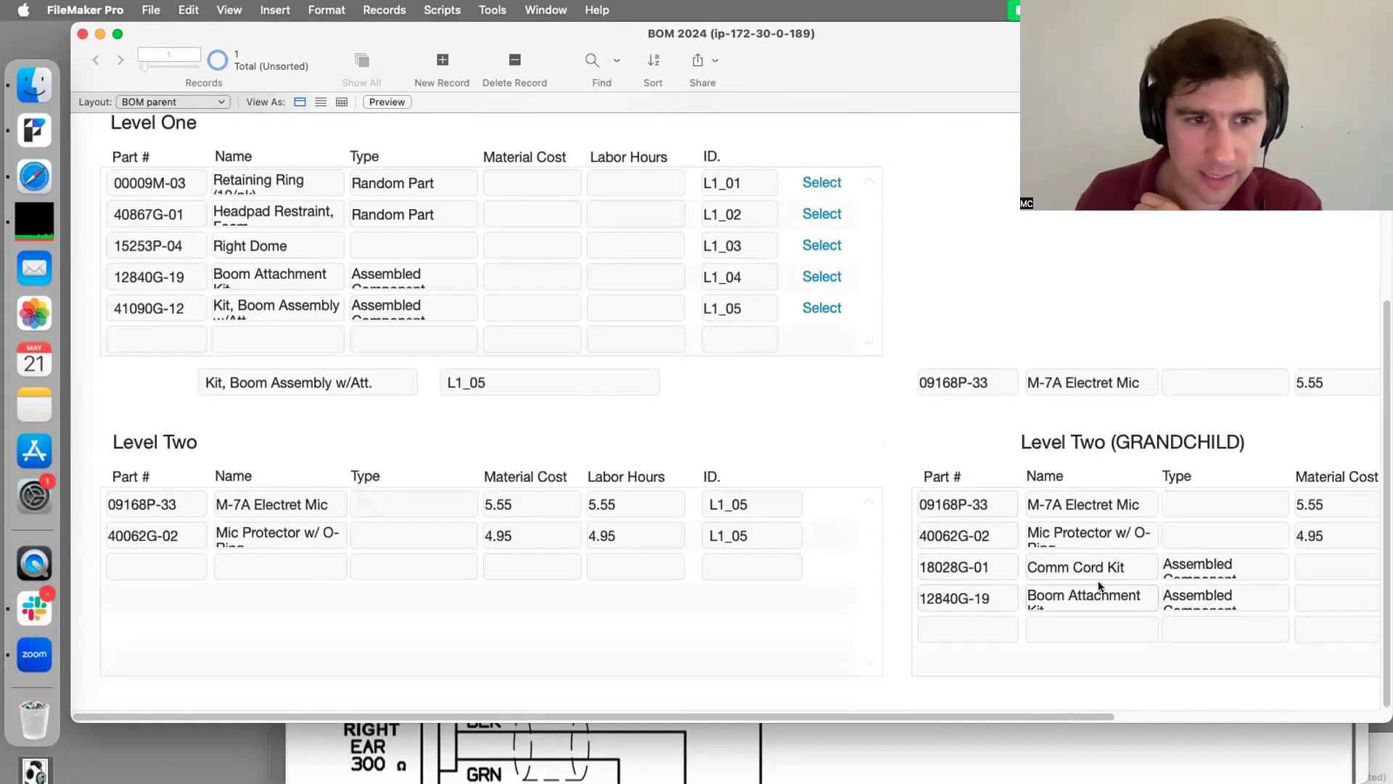
drag(902, 722, 1145, 702)
scroll(1145, 704, right, 5)
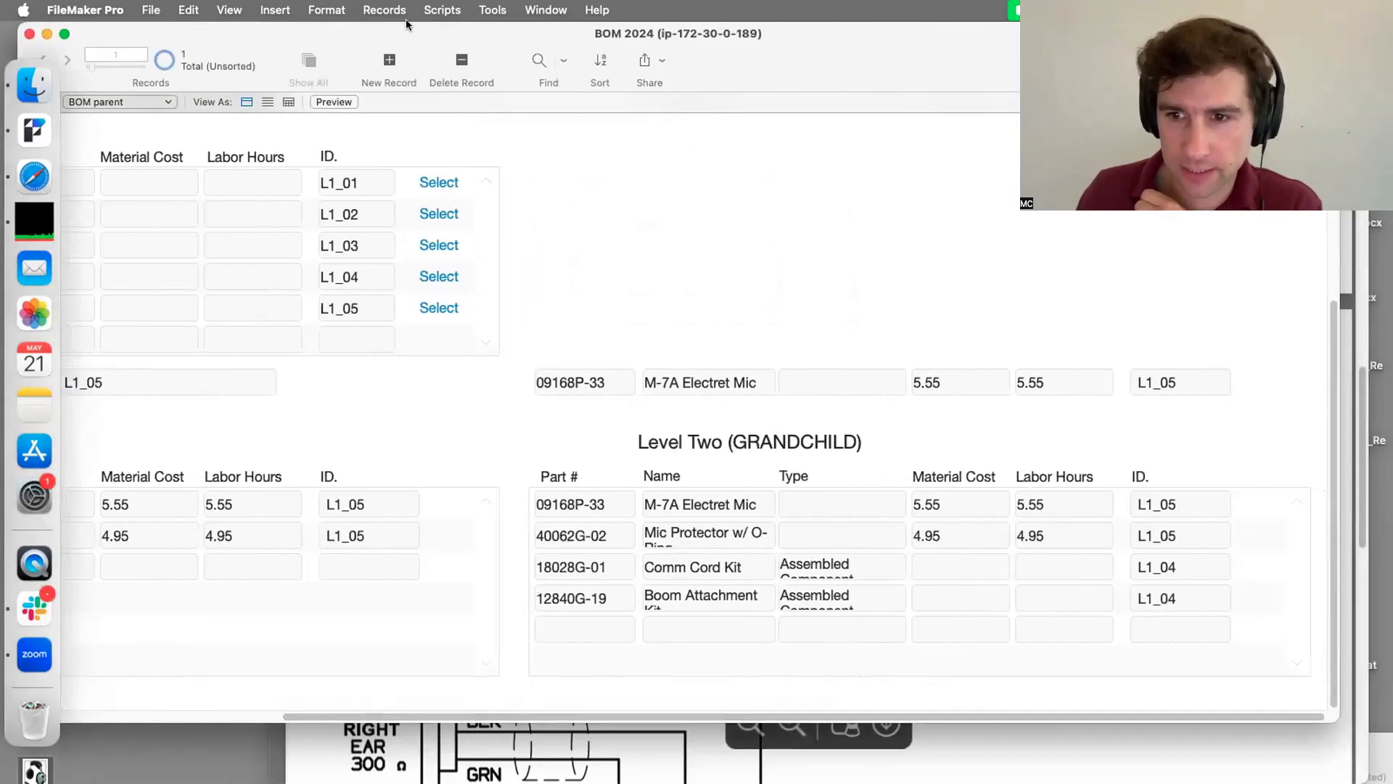
drag(392, 33, 410, 35)
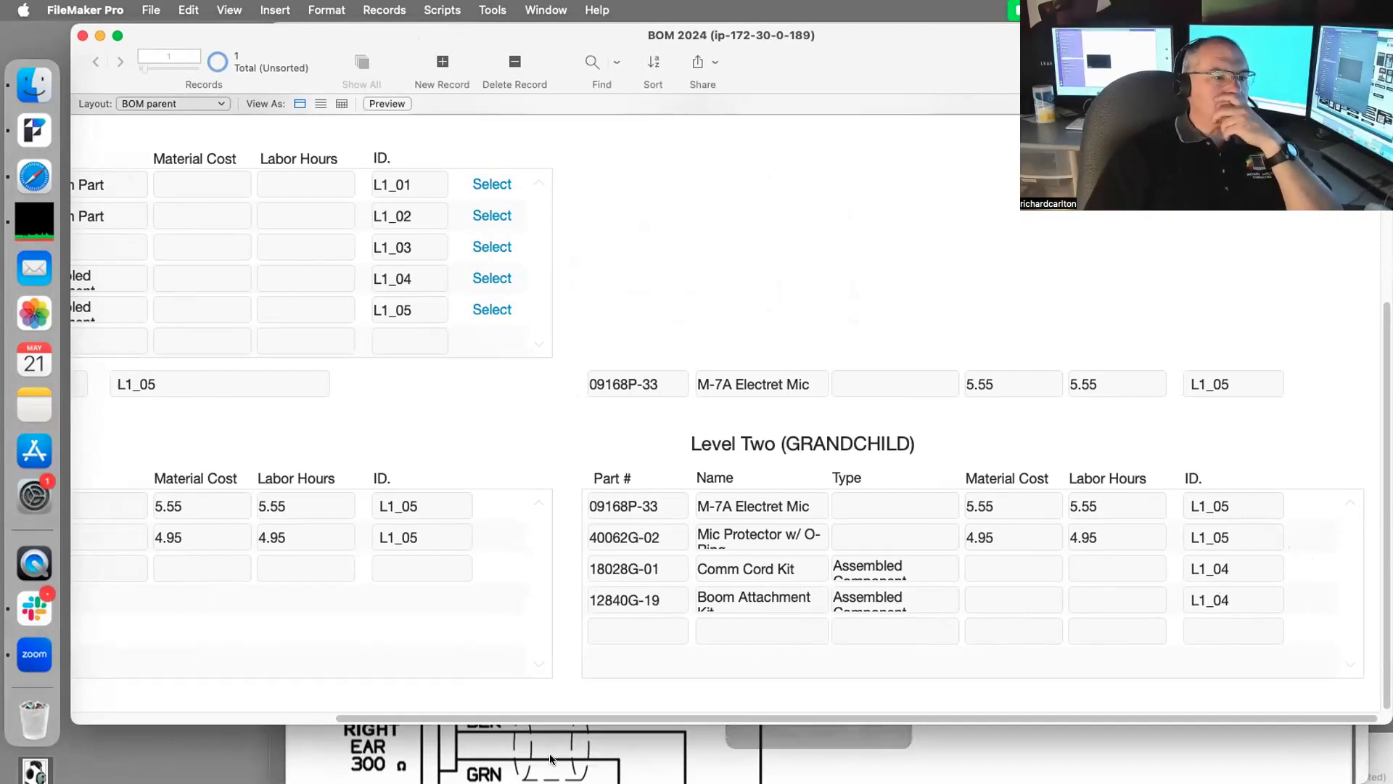
drag(470, 713, 234, 695)
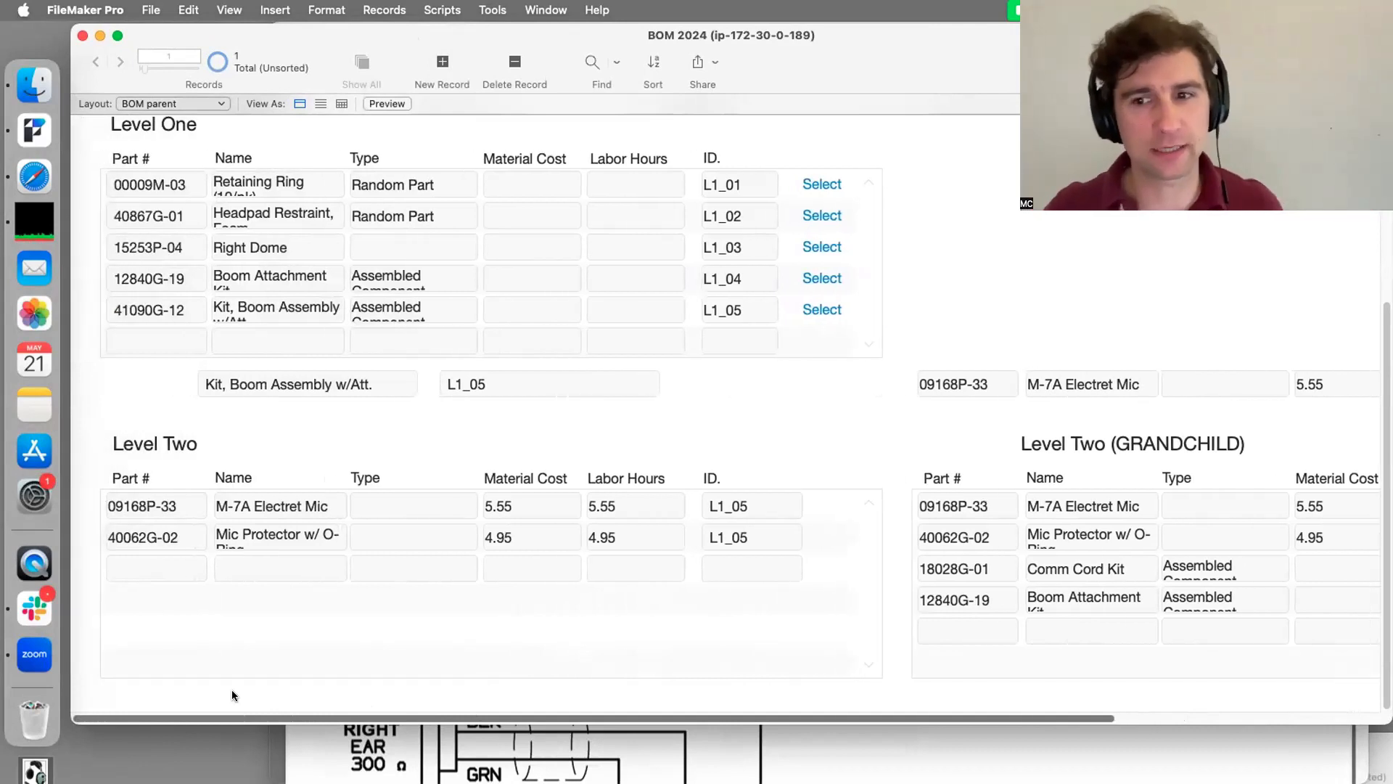
drag(232, 691, 233, 692)
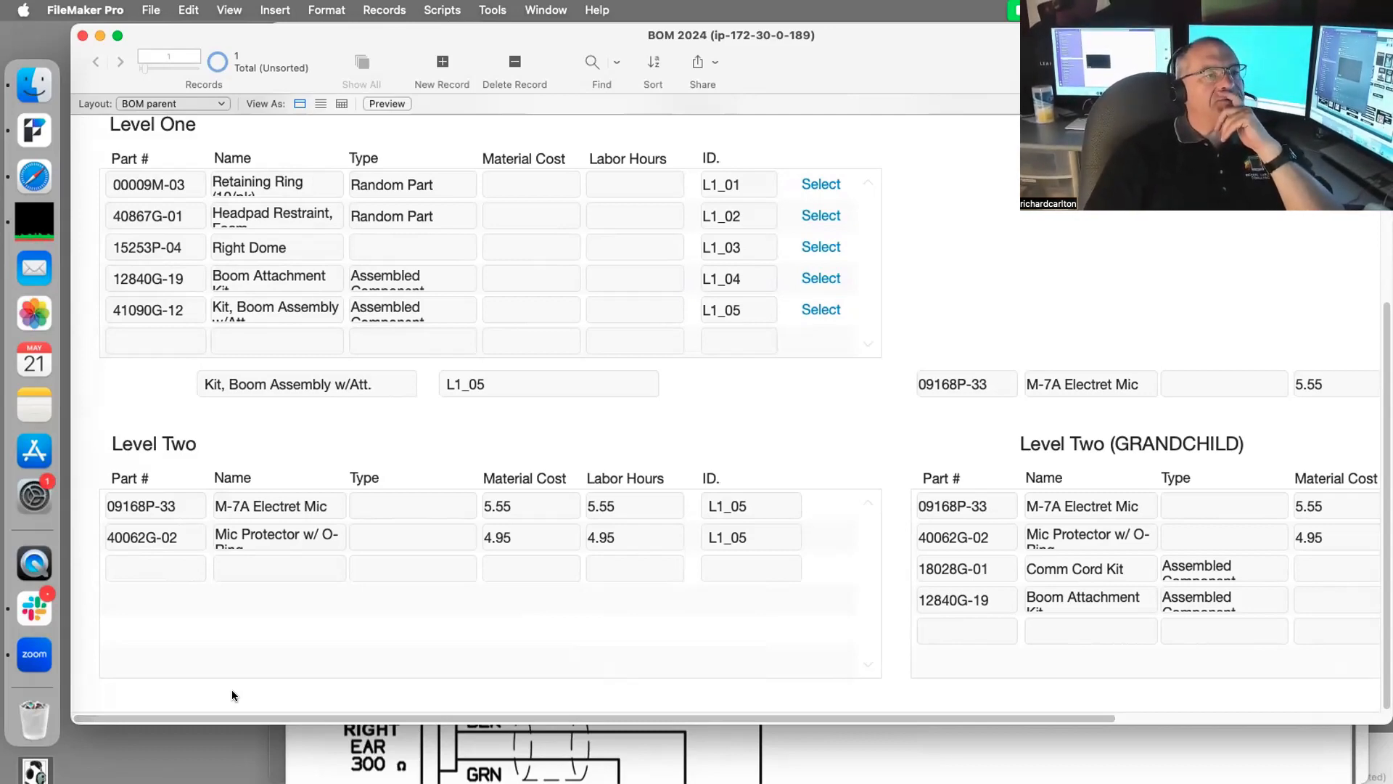
scroll(283, 544, up, 5)
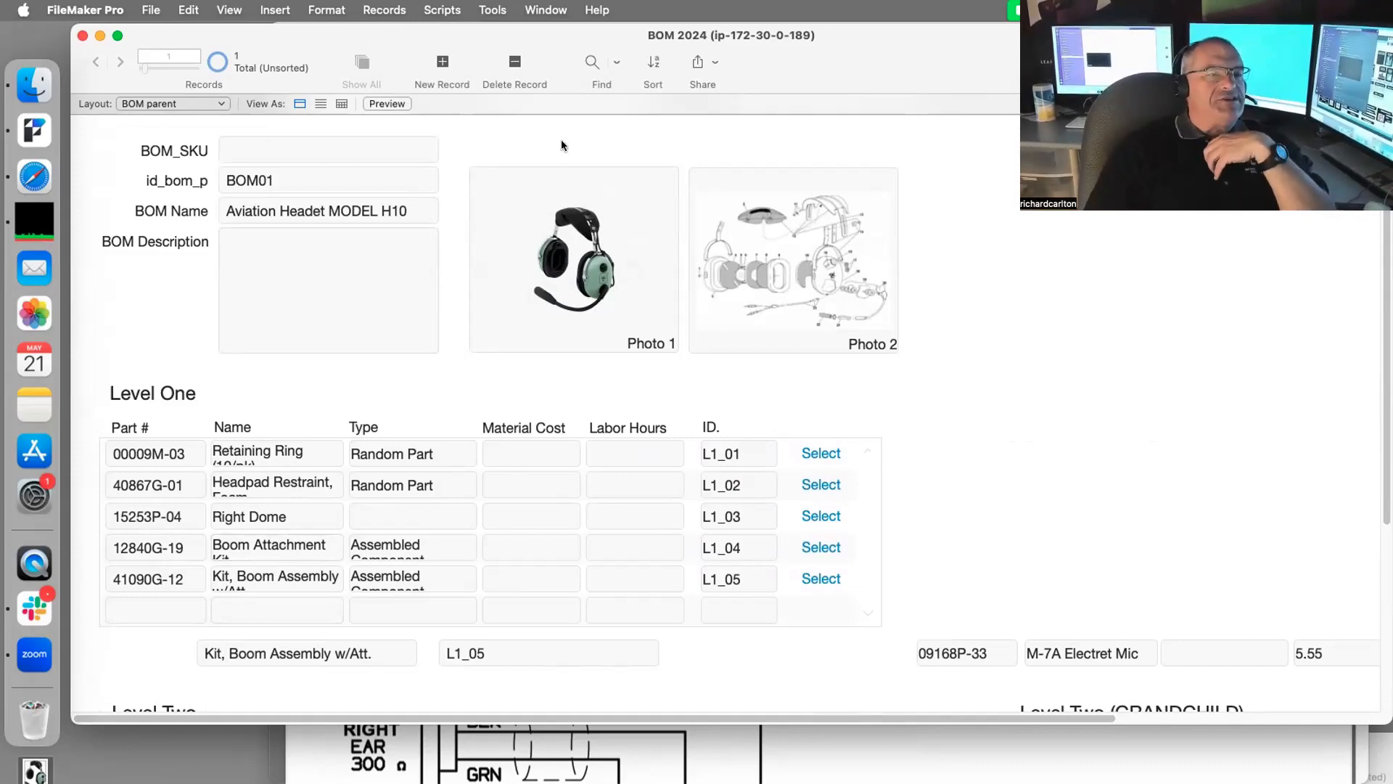
mouse_move(457, 34)
mouse_down()
mouse_move(482, 394)
mouse_move(455, 28)
mouse_up()
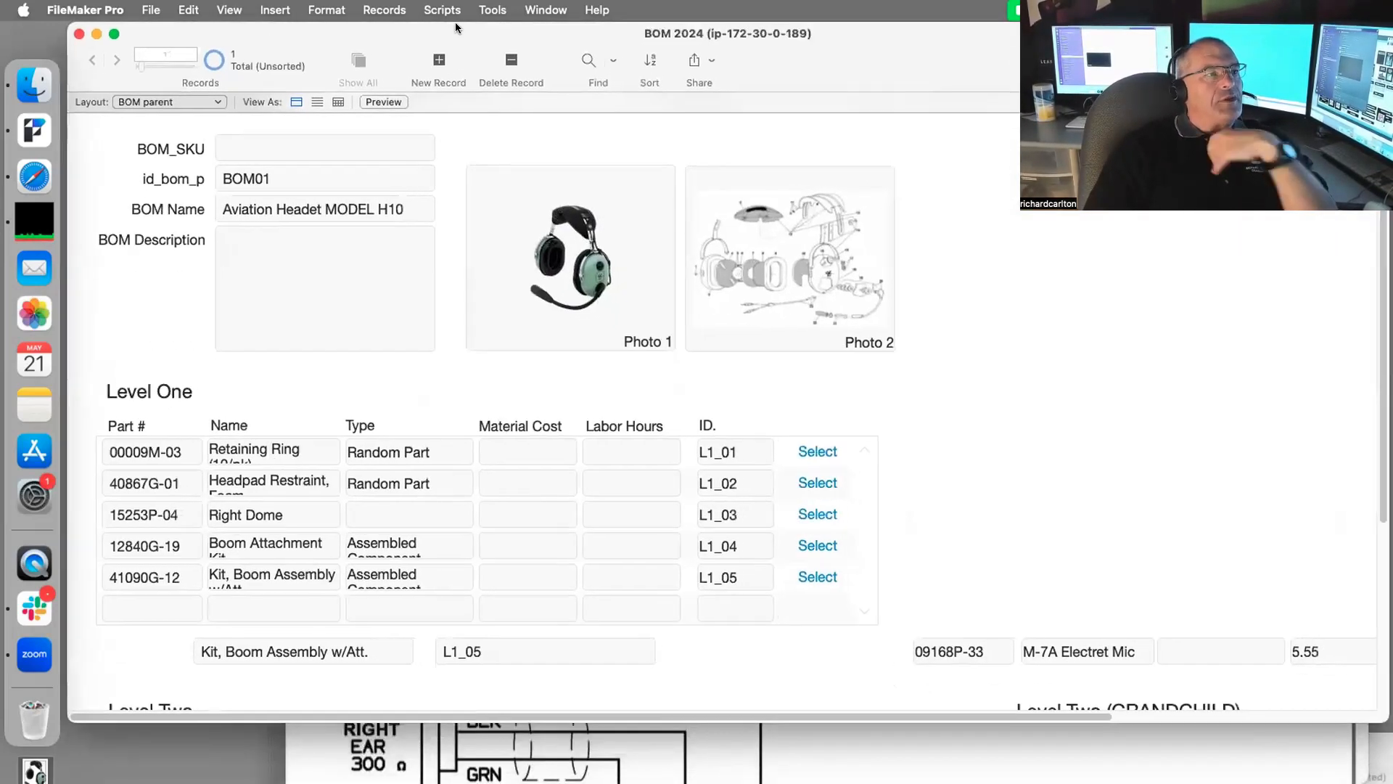
Step: Cancel out of Manage Database unchanged and create new record BOM02
key(super+shift+d)
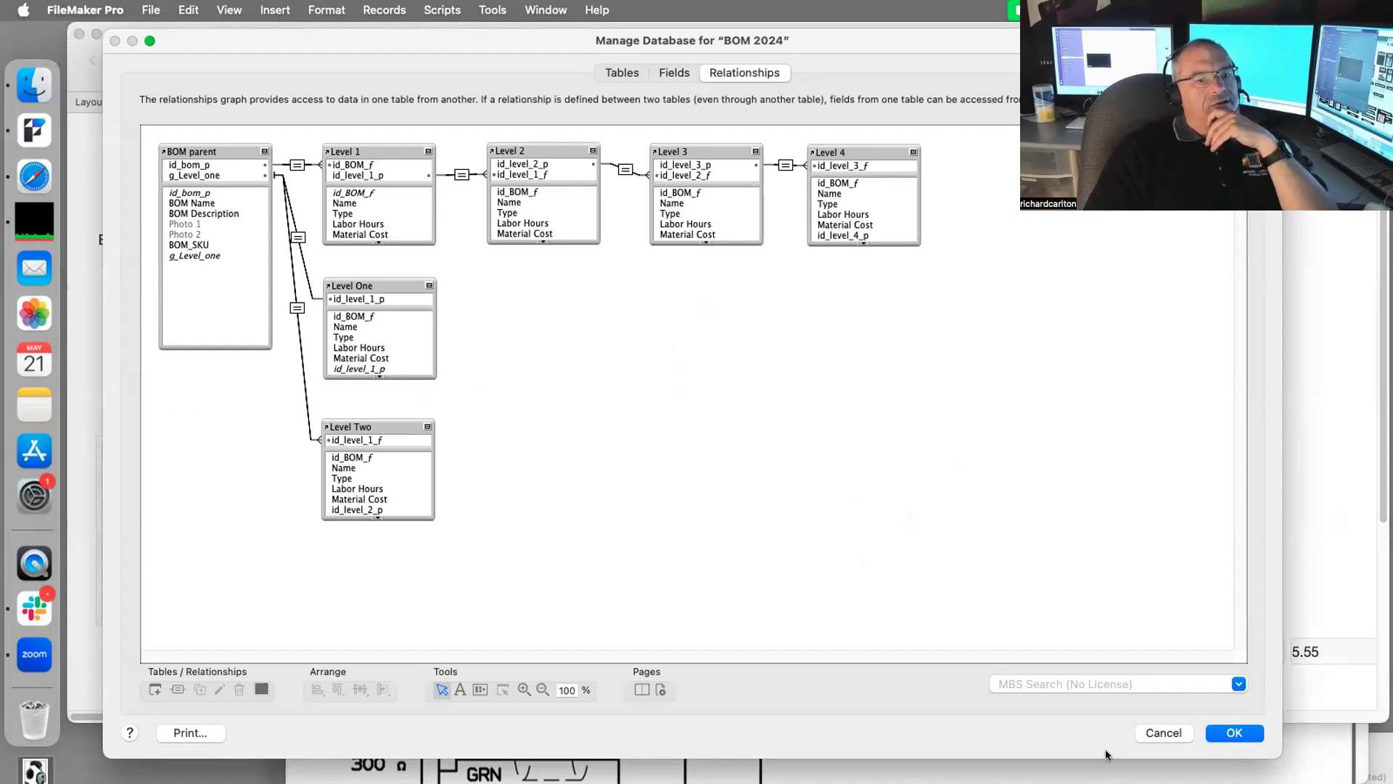
click(1147, 732)
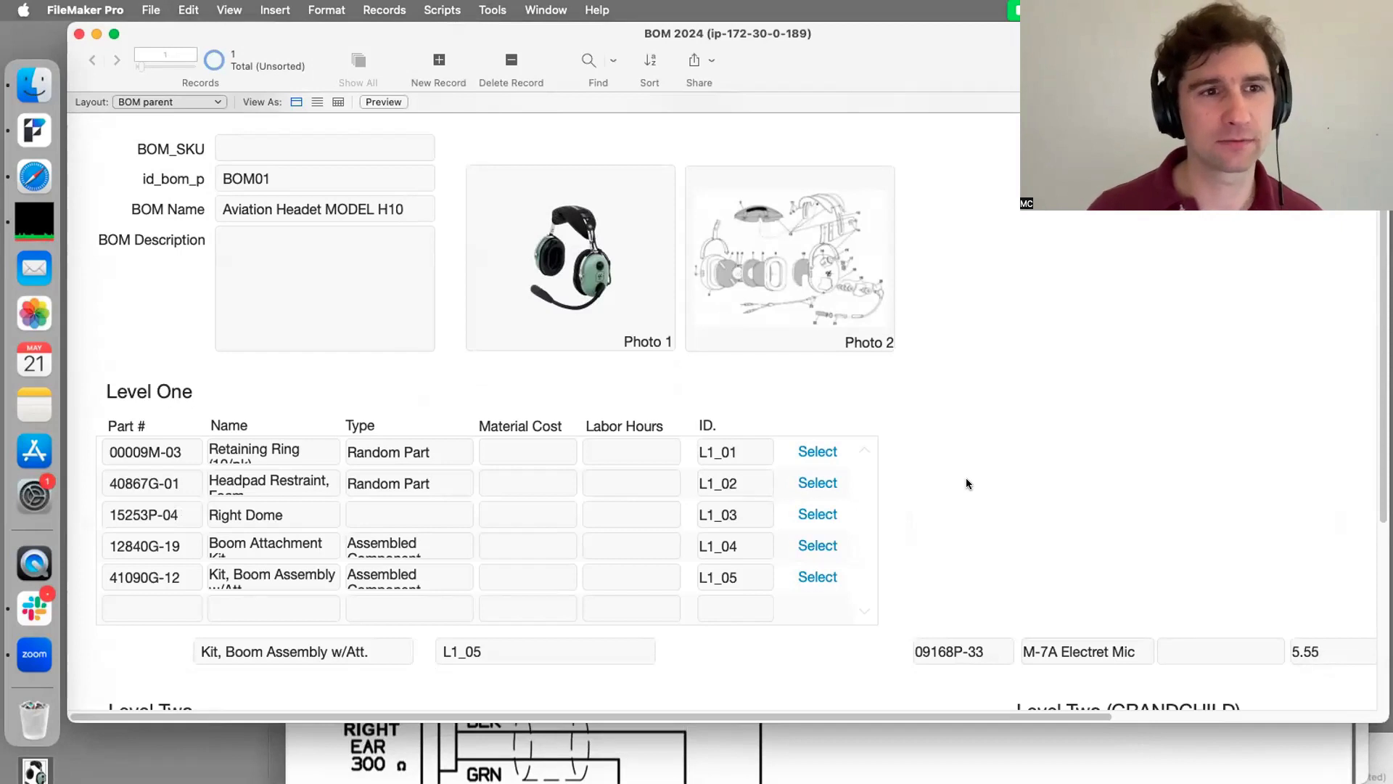
key(super+n)
Step: Give record BOM02 a bike as its BOM Name
click(1170, 330)
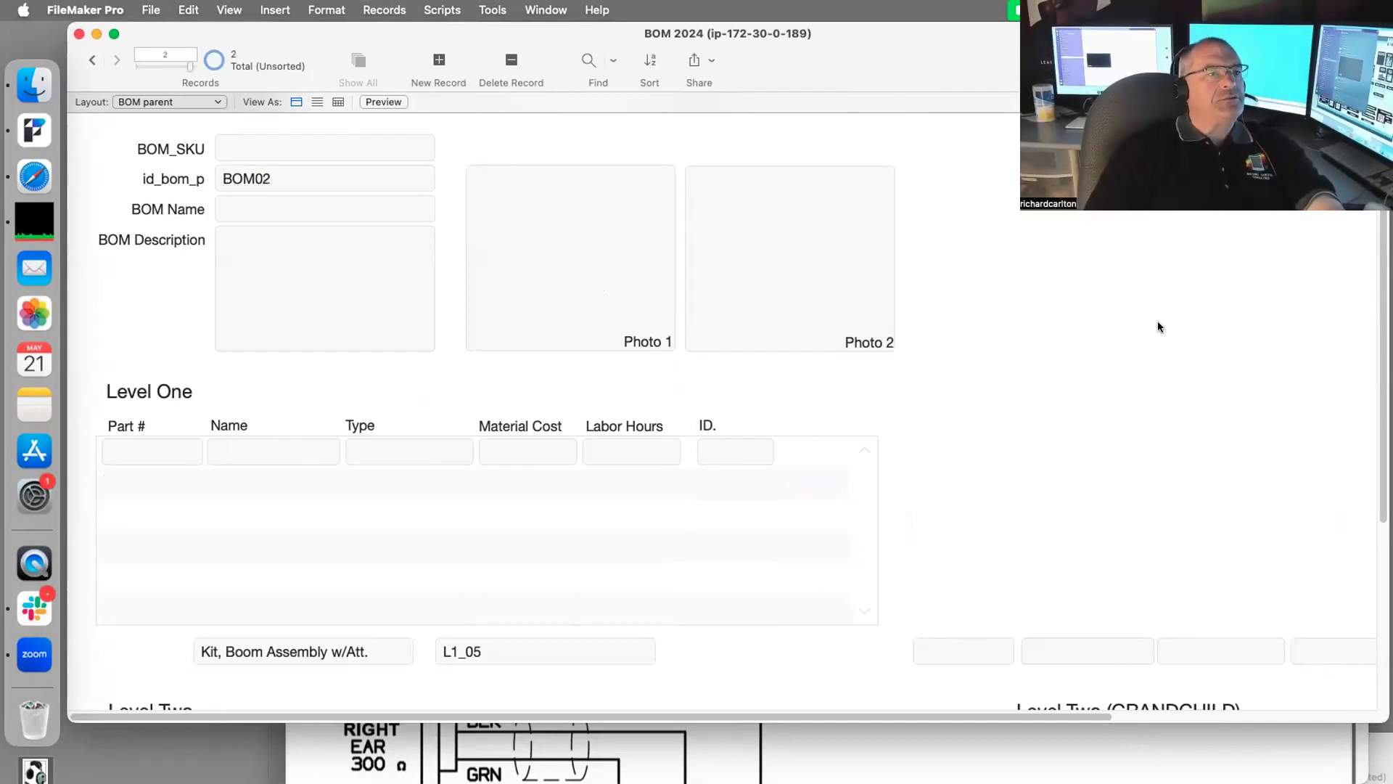
click(235, 206)
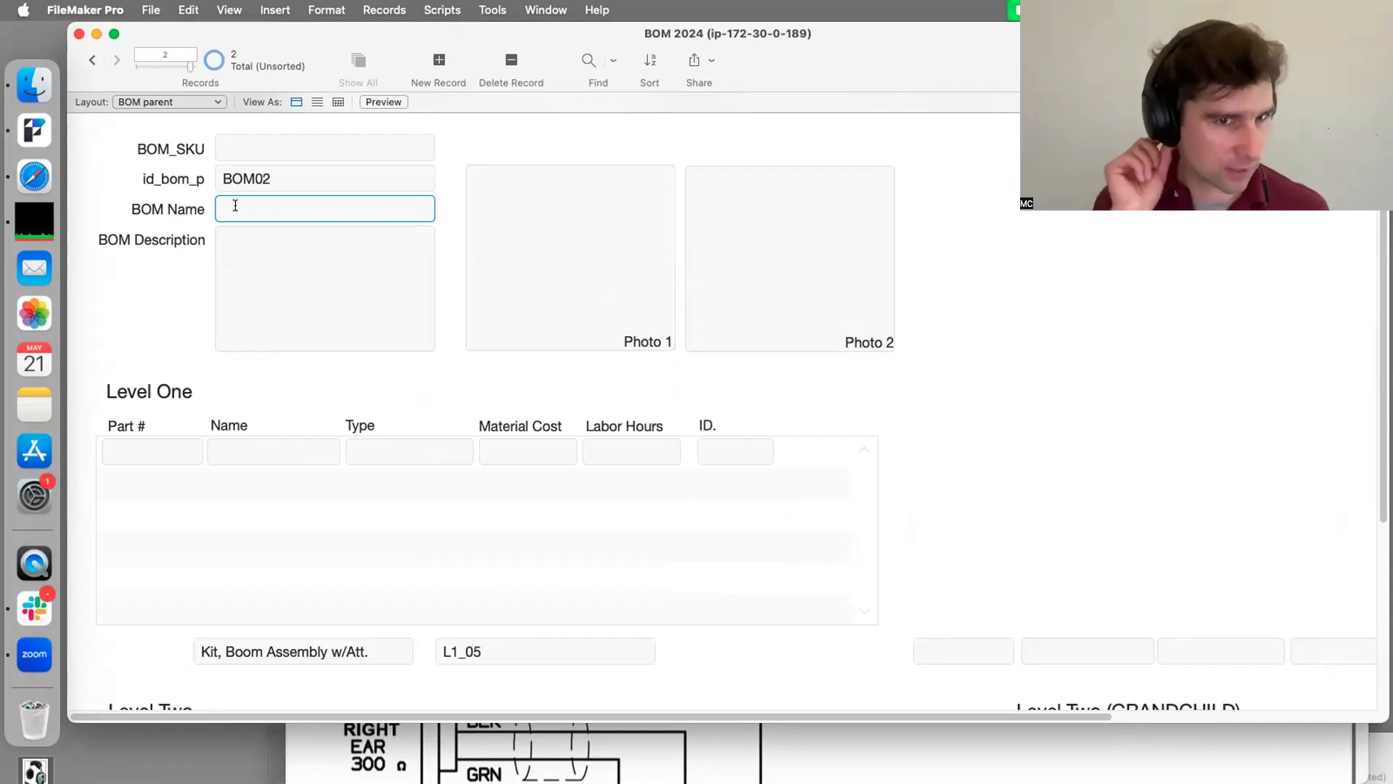
text(Calvi)
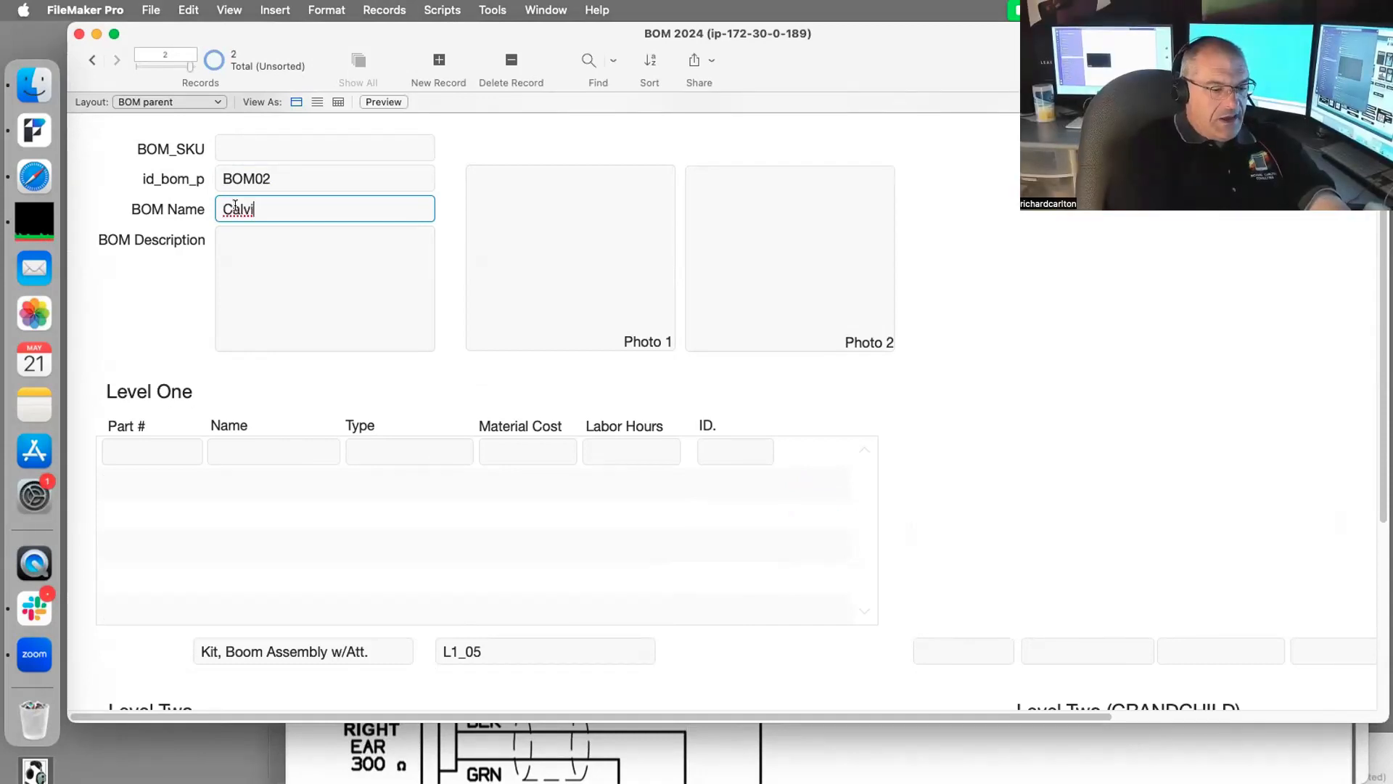
text(n's Bike)
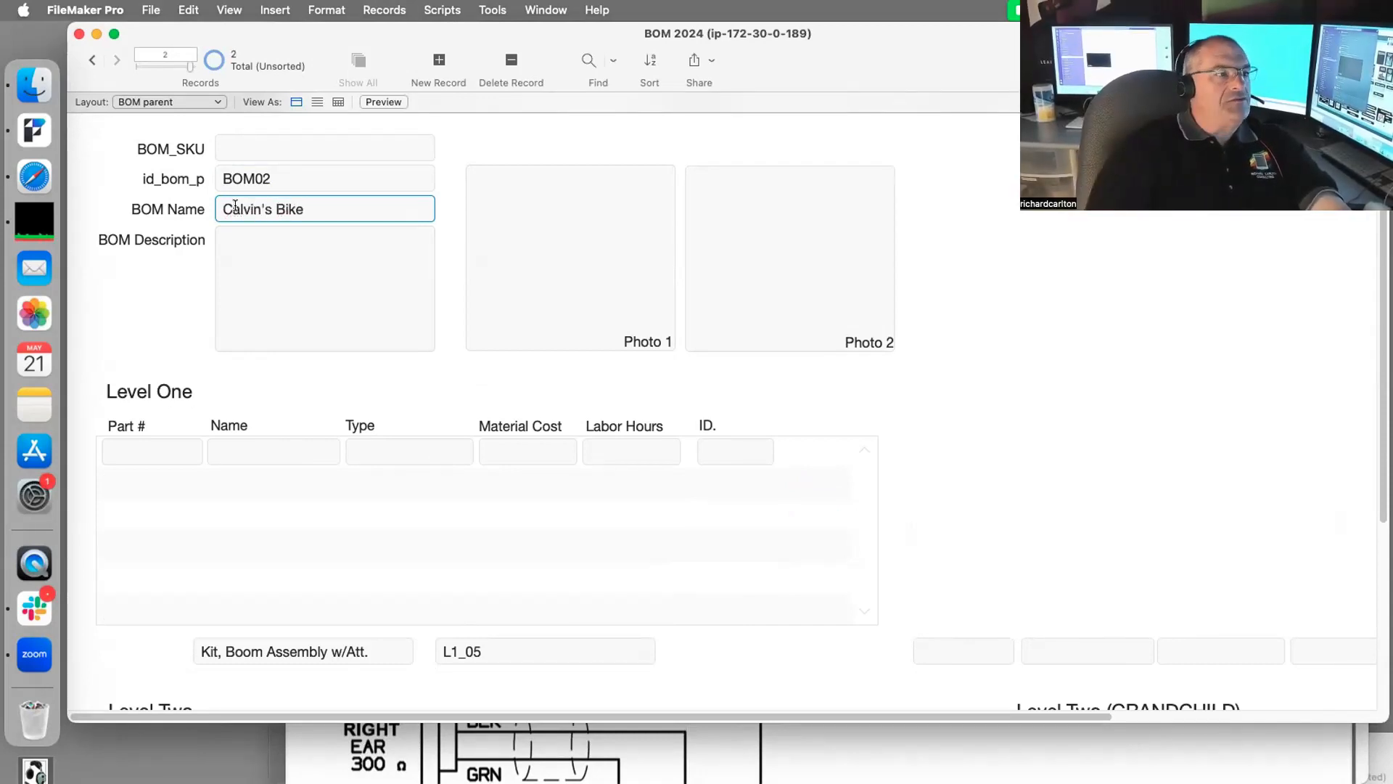
click(1014, 304)
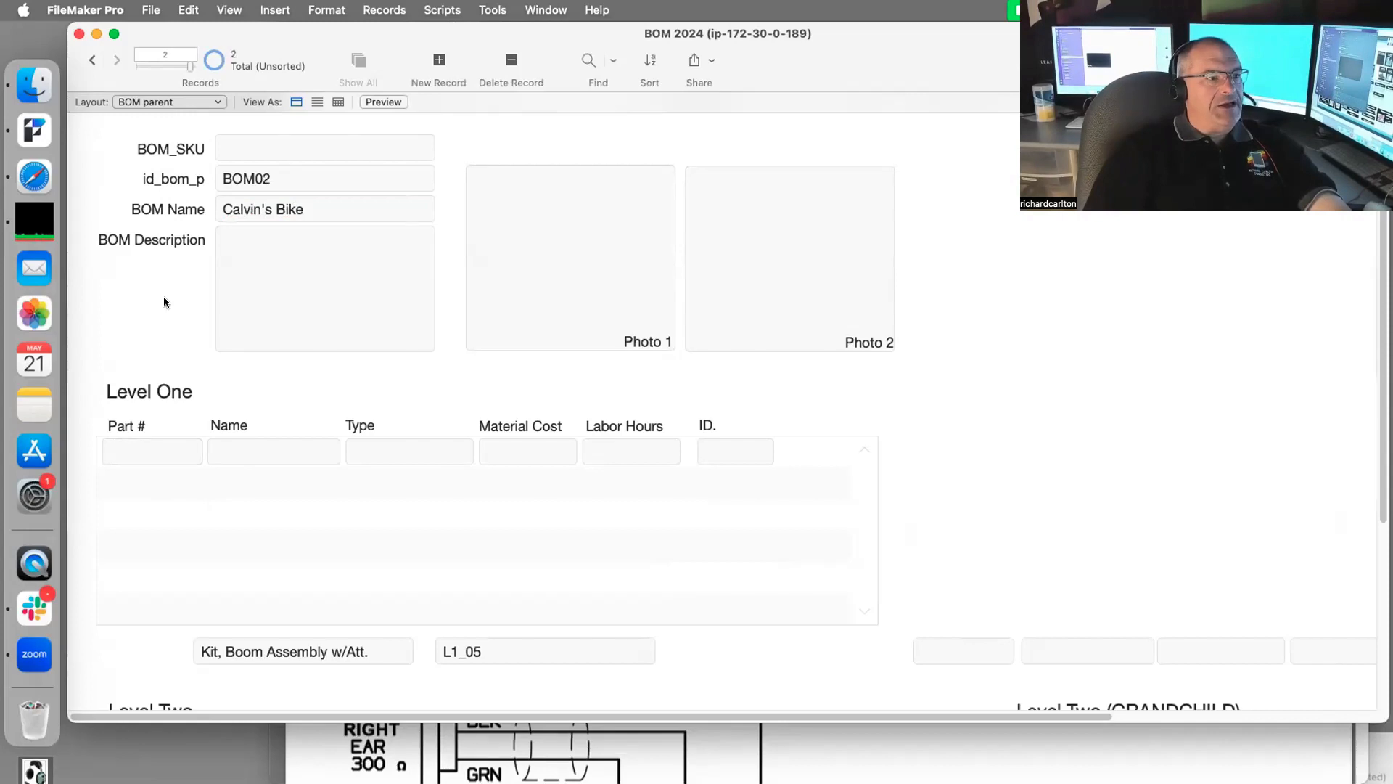
Step: Add Level One part Wheel, type Assembled Component, with Part # ZZ42
click(270, 446)
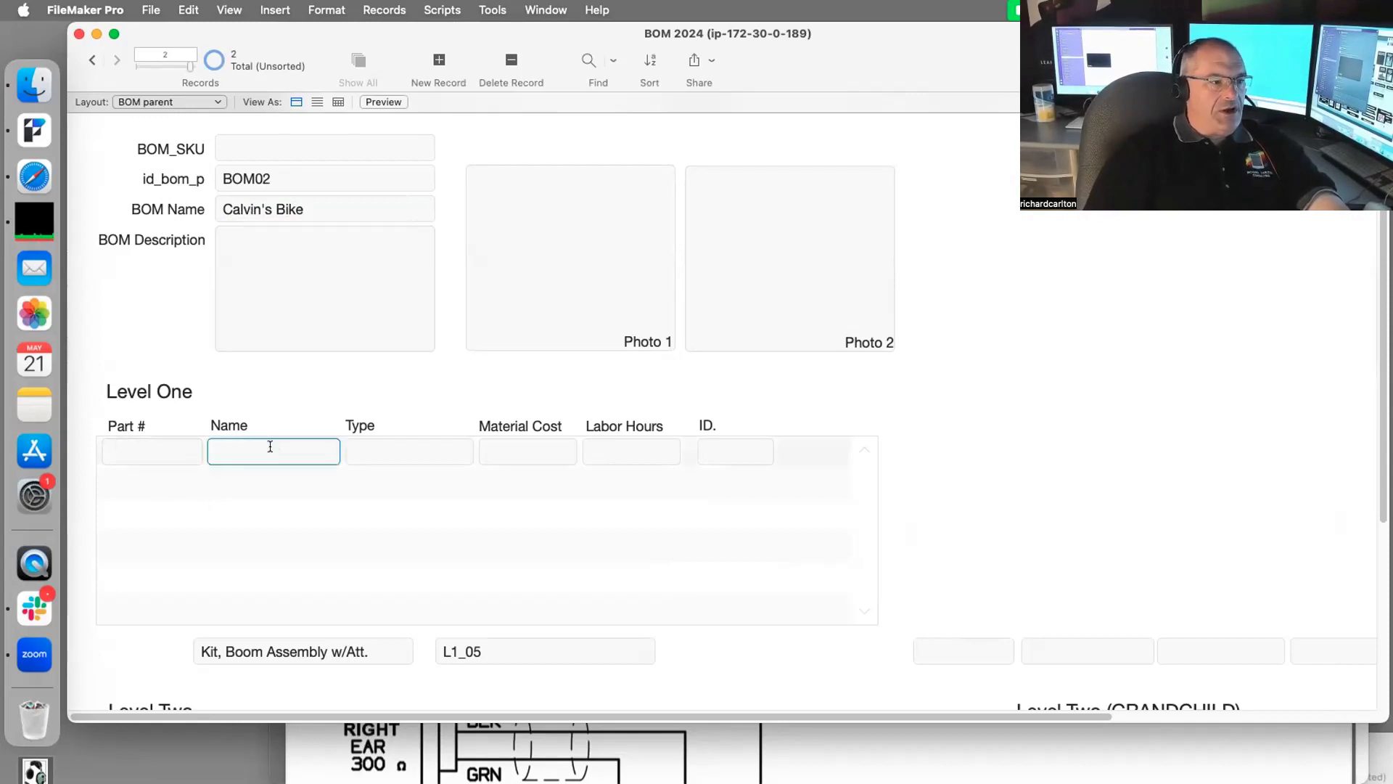
text(Wheel)
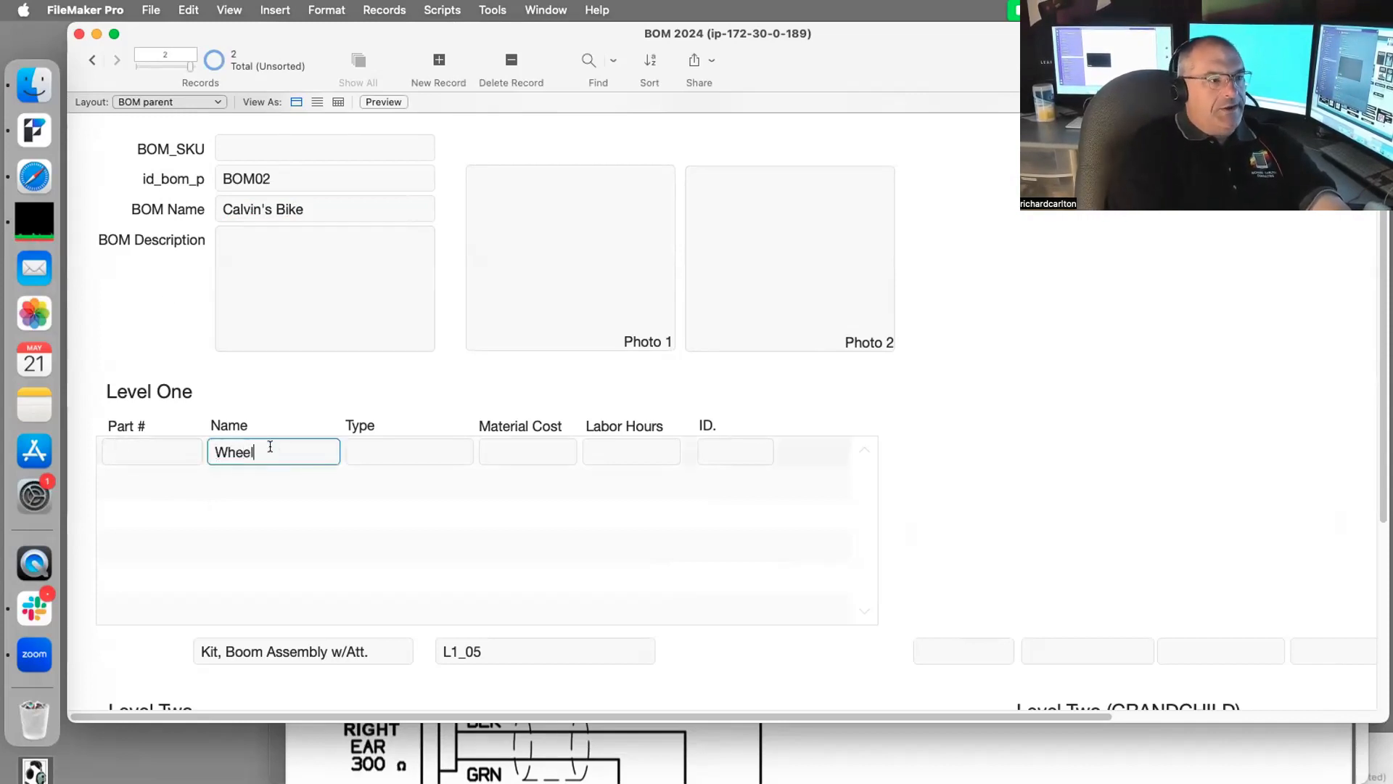
click(374, 454)
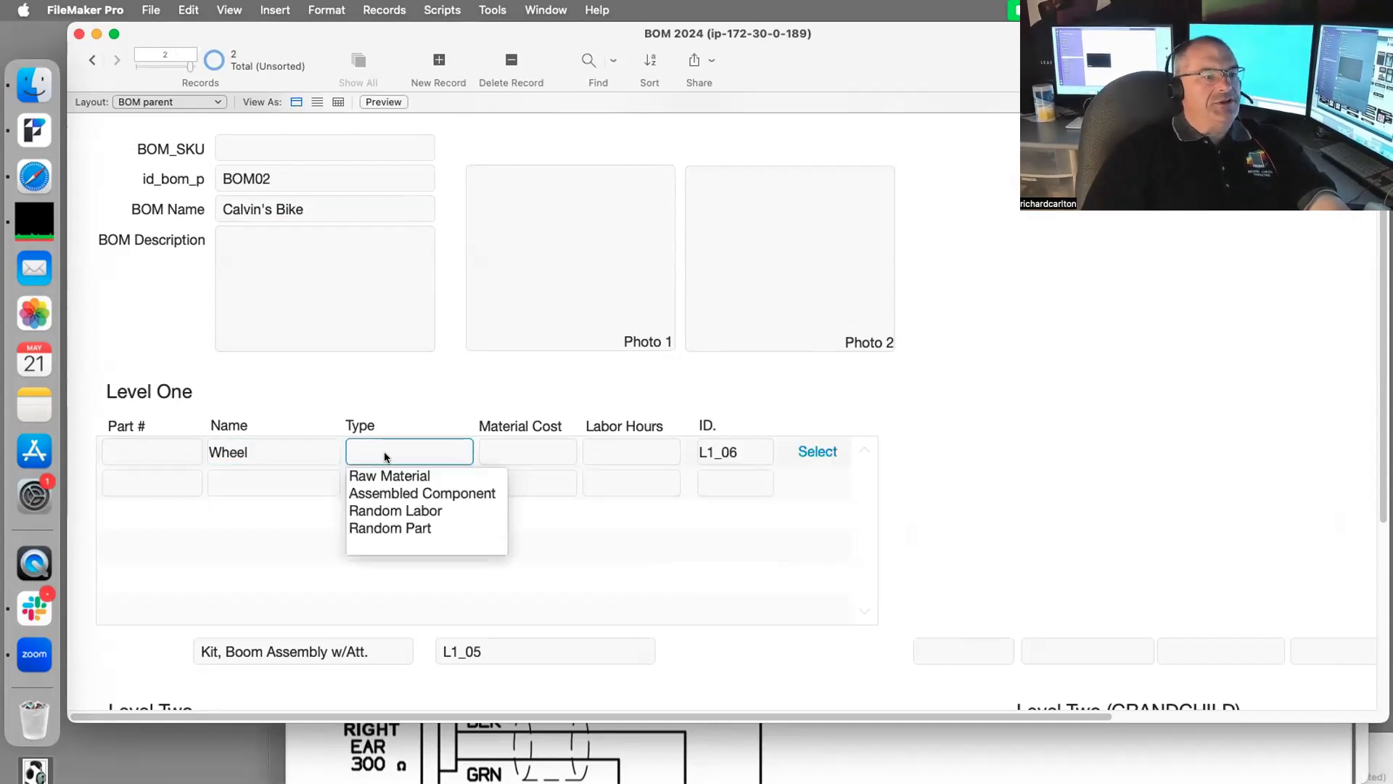
click(389, 493)
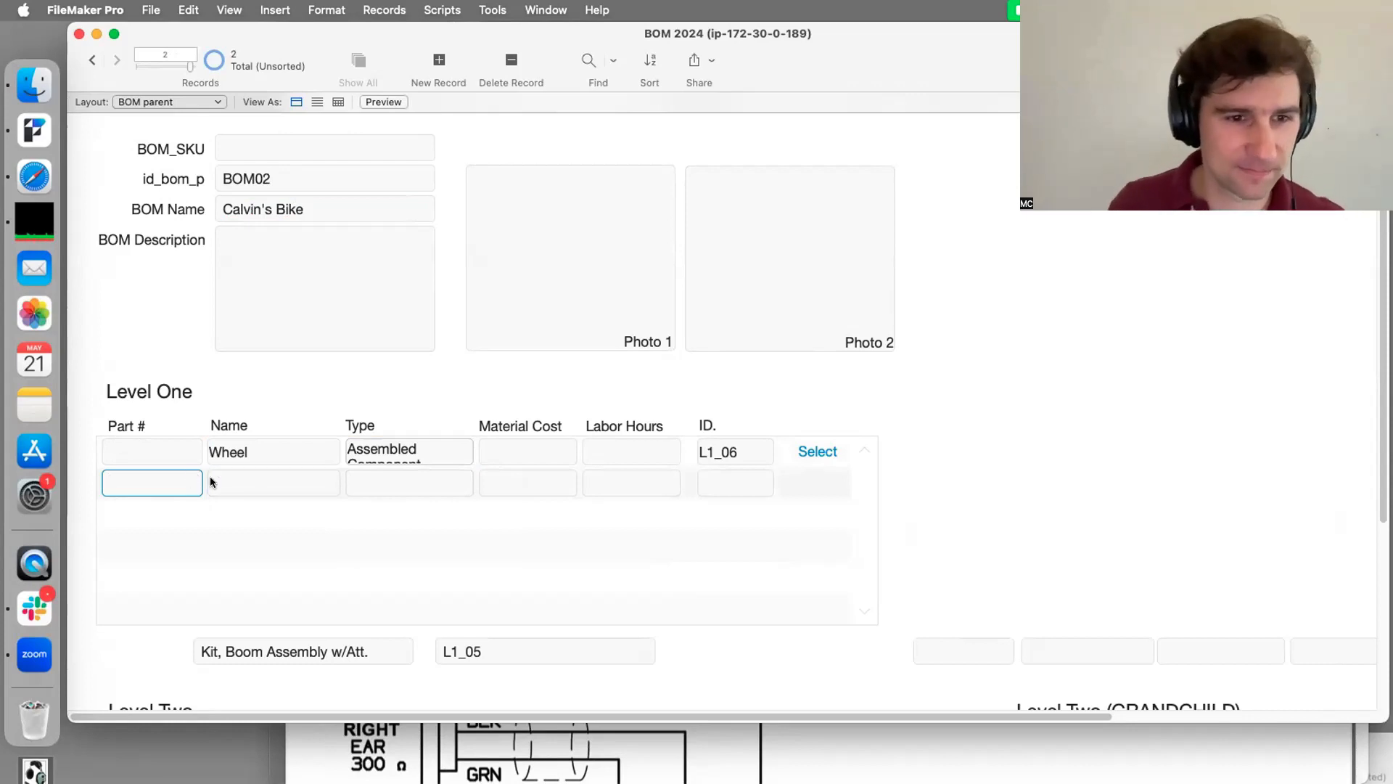
click(129, 447)
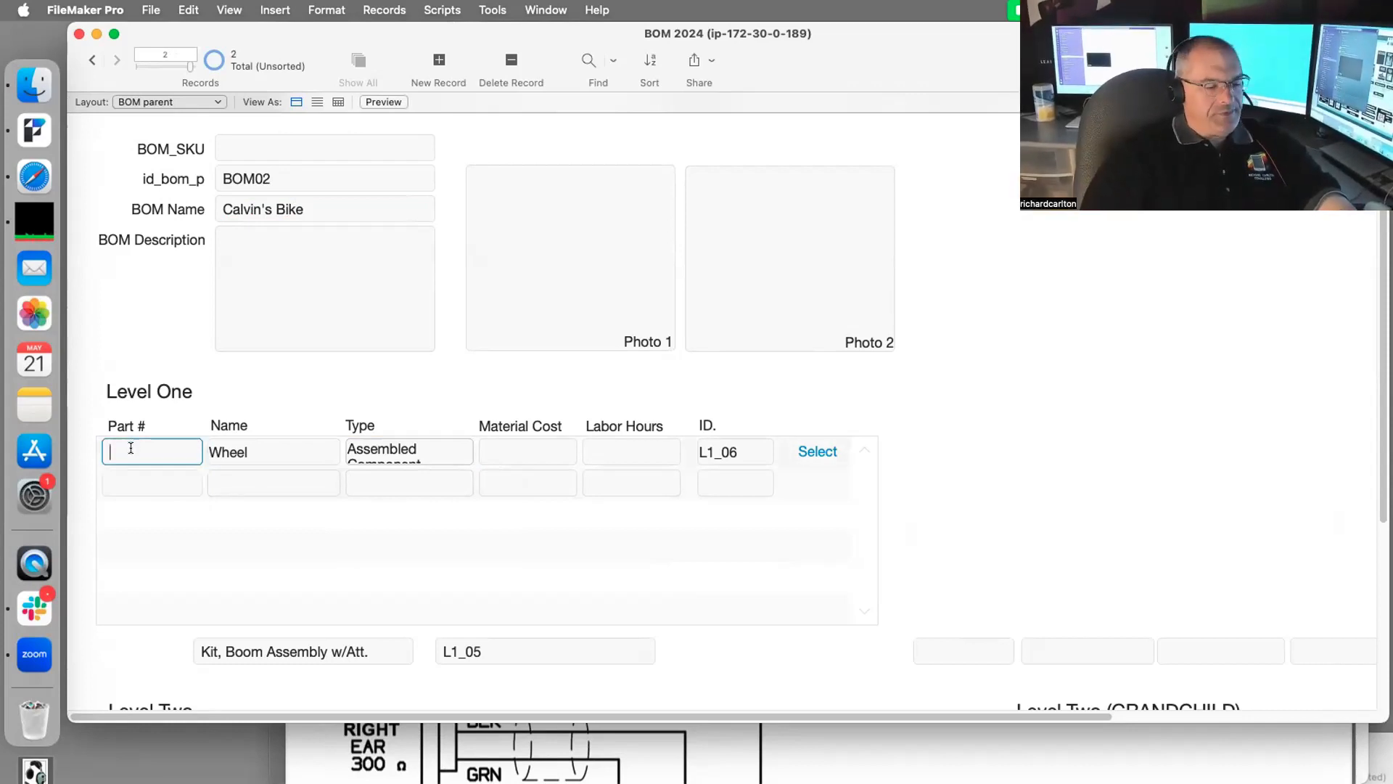
text(ZZ42)
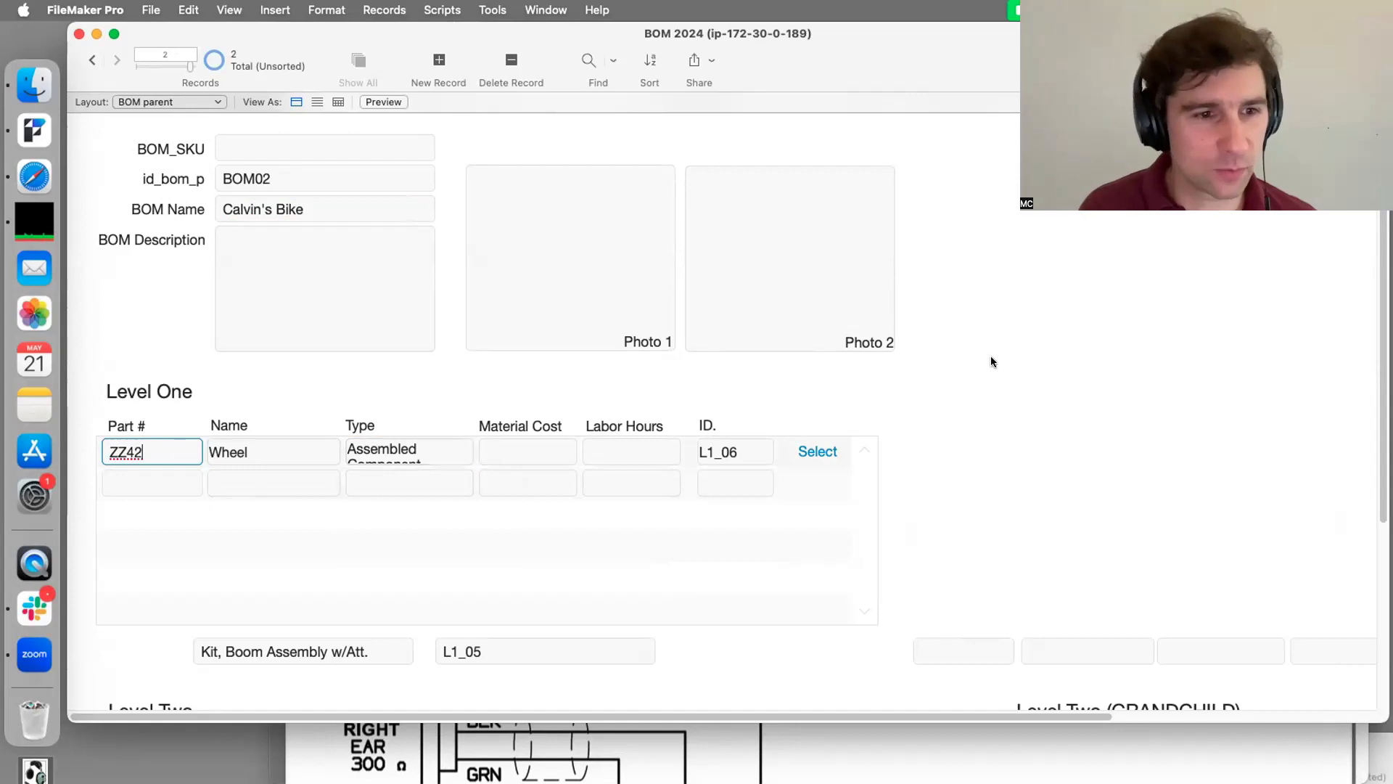
click(913, 485)
scroll(913, 485, down, 1)
scroll(903, 457, down, 1)
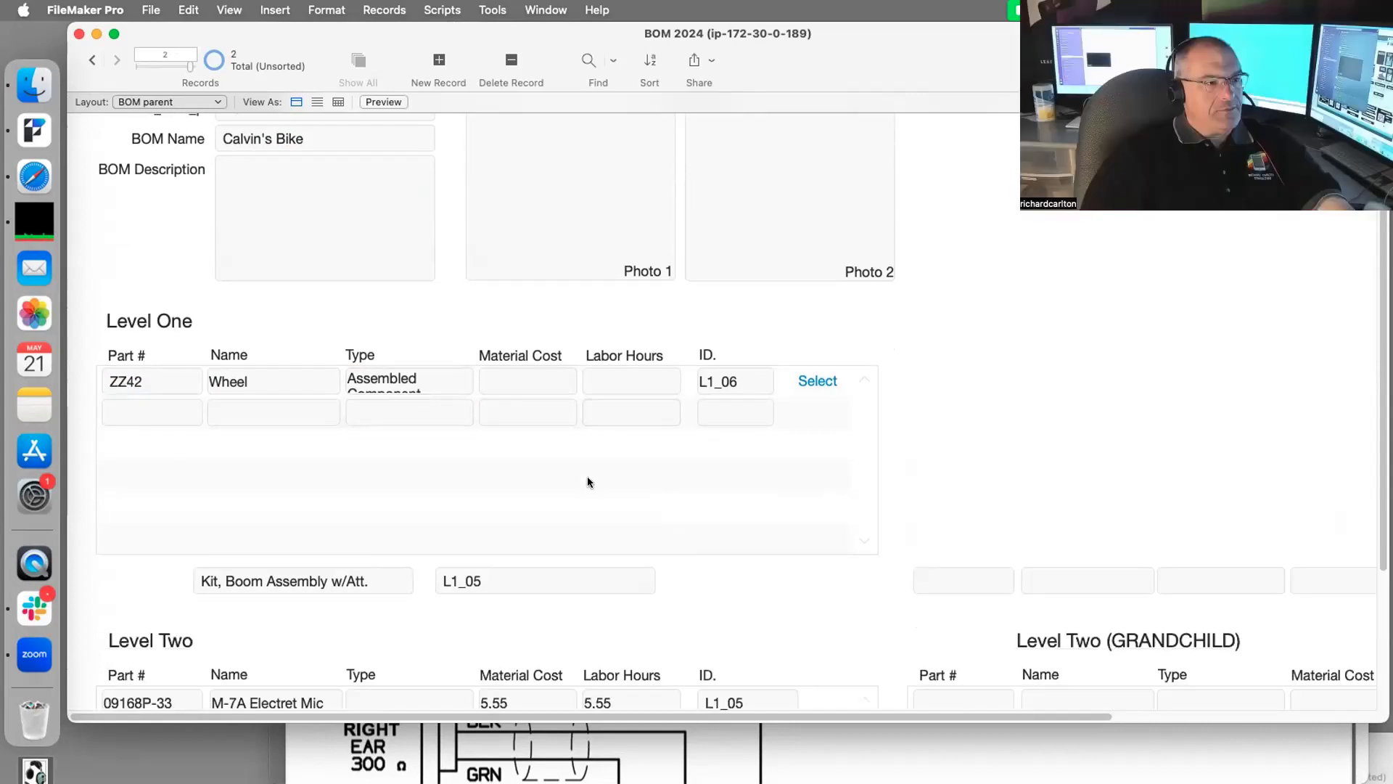
Step: Commit the record, then flip to BOM01 and back to BOM02
scroll(586, 476, down, 2)
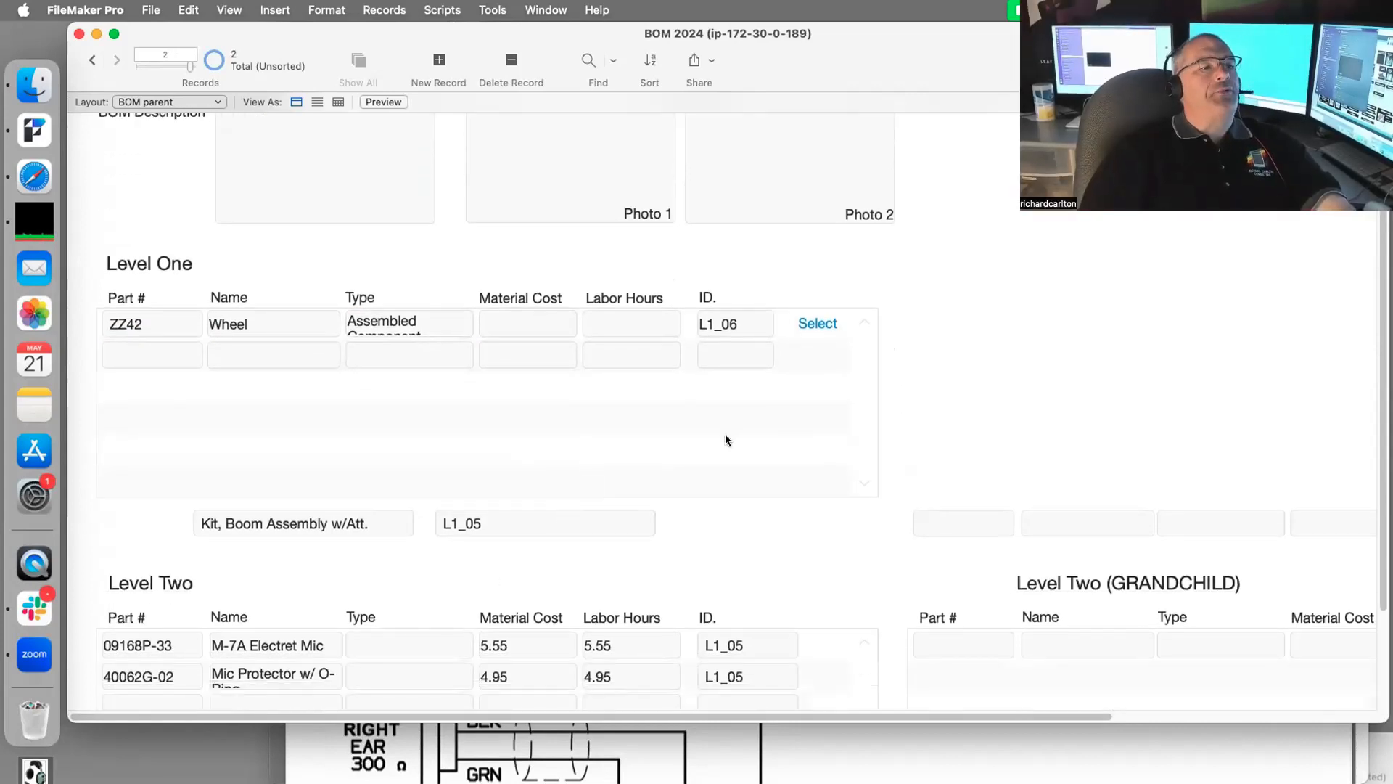
click(522, 522)
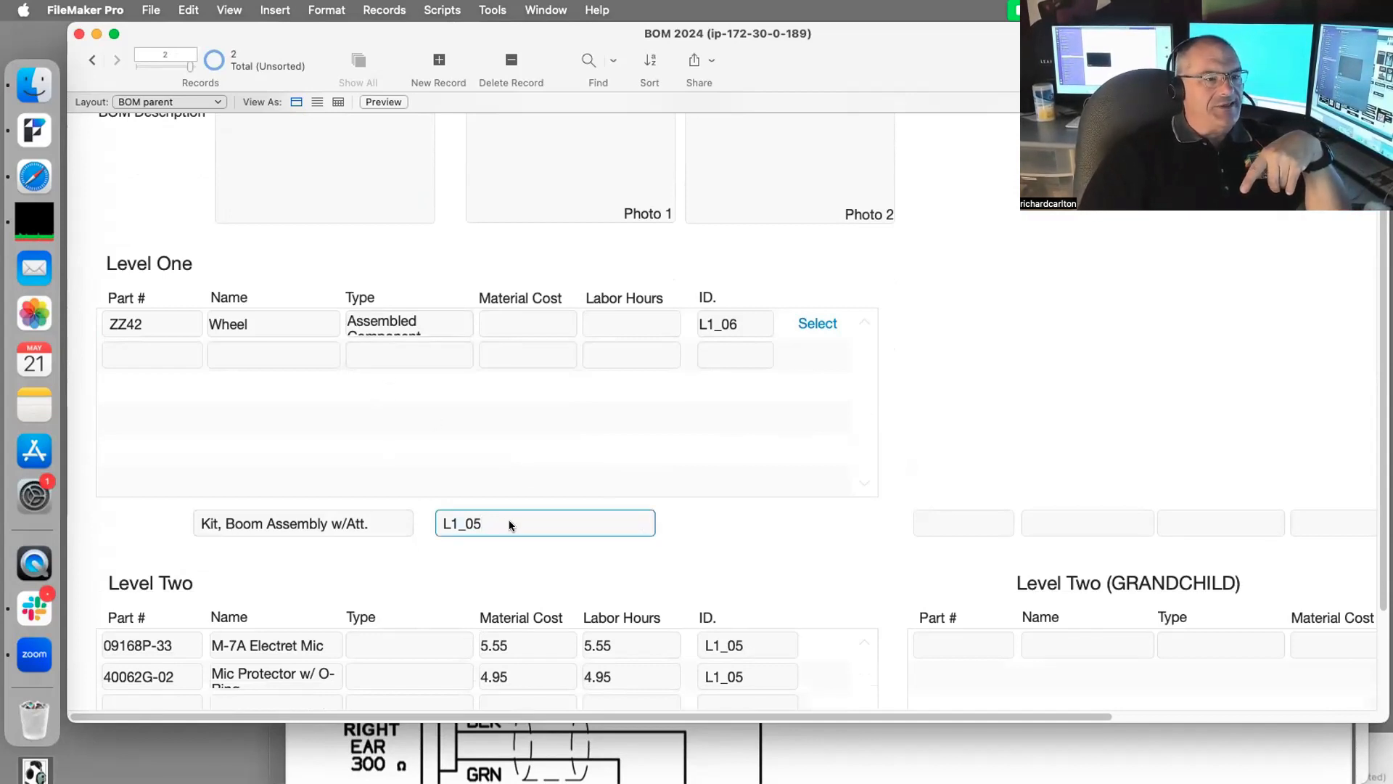
click(813, 320)
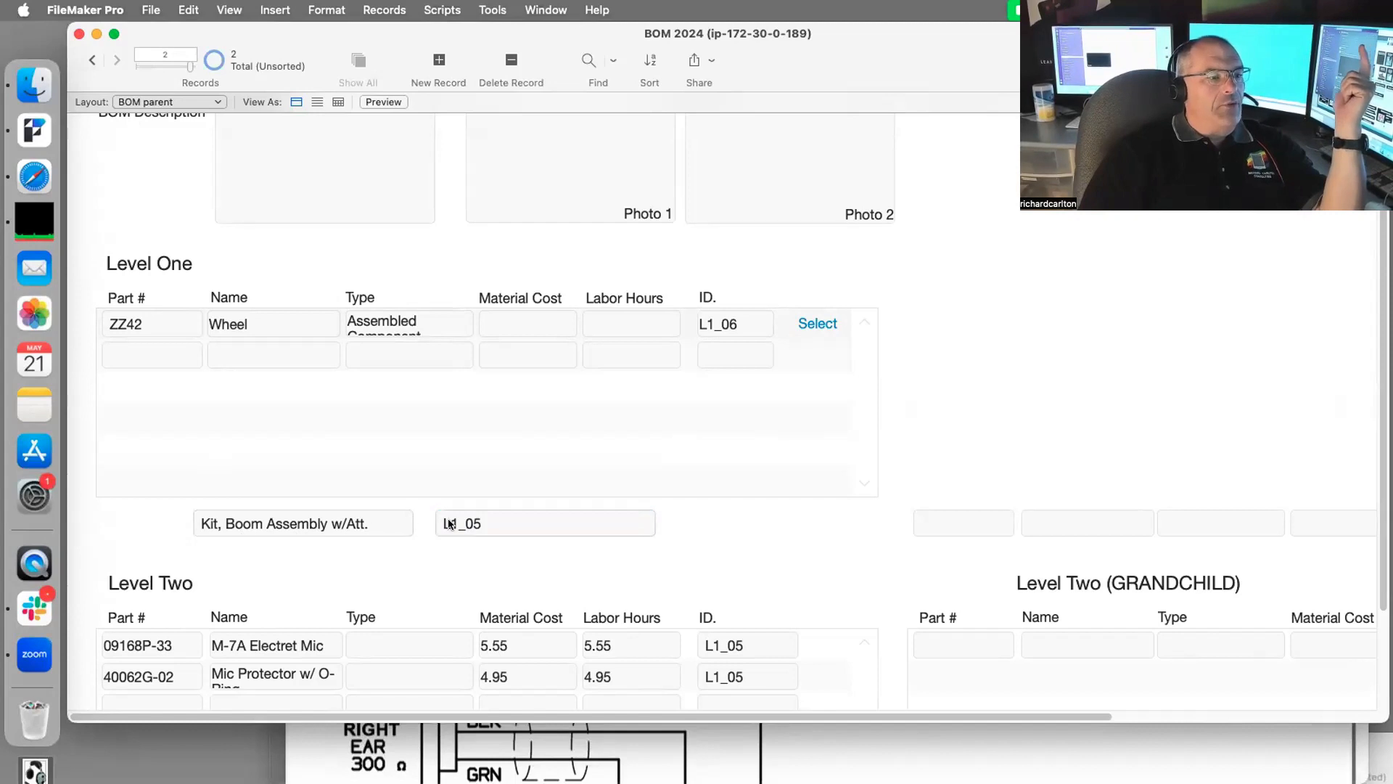
scroll(455, 527, up, 3)
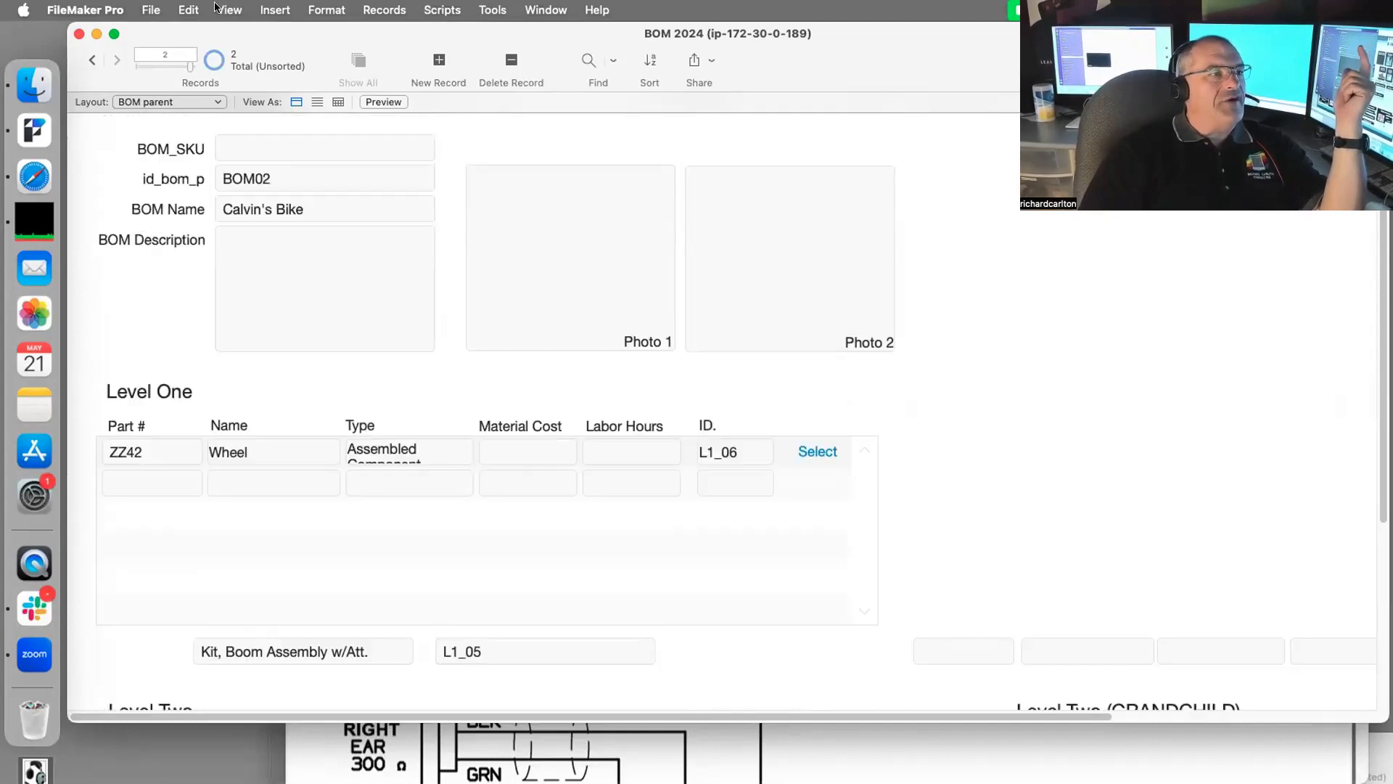
click(93, 60)
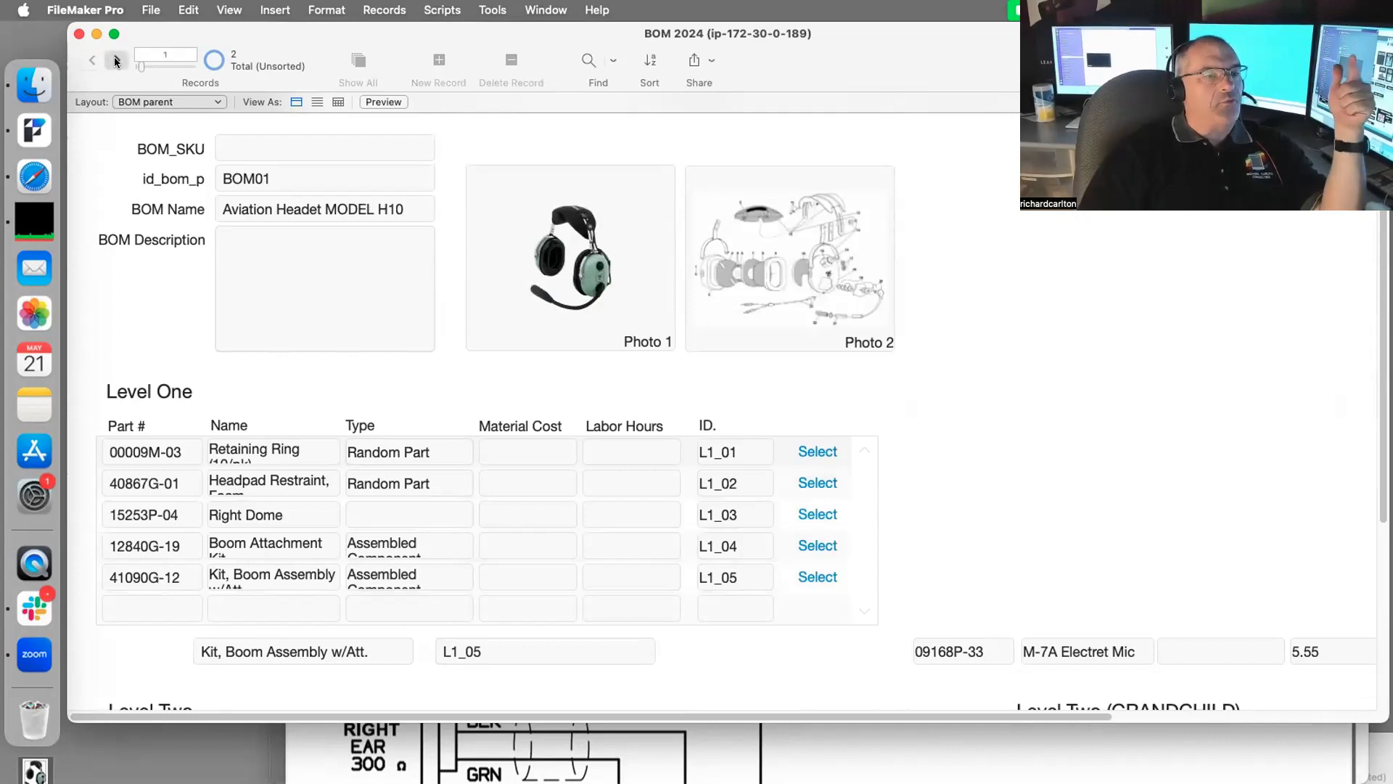
click(115, 59)
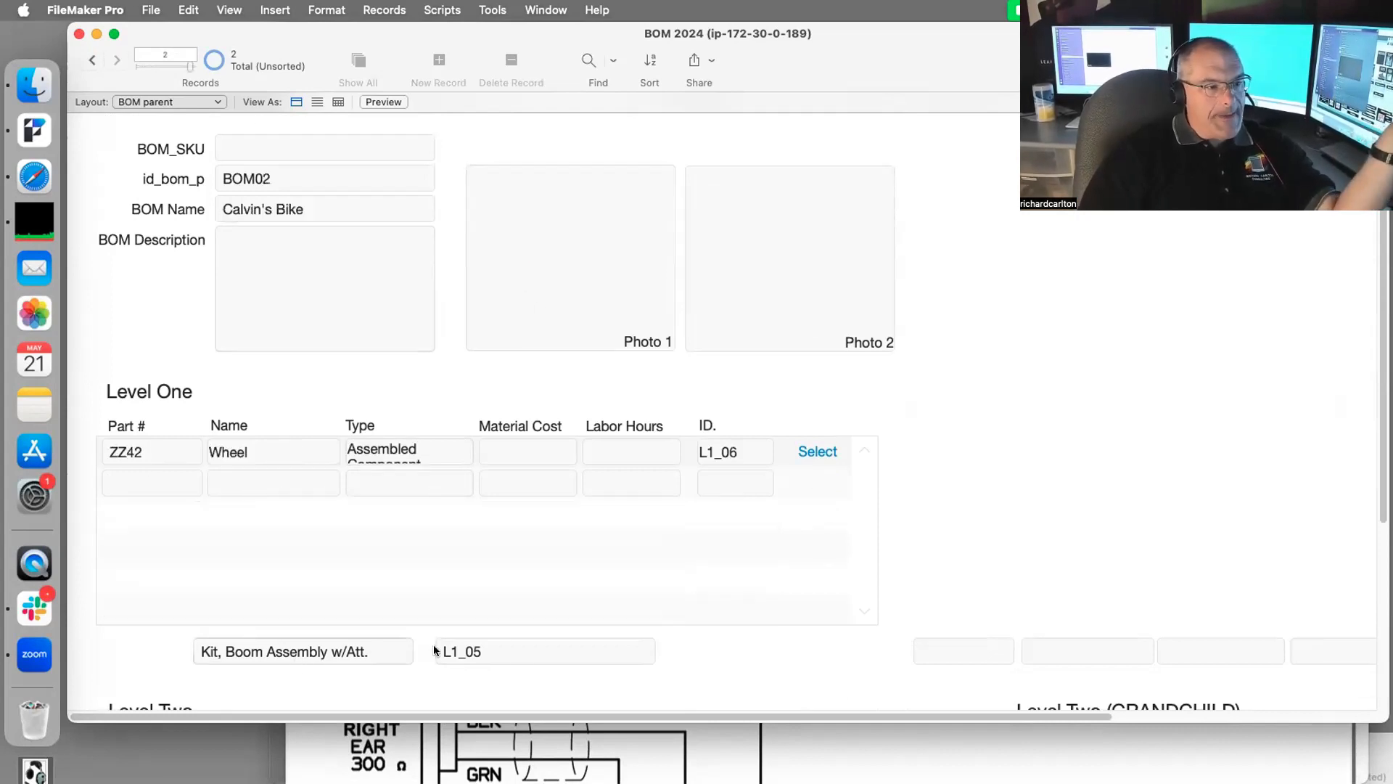
Step: Clear the stale L1_05 selection and make Wheel (L1_06) the current Level One item
click(511, 655)
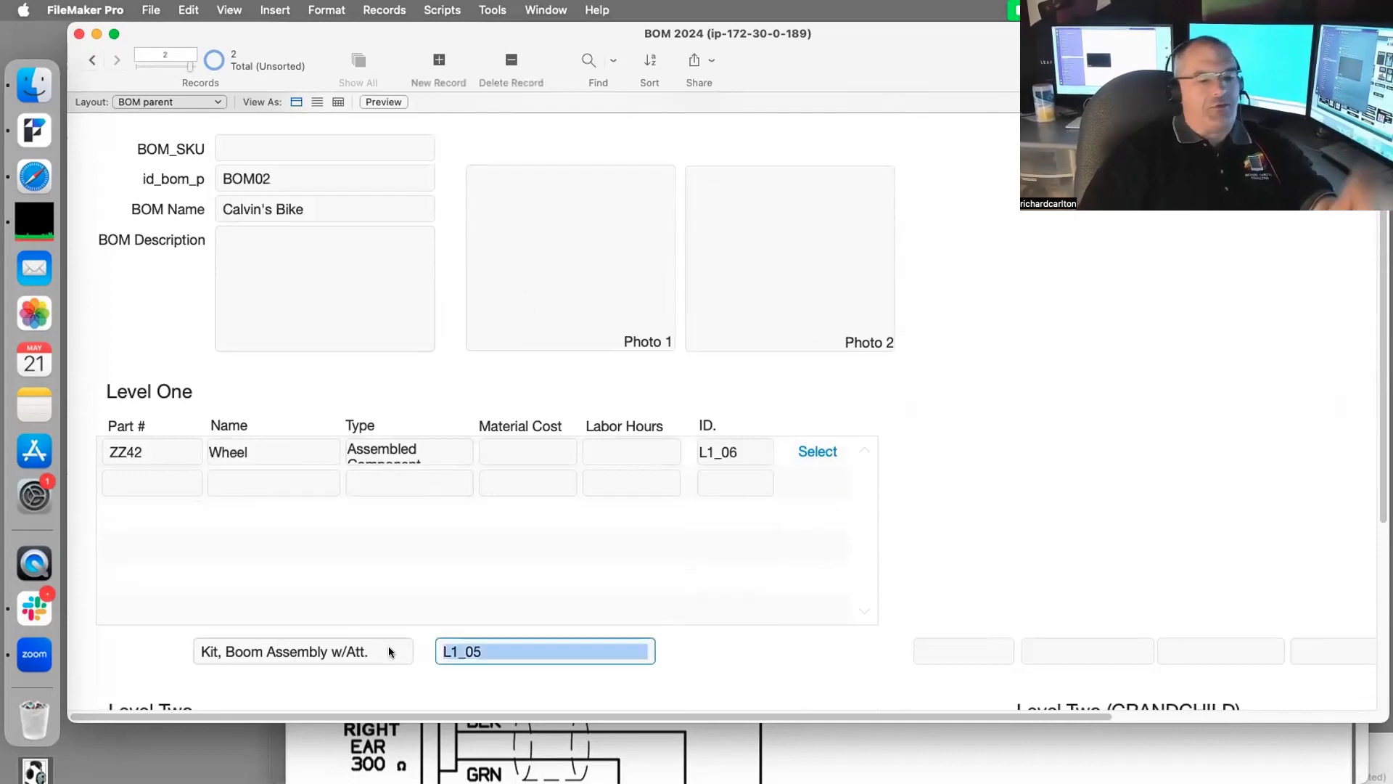
key(BackSpace)
click(1065, 459)
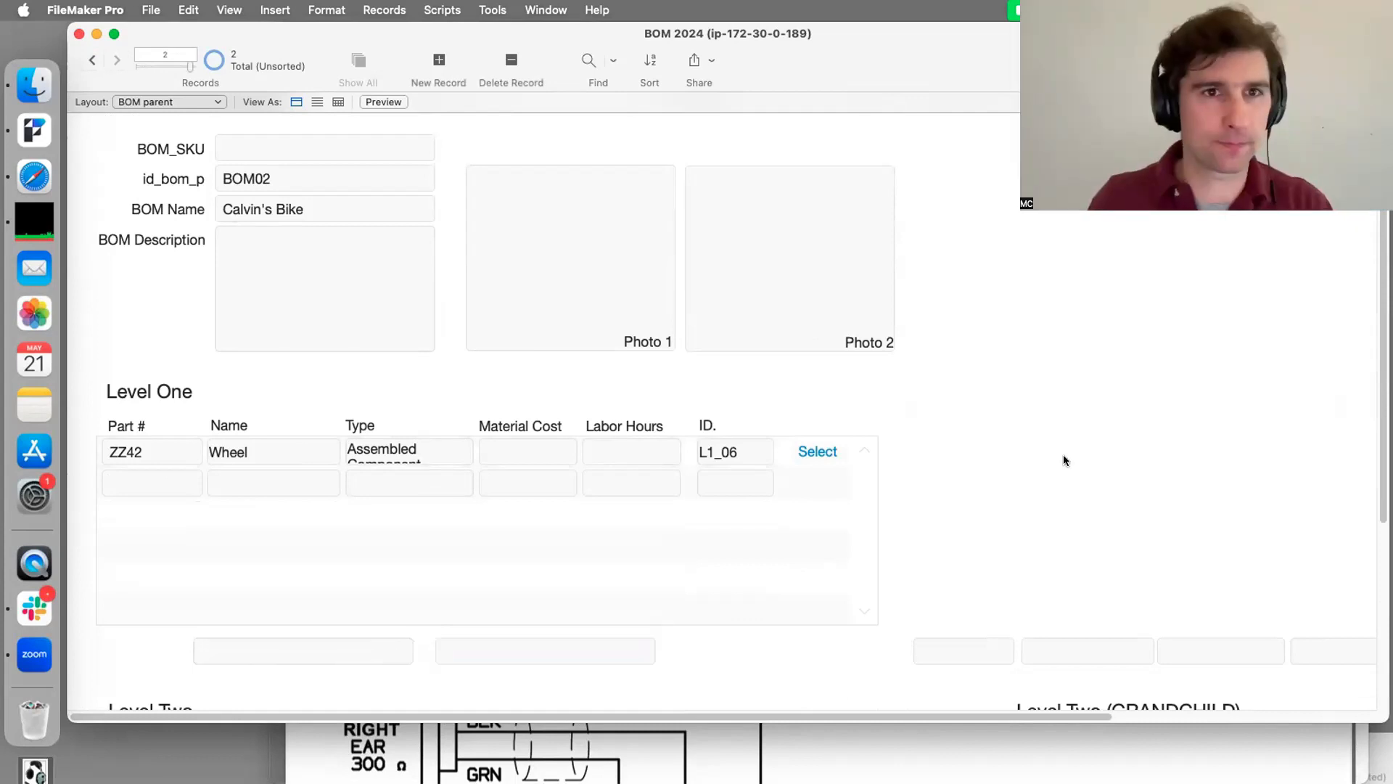
click(827, 451)
scroll(1038, 470, down, 3)
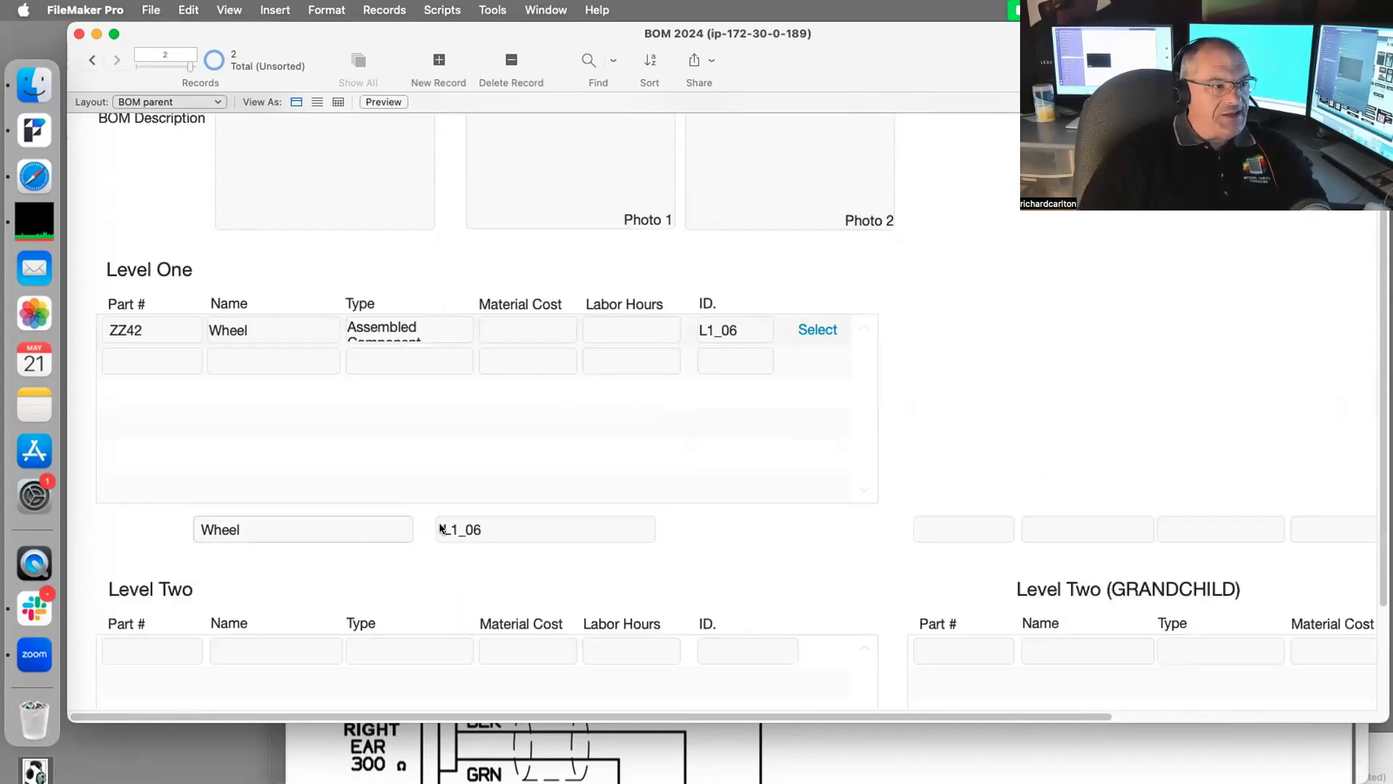
scroll(233, 541, down, 3)
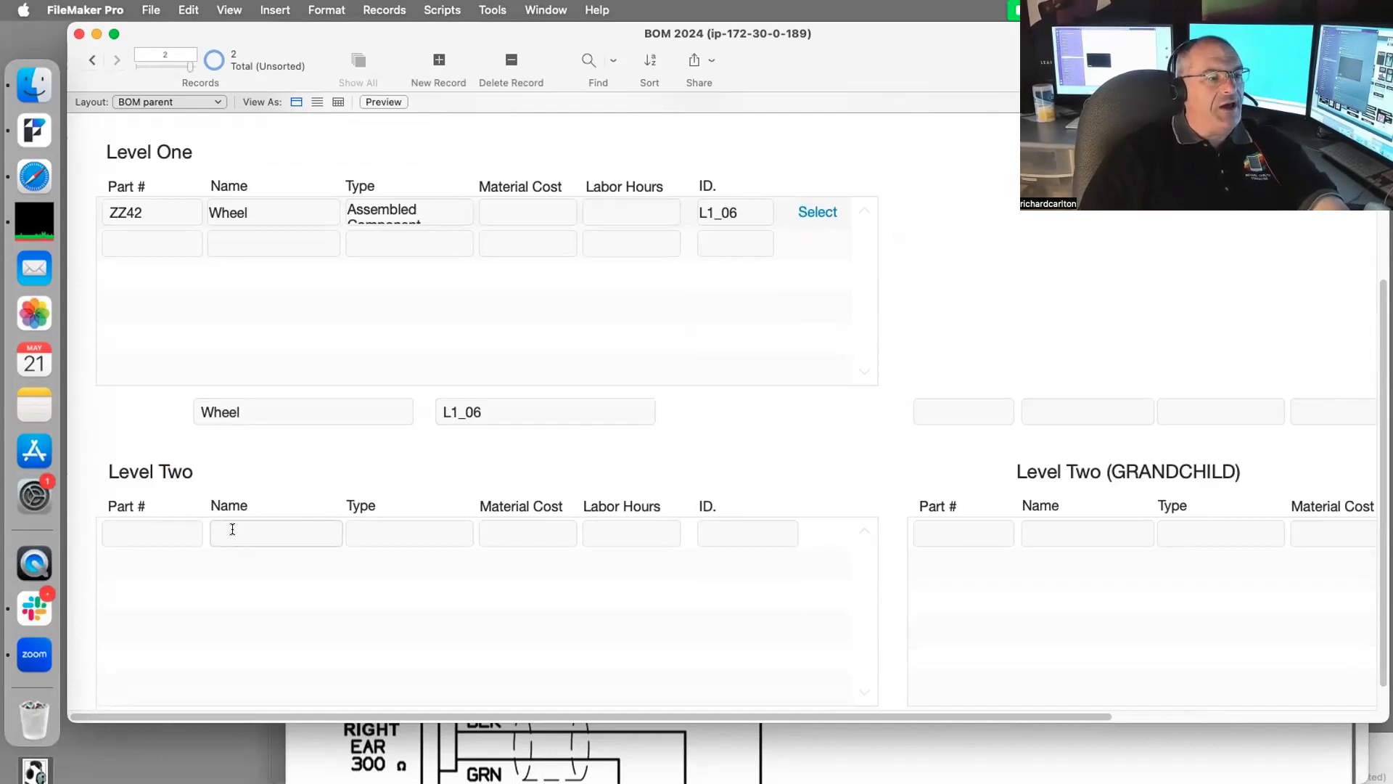
Step: Add Level Two parts Rubber Tire, Spokes and Rim under Wheel
click(232, 529)
text(Ru)
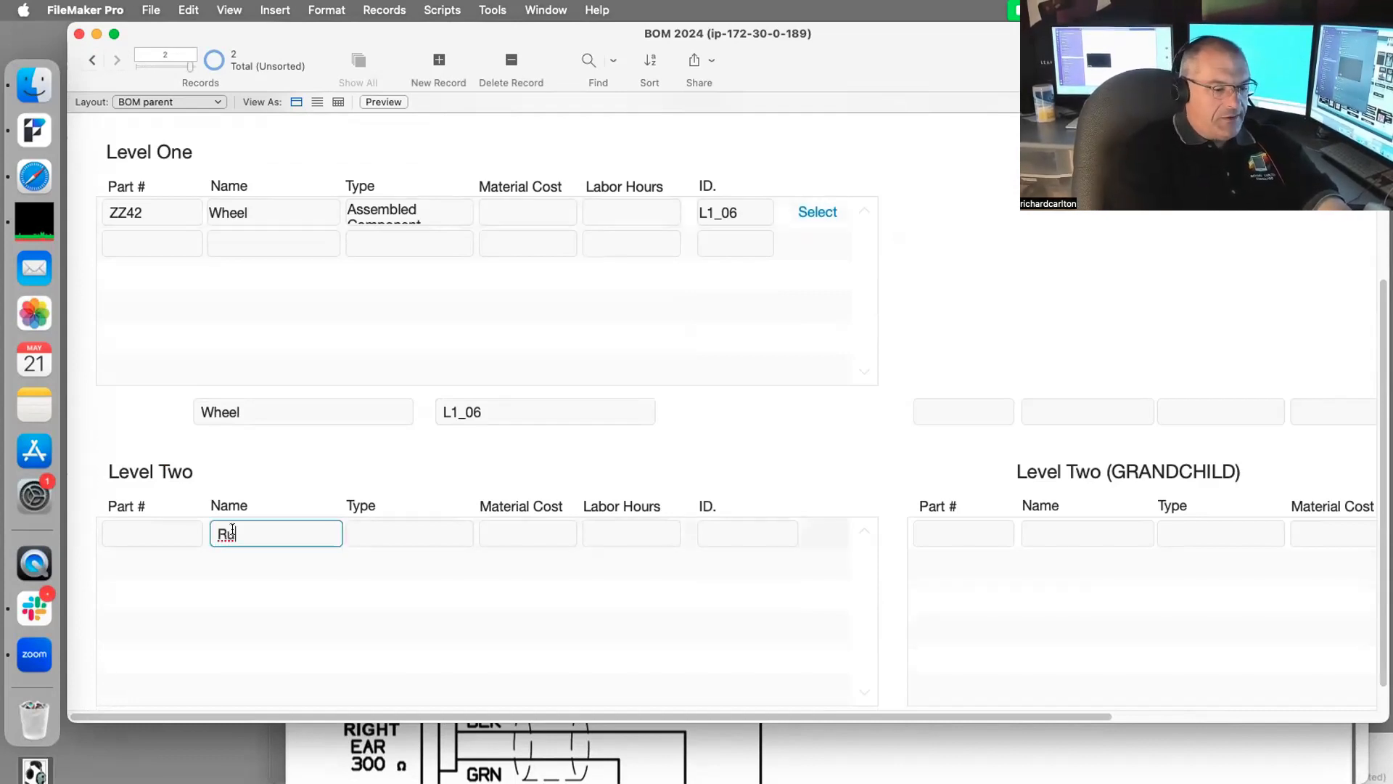
text(bber Tire)
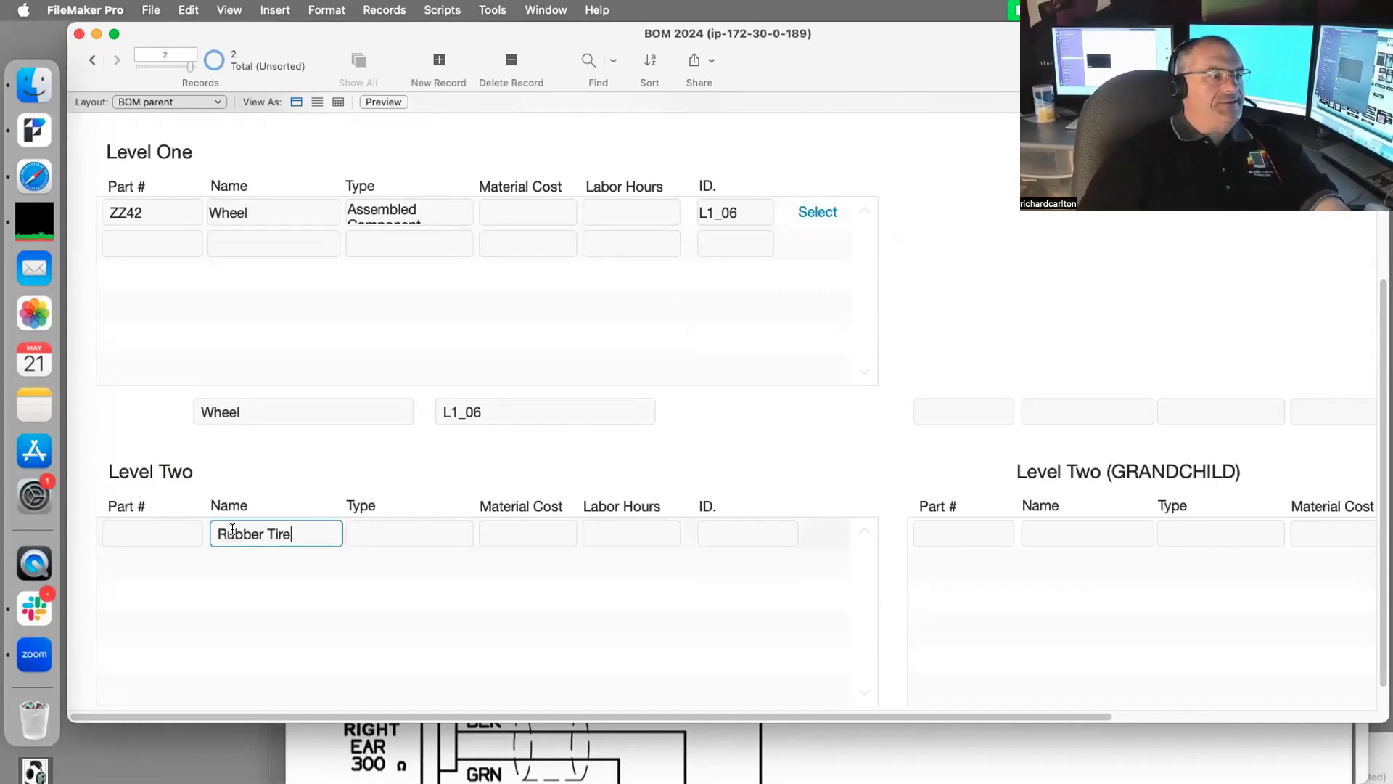
click(607, 519)
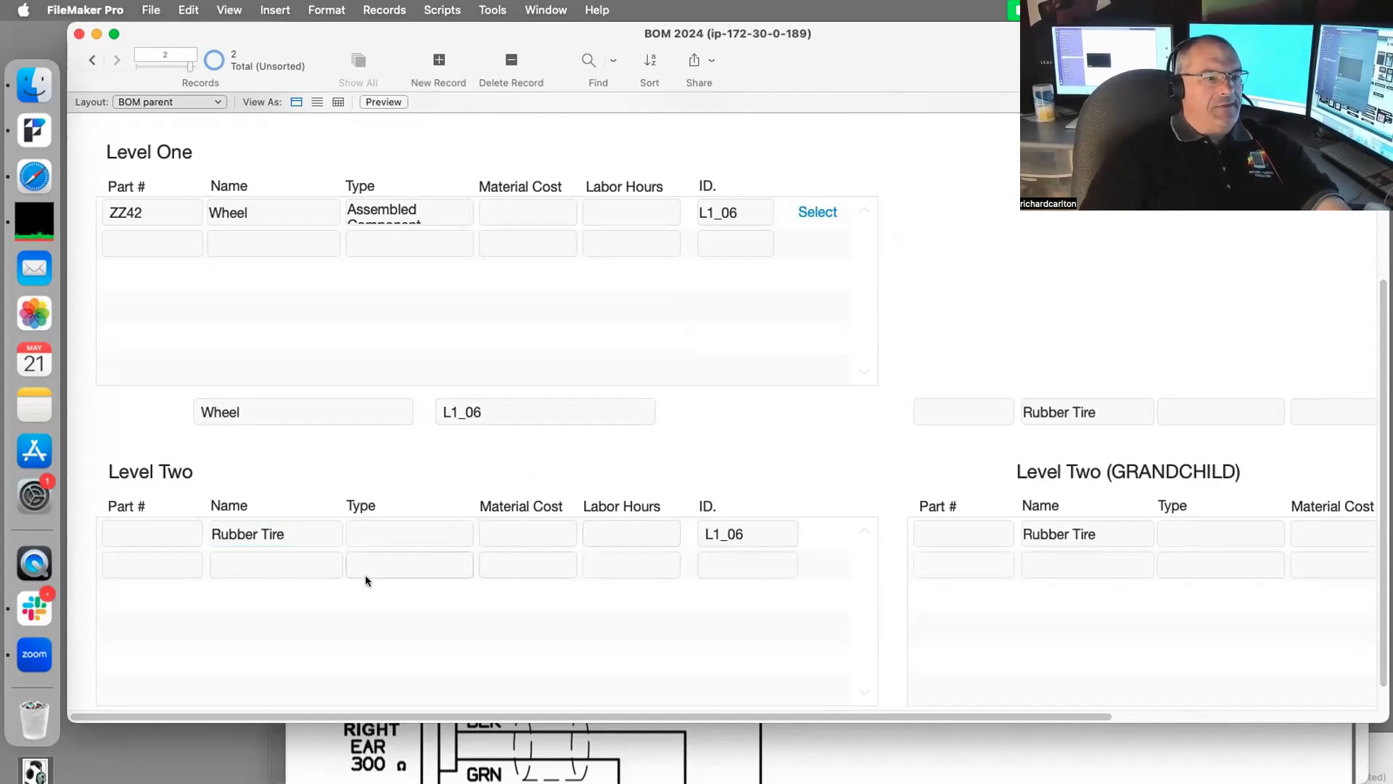
click(240, 560)
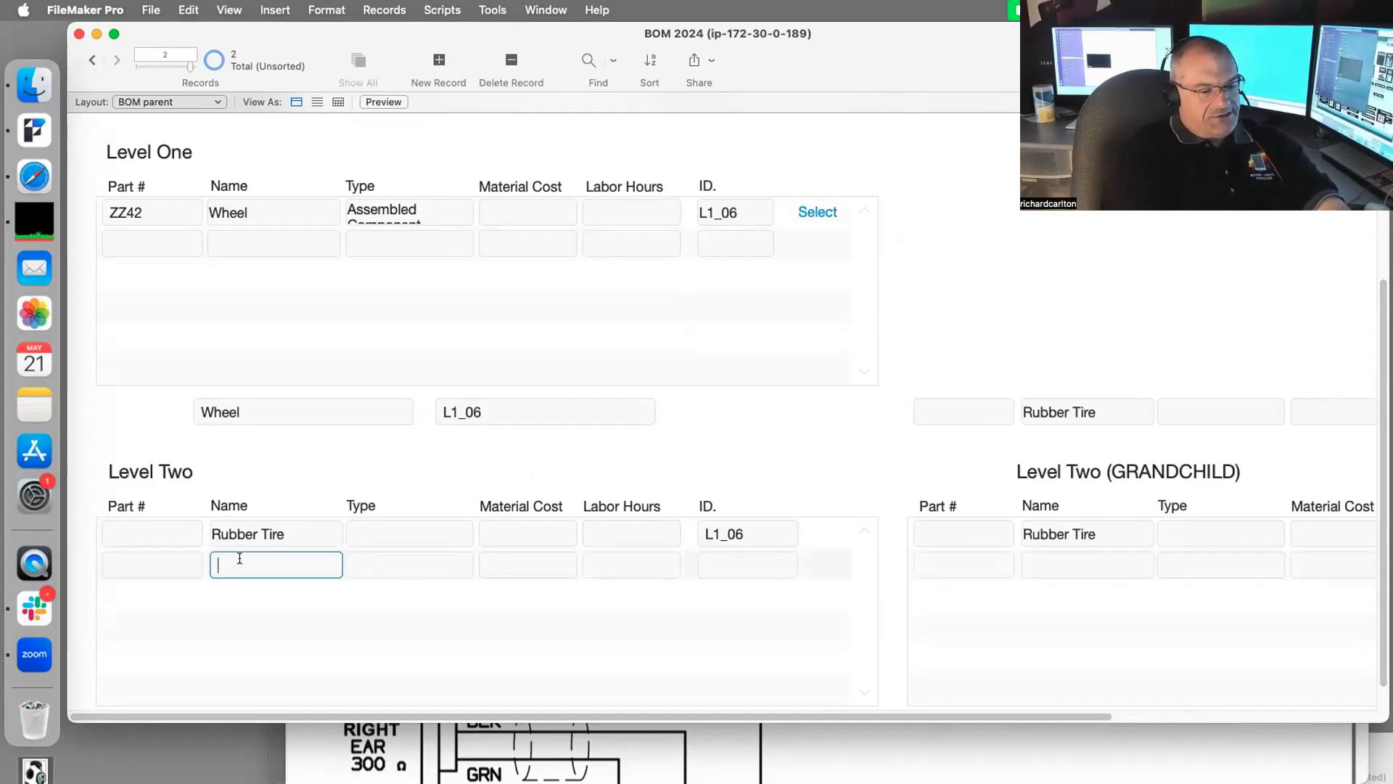
text(Spokes)
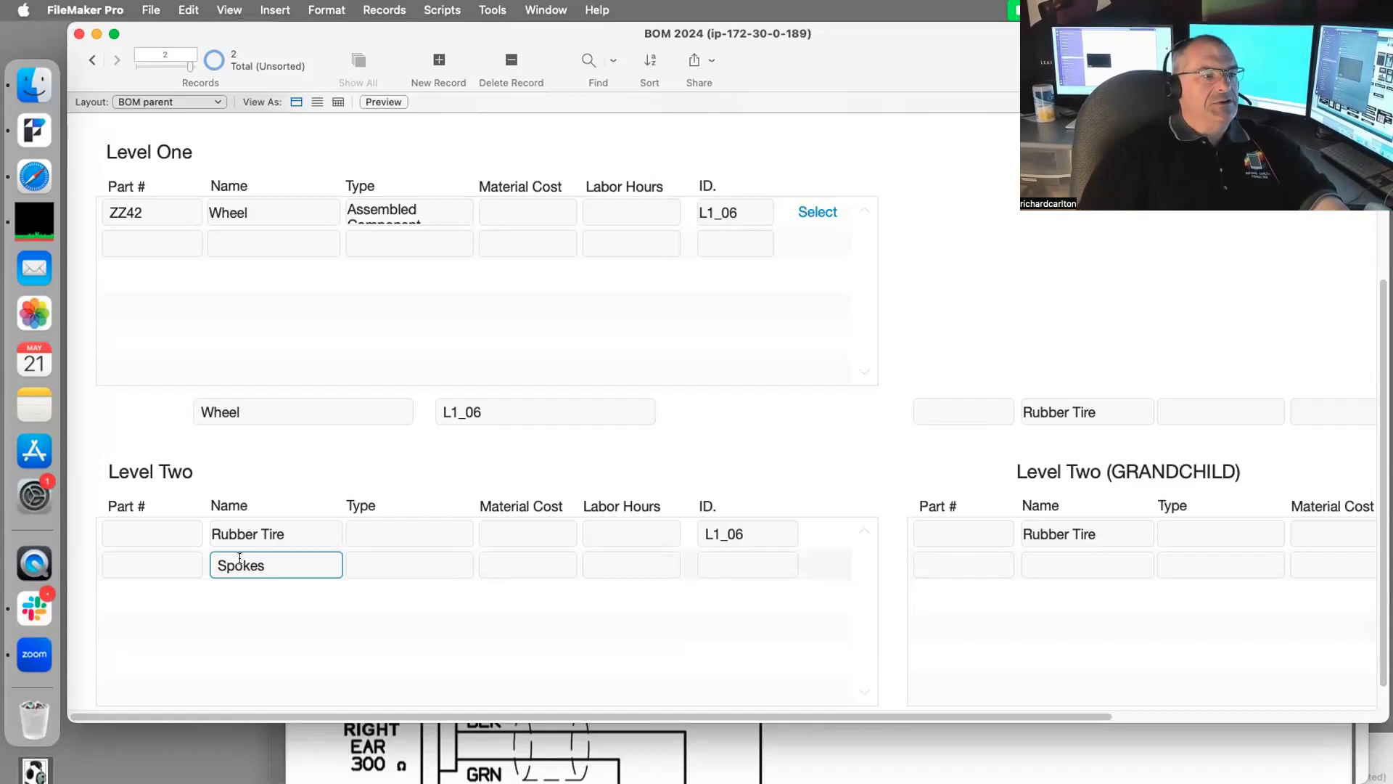
click(755, 437)
click(249, 595)
text(Rim)
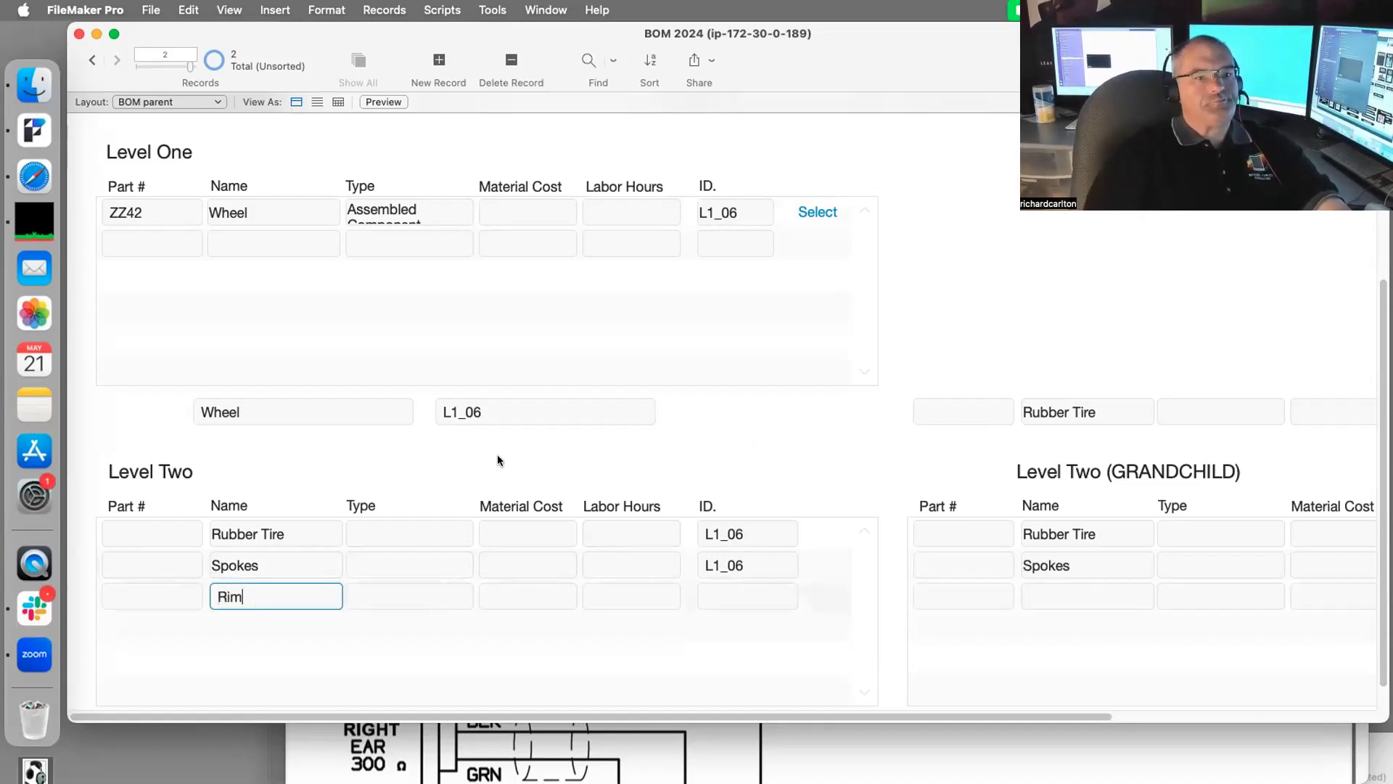
click(749, 439)
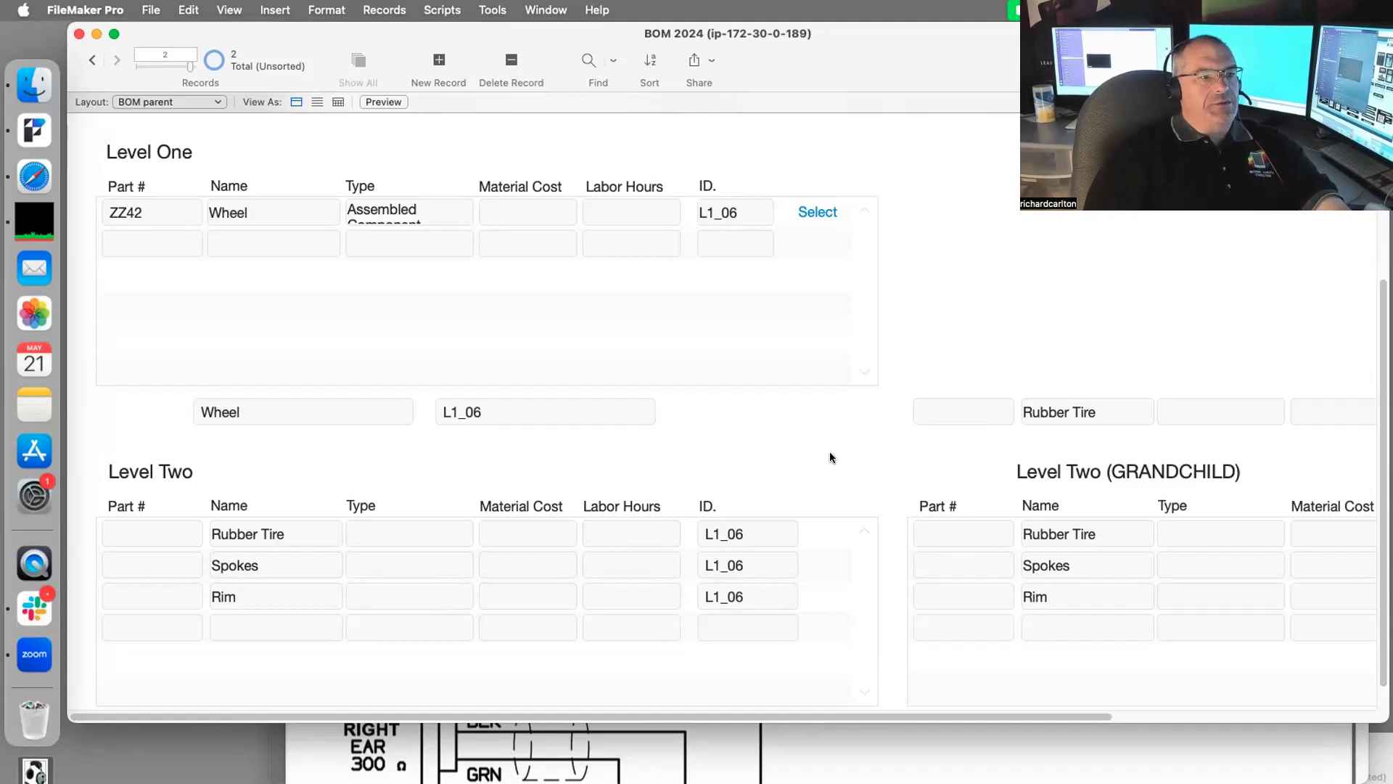
click(241, 243)
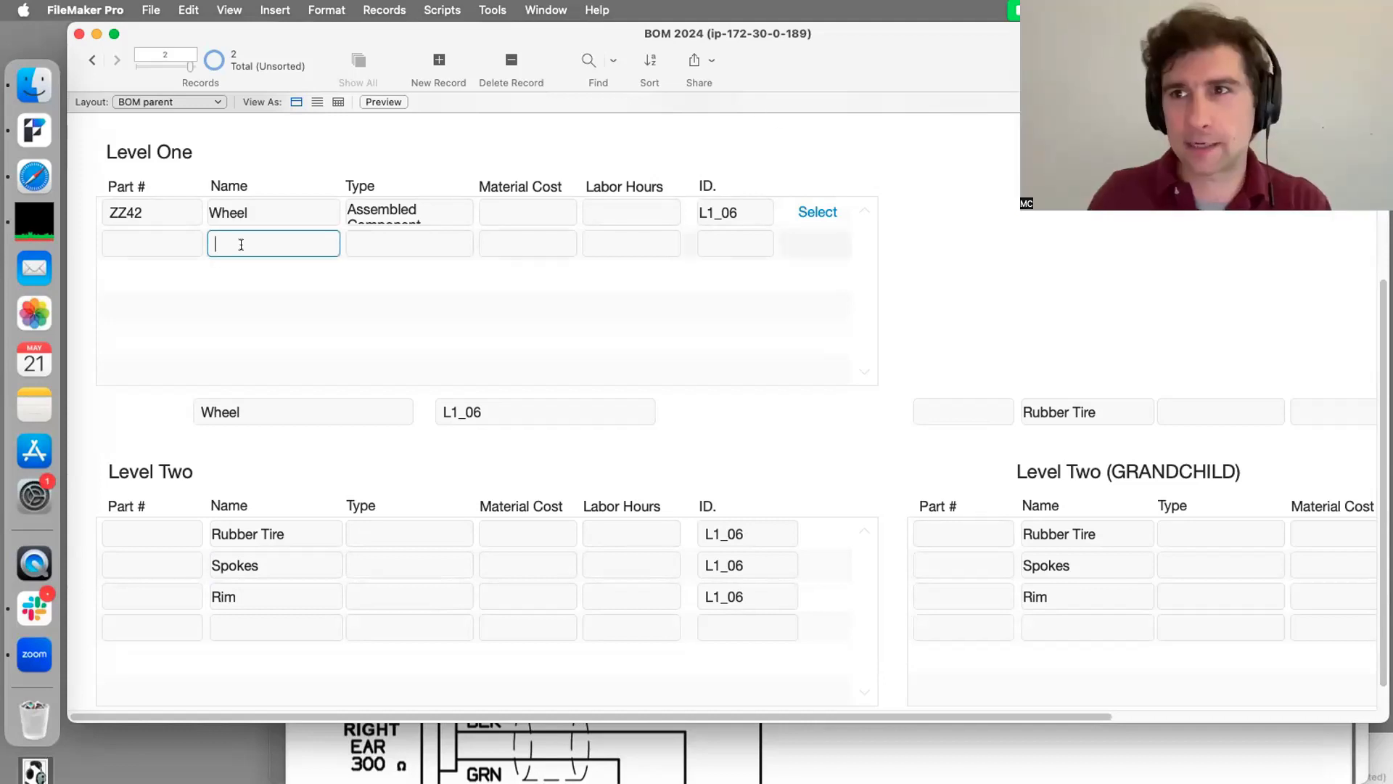
Step: Add Level One part Brakes, Assembled Component, Part # 234wer, and make it current
text(Br)
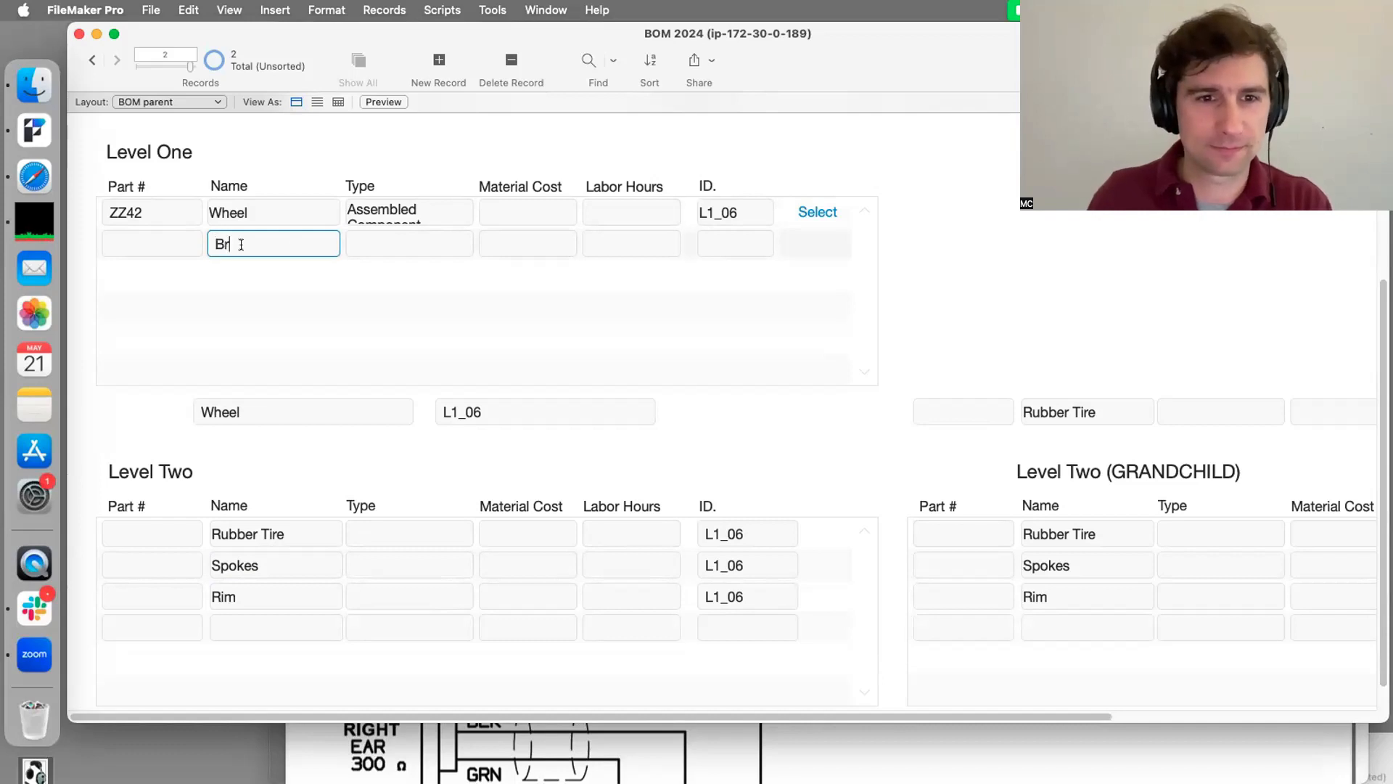
text(akes)
click(619, 251)
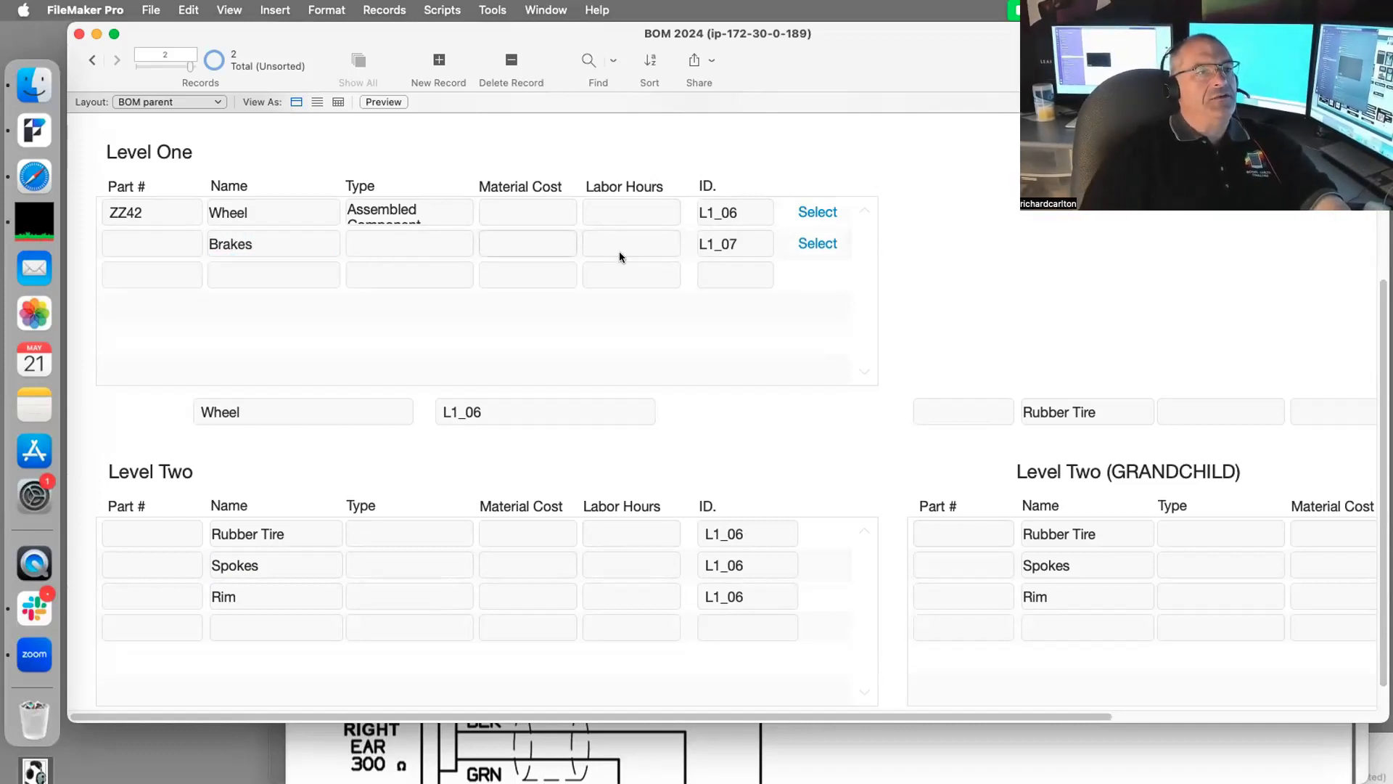
click(404, 245)
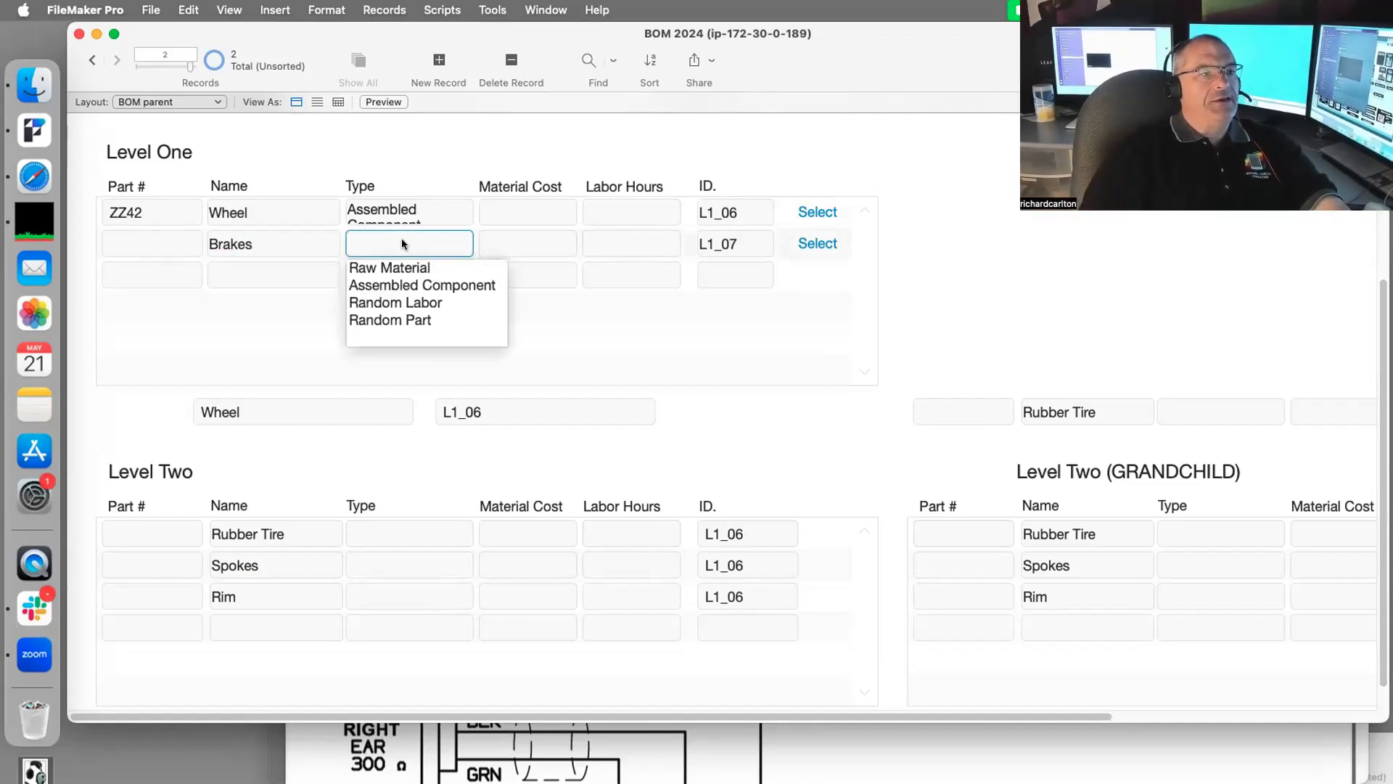
click(406, 285)
click(137, 246)
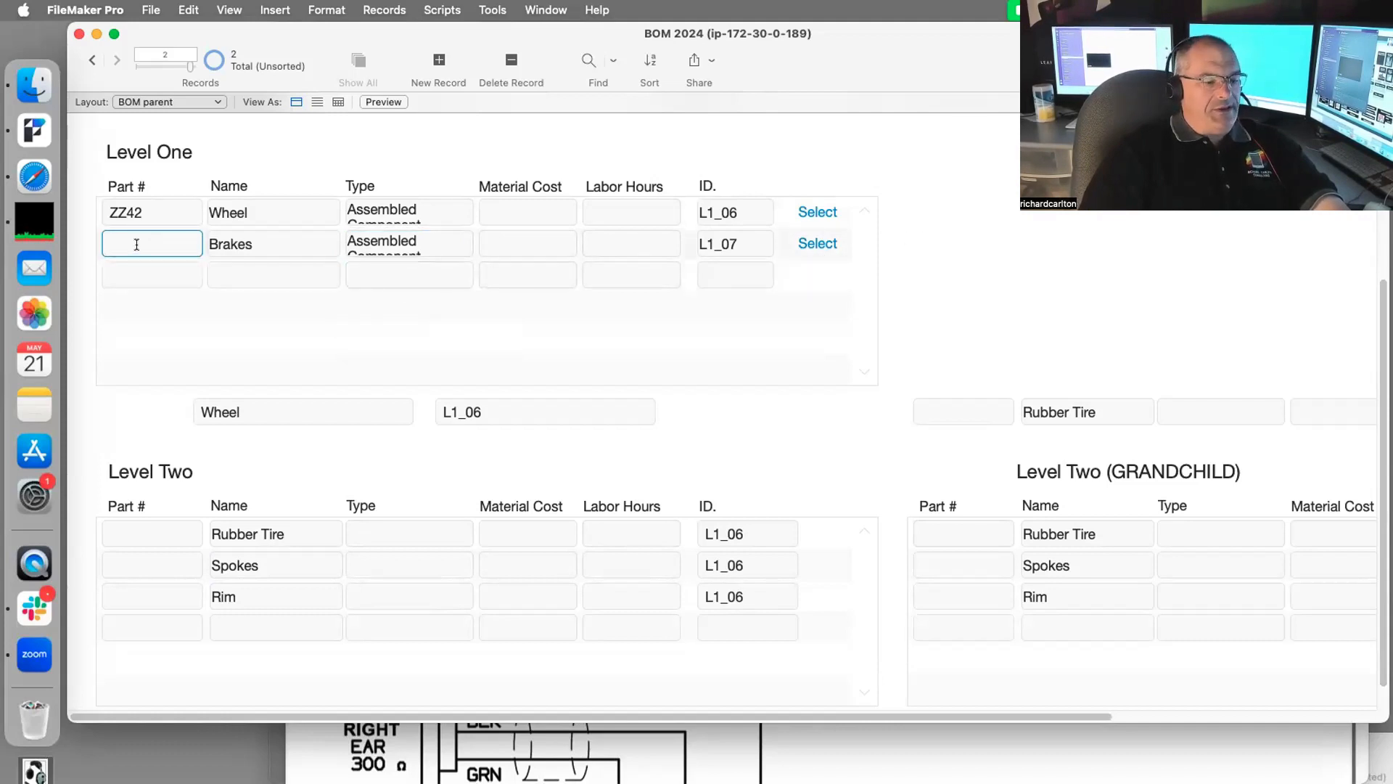
text(234wer)
click(1119, 245)
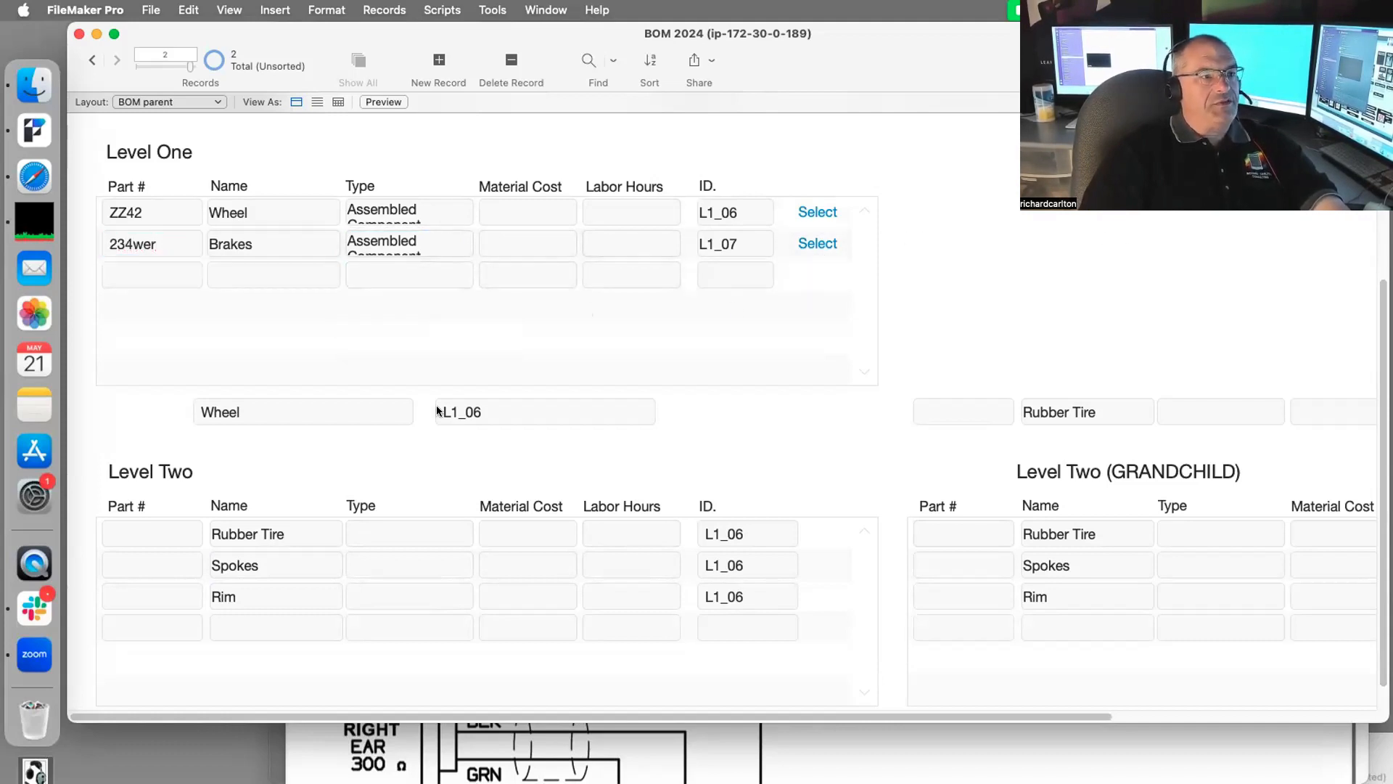
click(813, 247)
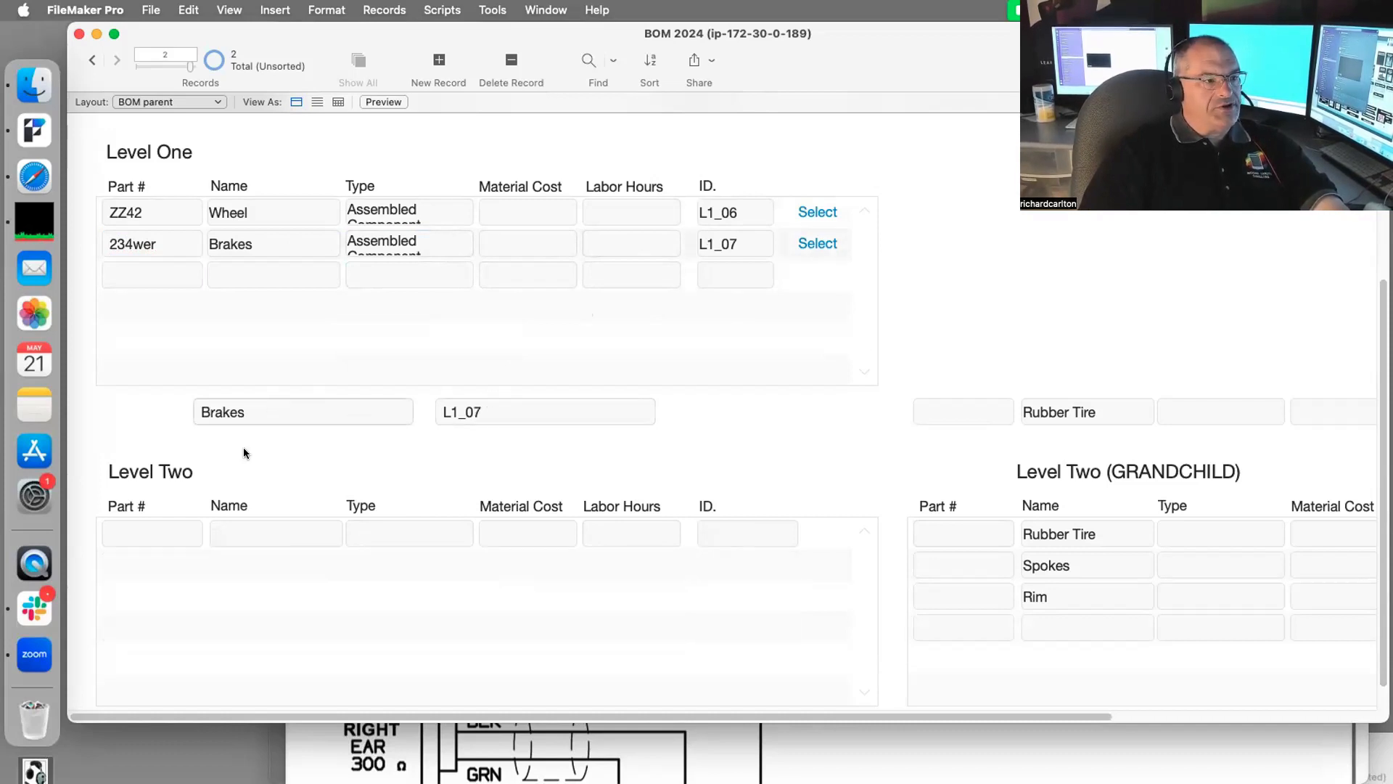
click(258, 530)
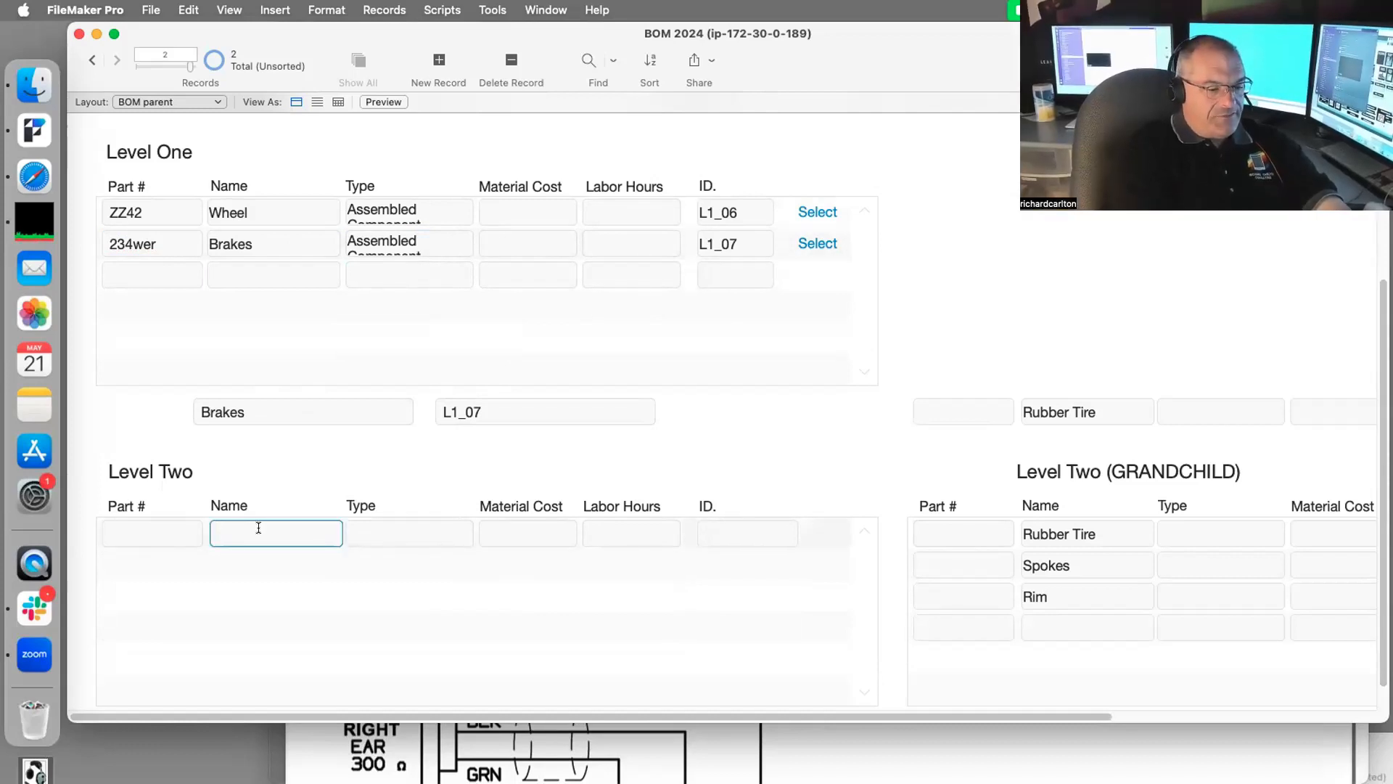
Step: Add Brake Pad and Push Pull Rode as Level Two parts under Brakes
text(Brake)
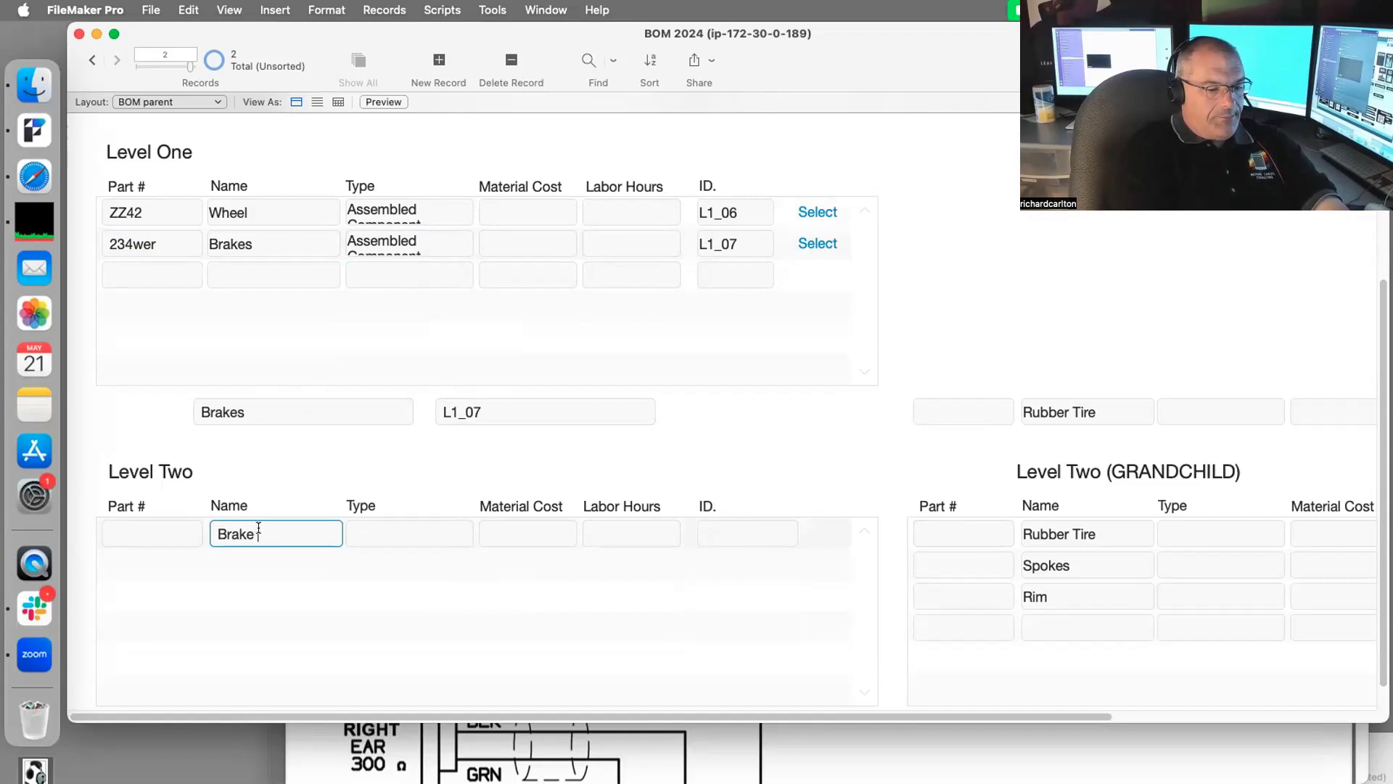
text( Pads)
key(BackSpace)
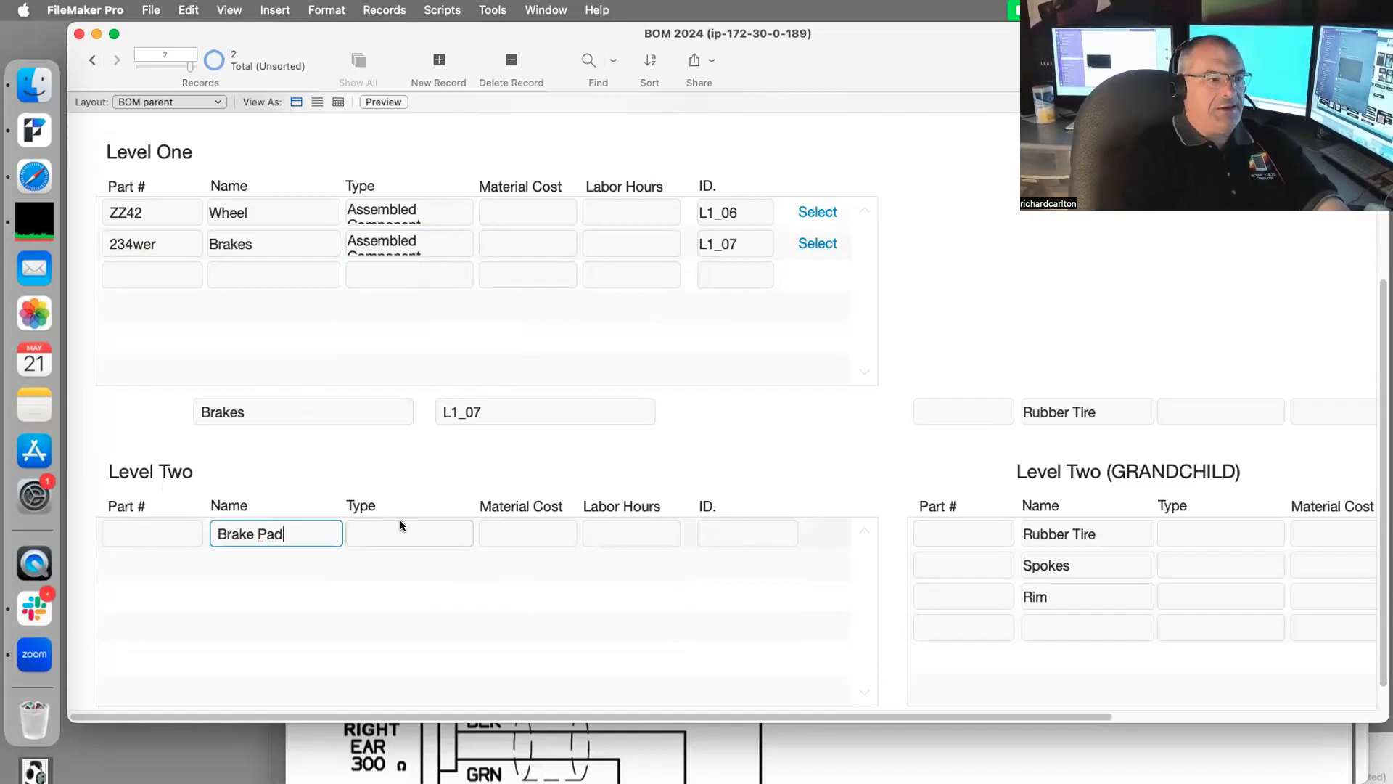
click(738, 399)
click(267, 553)
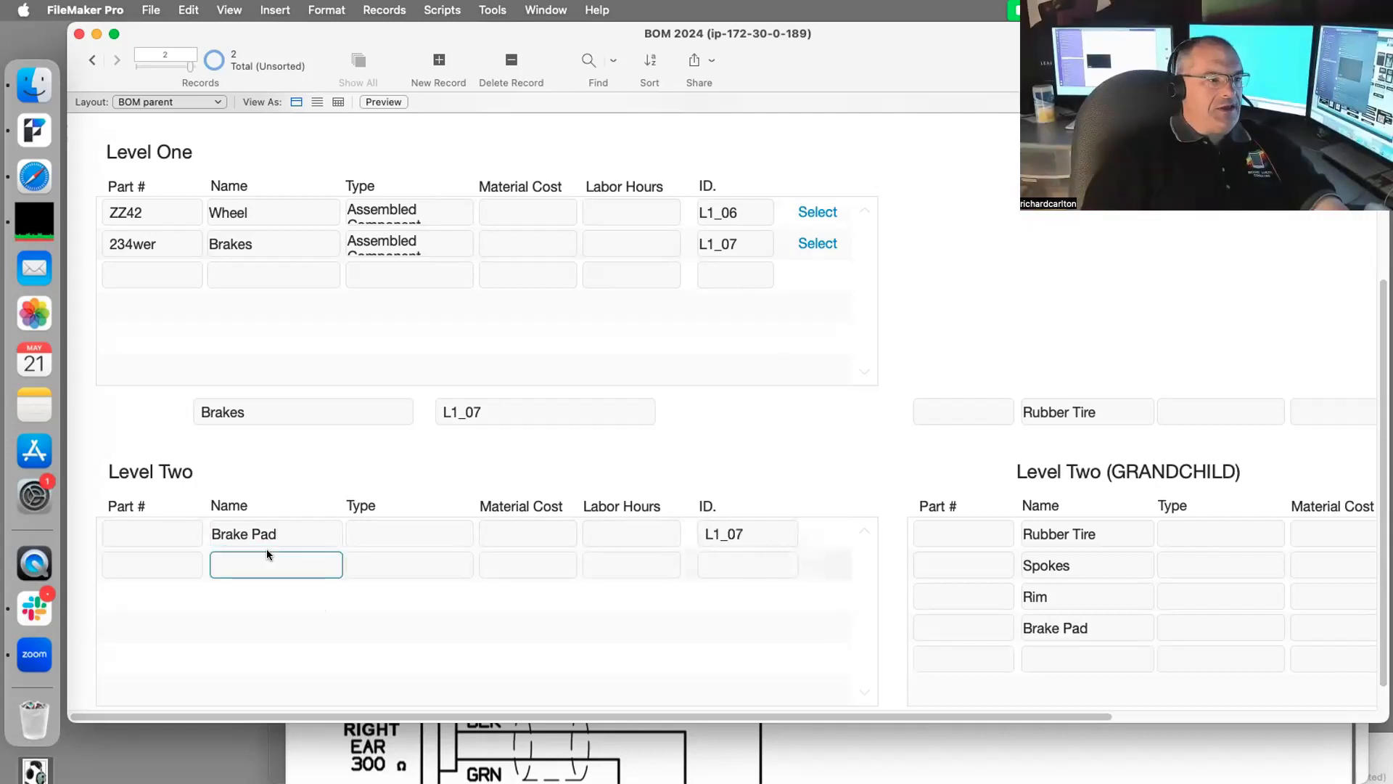
text(P)
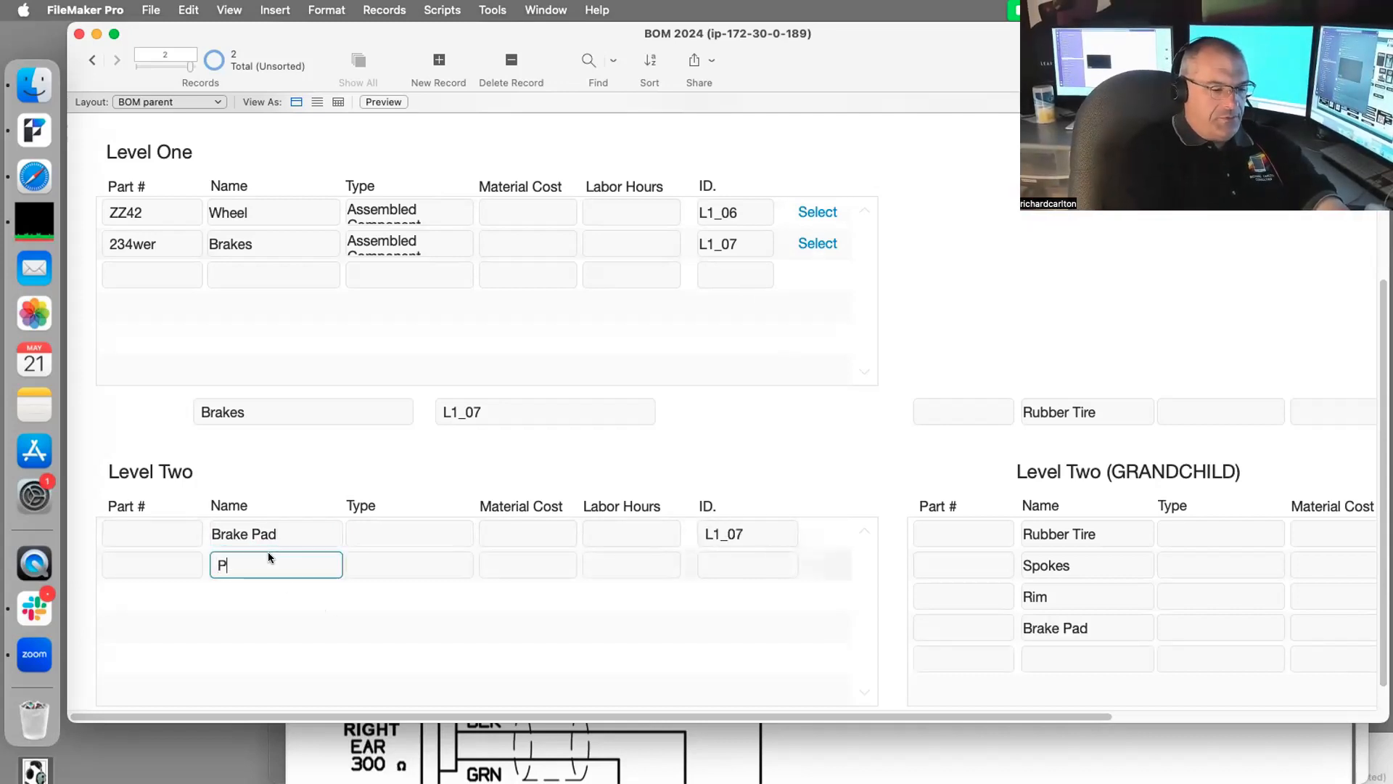
text(ush Pull)
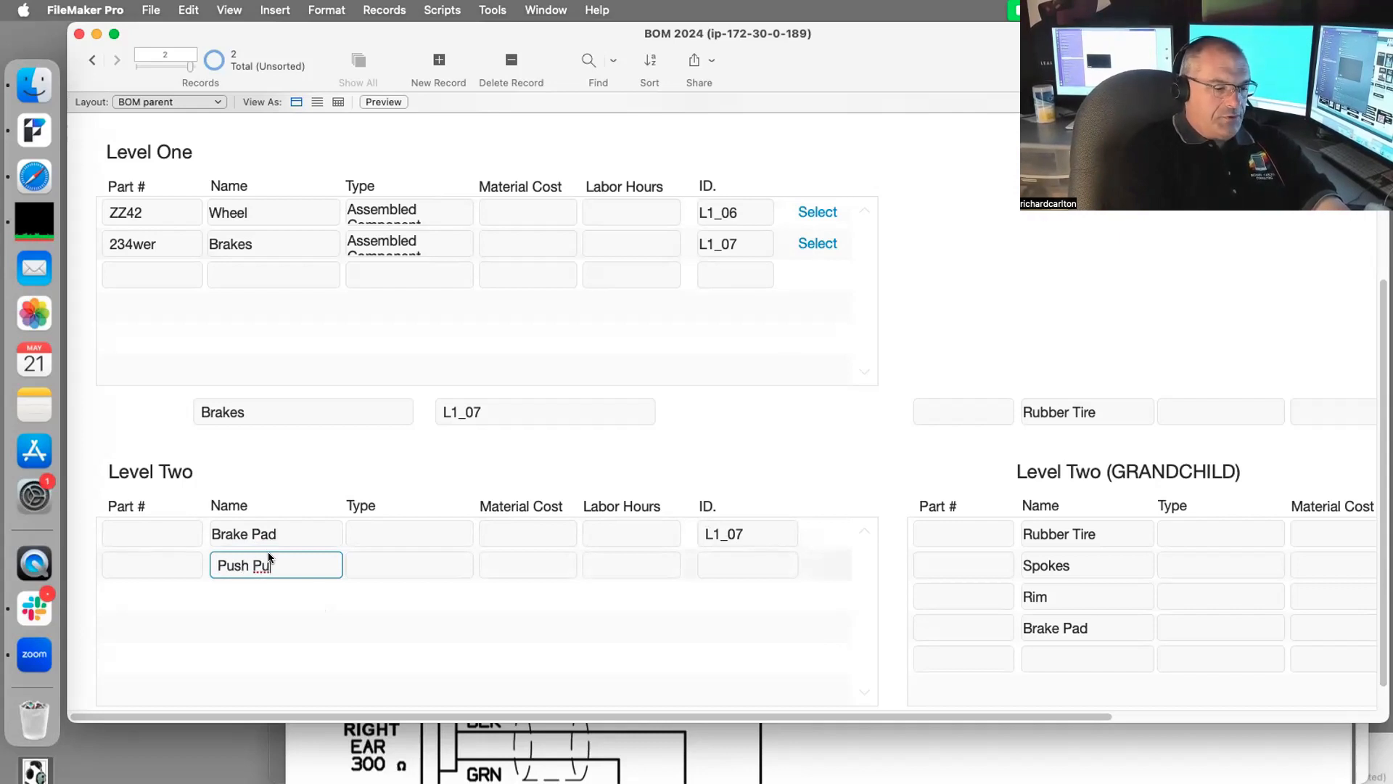
text( Rode)
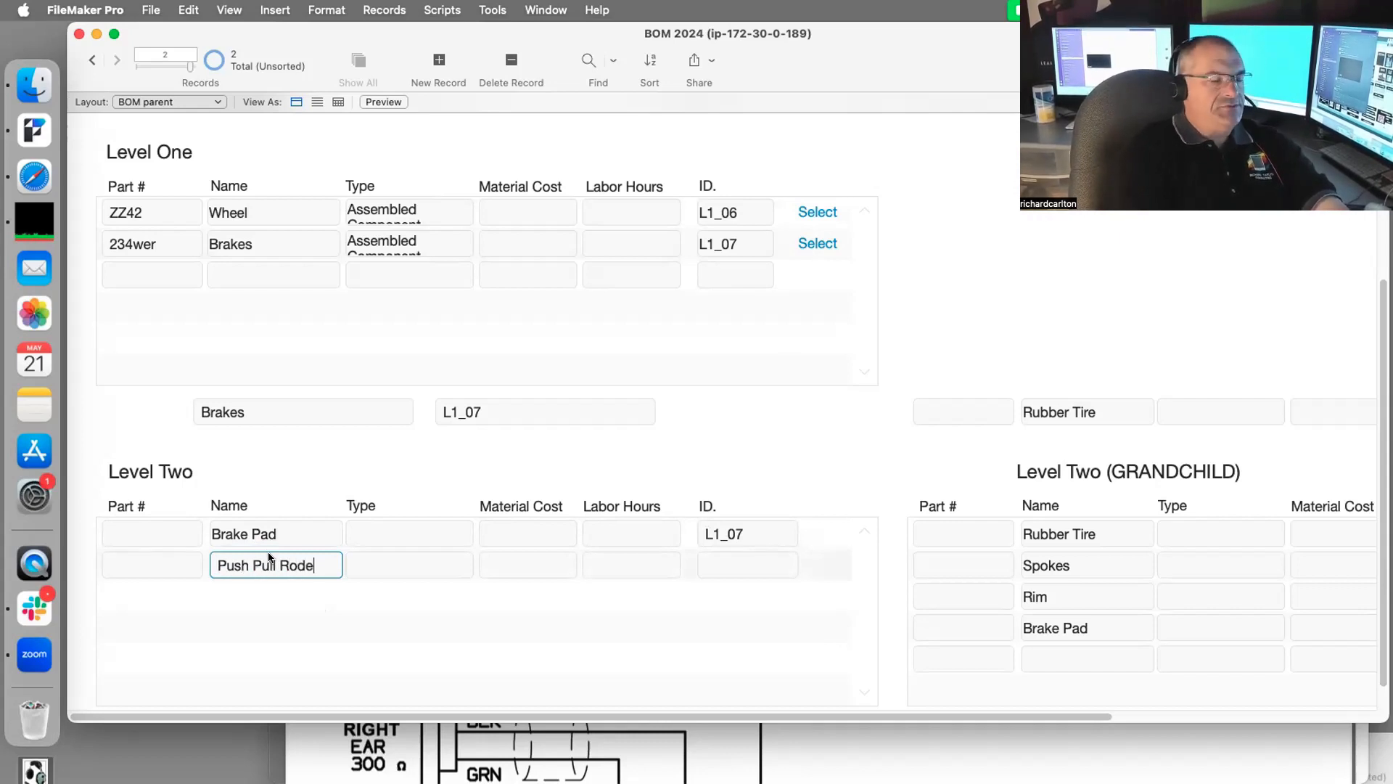
click(962, 360)
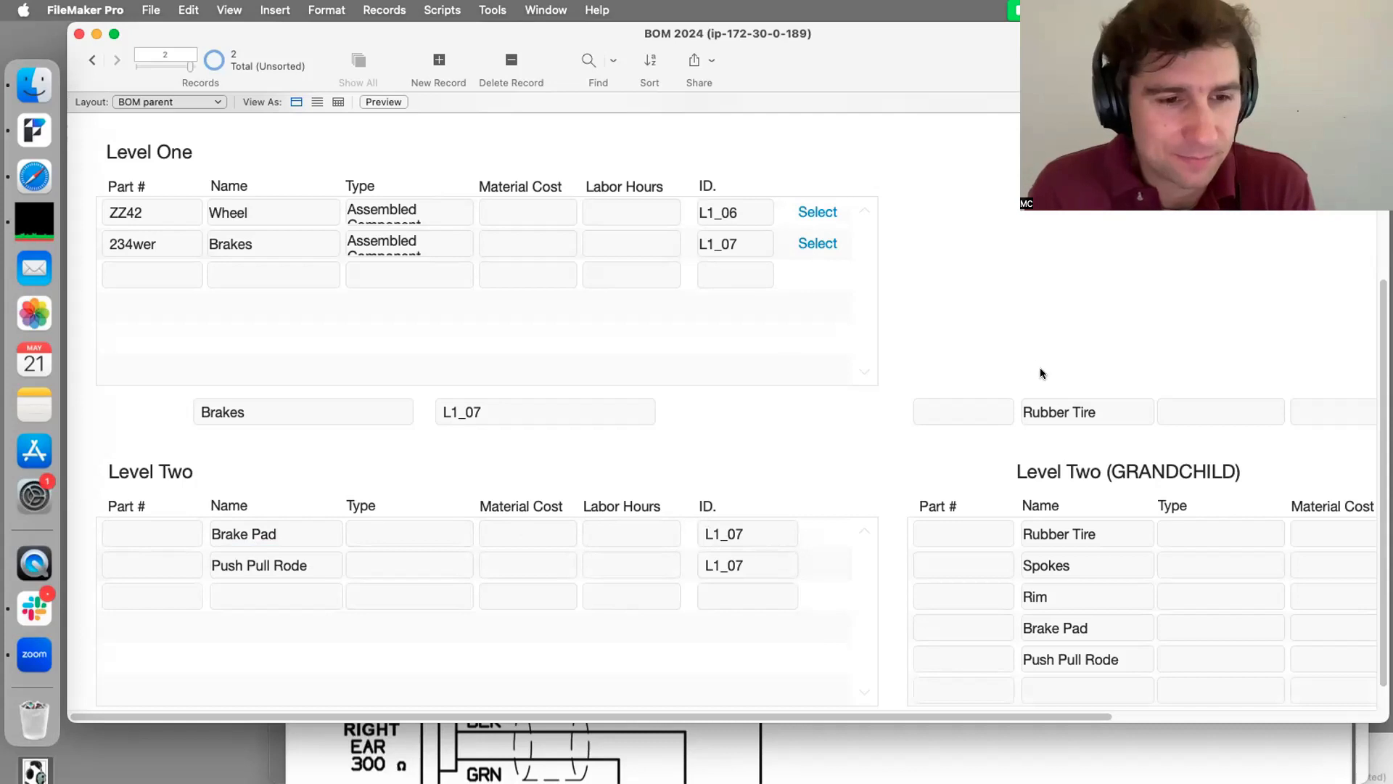
scroll(1076, 570, down, 1)
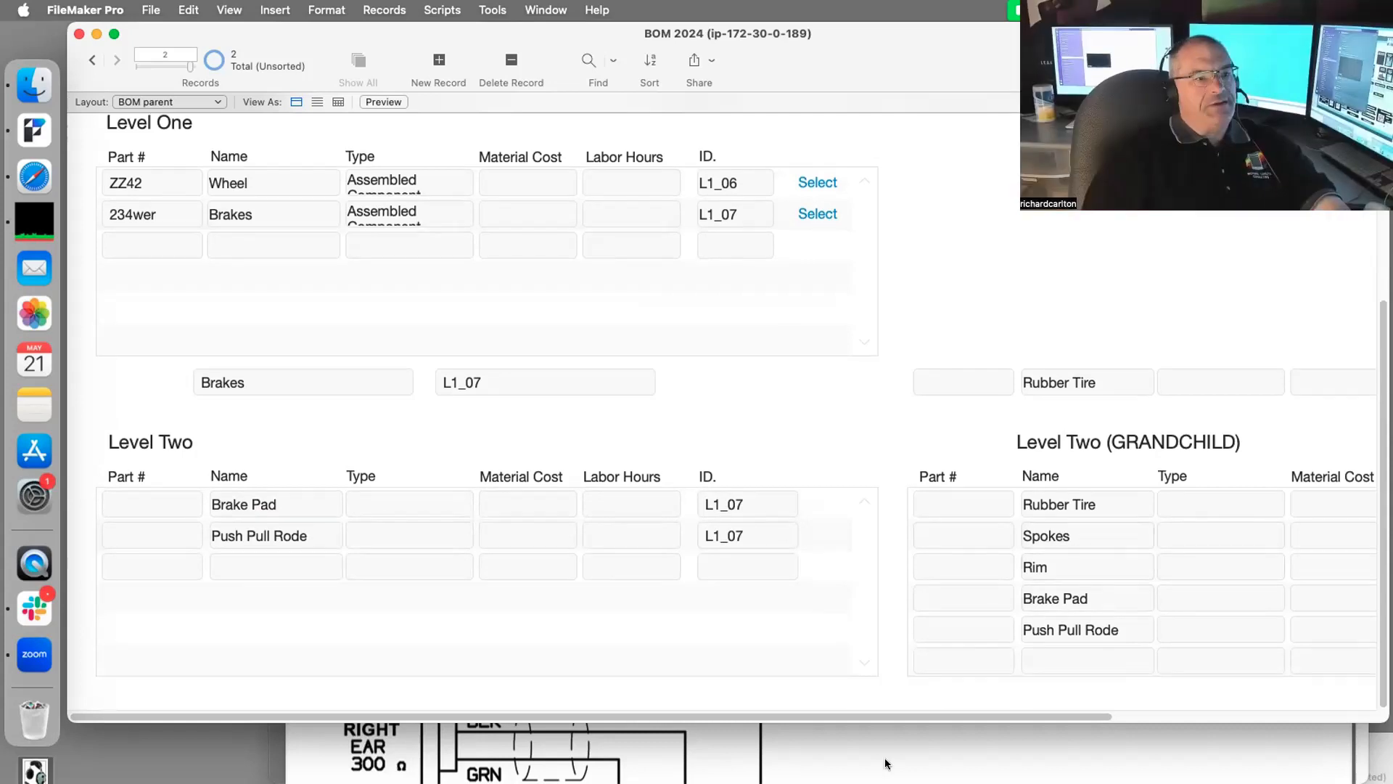
drag(894, 715, 1209, 714)
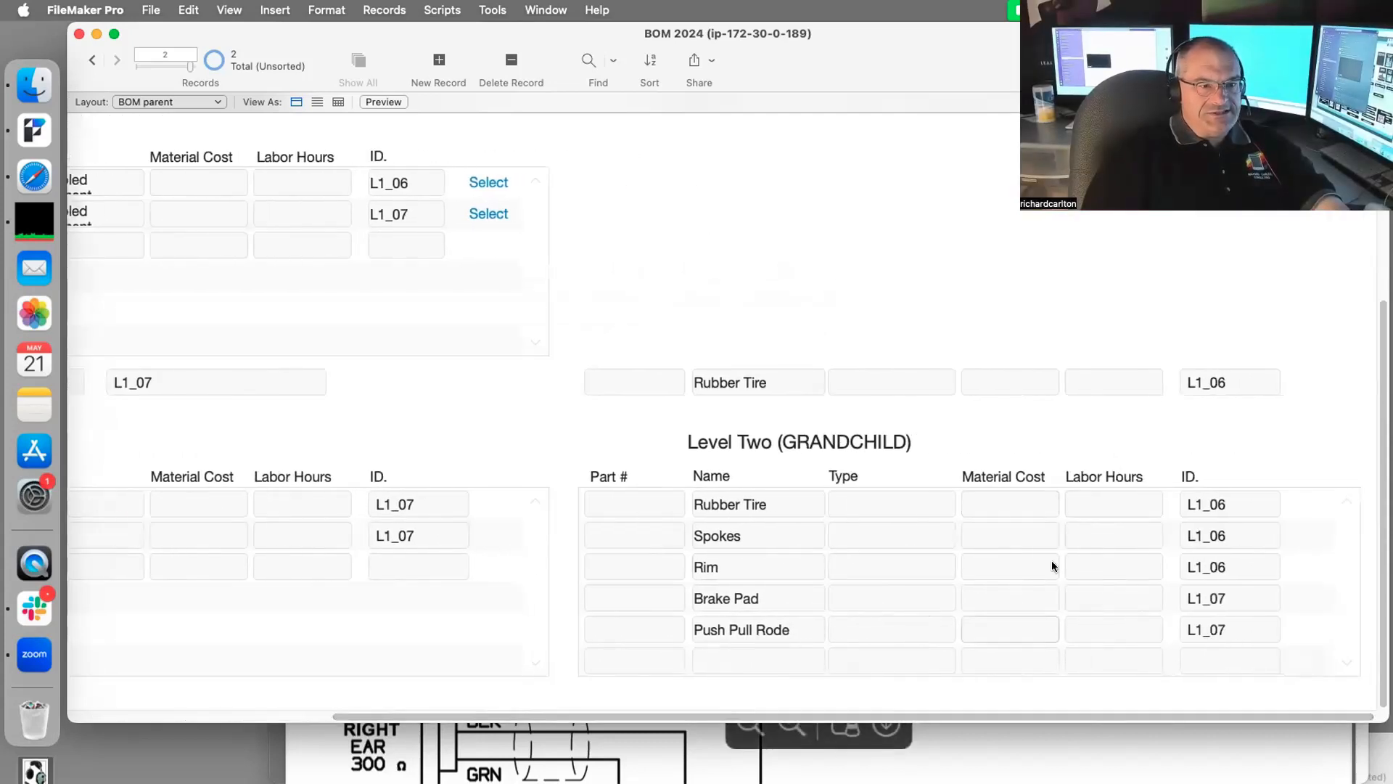
drag(860, 716, 568, 715)
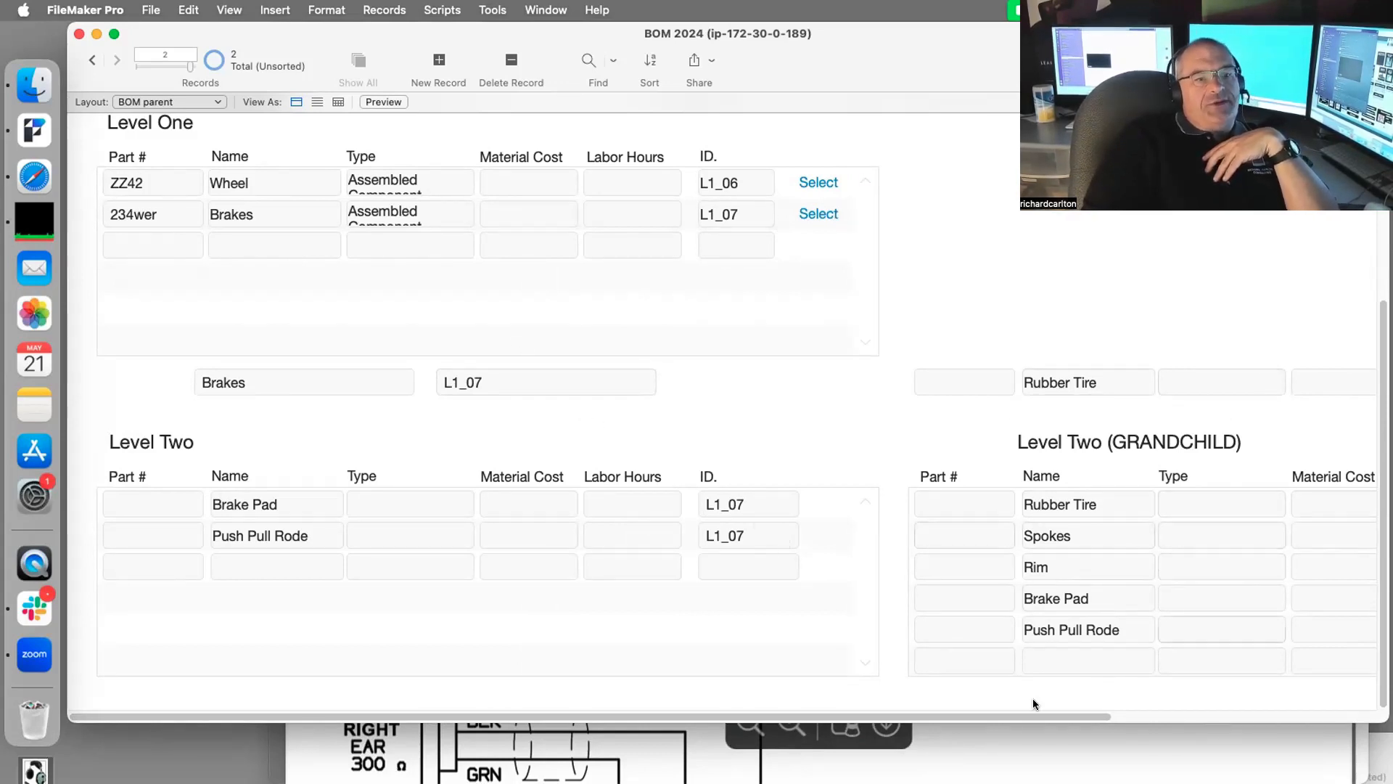
drag(1090, 714, 1013, 714)
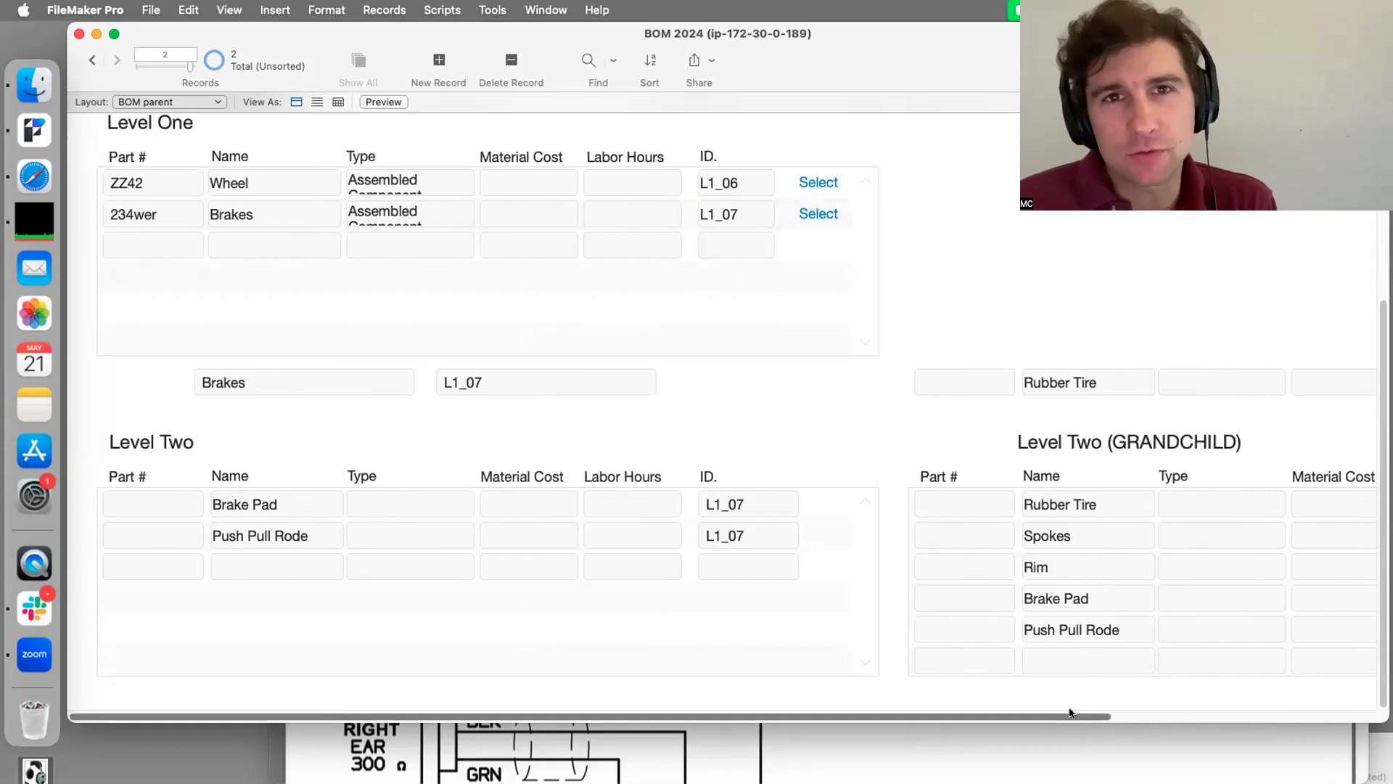
drag(1071, 713, 1242, 729)
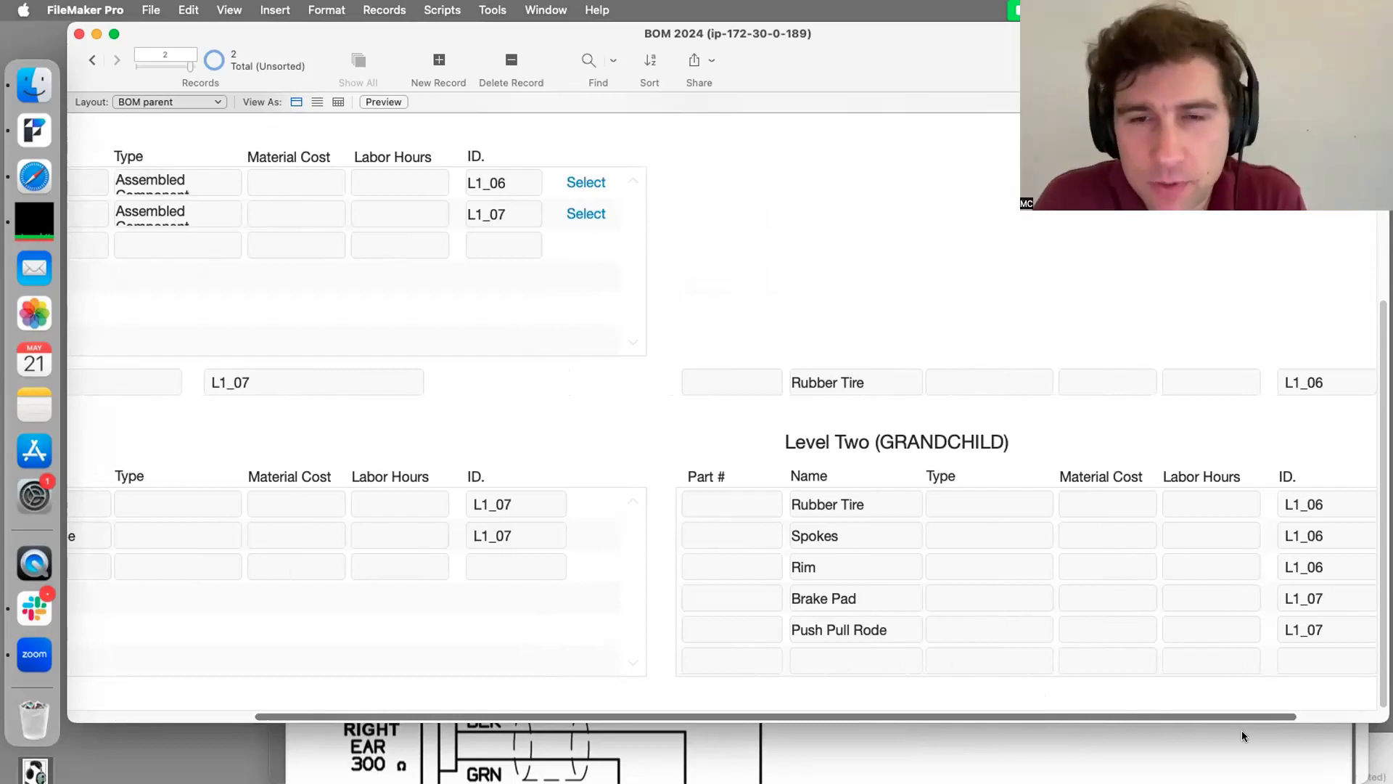
drag(1242, 730, 1284, 732)
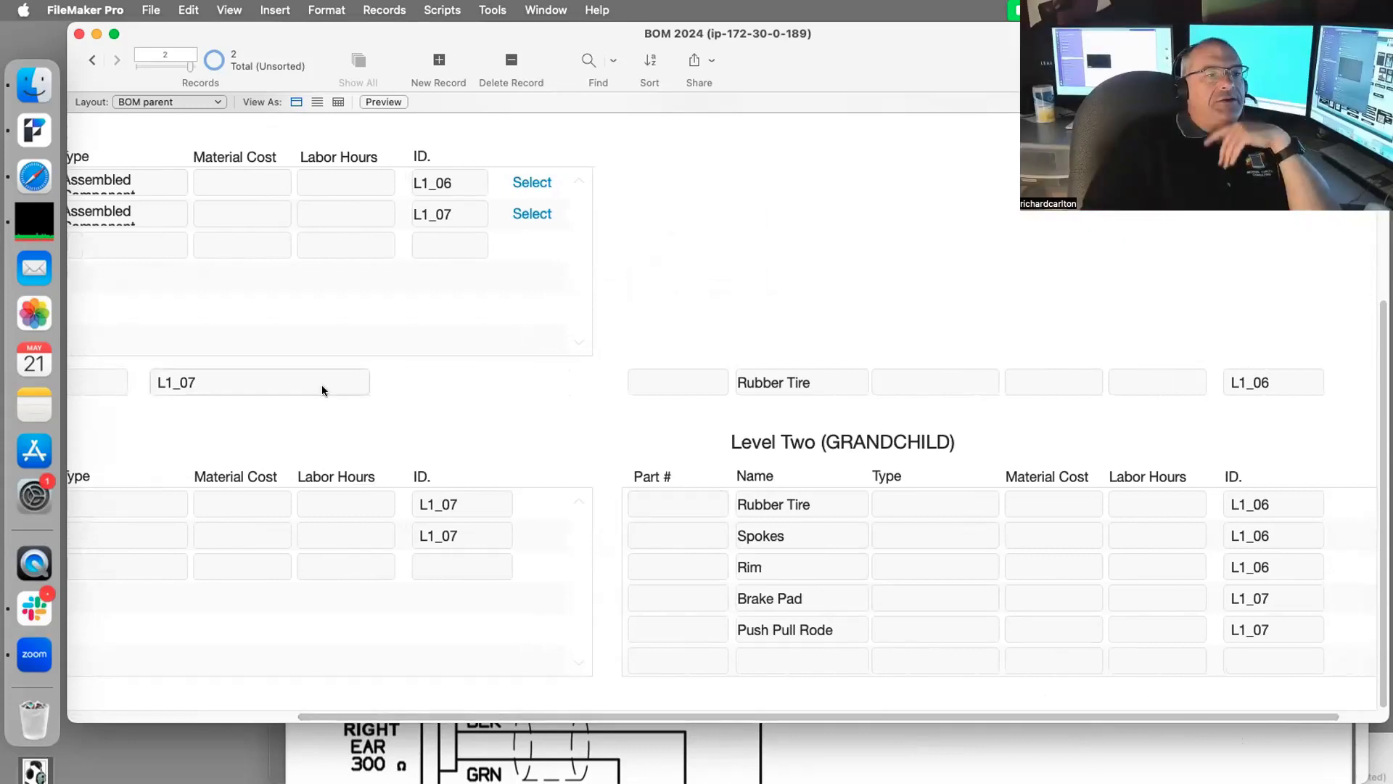
drag(592, 716, 341, 694)
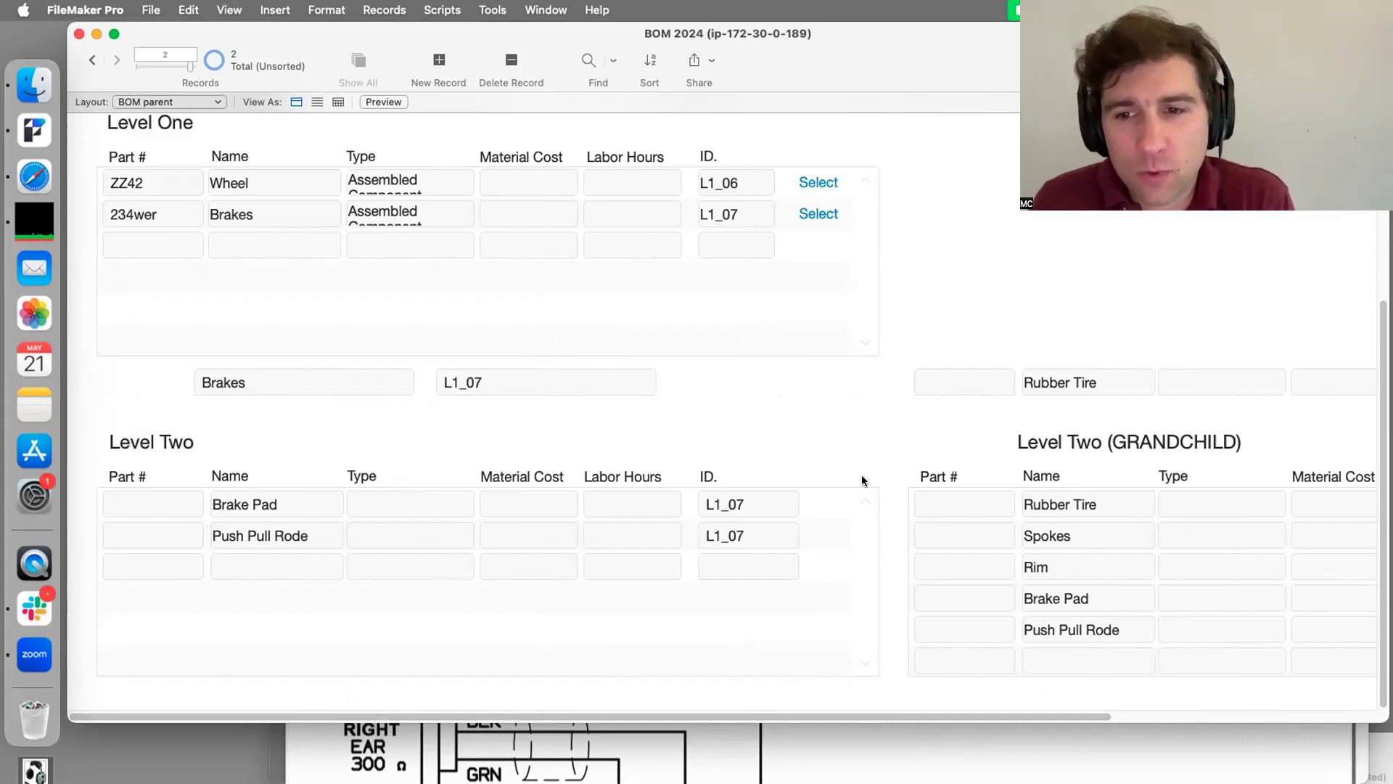
mouse_move(994, 717)
mouse_down()
mouse_move(1151, 720)
mouse_move(987, 717)
mouse_up()
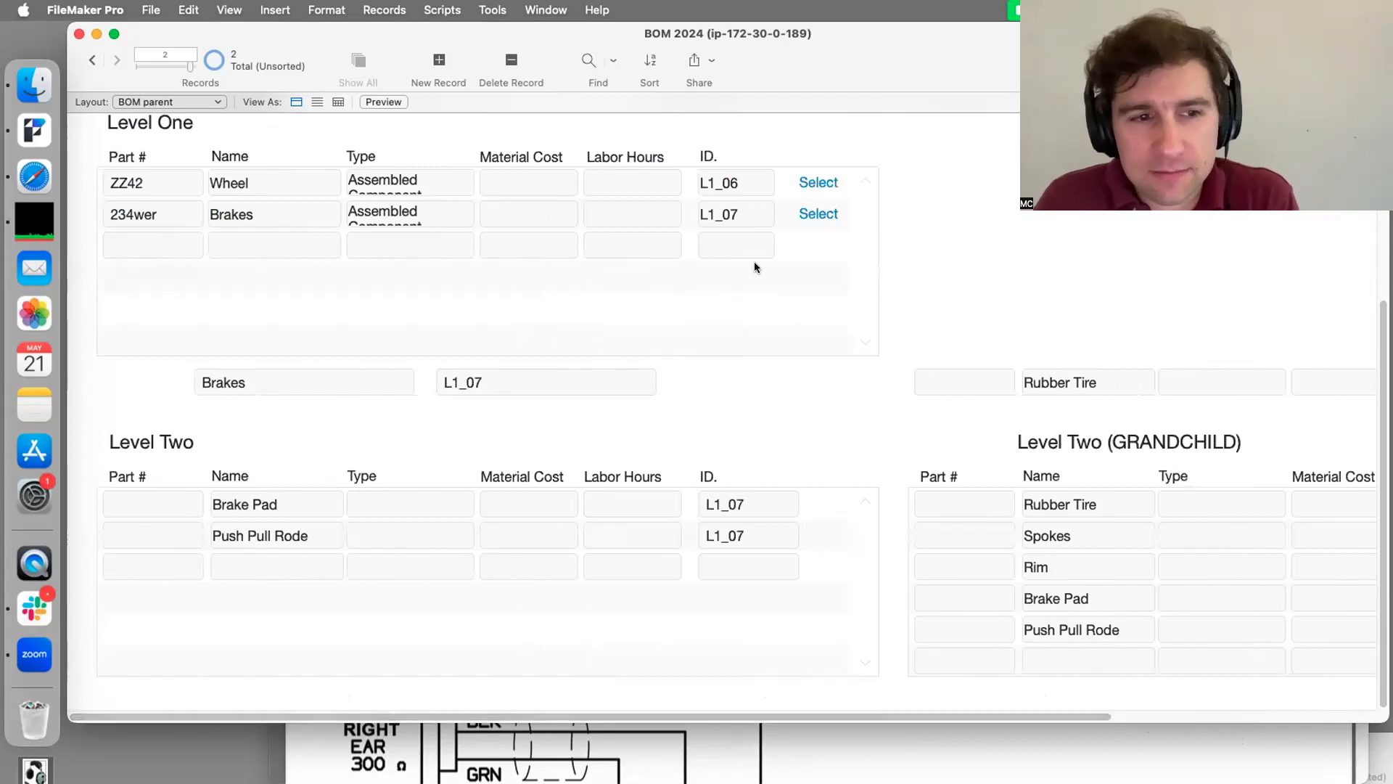
Step: Add Level One part Cushy Seat with Part # 354 as an Assembled Component
click(277, 246)
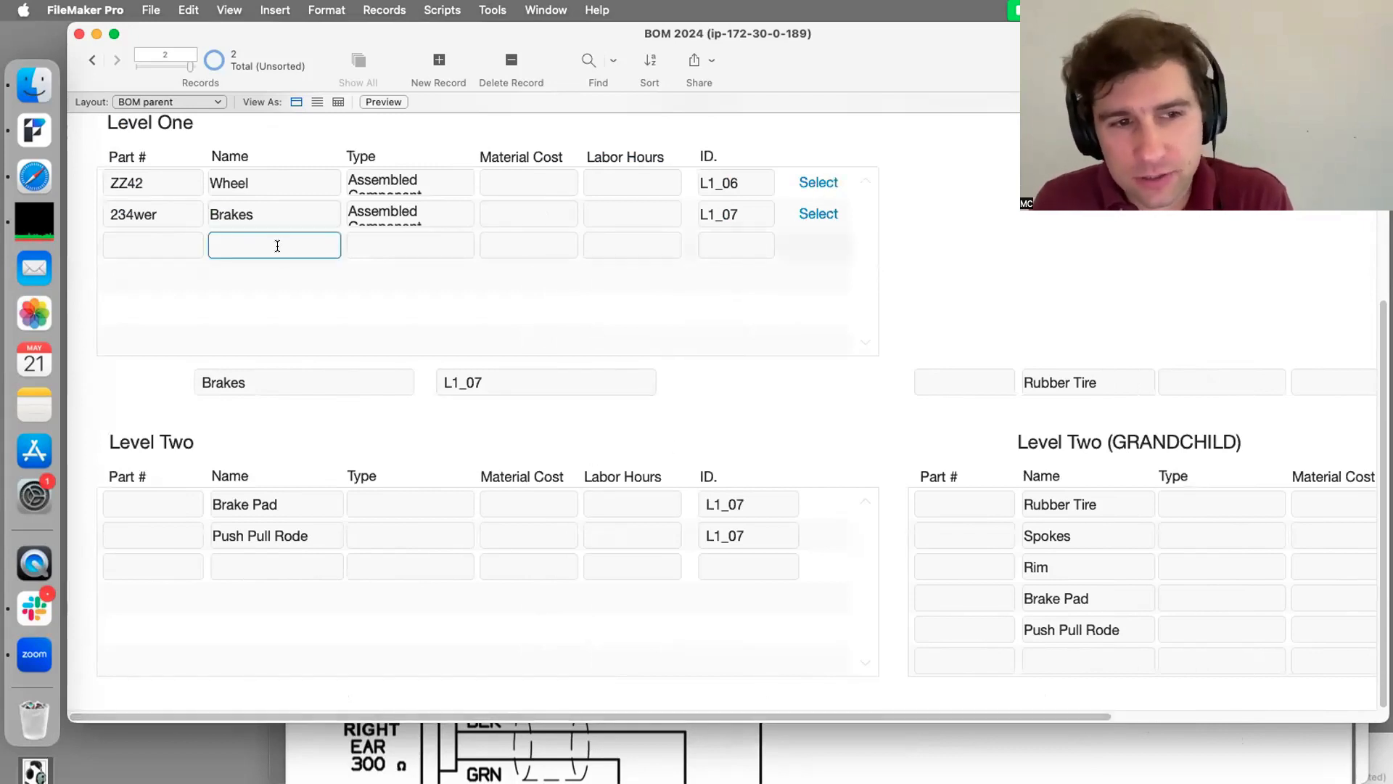
text(Cu)
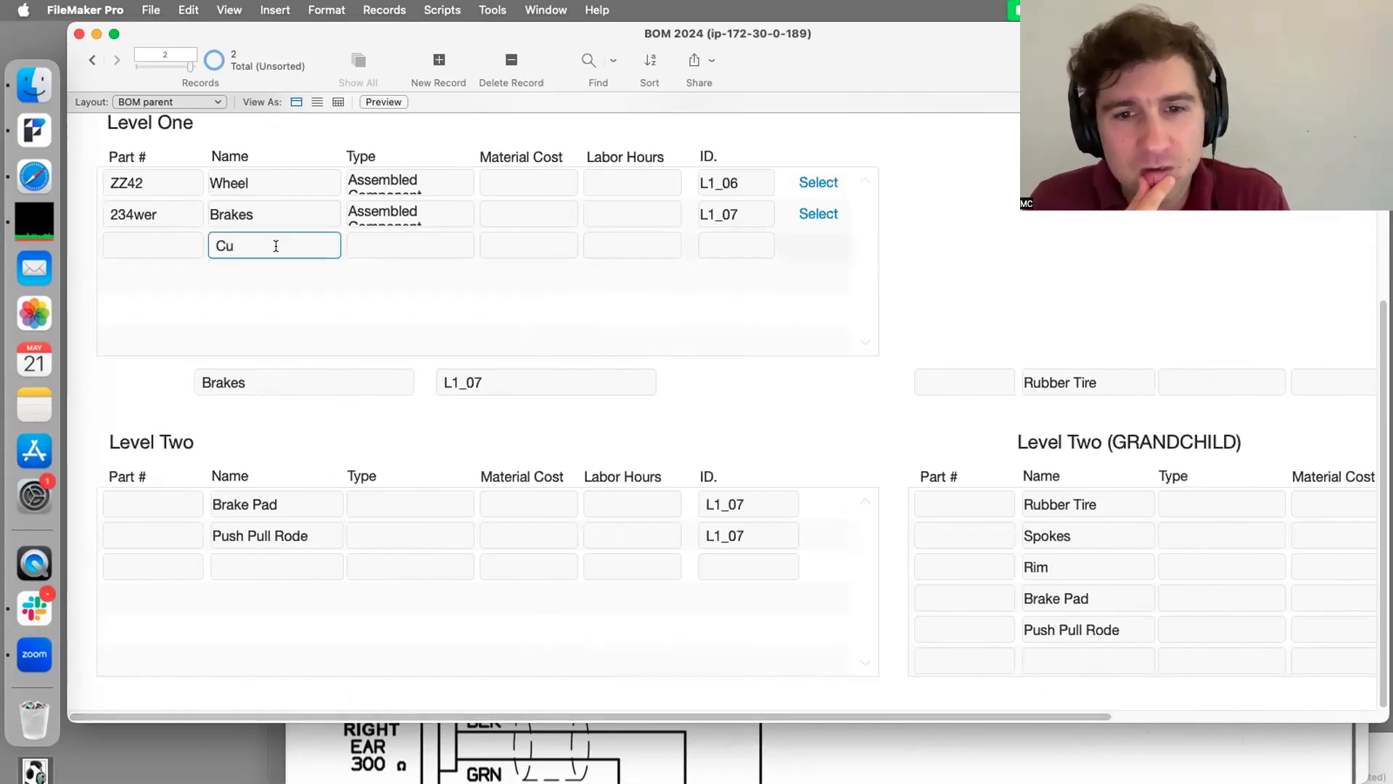
text(shy Seat)
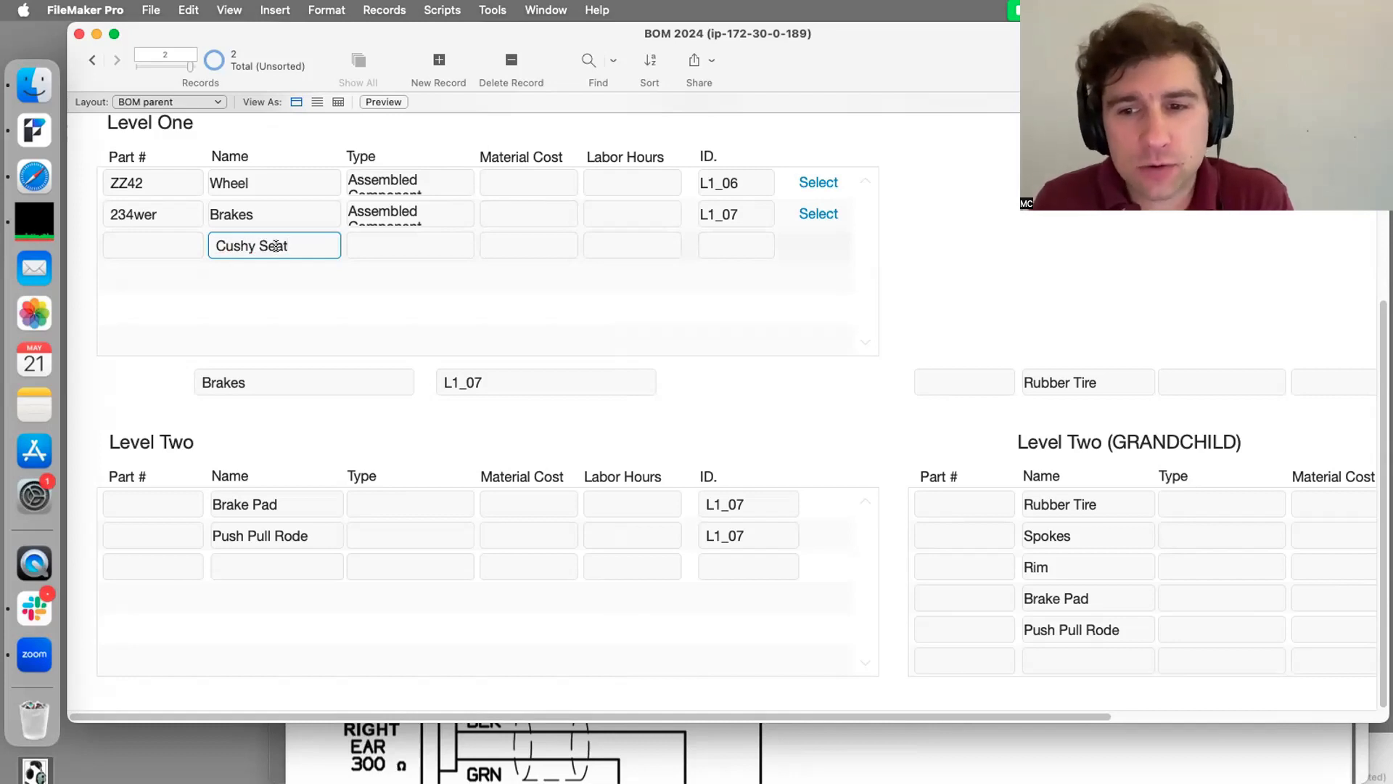
click(1055, 212)
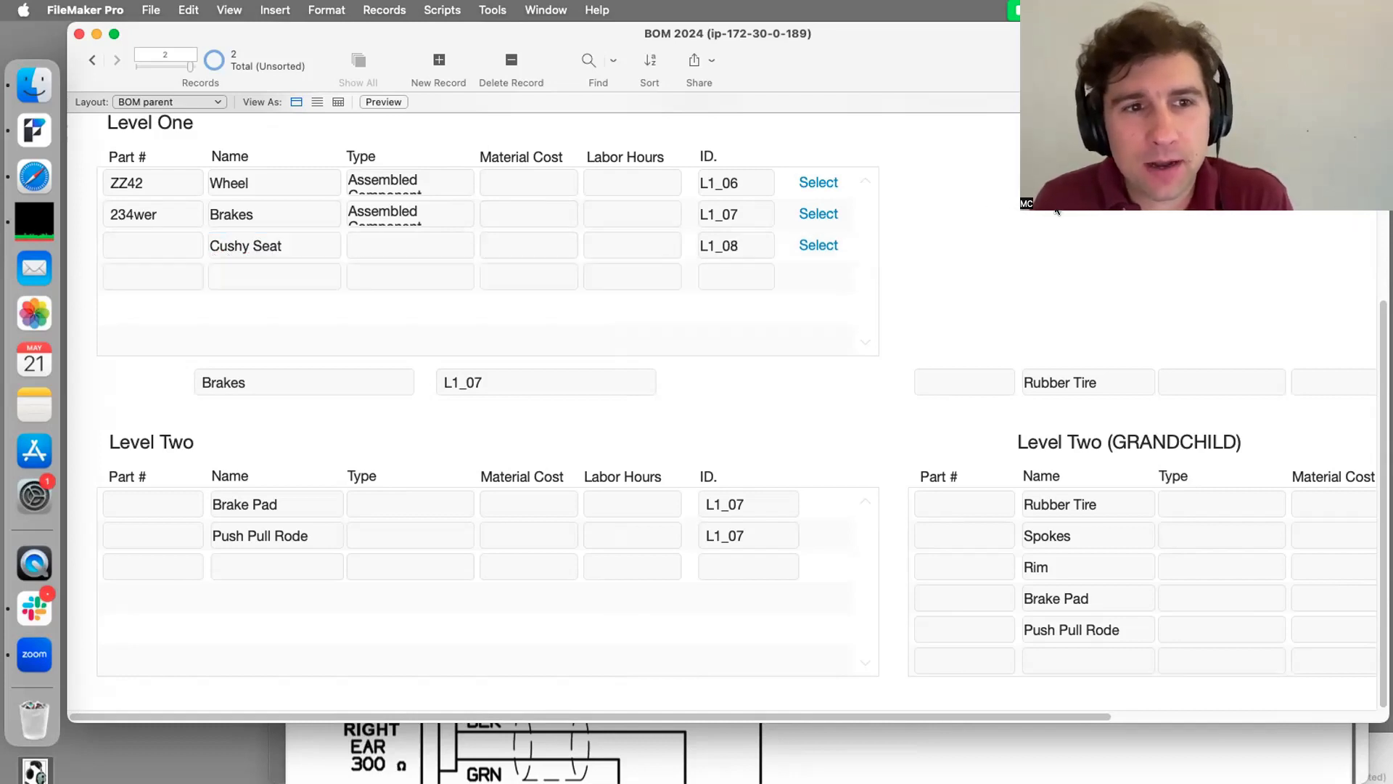
click(226, 246)
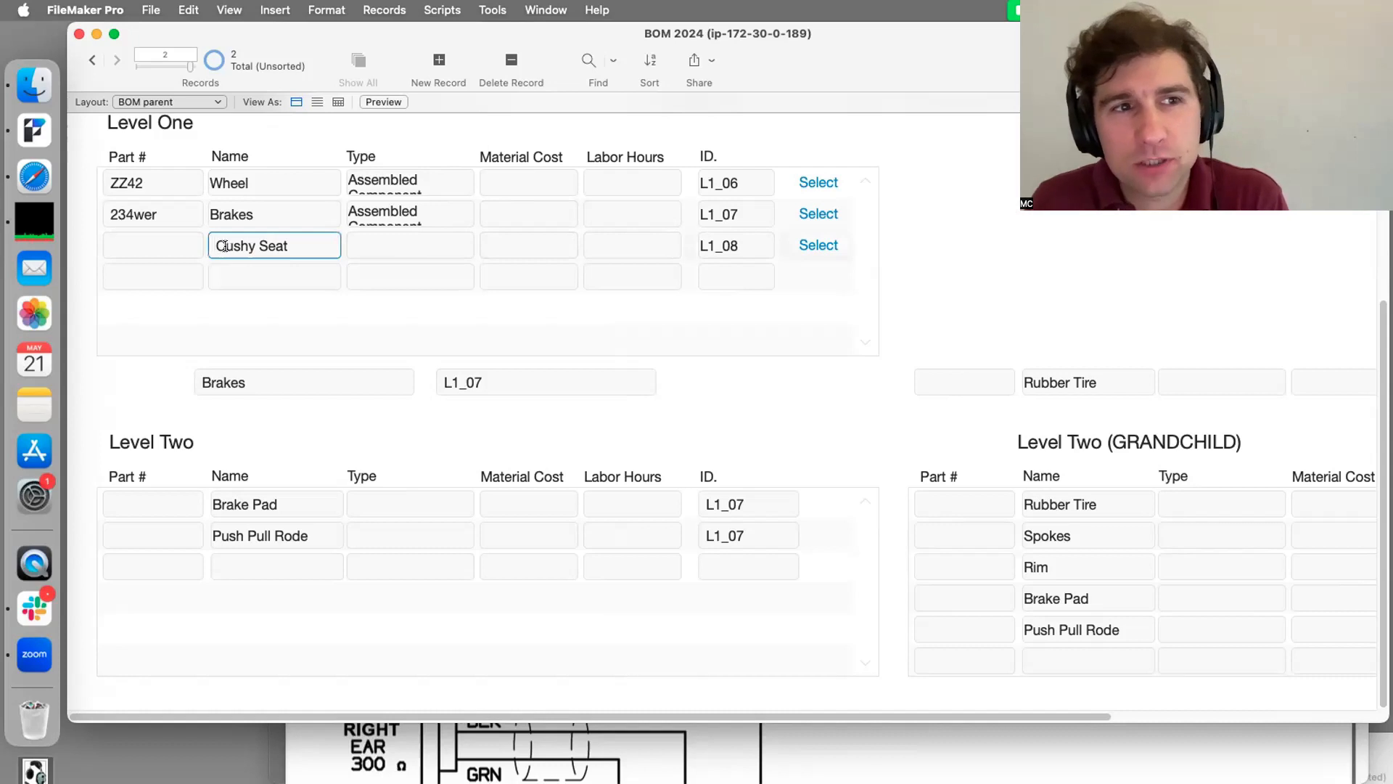
click(157, 246)
text(354)
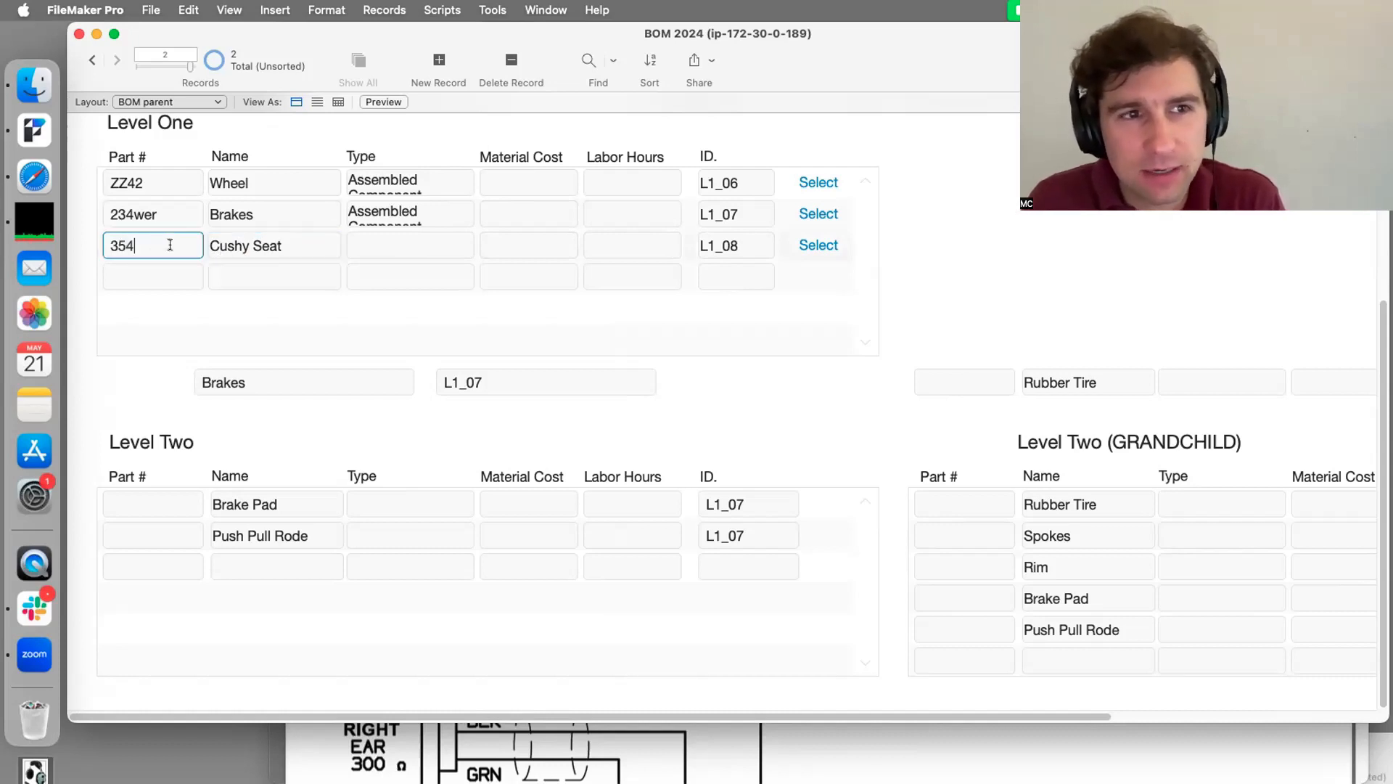
click(392, 238)
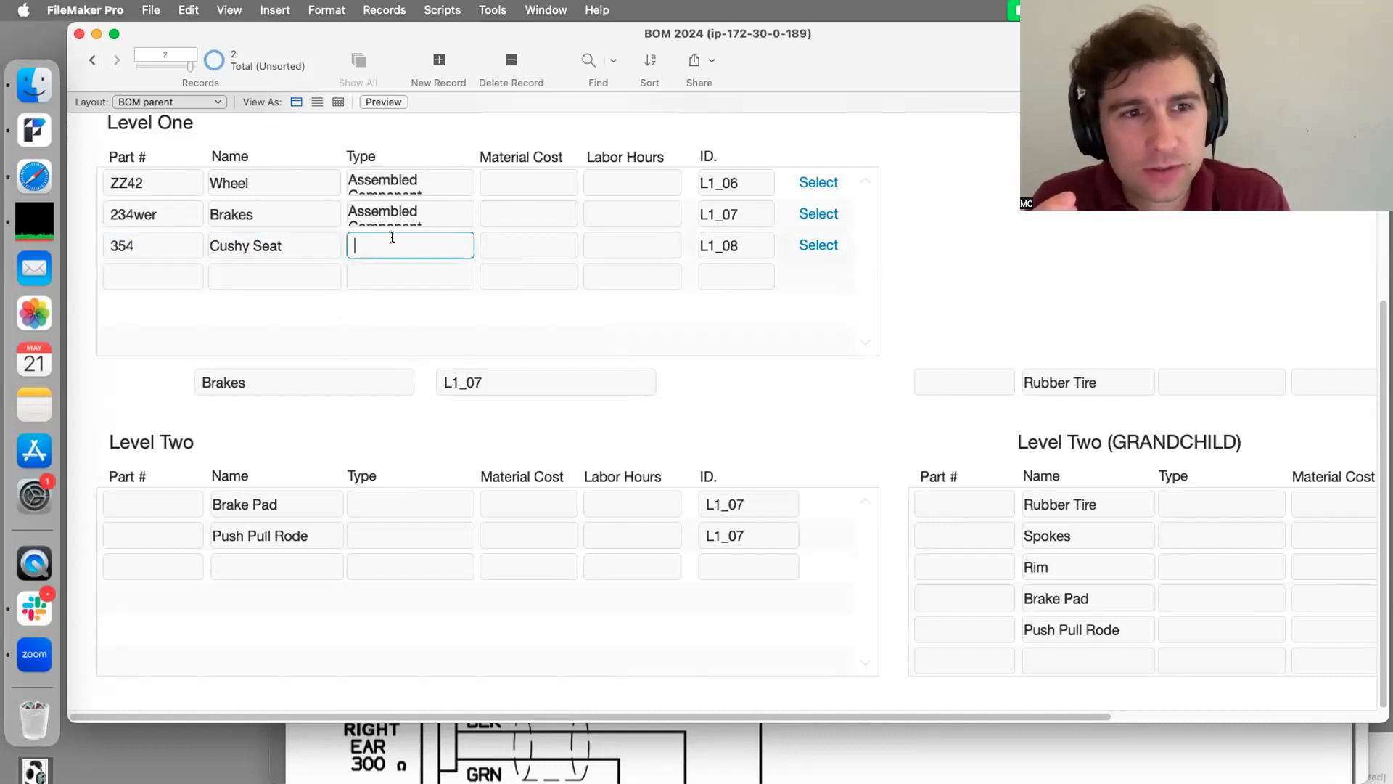
click(399, 242)
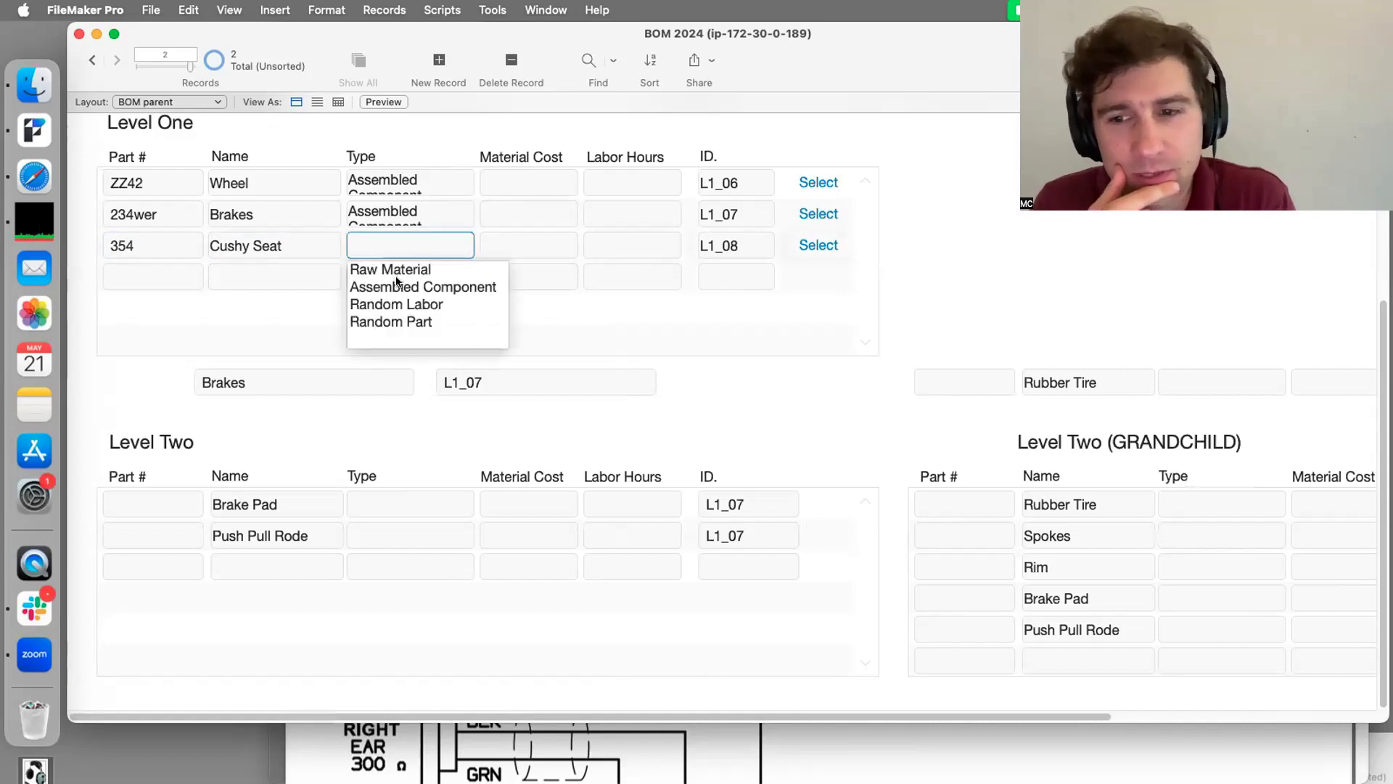
click(407, 288)
click(444, 315)
click(444, 316)
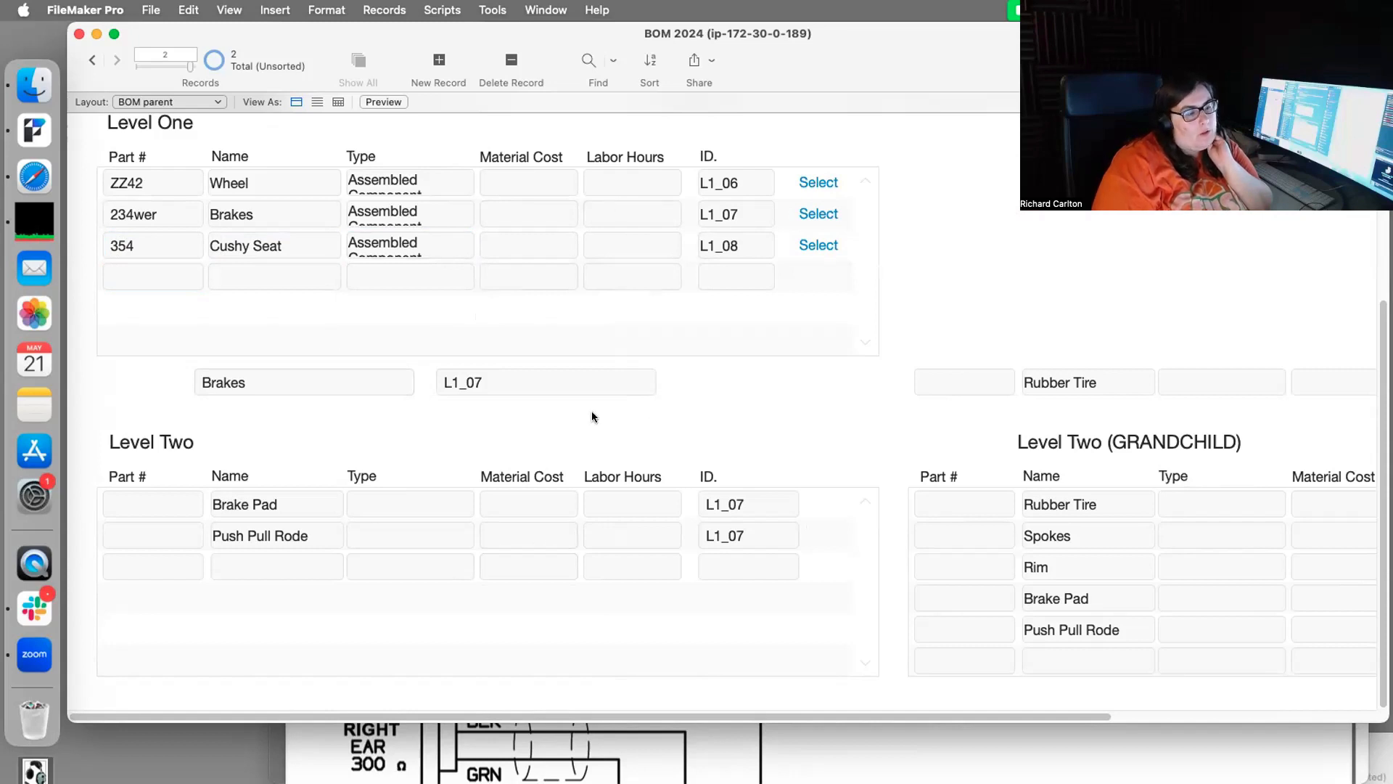
Step: Make Cushy Seat current and add a seat-padding Level Two part with Part # 435
click(813, 236)
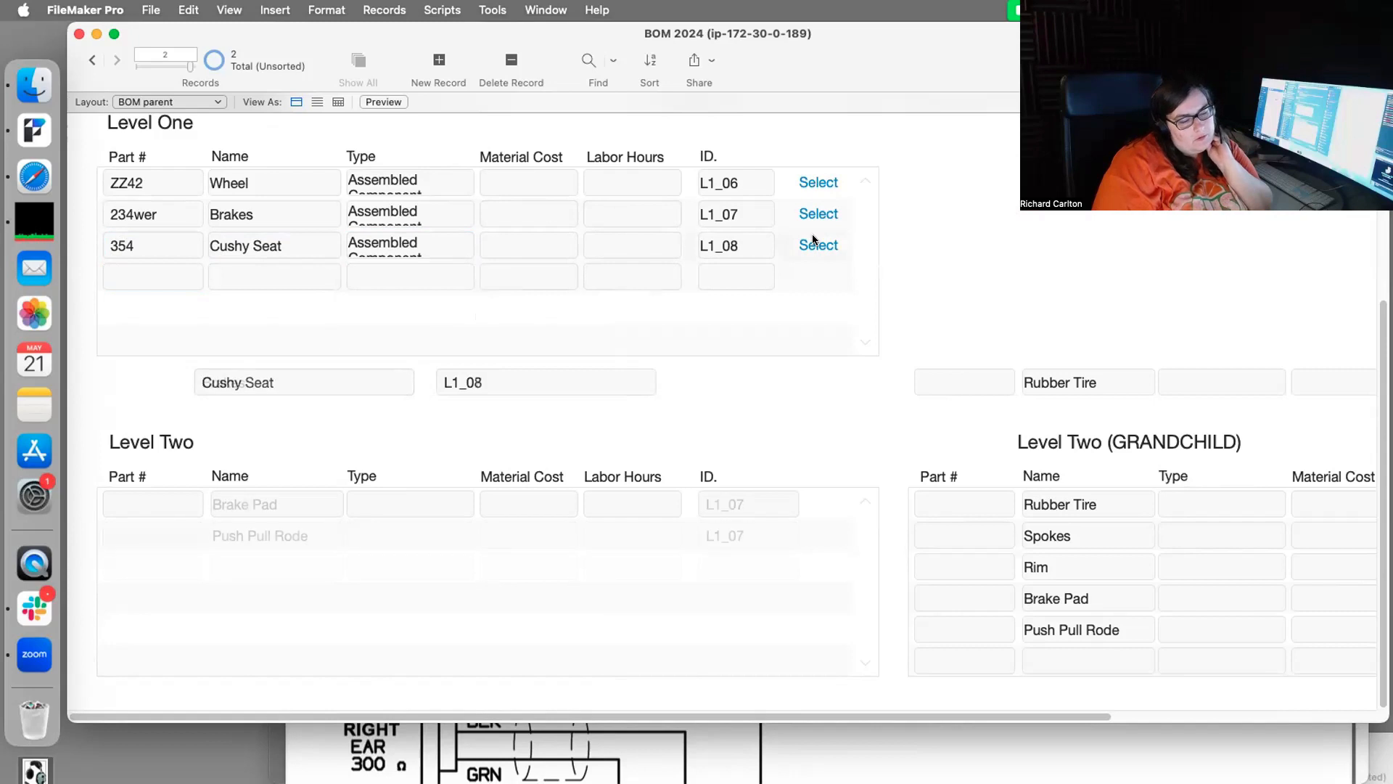
click(298, 492)
text(Padding for Calvin's Butt)
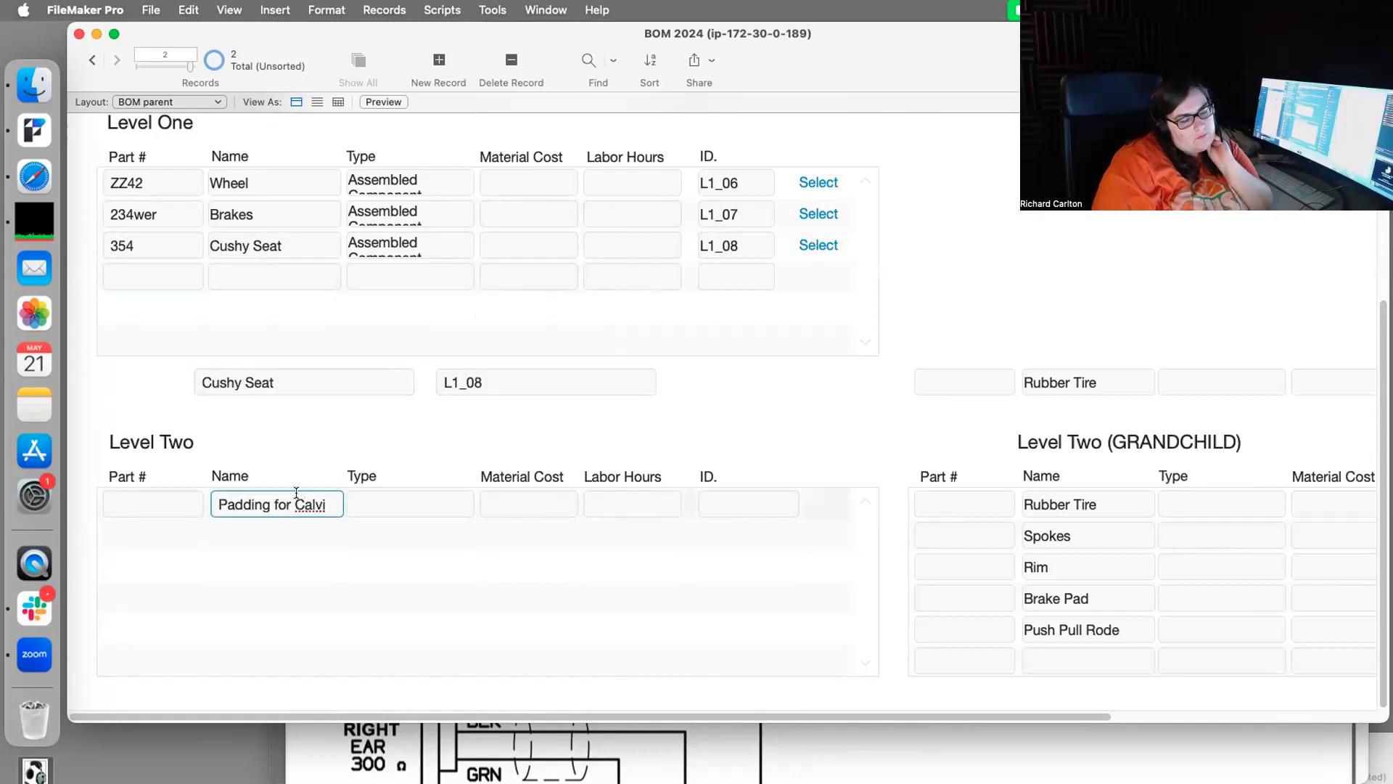
click(804, 417)
click(153, 503)
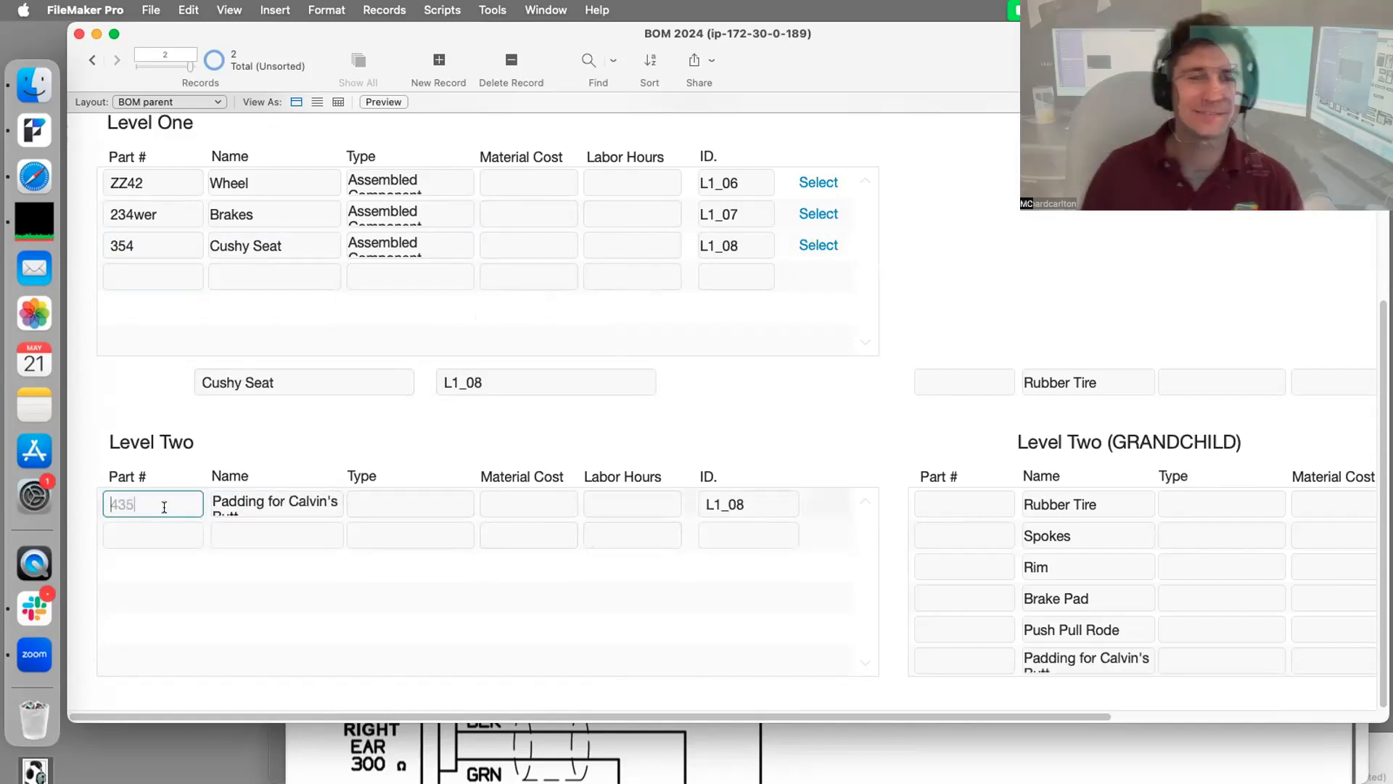
text(435)
click(965, 268)
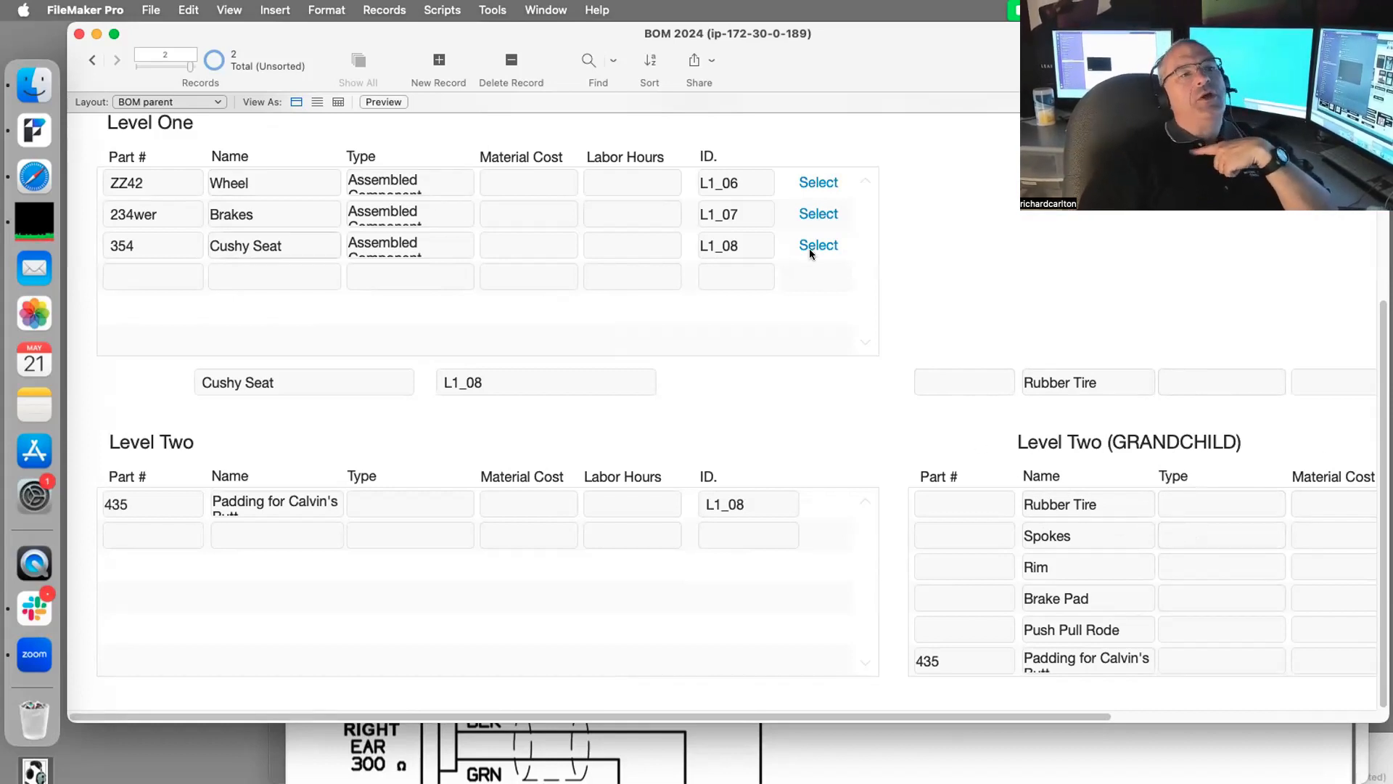
Step: Show the Brakes parts in Level Two and fill in labor hours for Brake Pad and Push Pull Rode
scroll(371, 312, up, 3)
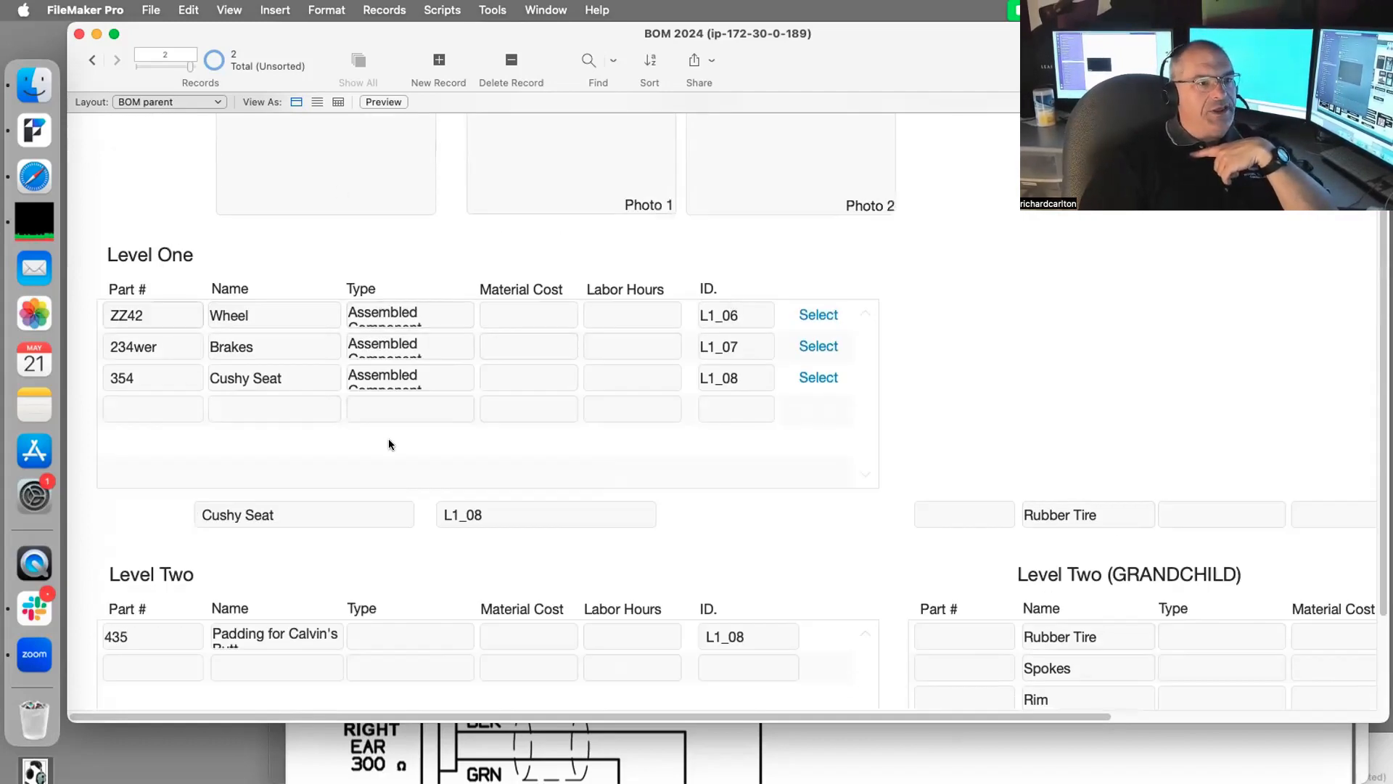
scroll(389, 440, up, 3)
click(828, 482)
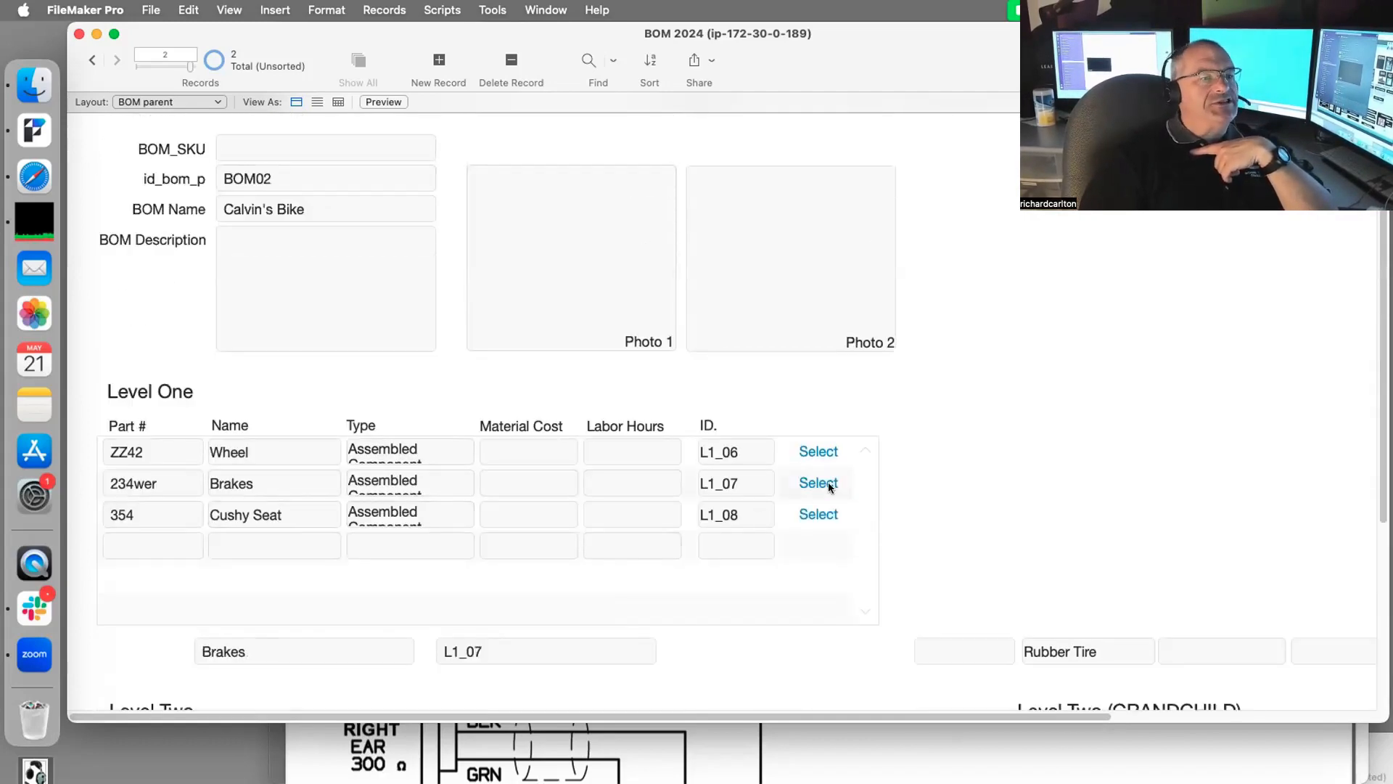
scroll(564, 629, down, 3)
scroll(659, 658, down, 2)
click(651, 564)
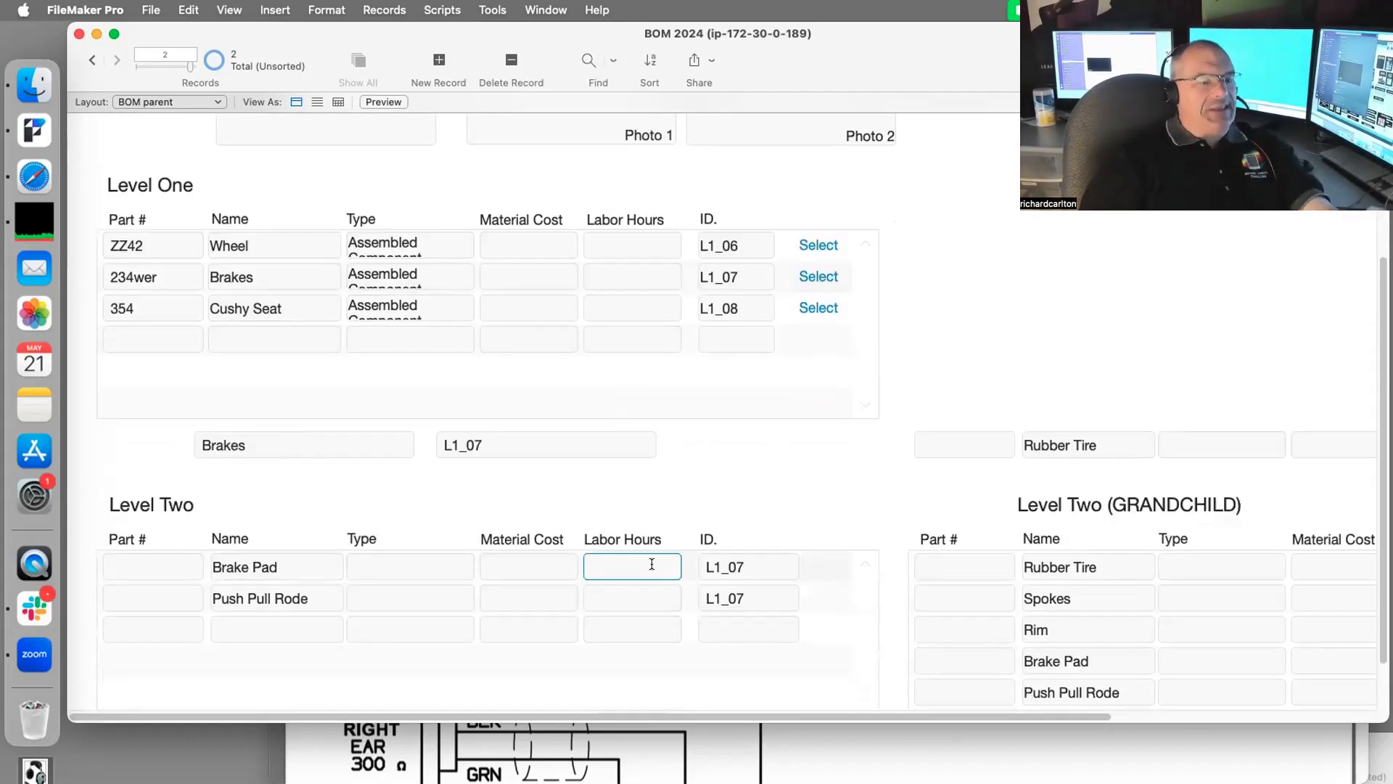
click(630, 591)
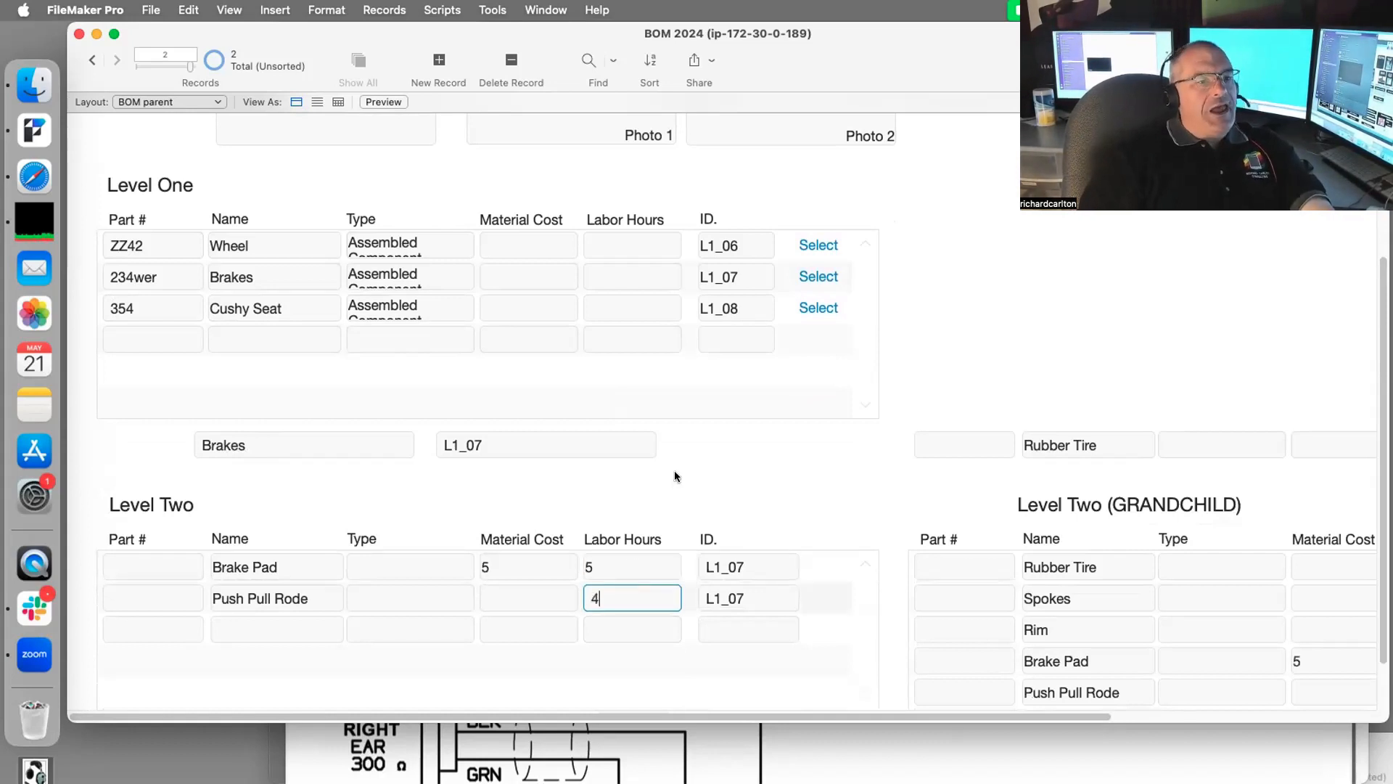
click(687, 582)
Step: Change Push Pull Rode's material cost to 55
scroll(629, 695, down, 1)
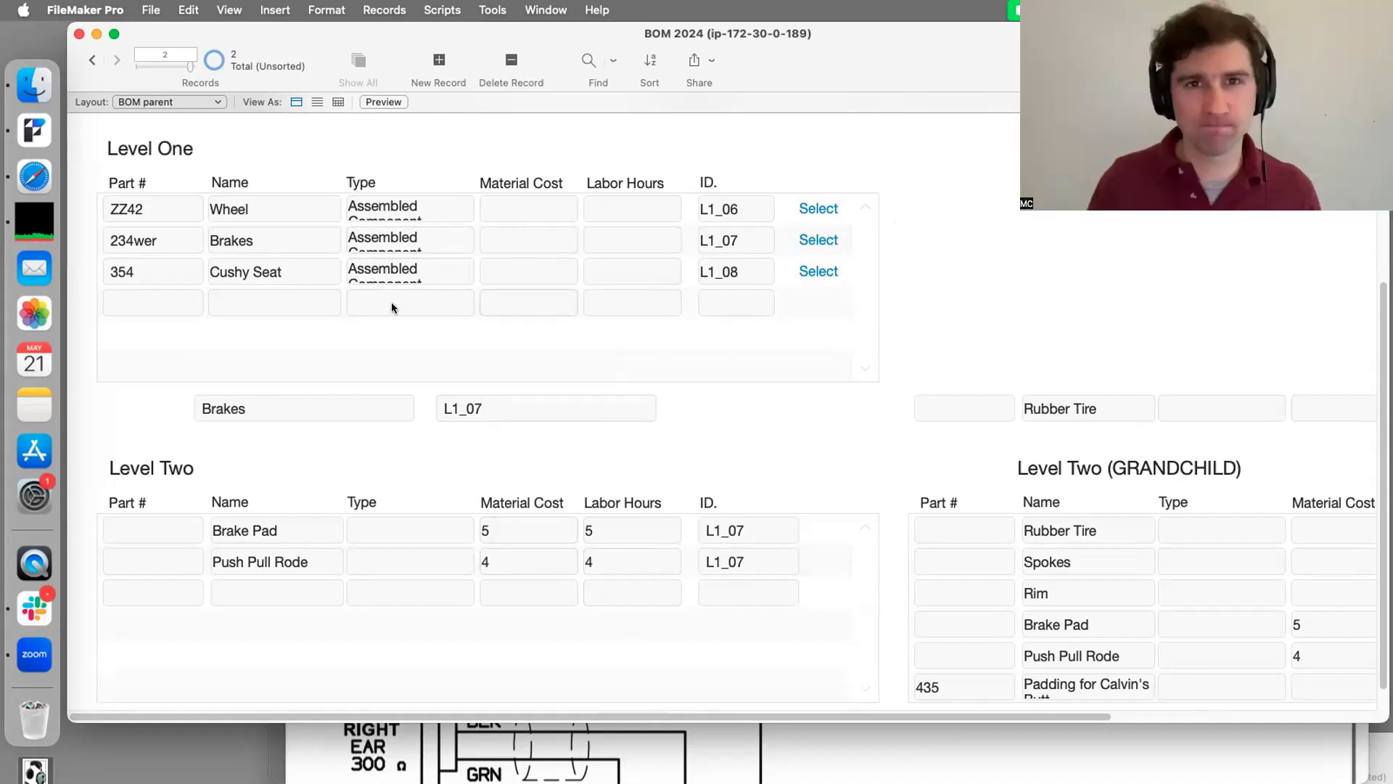
scroll(641, 581, down, 2)
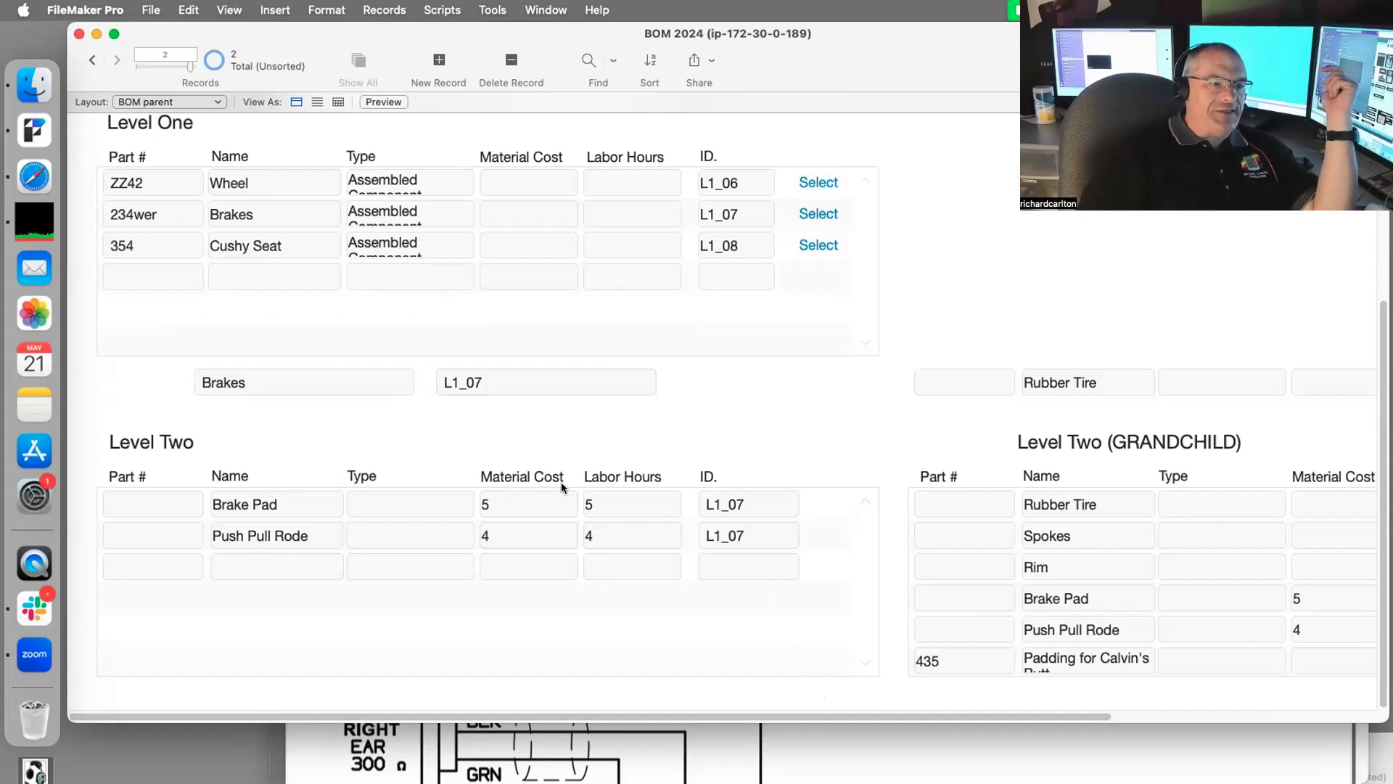
click(504, 522)
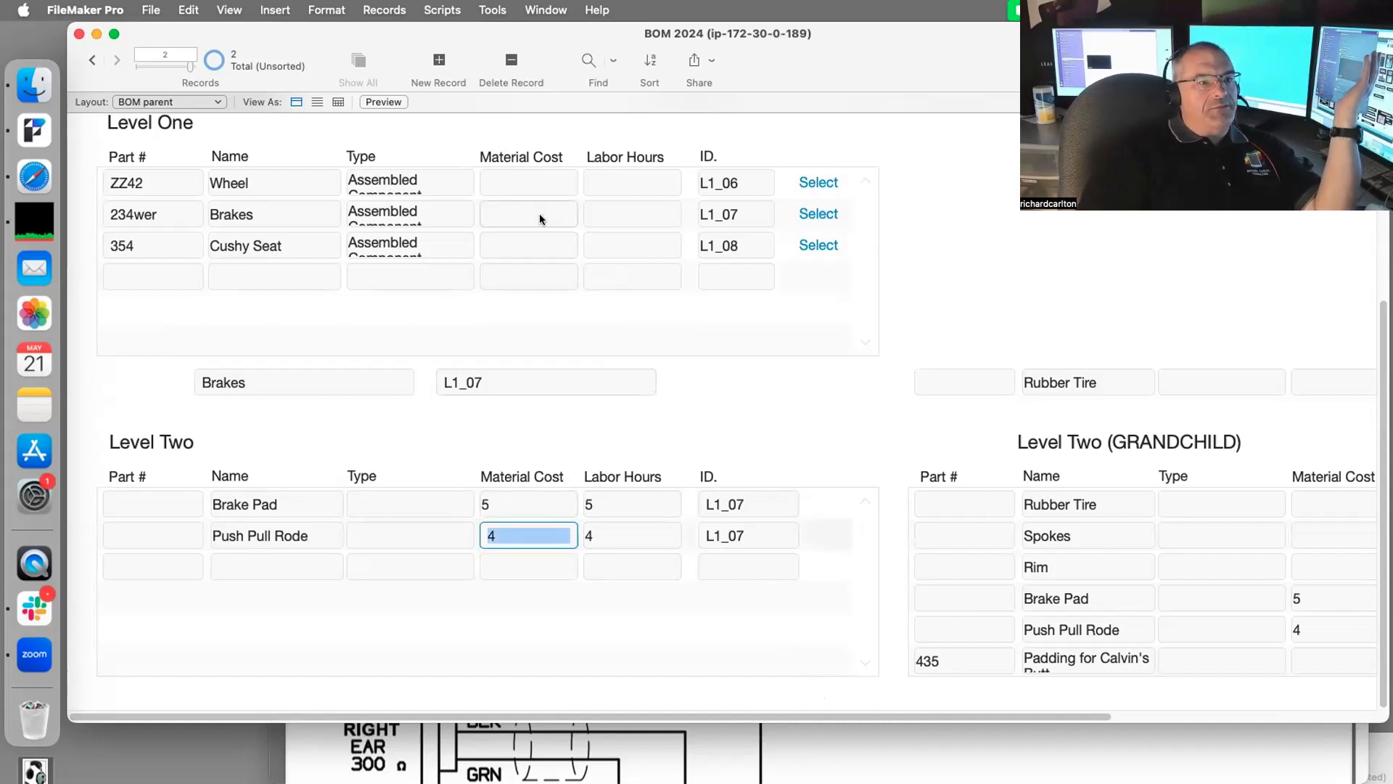
click(507, 531)
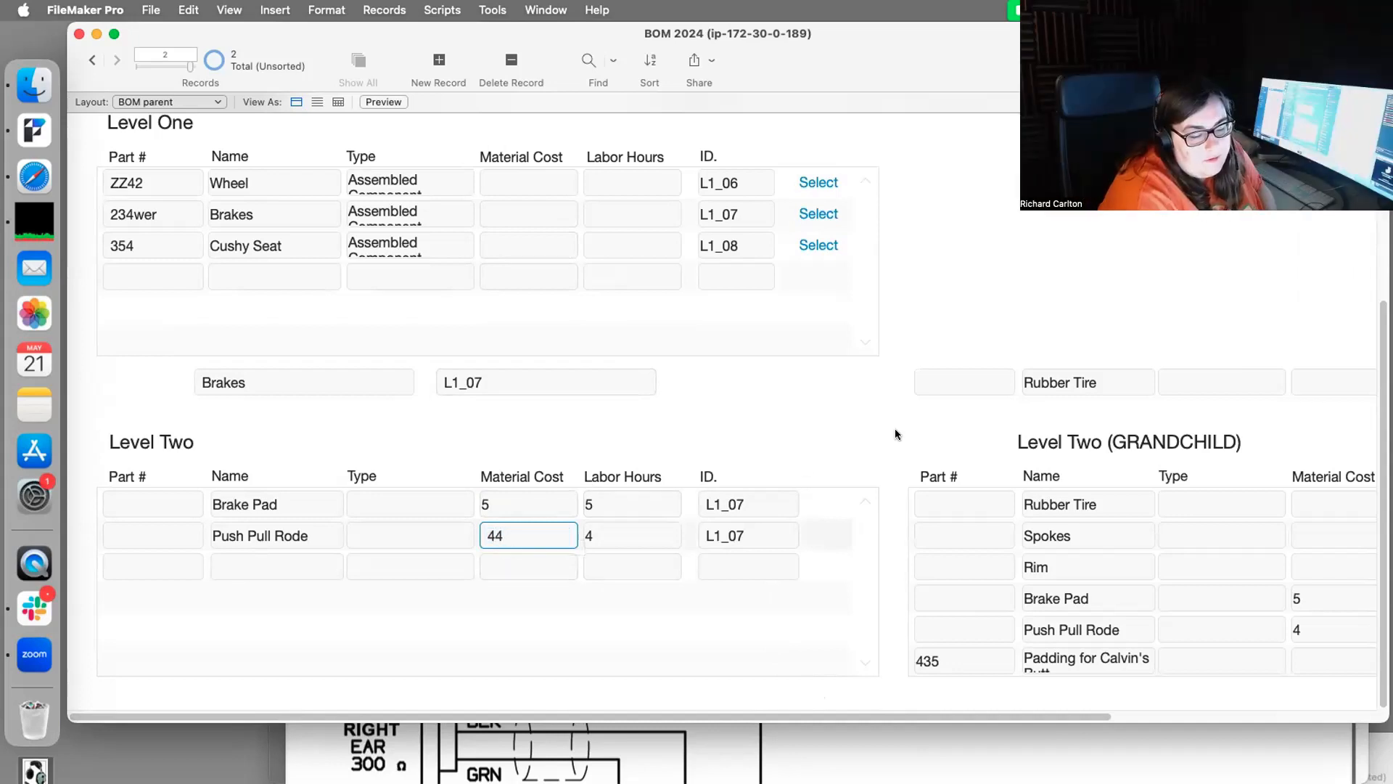
text(4)
key(BackSpace)
key(BackSpace)
text(55)
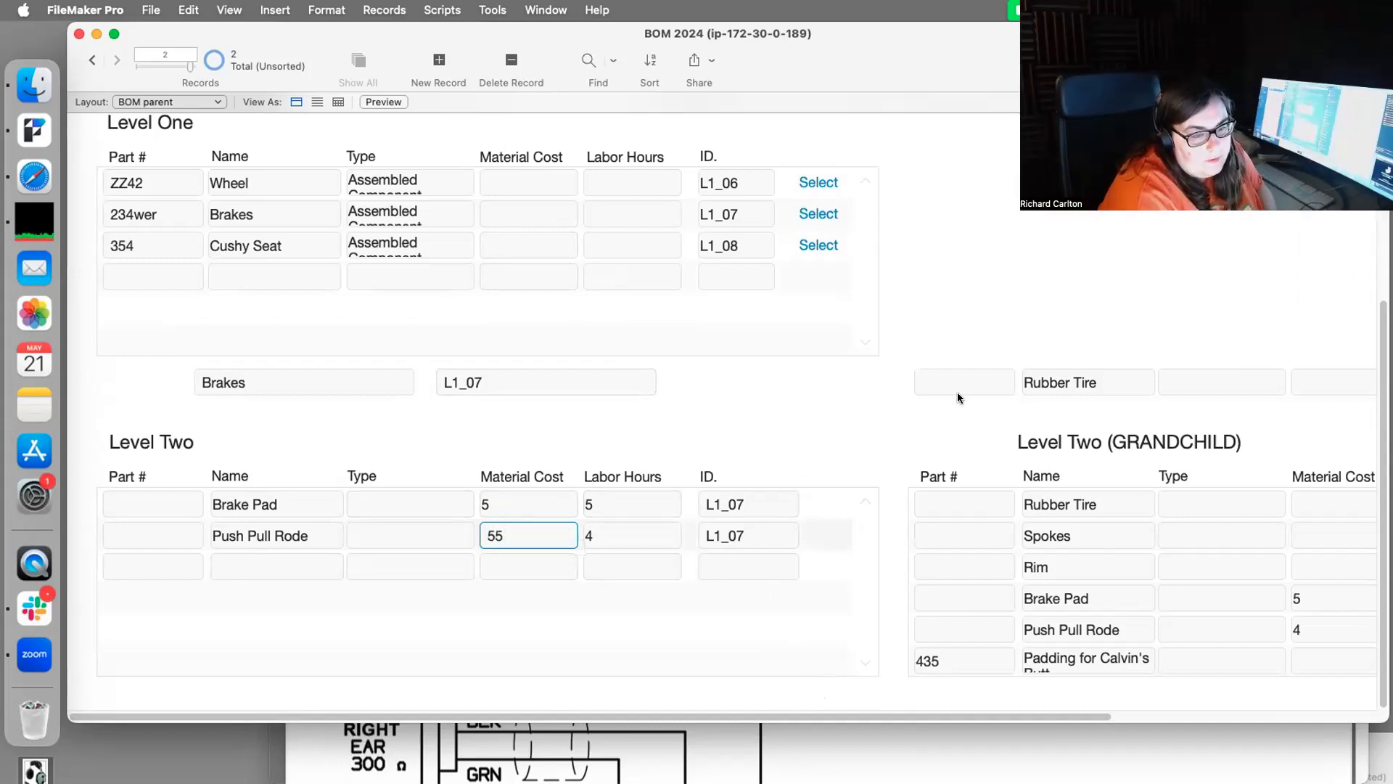
click(957, 397)
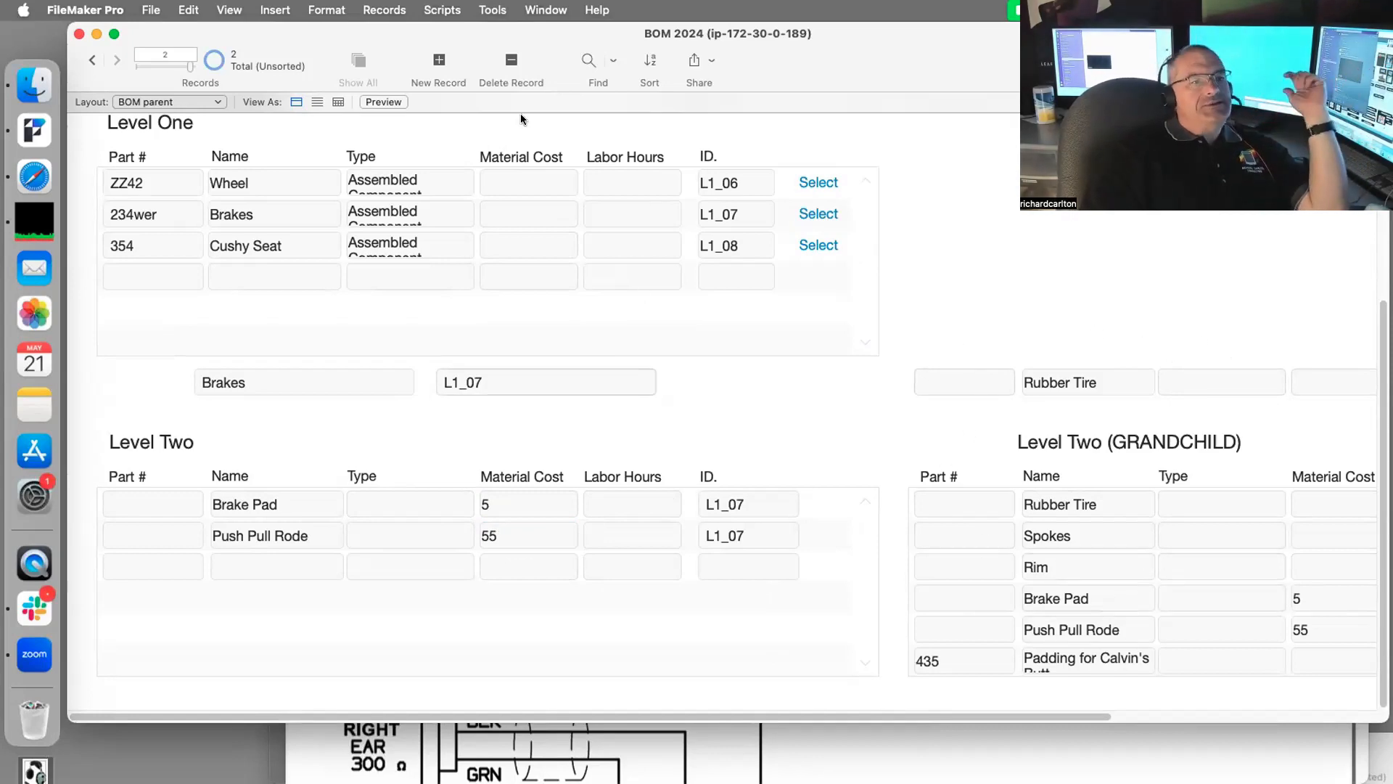
Step: Enter labor hours of 46 for Brake Pad and 4 for Push Pull Rode
scroll(366, 231, up, 5)
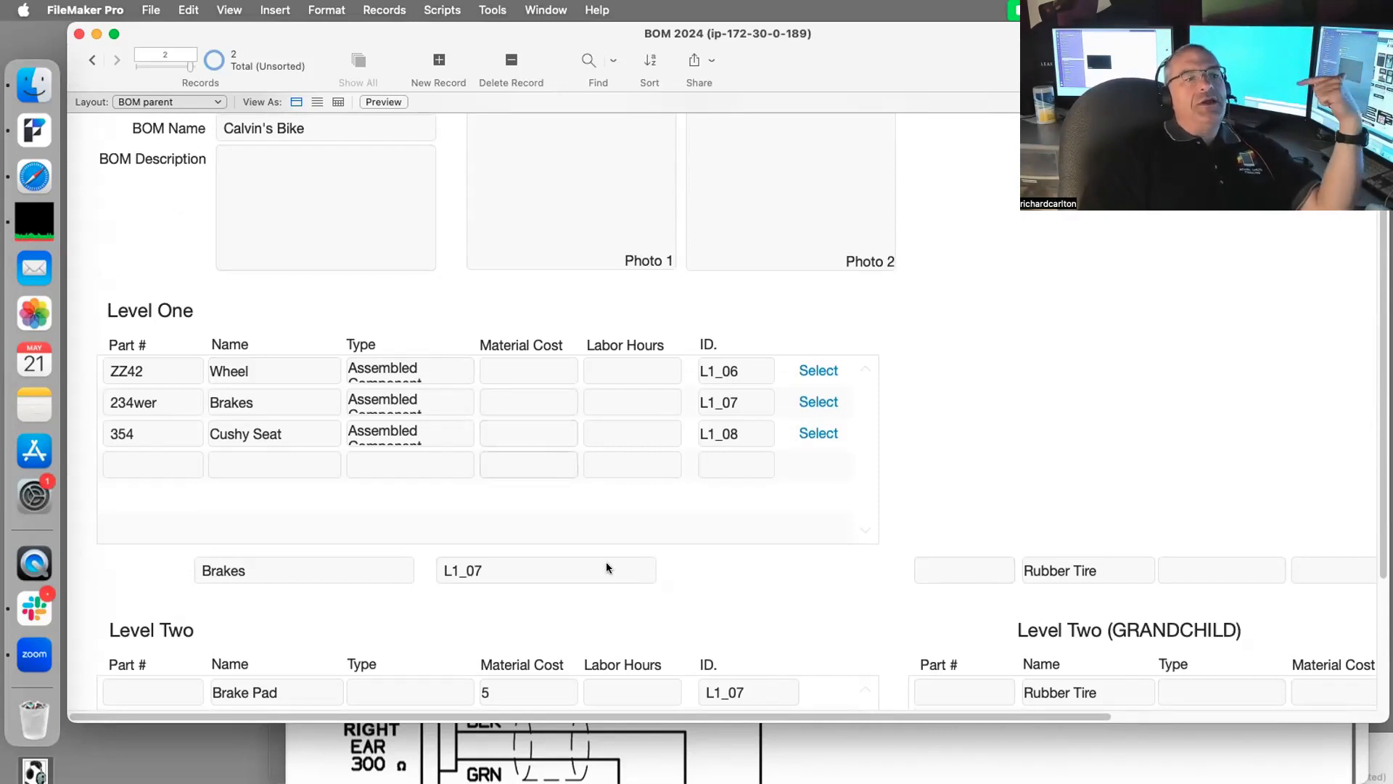
scroll(633, 587, down, 1)
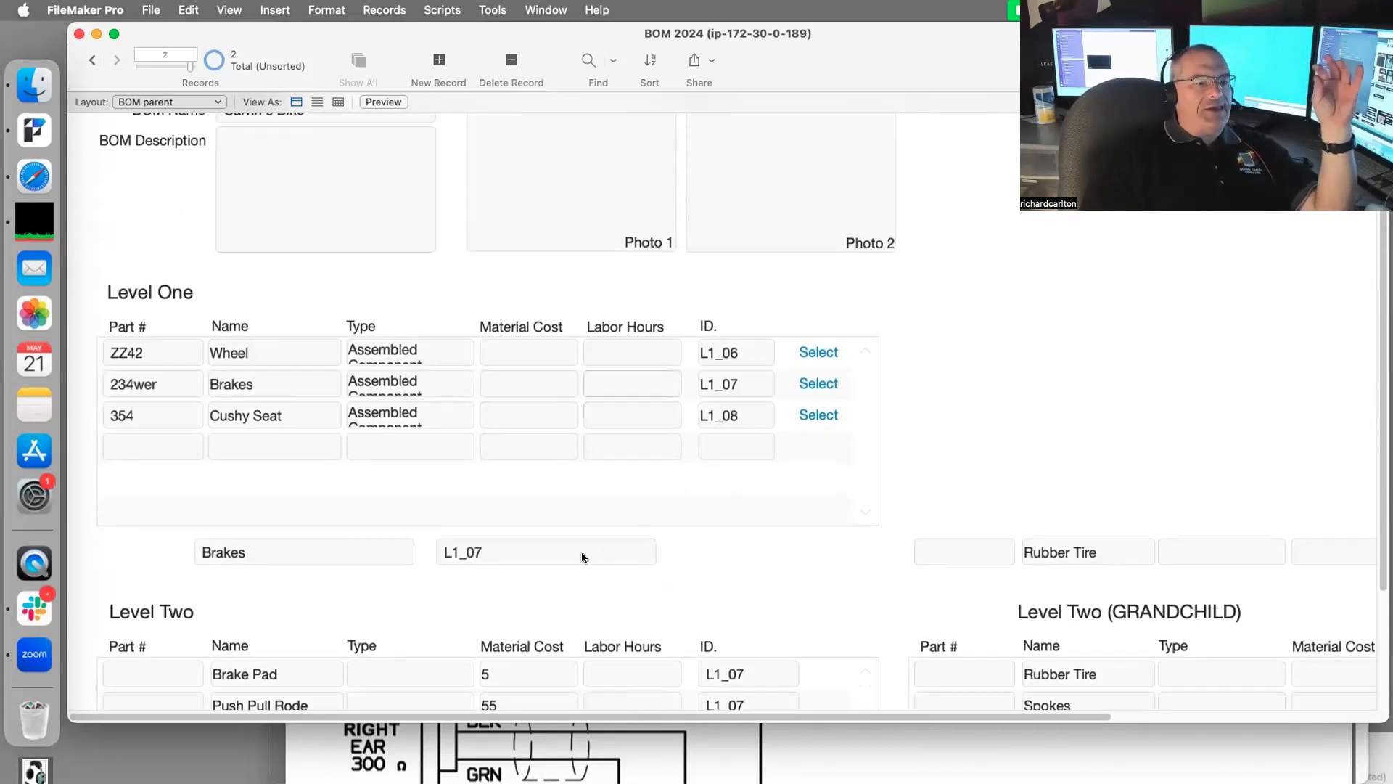
scroll(508, 581, down, 2)
click(657, 614)
text(4)
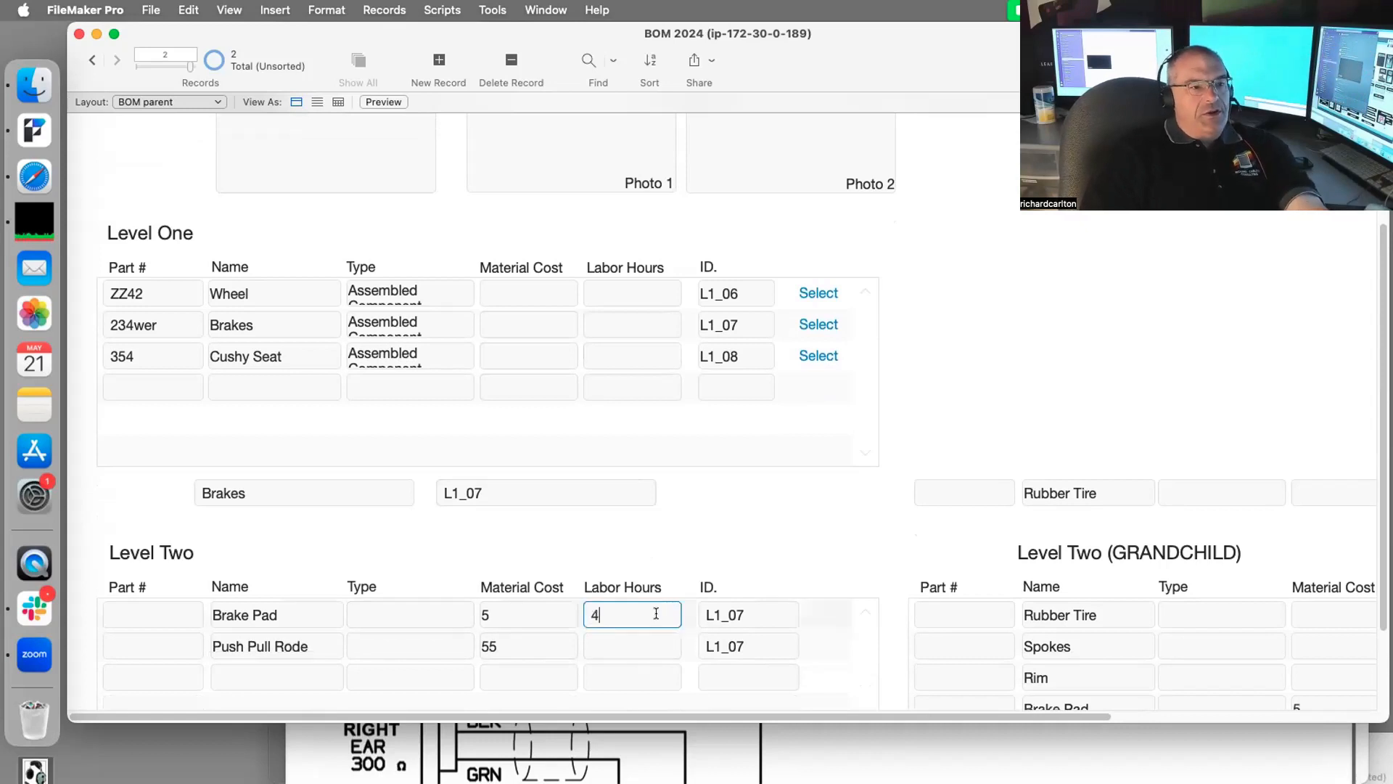
text(6)
click(629, 642)
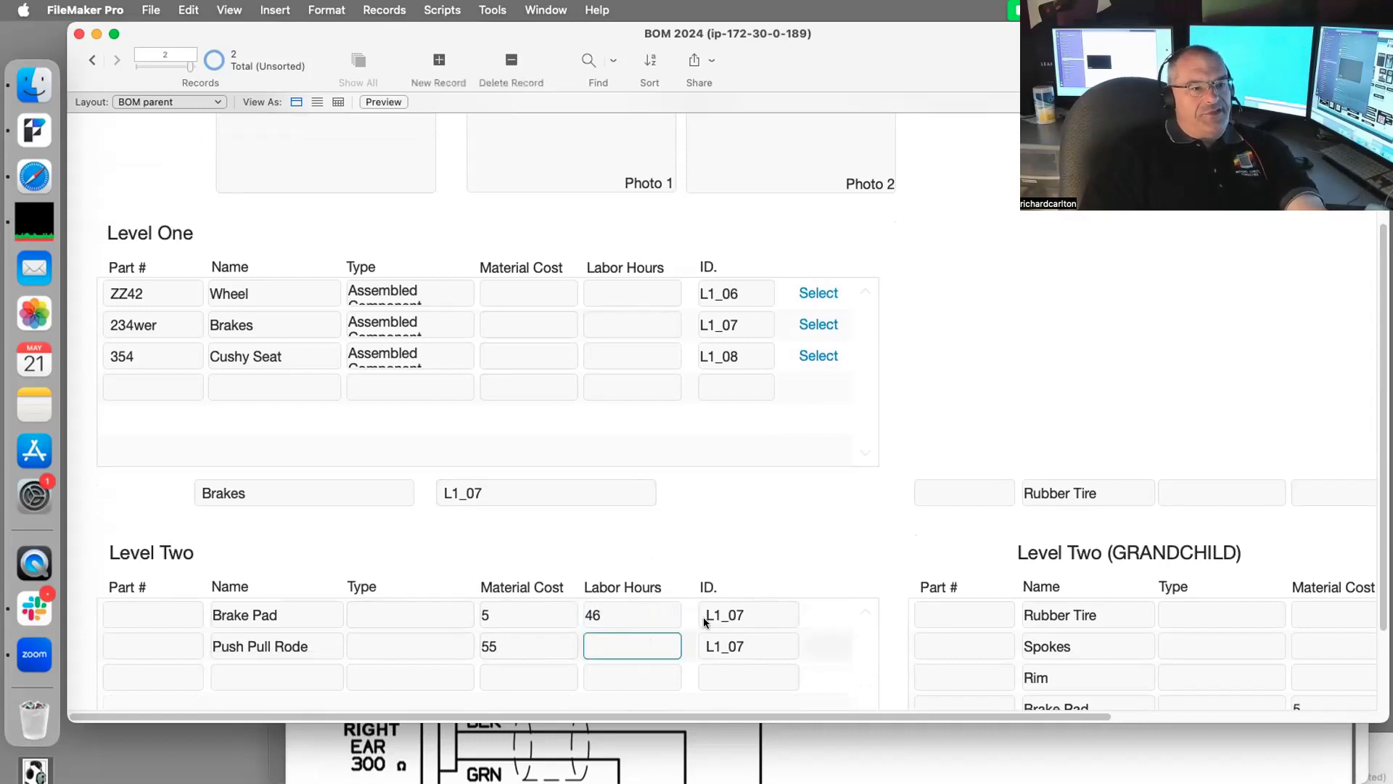
text(4)
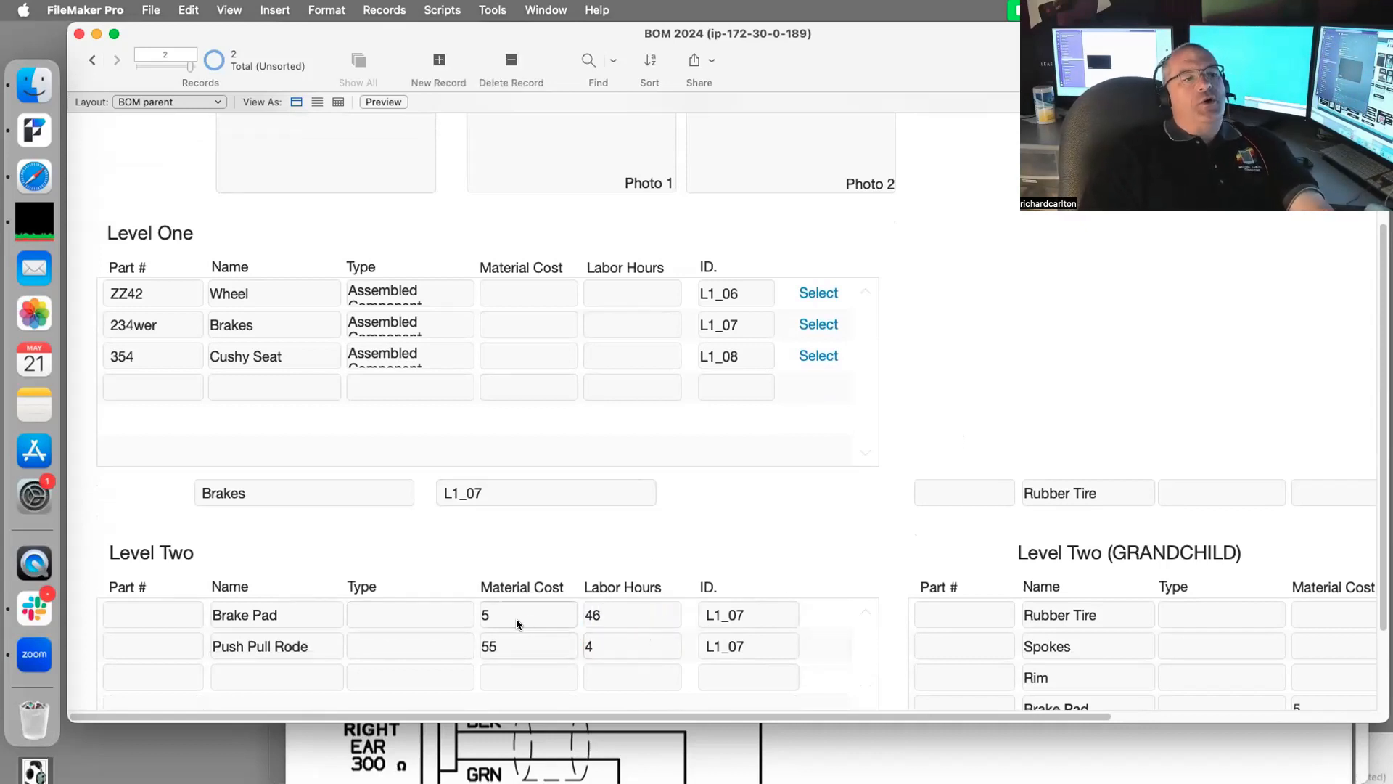
double_click(512, 610)
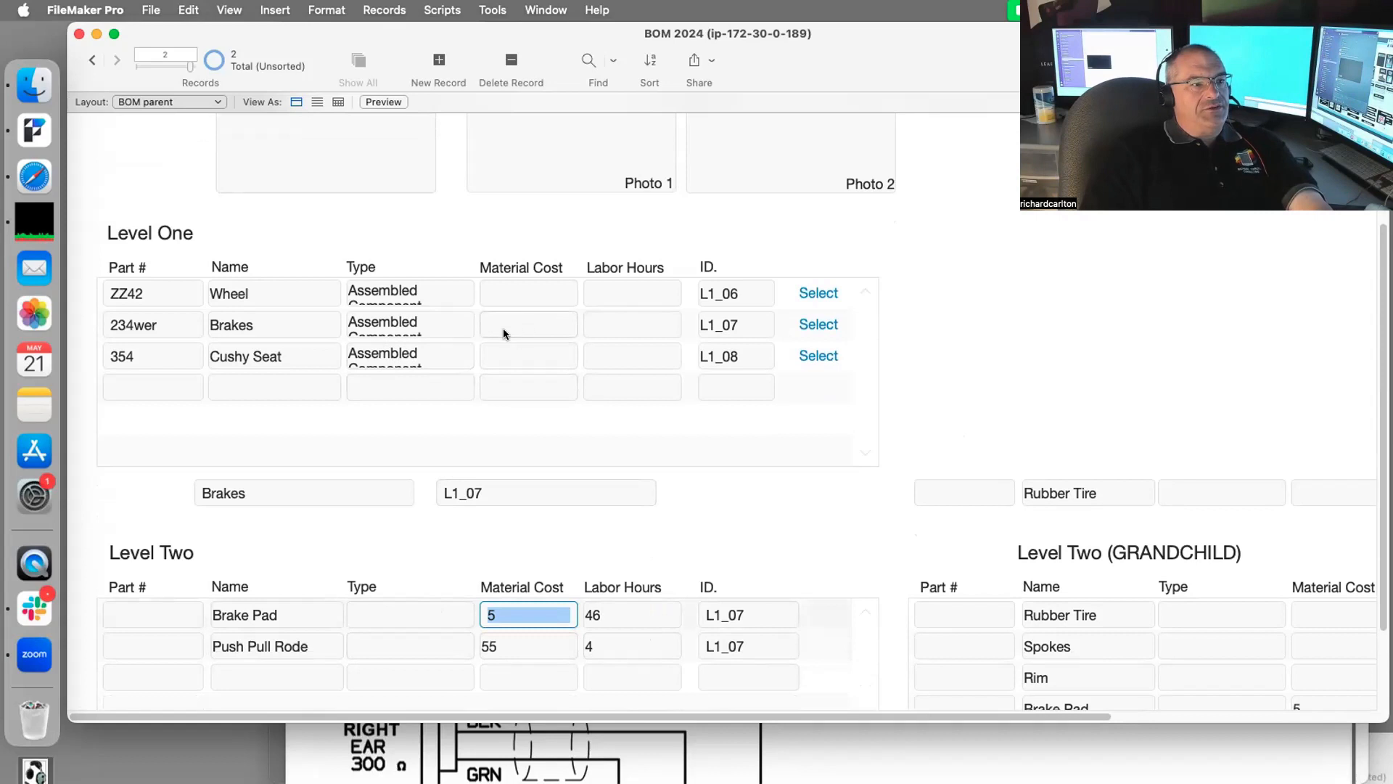
Step: Set the Level One Brakes row to material cost 60 and labor hours 50, then open Manage Database
click(523, 319)
text(60)
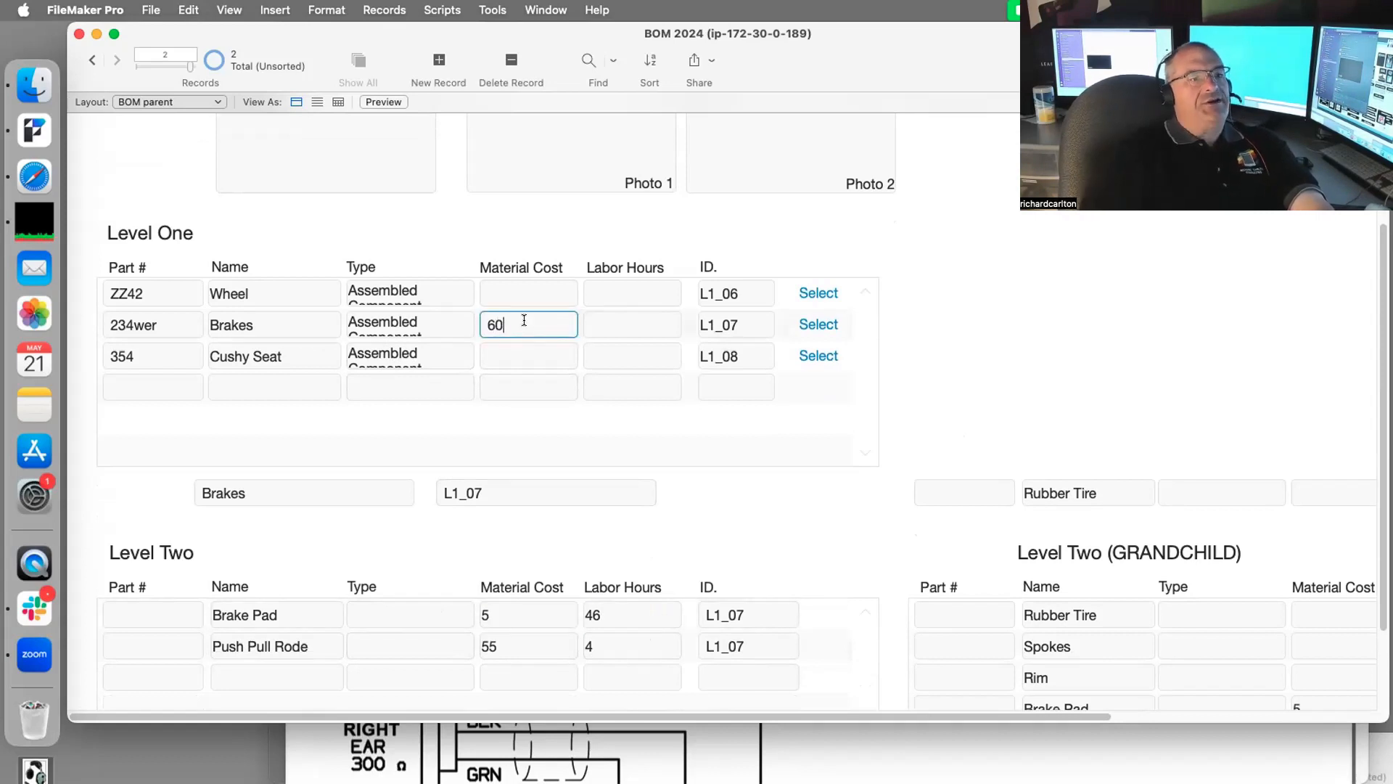
click(1084, 293)
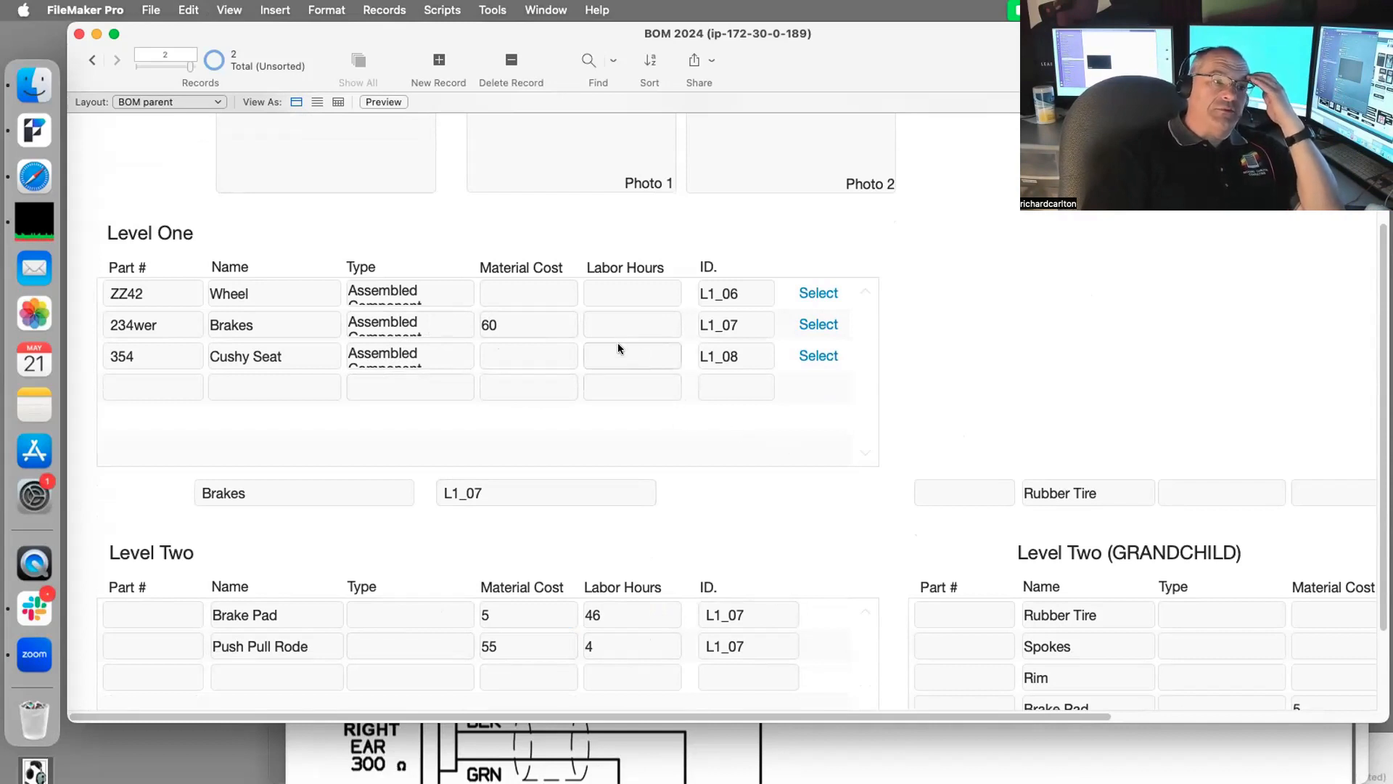
click(621, 322)
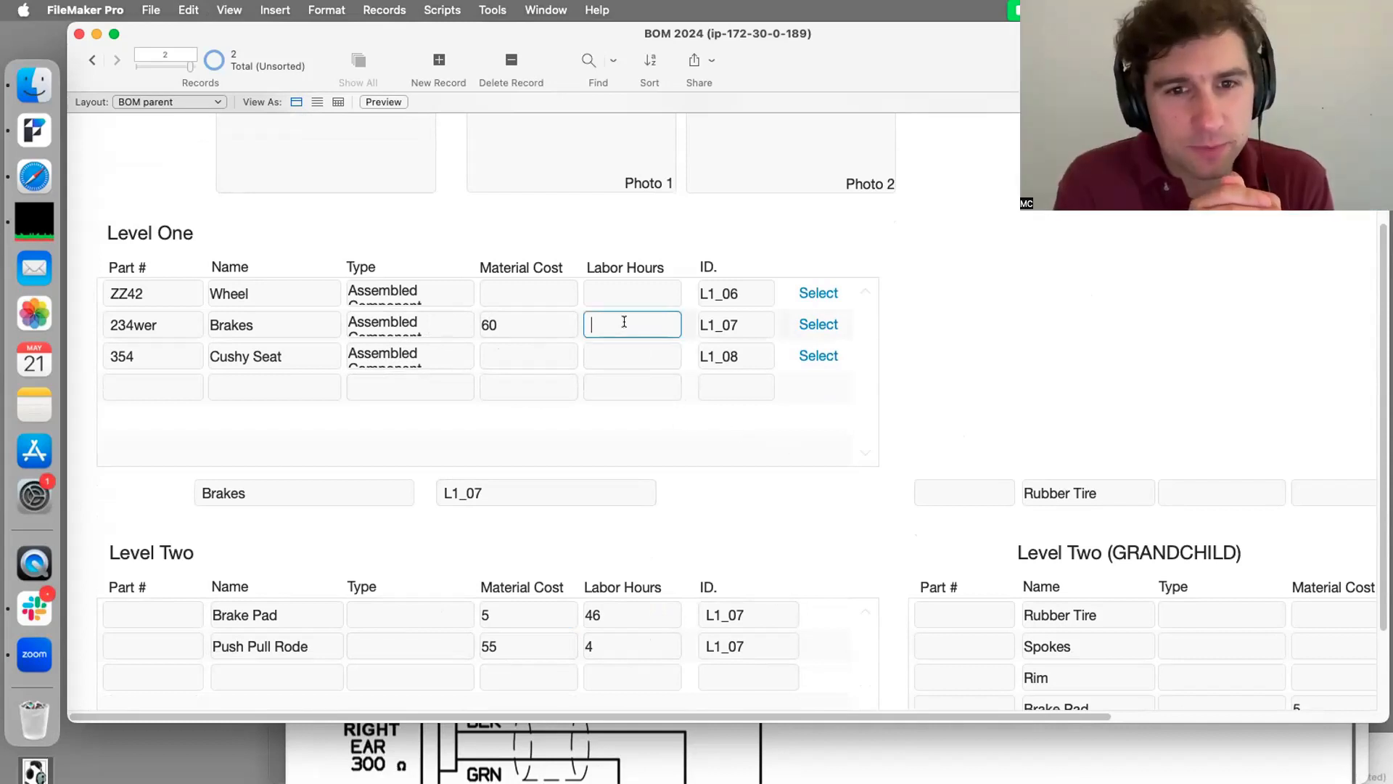
text(50)
click(1022, 302)
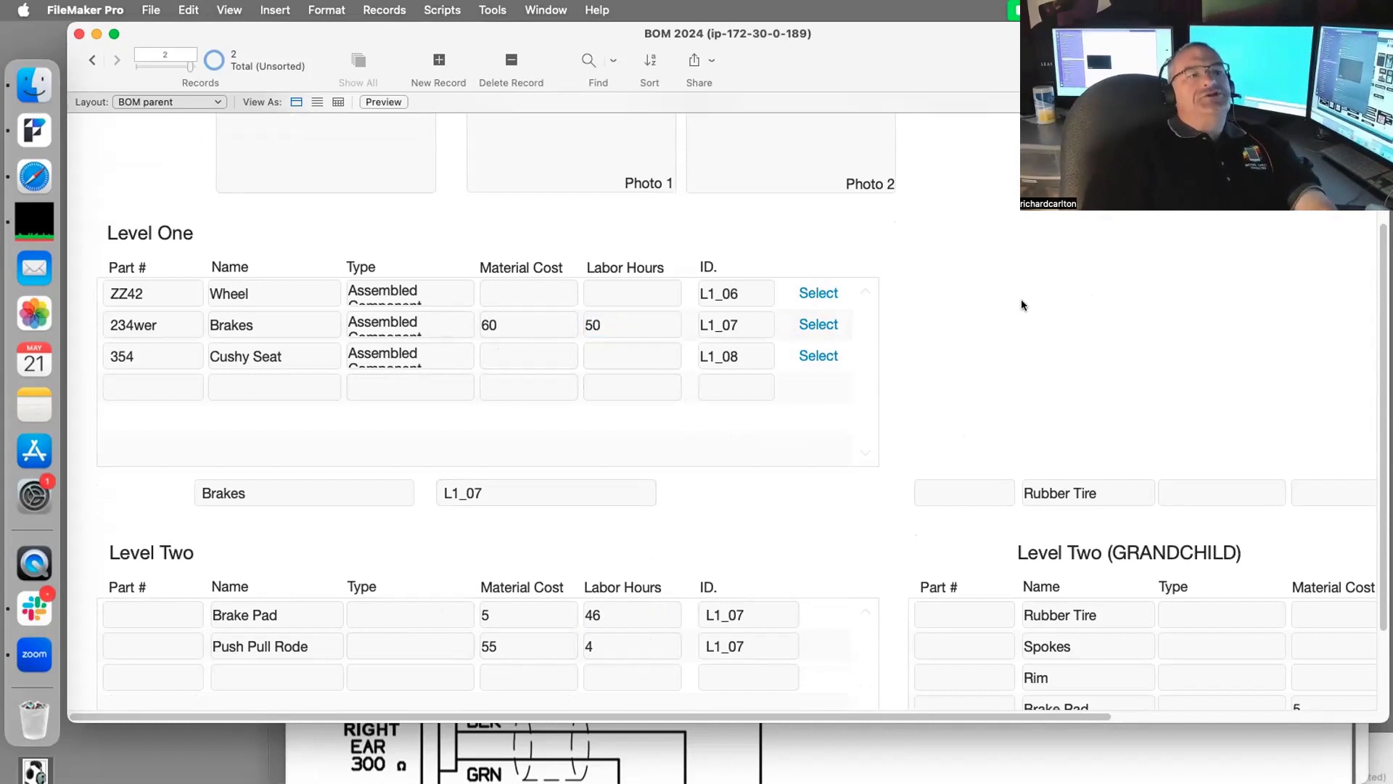
key(super+shift+d)
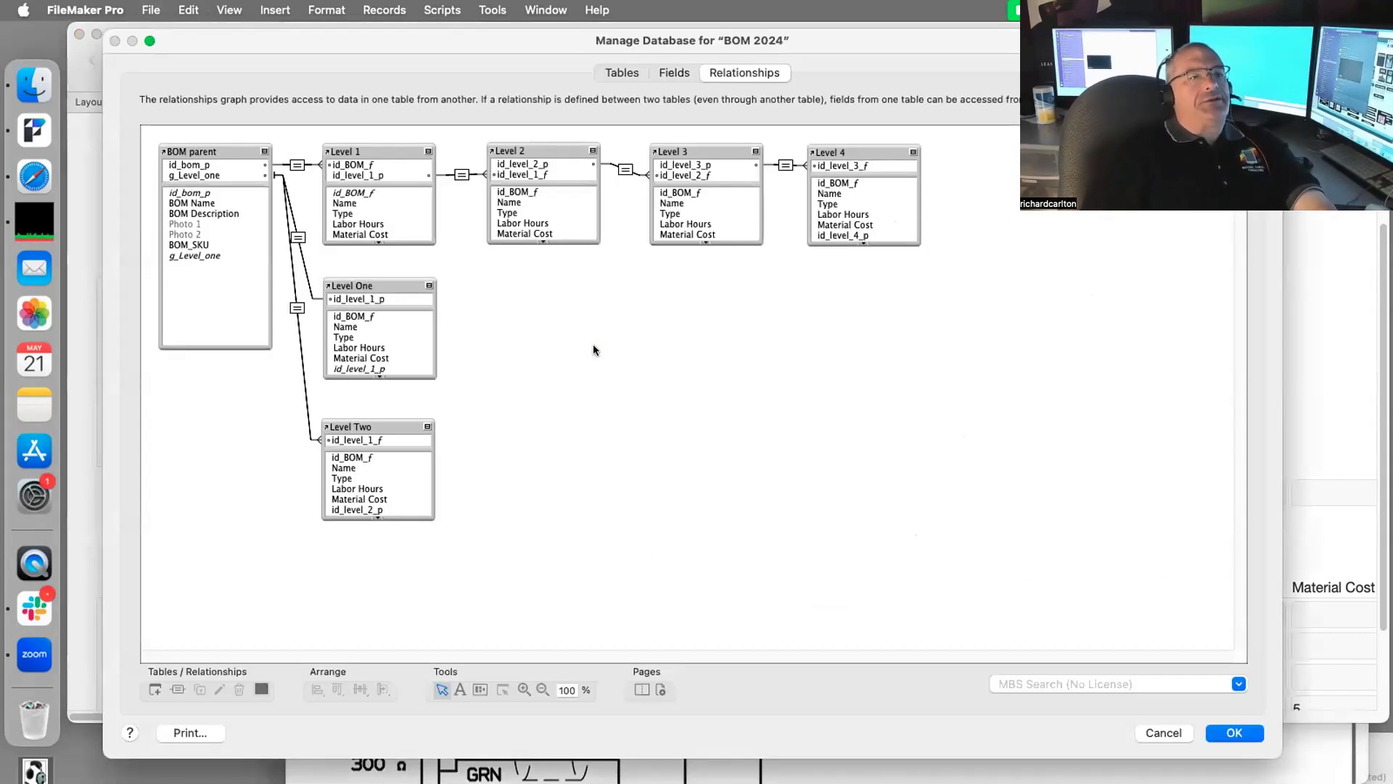
Step: Change the Level 1 table's Labor Hours field type to Calculation and confirm the warning
click(674, 72)
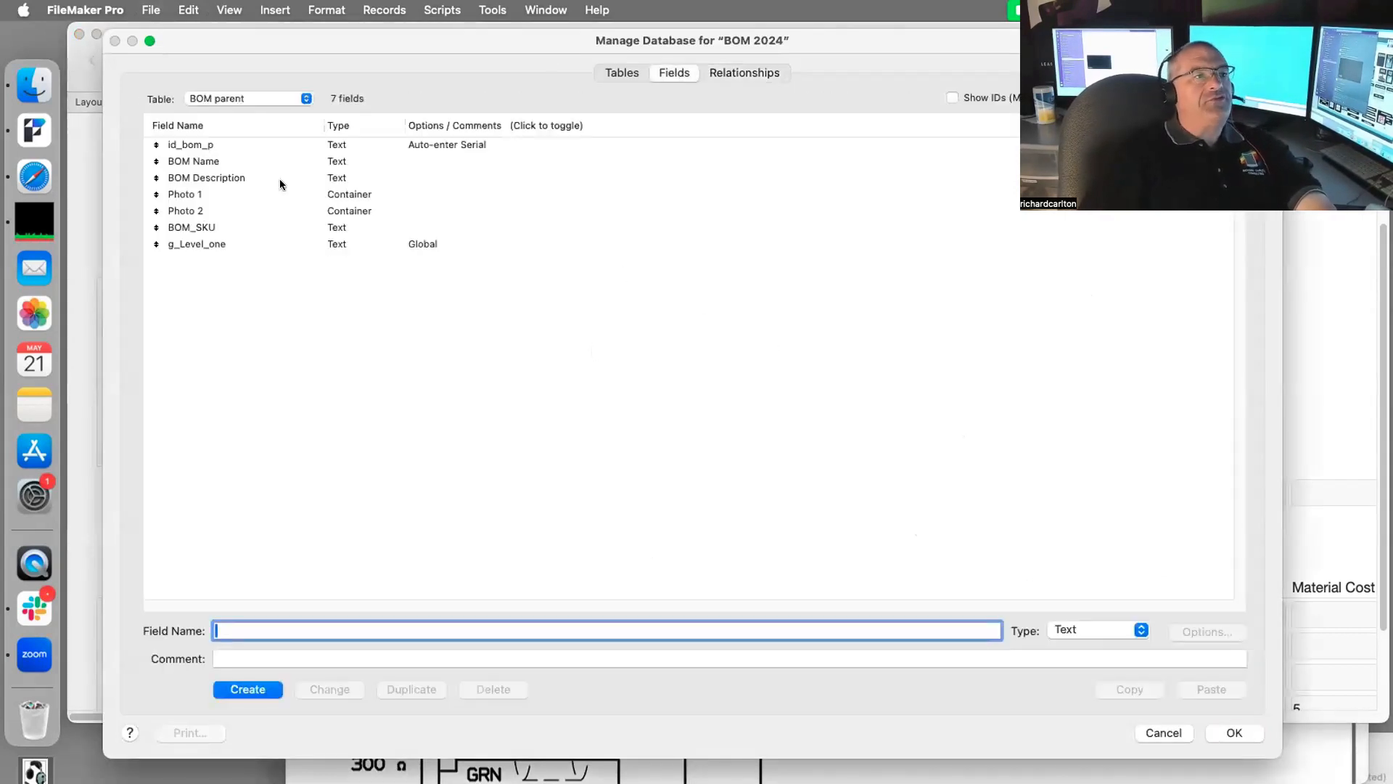
click(273, 95)
click(272, 109)
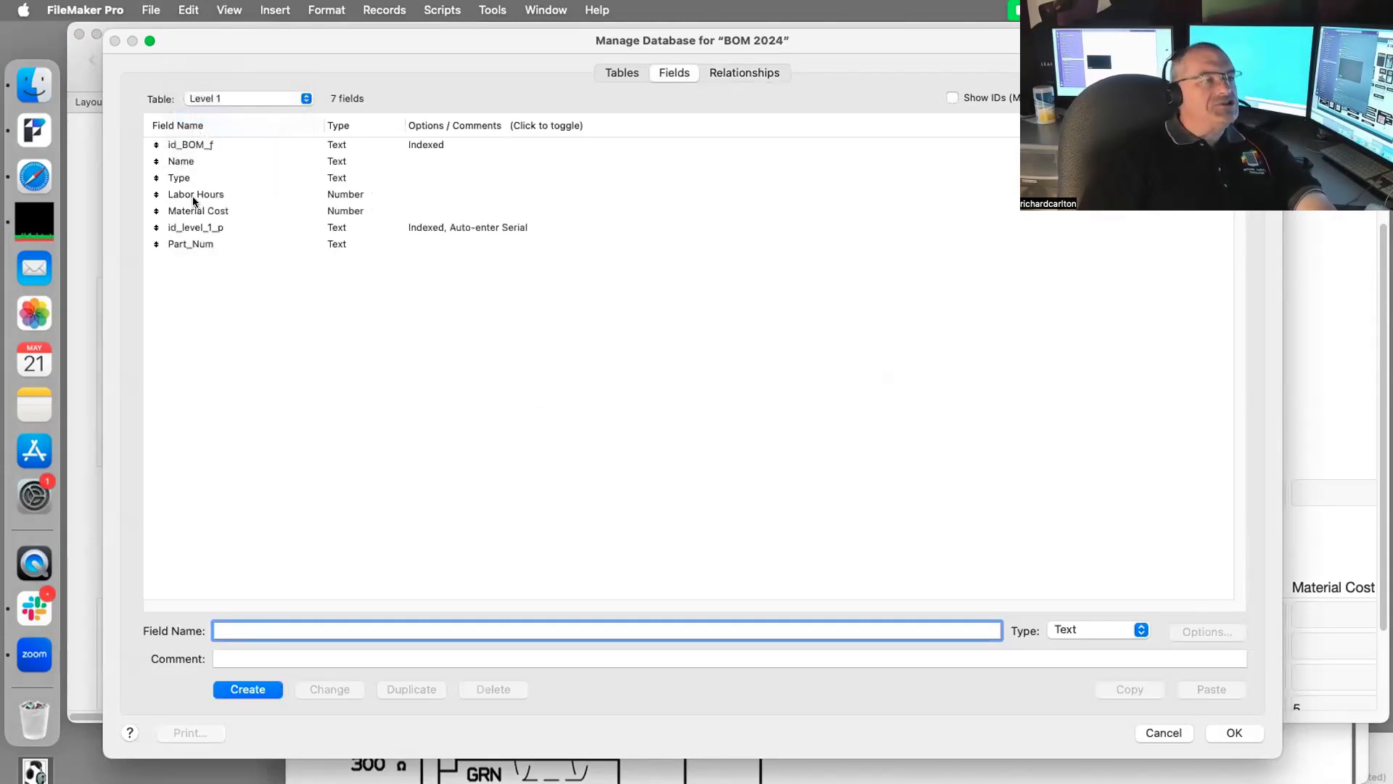
click(197, 194)
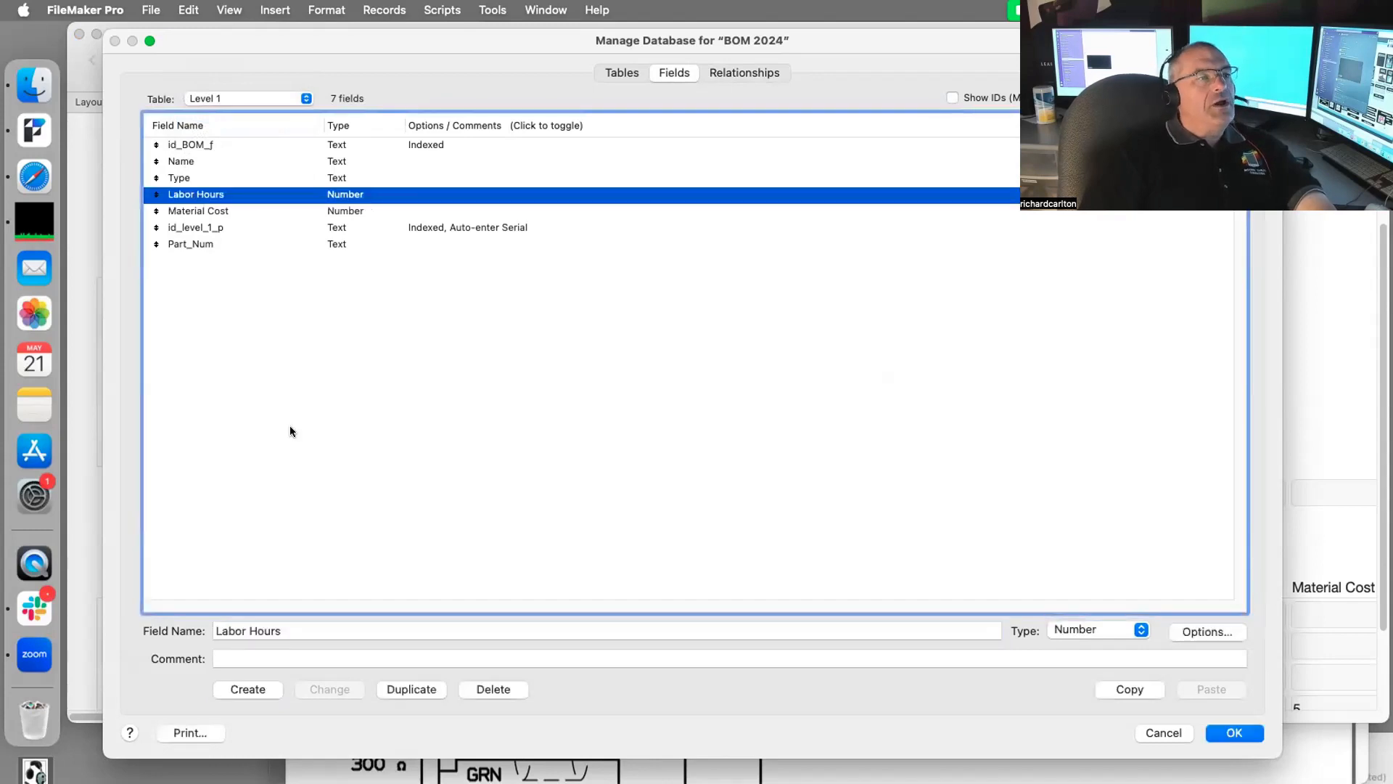
click(1091, 629)
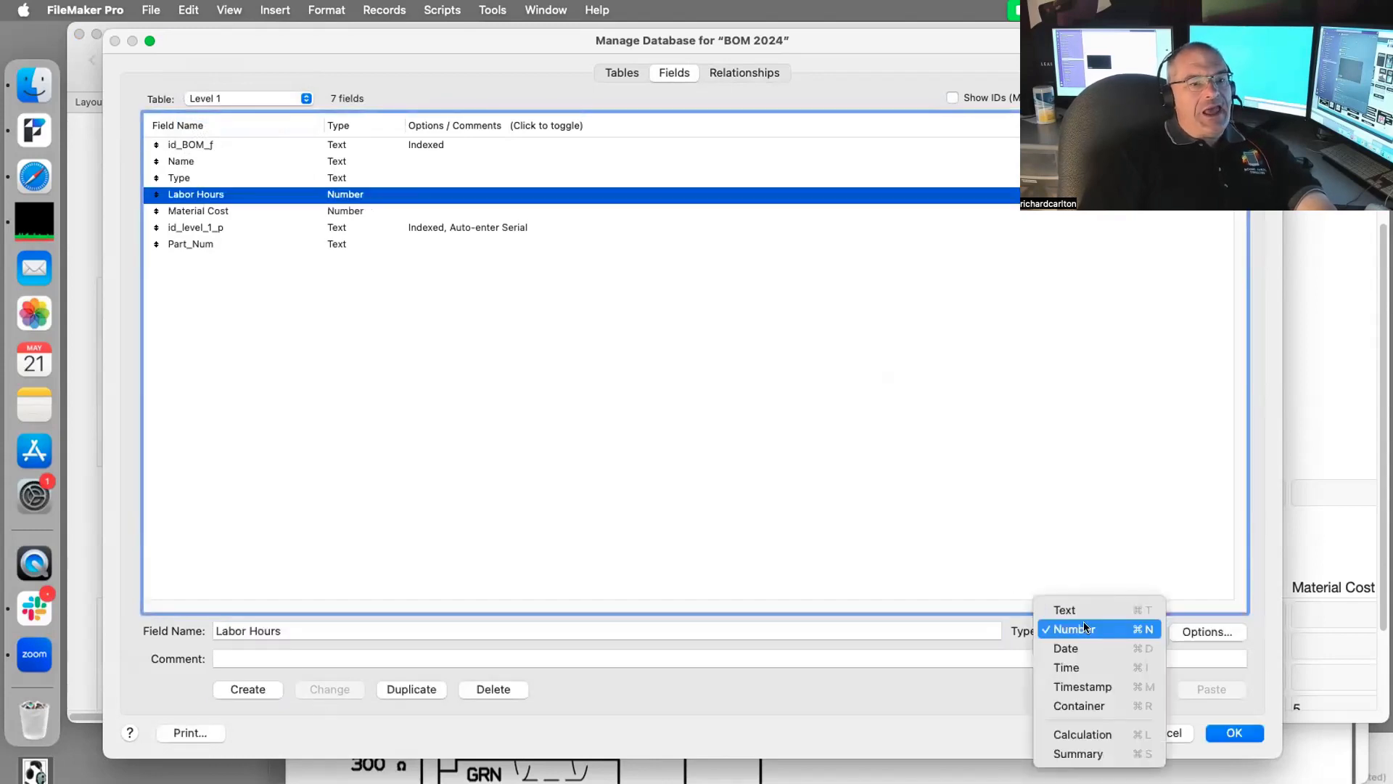
click(1083, 726)
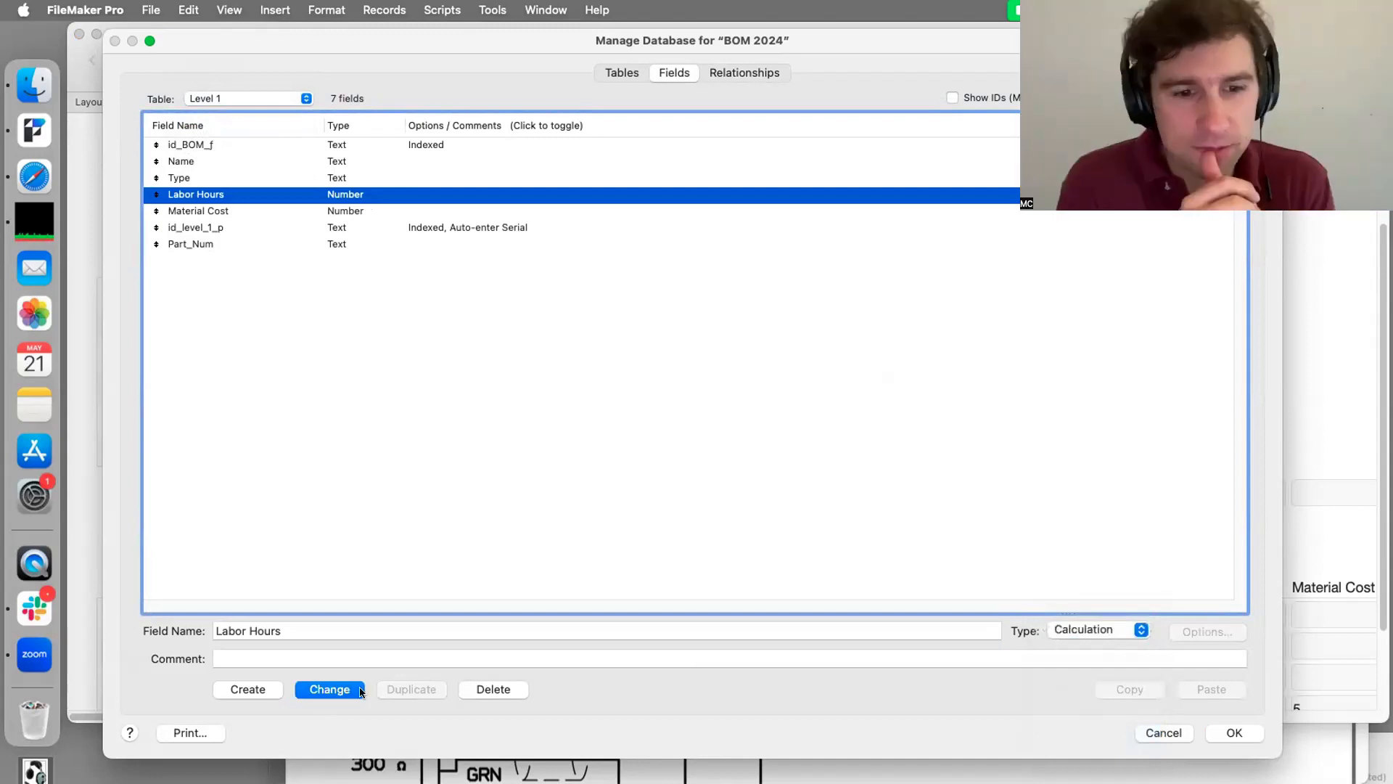
click(340, 690)
click(222, 272)
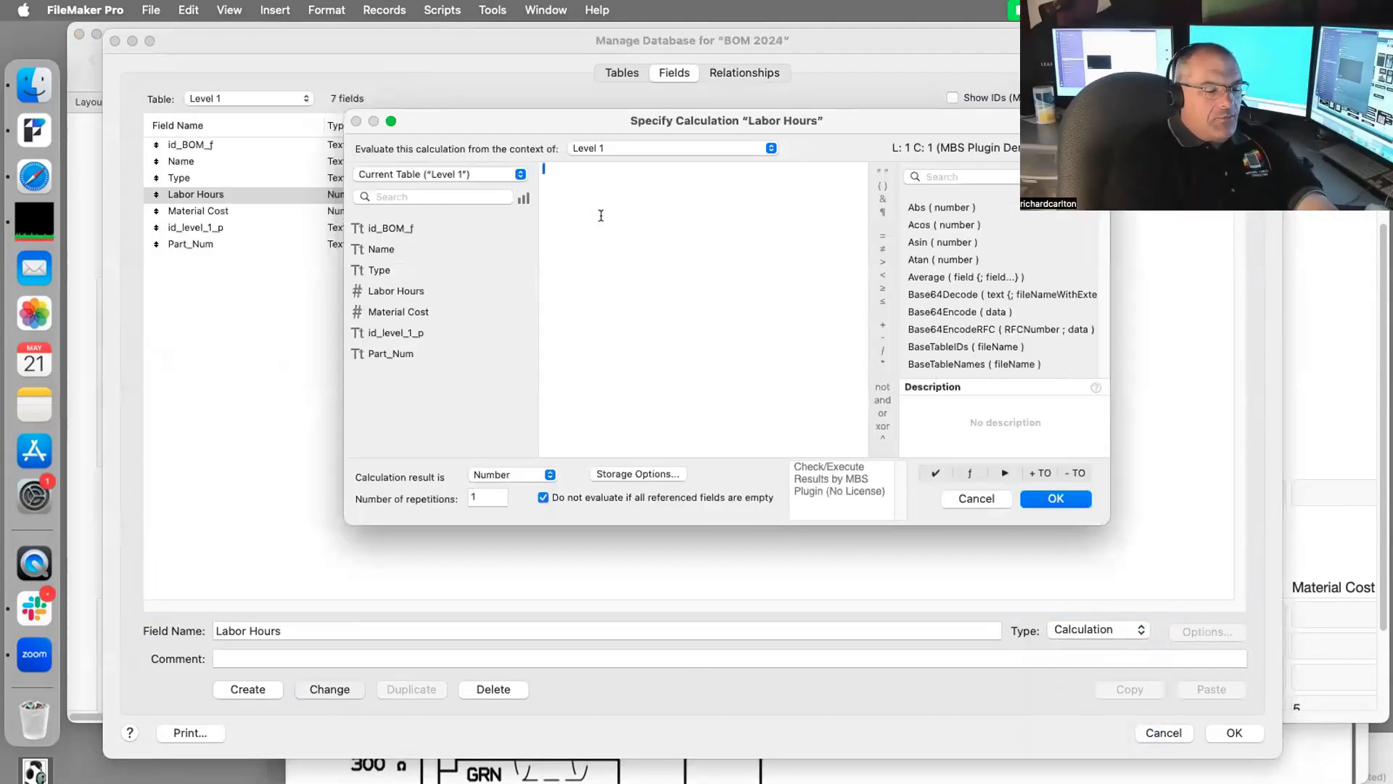
Step: Start a Sum() formula and browse the Level Two table's fields for its argument
text(sum)
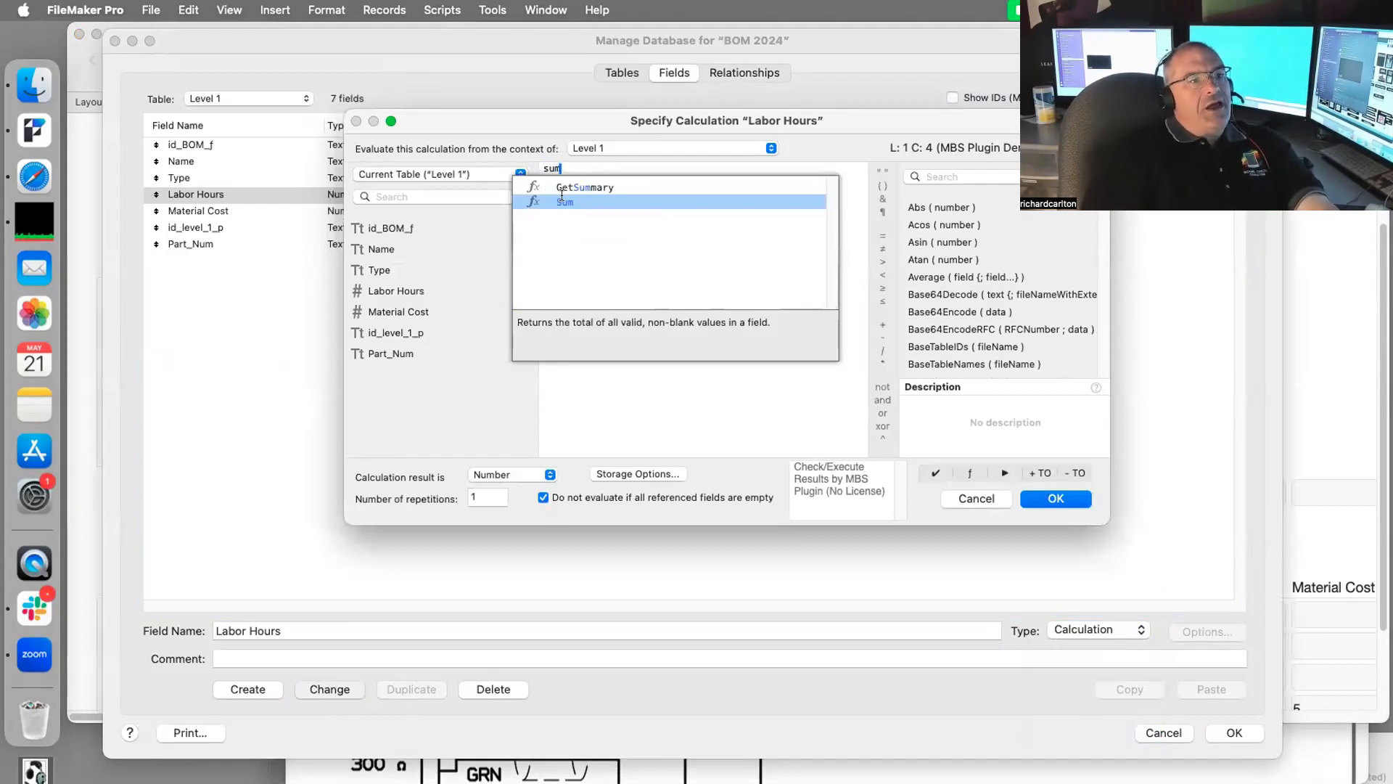
key(Return)
drag(692, 168, 578, 168)
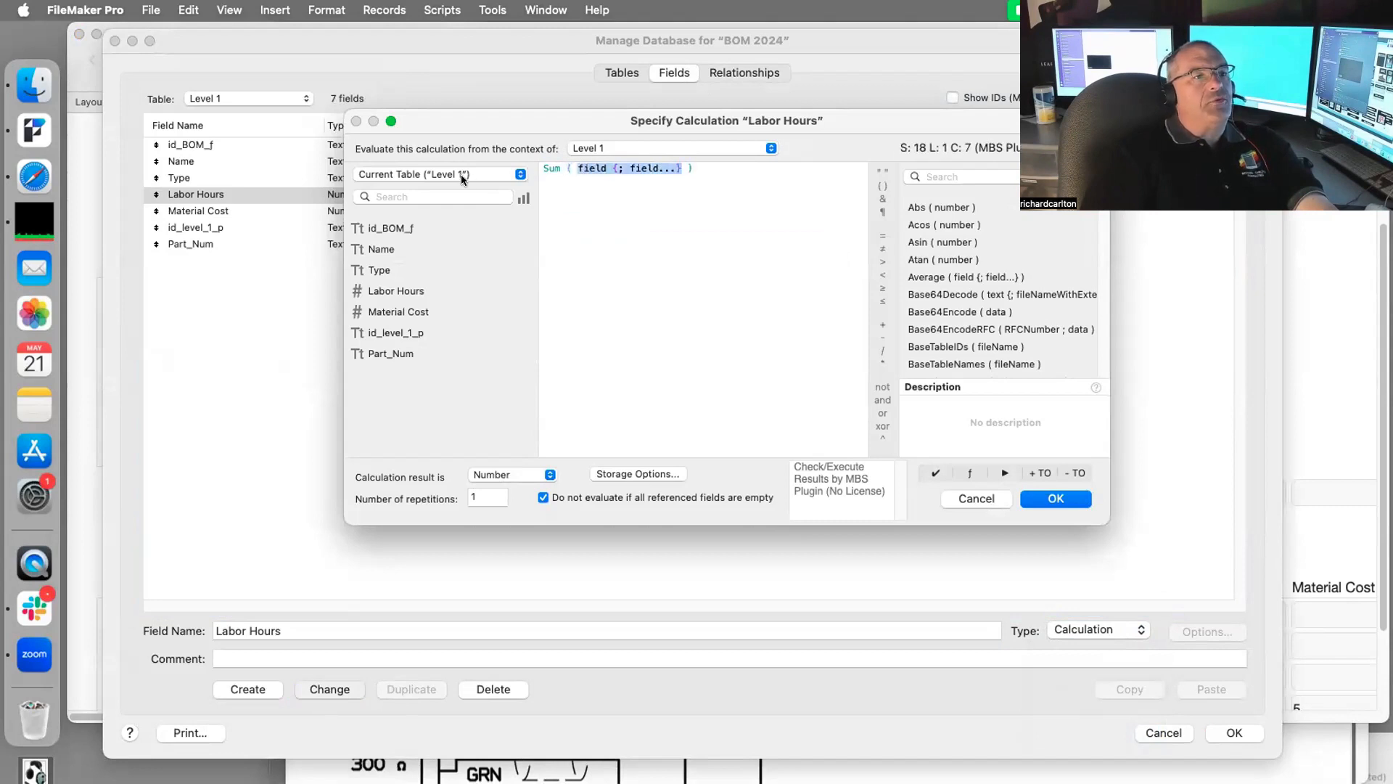
click(442, 175)
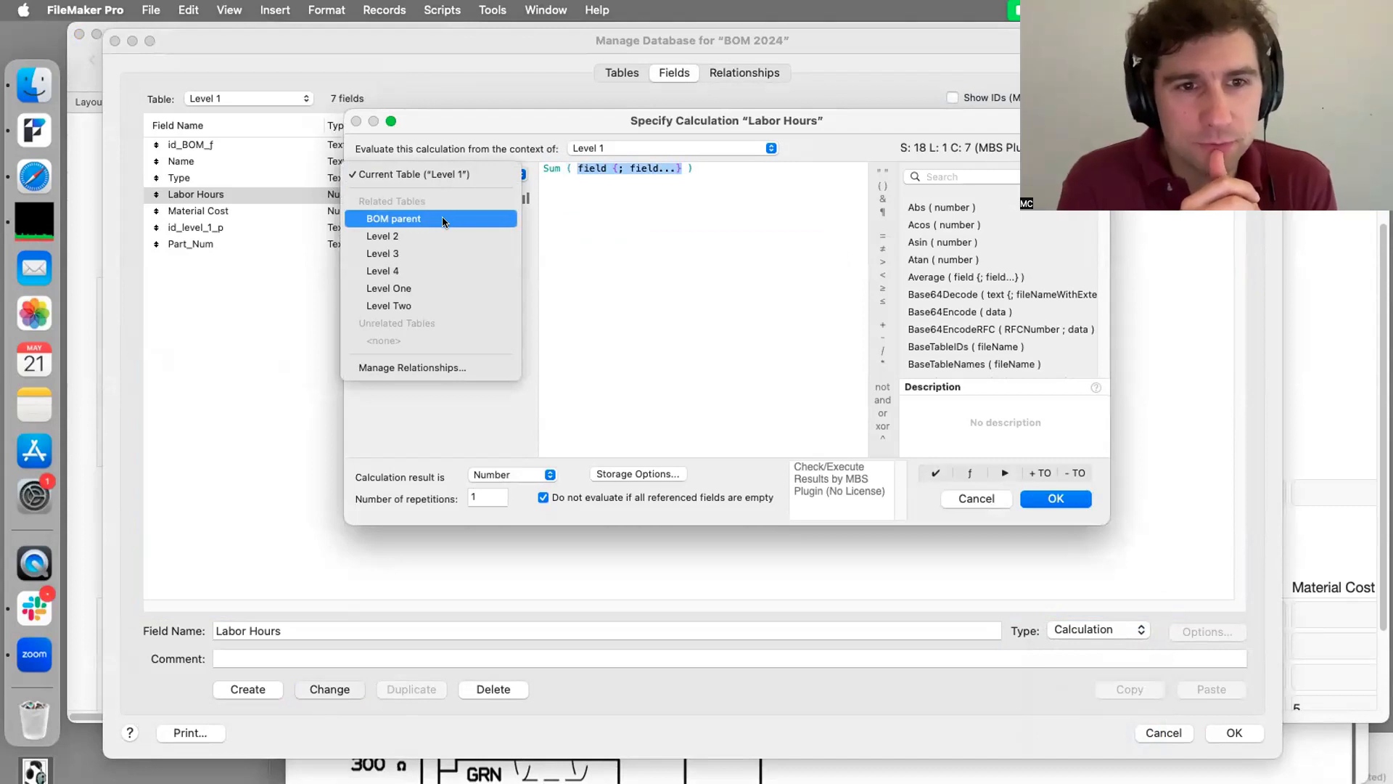
click(450, 302)
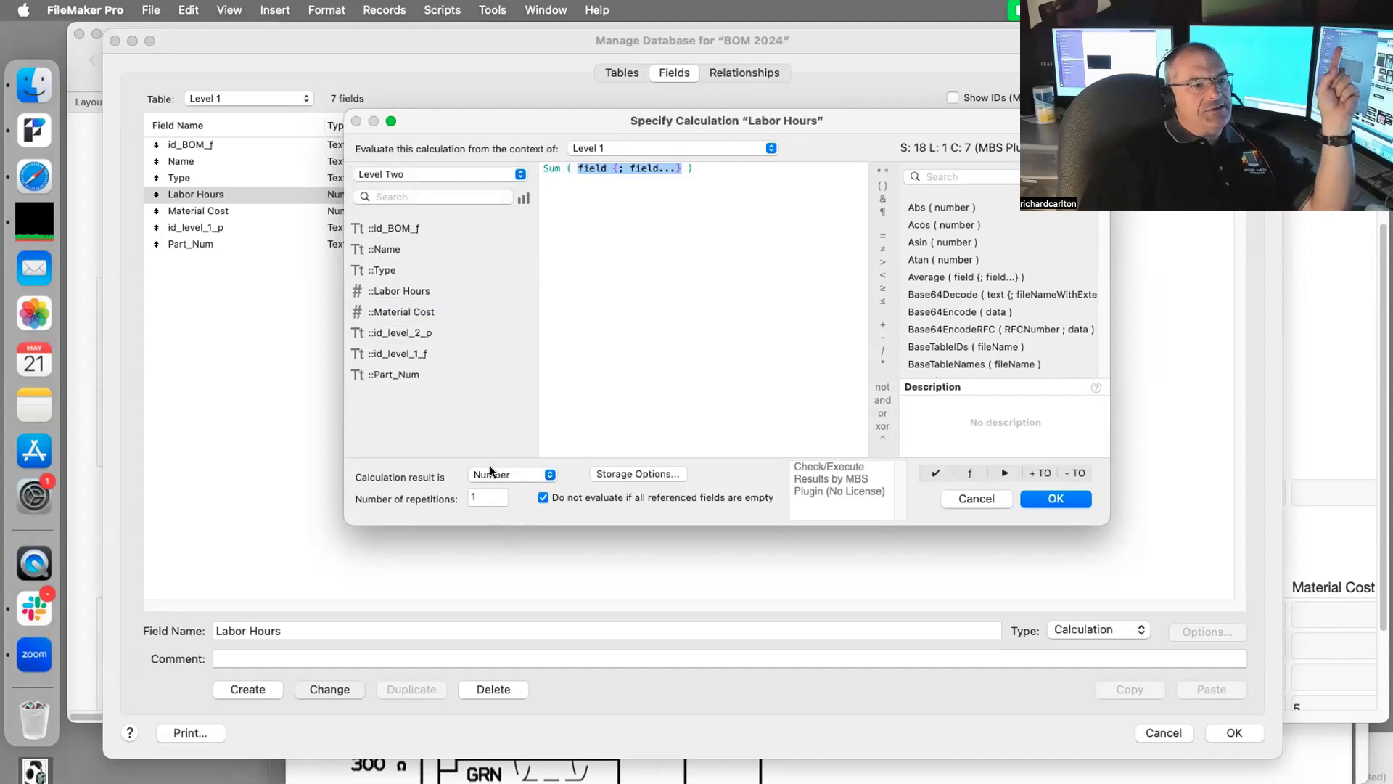
click(1056, 498)
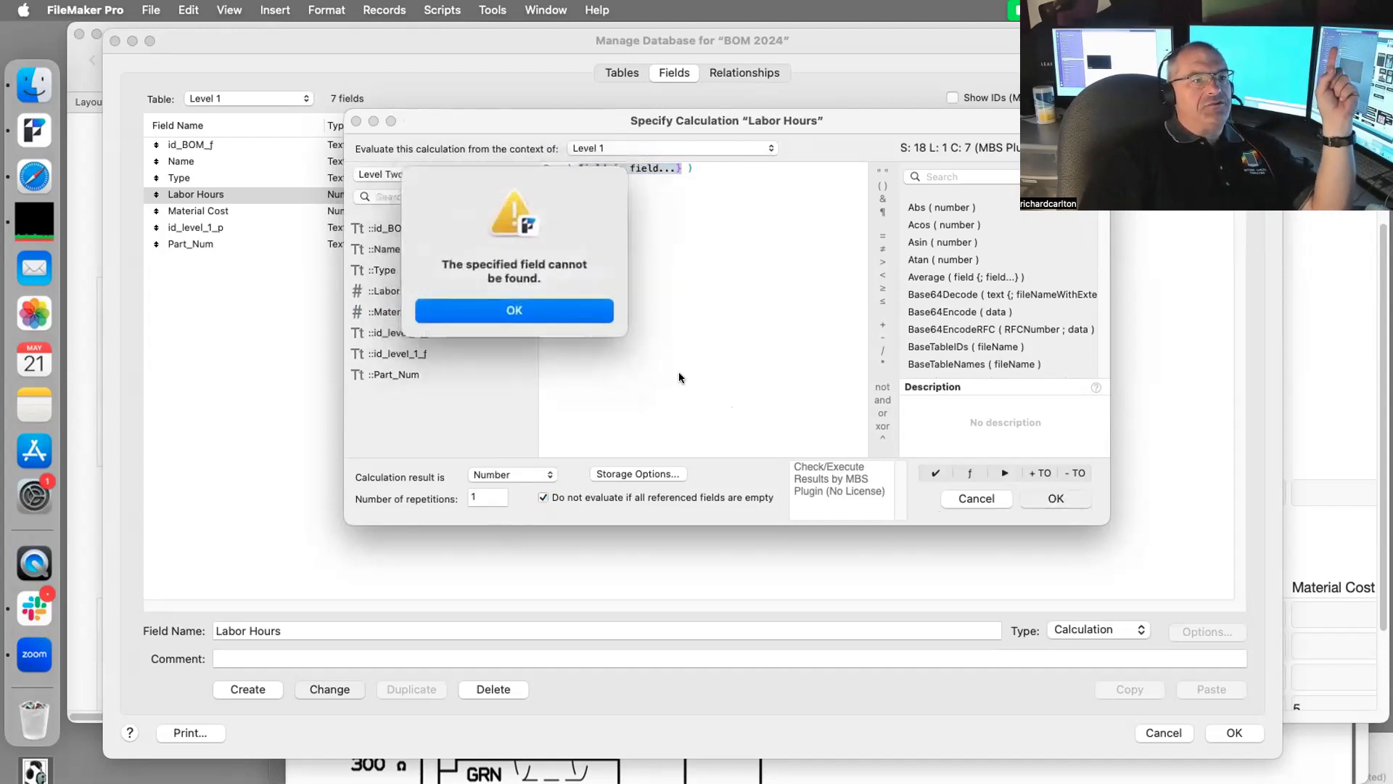
click(561, 309)
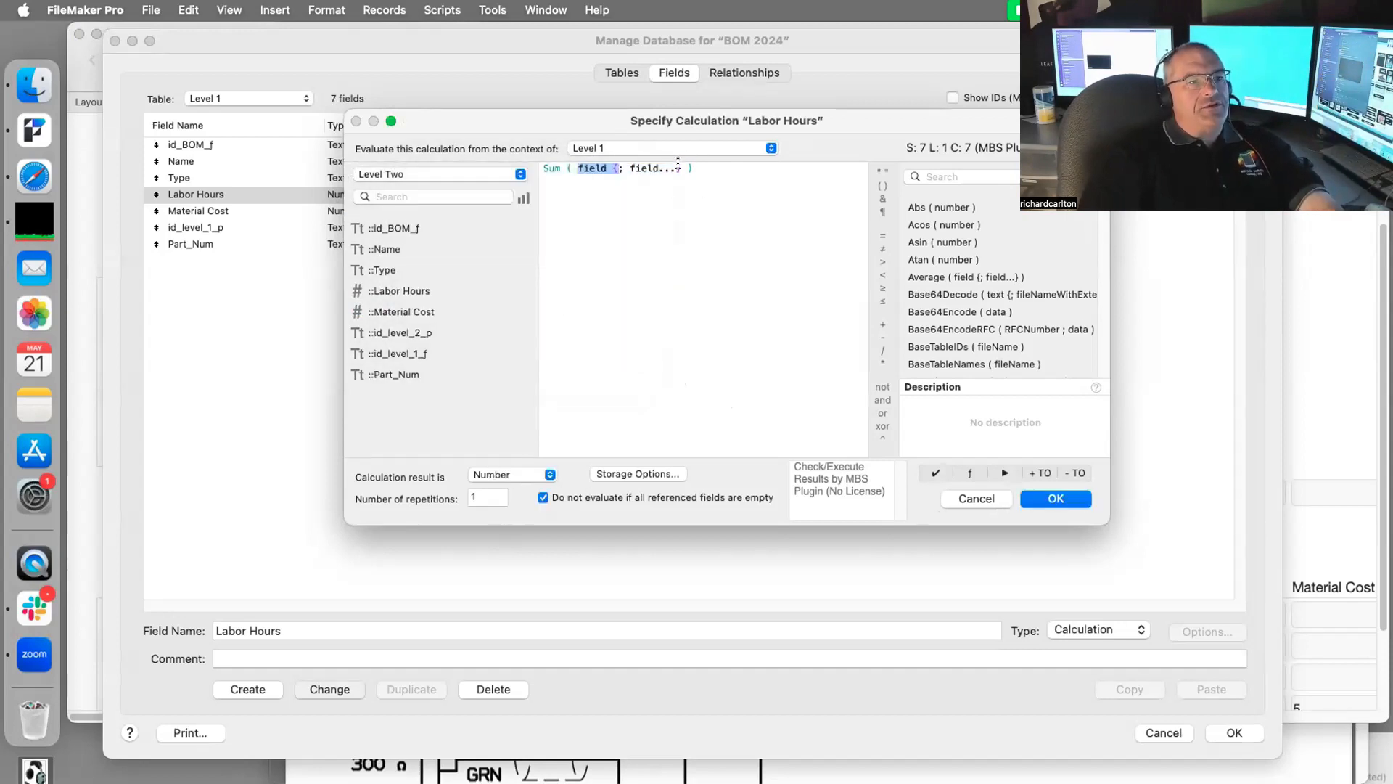
Step: Complete the formula as Sum ( Level 2::Labor Hours ) and accept it
drag(578, 168, 682, 168)
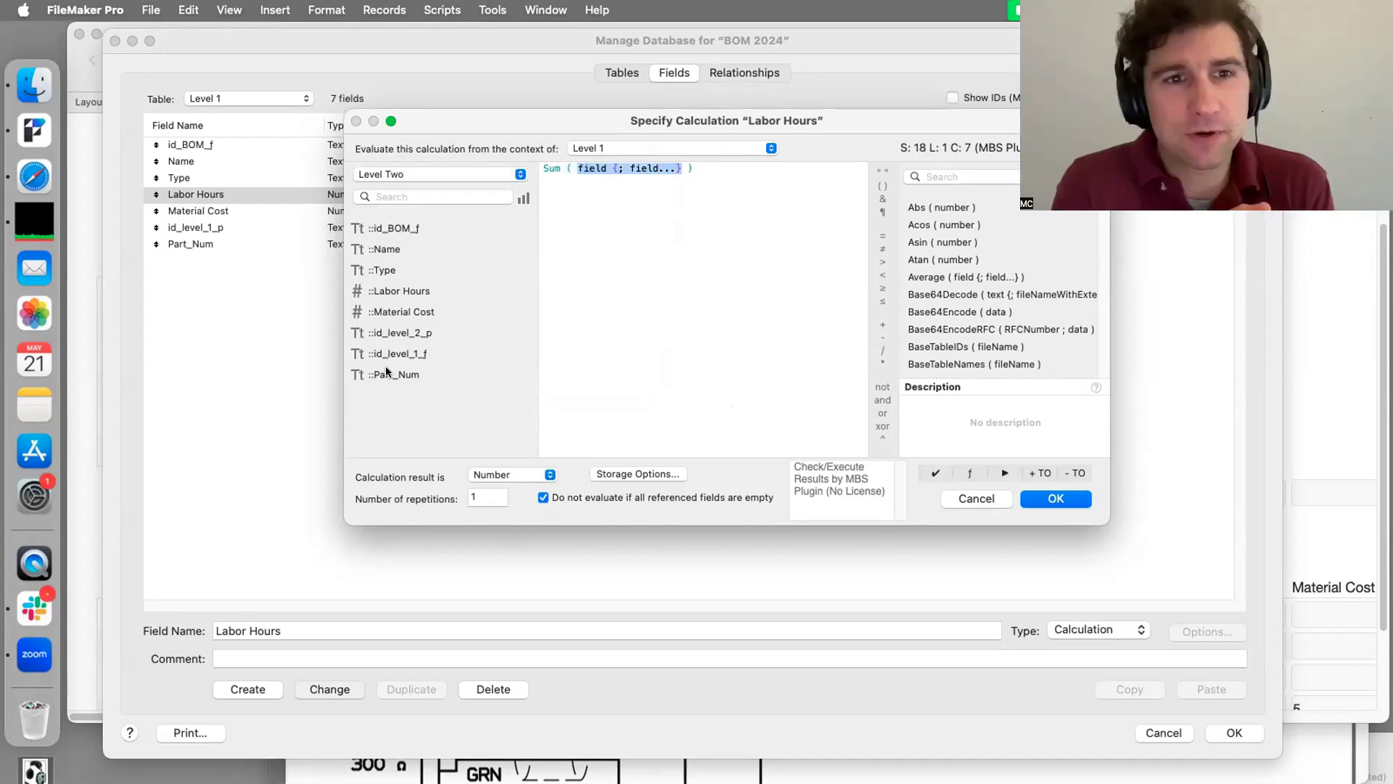
click(399, 289)
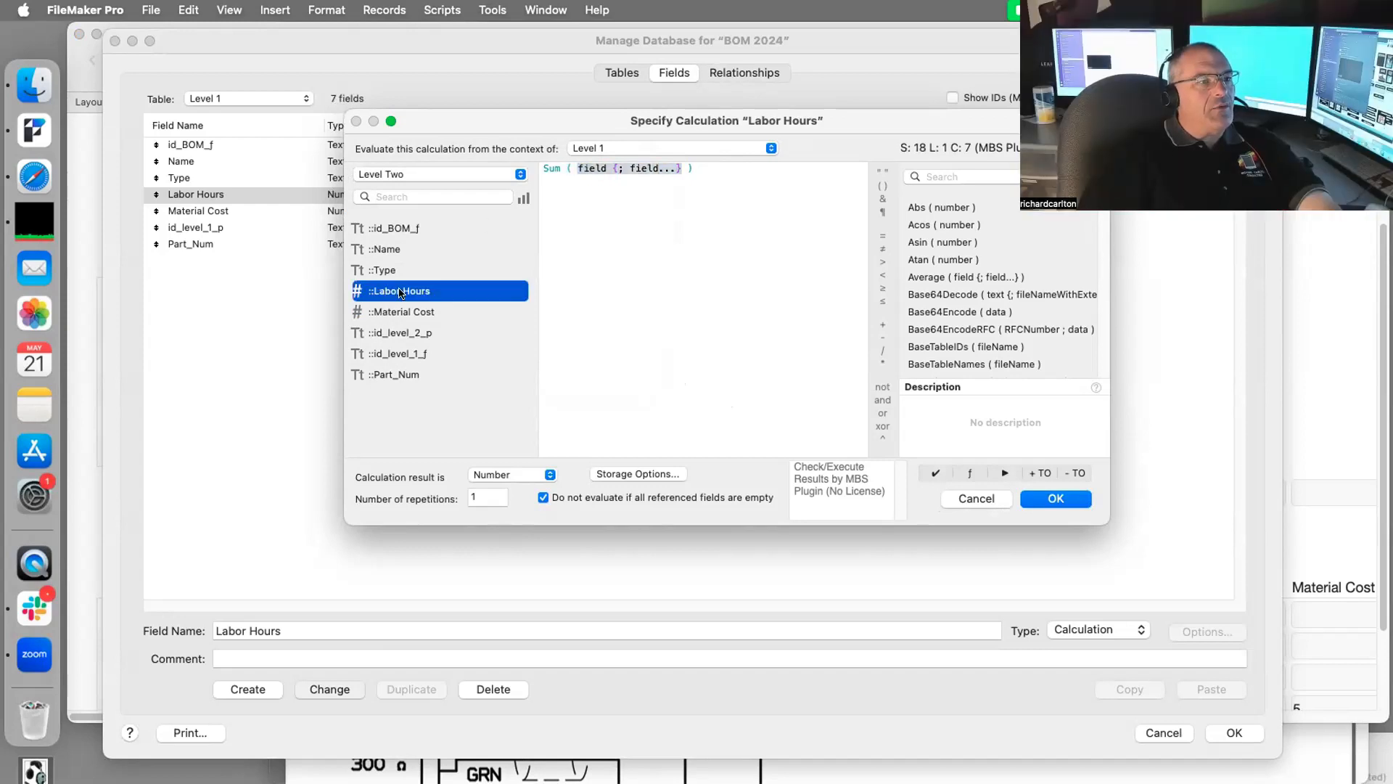
double_click(400, 291)
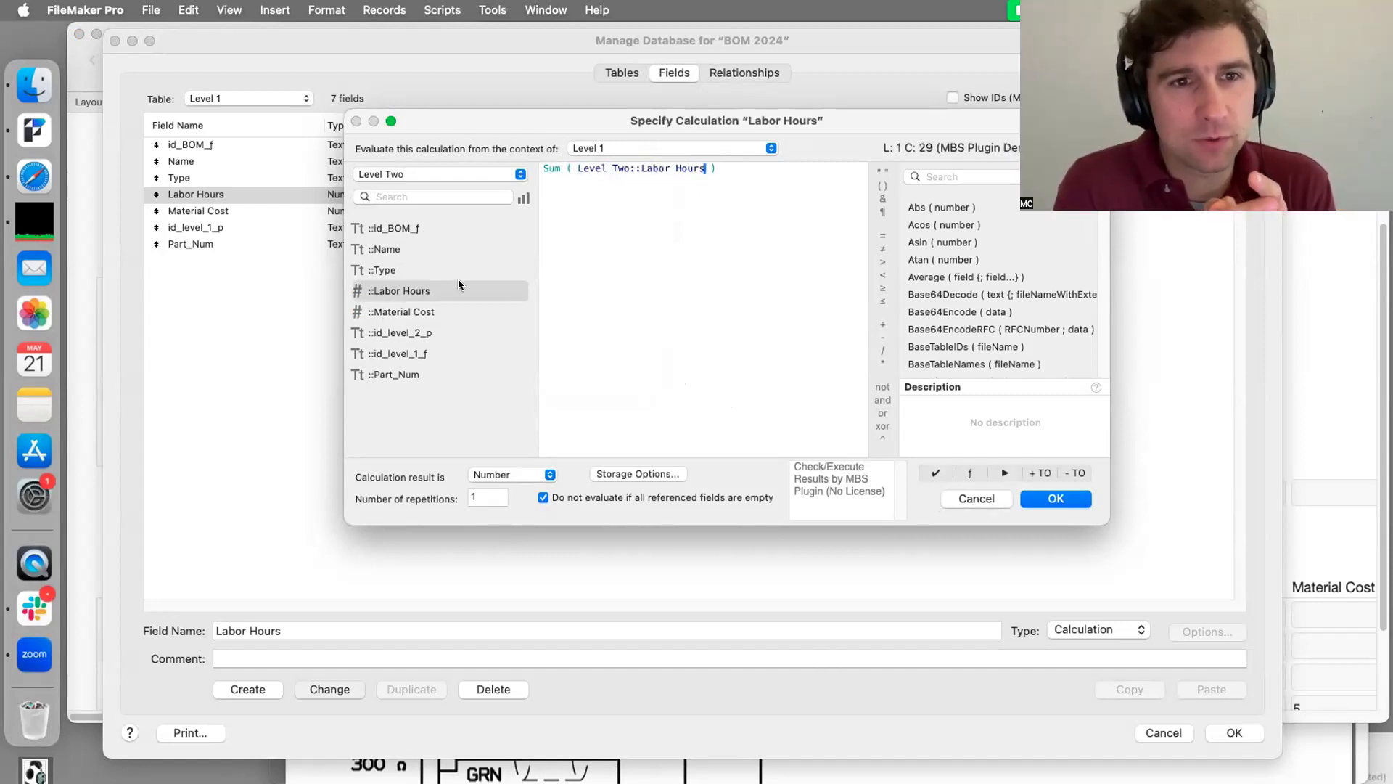
click(432, 174)
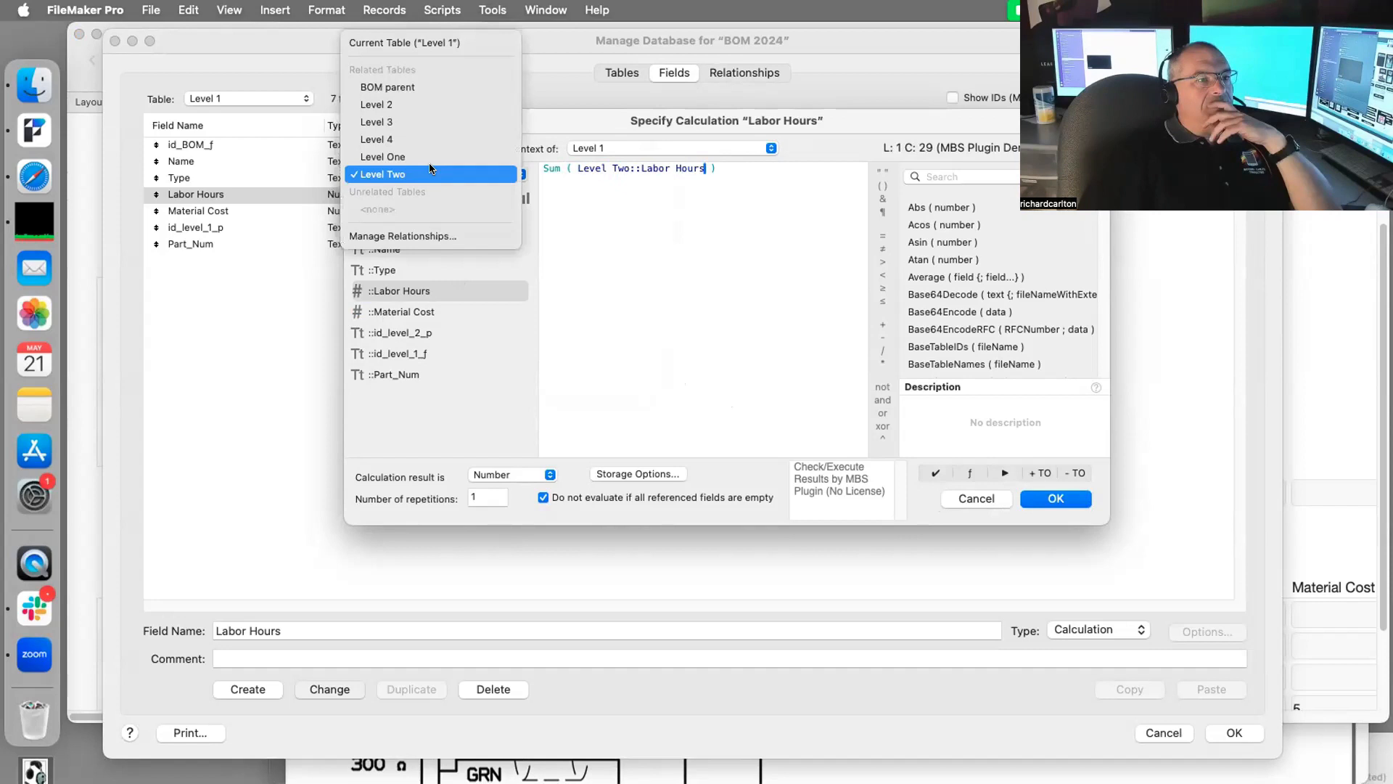
click(438, 107)
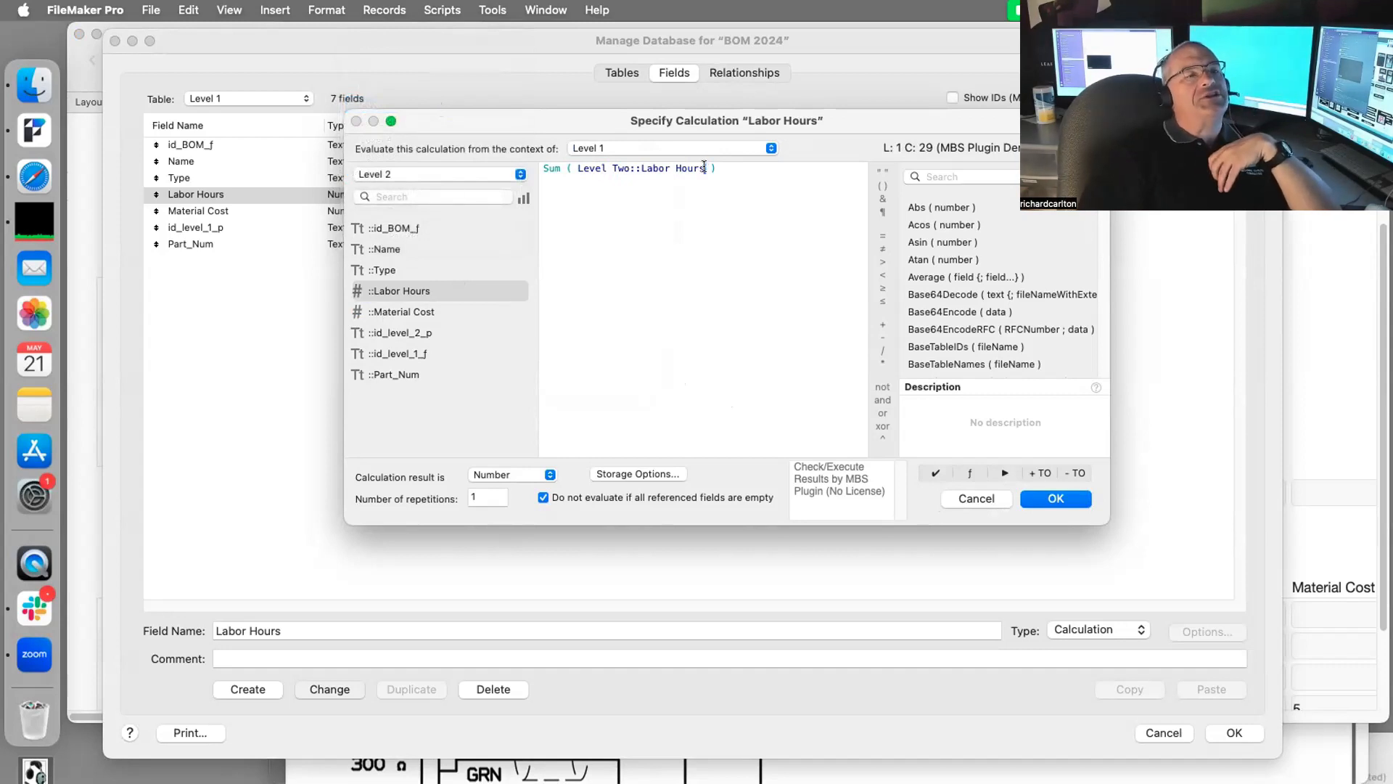
drag(705, 167, 578, 164)
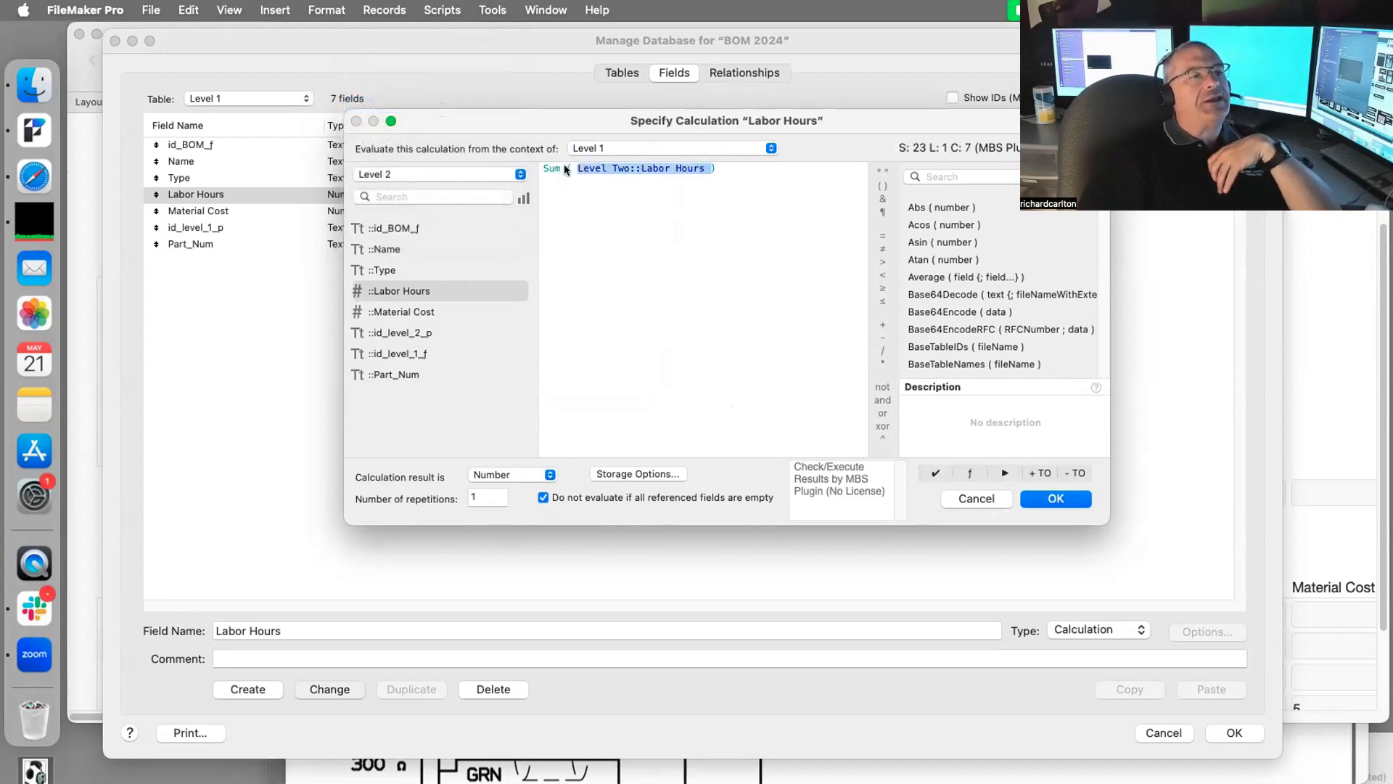
click(395, 175)
click(395, 177)
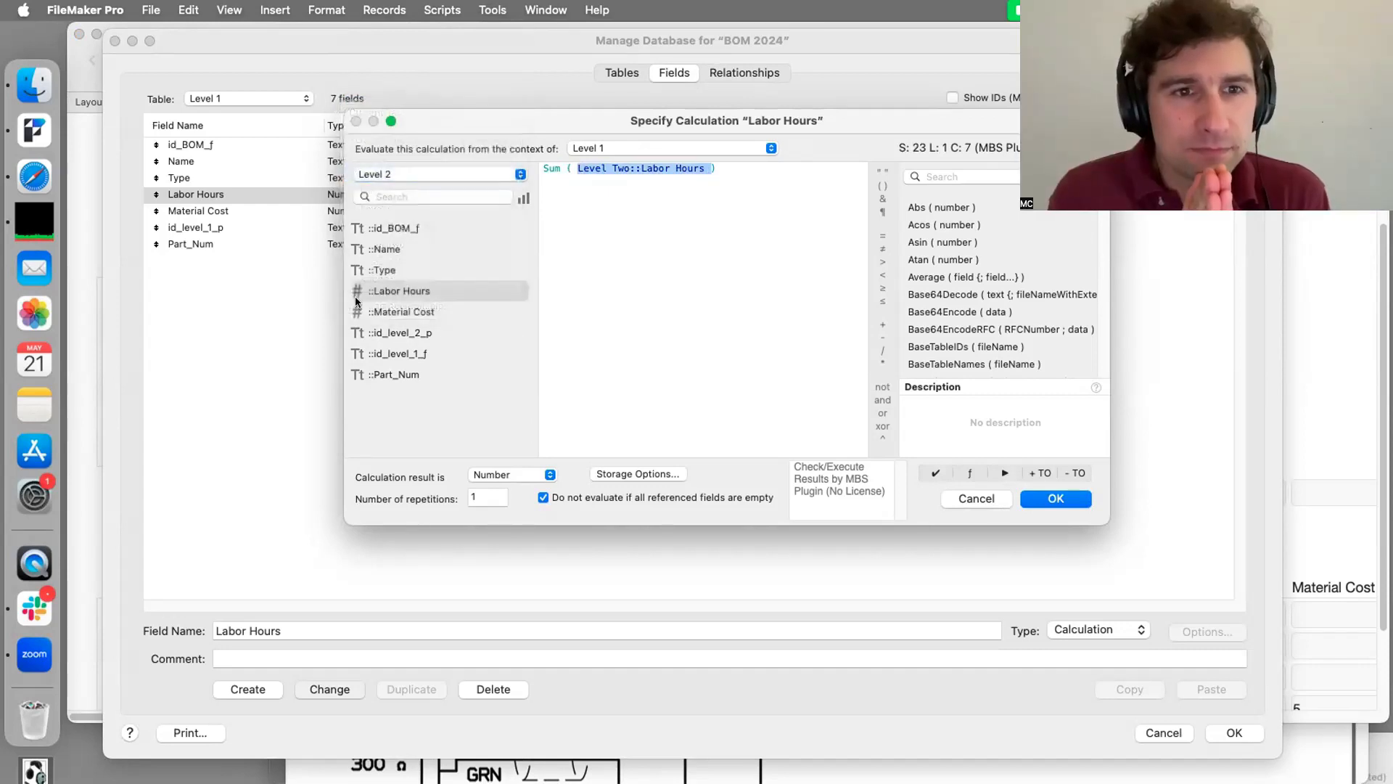
double_click(392, 291)
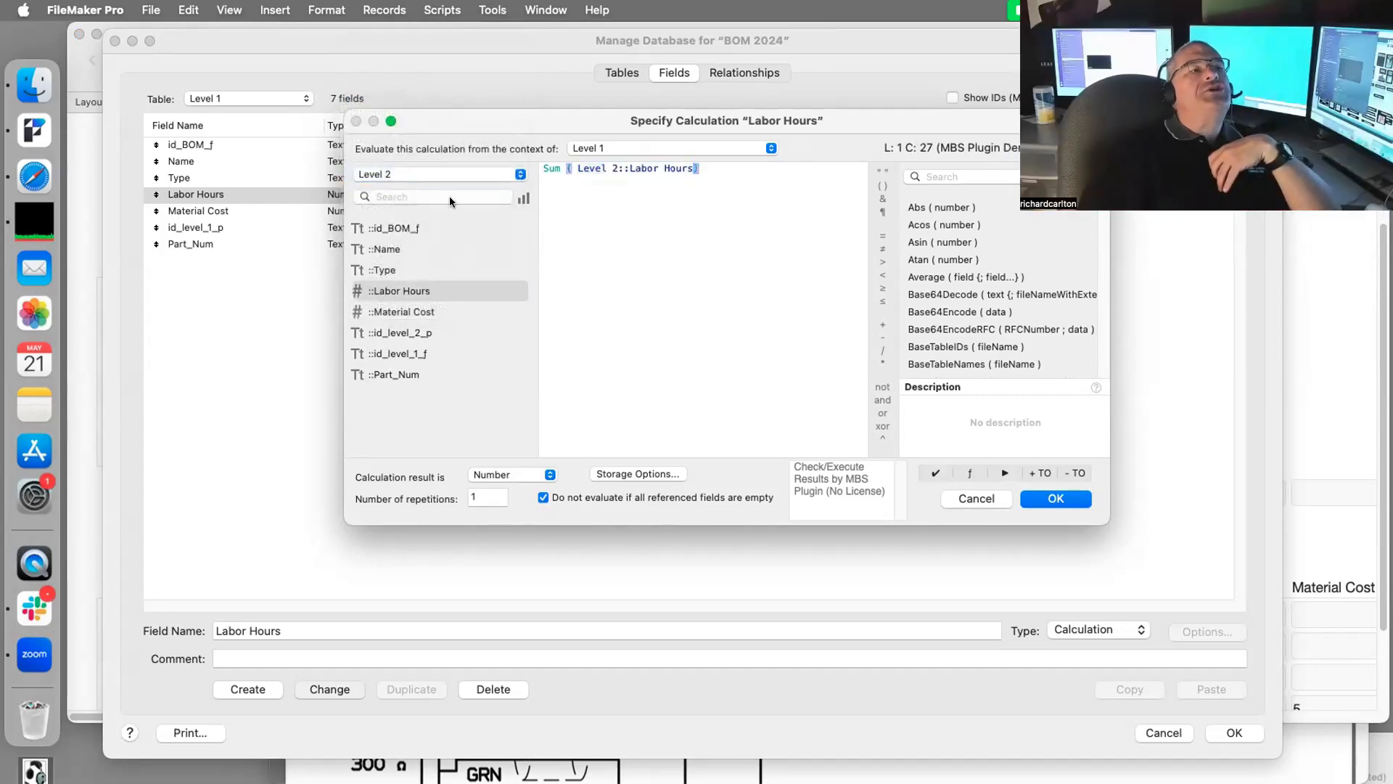
click(463, 173)
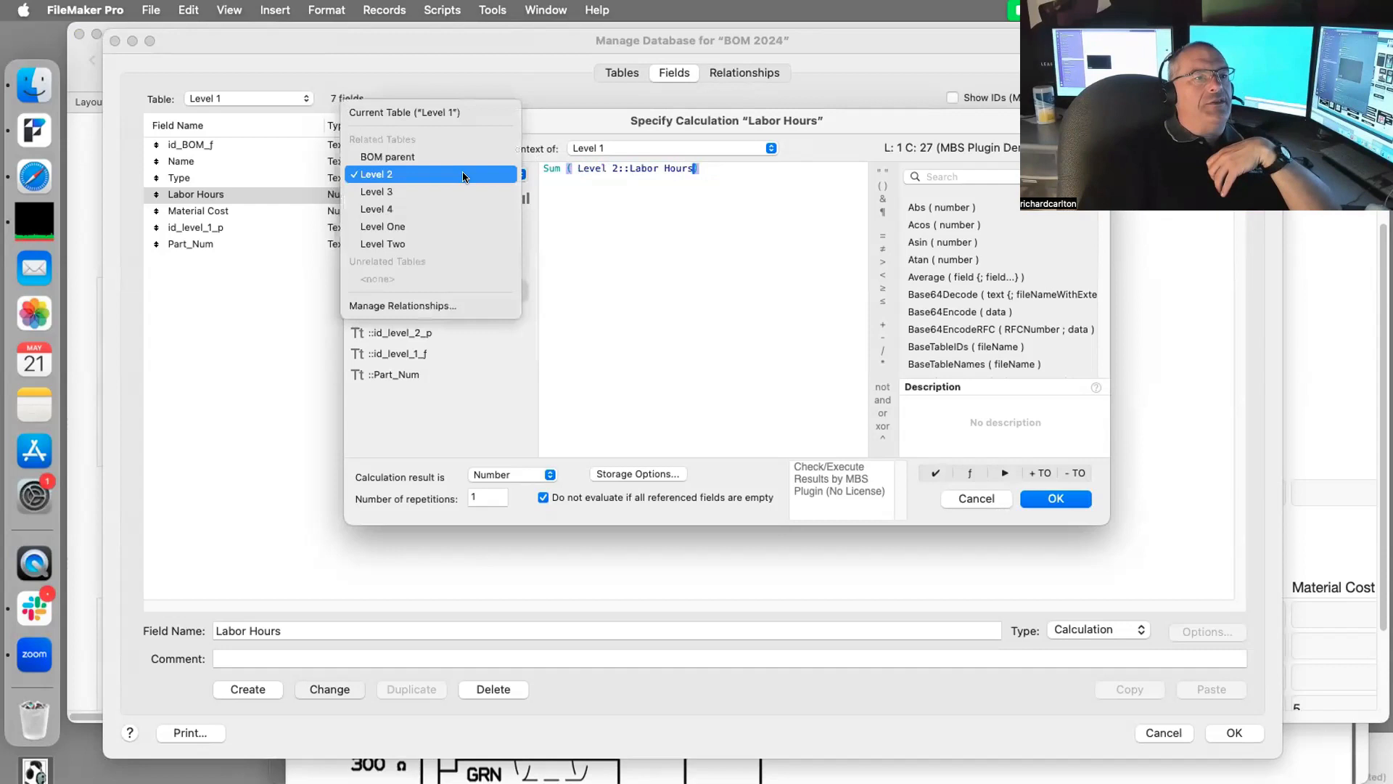
click(456, 244)
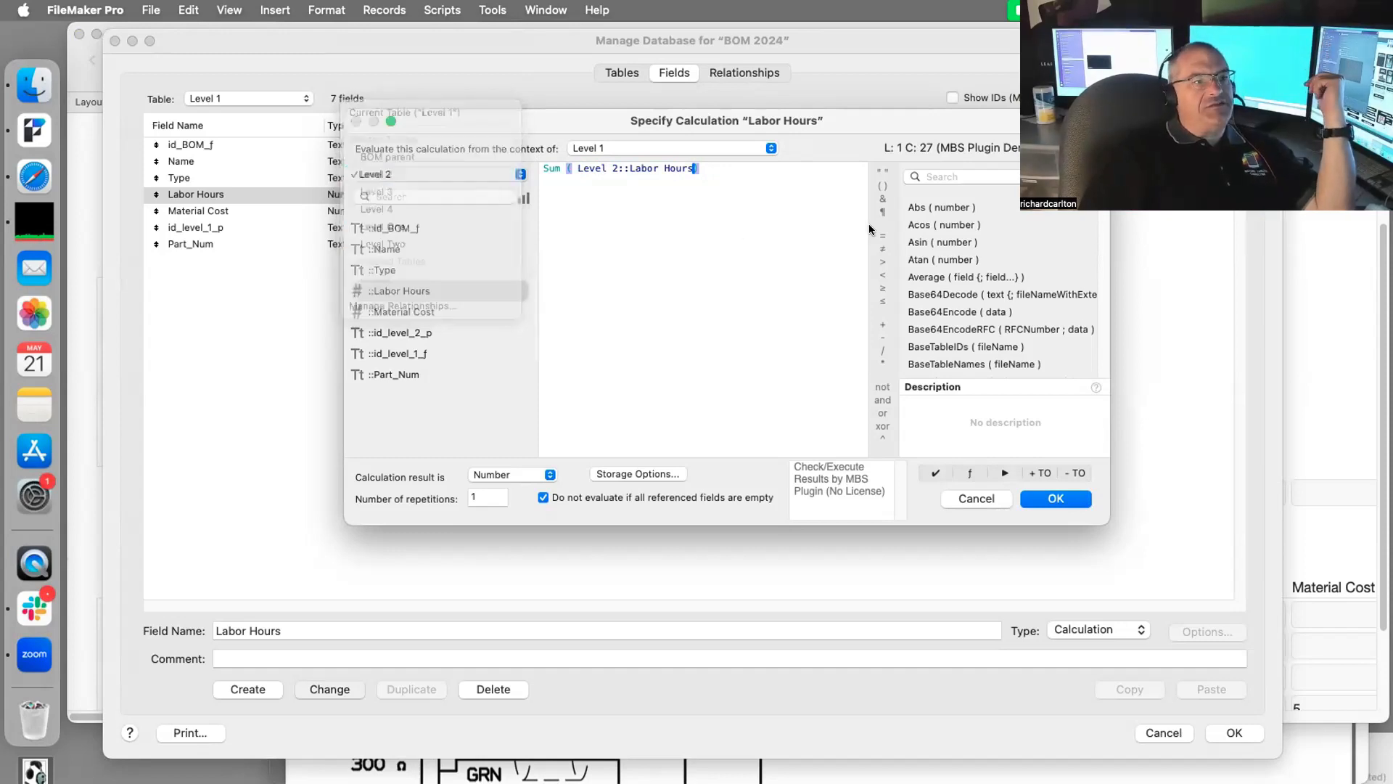
click(1049, 499)
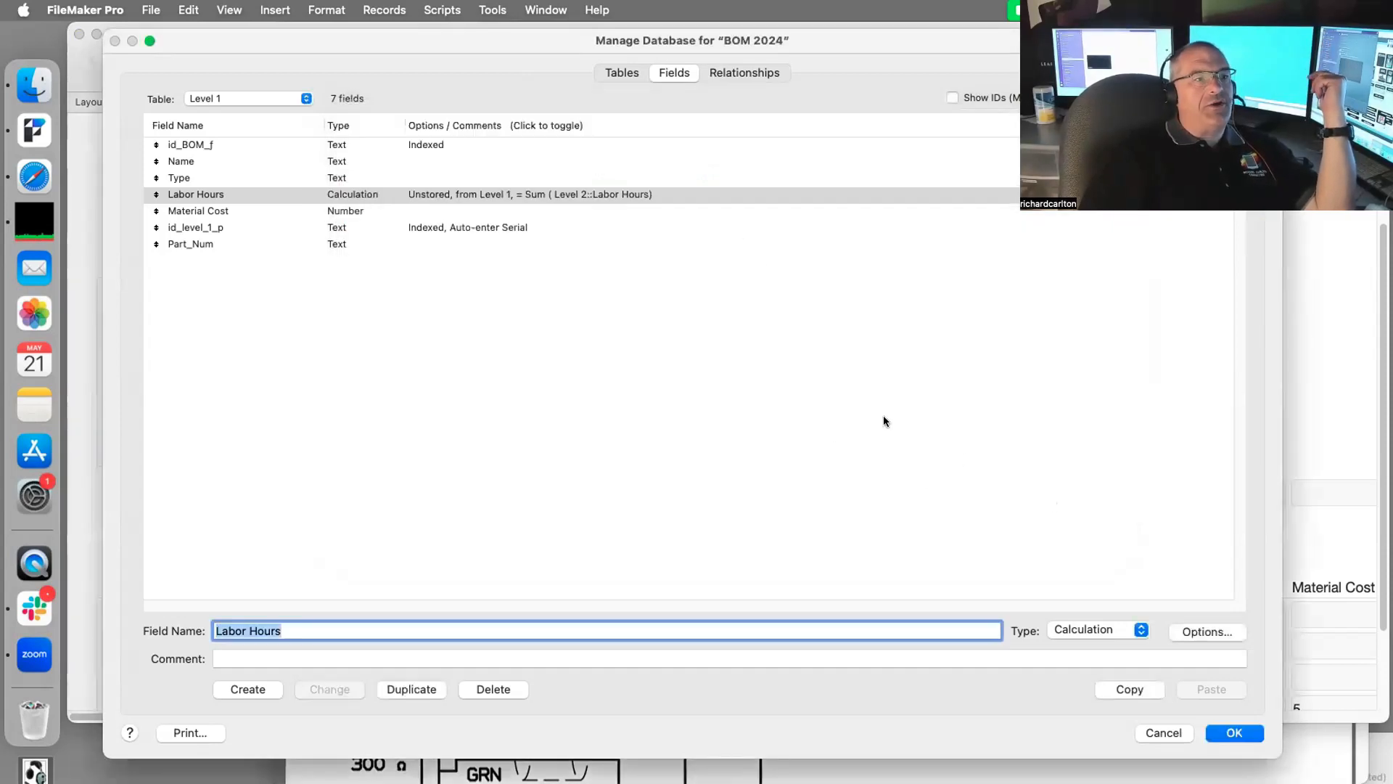
Step: Add a Level Two part 'Hand Lever' under Brakes with .5 labor hours
click(1235, 735)
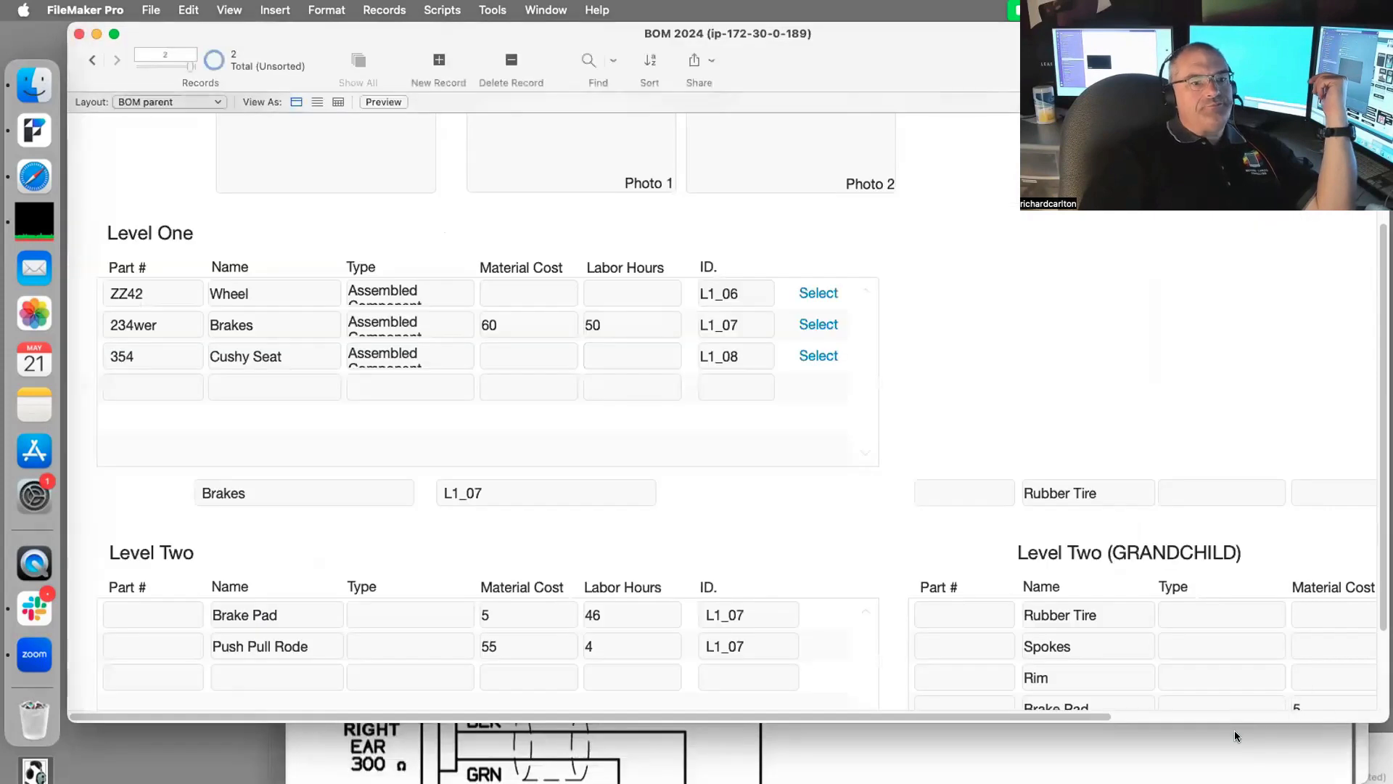
scroll(999, 418, up, 3)
scroll(696, 424, down, 4)
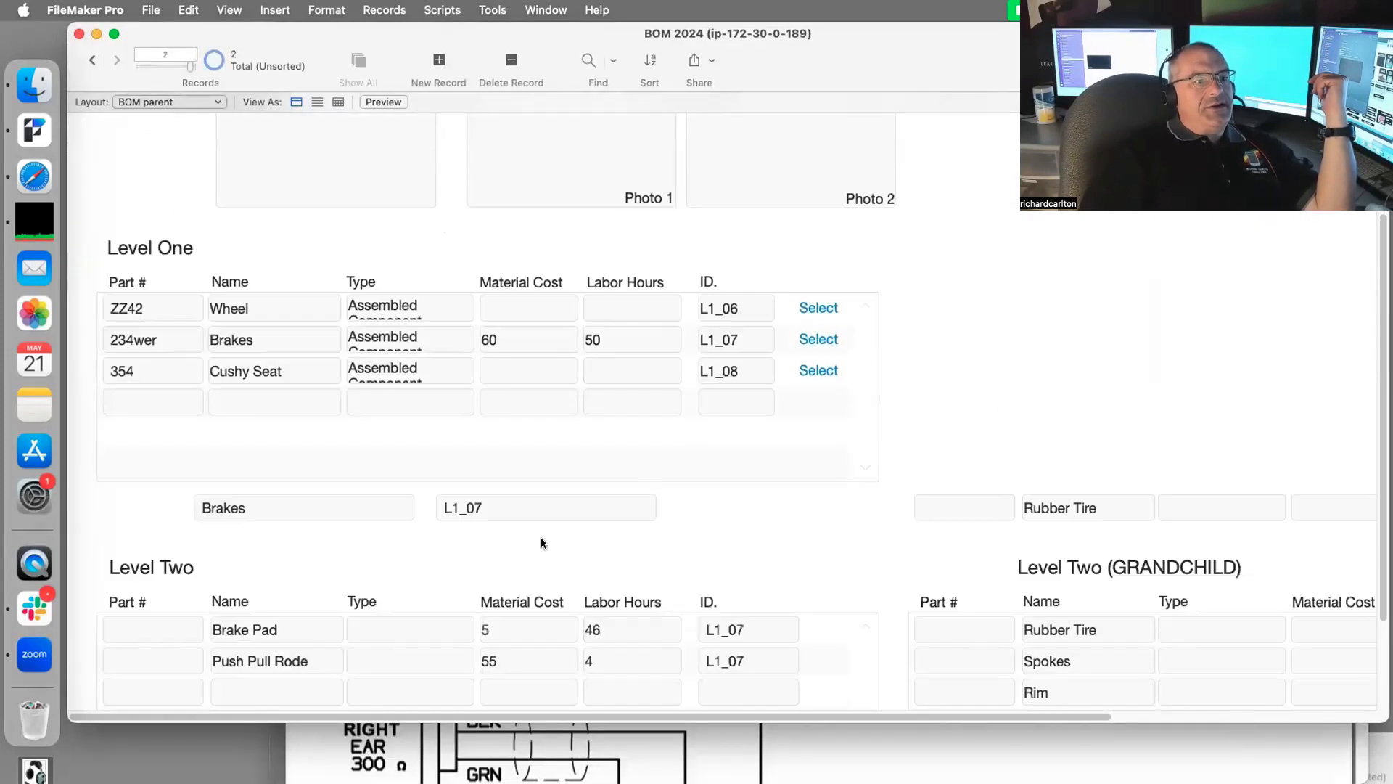
click(523, 659)
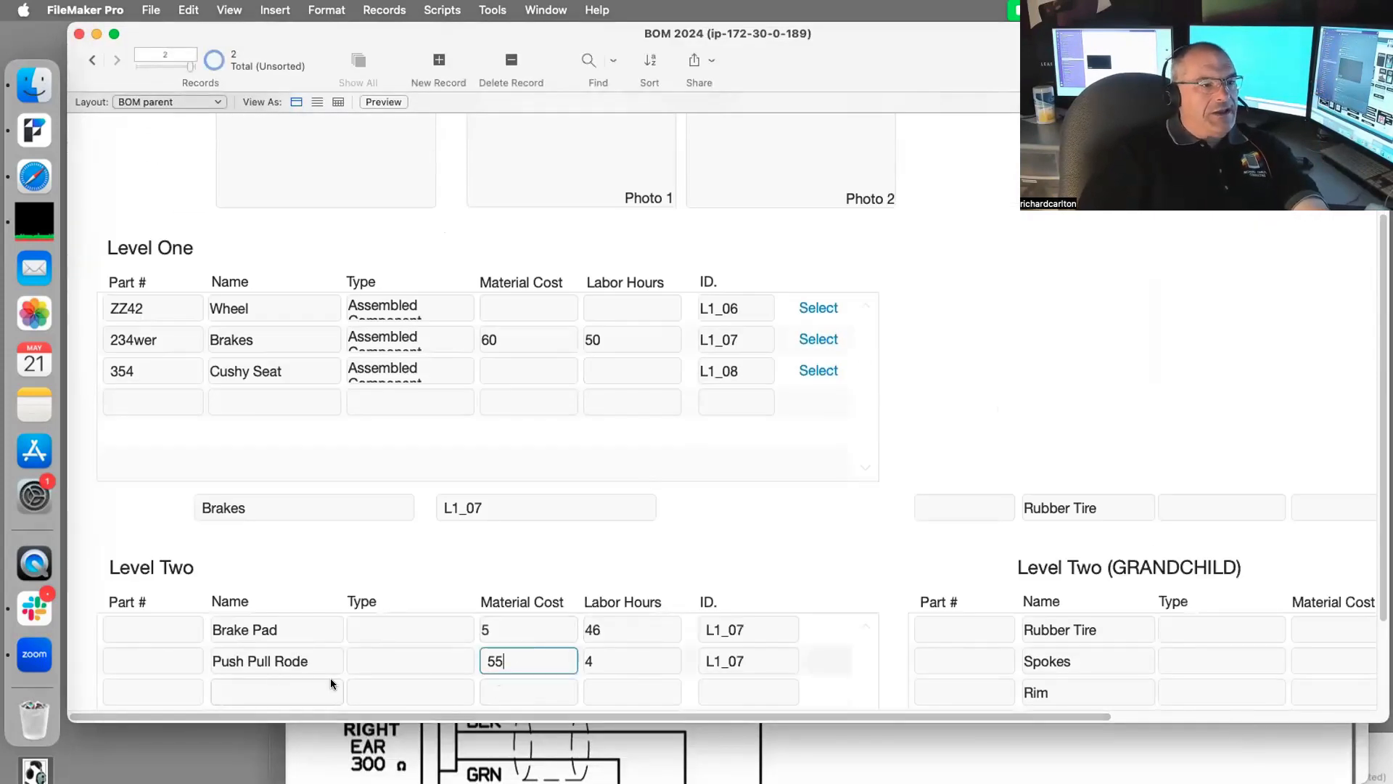
click(268, 691)
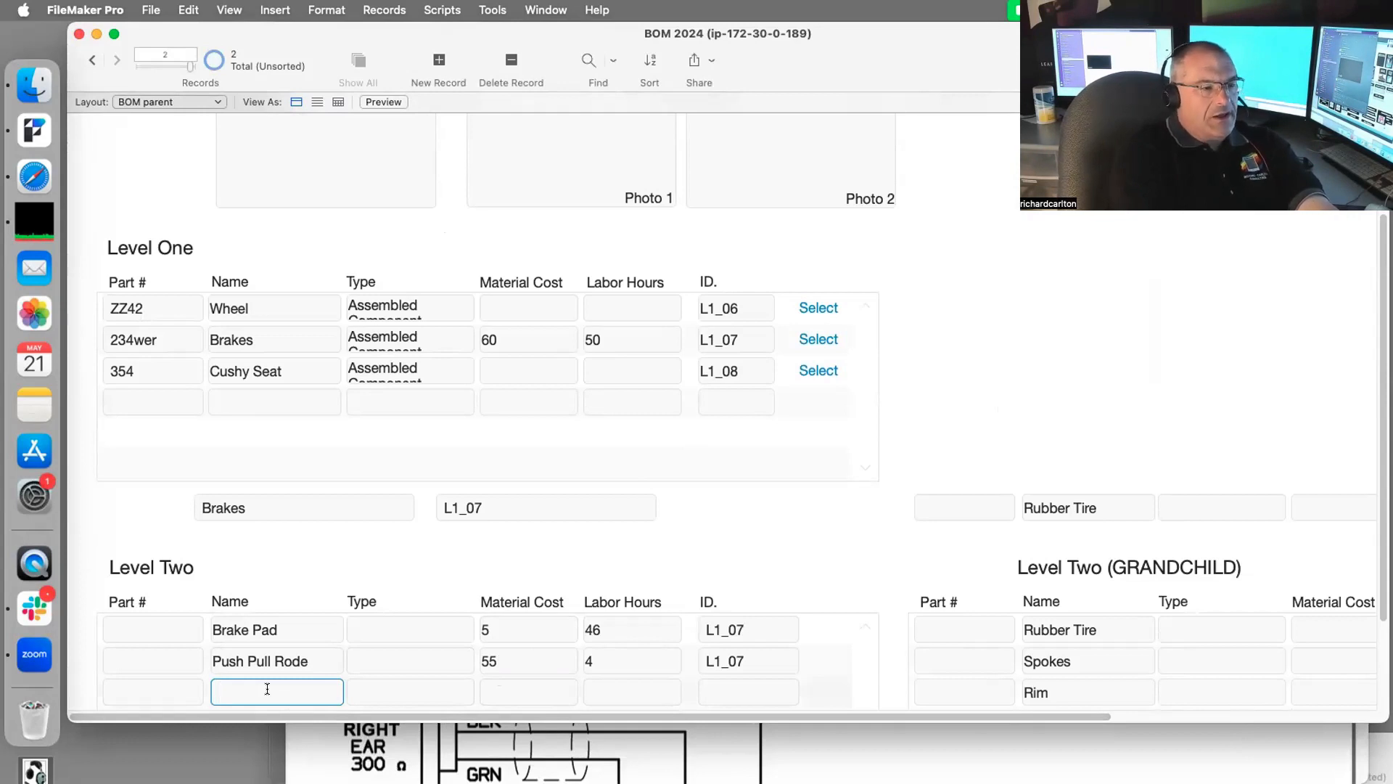
text(Lev)
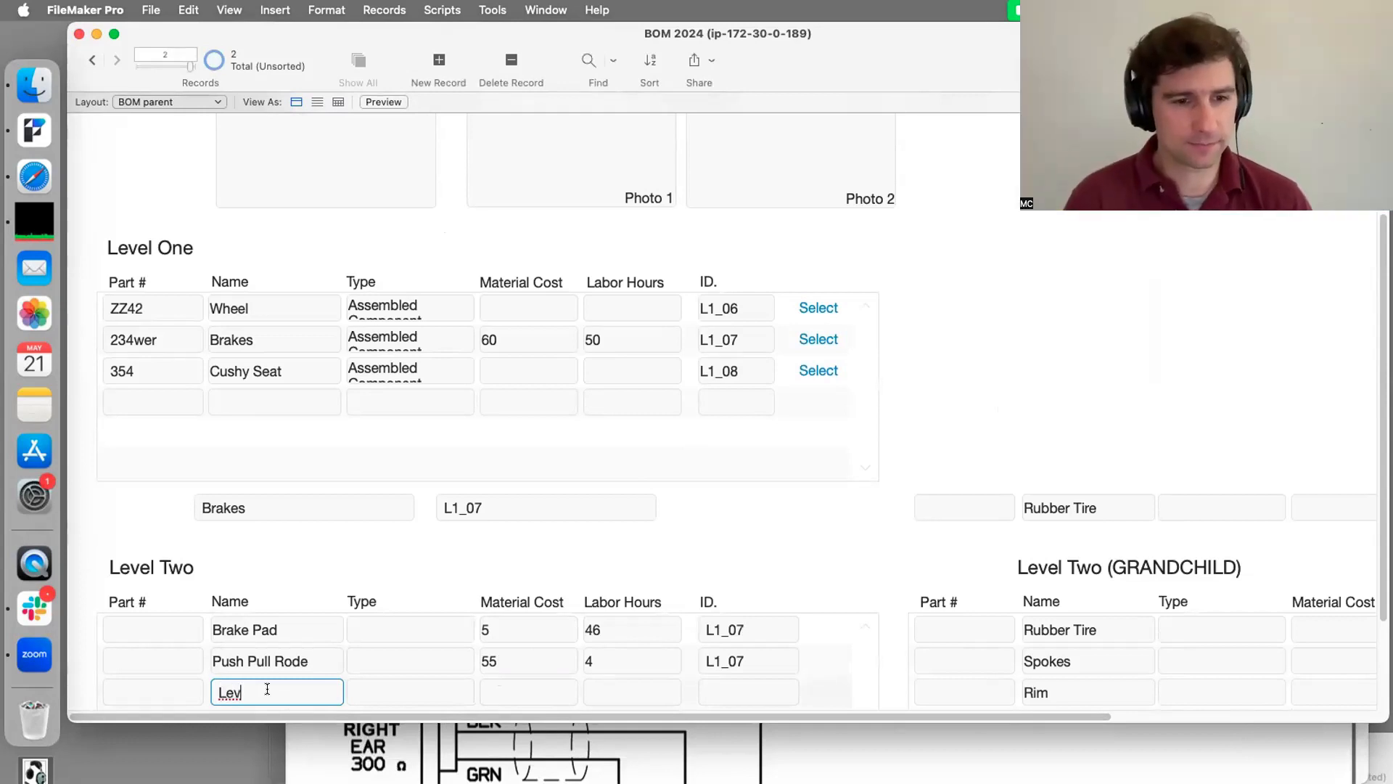
key(BackSpace)
key(BackSpace)
key(BackSpace)
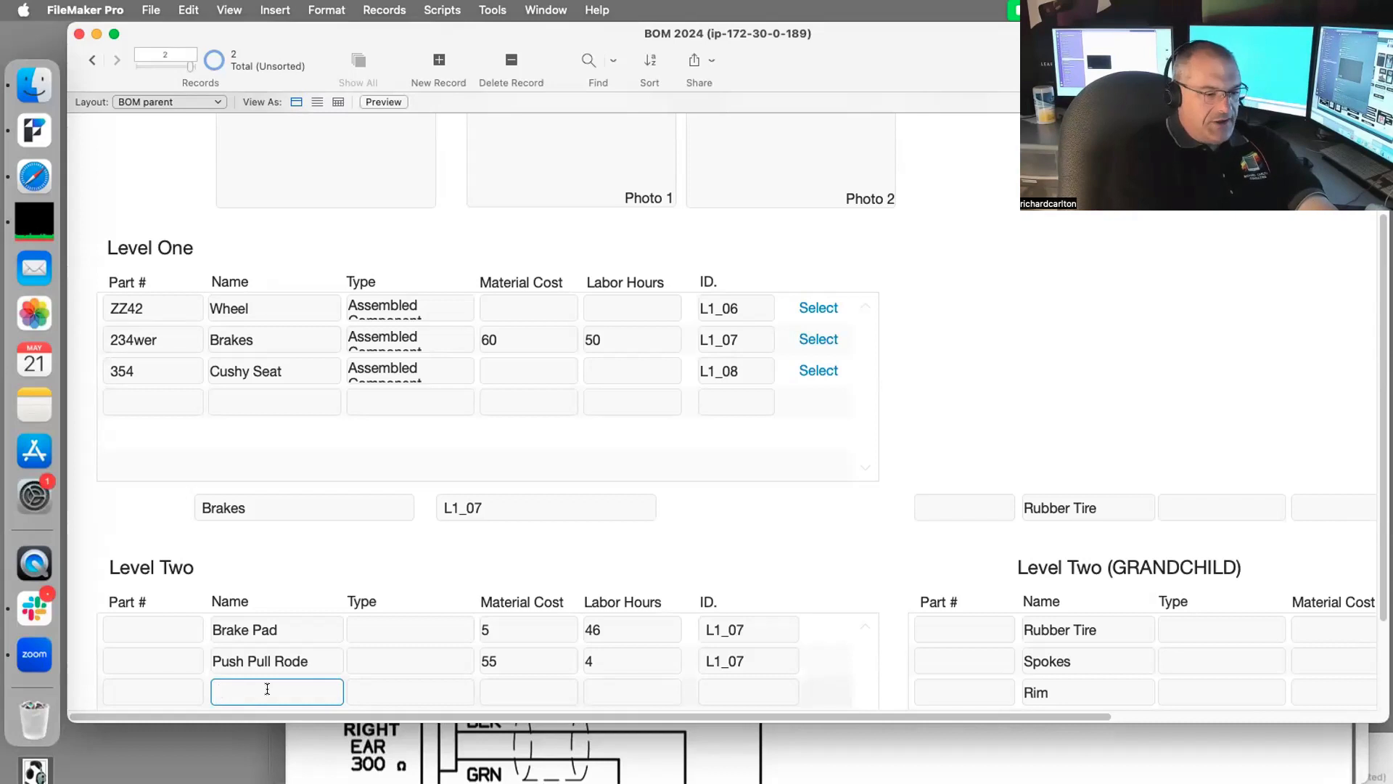
text(Hand Lever)
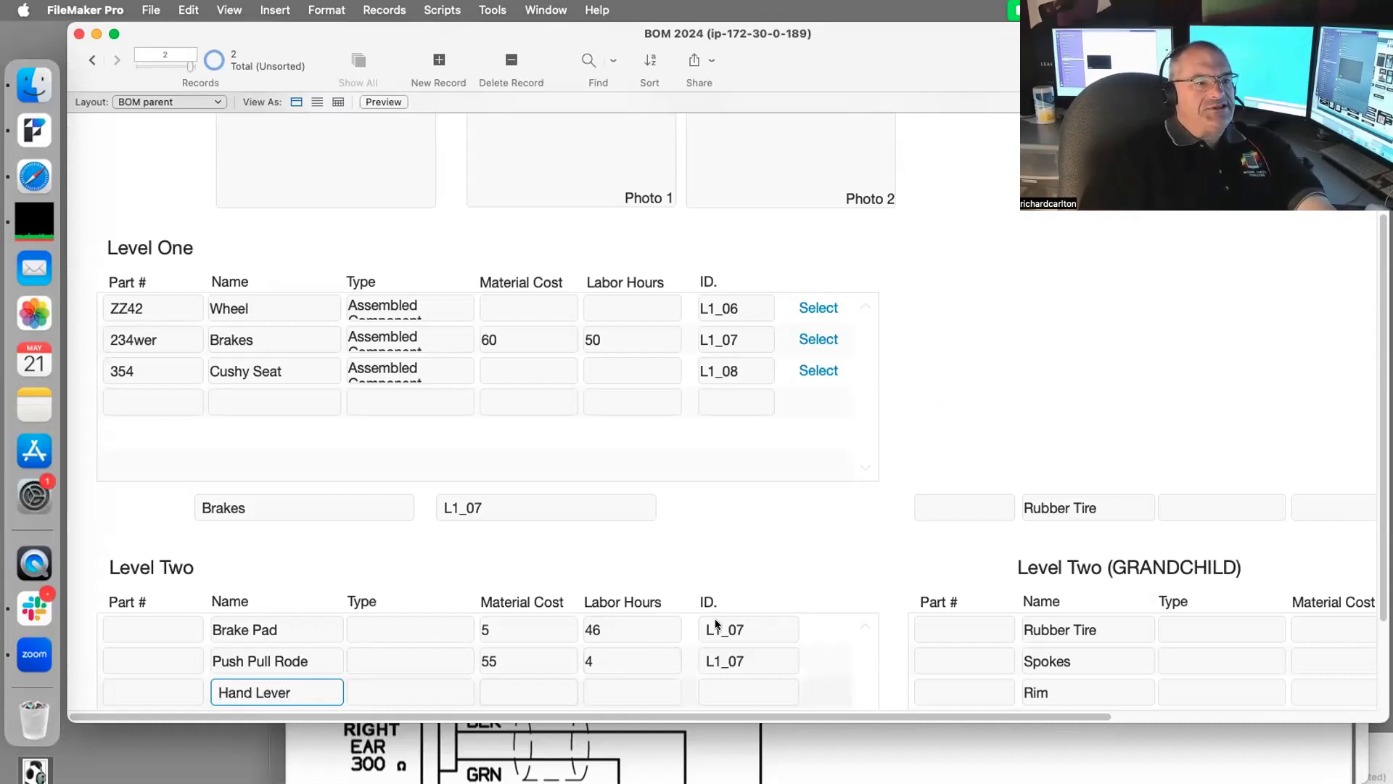
click(595, 686)
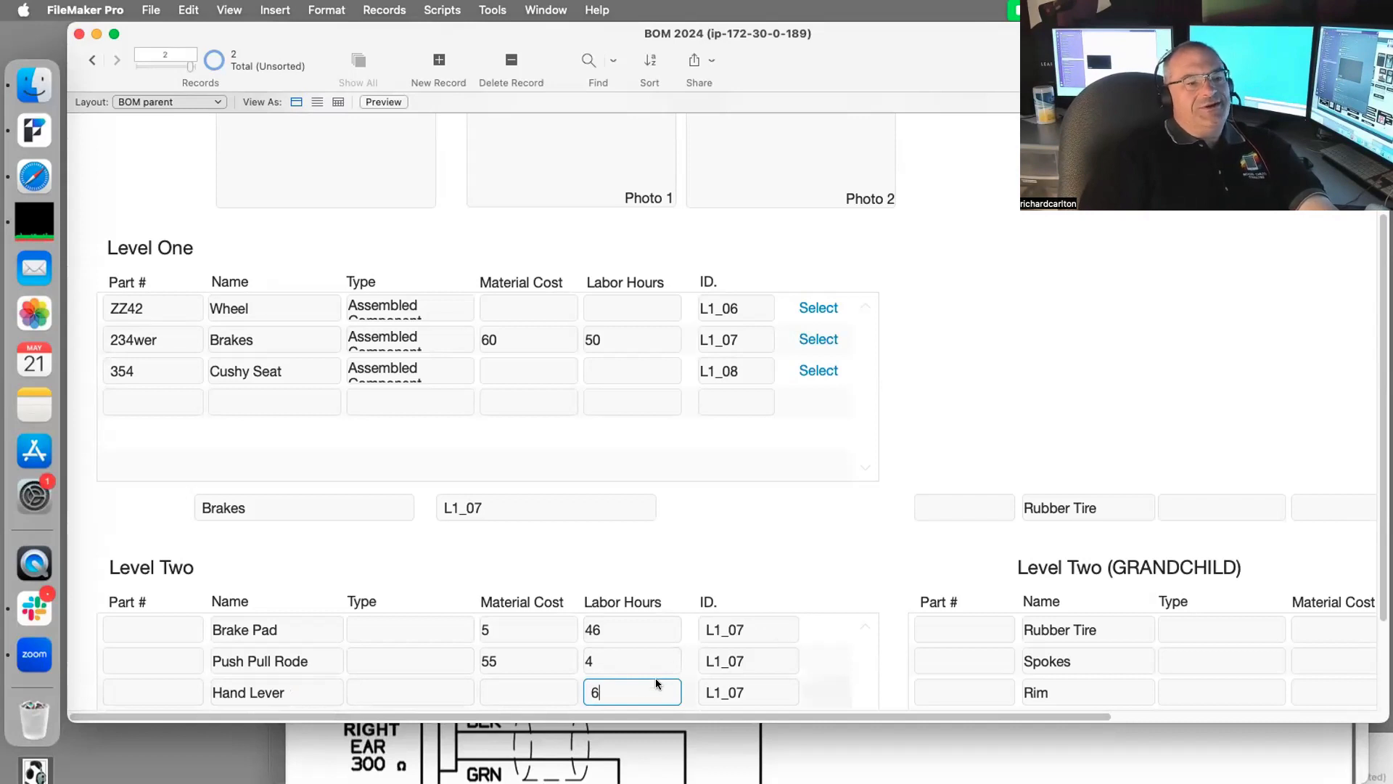
drag(657, 684, 592, 688)
text(.5)
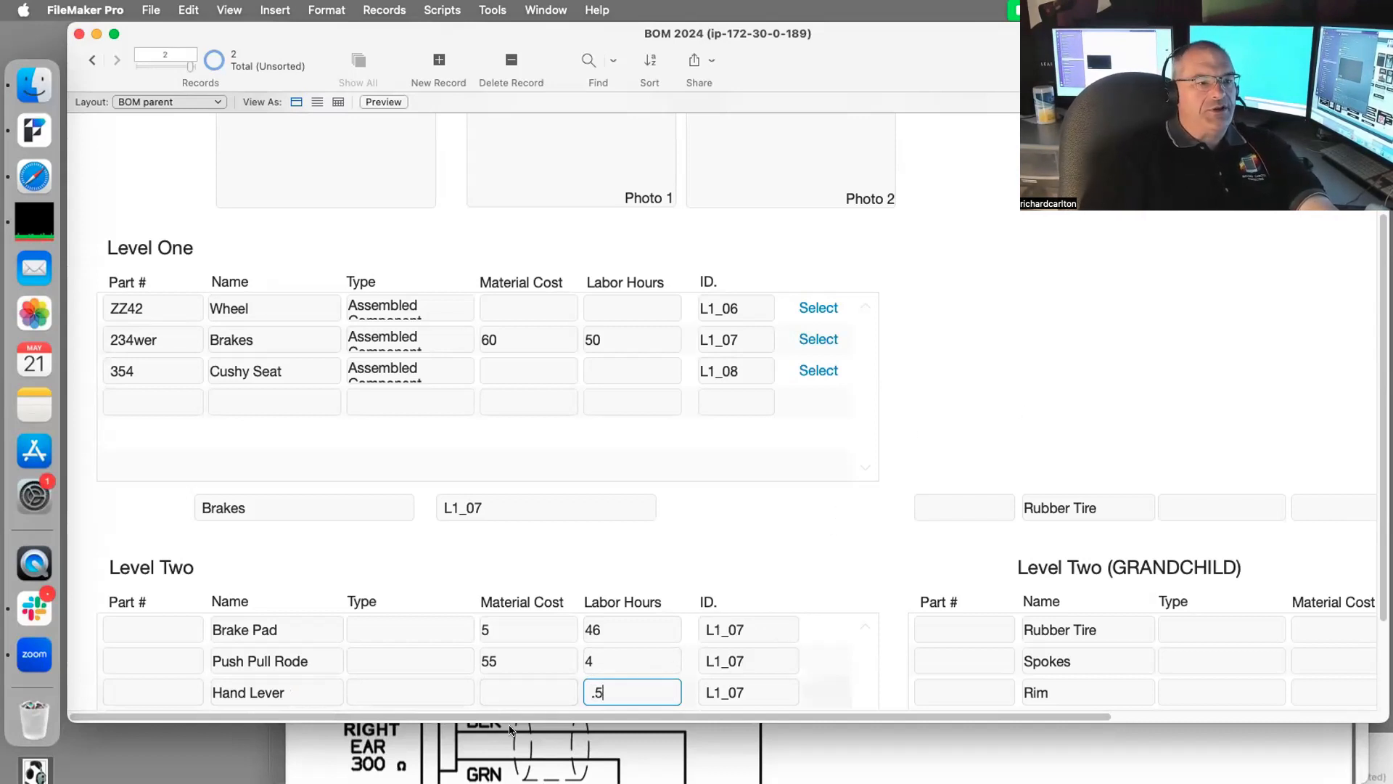
click(824, 545)
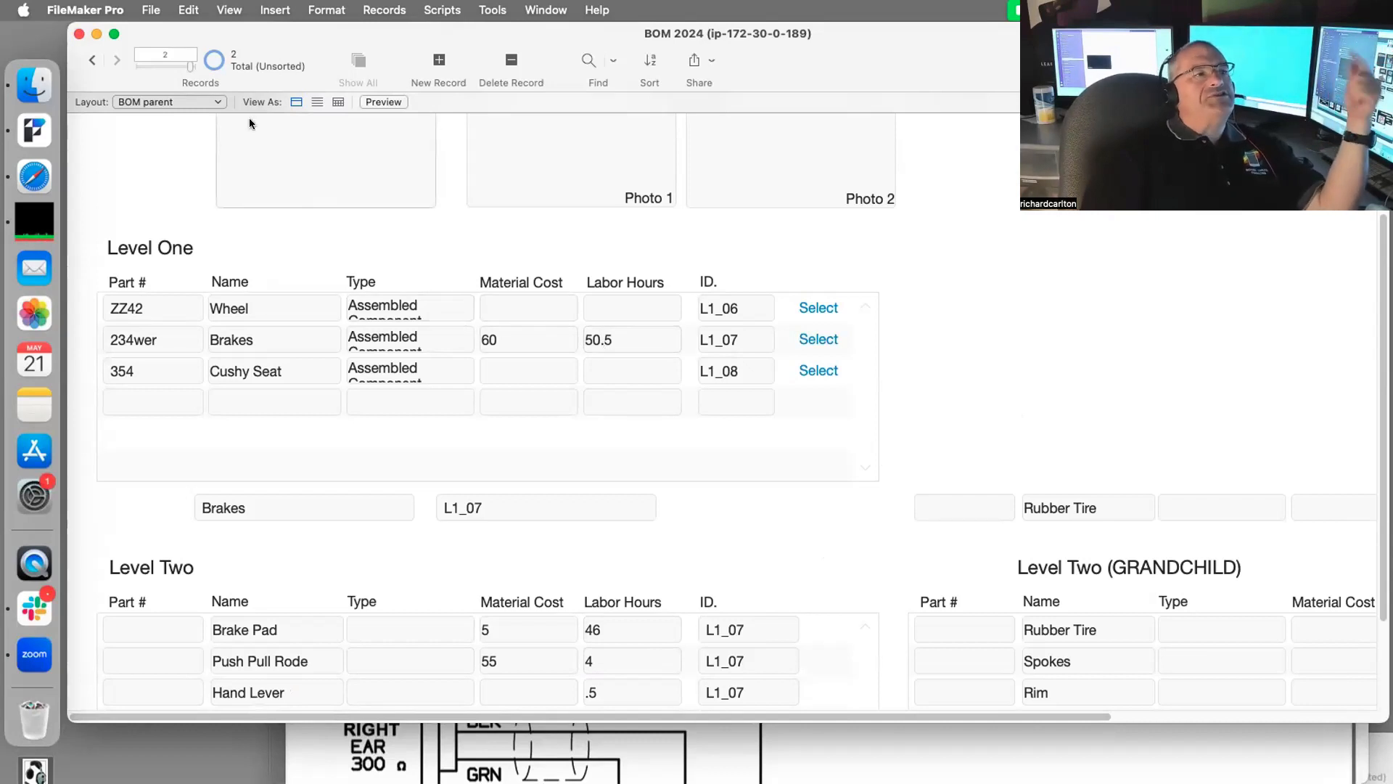
Step: Step back and forth between BOM records to refresh the Brakes 50.5 hours total
click(93, 58)
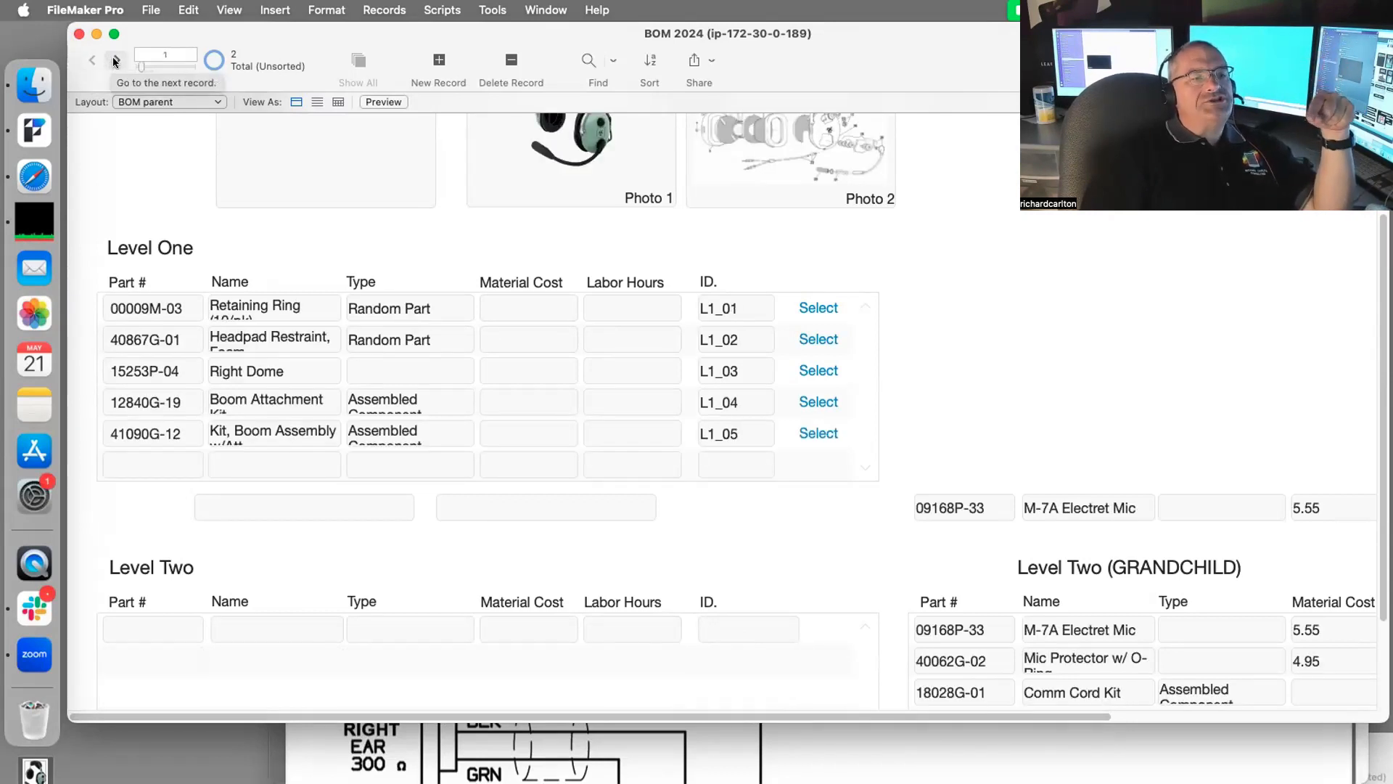
click(114, 60)
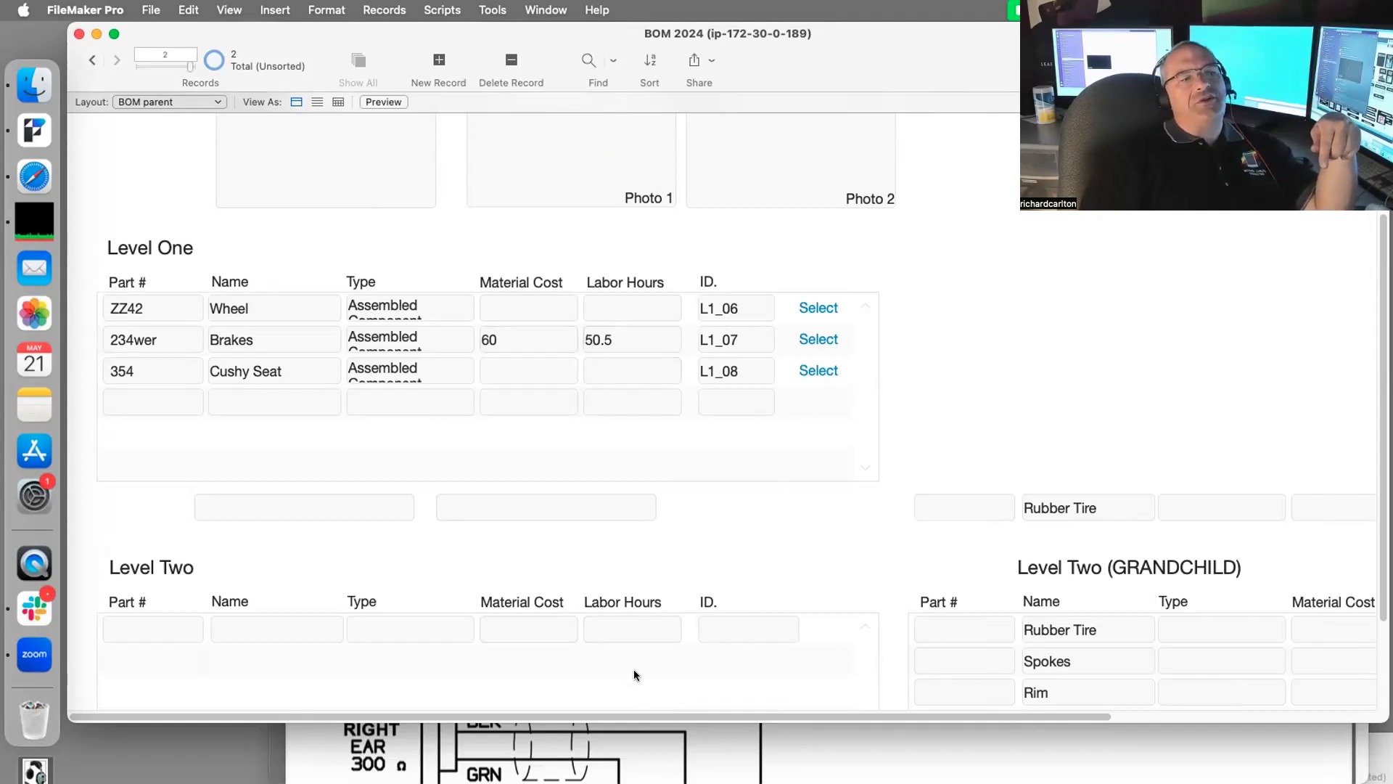
click(93, 60)
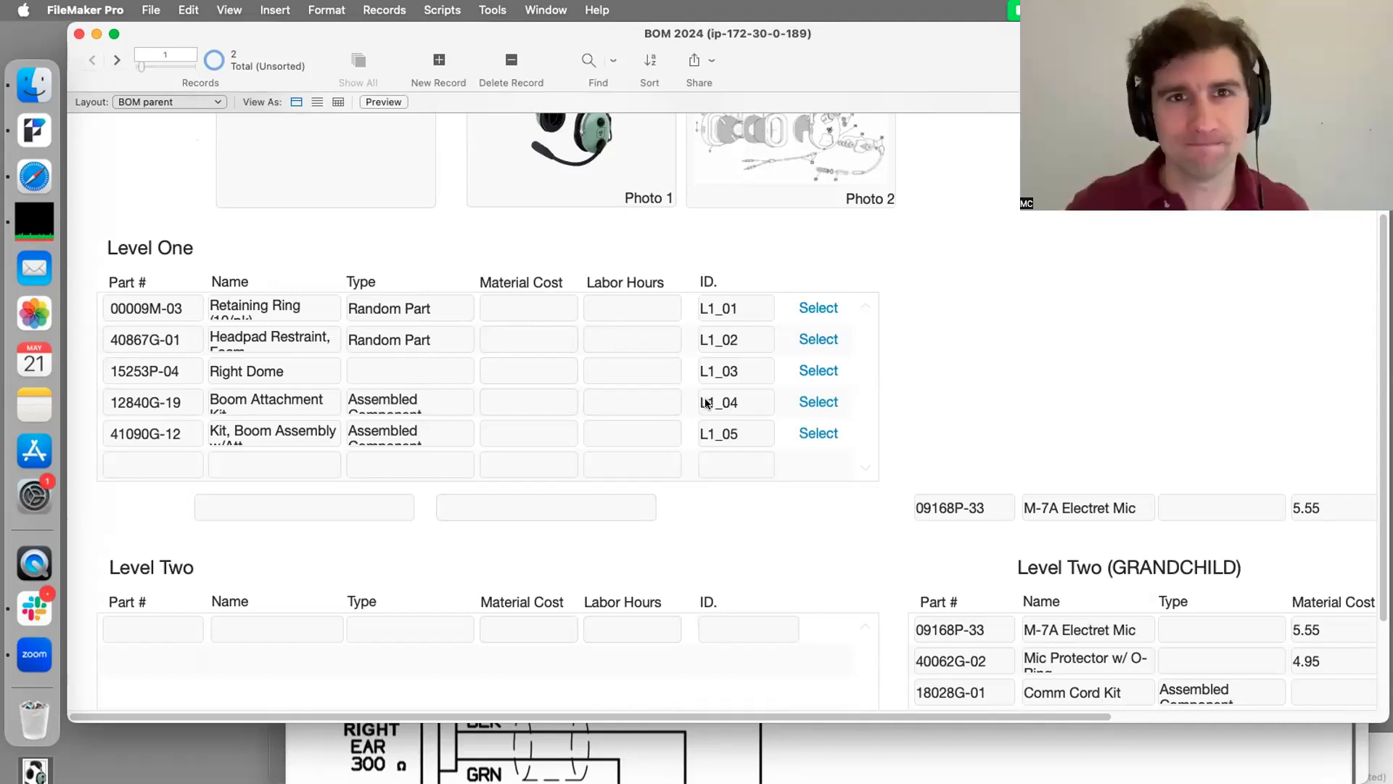
Step: Change Level 1's Labor Hours field back to a Number type and save
key(super+shift+d)
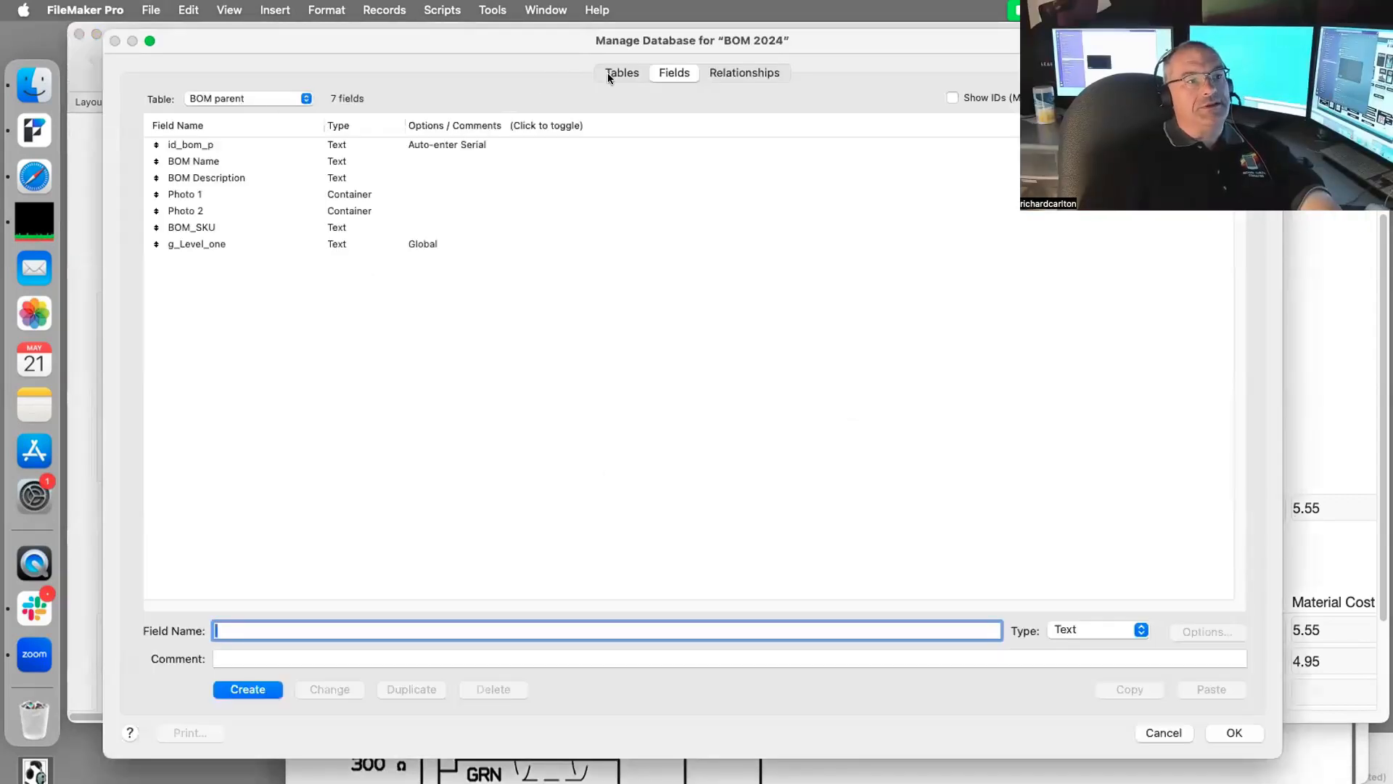
click(297, 99)
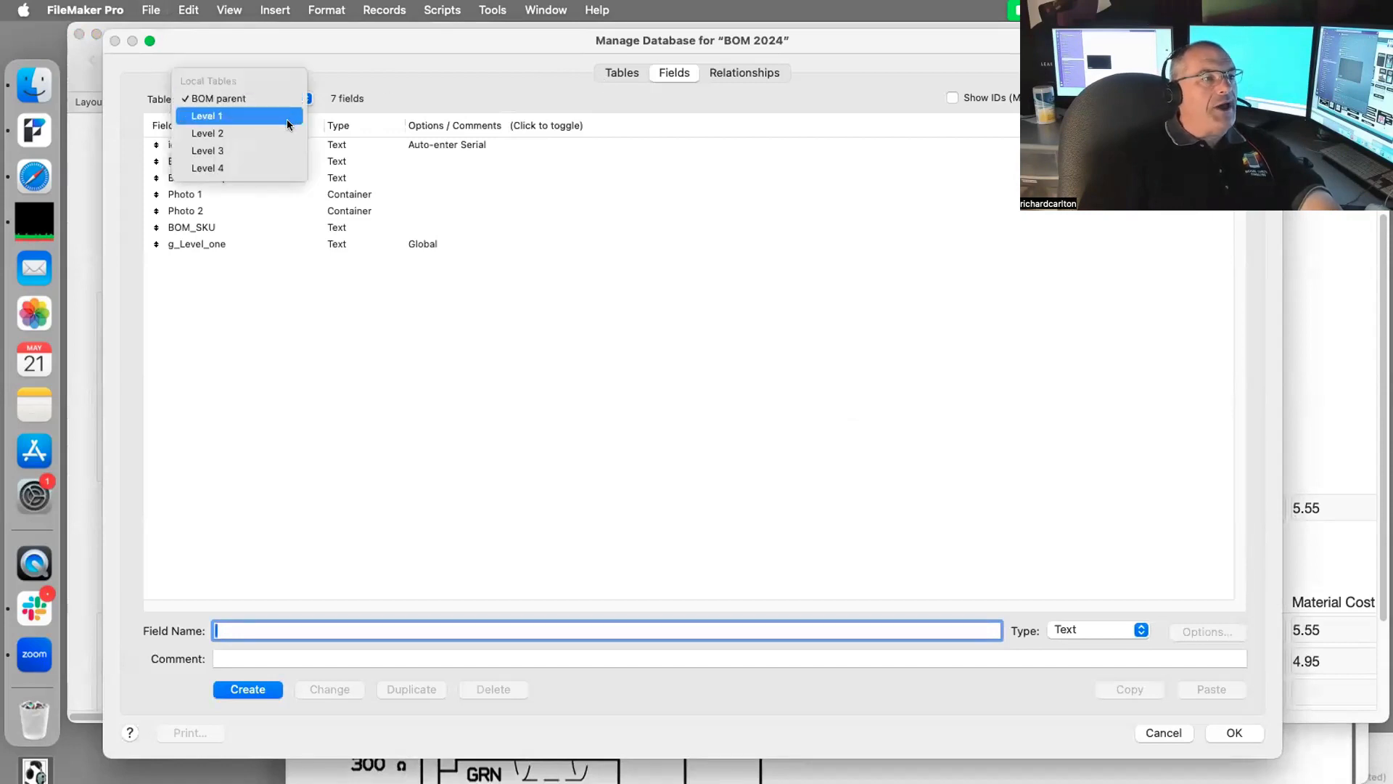
click(286, 119)
click(459, 190)
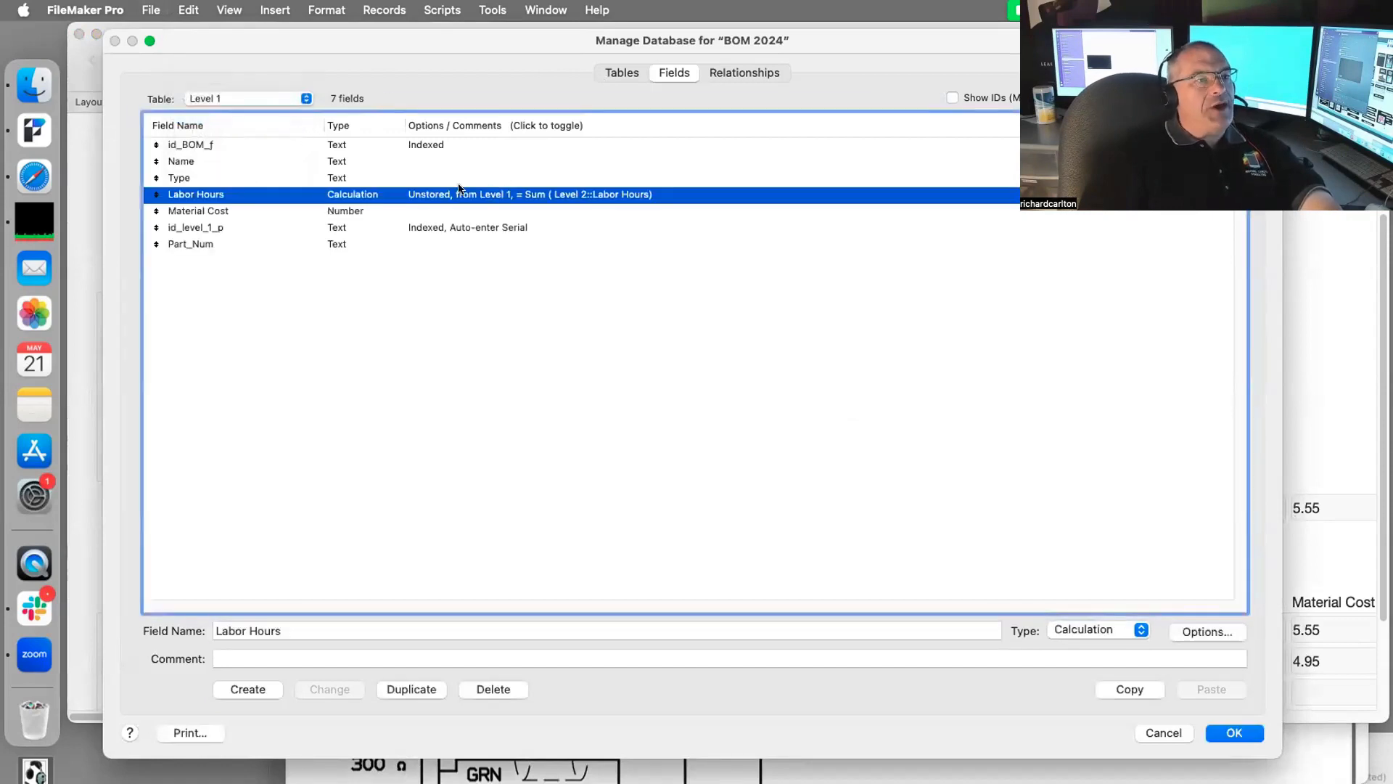
click(1099, 630)
click(1096, 525)
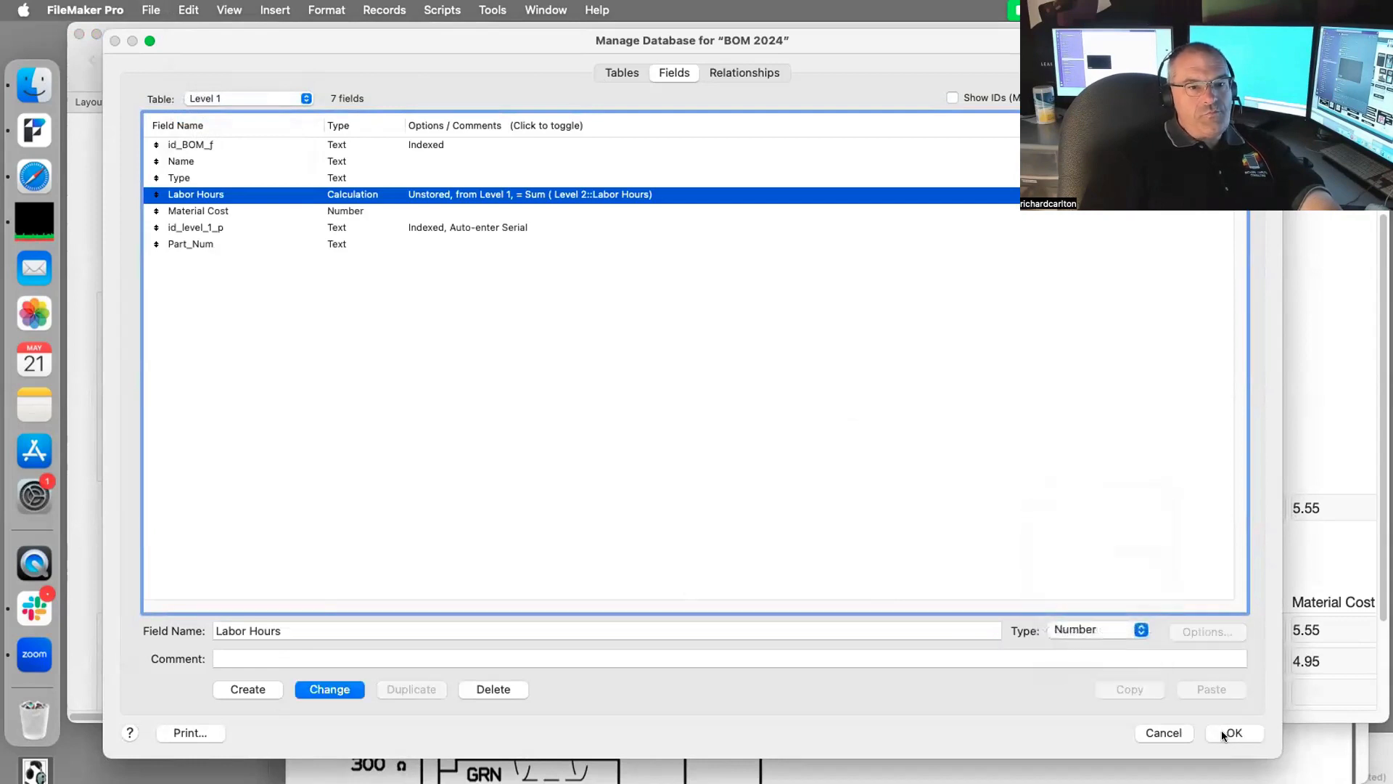
click(1230, 734)
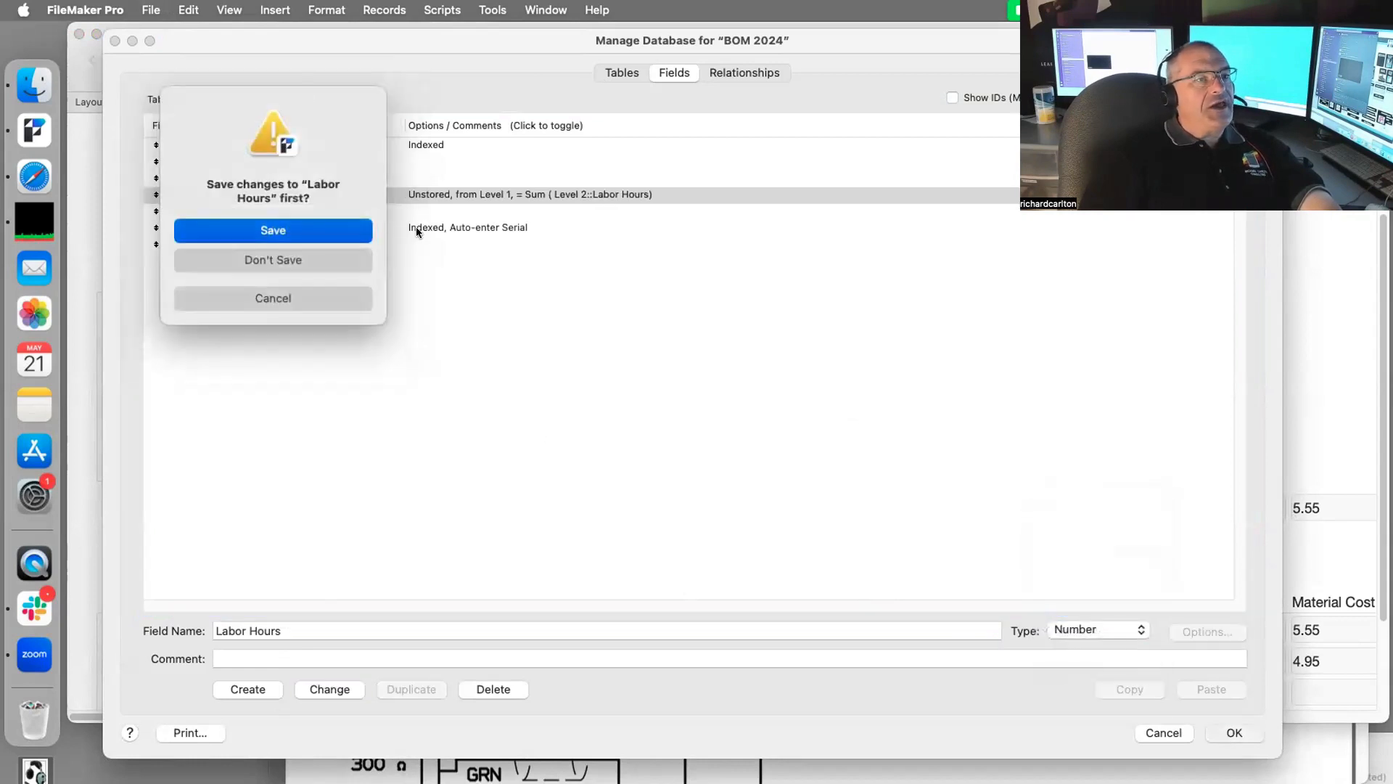
click(345, 230)
Step: Reopen Manage Database to check the Level 1 fields, then close it
key(super+shift+d)
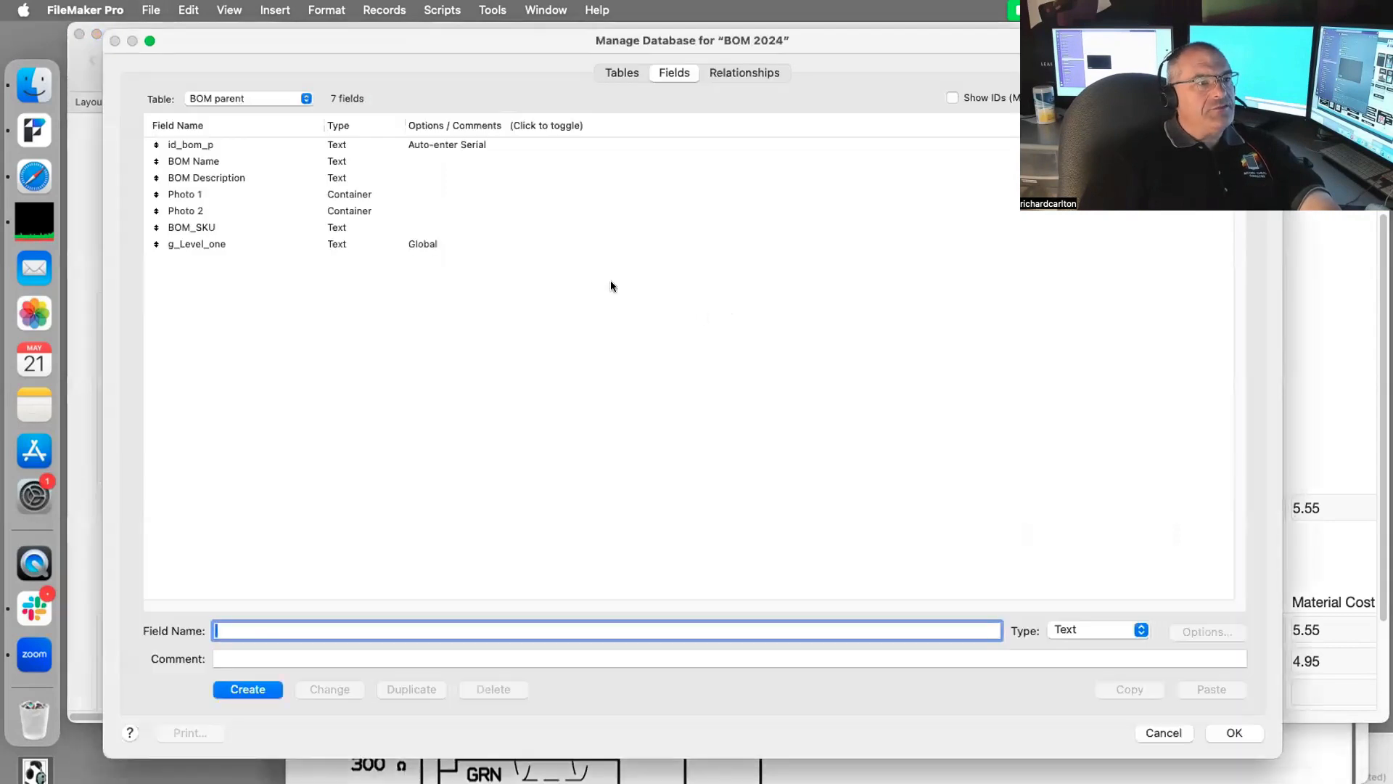
click(242, 102)
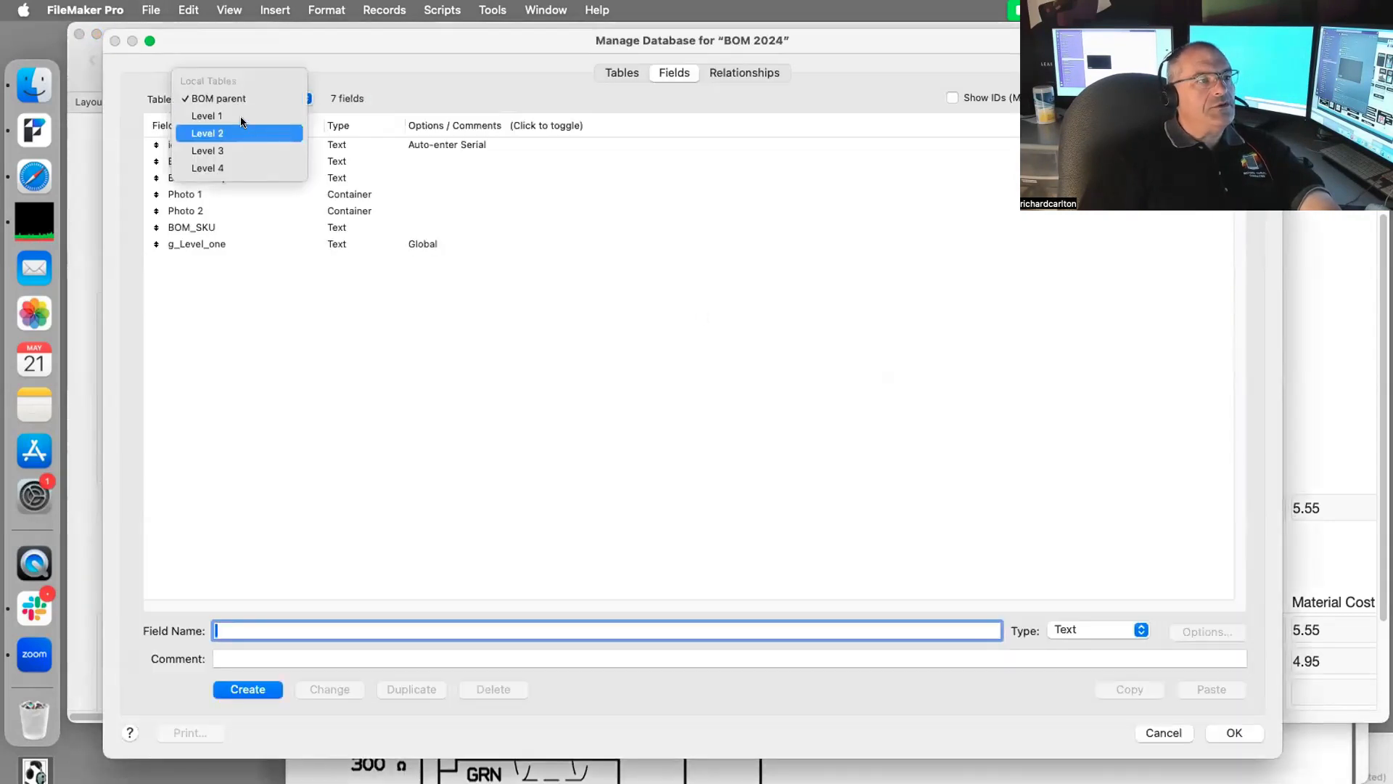
click(241, 115)
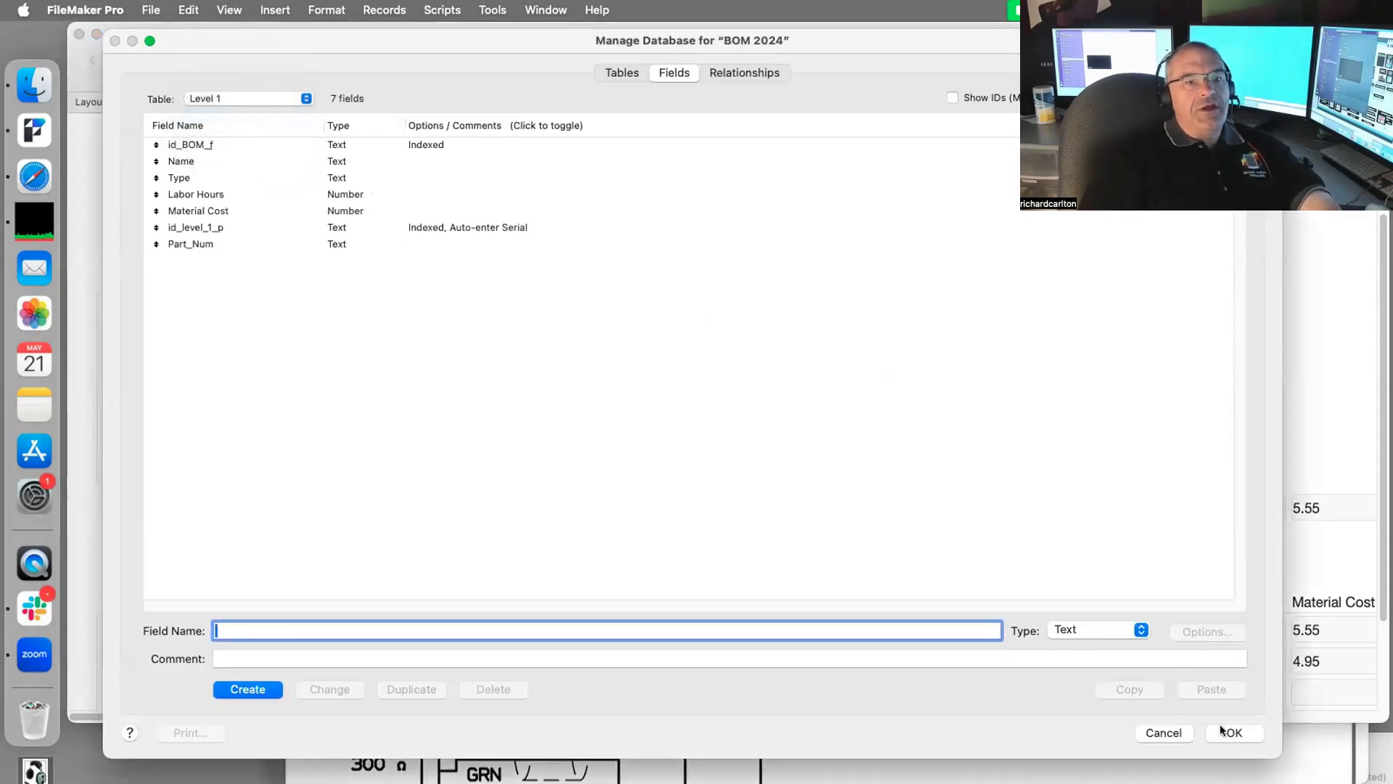
click(1226, 732)
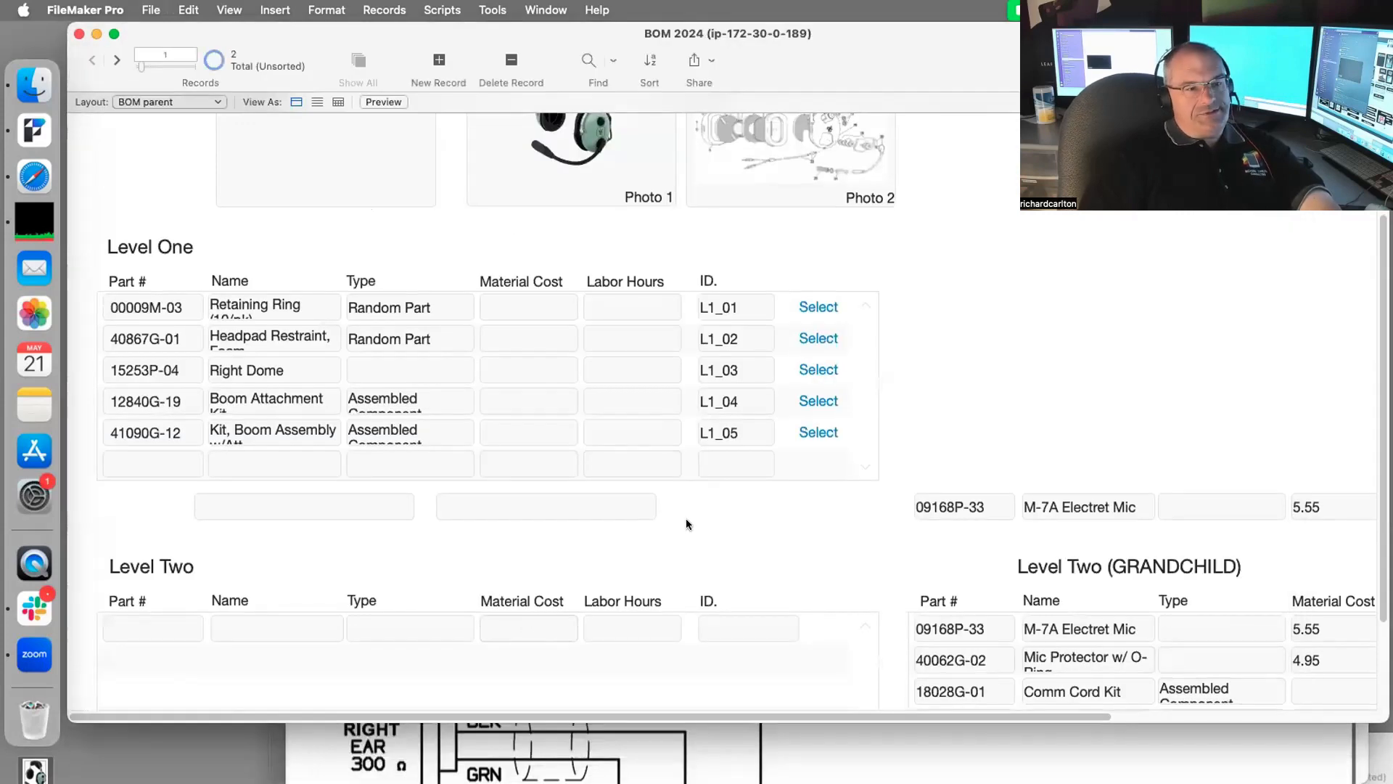
Step: Click between the empty Level Two material cost and labor hours fields
scroll(681, 534, down, 3)
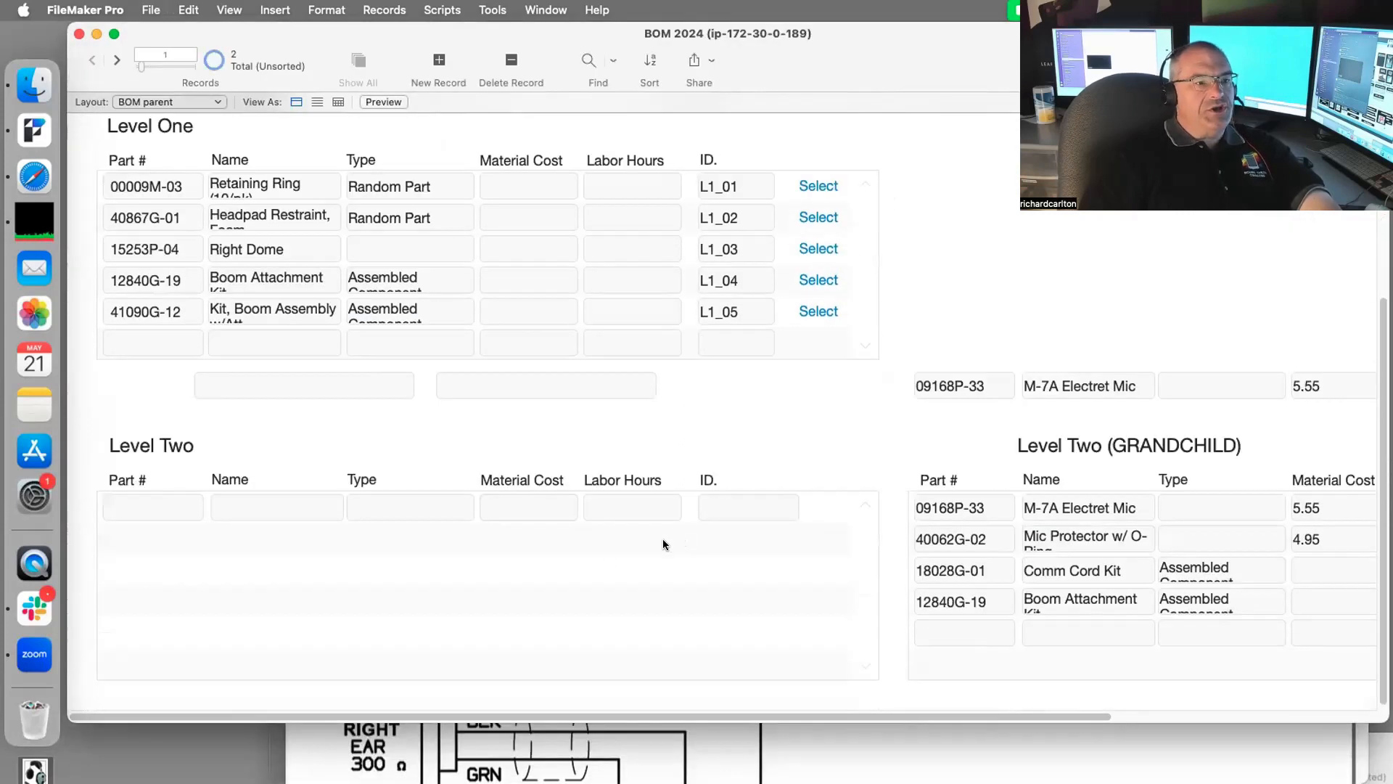
click(517, 496)
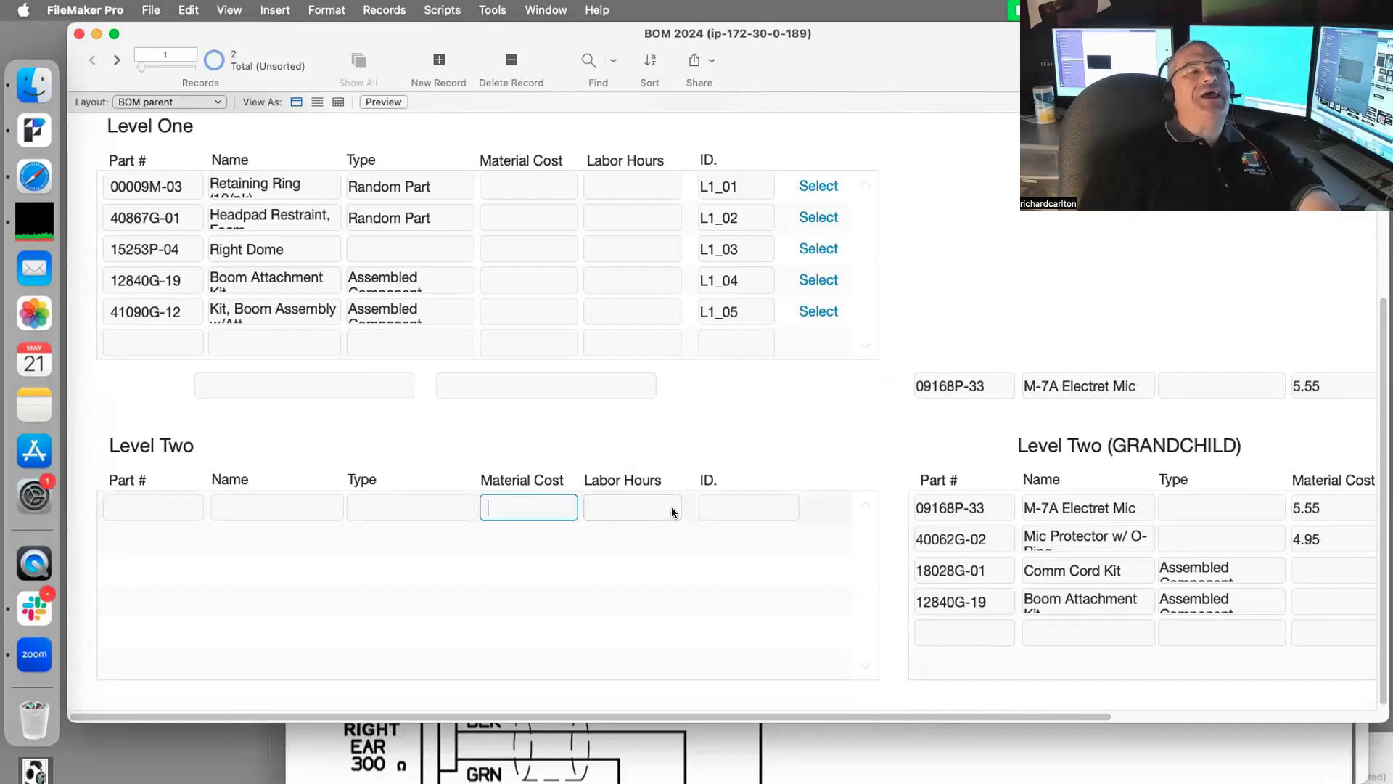
click(673, 512)
click(526, 508)
click(653, 510)
click(523, 507)
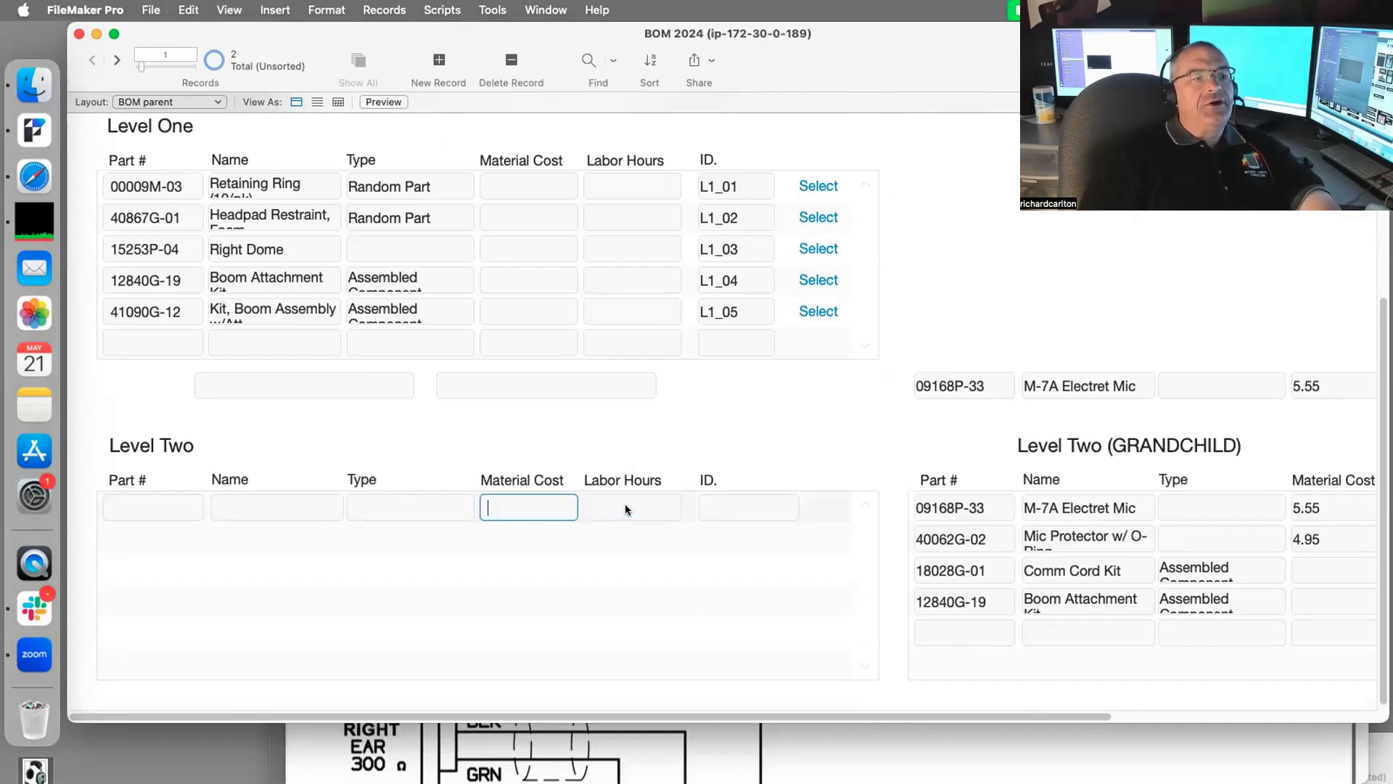
click(653, 509)
click(524, 505)
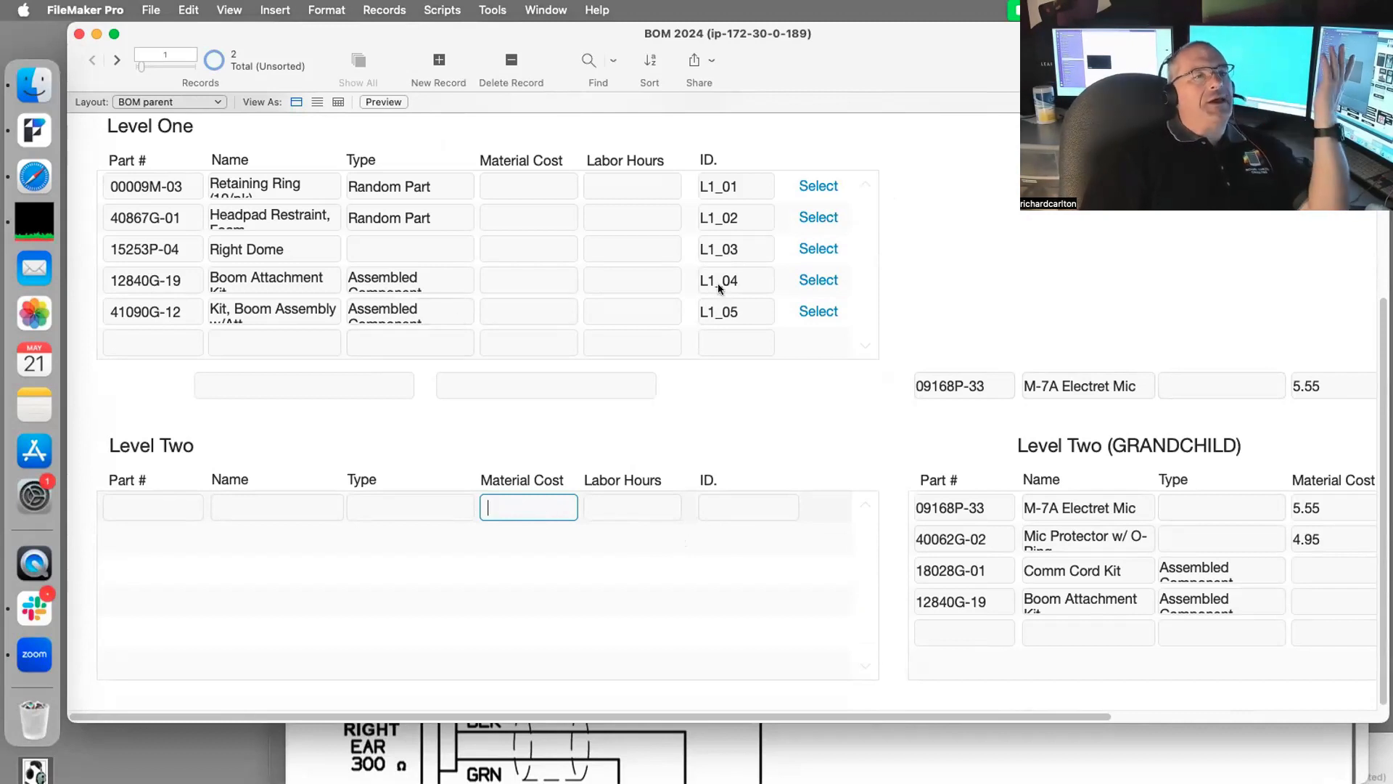
Step: Show Level Two parts for Boom Attachment Kit and L1_05, then Brakes on record 2
click(815, 280)
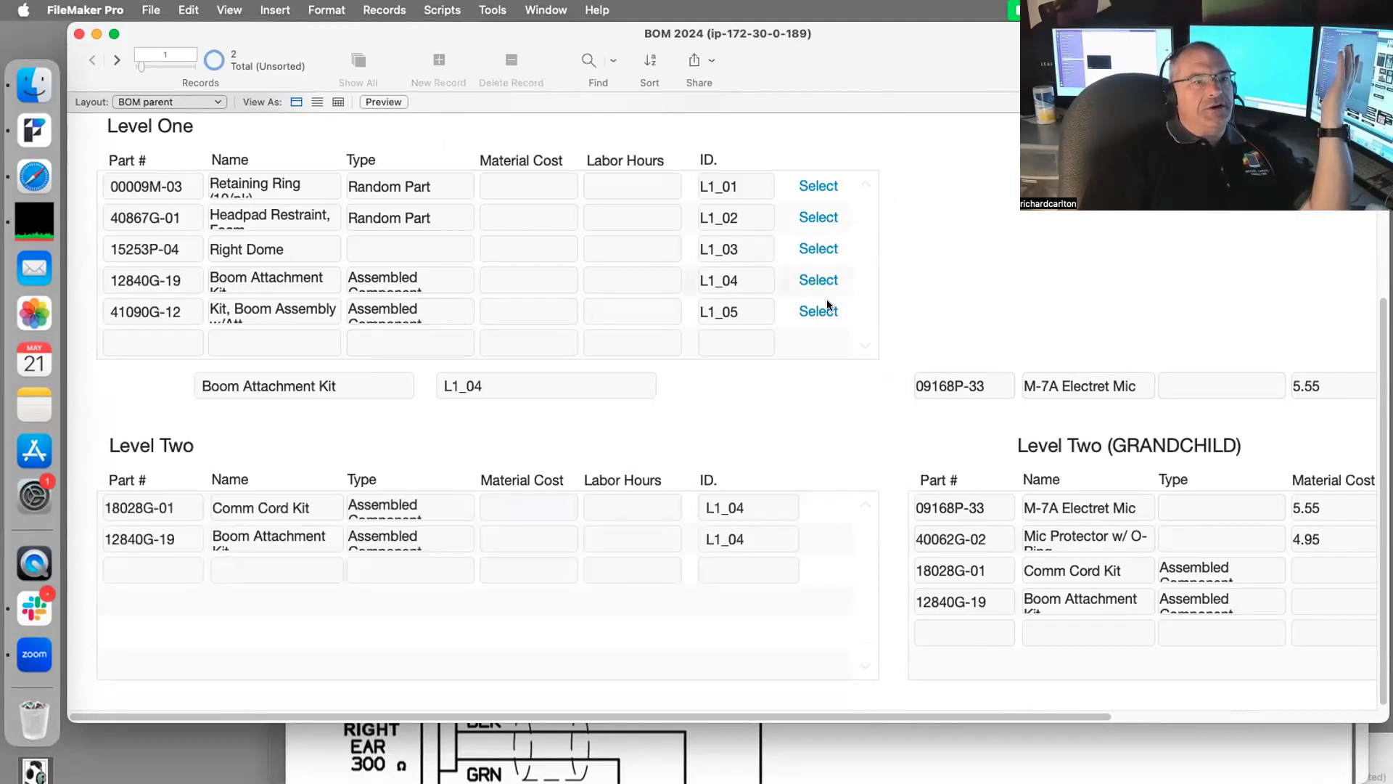
click(817, 313)
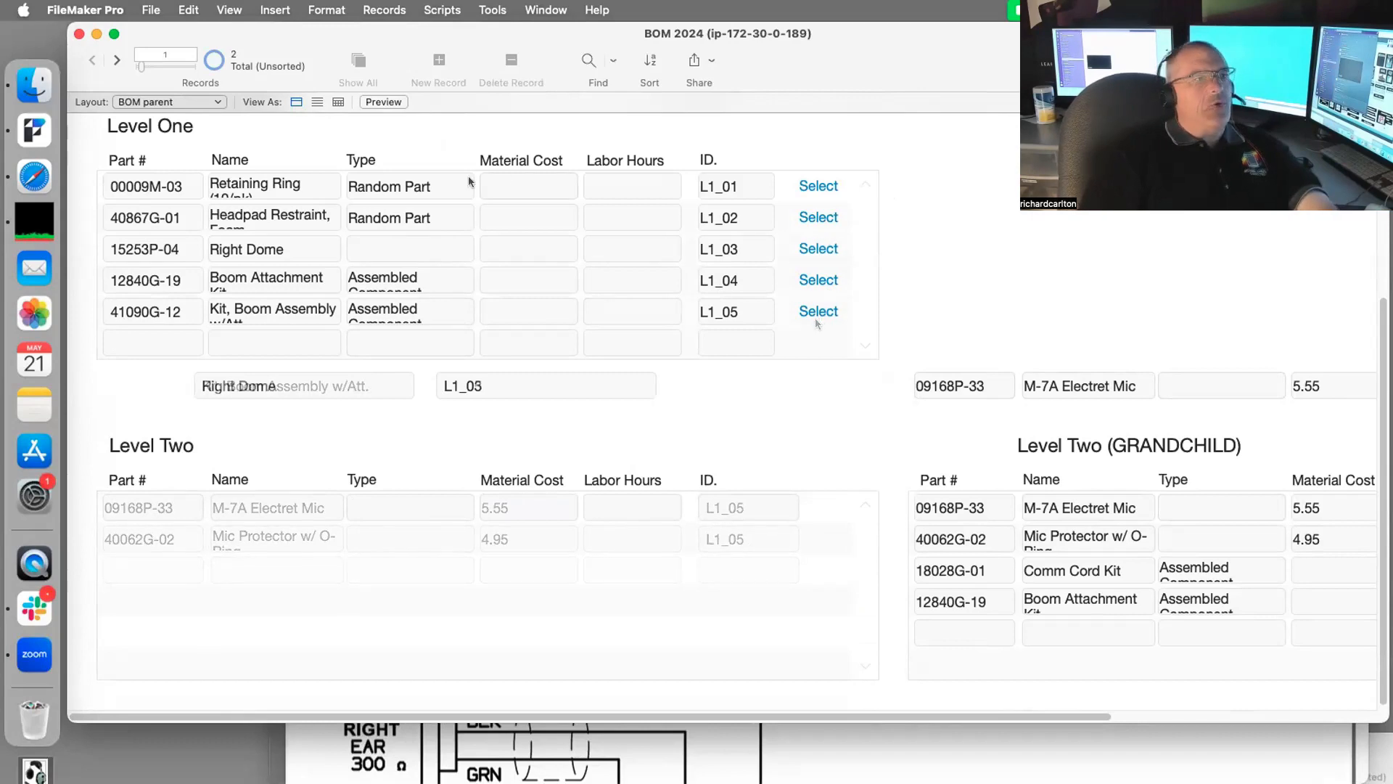
scroll(469, 181, up, 4)
click(115, 60)
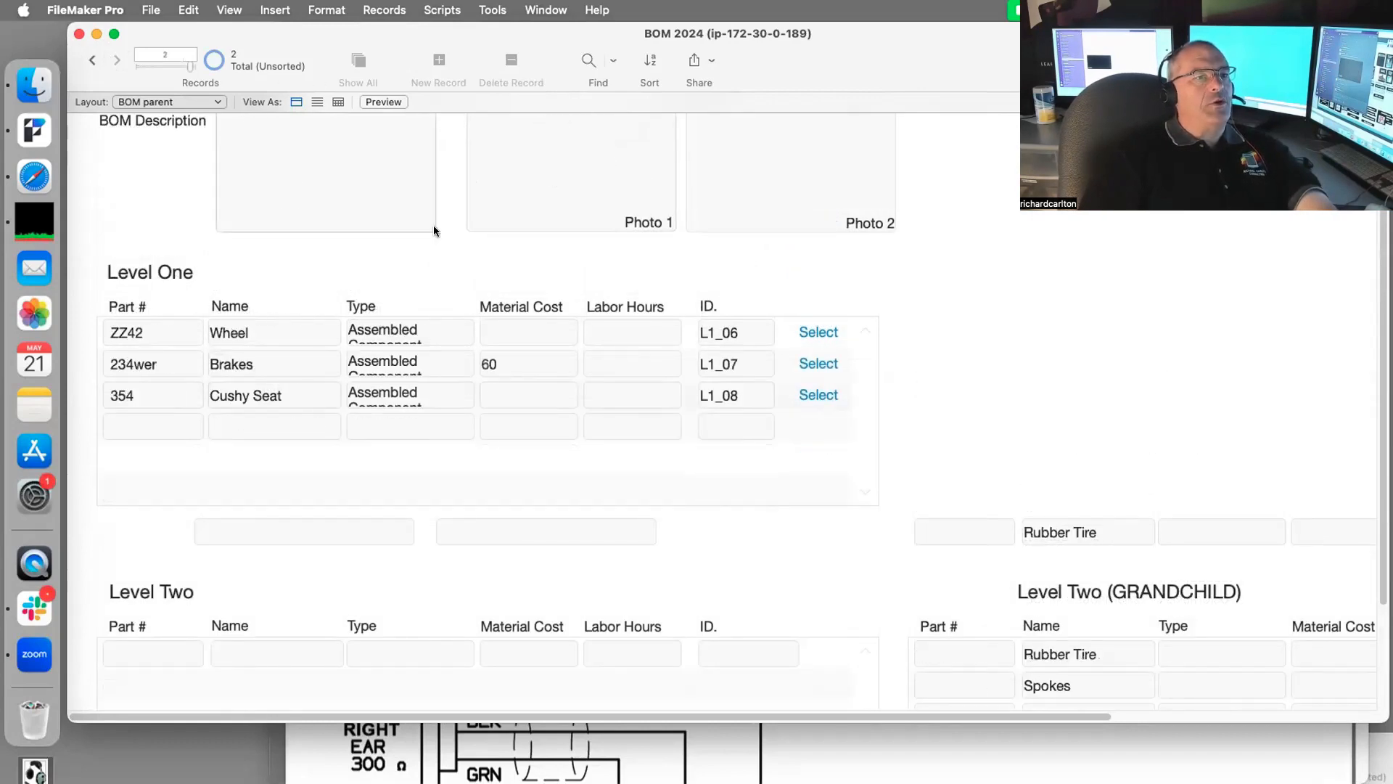
scroll(685, 377, down, 3)
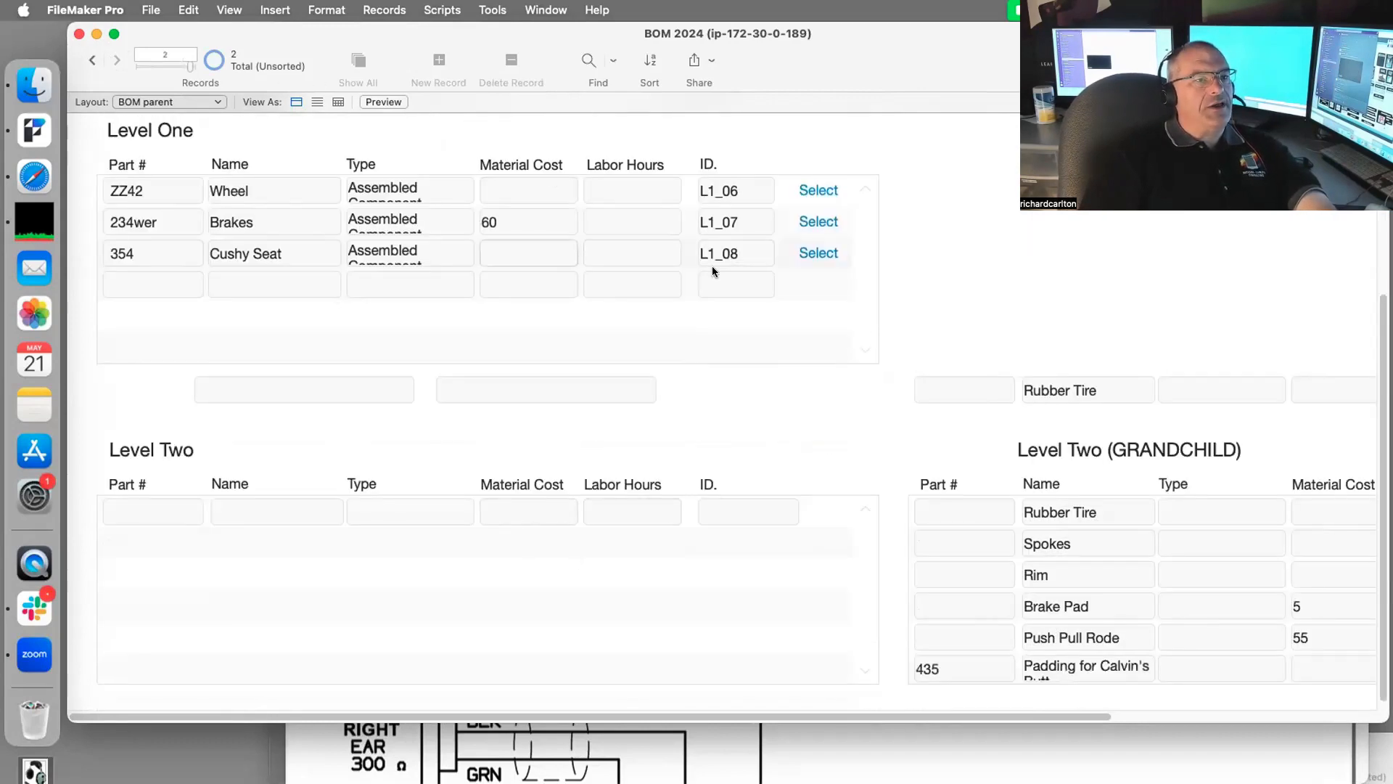
click(818, 222)
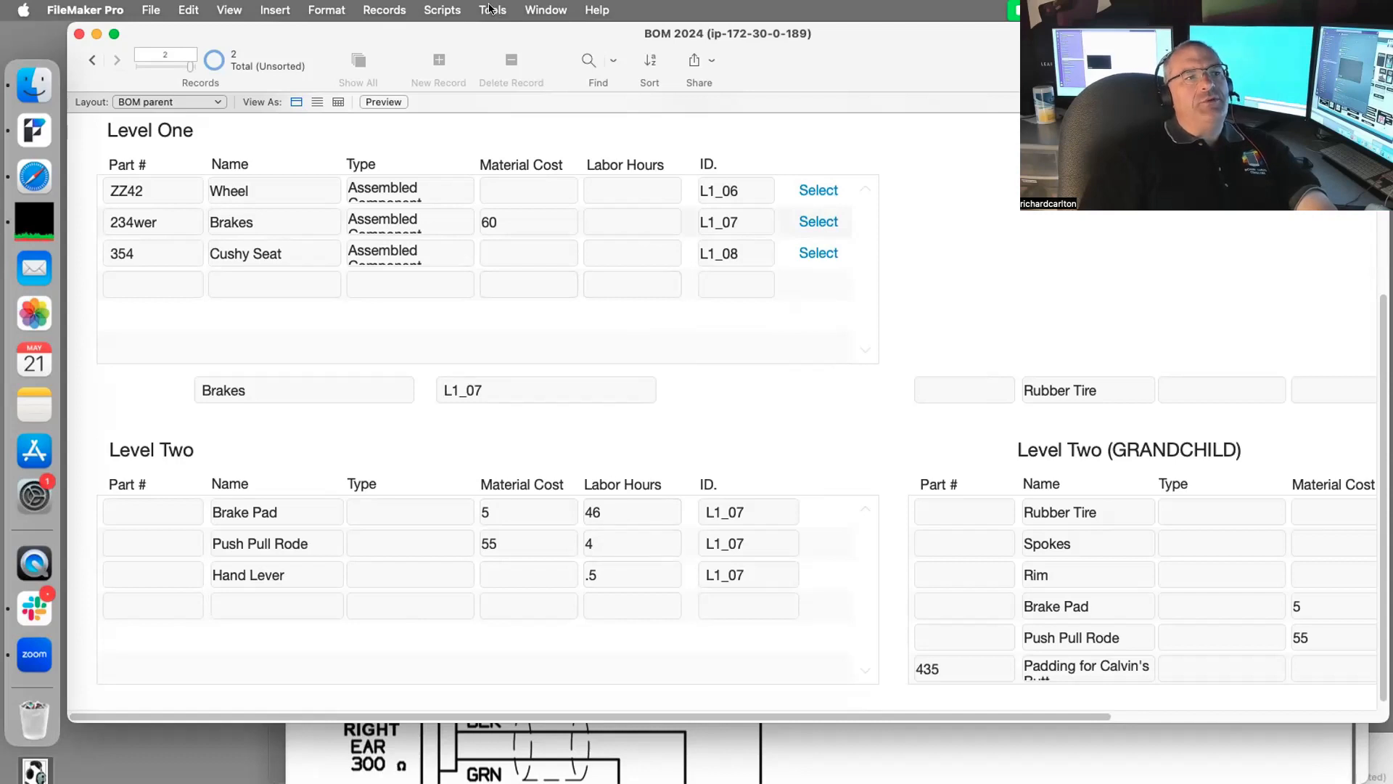
Step: Review the OnRecordLoad script's steps in the Script Workspace, then close it
click(456, 8)
click(459, 35)
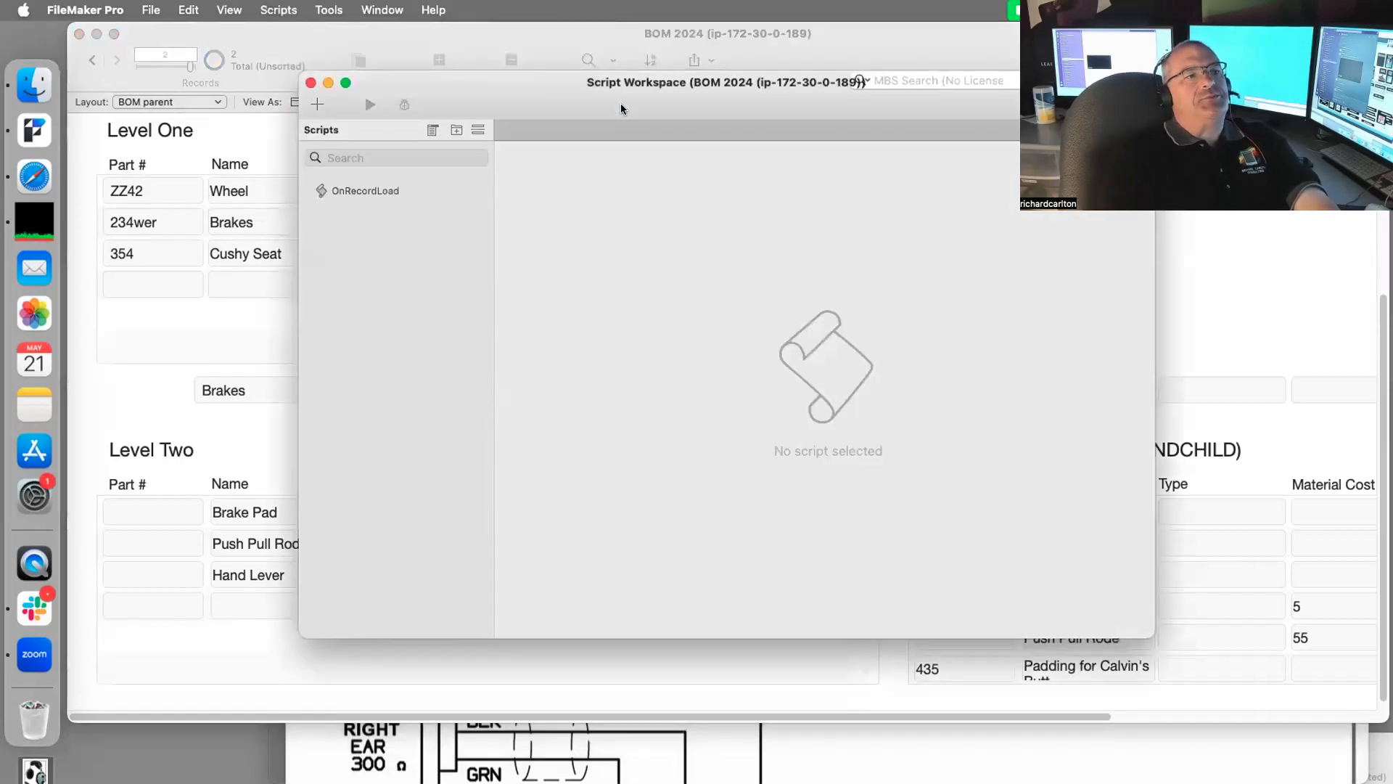
click(345, 189)
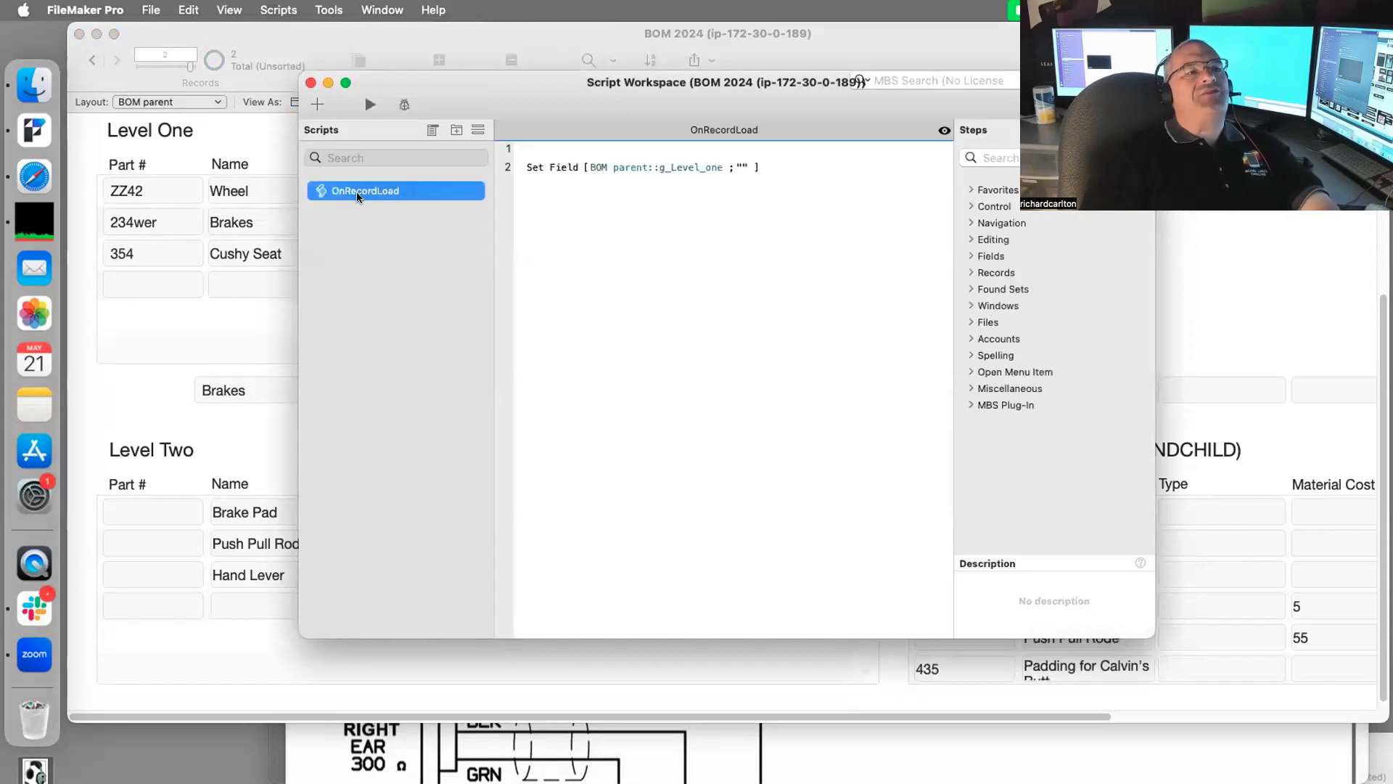
click(310, 82)
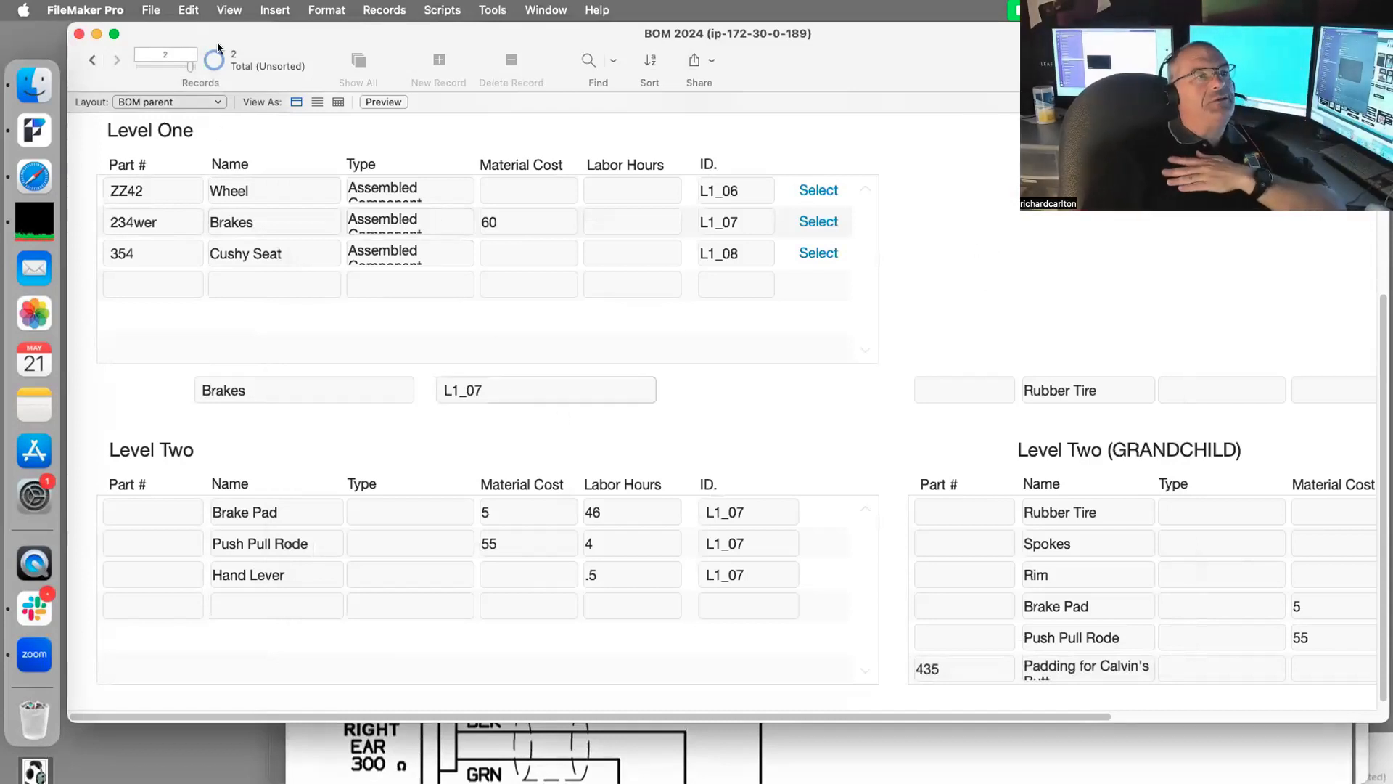
Step: Go back to record 1 and forward to record 2, then open the Tools menu
click(91, 62)
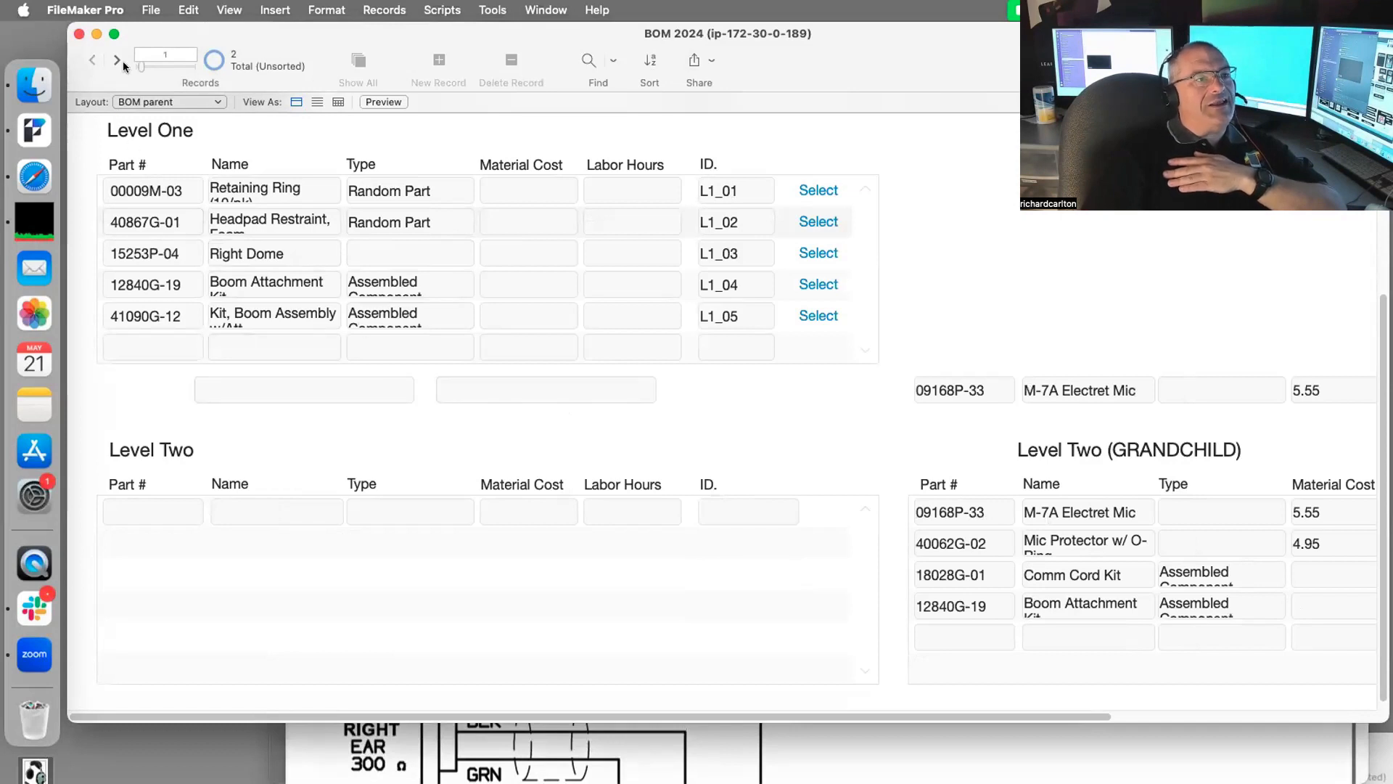
click(116, 60)
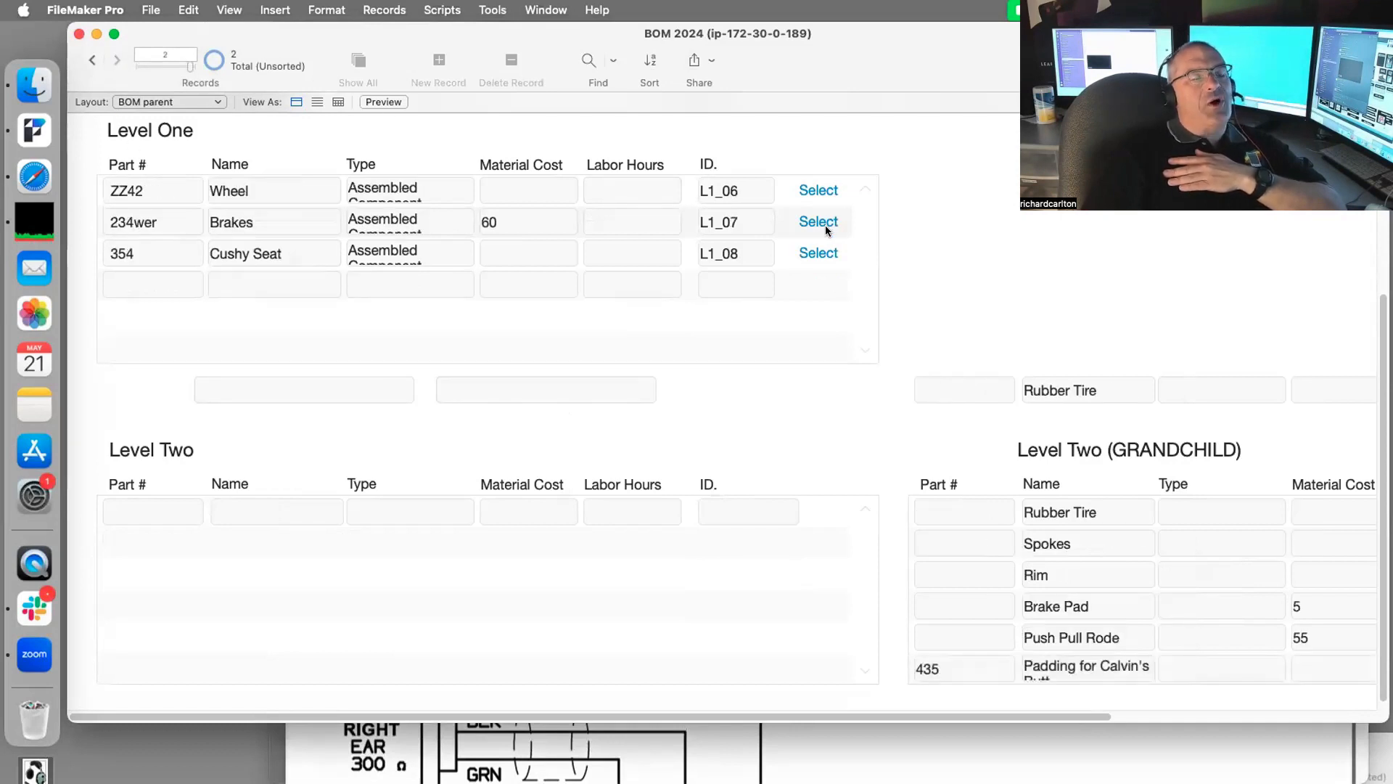
click(534, 10)
mouse_move(490, 9)
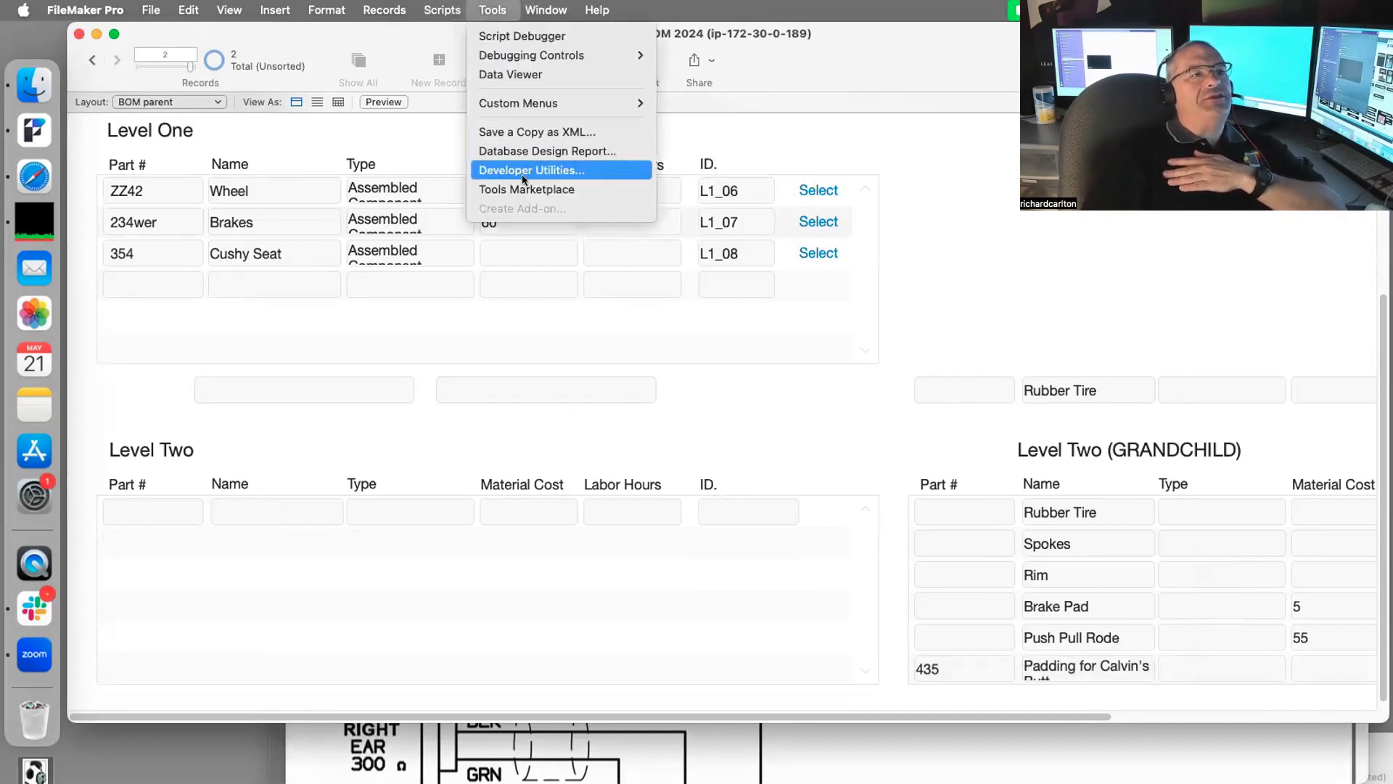
Step: Open the Script Debugger beside the layout and step through the Brakes selection script
click(533, 36)
drag(599, 123, 1030, 122)
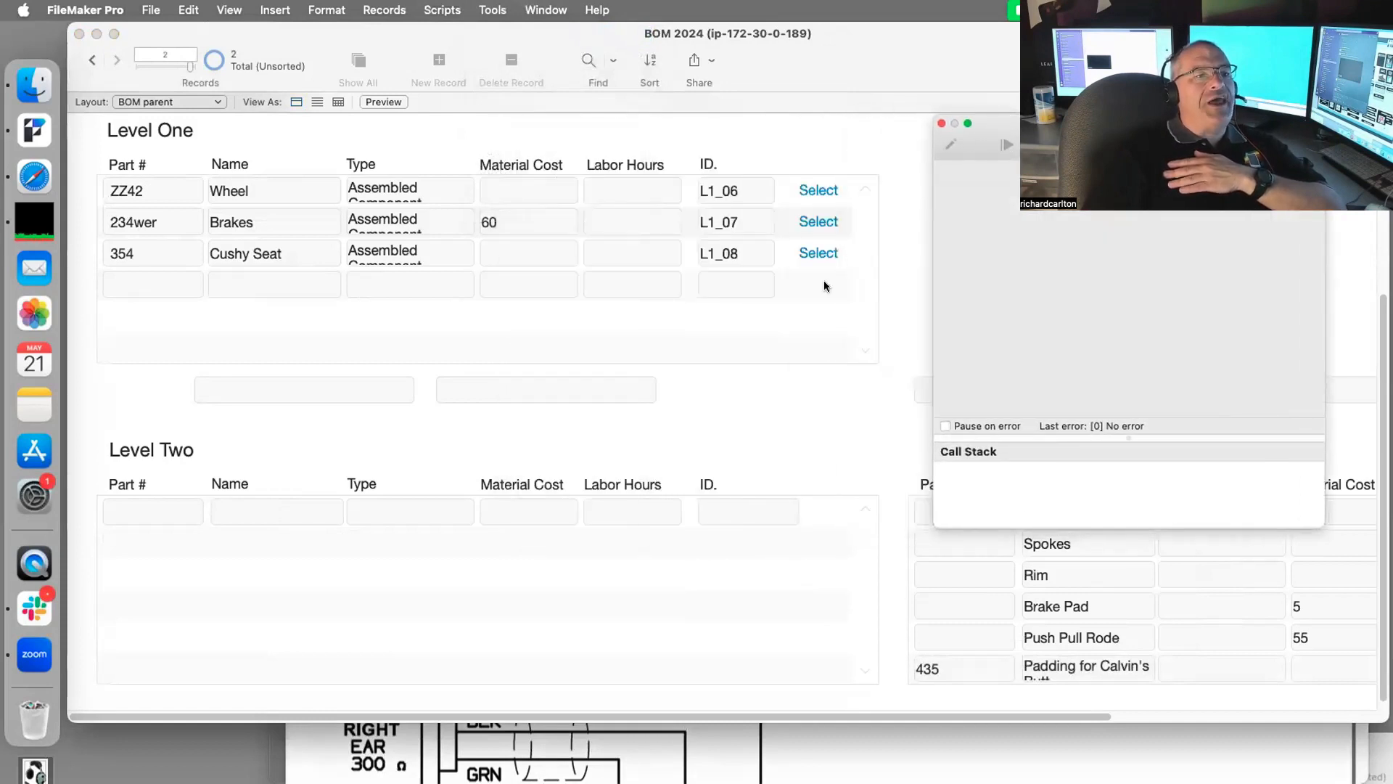
click(821, 223)
click(820, 222)
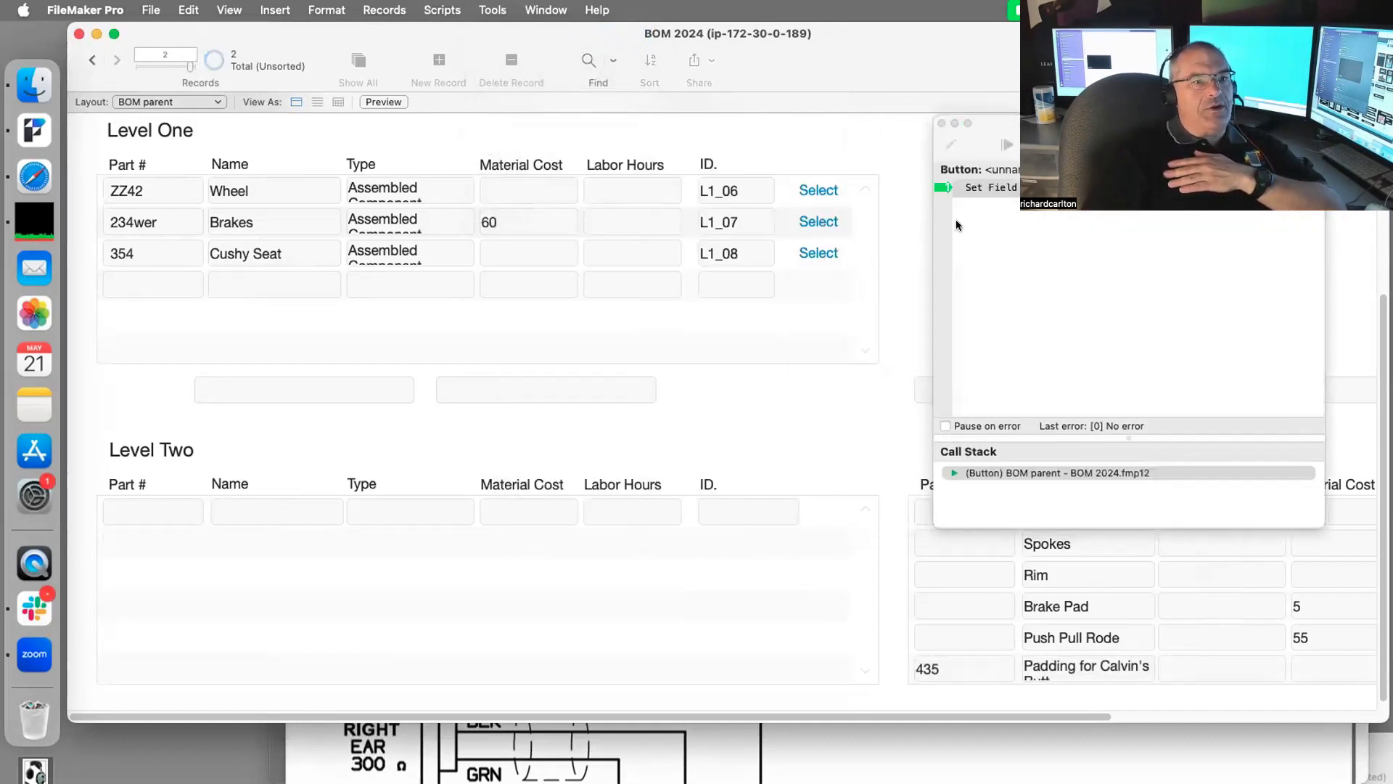
click(1034, 145)
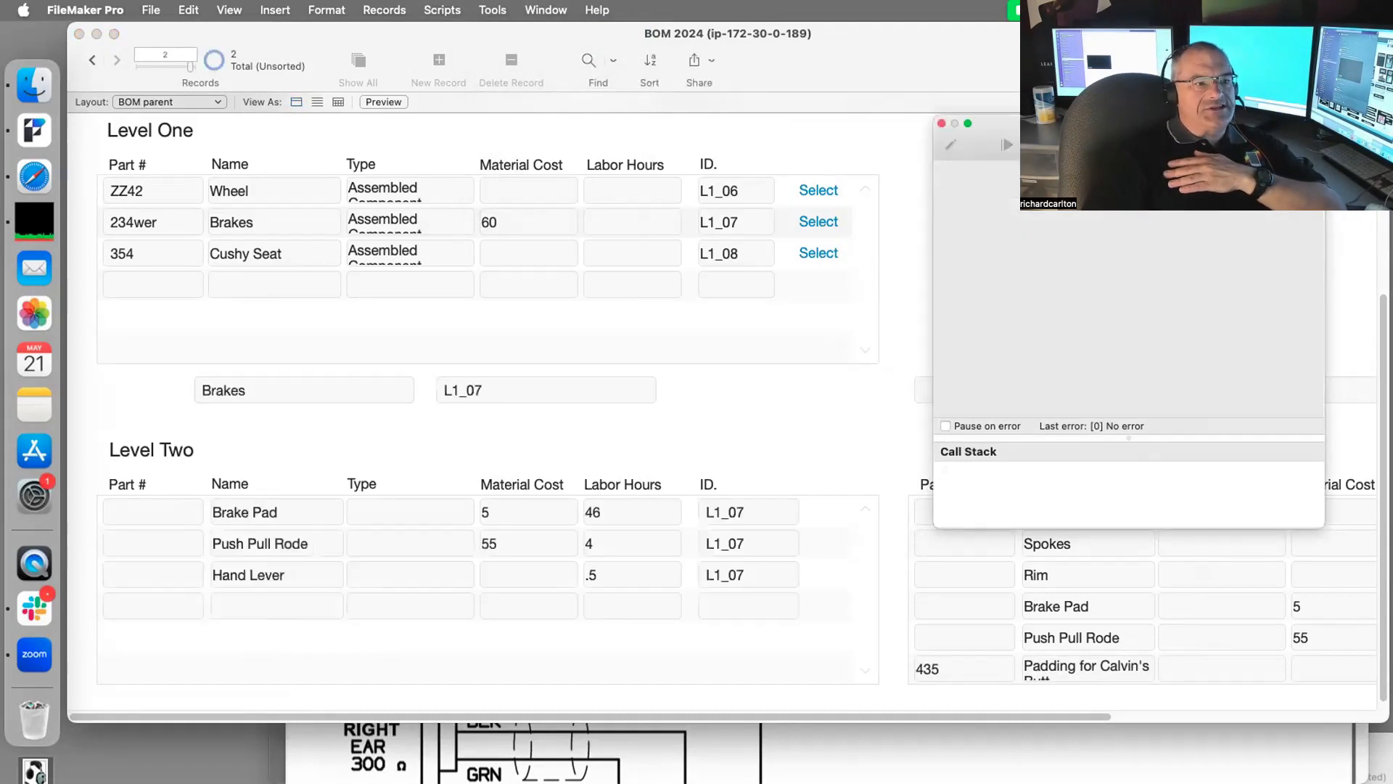
Step: Move to record 1 and back to record 2, finishing each OnRecordLoad run with F5
click(869, 409)
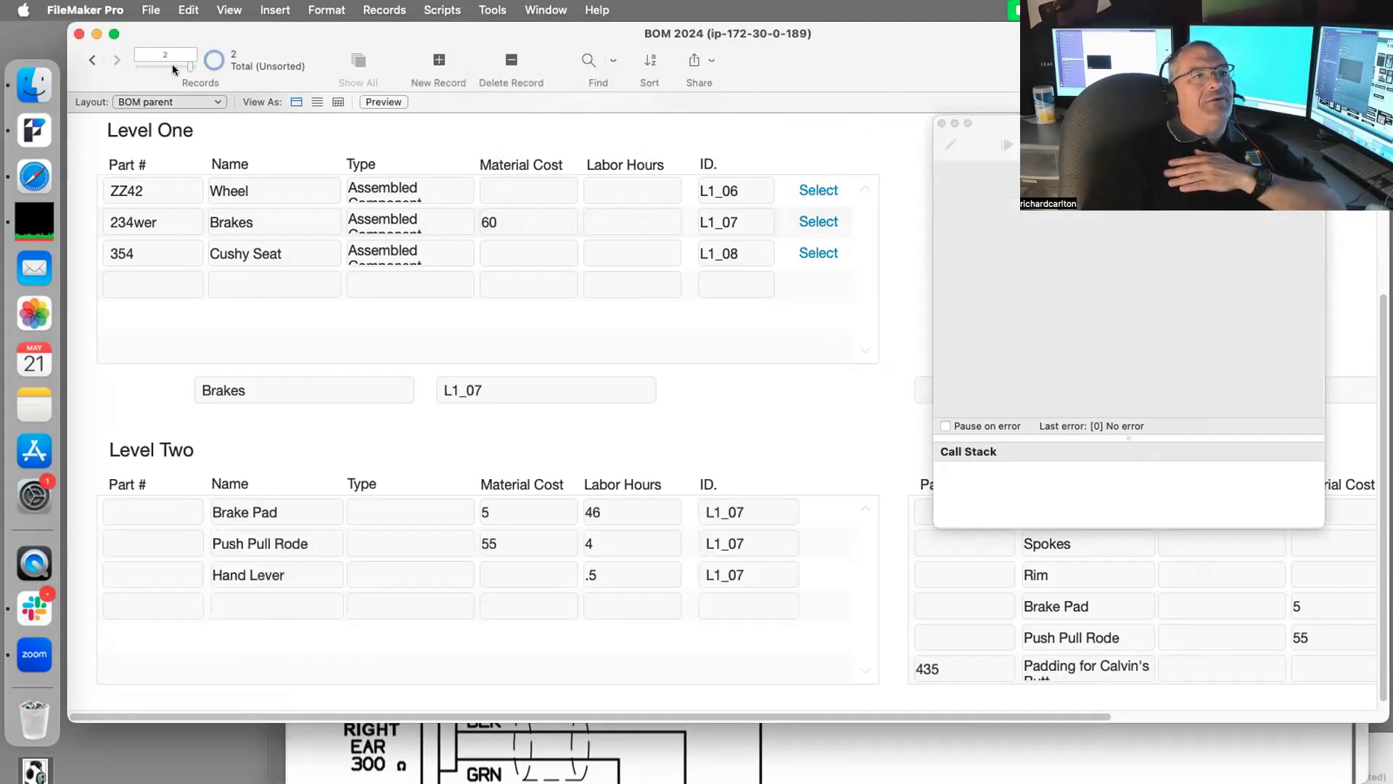
click(92, 59)
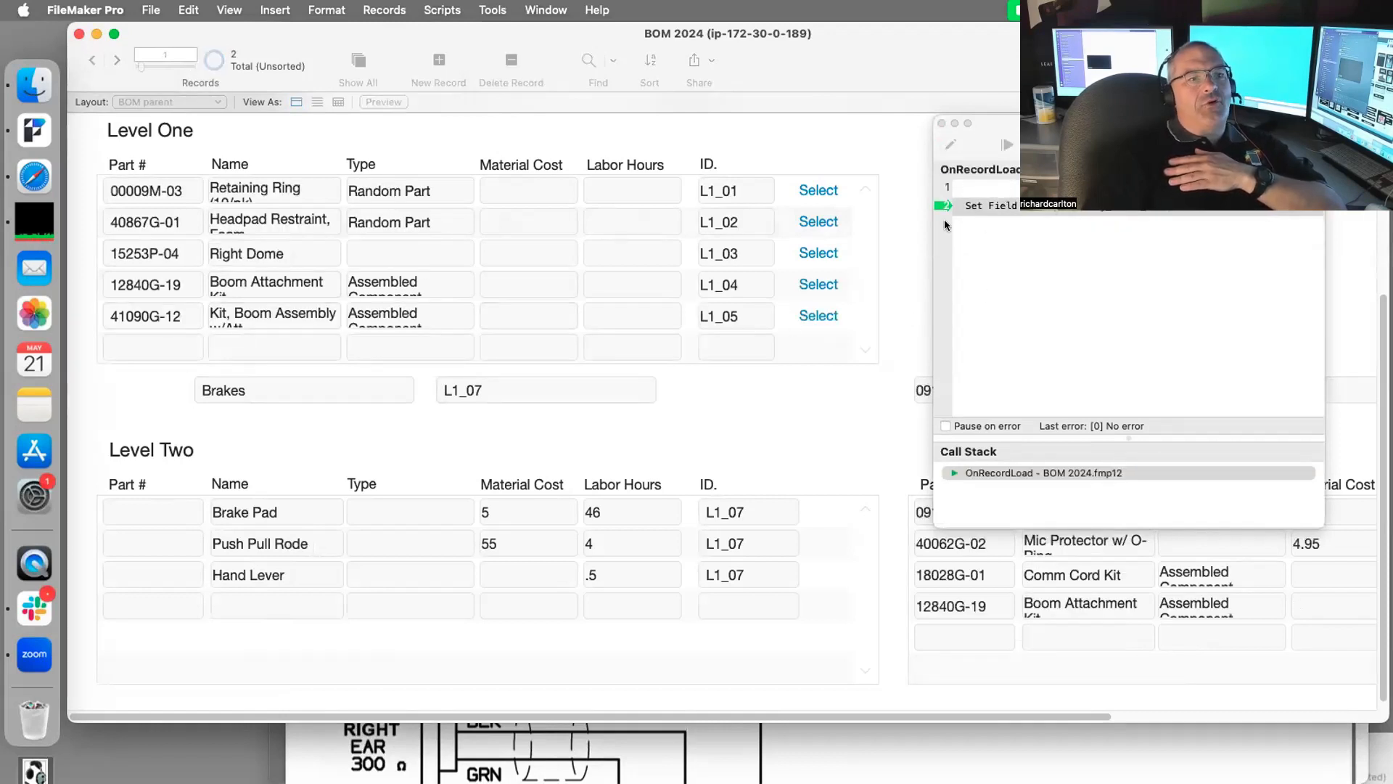
click(1110, 206)
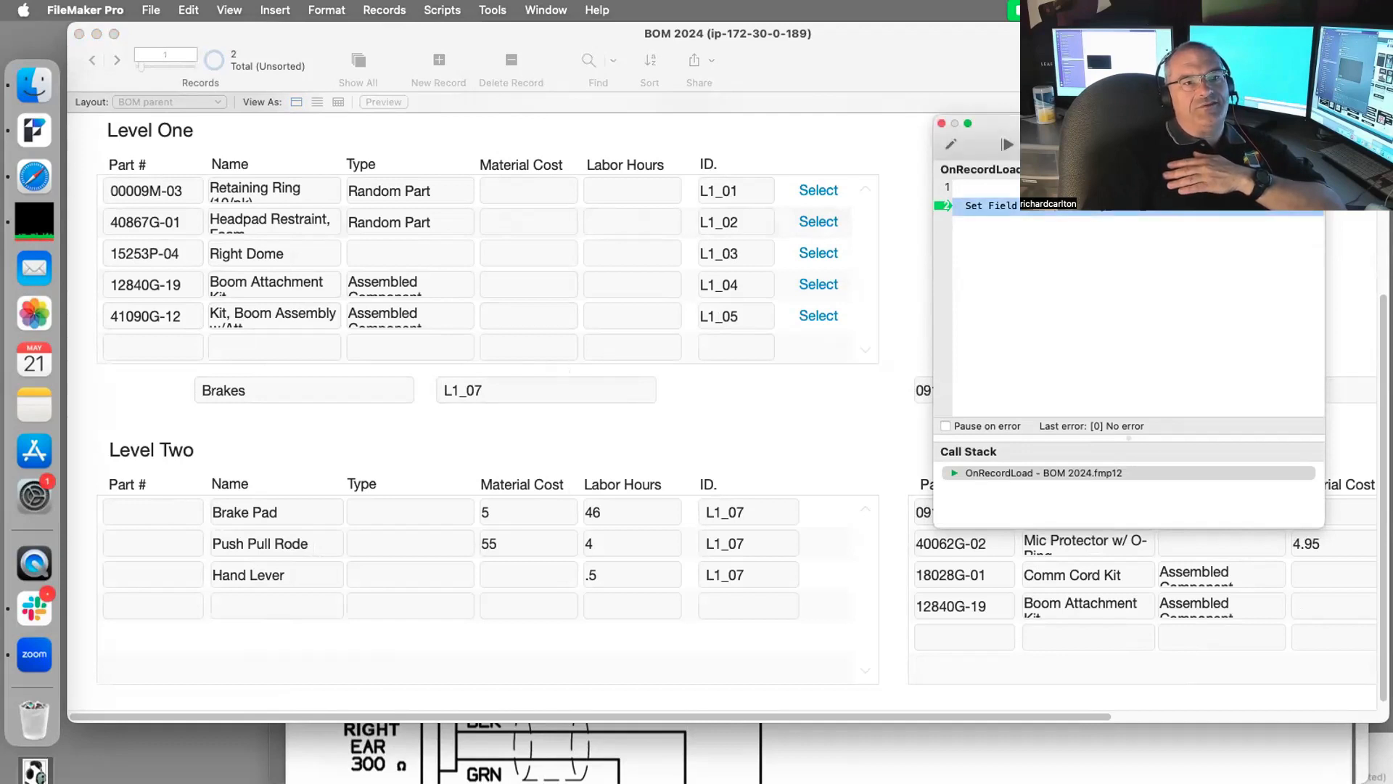
key(F5)
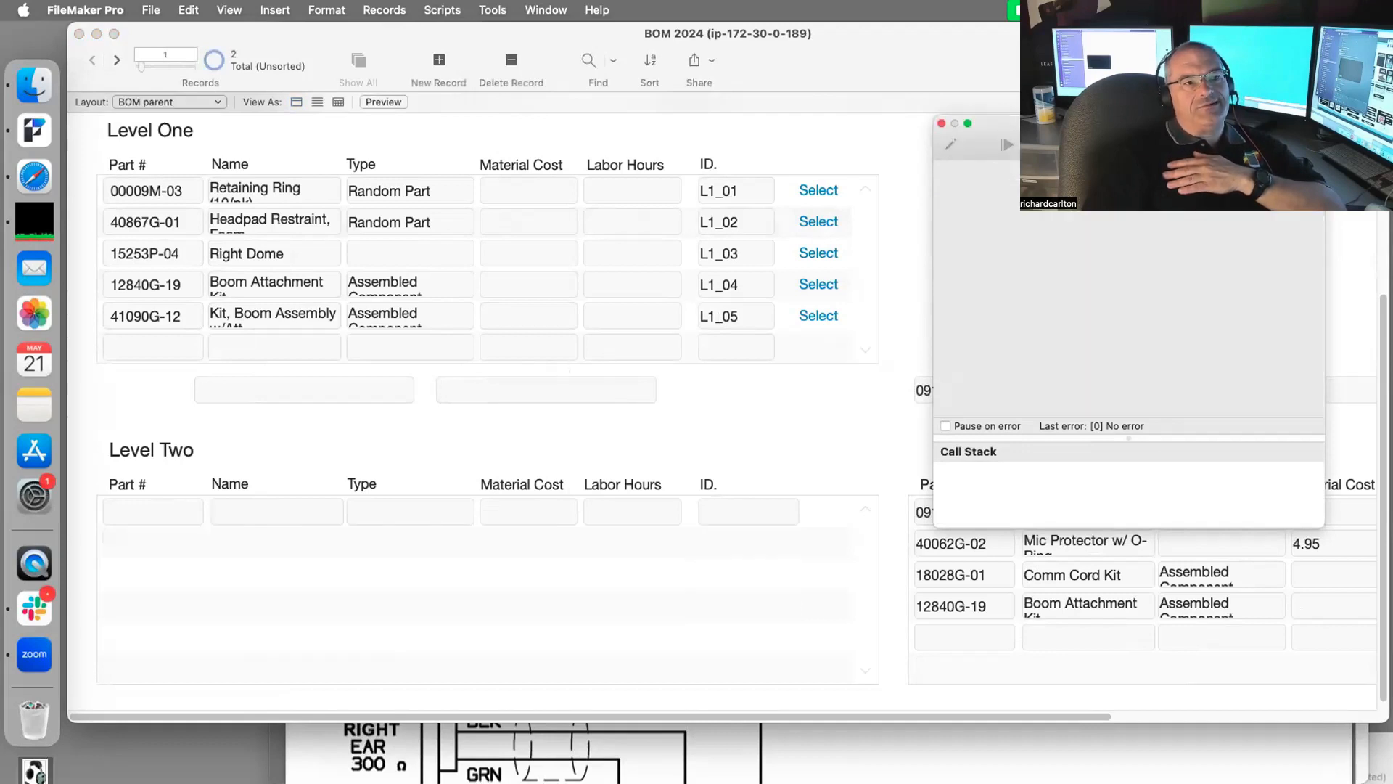
click(747, 327)
click(113, 60)
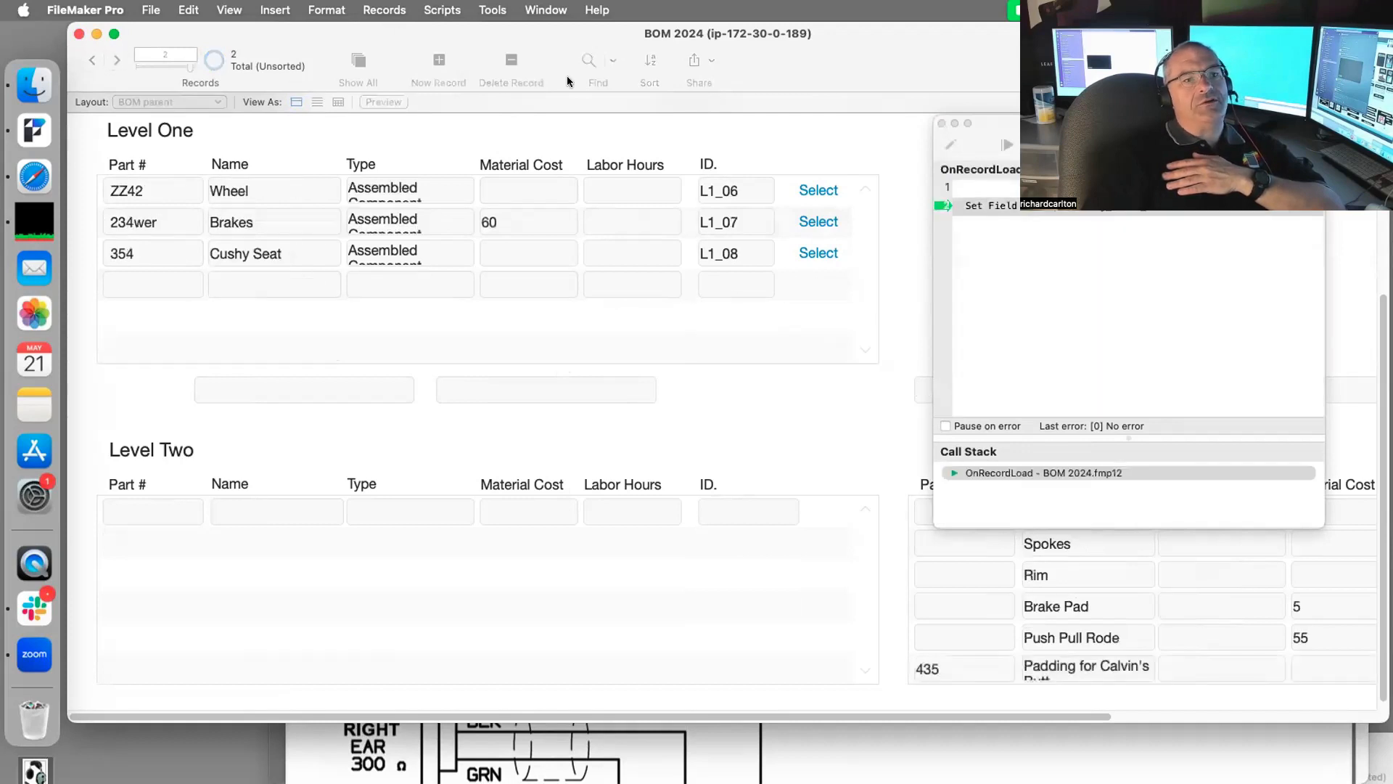
key(F5)
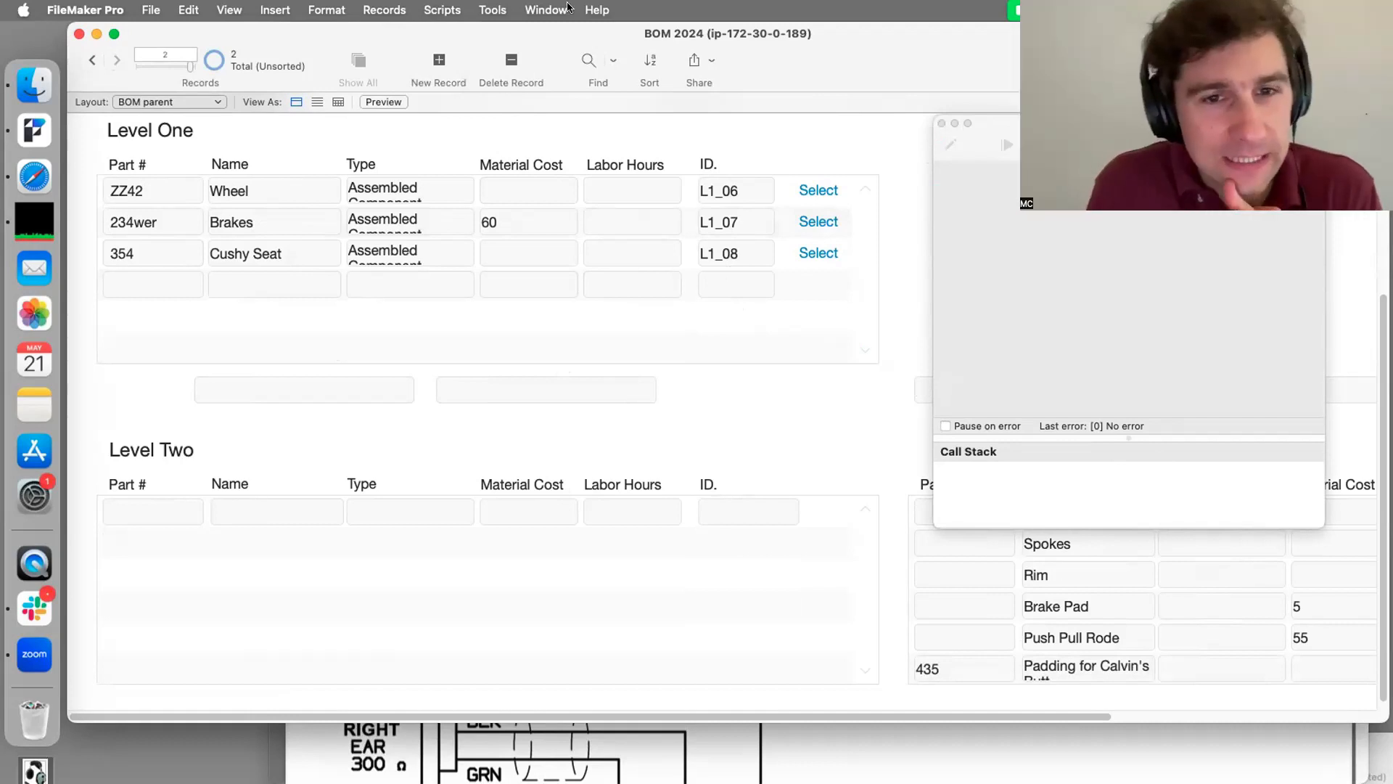
Step: Create a script named 'update level one totals fpr current BOM' and begin a Set step
click(442, 9)
click(444, 36)
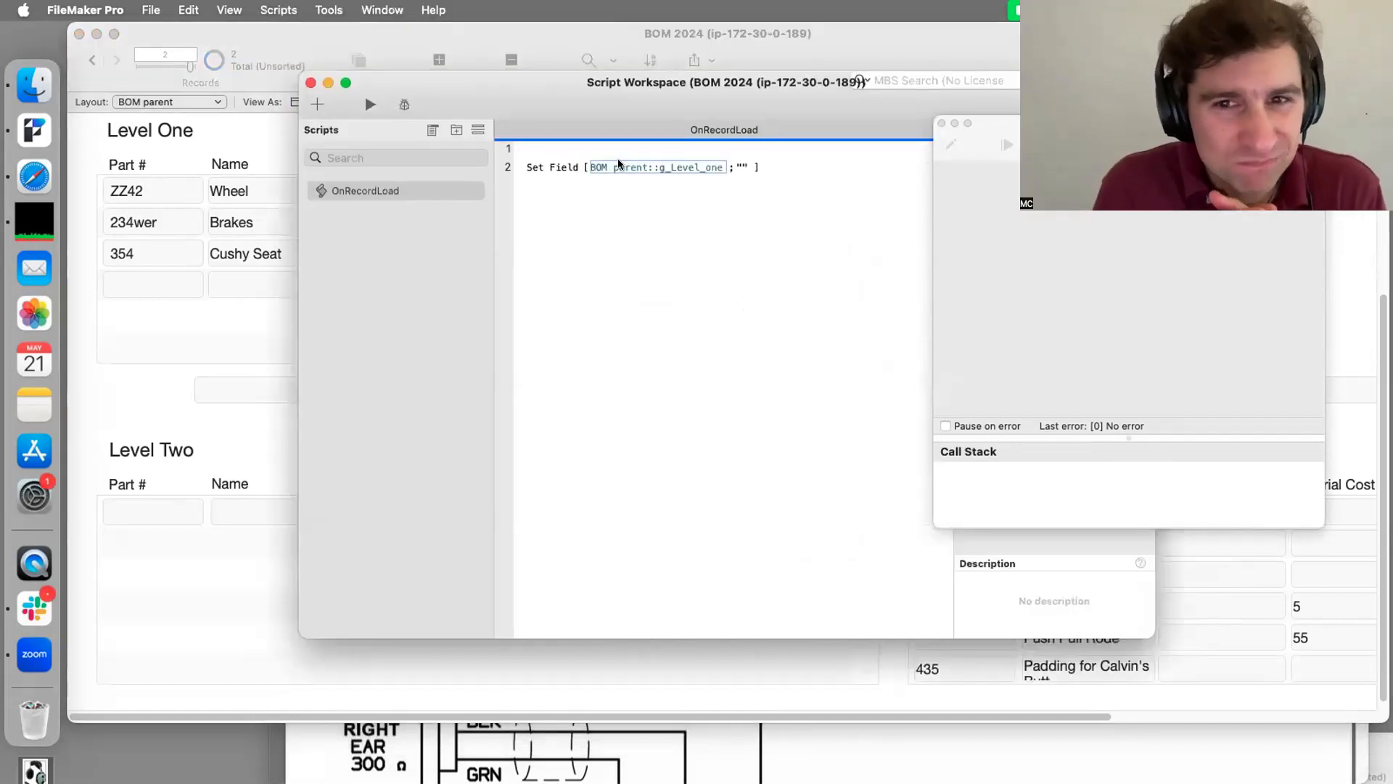
click(455, 270)
click(317, 104)
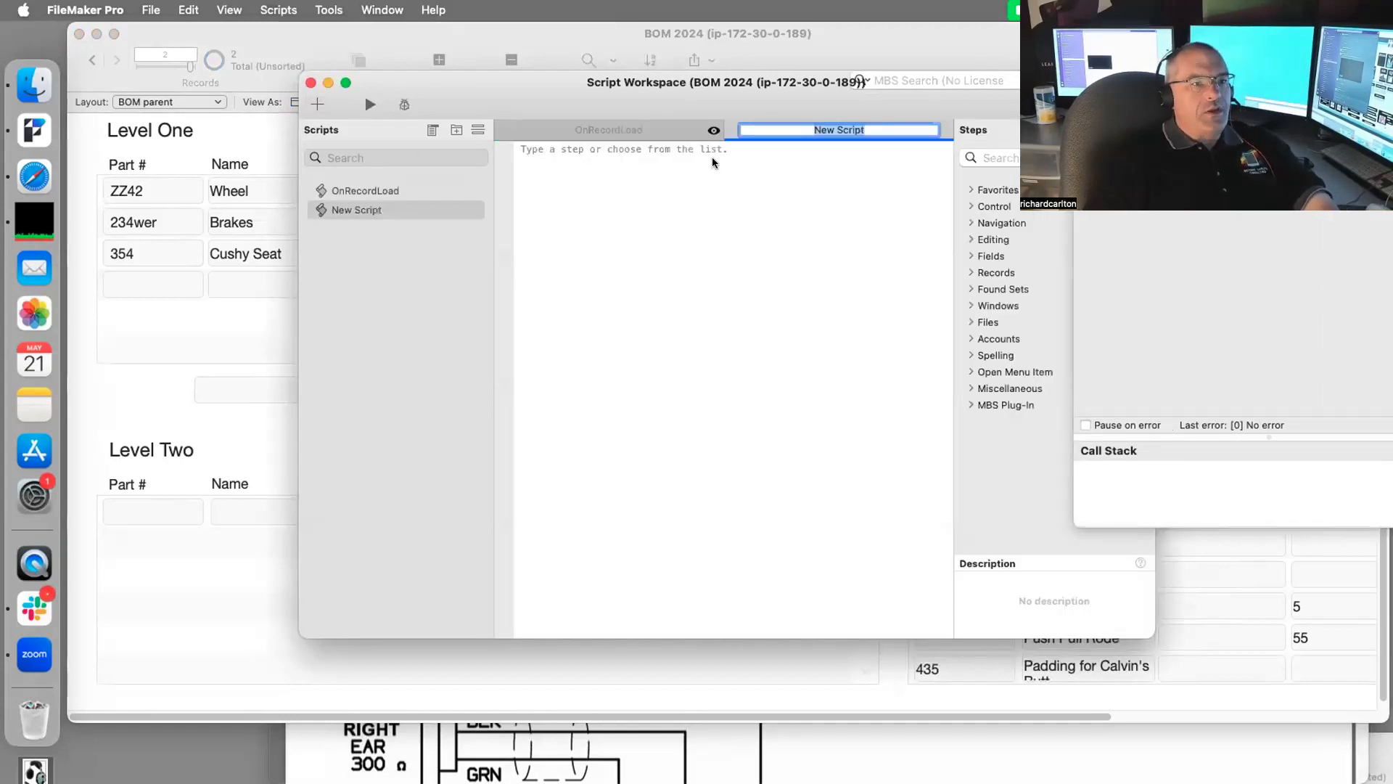
text(update)
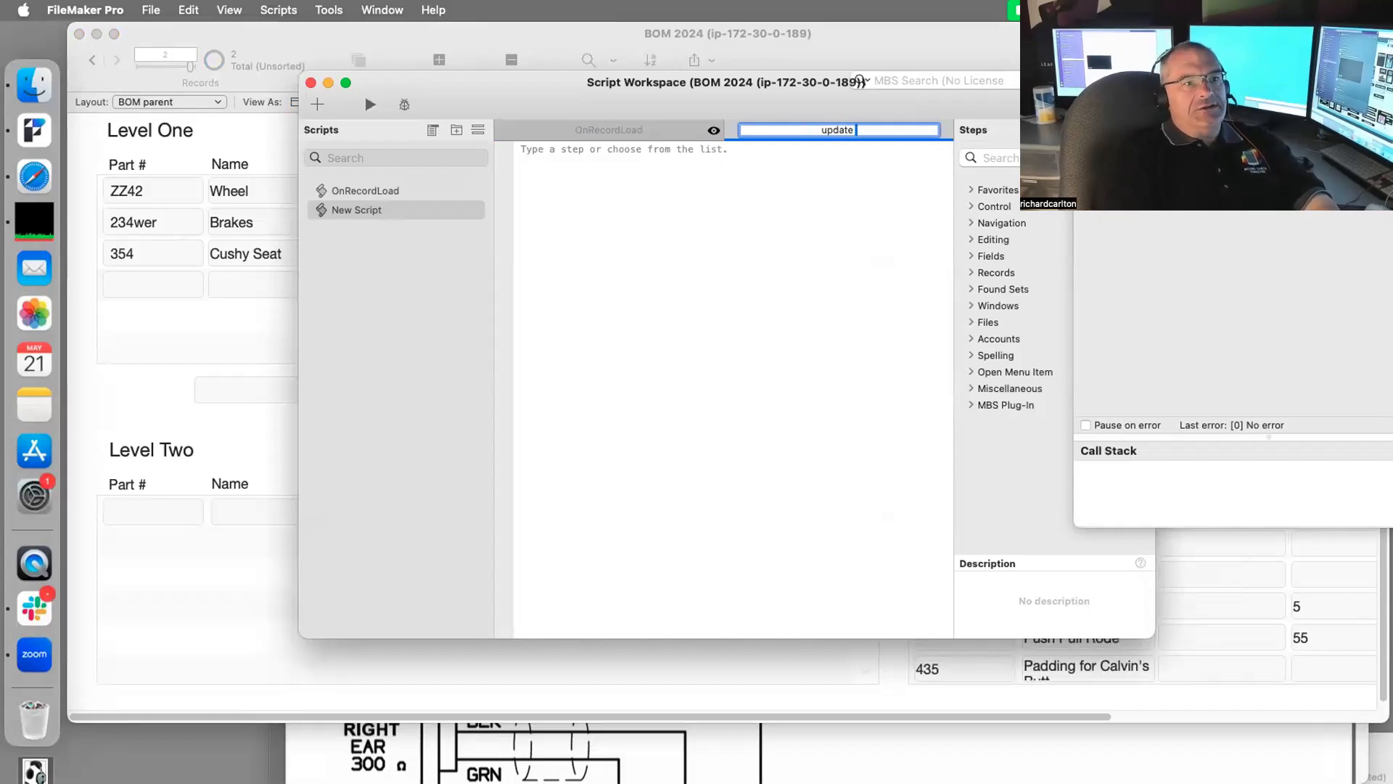
text( level o)
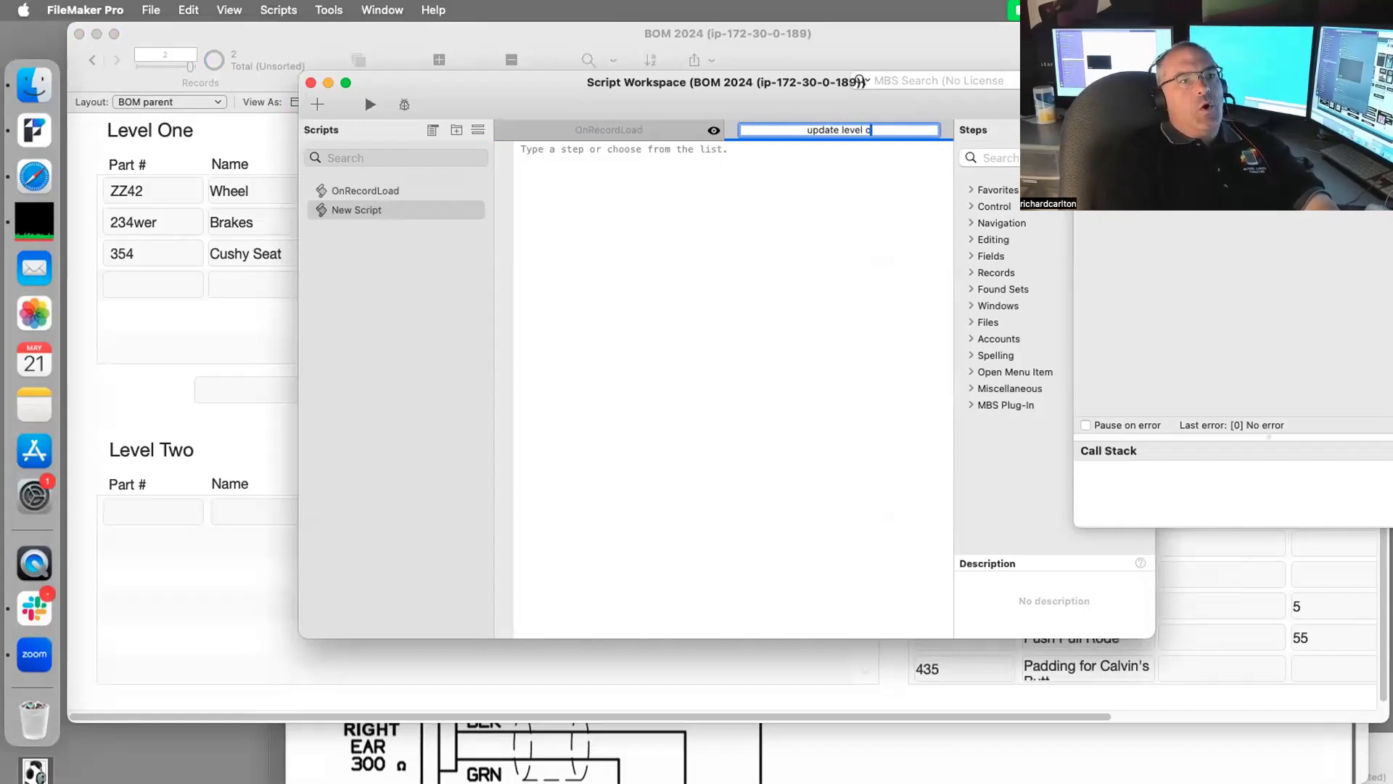
text(ne total)
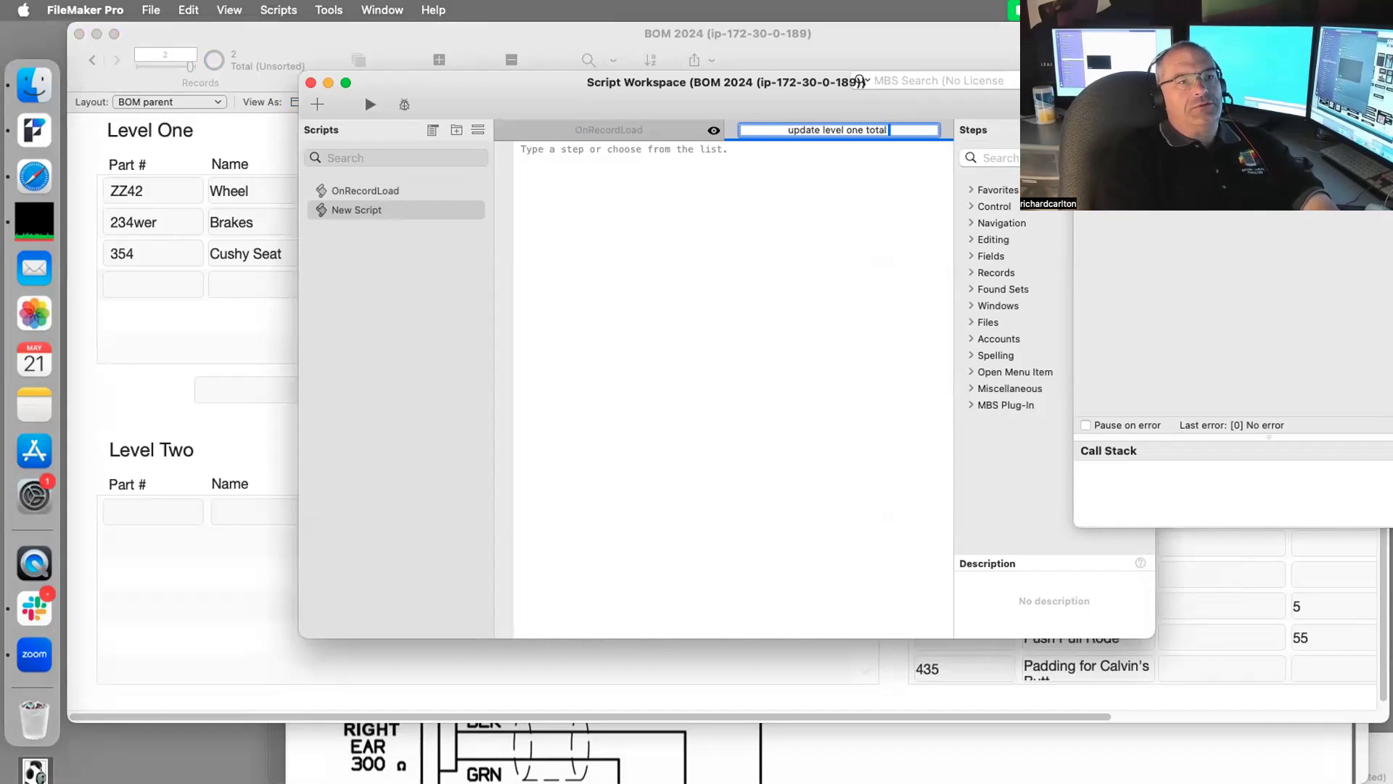
text(s)
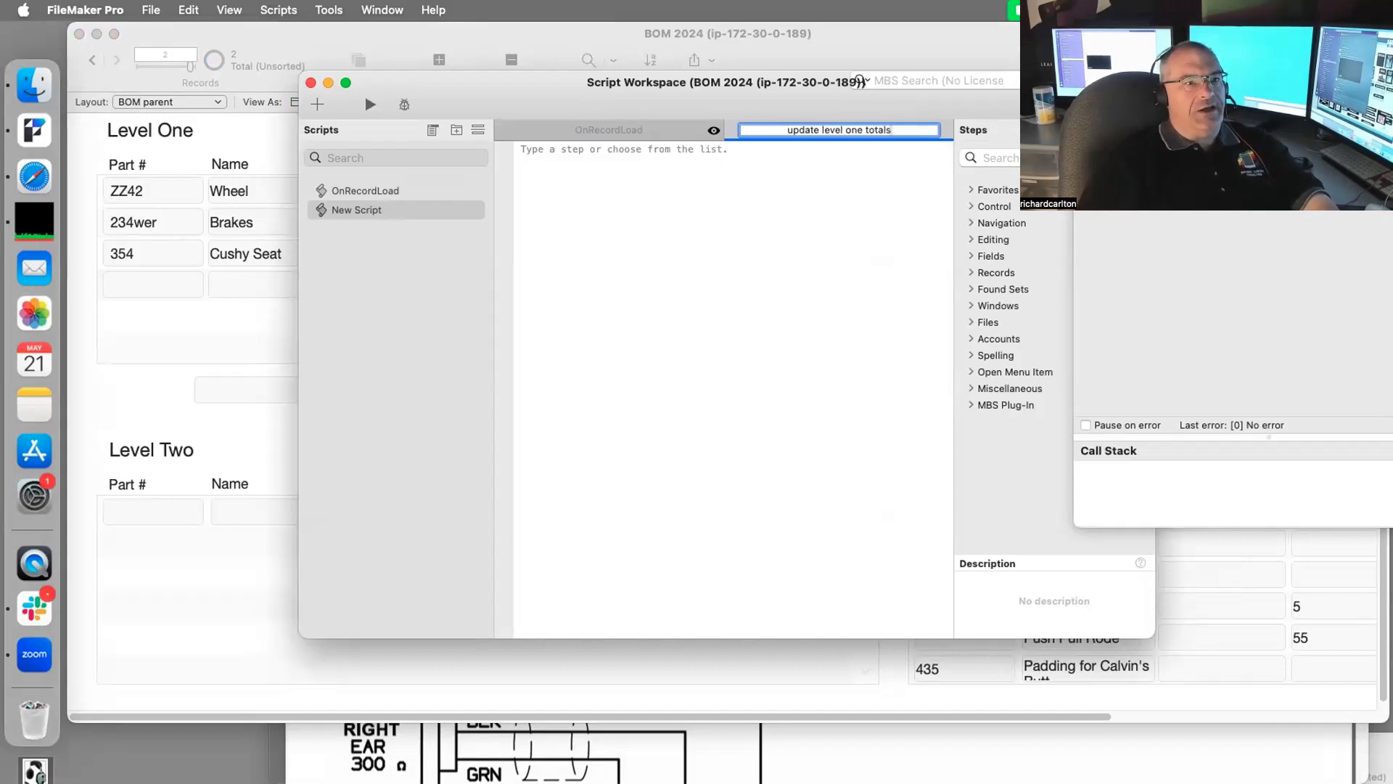
text( fpr current)
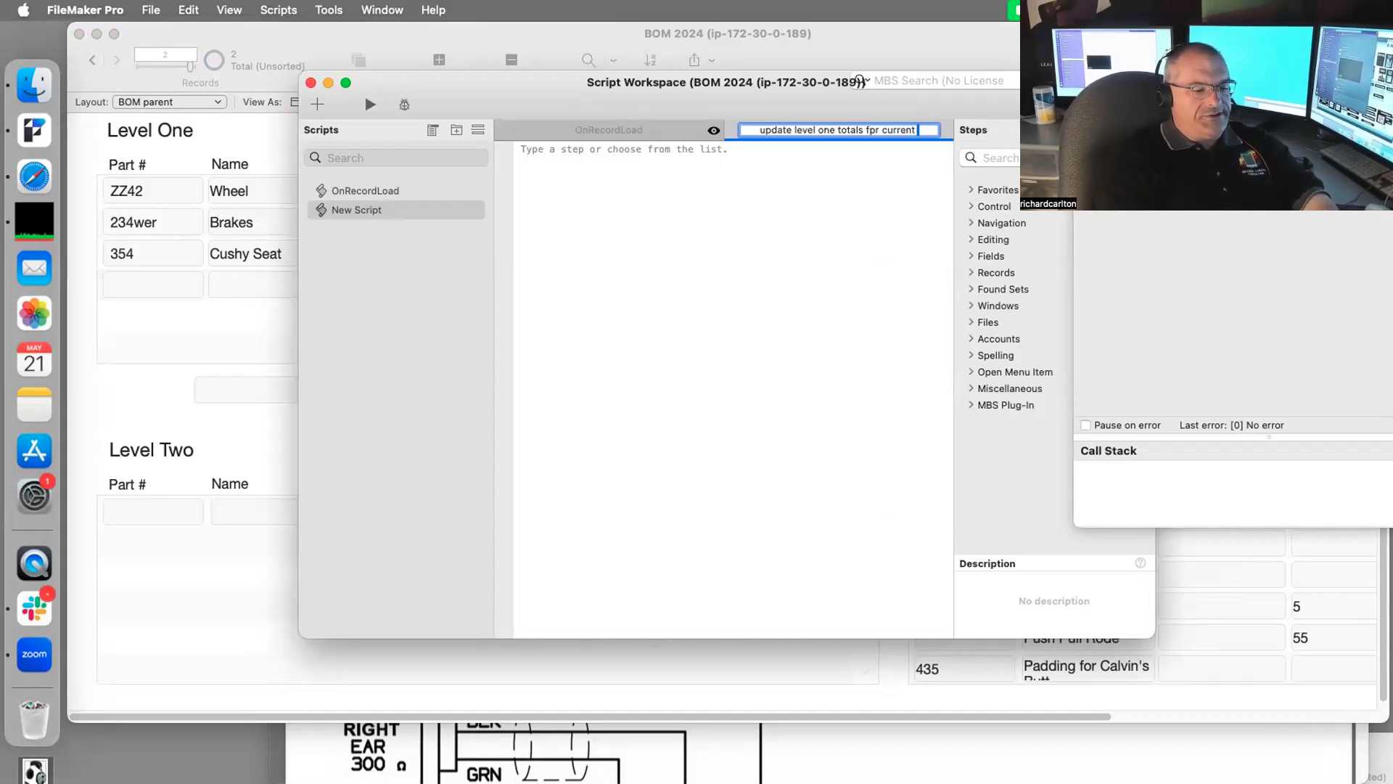
text( BOM)
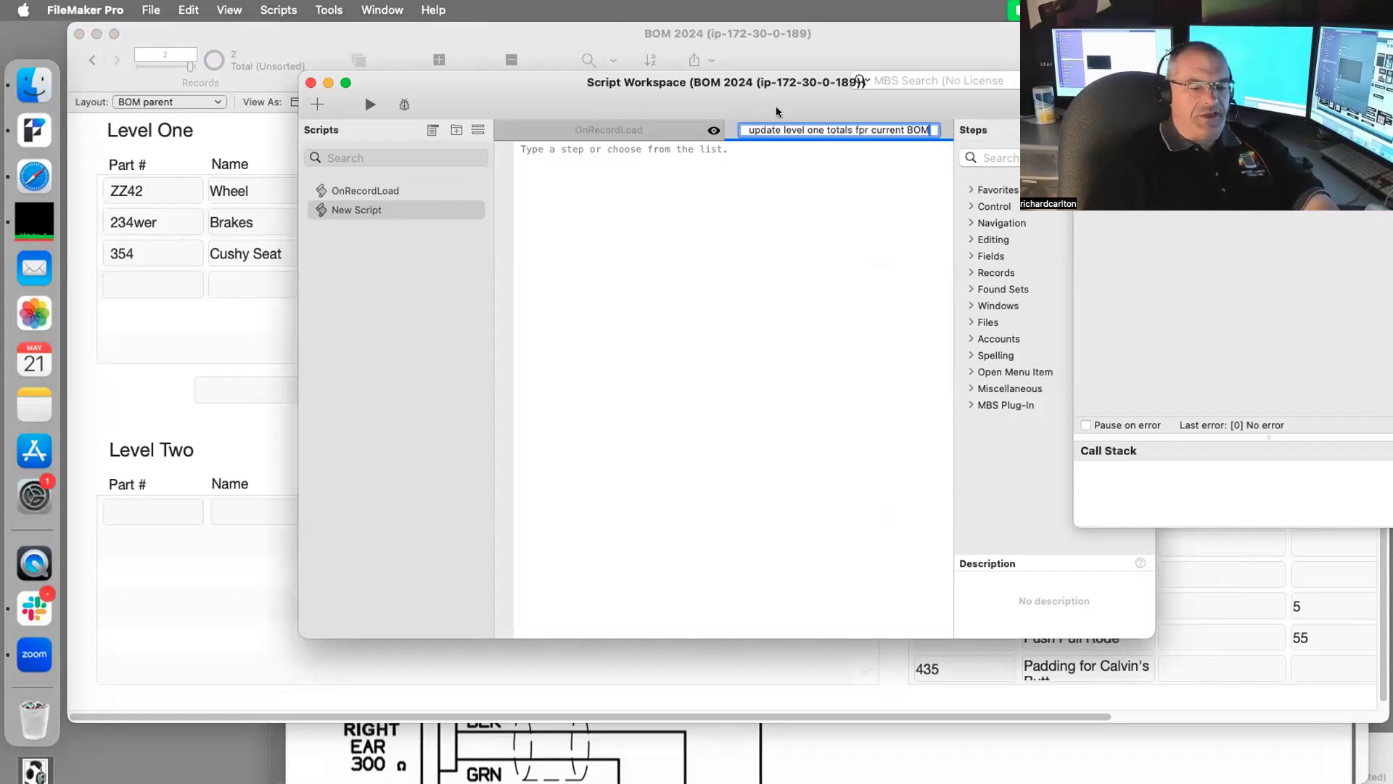
key(Return)
key(Return)
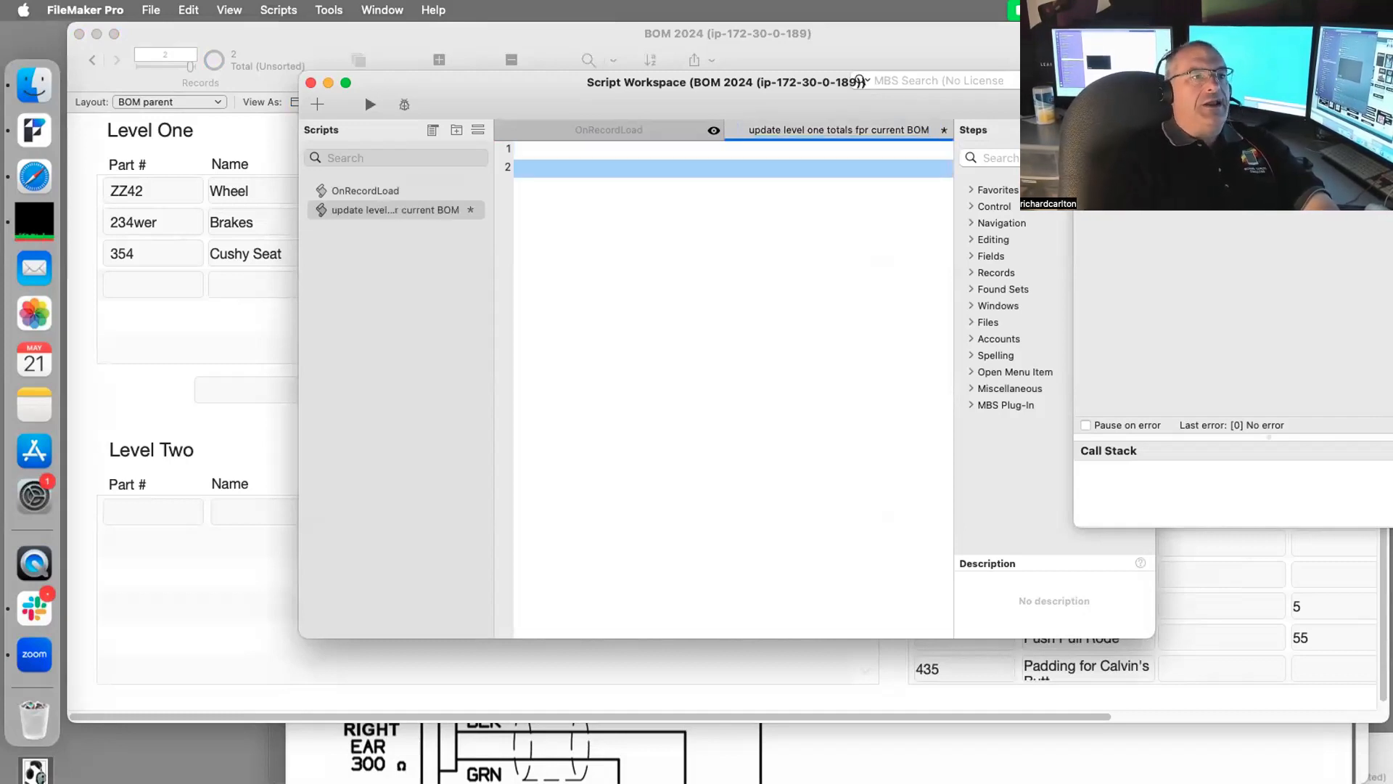
text(set)
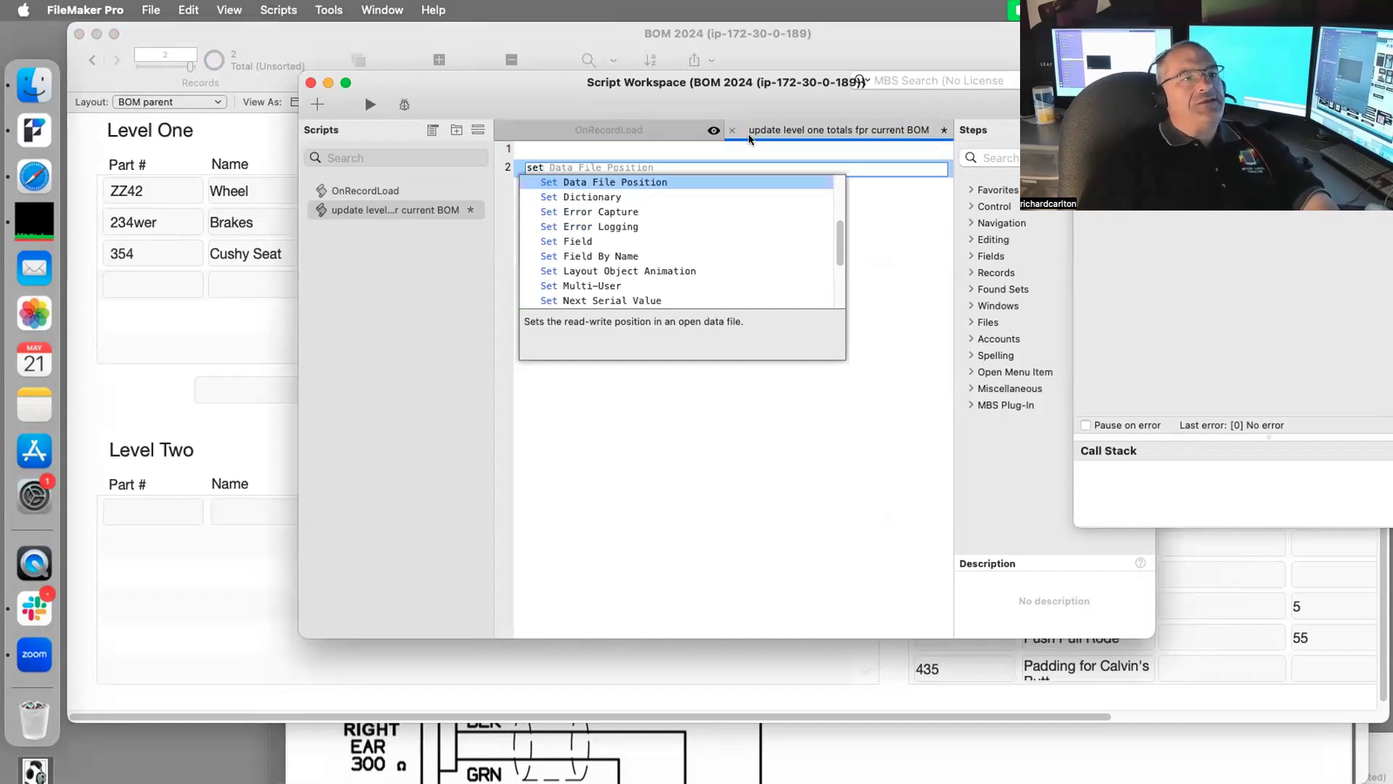
Step: Add a Set Field step on line 2 targeting Level 1::Labor Hours
click(591, 242)
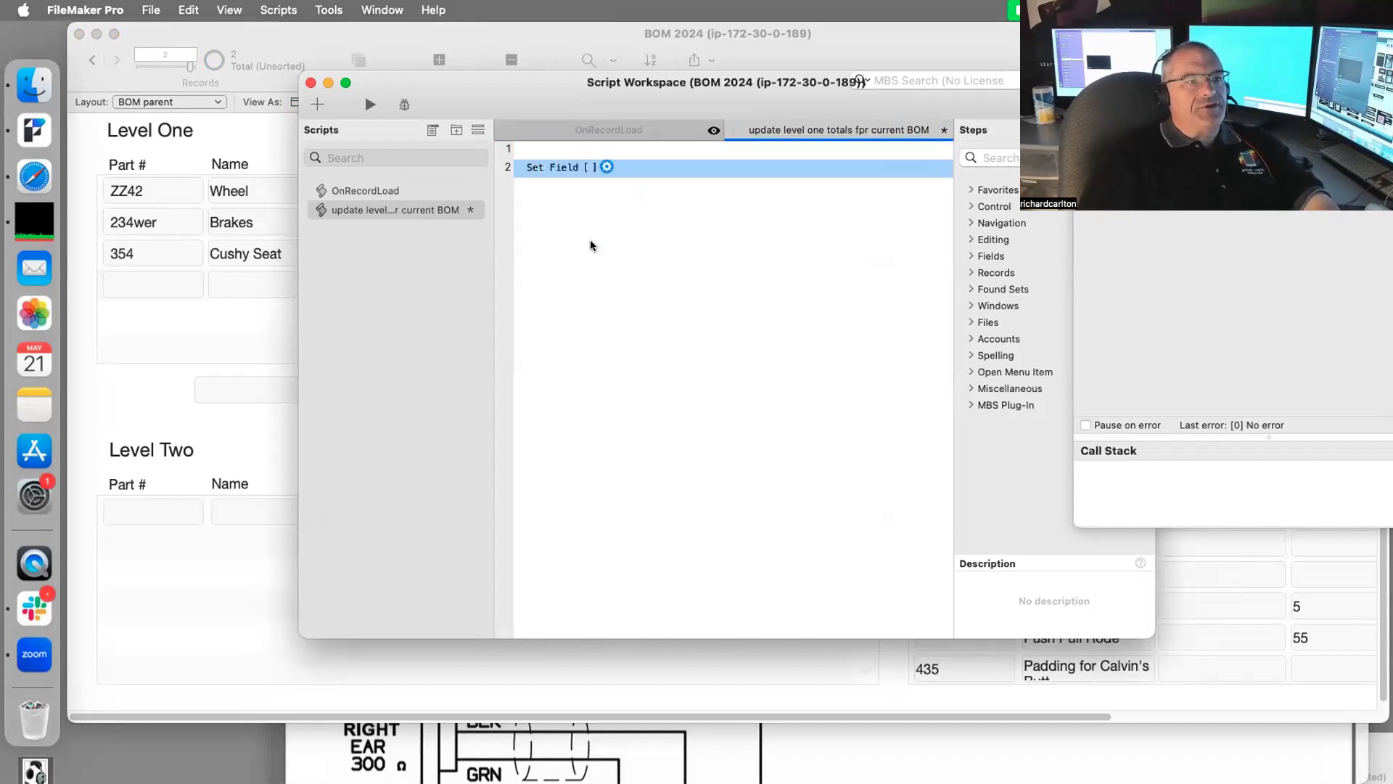
click(604, 166)
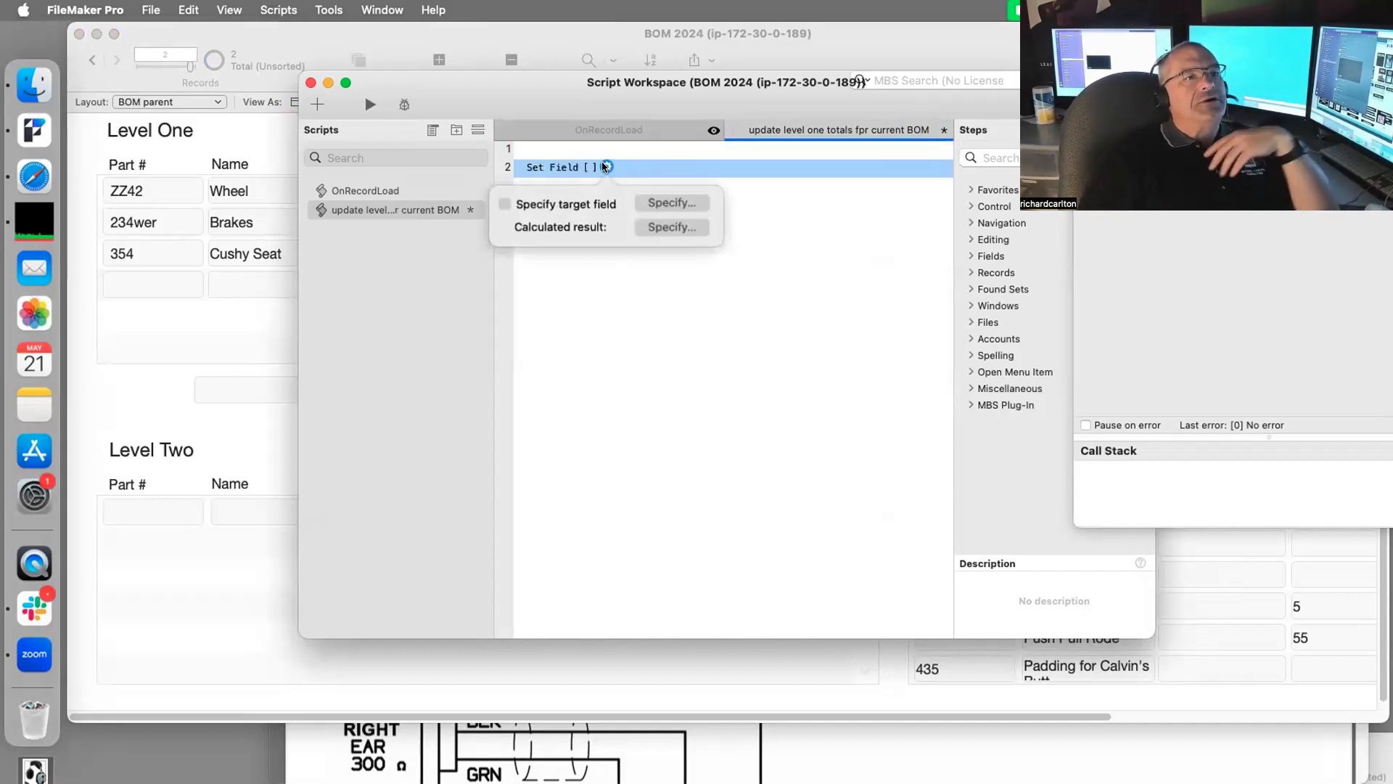
click(565, 202)
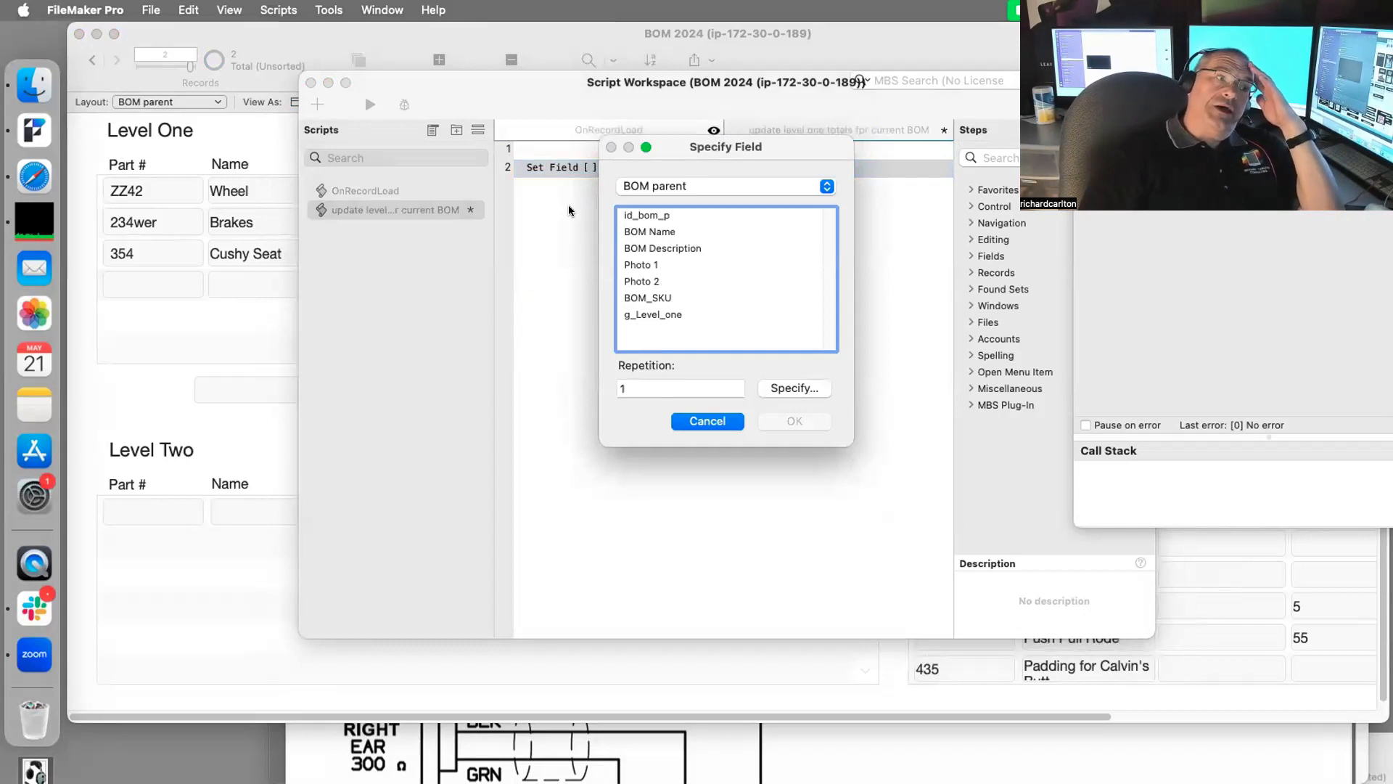
click(655, 186)
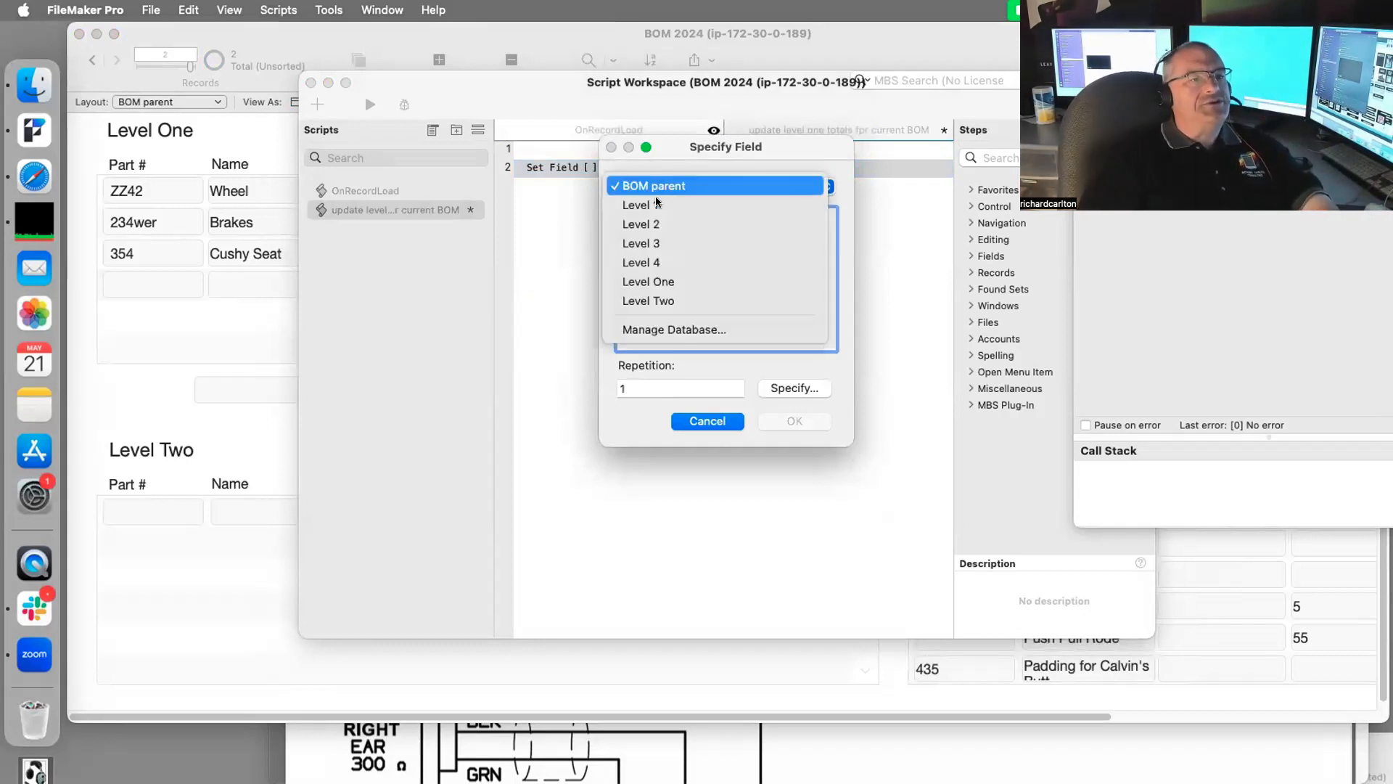
click(655, 205)
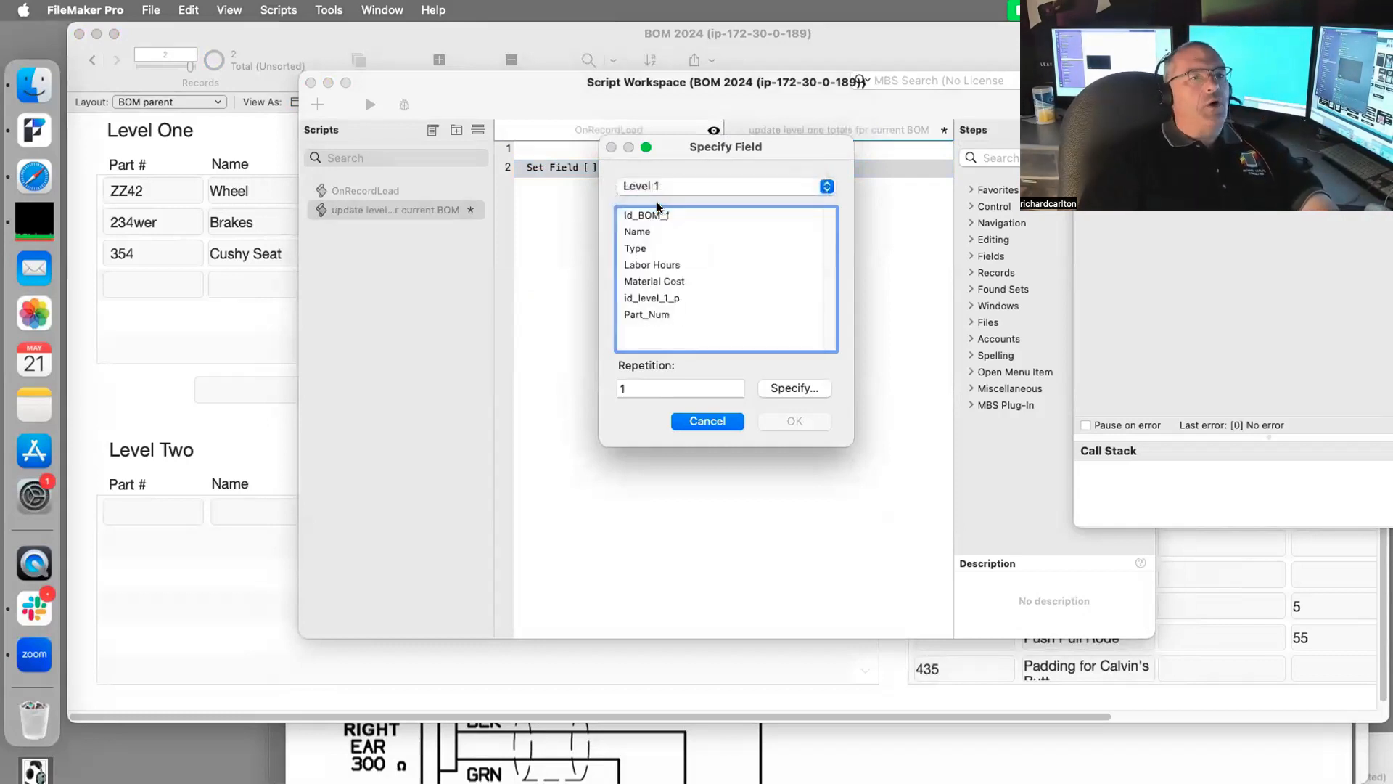
click(652, 266)
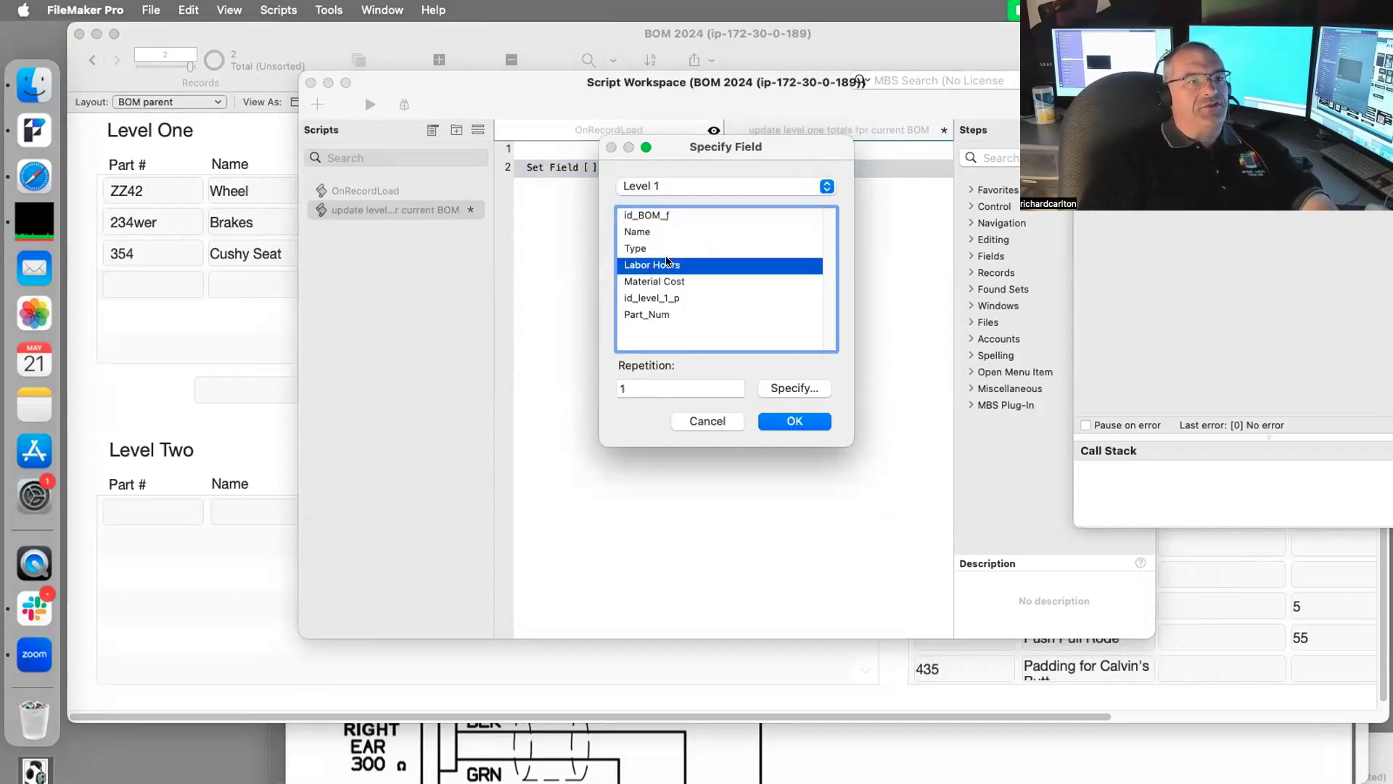
double_click(667, 263)
Step: Set the step's calculated result to Sum(Level 2::Labor Hours)
click(789, 224)
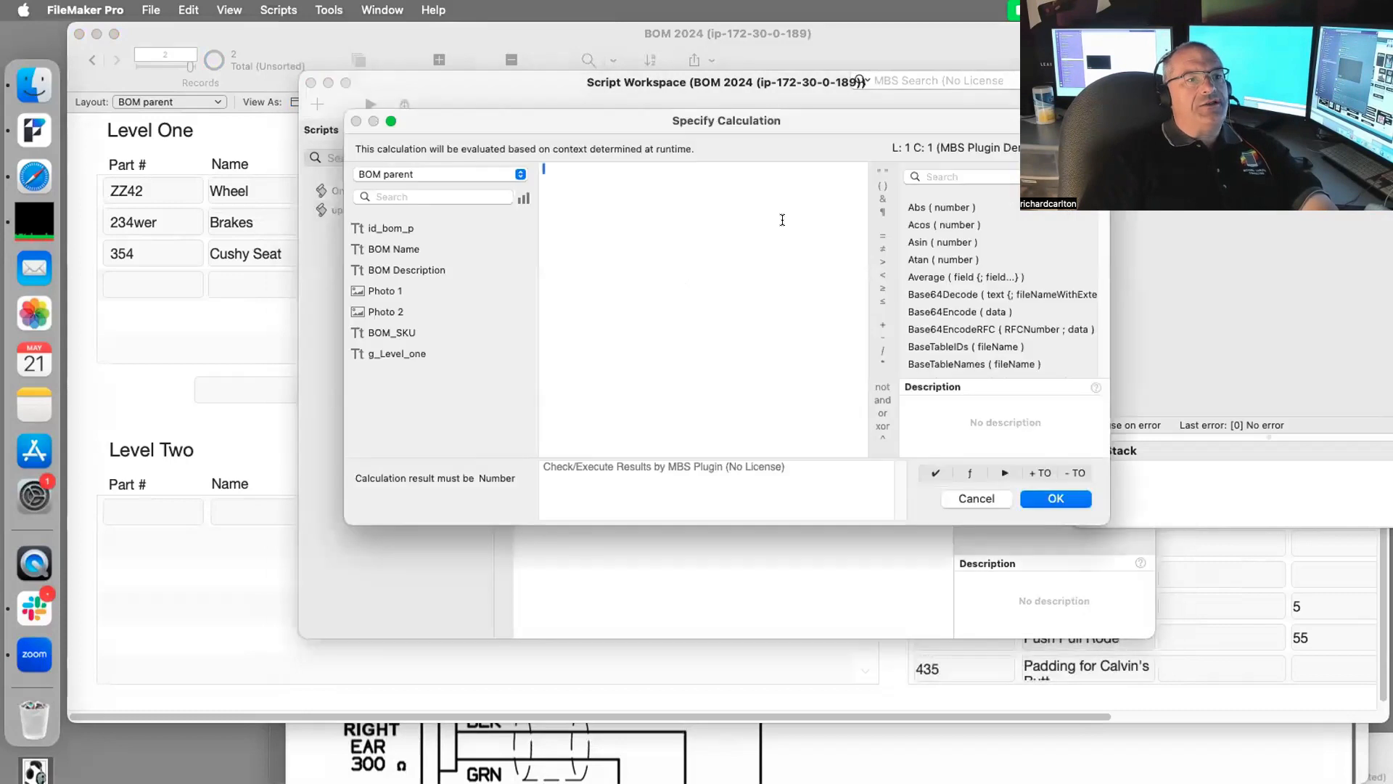
click(420, 174)
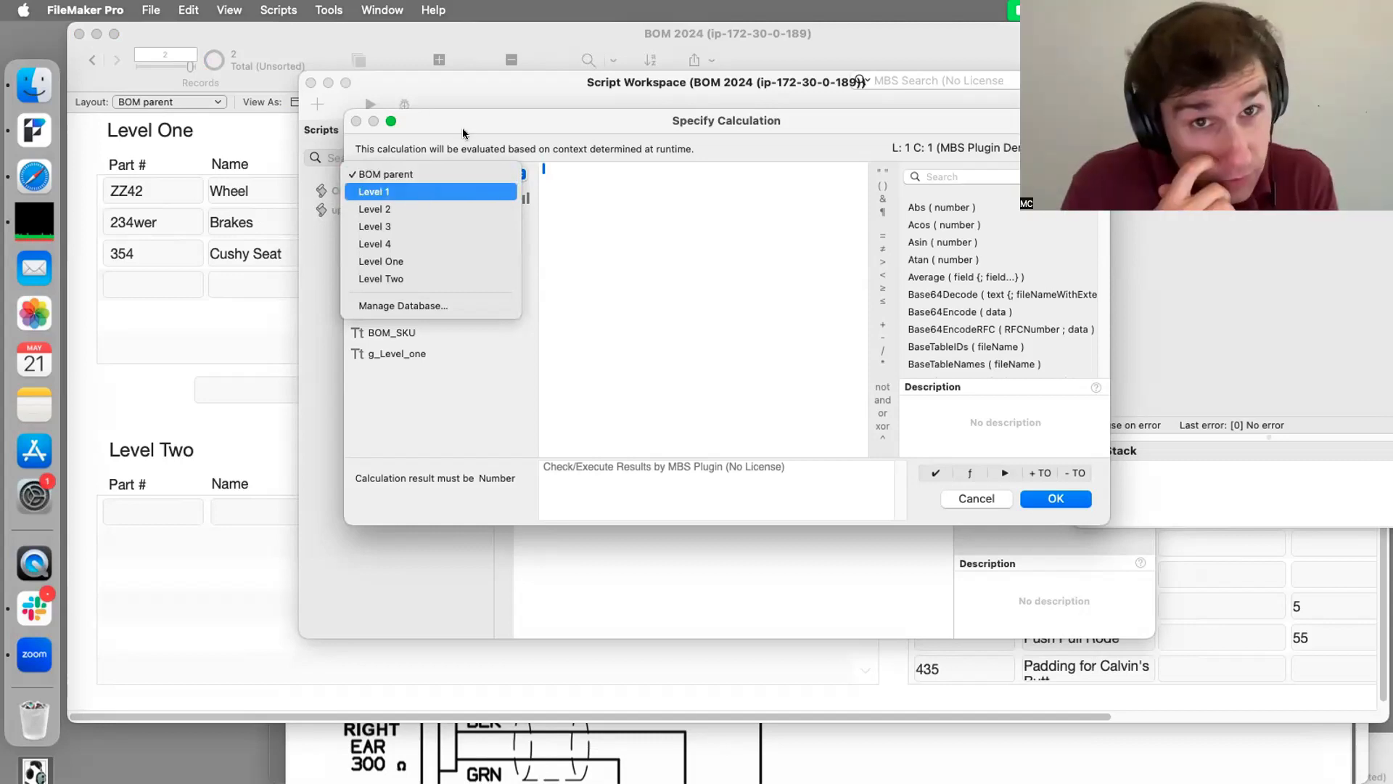
click(480, 74)
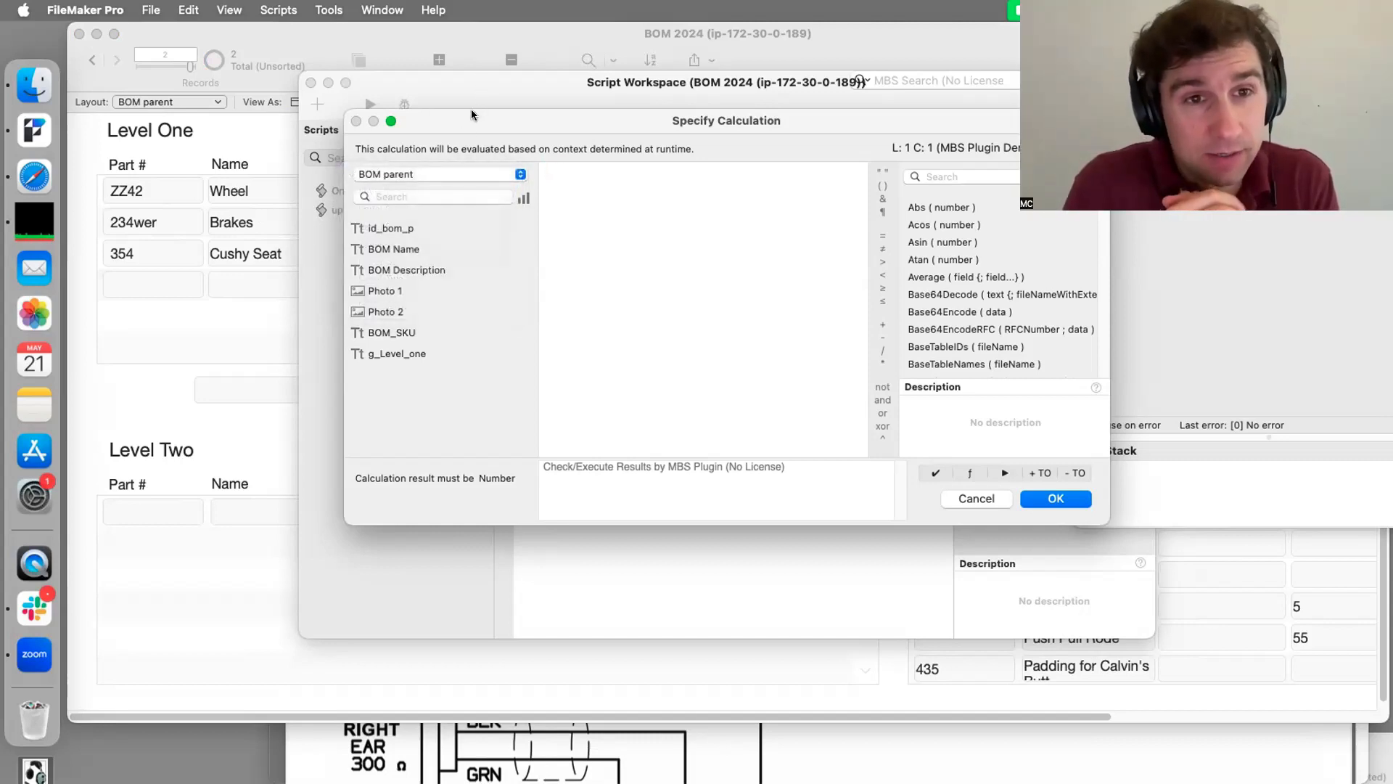
click(479, 173)
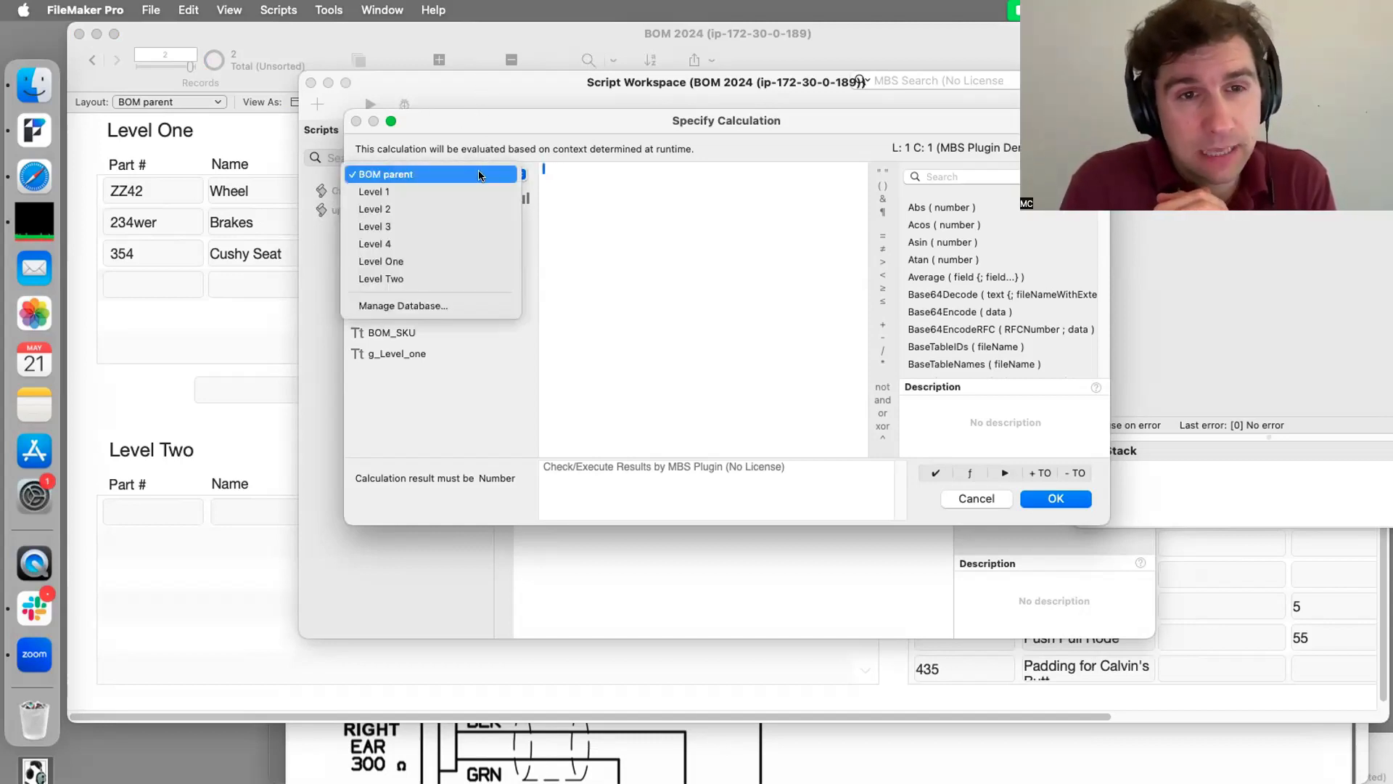
click(472, 195)
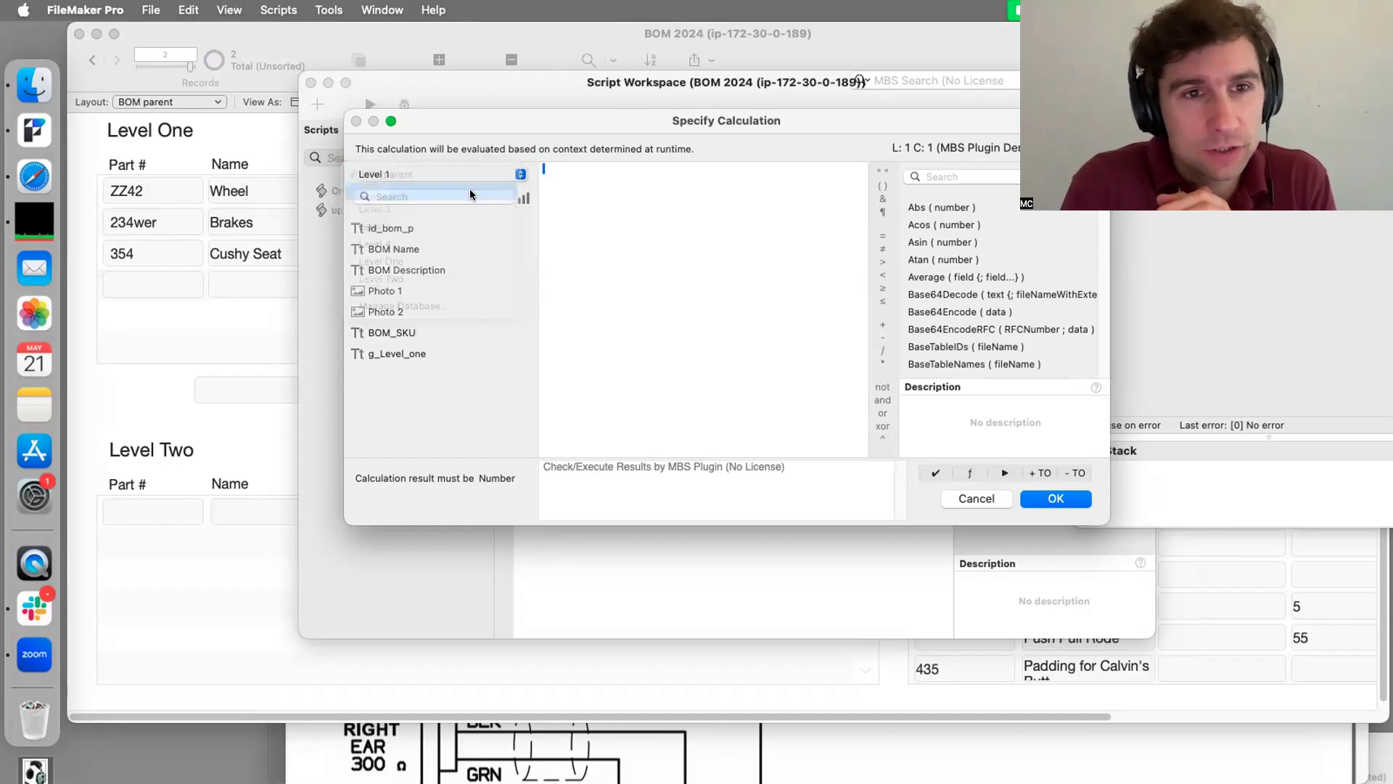
click(468, 173)
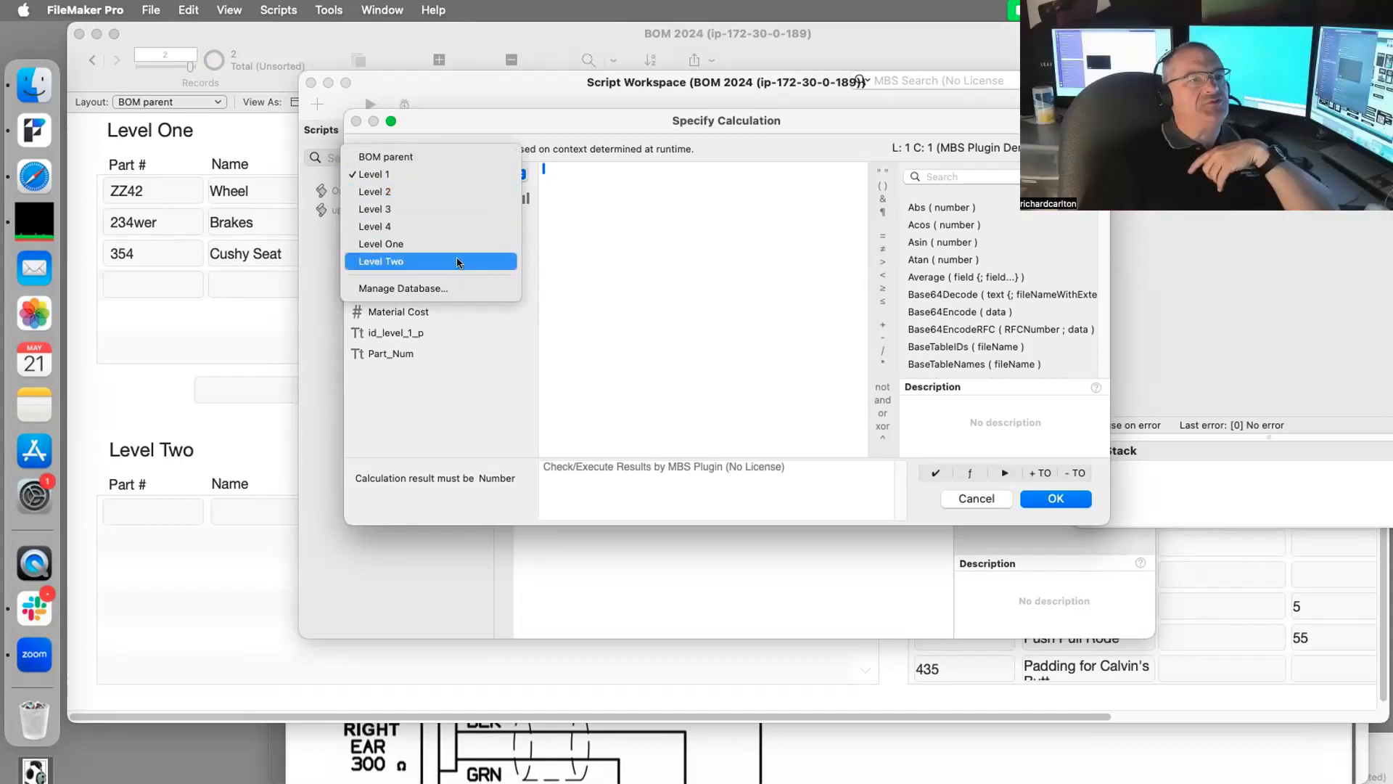
click(456, 191)
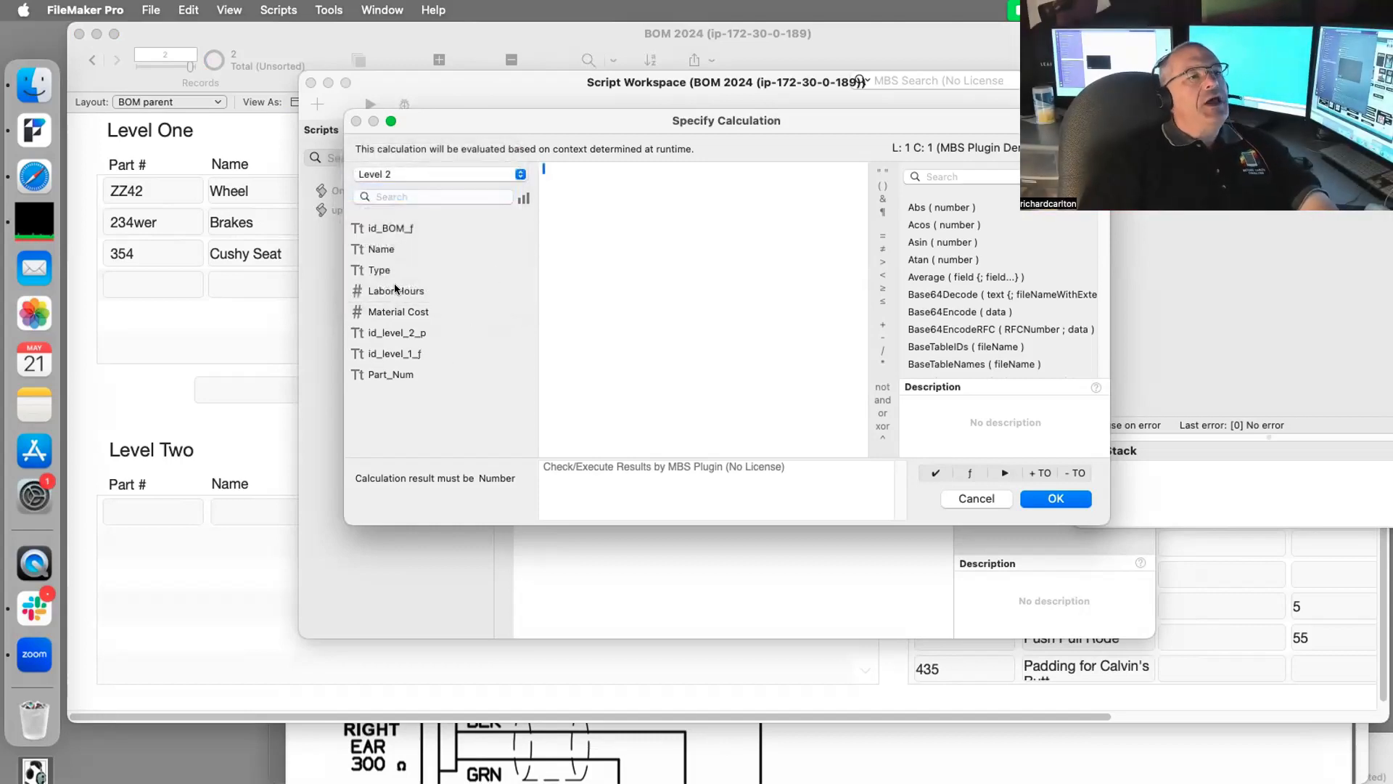
text(su)
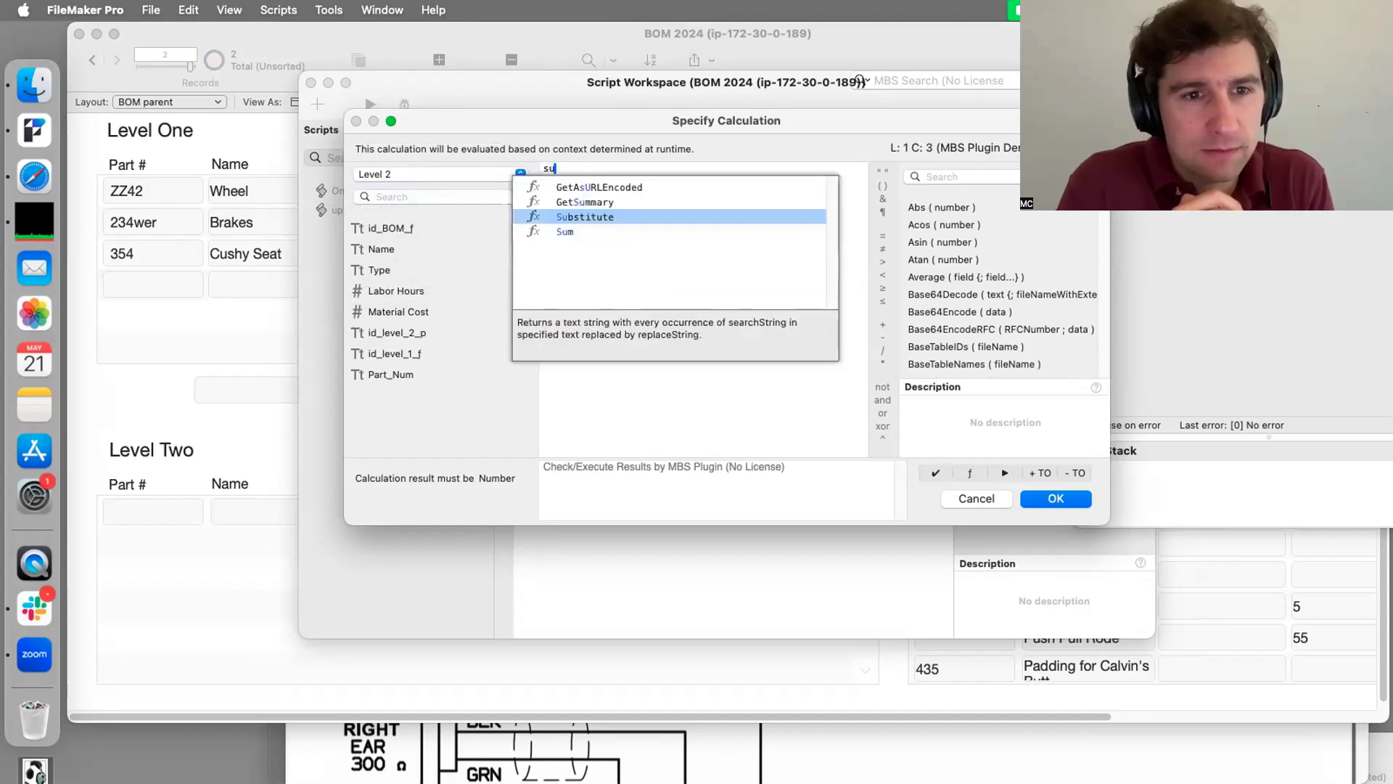
text(m()
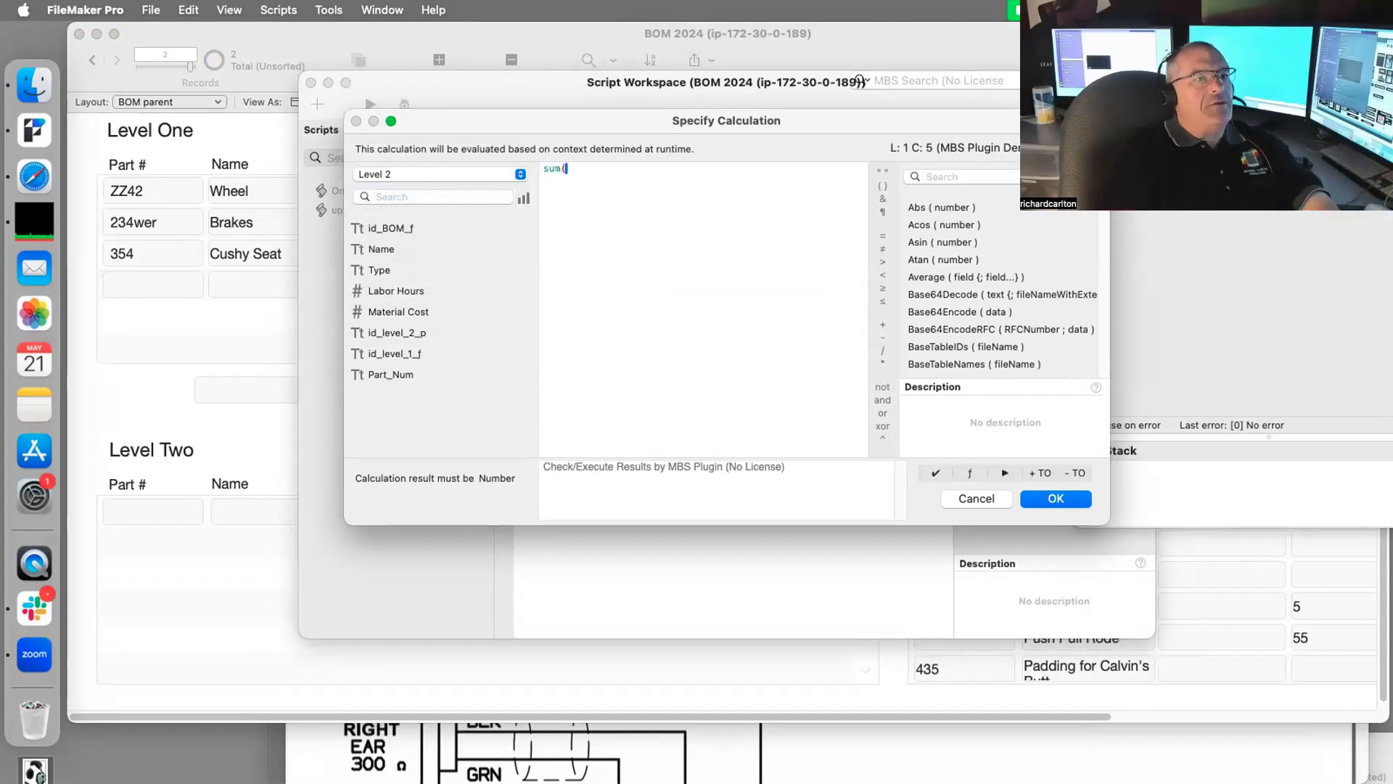
double_click(406, 291)
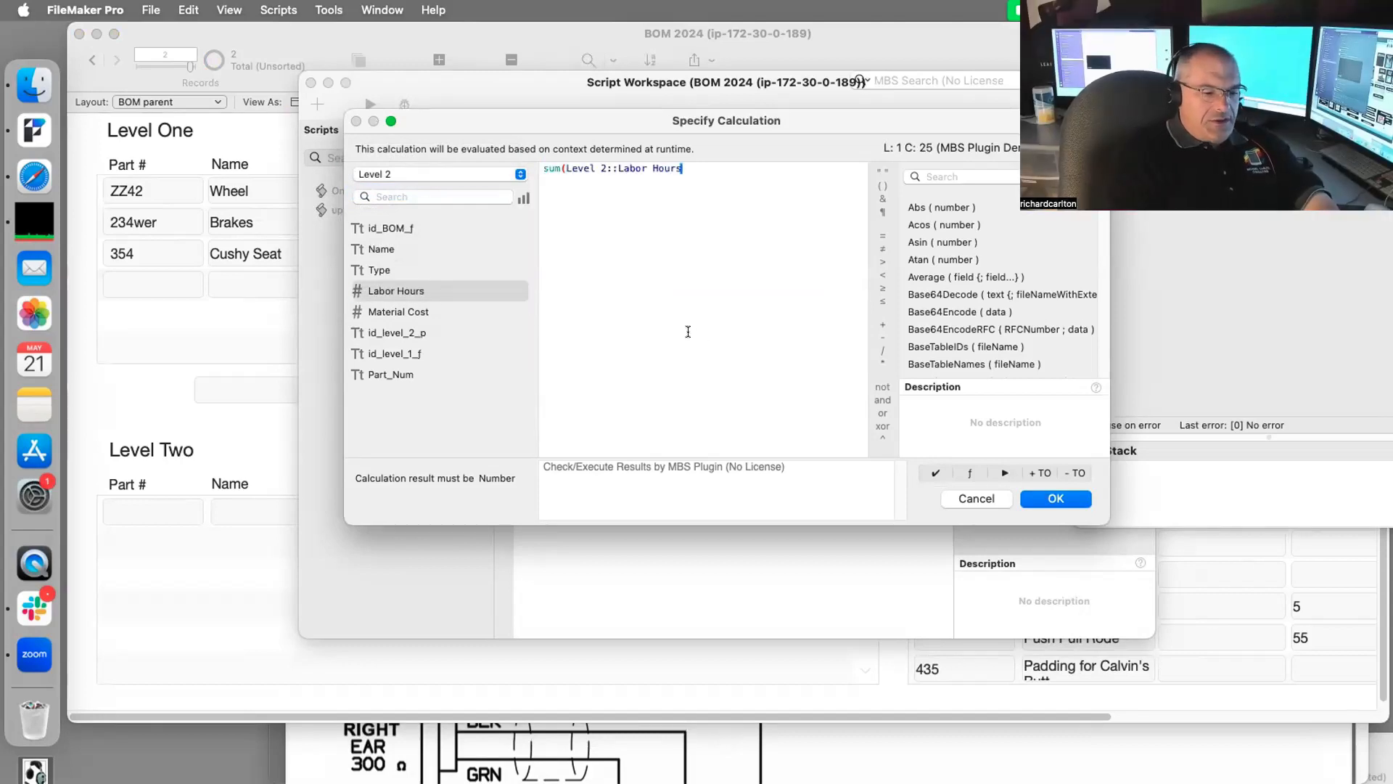
text())
key(Return)
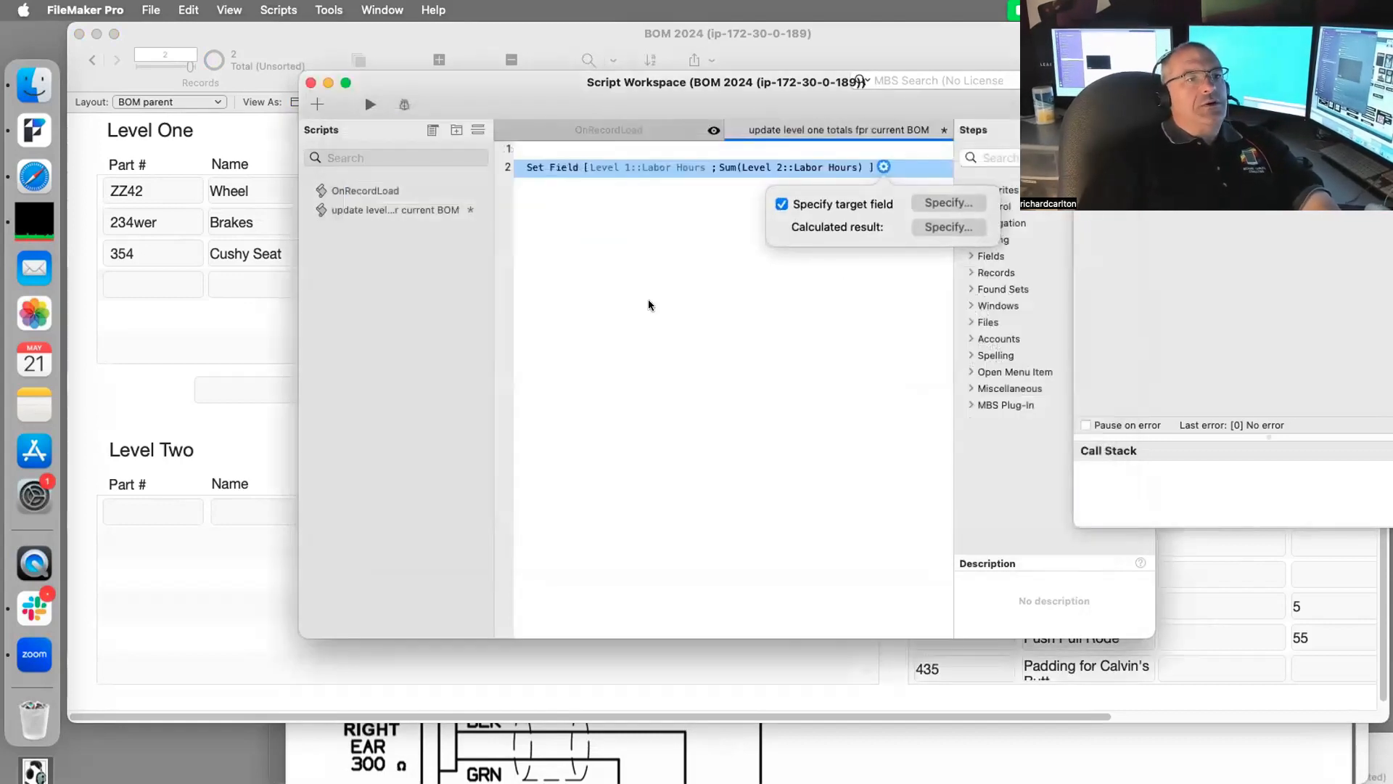
click(833, 296)
click(525, 166)
Step: Duplicate the Set Field step and retarget the copy to Level 1::Material Cost
key(Return)
key(Return)
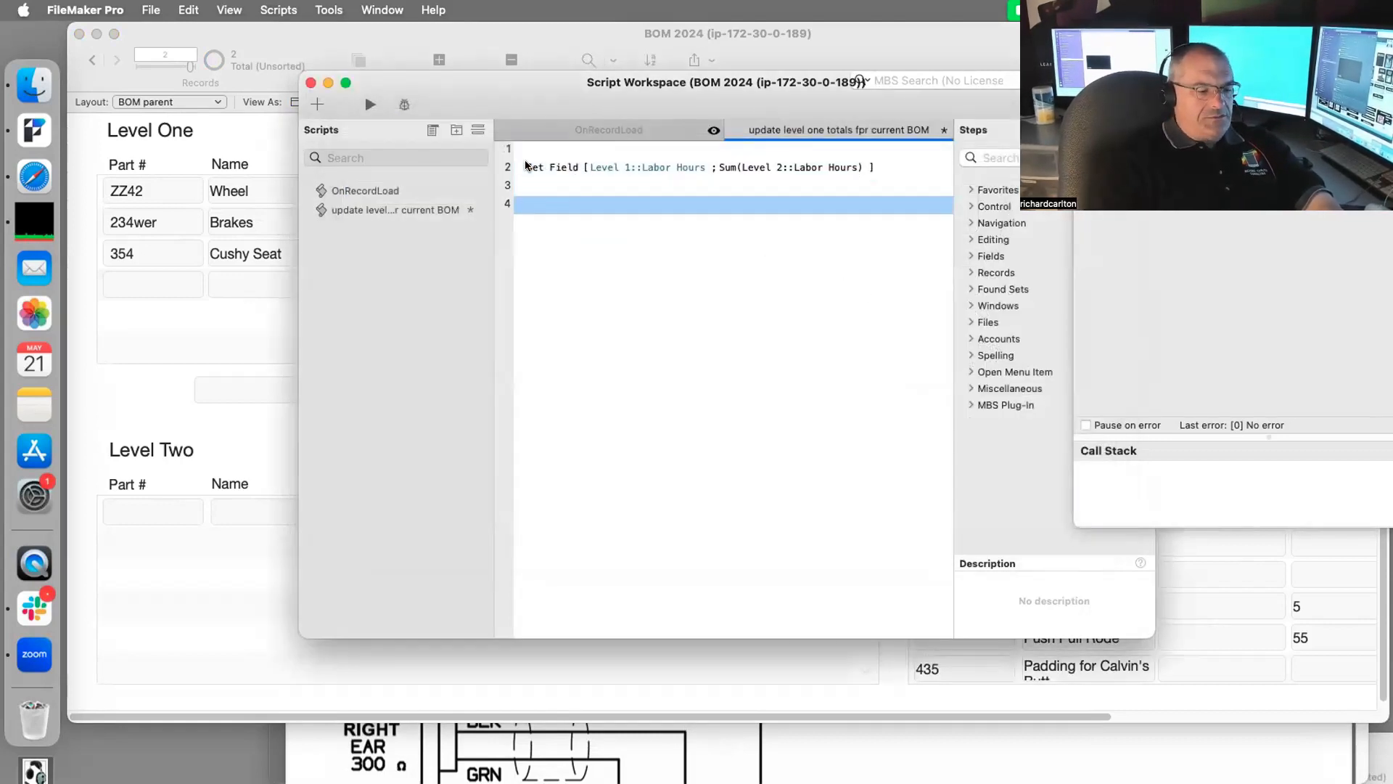
click(542, 166)
key(super+d)
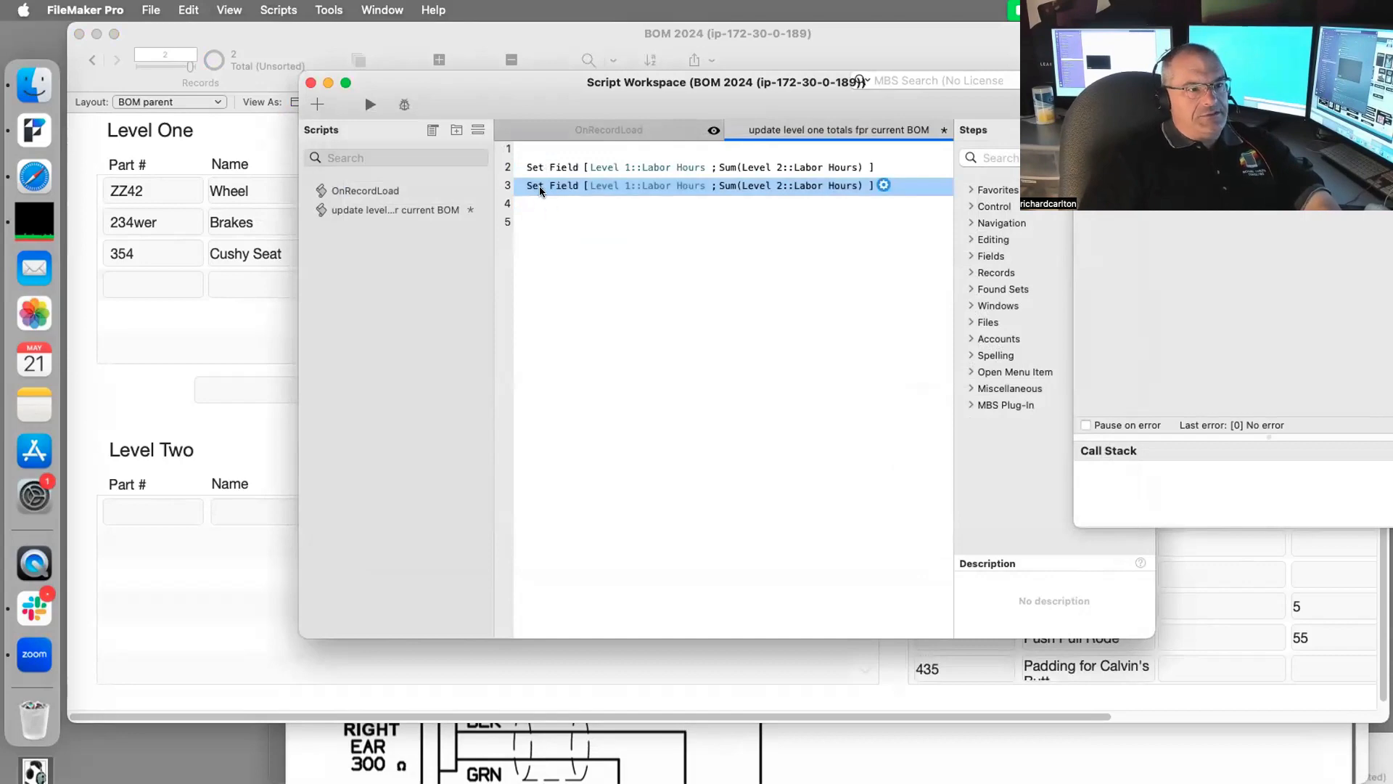
click(543, 168)
key(Return)
click(643, 202)
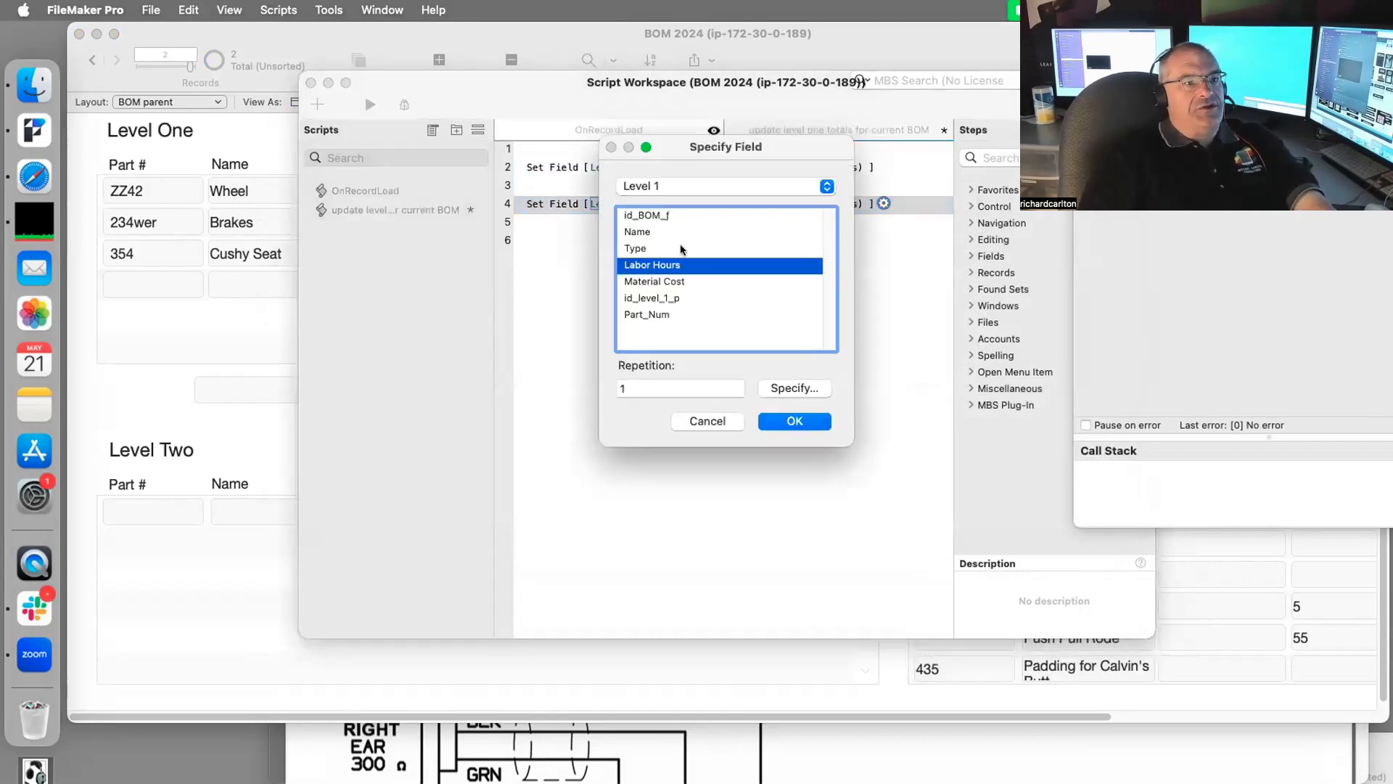
double_click(672, 280)
Step: Change the copy's calculation to Sum(Level 2::Material Cost)
click(830, 200)
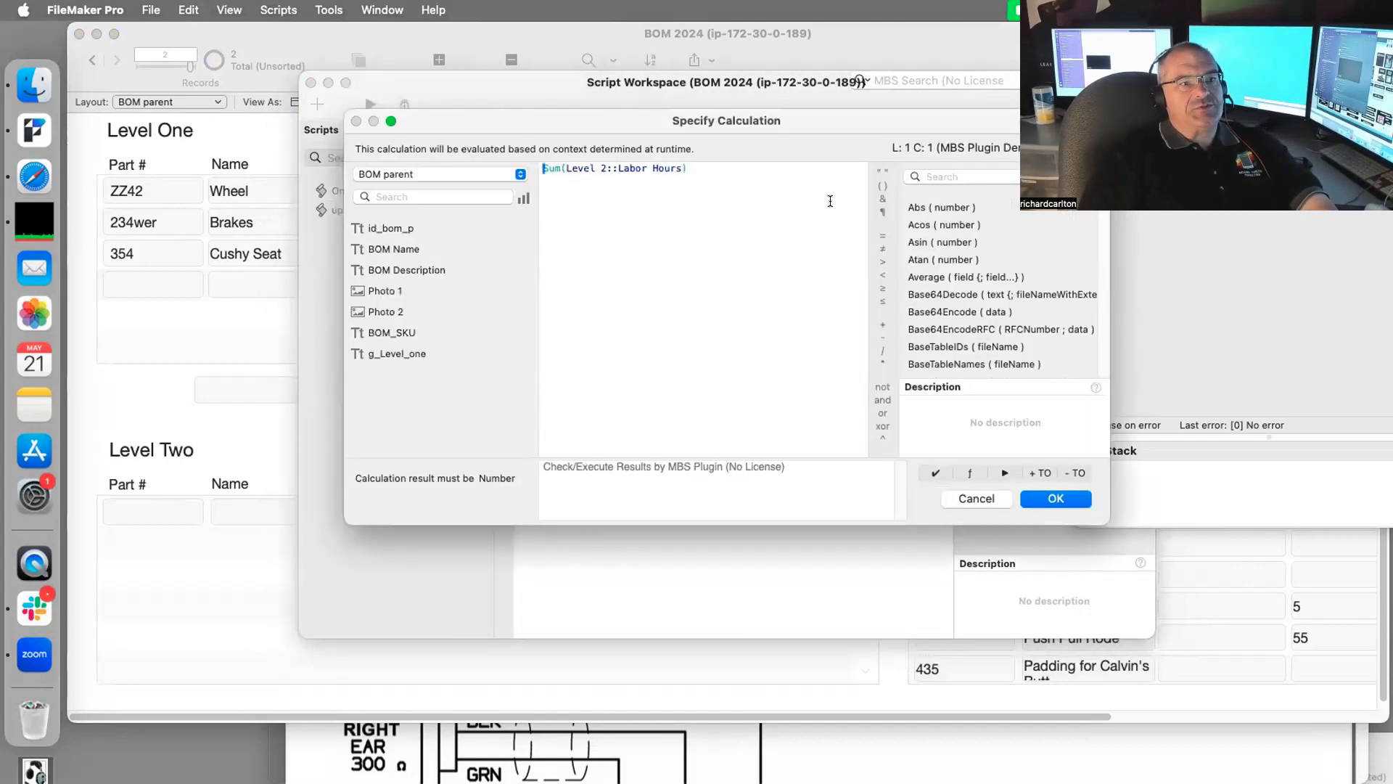
drag(678, 167, 569, 167)
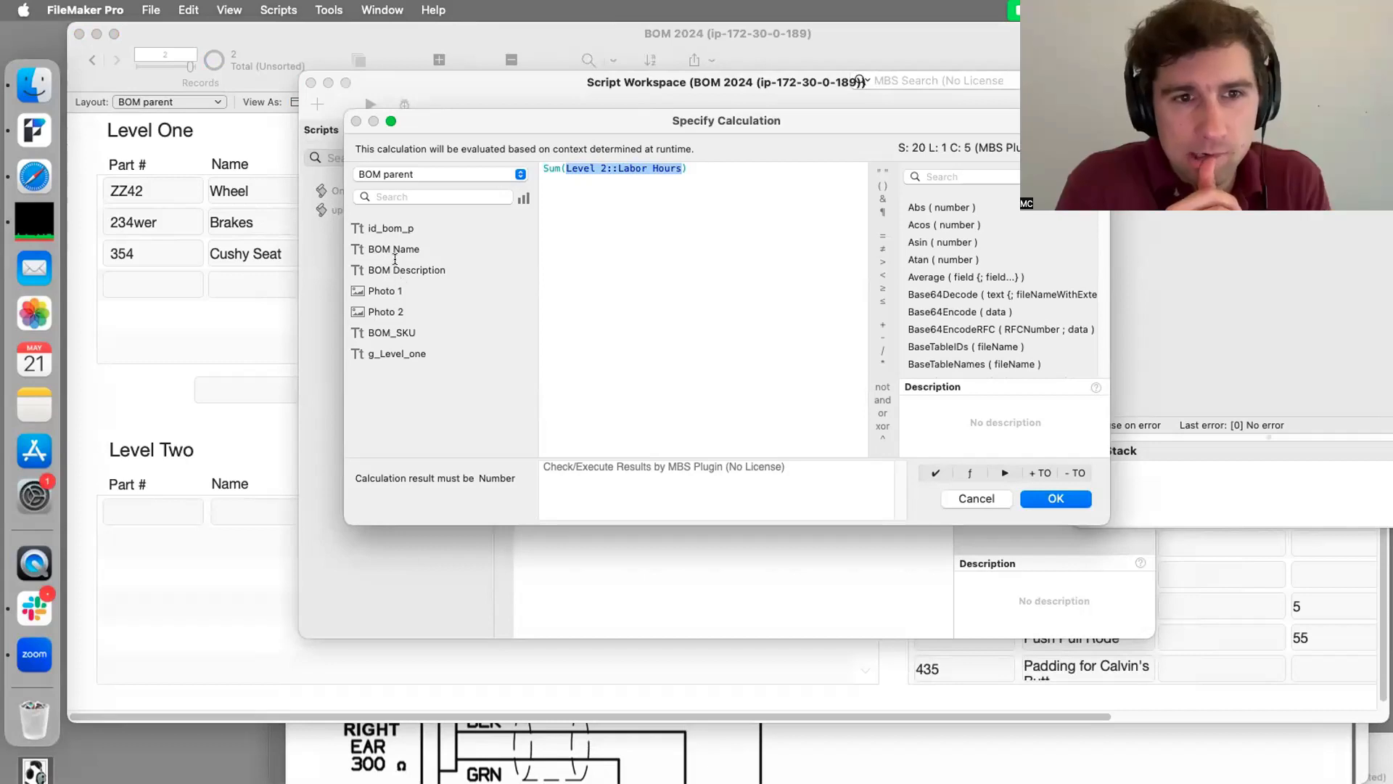
click(398, 174)
click(398, 196)
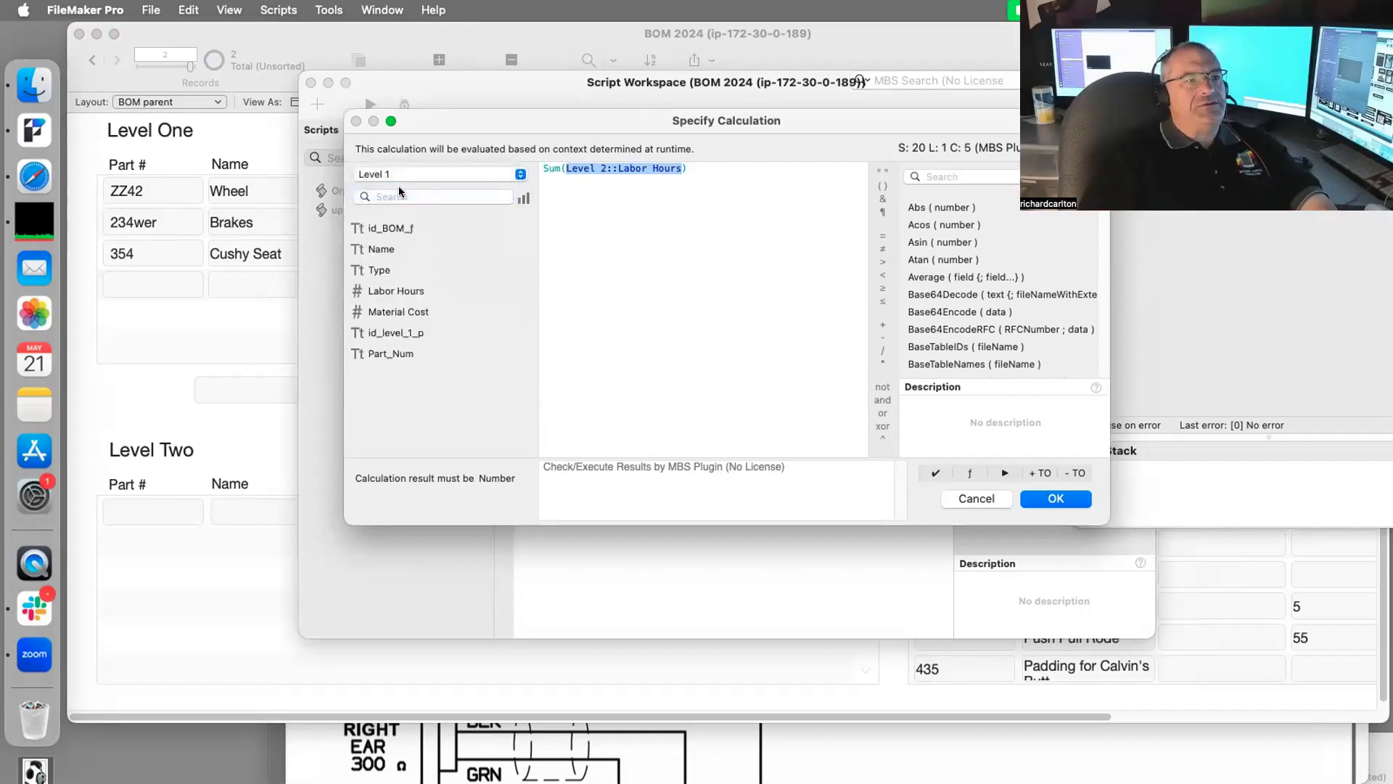
click(398, 174)
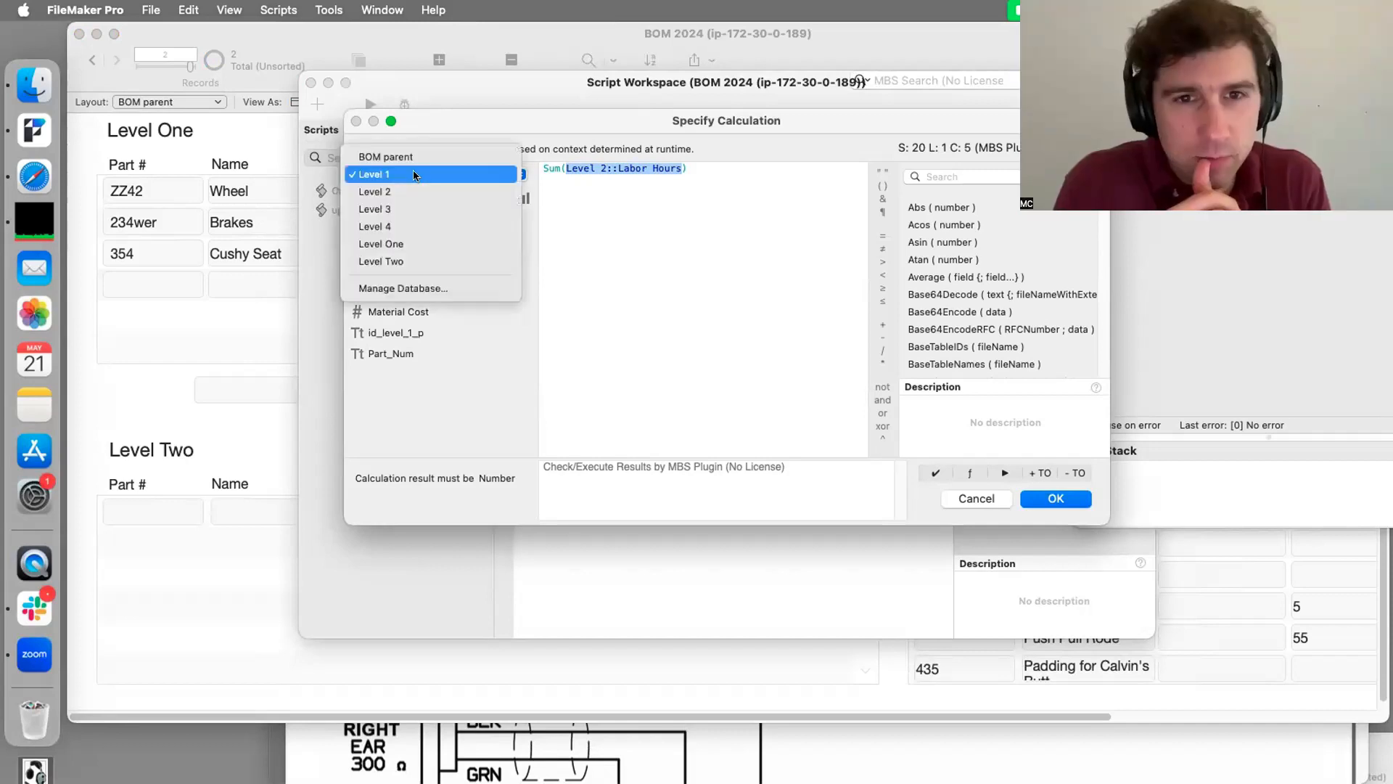
click(398, 193)
click(385, 314)
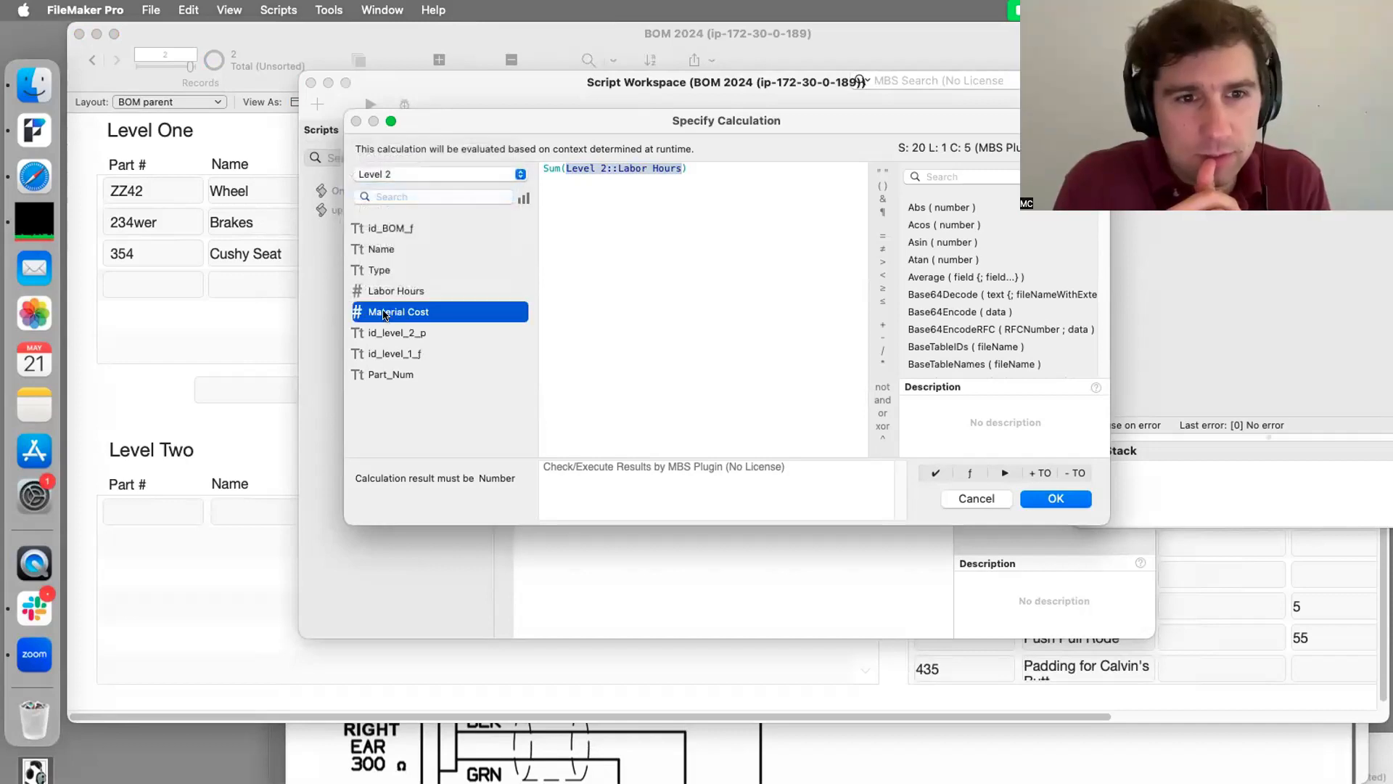
double_click(388, 314)
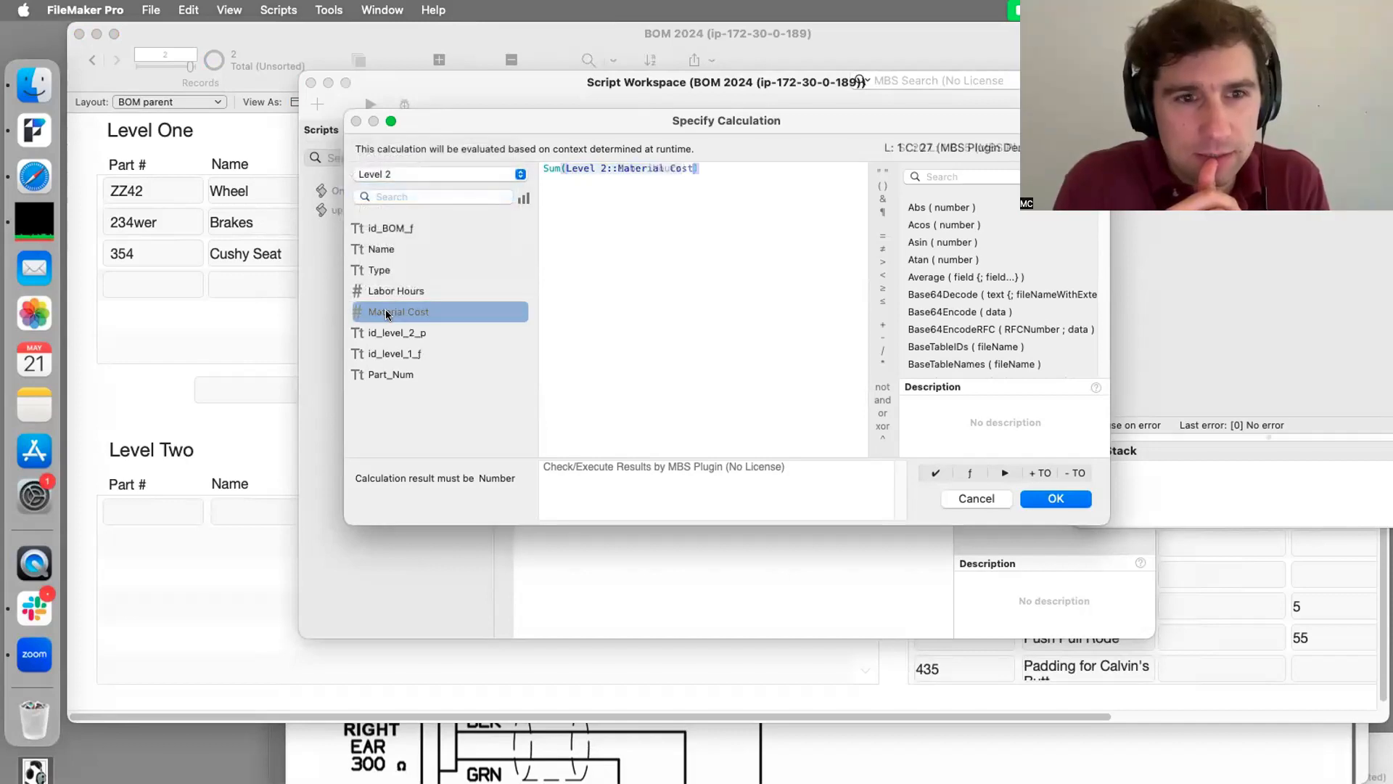
click(1053, 501)
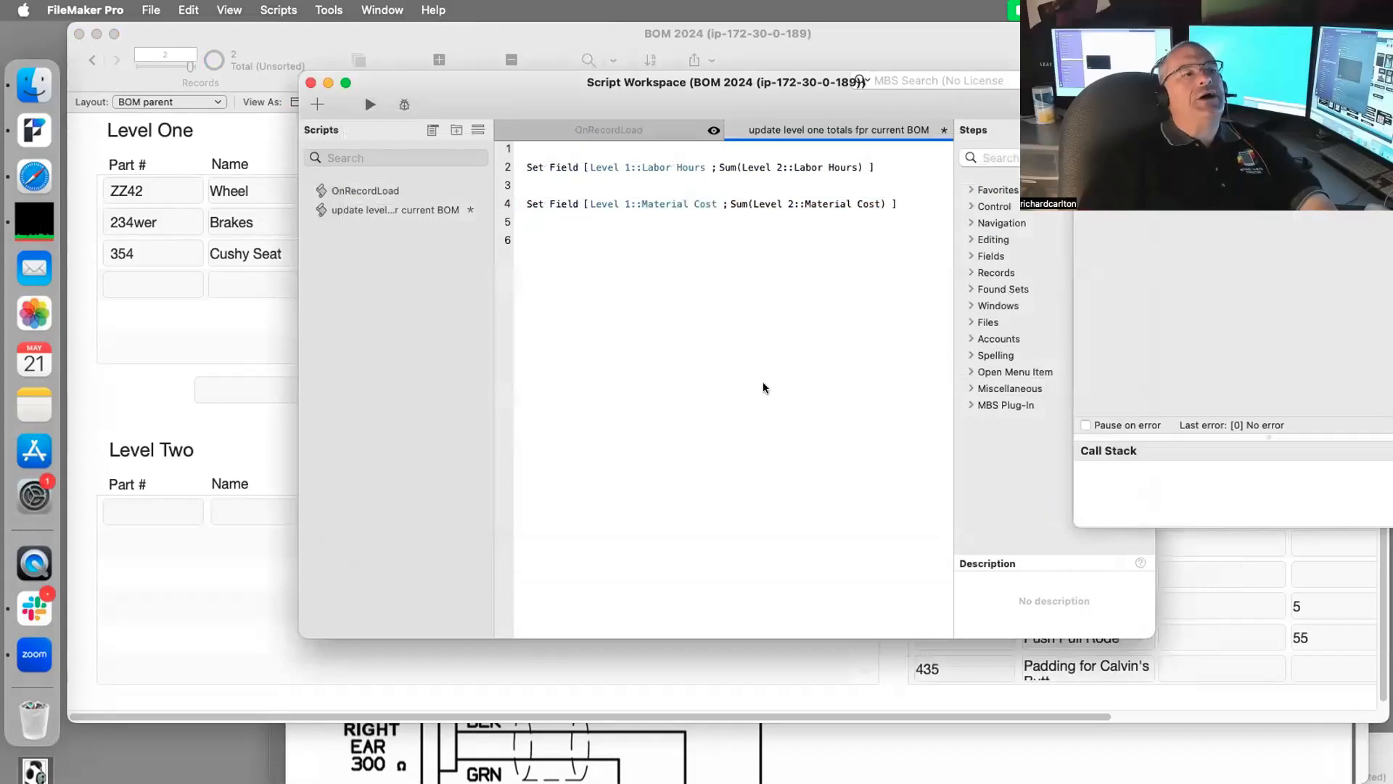
drag(444, 94, 796, 227)
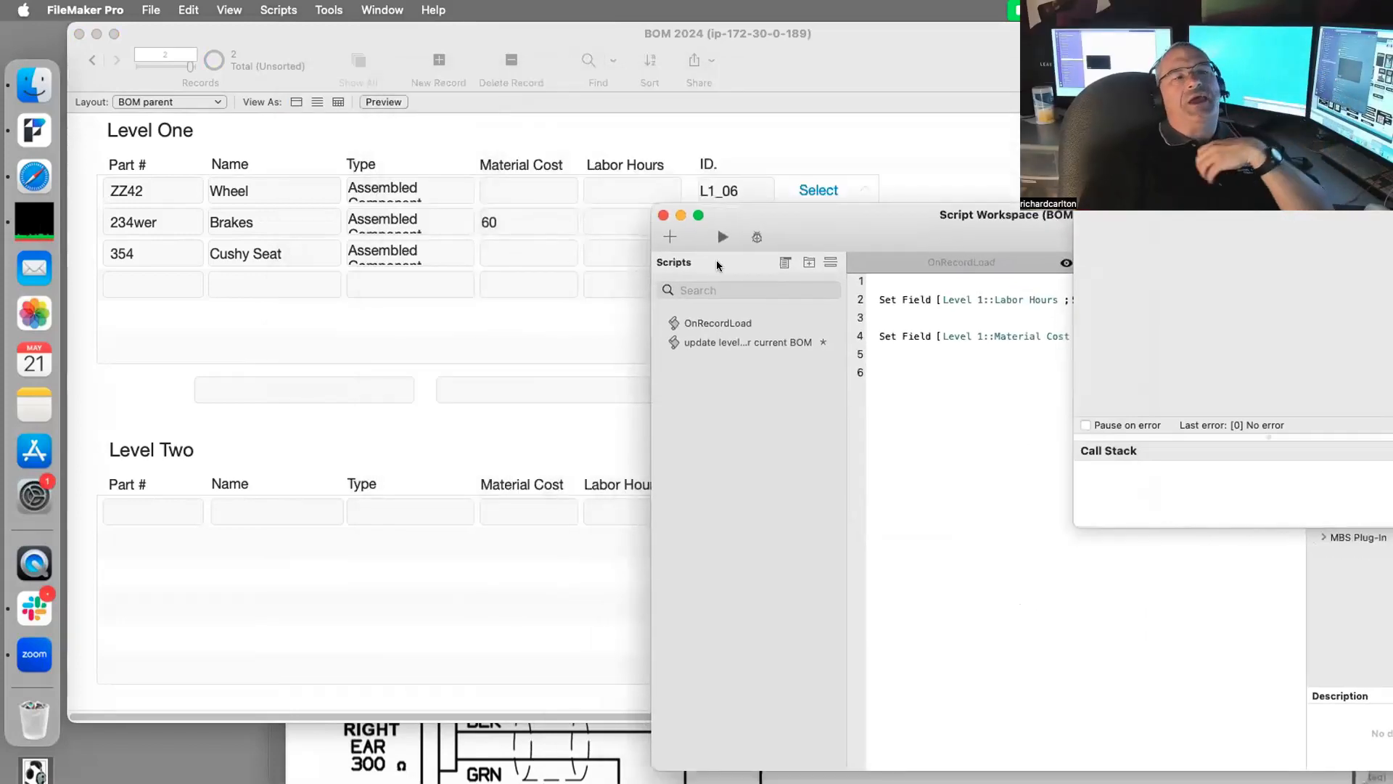
drag(882, 209, 439, 130)
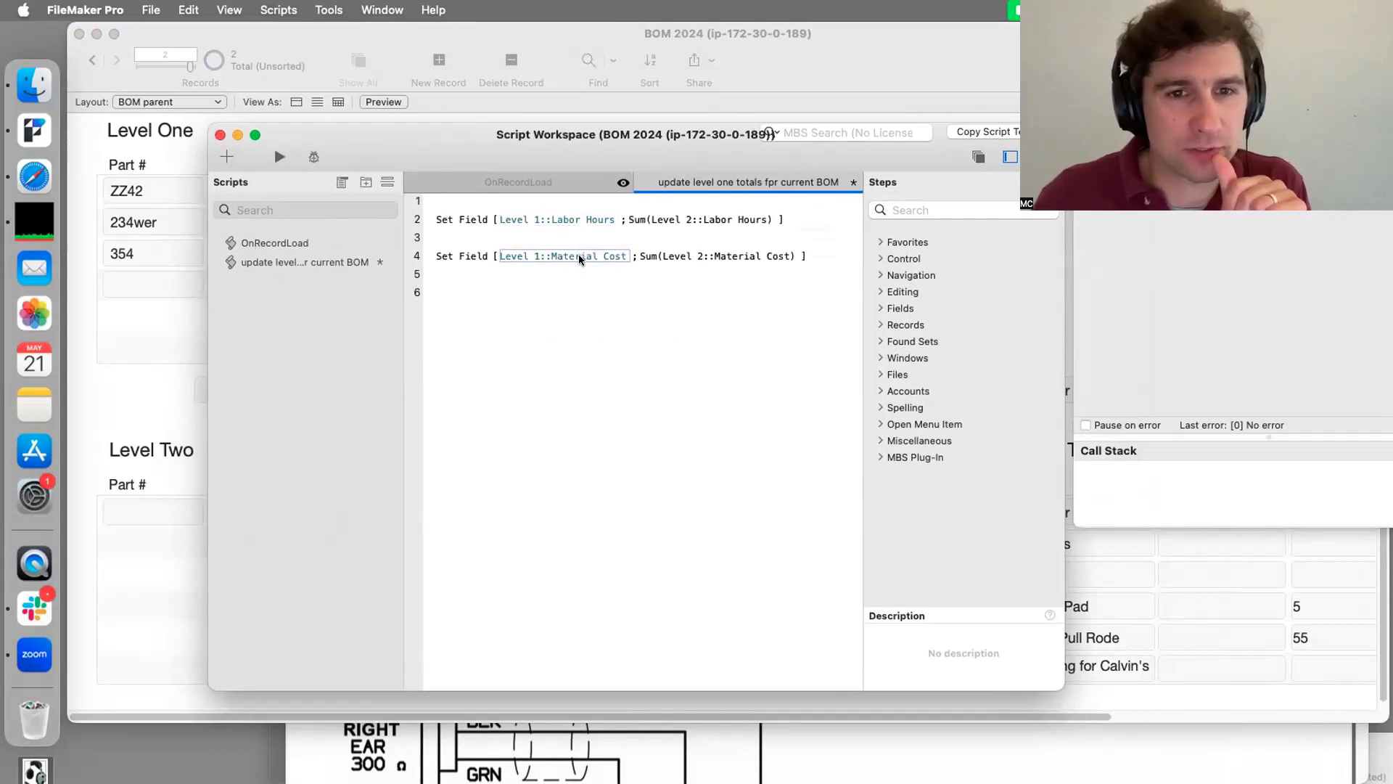
Step: Reopen the Labor Hours step's target field chooser showing the Level One table's fields
click(587, 216)
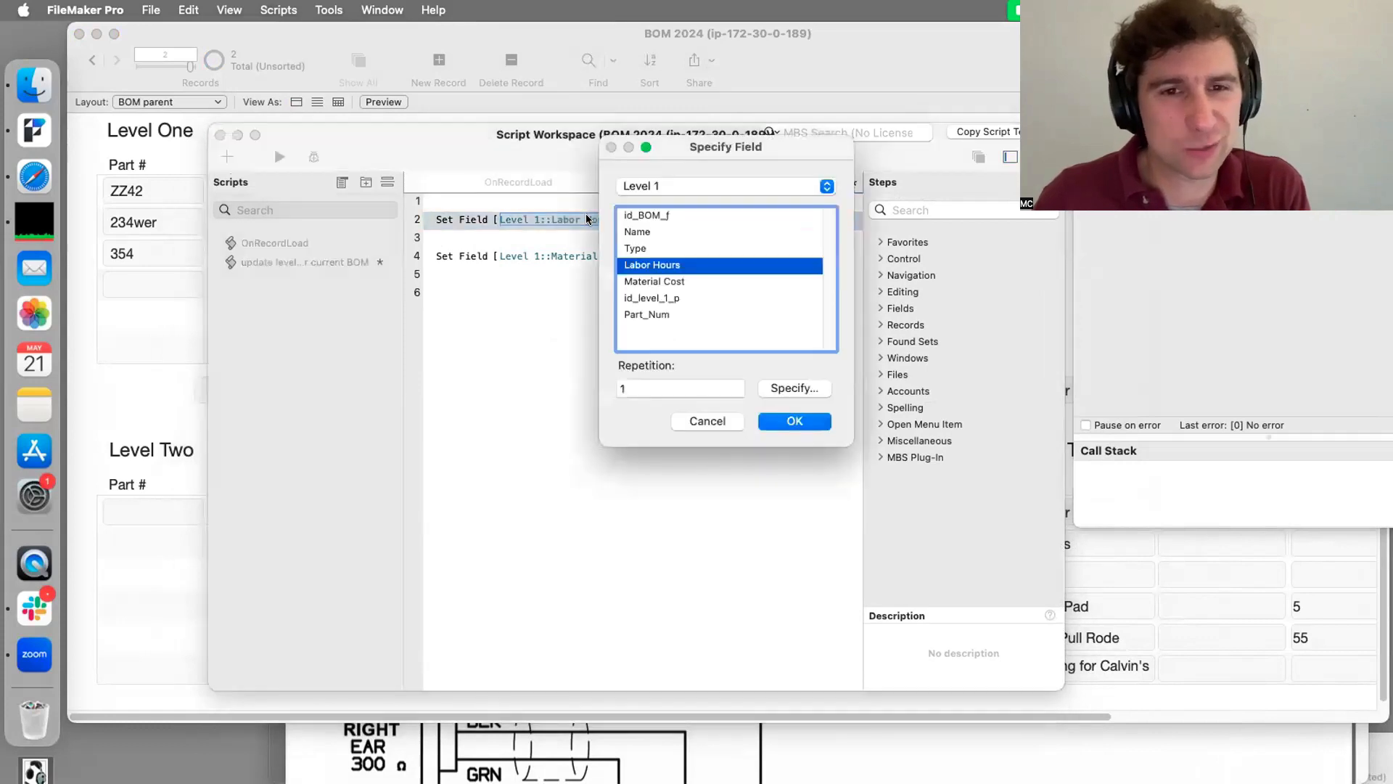
click(669, 185)
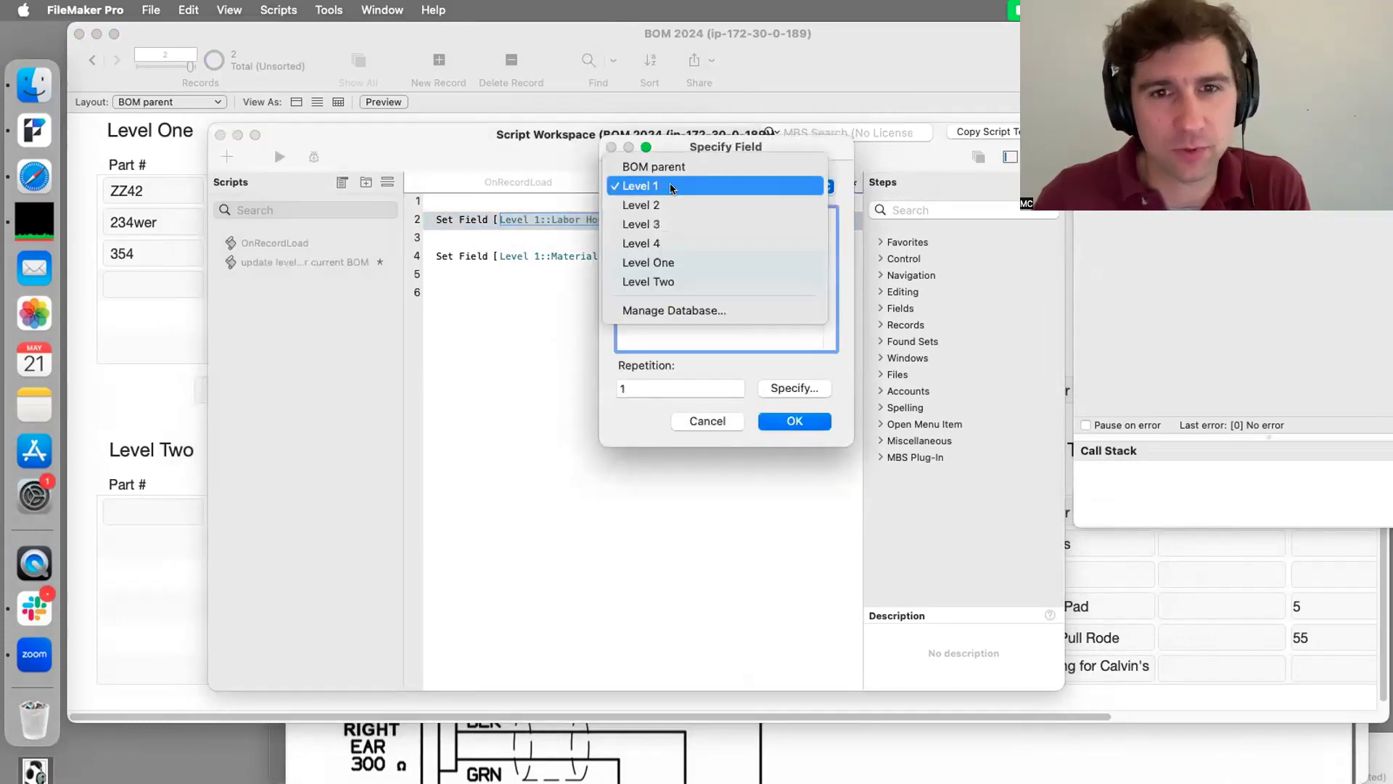
click(673, 199)
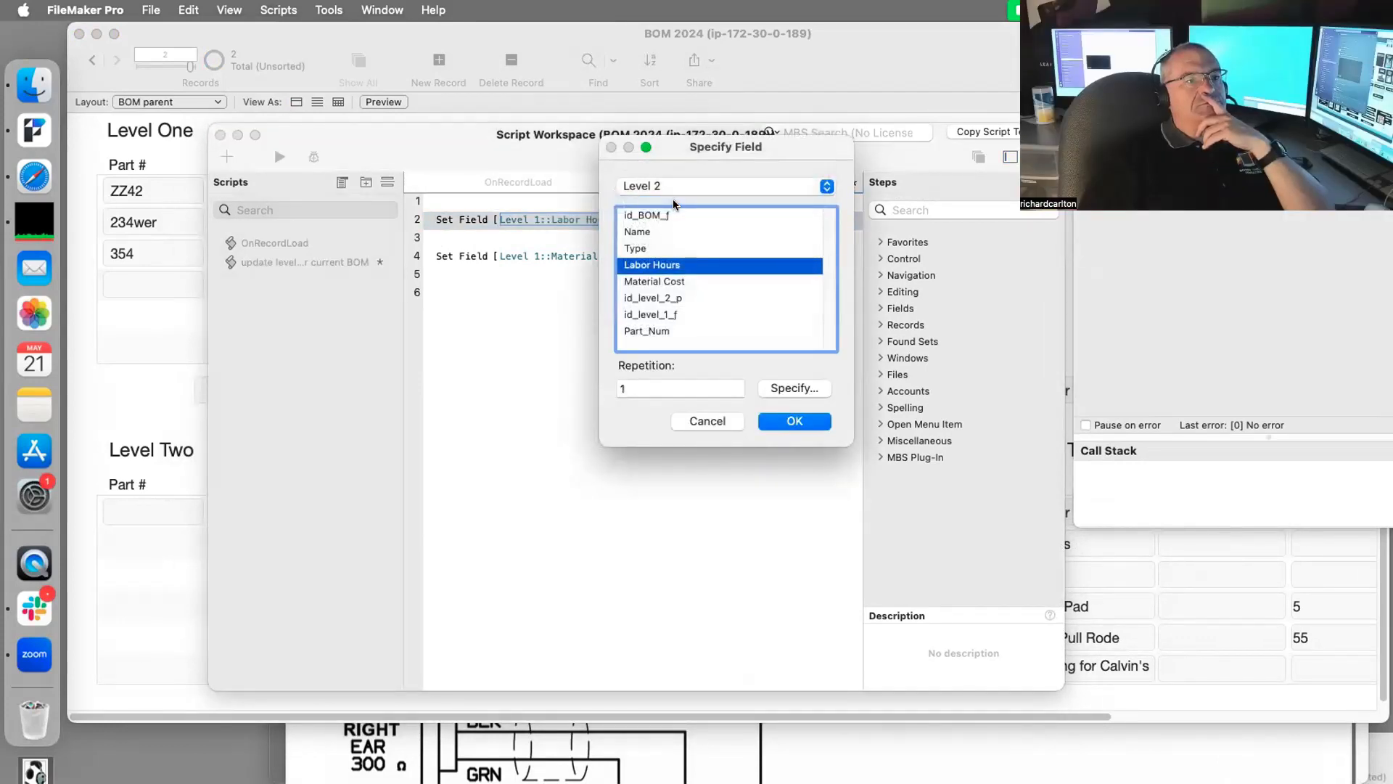
click(661, 182)
click(660, 168)
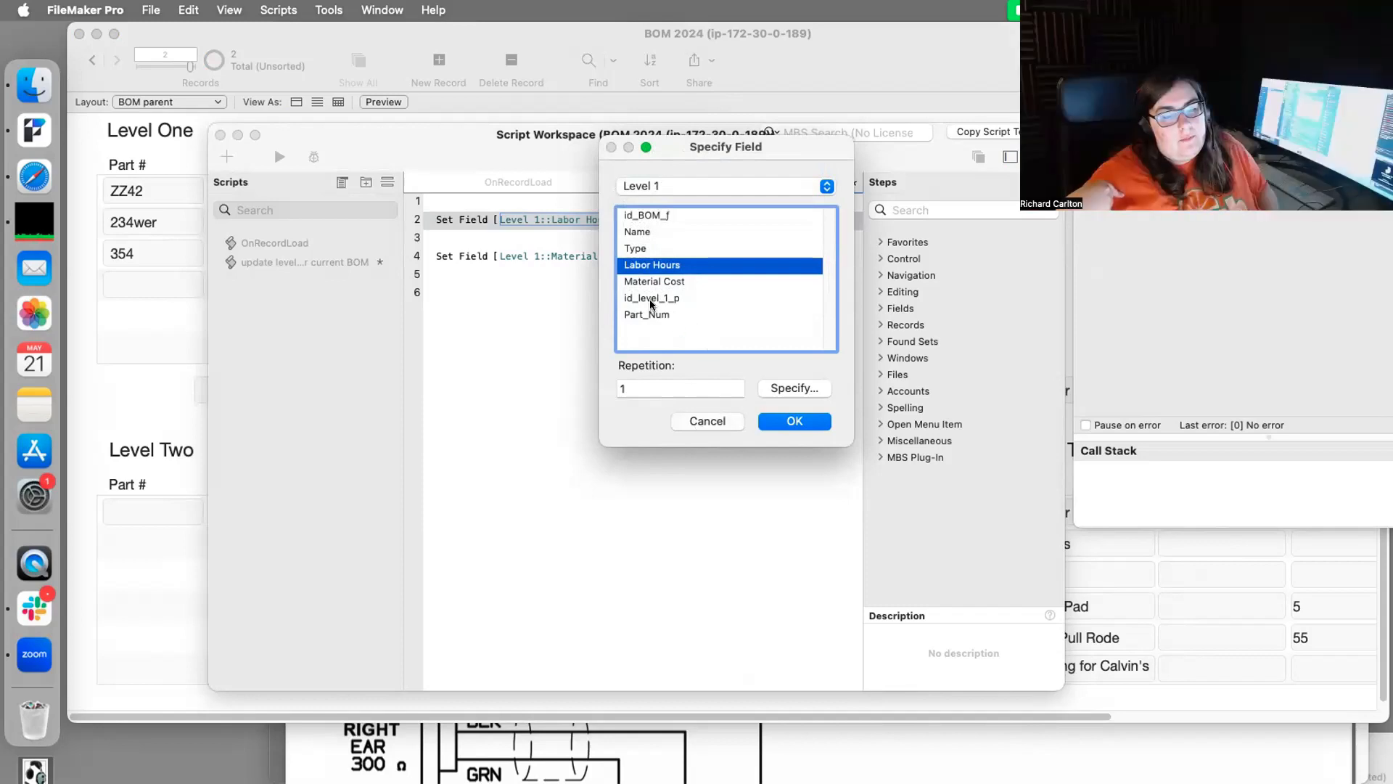
click(656, 185)
click(690, 271)
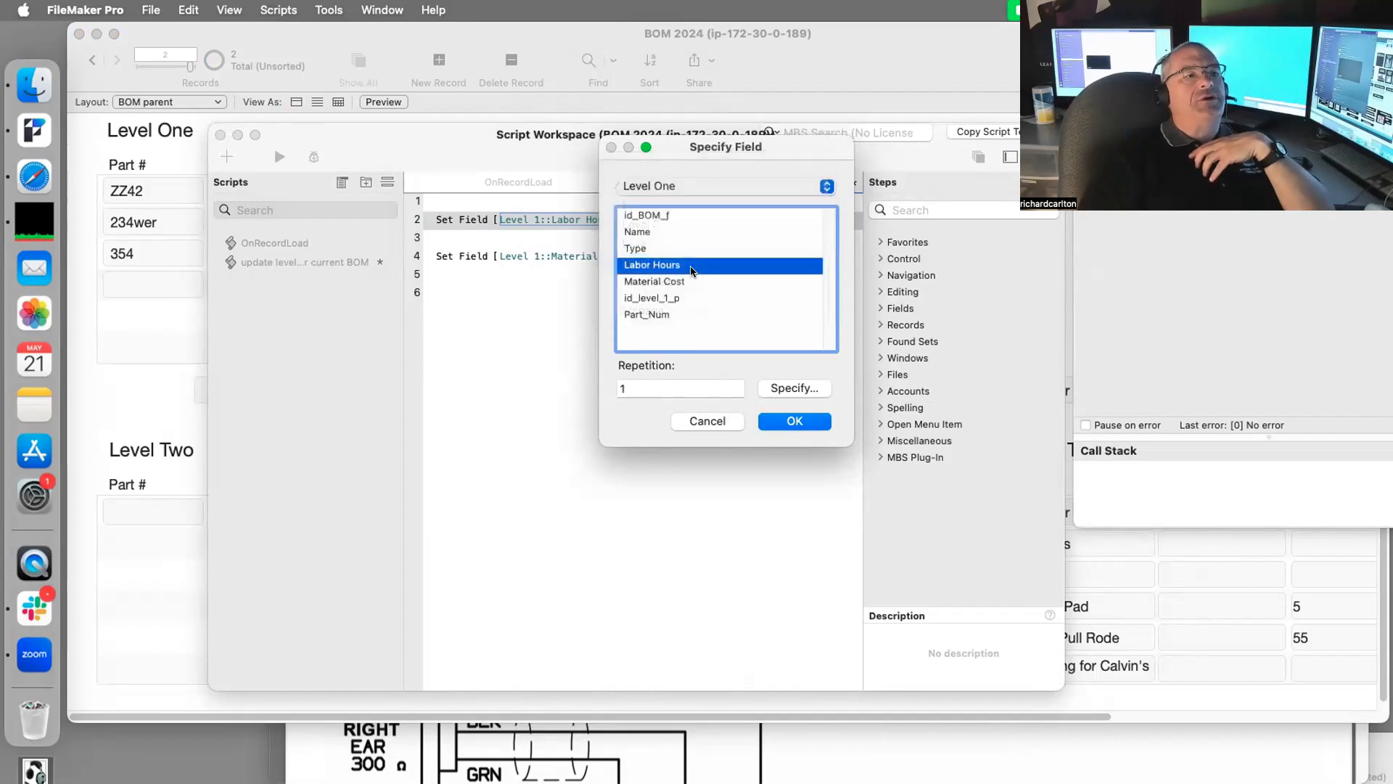
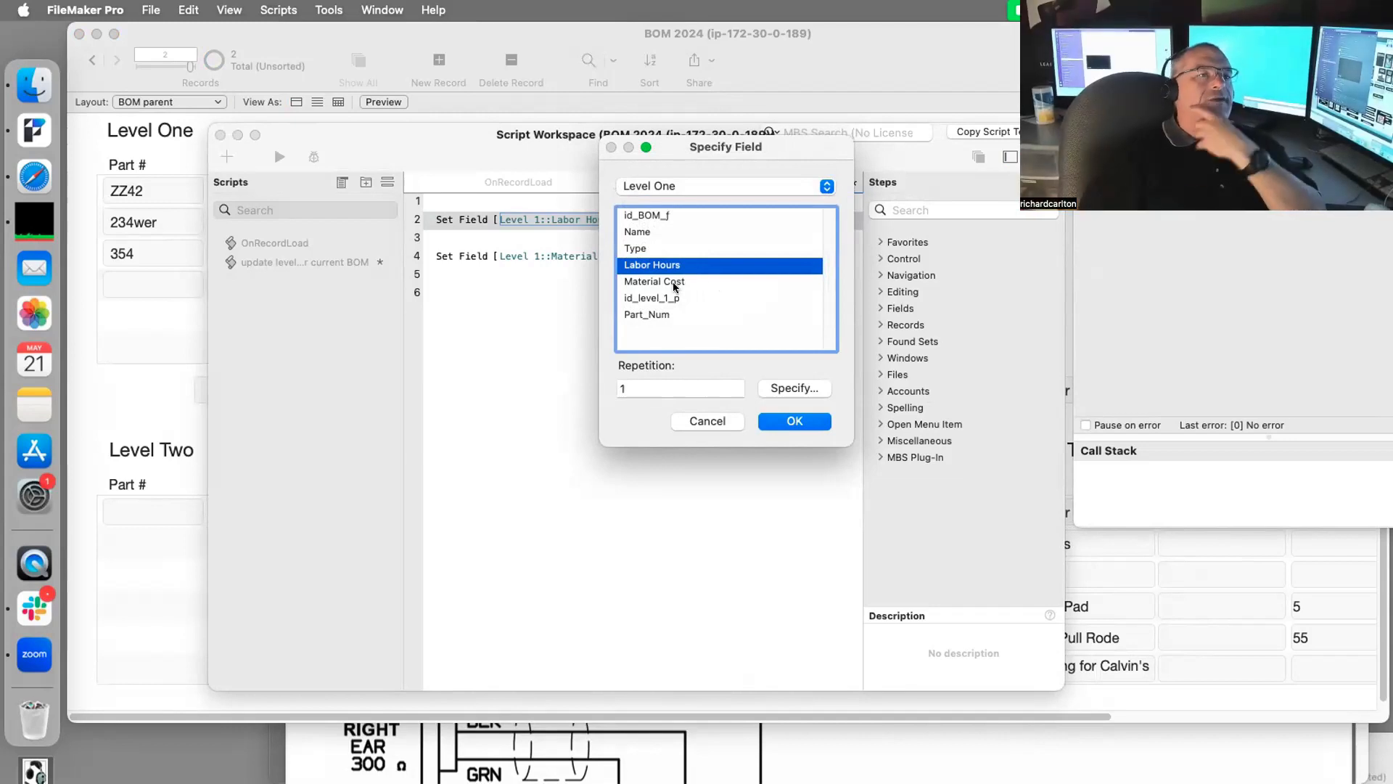
Step: Target the two Set Field steps at Level One::Labor Hours and Level One::Material Cost, then save
click(798, 423)
click(559, 253)
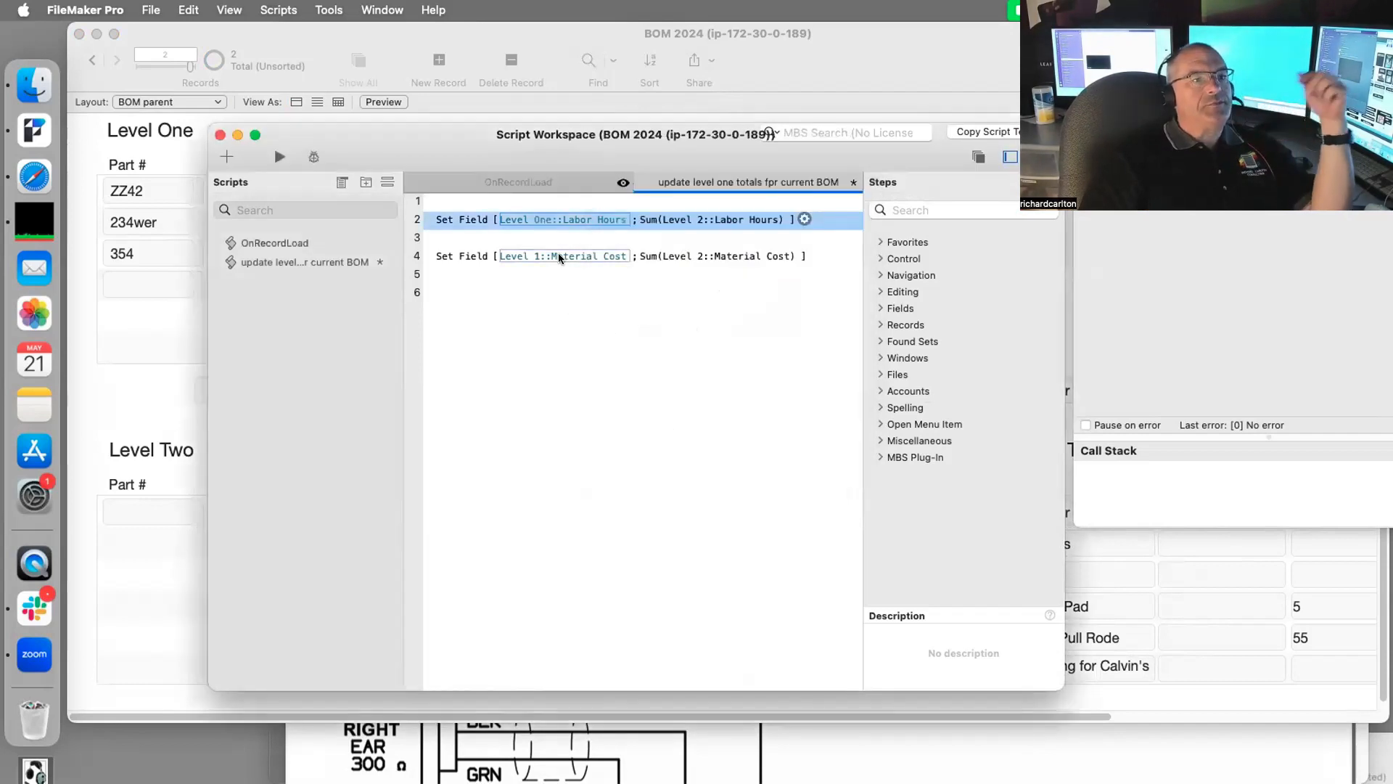
click(664, 183)
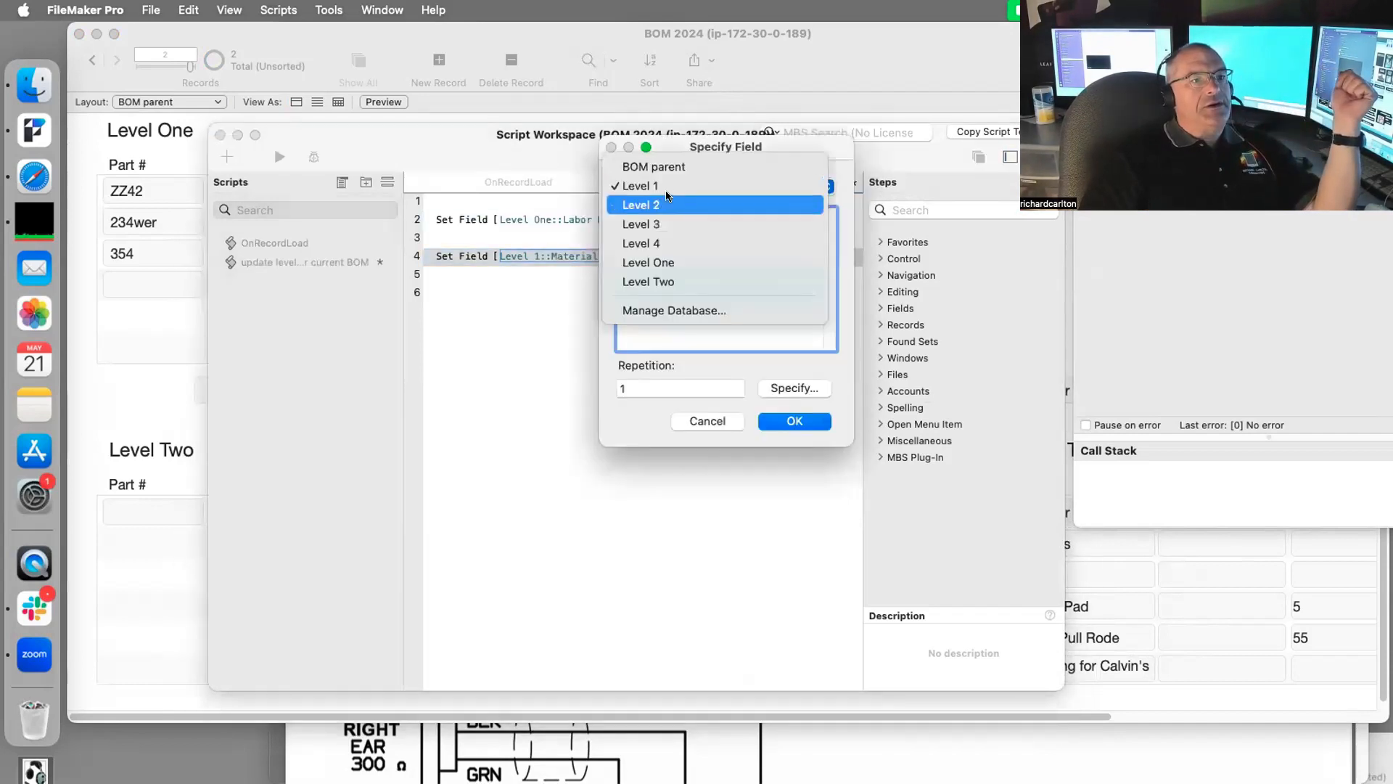
click(656, 186)
click(656, 186)
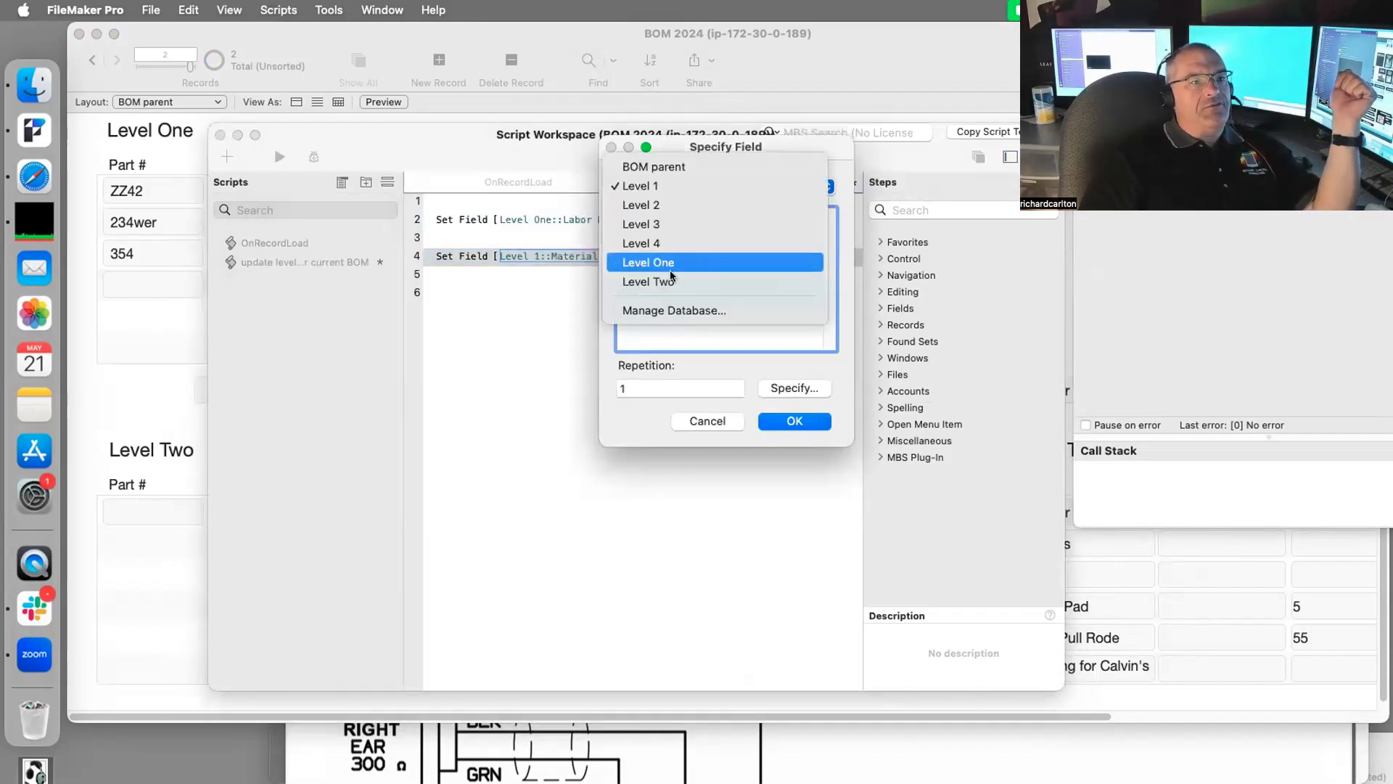
click(662, 264)
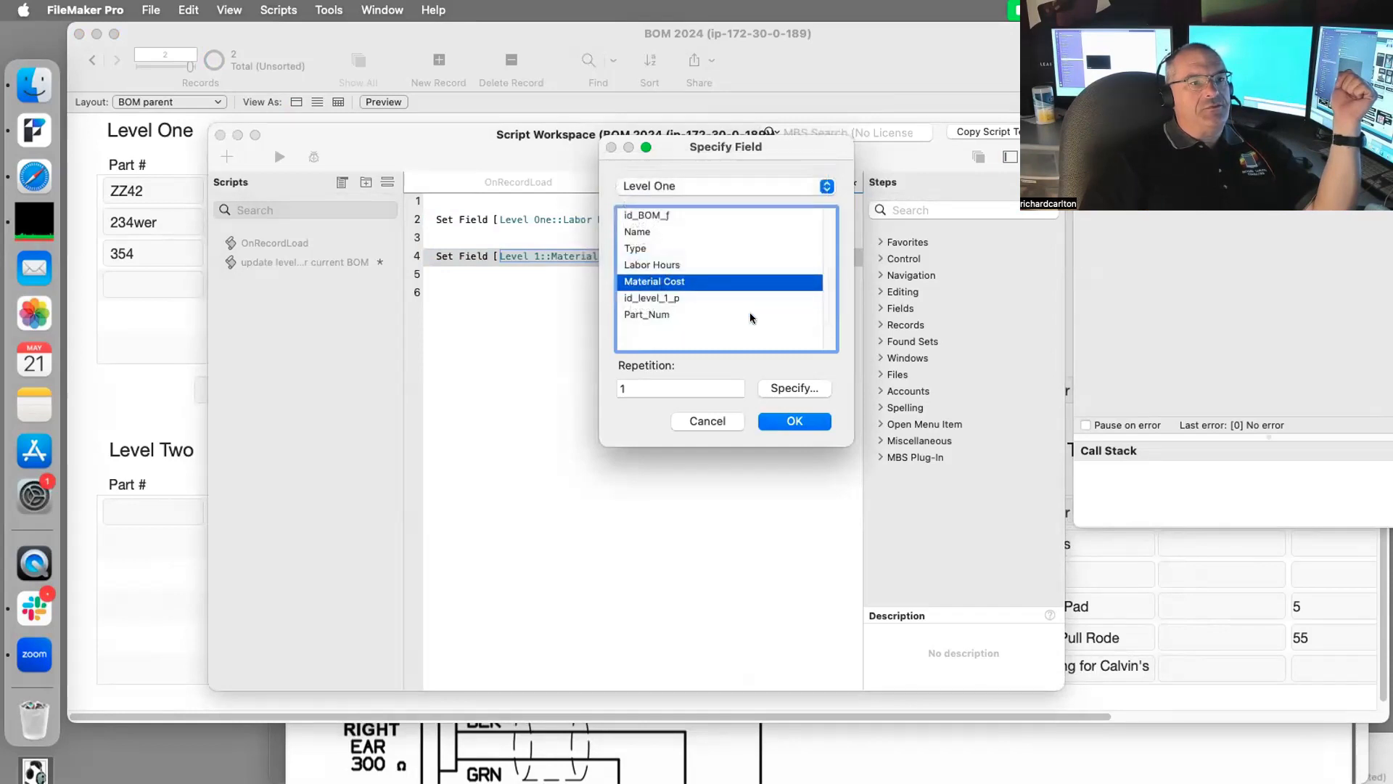
click(811, 419)
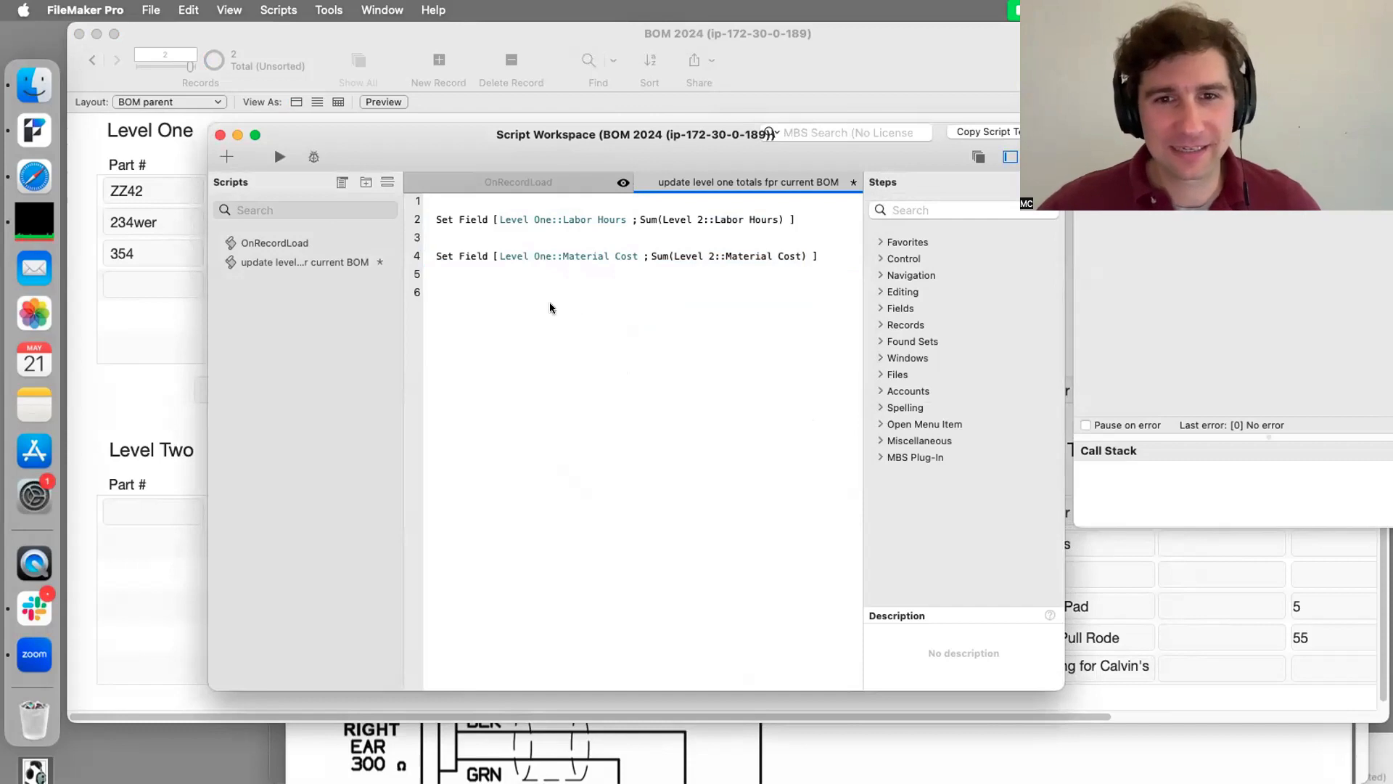
key(super+s)
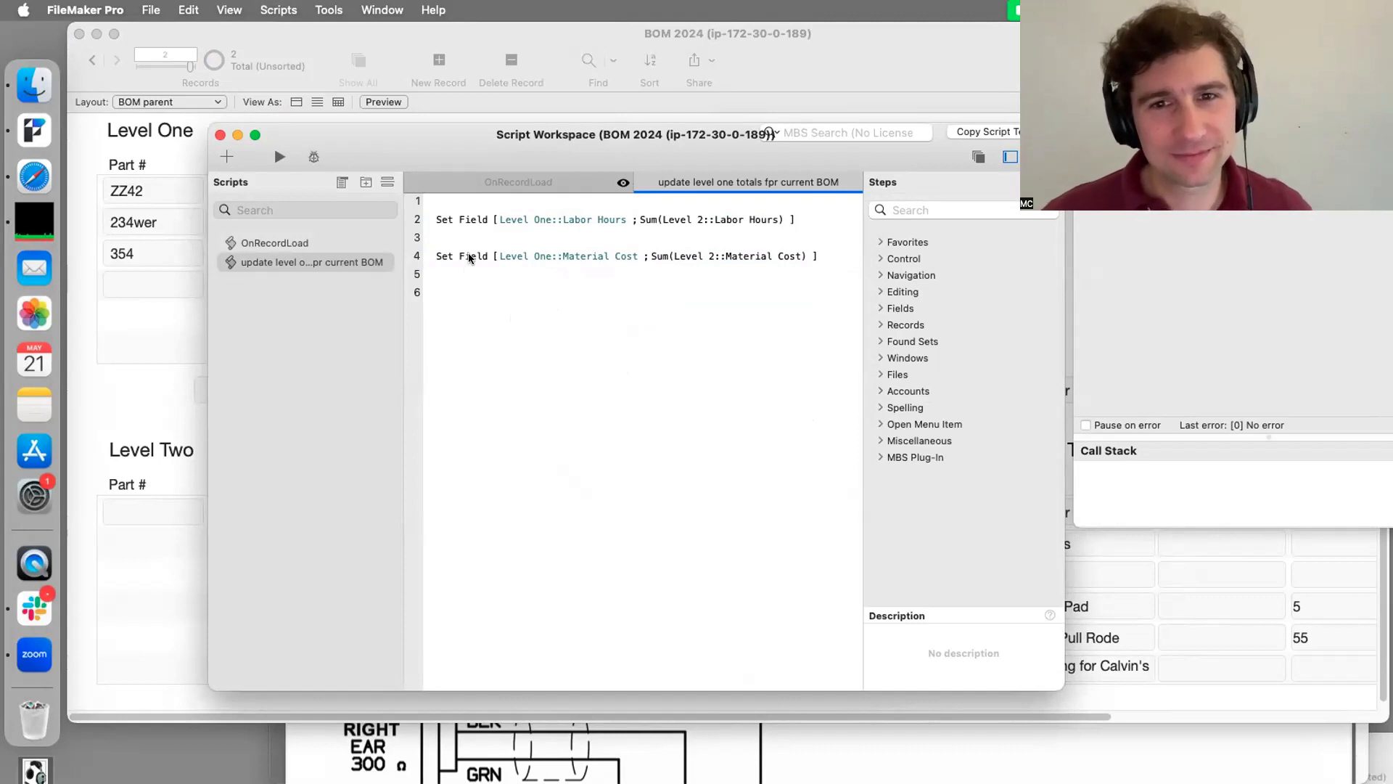
Step: Change the Labor Hours calculation to Sum(Level Two::Labor Hours)
click(742, 215)
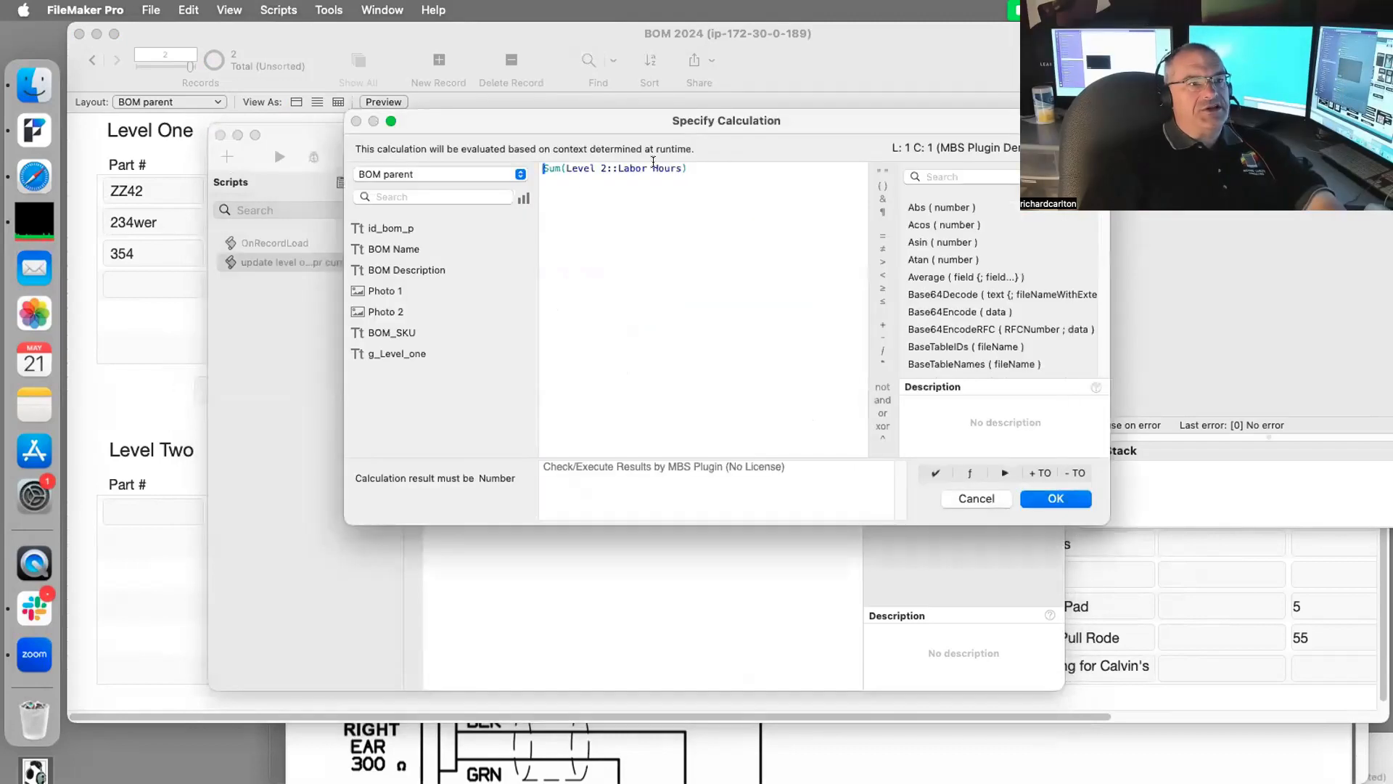
drag(592, 159, 566, 168)
click(382, 174)
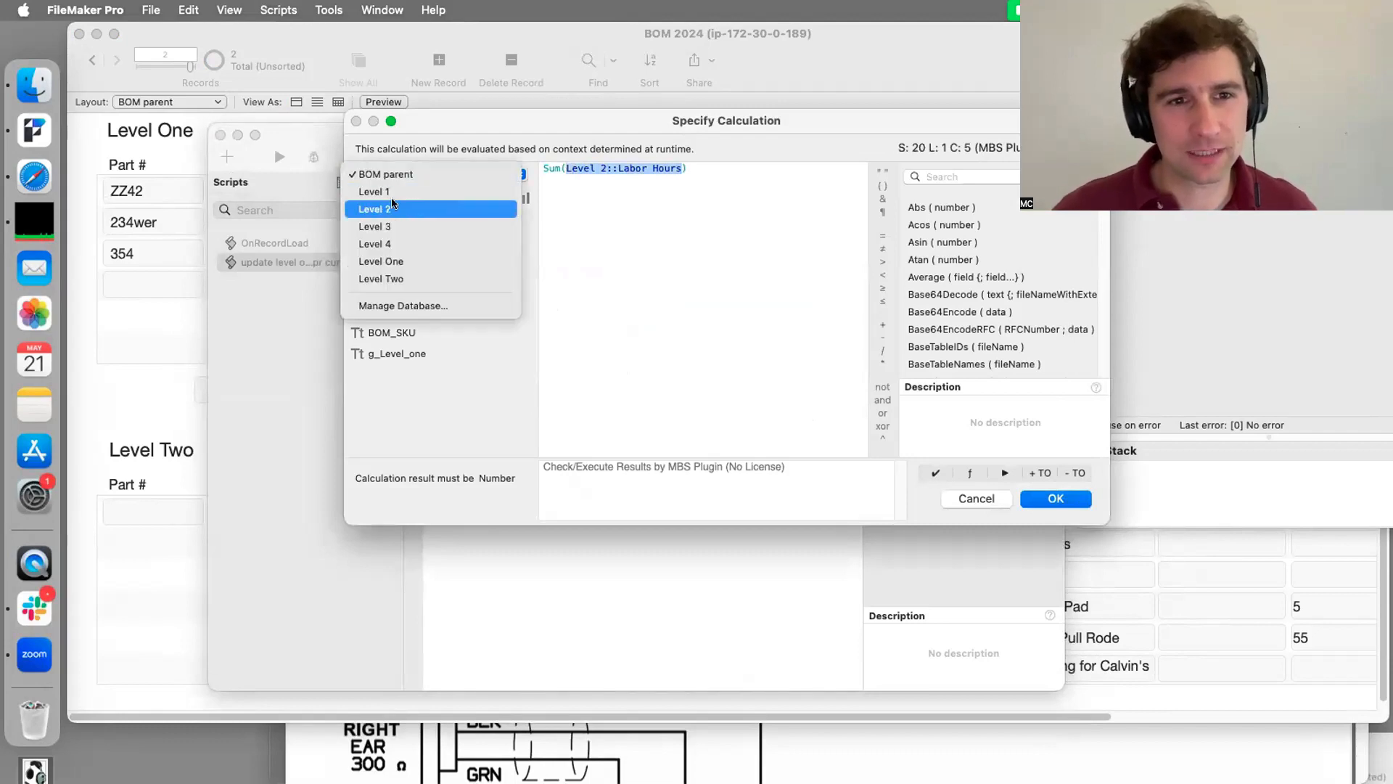
click(629, 207)
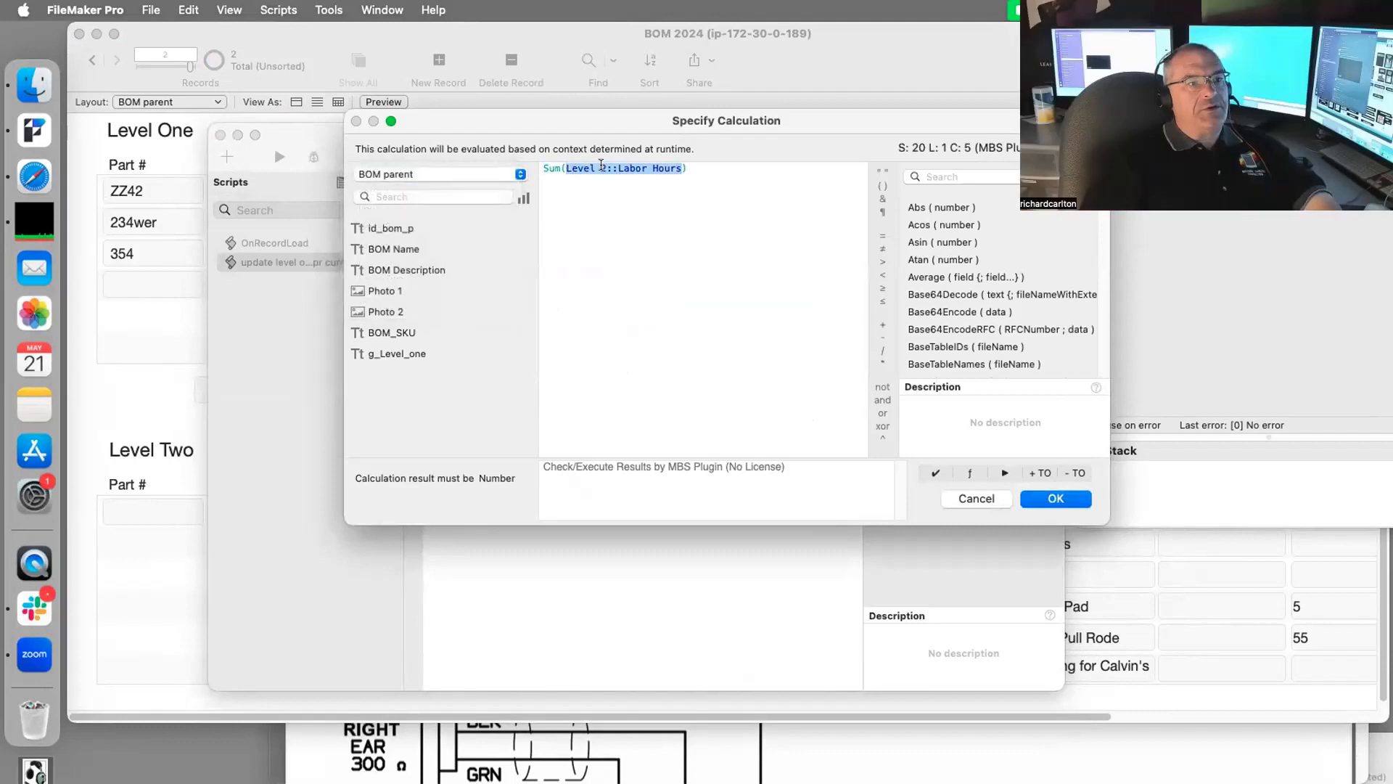
double_click(602, 167)
text(Two)
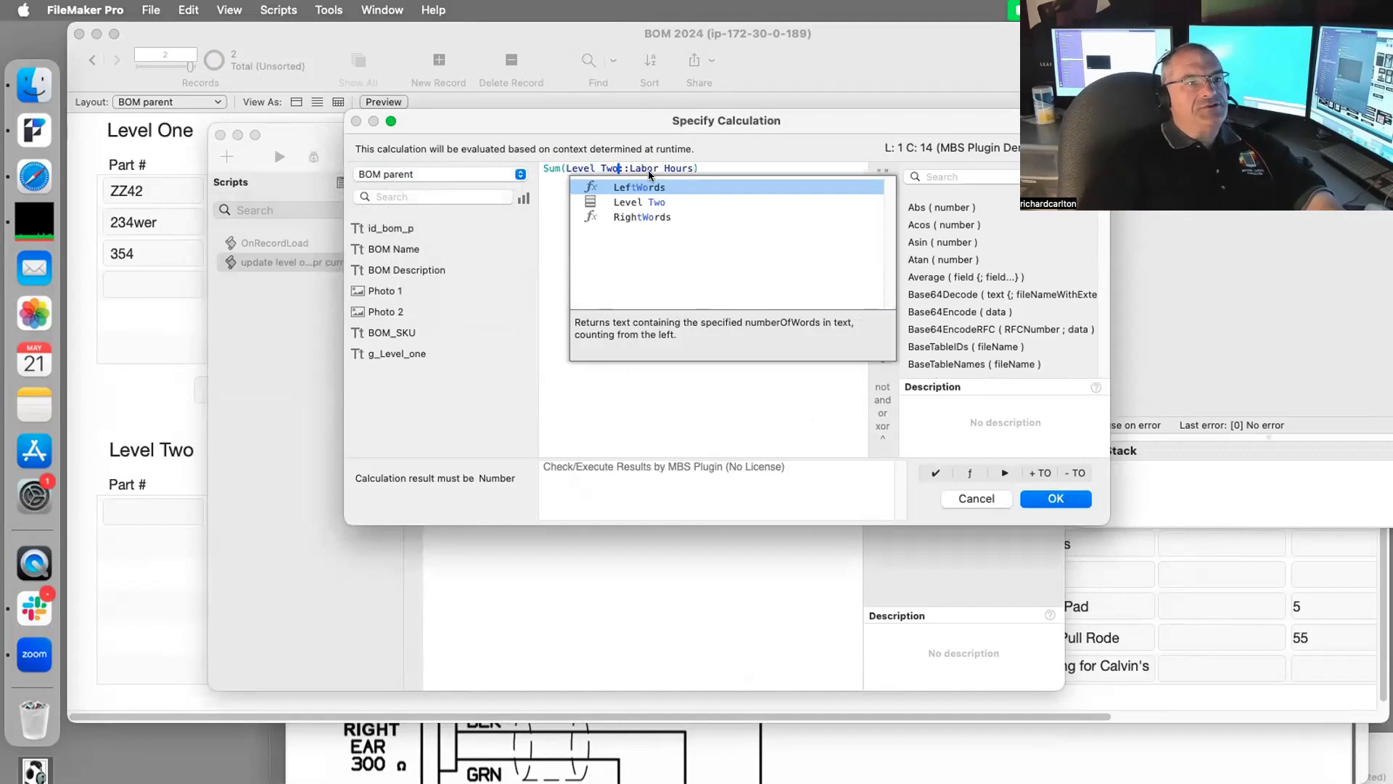
click(1053, 498)
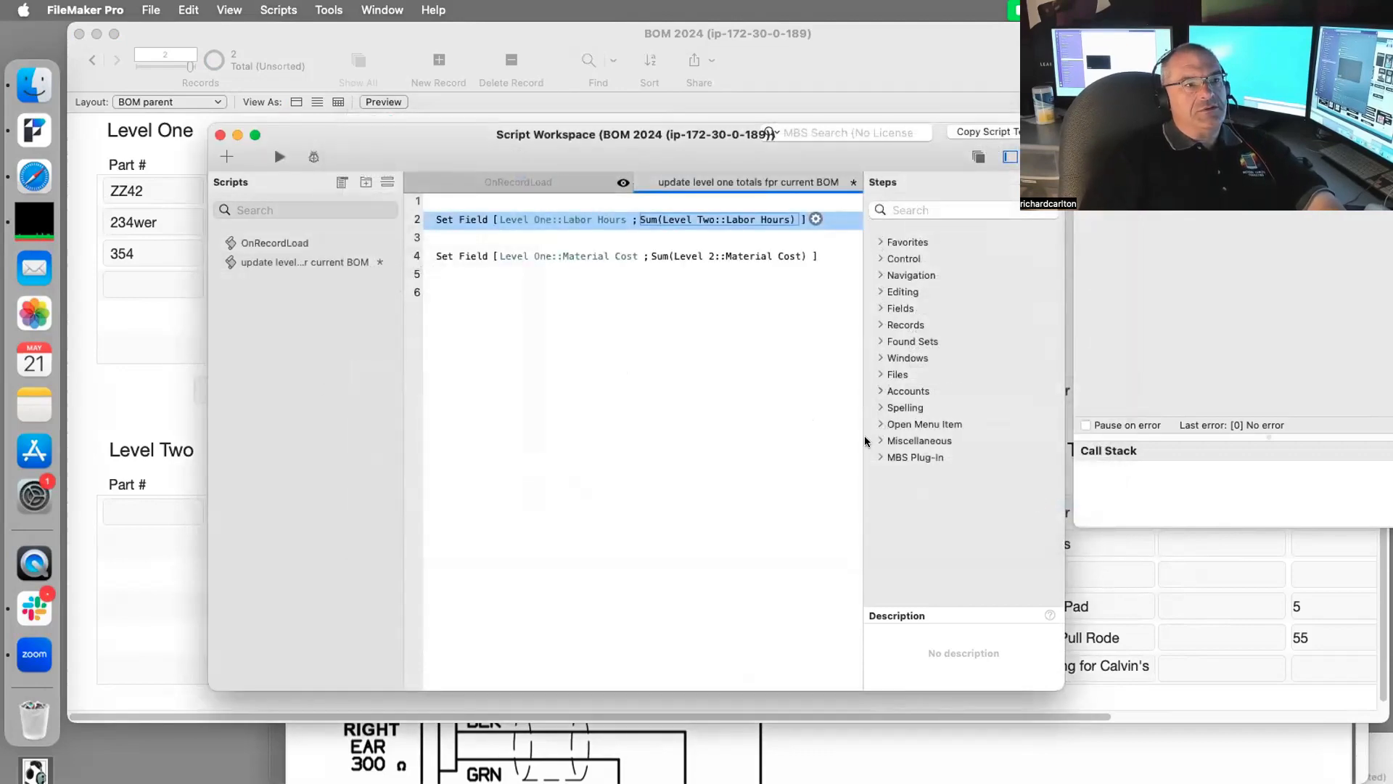
Step: Change the Material Cost calculation to Sum(Level Two::Material Cost)
click(726, 259)
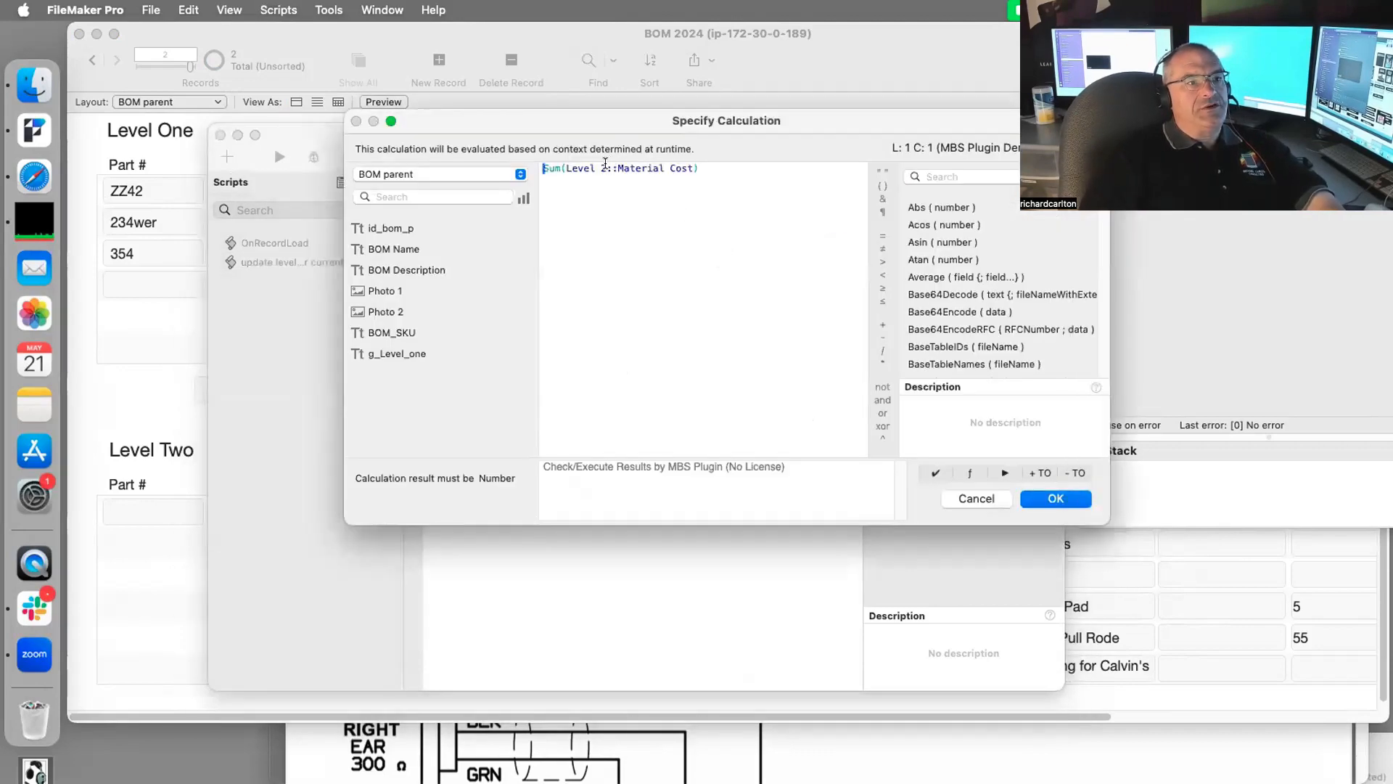
double_click(603, 168)
text(Two)
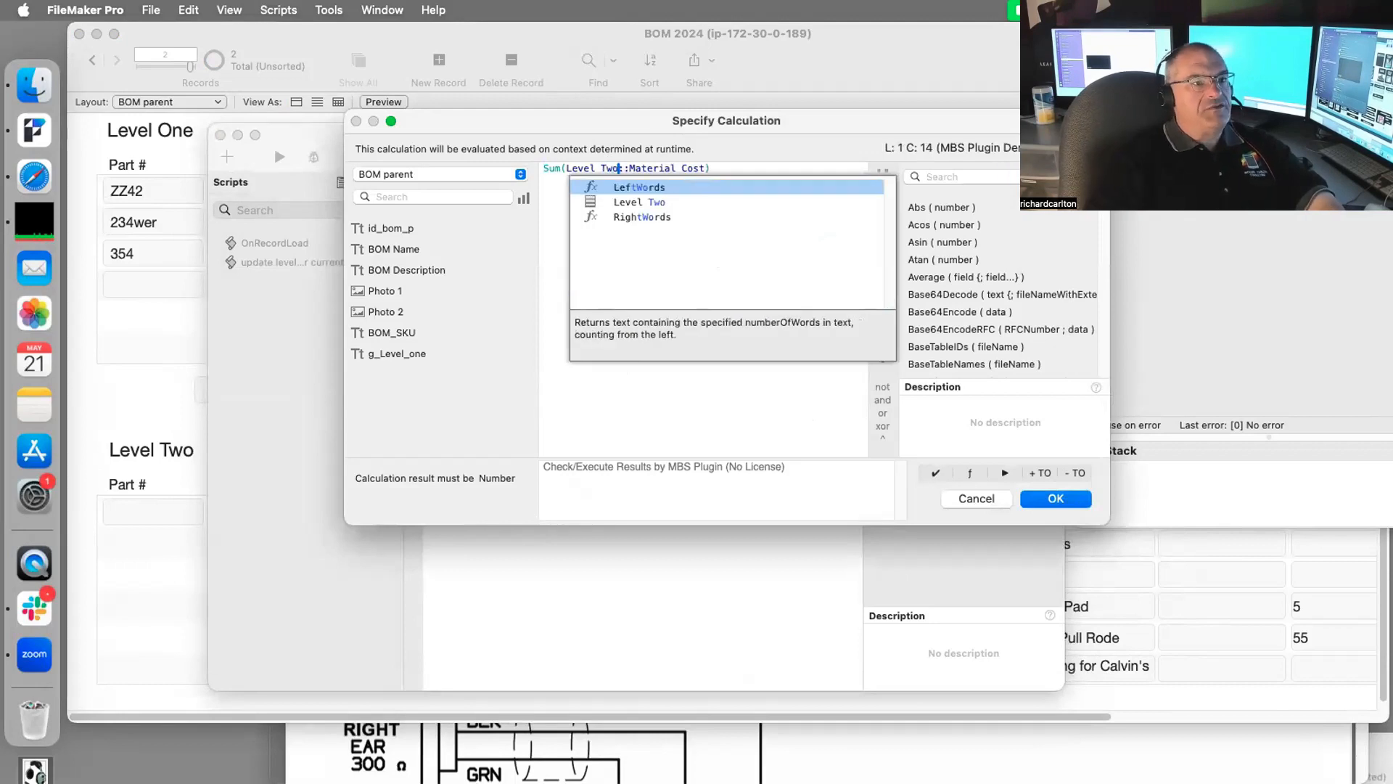
key(Return)
key(super+z)
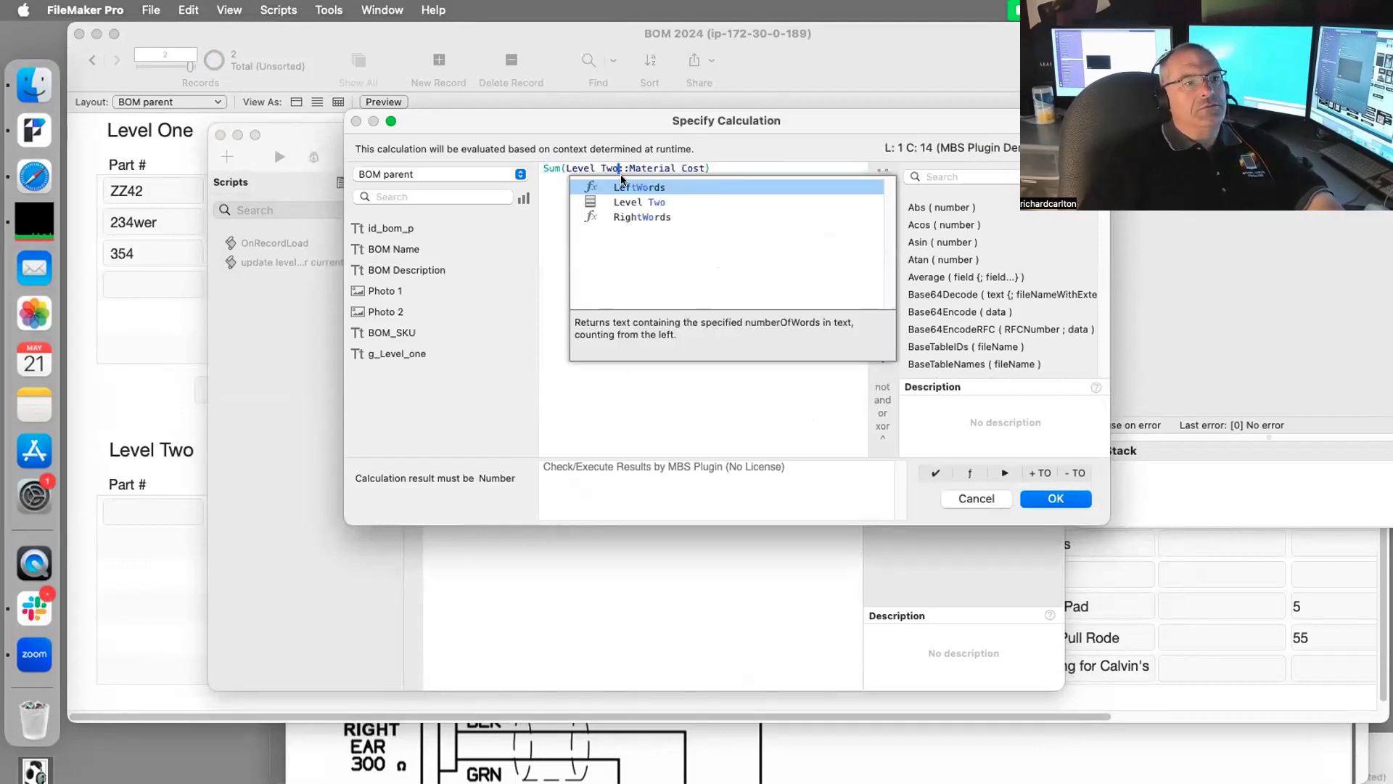
click(736, 397)
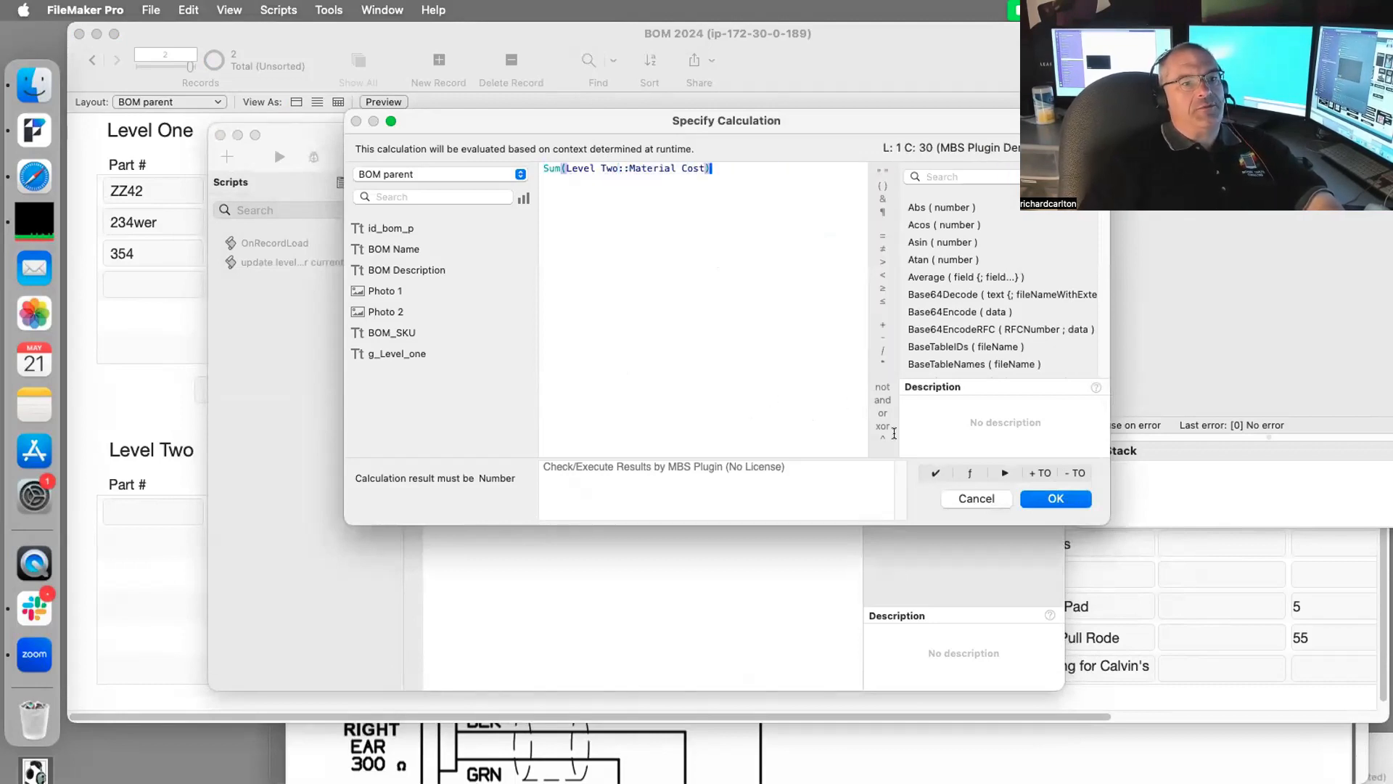
click(1056, 498)
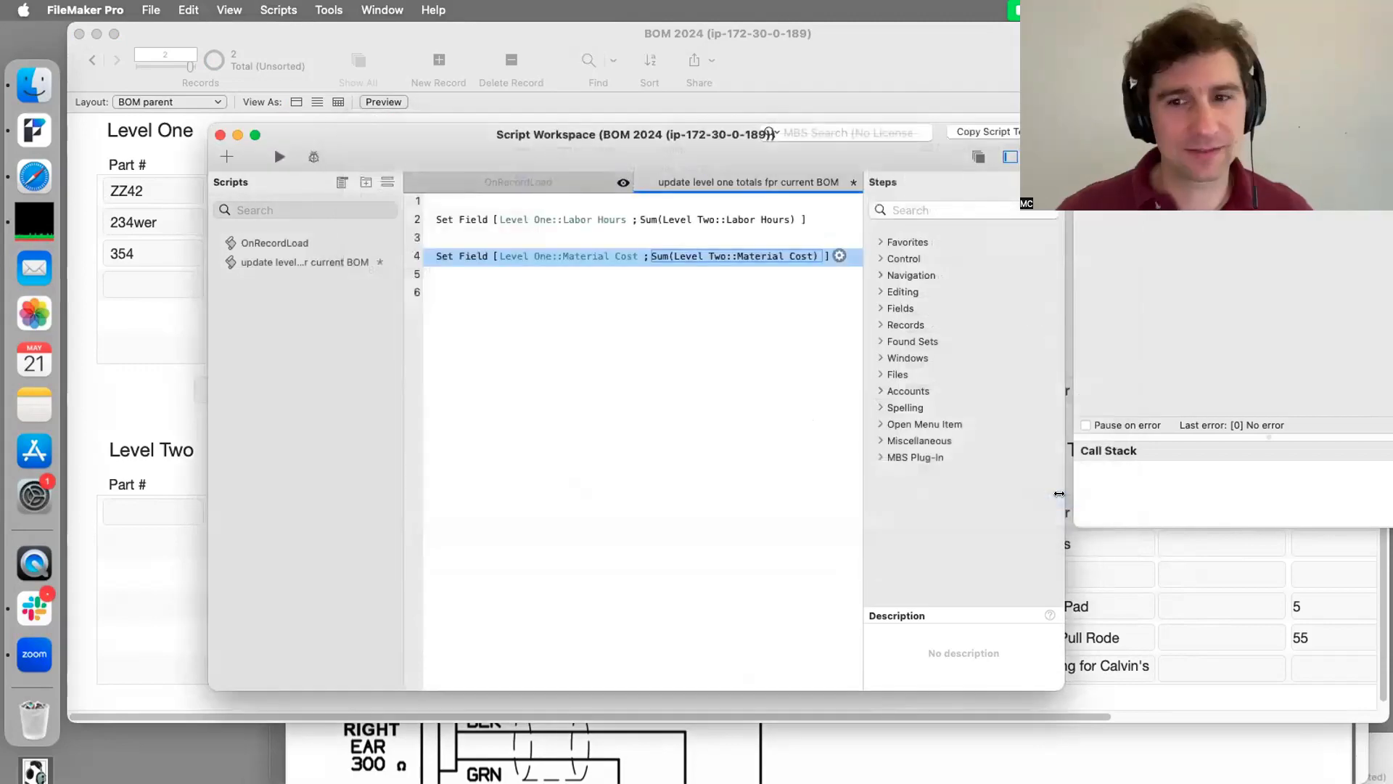
Step: Save the script and position its window over the BOM layout
click(773, 447)
key(super+s)
drag(483, 138, 1196, 390)
drag(861, 383, 965, 254)
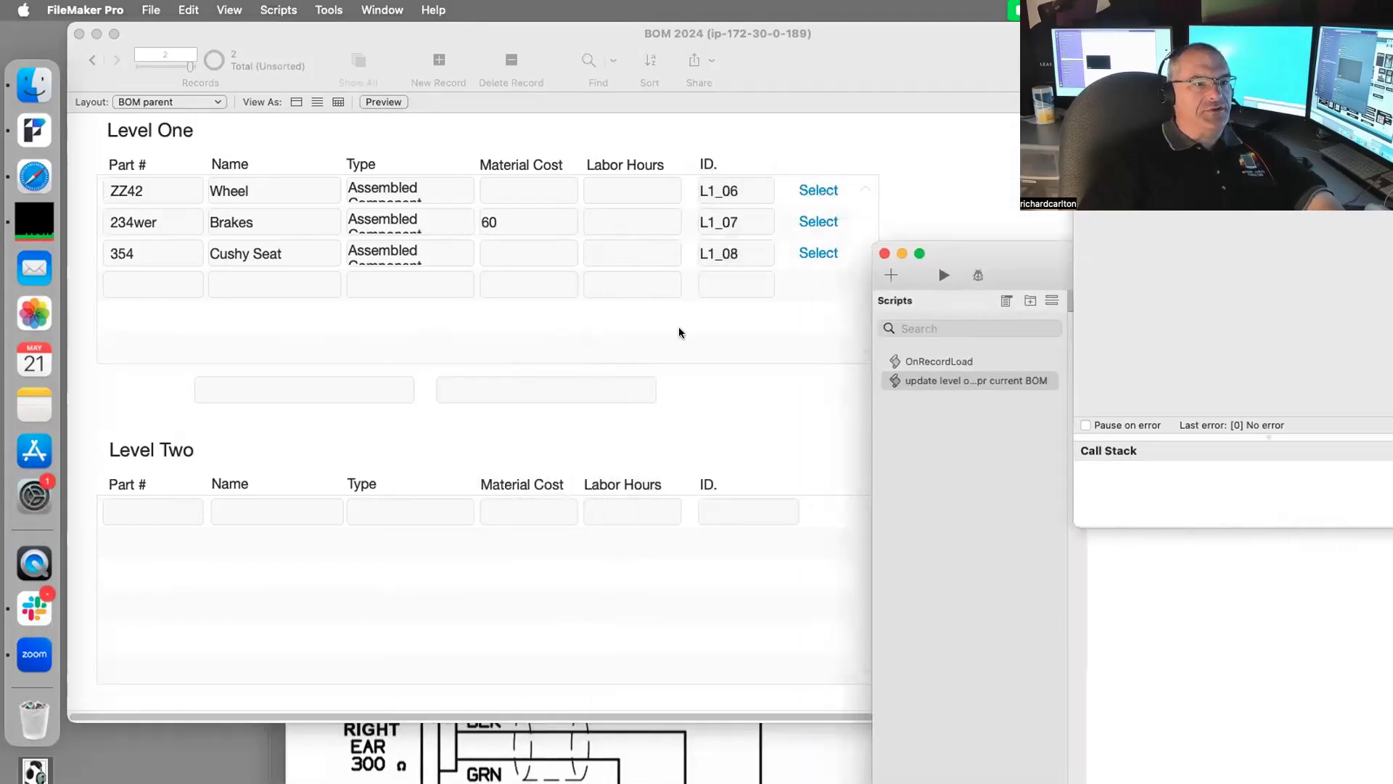
Step: Select the Brakes Level One record and run the update script for the current BOM
click(803, 281)
click(825, 223)
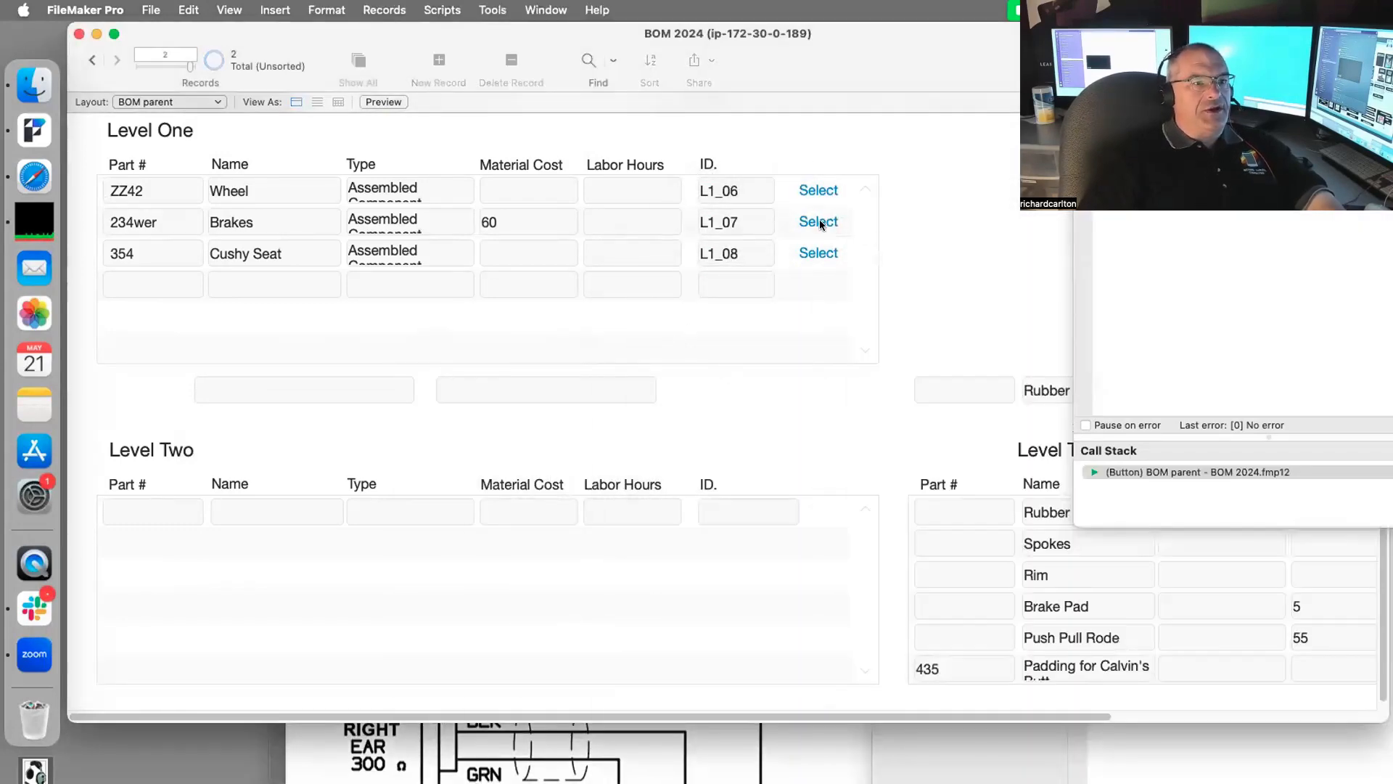
click(824, 223)
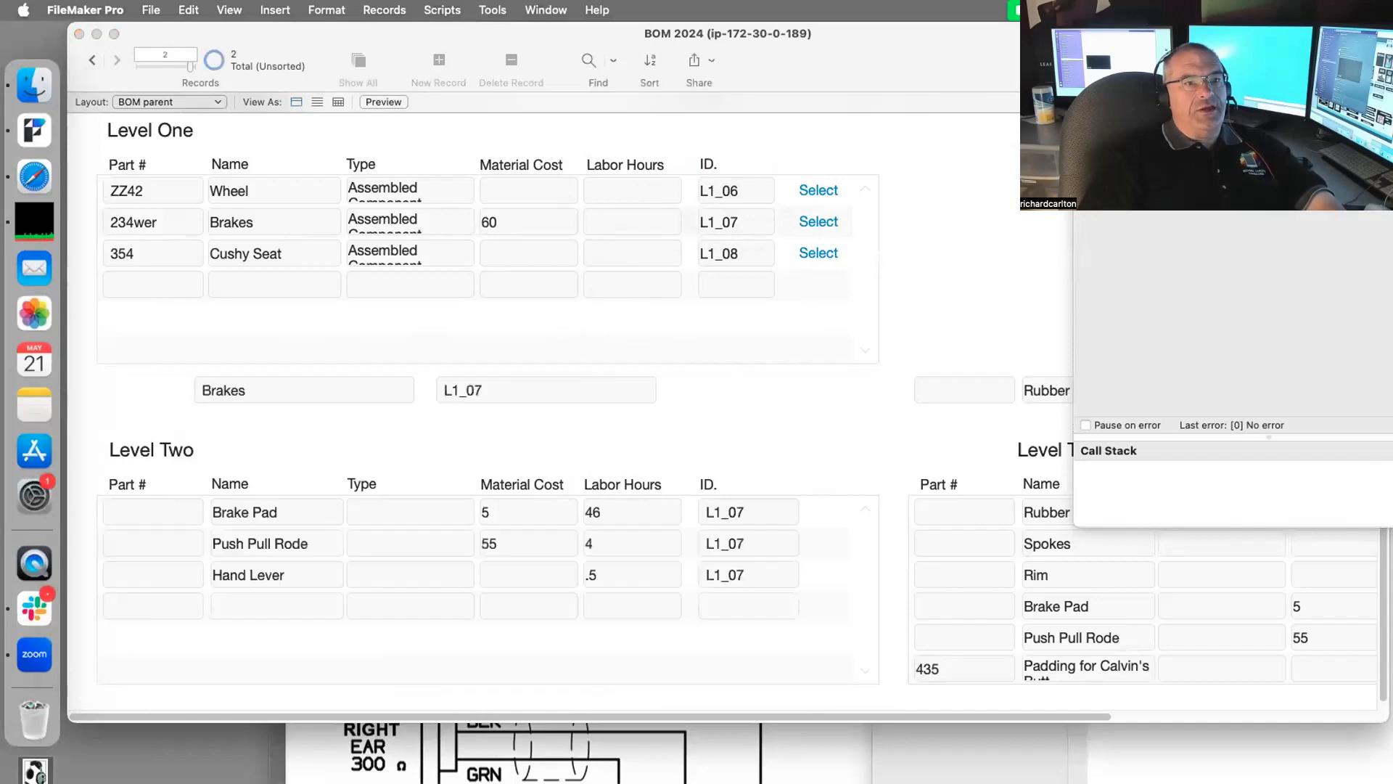
click(812, 523)
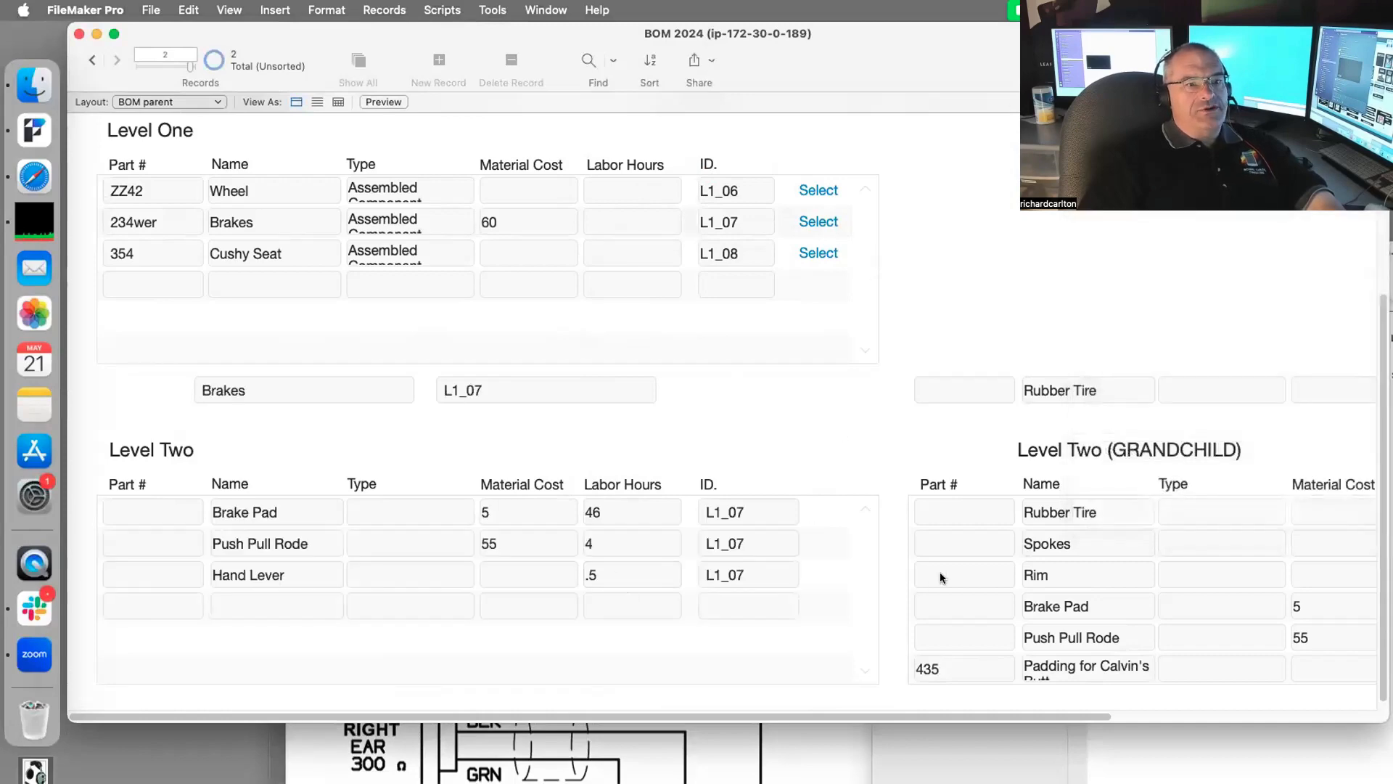
drag(1013, 62, 1039, 338)
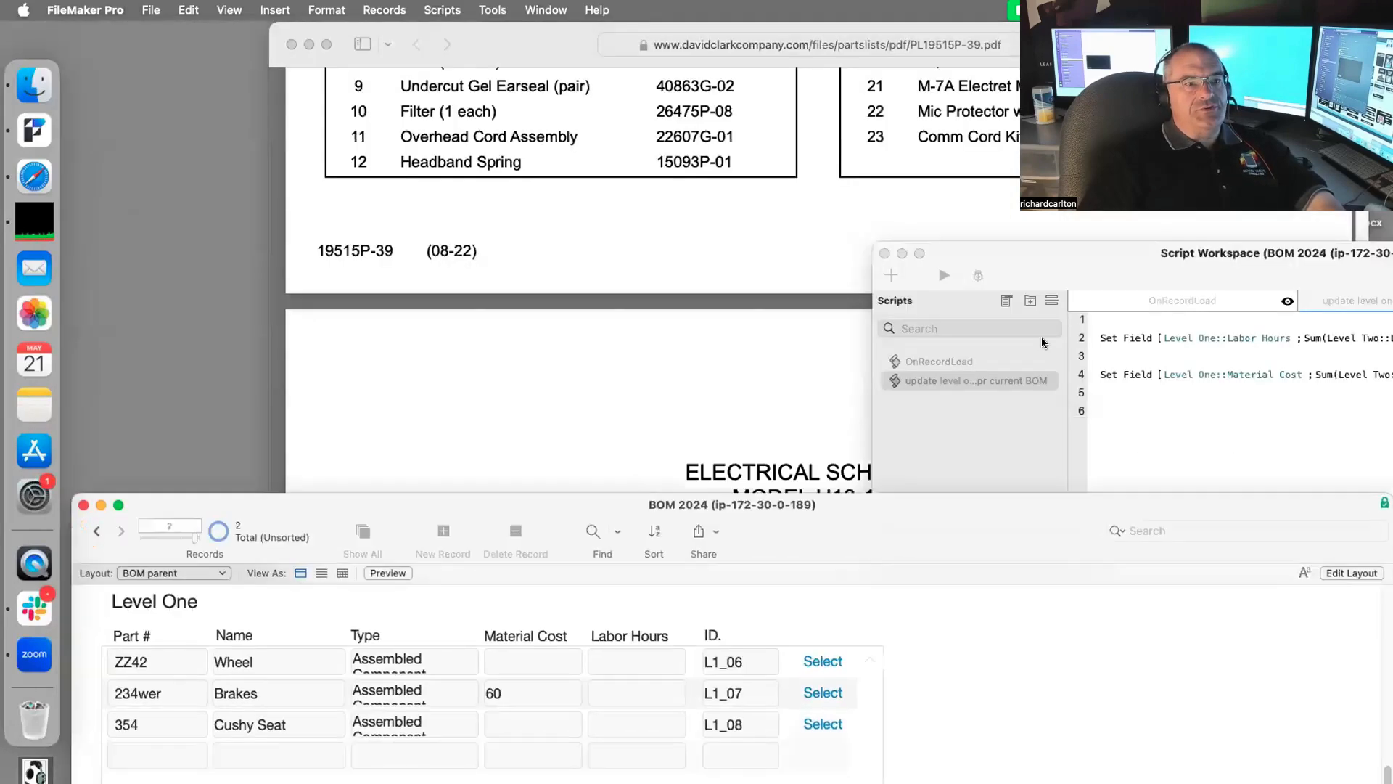
click(1042, 253)
drag(1042, 252, 1042, 99)
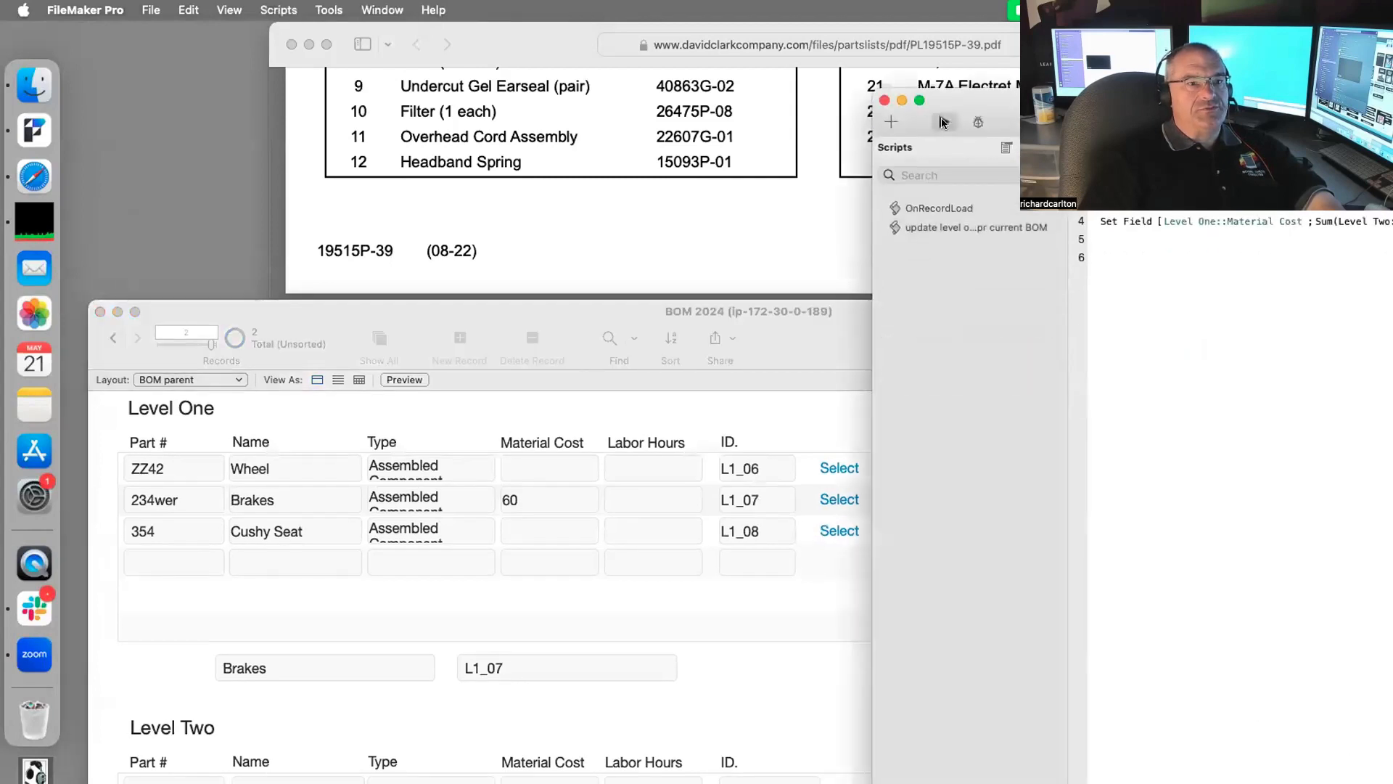
click(944, 122)
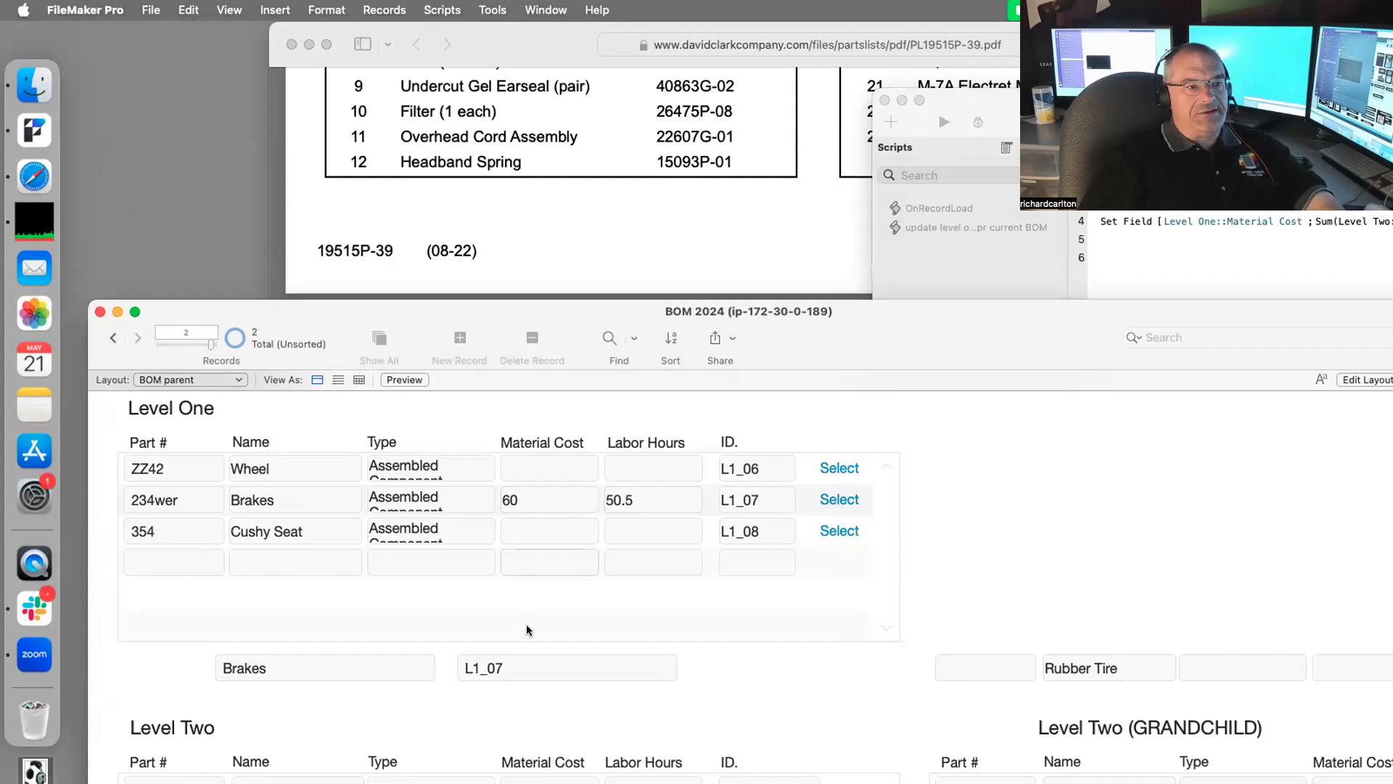
Step: Set Push Pull Rode to 34 material cost and 1 labor hour, then select Level Two Labor Hours in Layout mode
scroll(527, 628, down, 1)
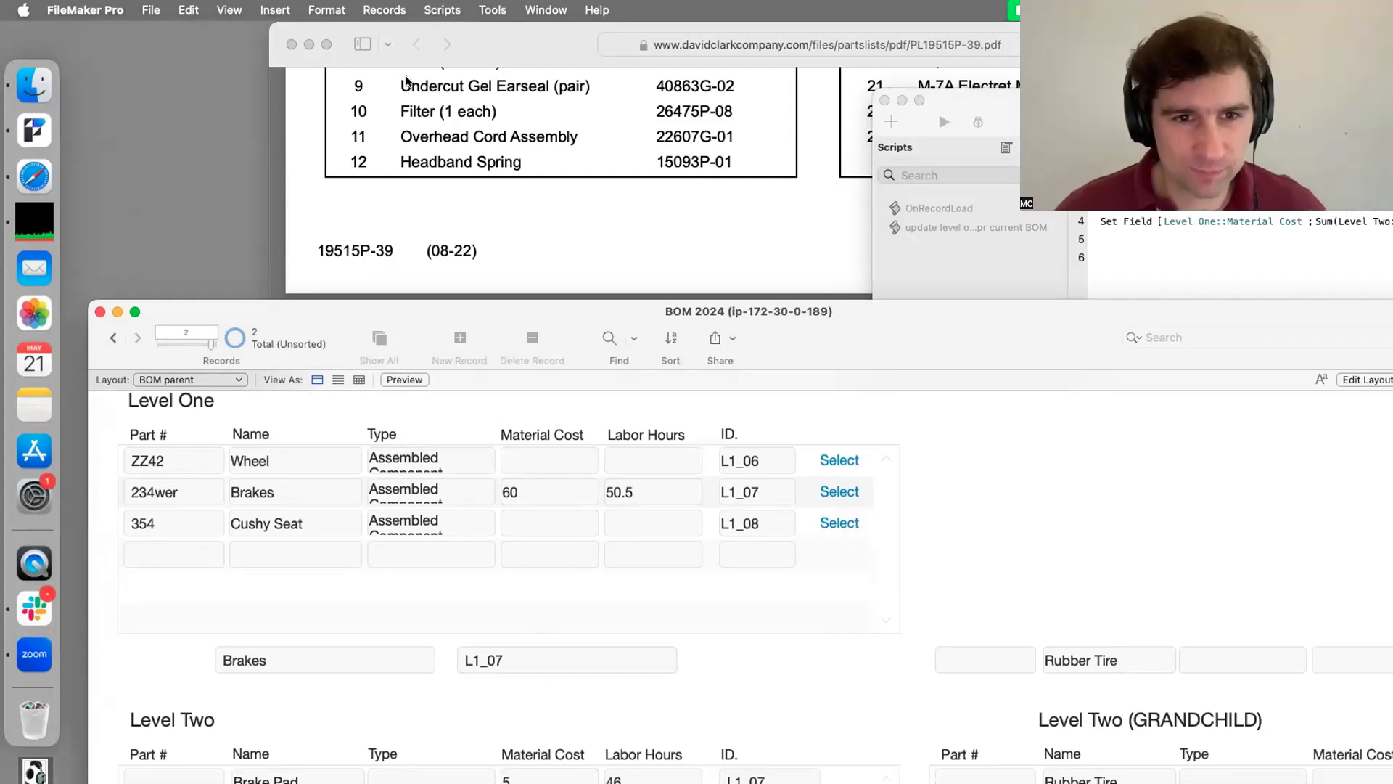
double_click(426, 312)
double_click(500, 583)
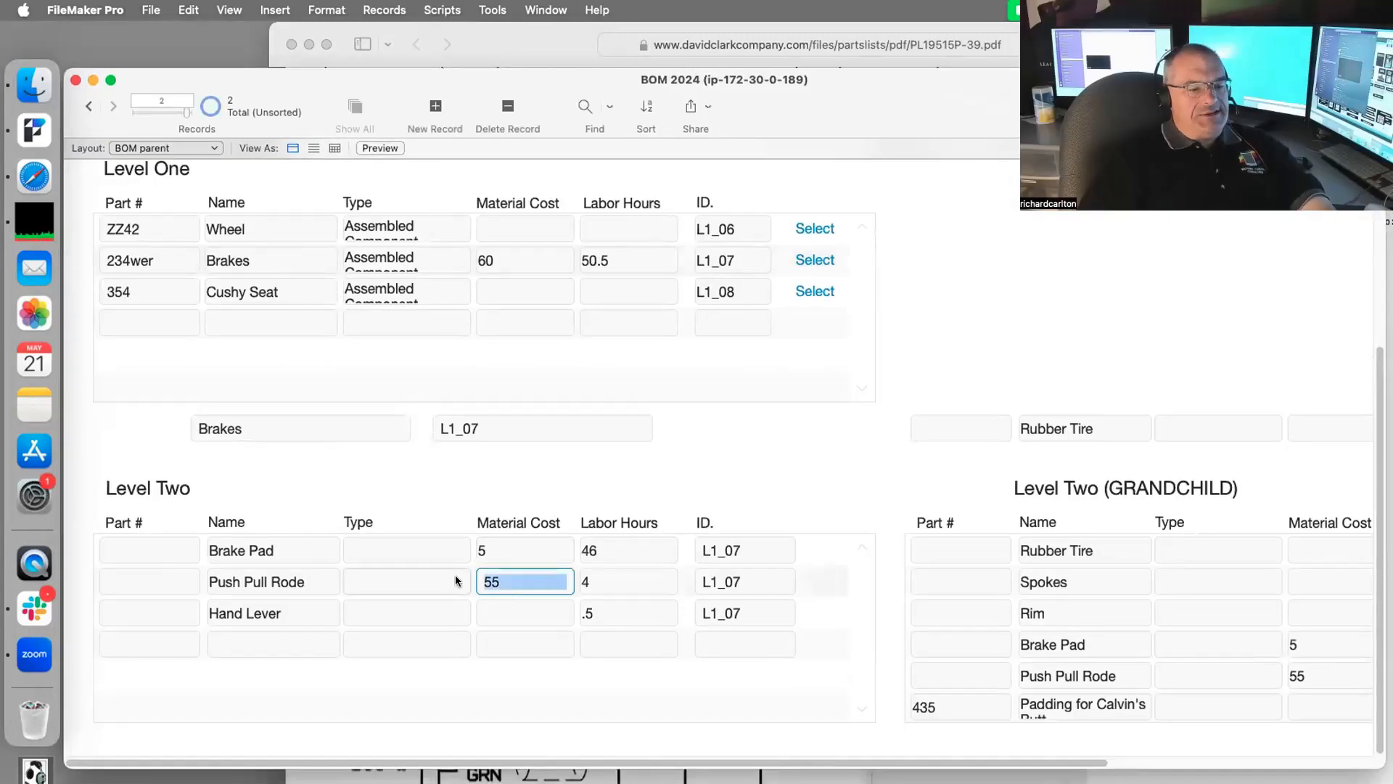
text(34)
key(Tab)
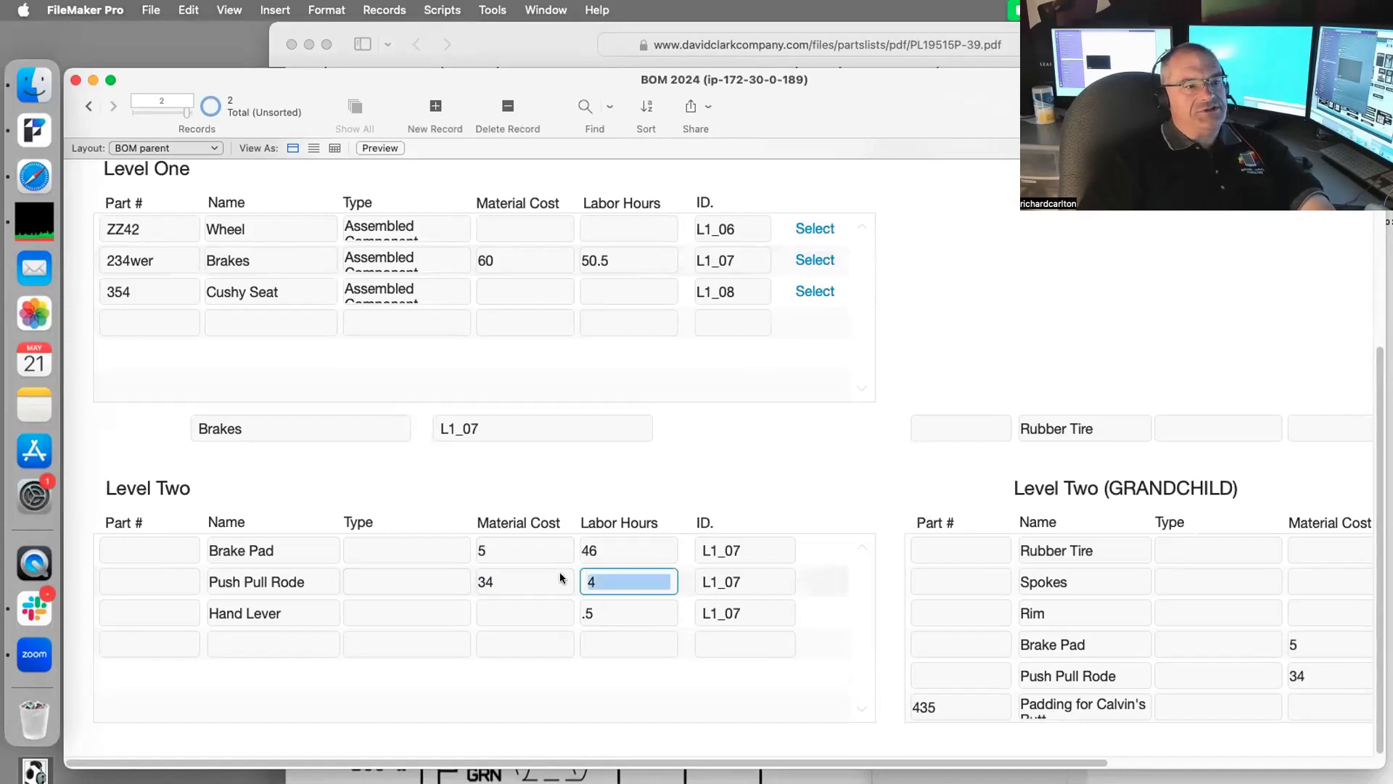
text(1)
click(788, 485)
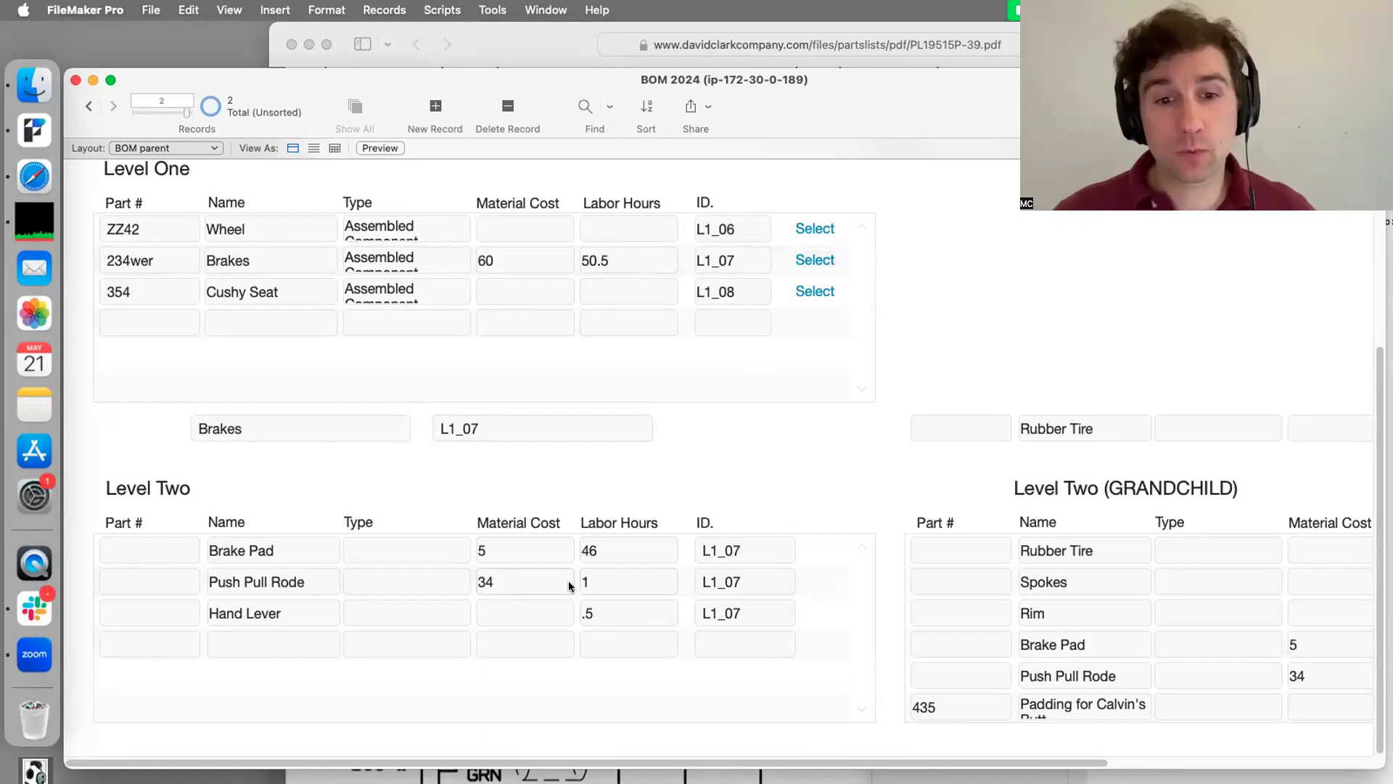
key(super+l)
click(656, 550)
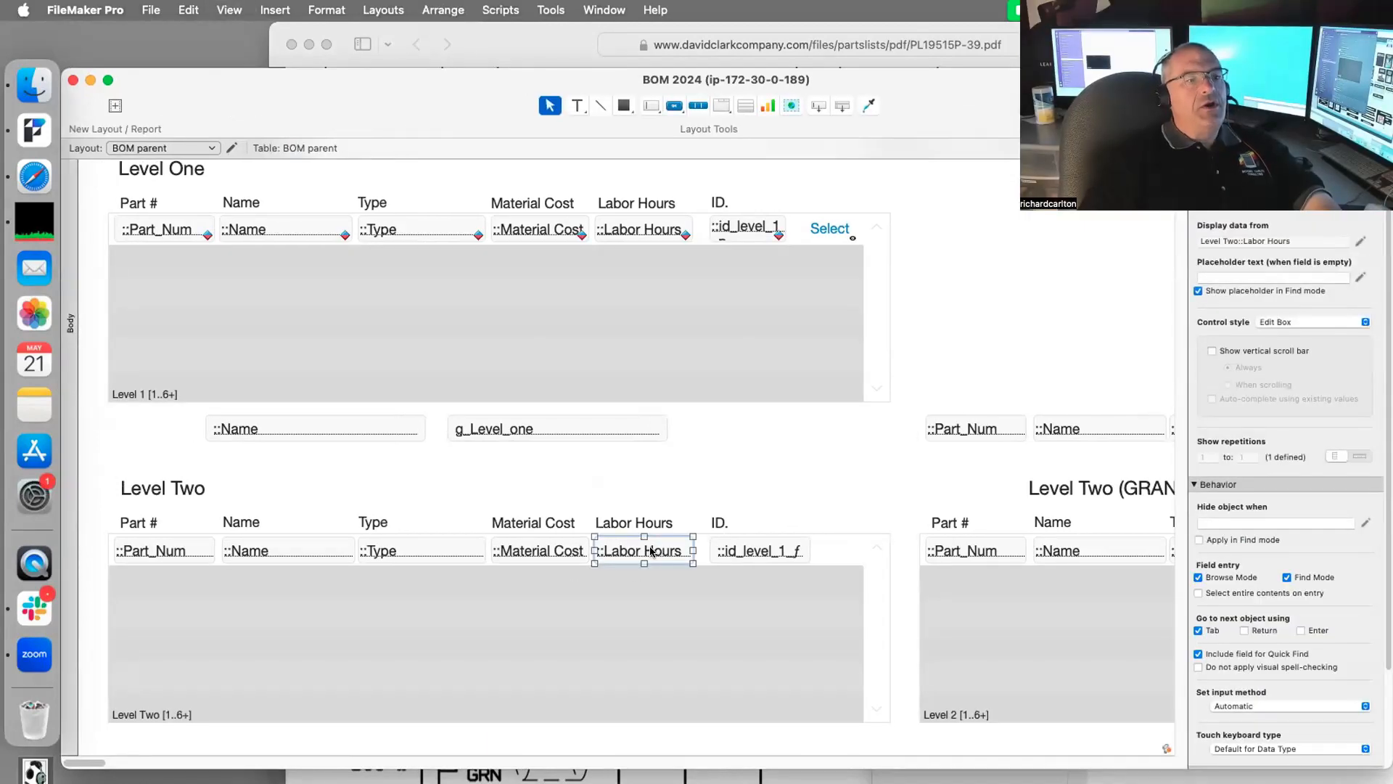
Step: Give Level Two Labor Hours an OnObjectSave trigger running 'update level one totals fpr current BOM'
right_click(651, 551)
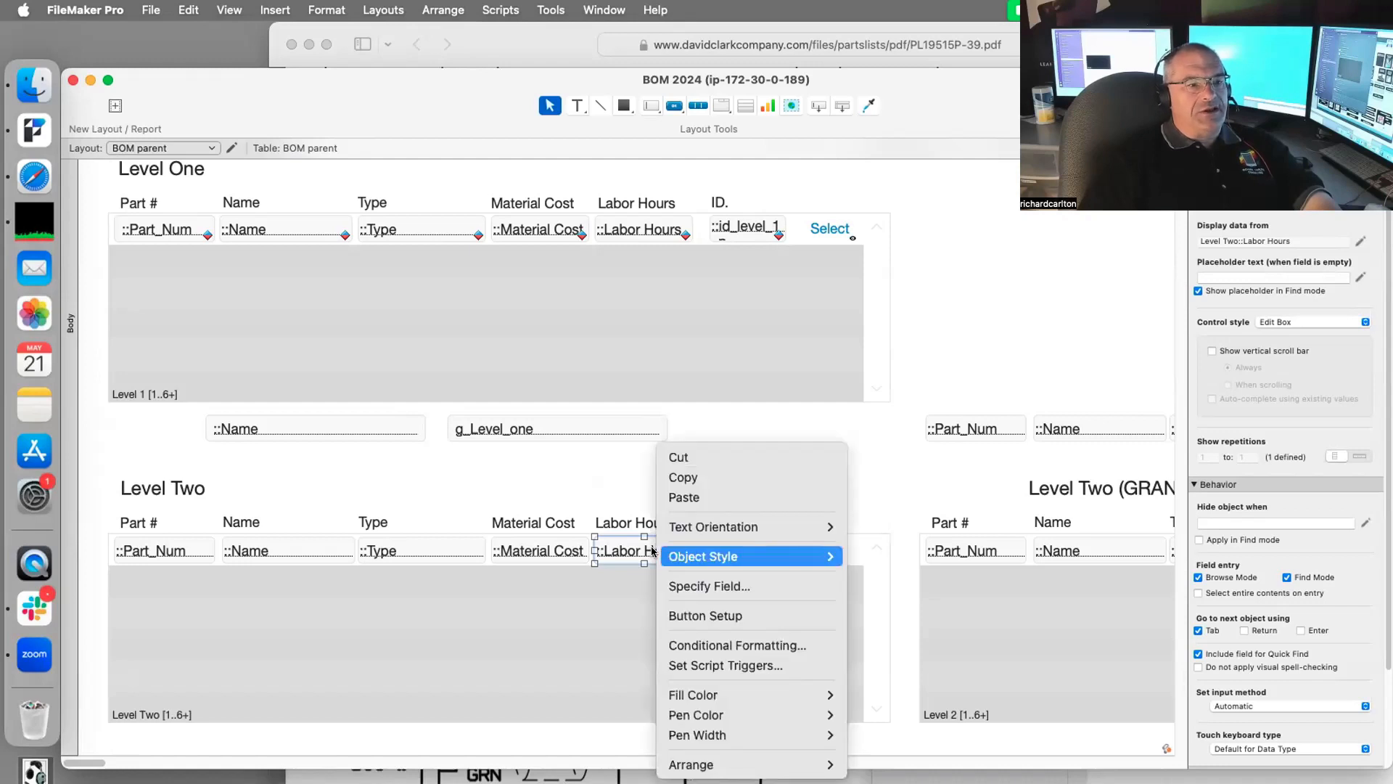
click(727, 664)
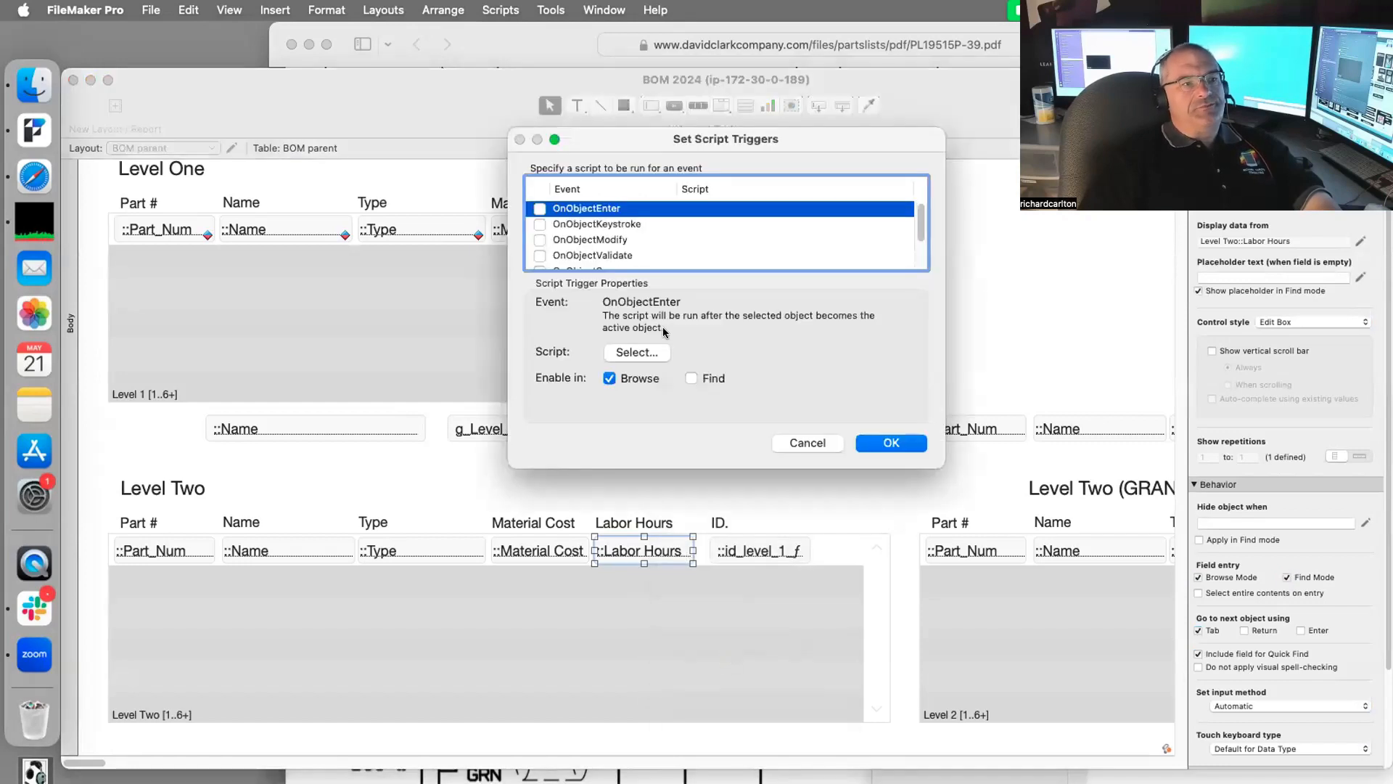
scroll(570, 236, down, 3)
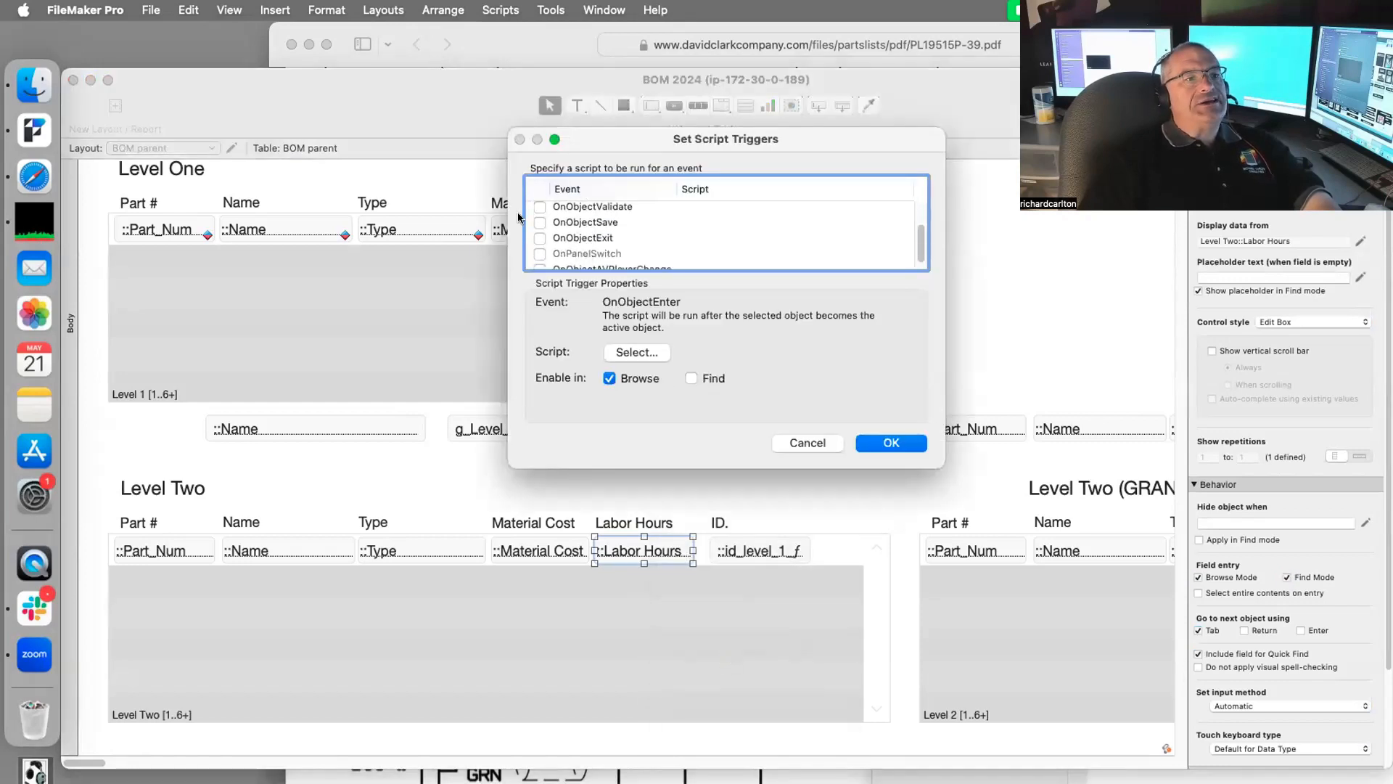
click(537, 220)
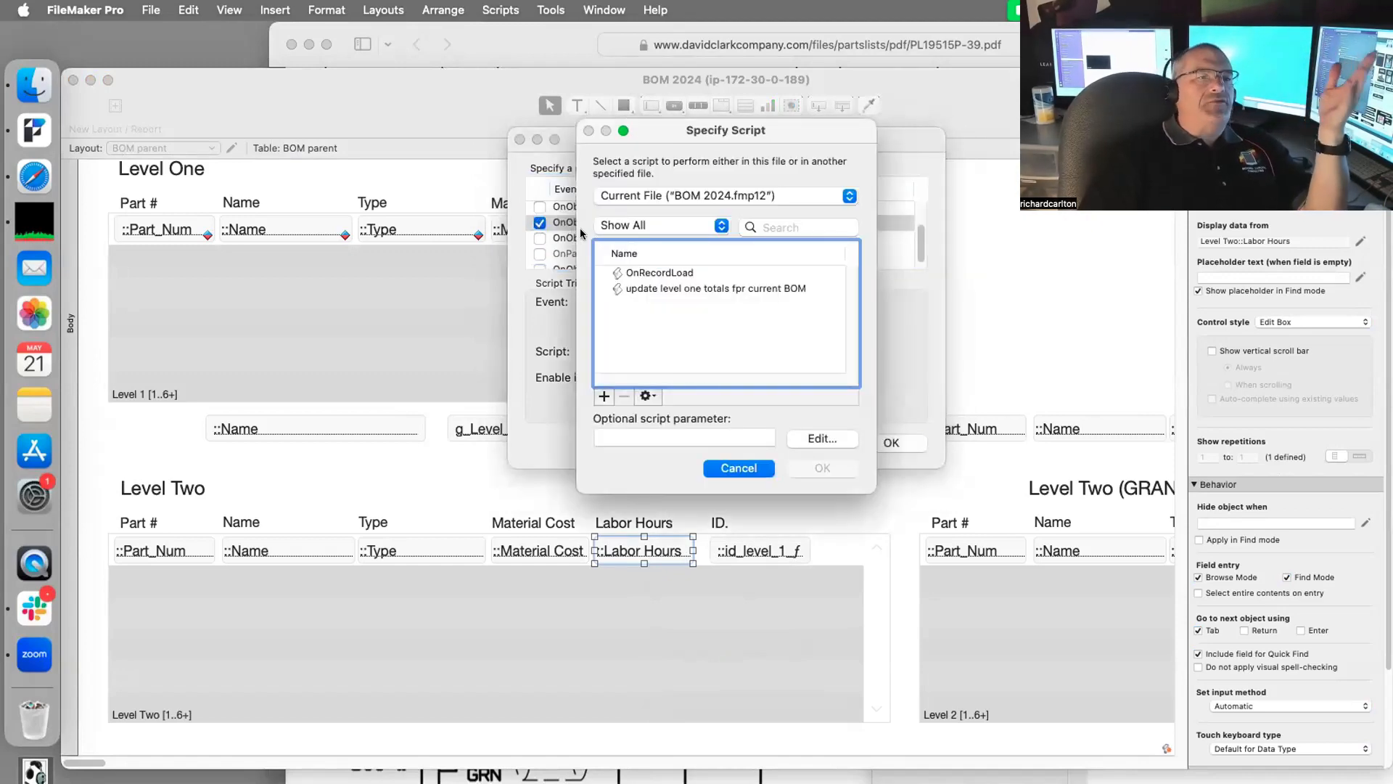
drag(691, 133, 1061, 112)
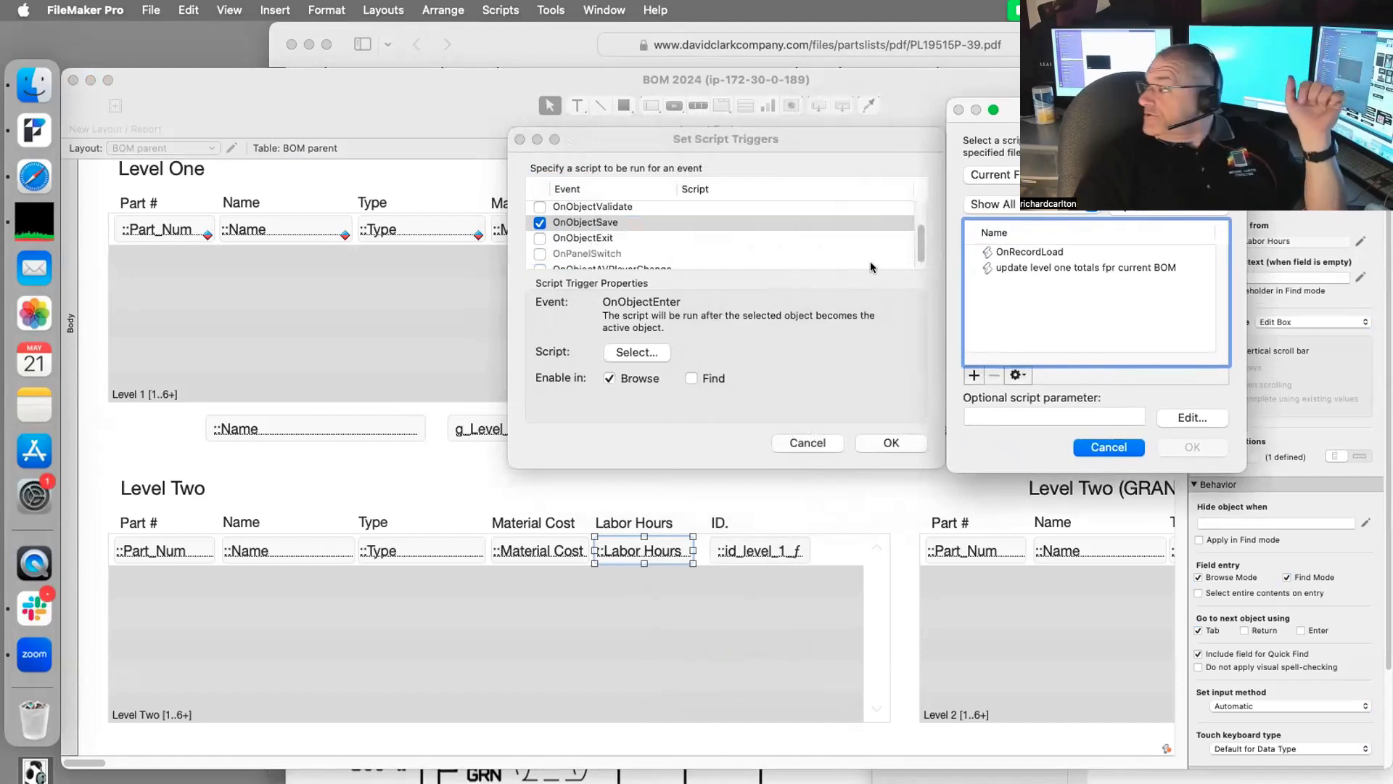
click(1103, 268)
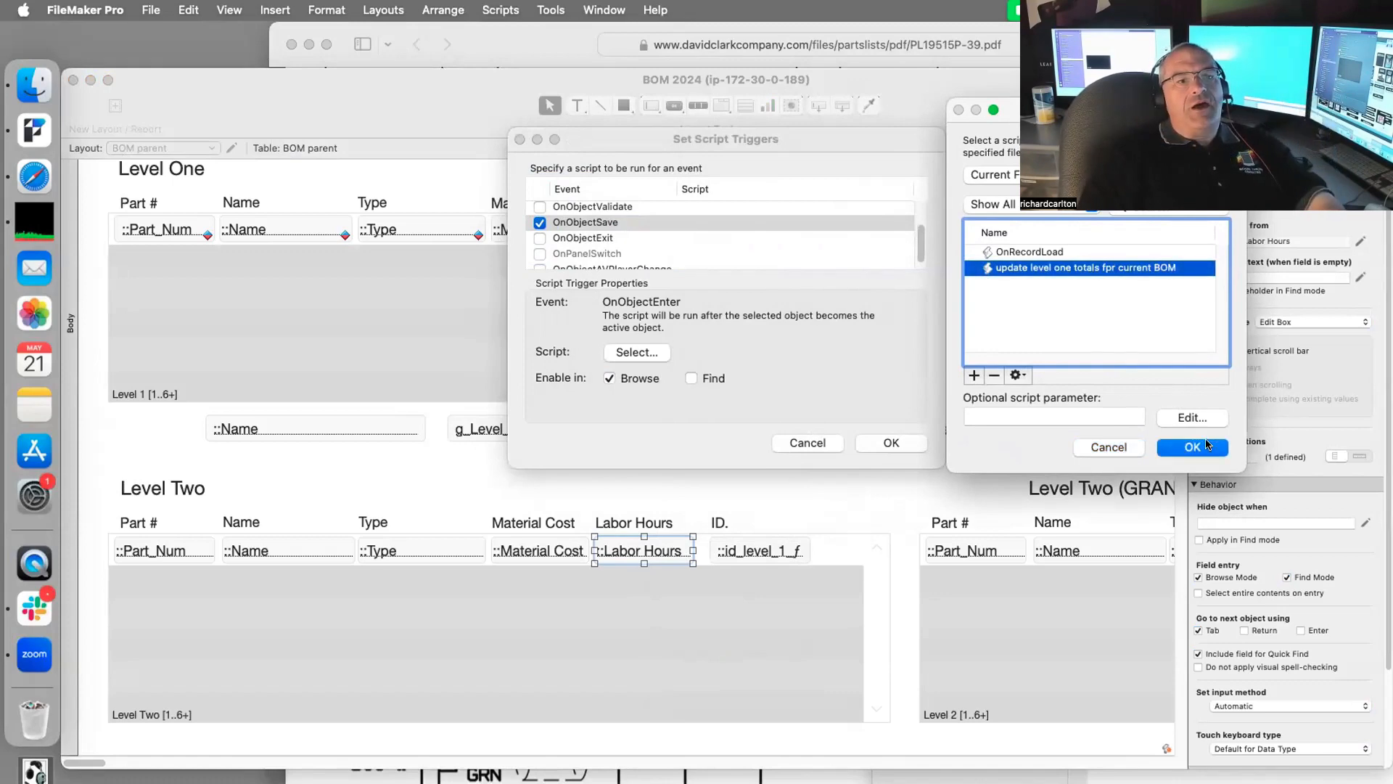
click(1207, 445)
click(891, 442)
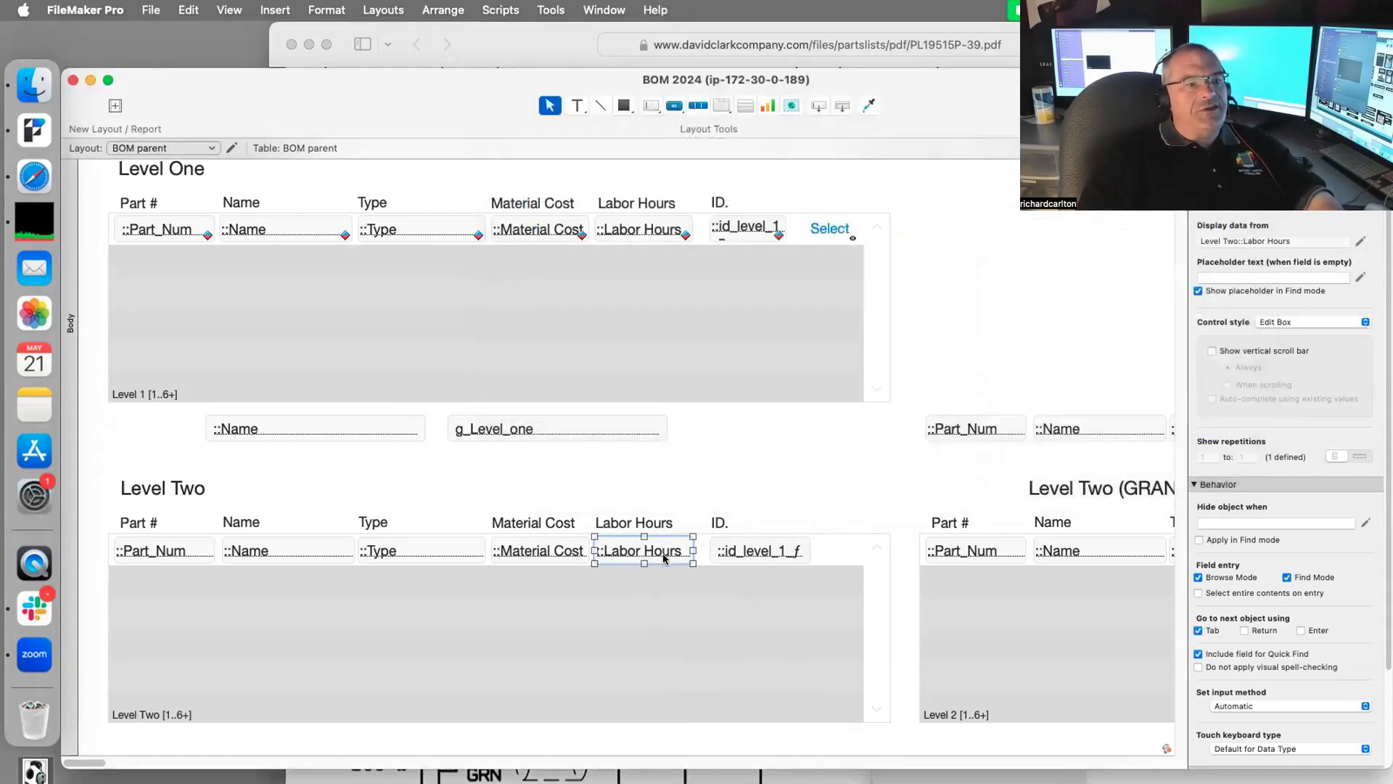
Step: Give Level Two Material Cost the same OnObjectSave trigger with the update level one totals script
click(539, 548)
right_click(539, 549)
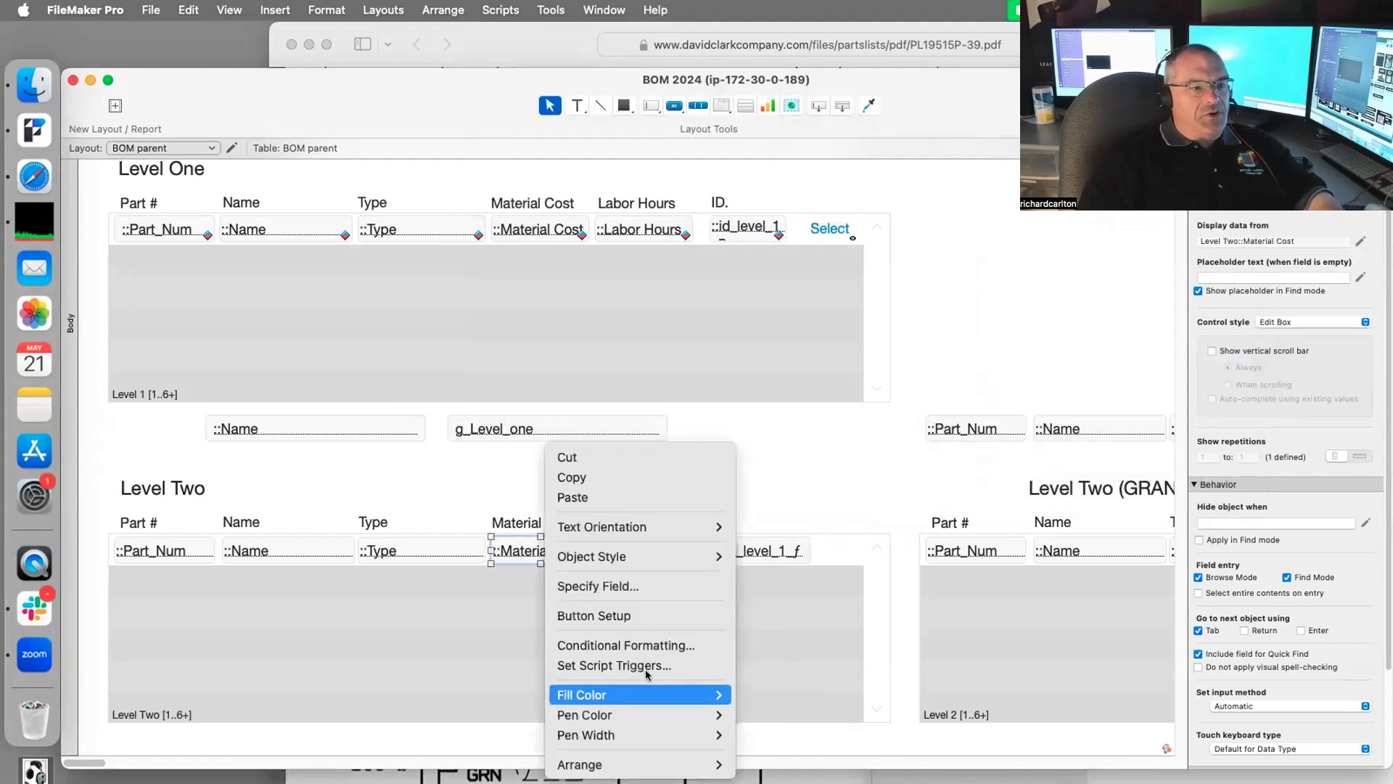
click(614, 664)
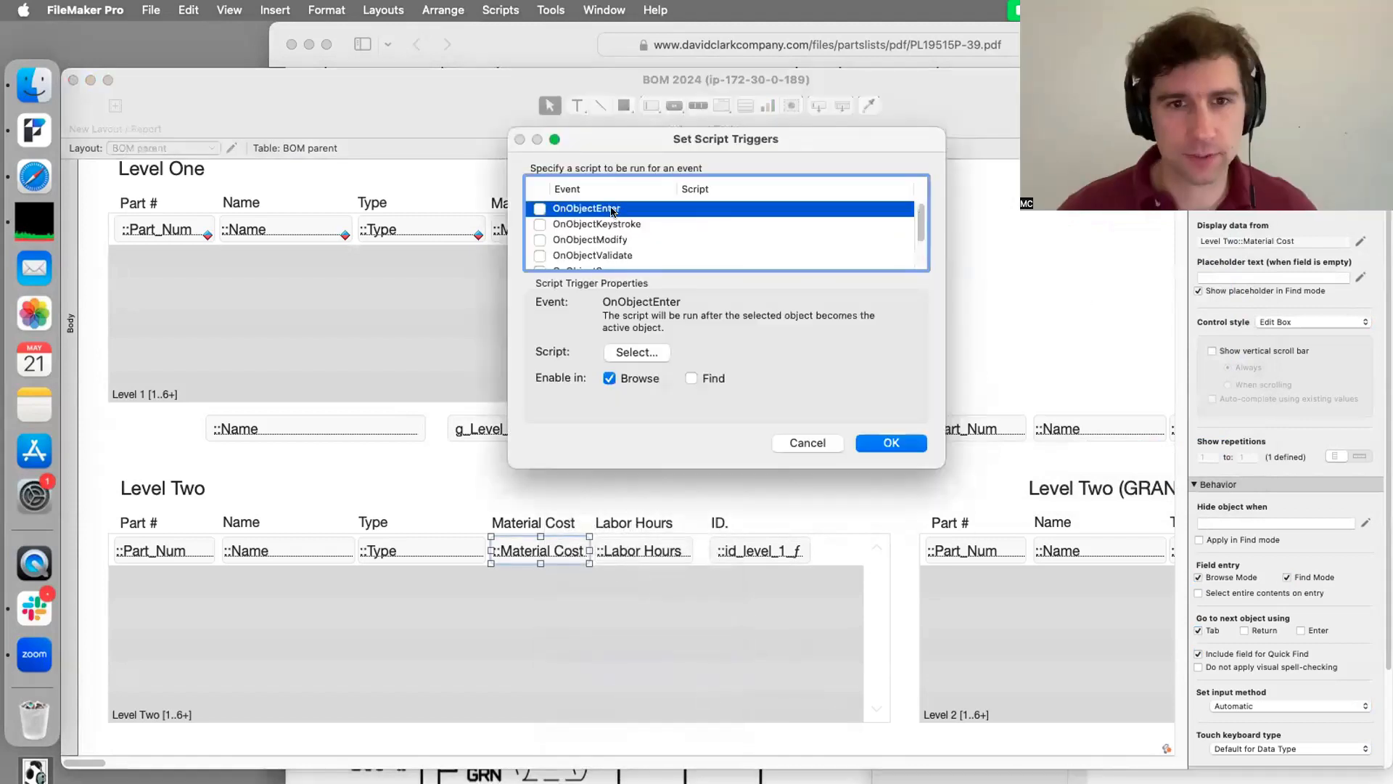
scroll(590, 231, down, 3)
click(588, 214)
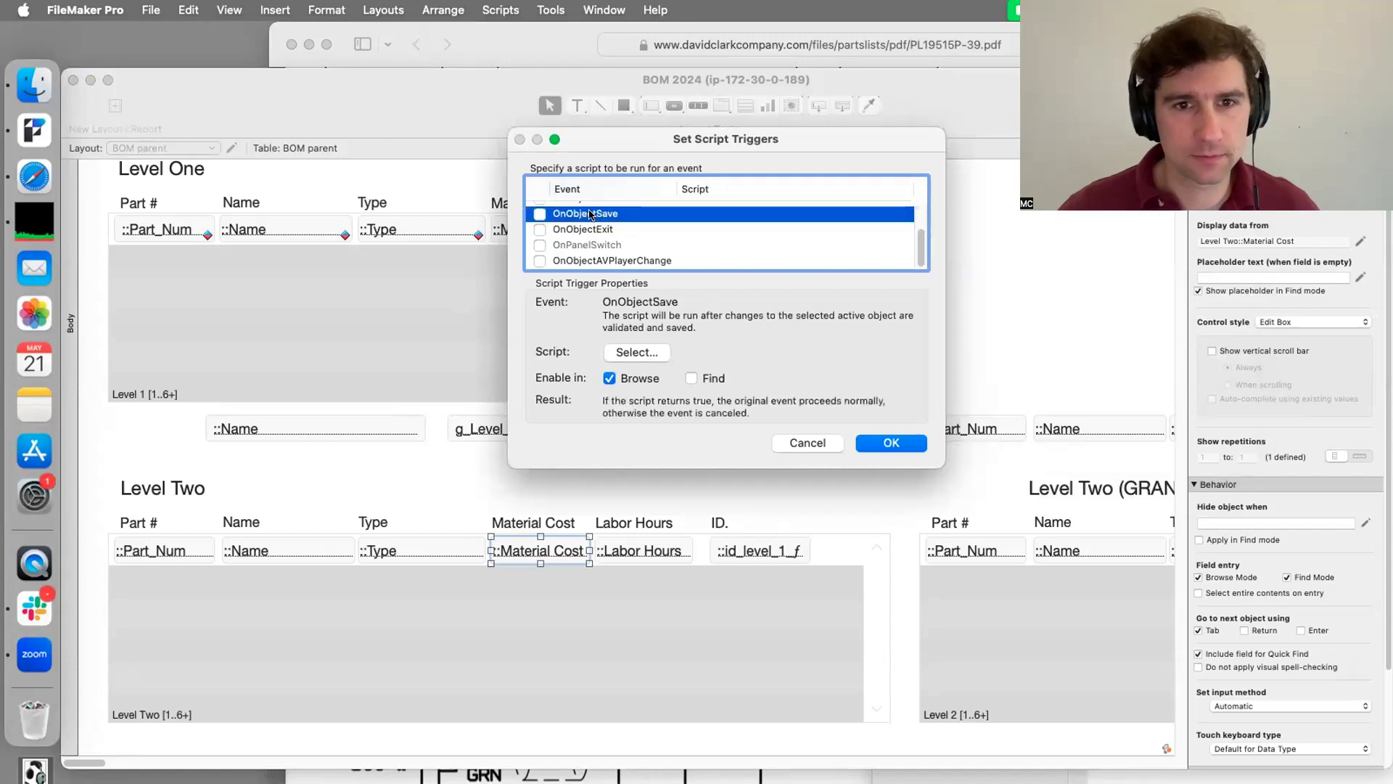
click(540, 214)
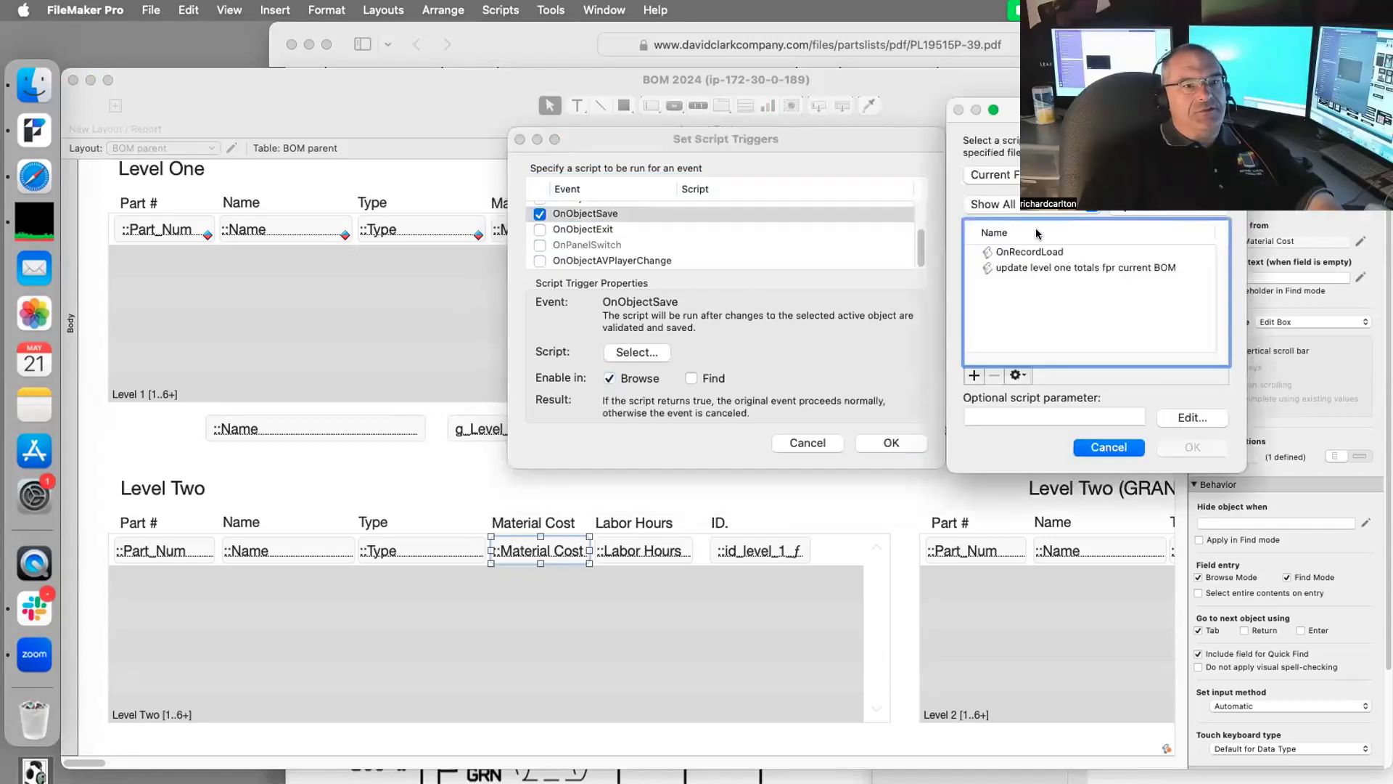
click(1065, 268)
click(1178, 443)
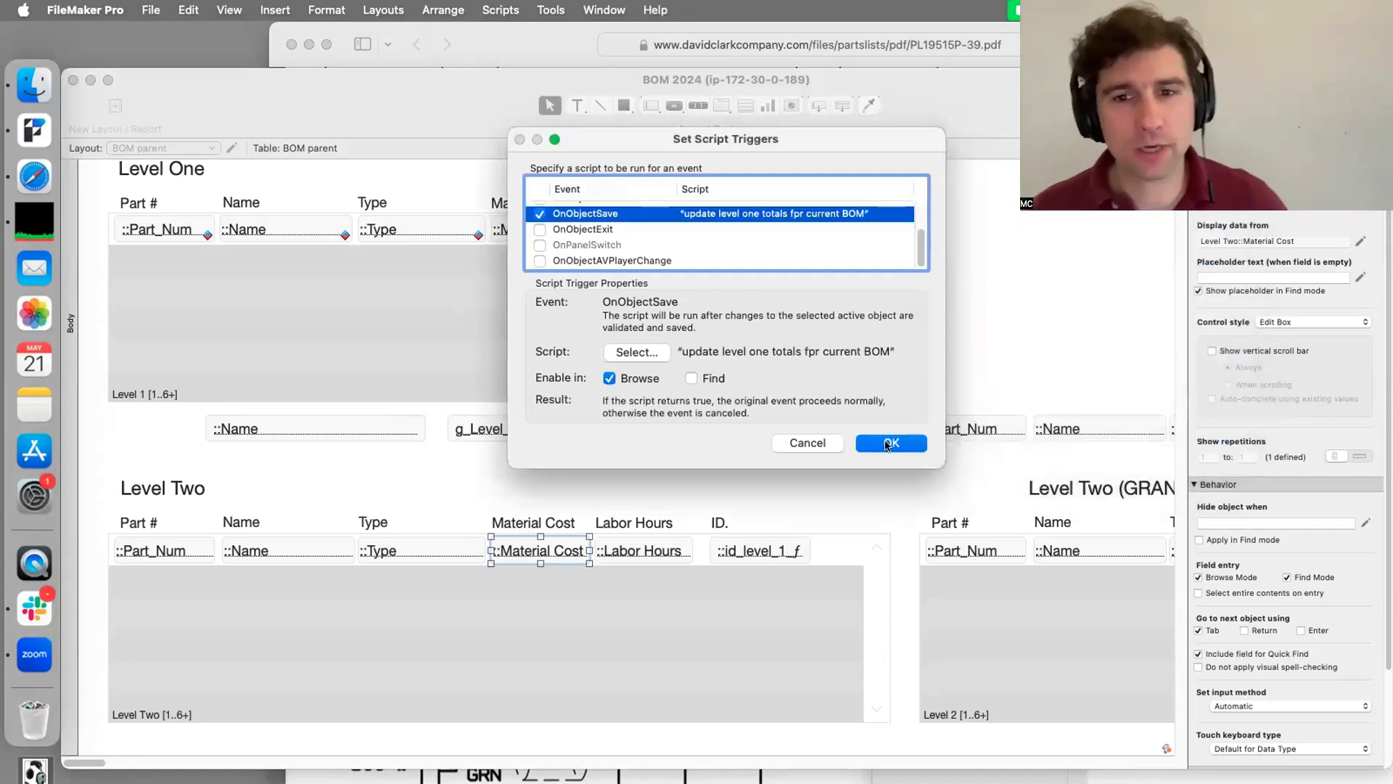
click(889, 443)
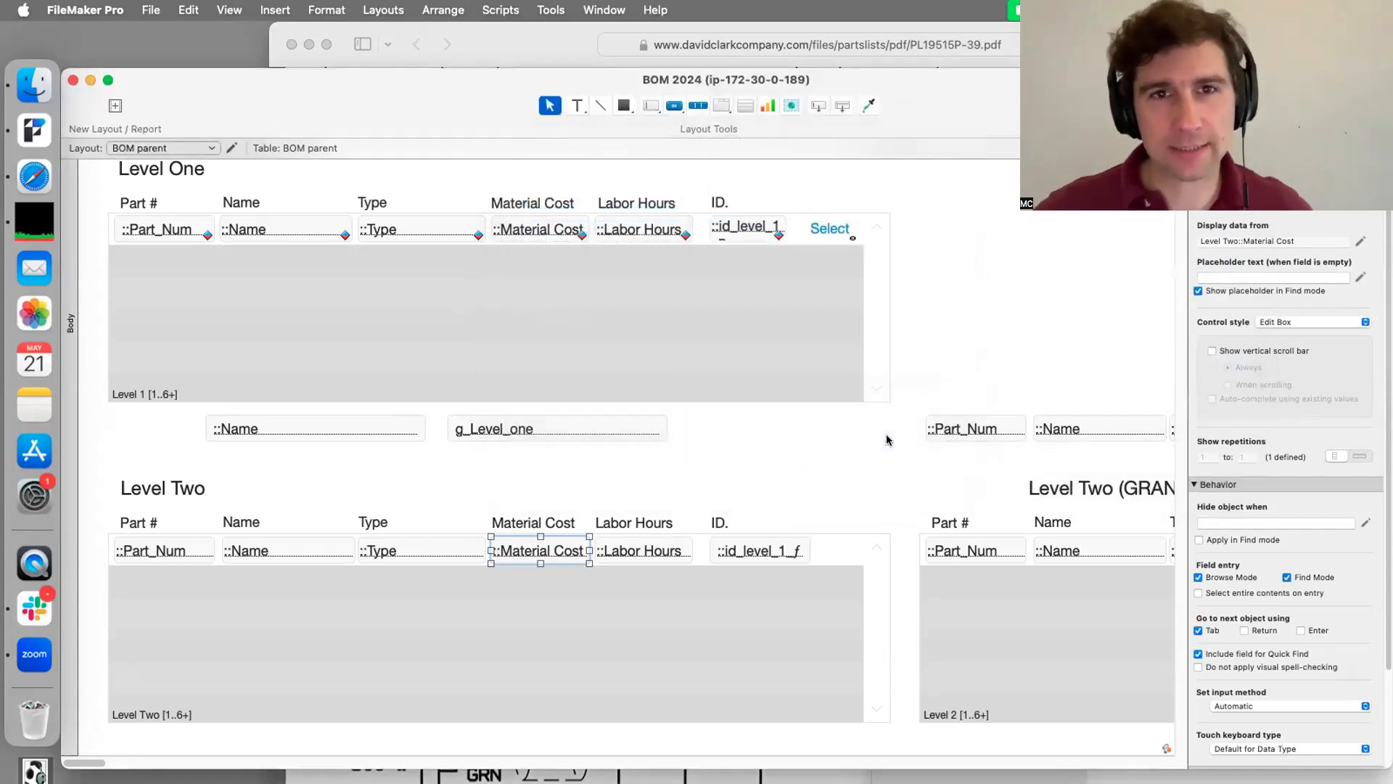
Step: In Browse mode, select the Brakes BOM and enter 4 as Hand Lever's Material Cost
key(super+b)
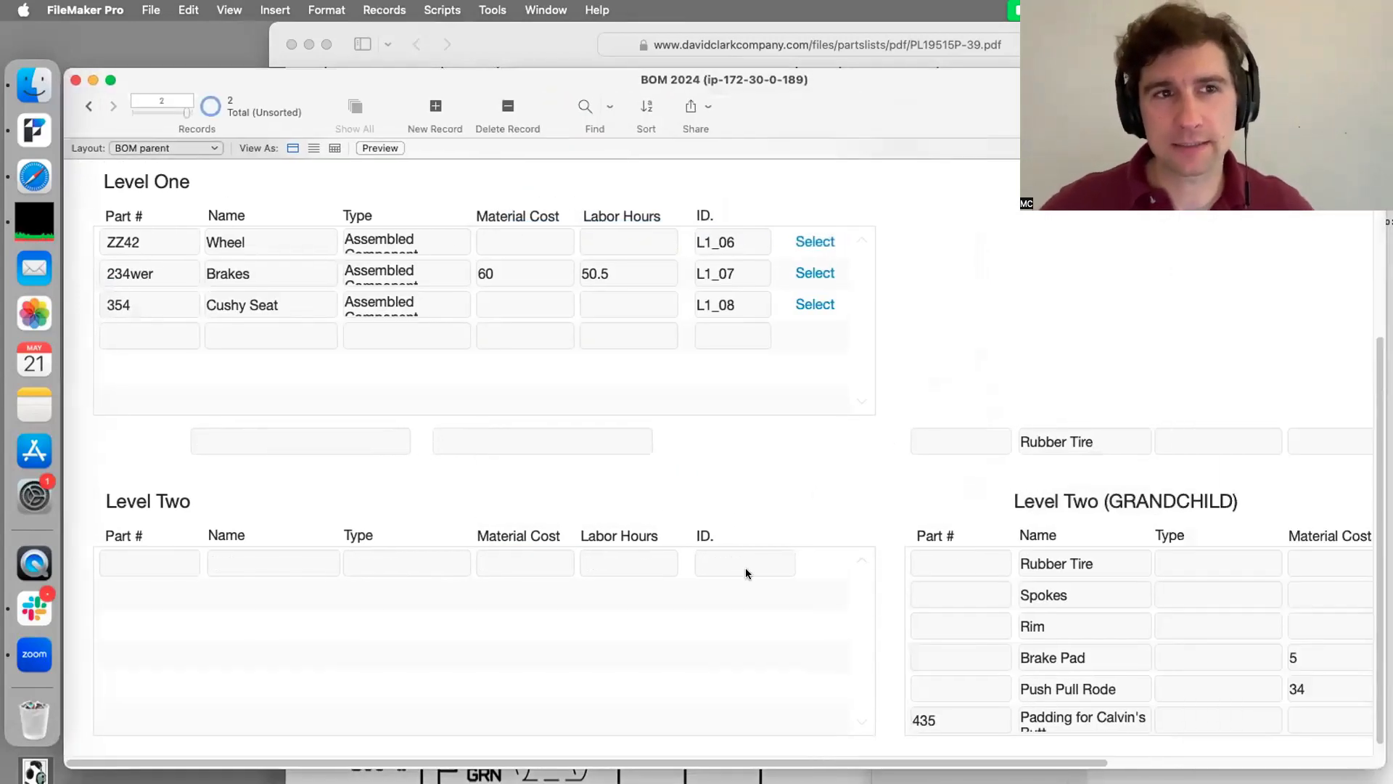
click(820, 277)
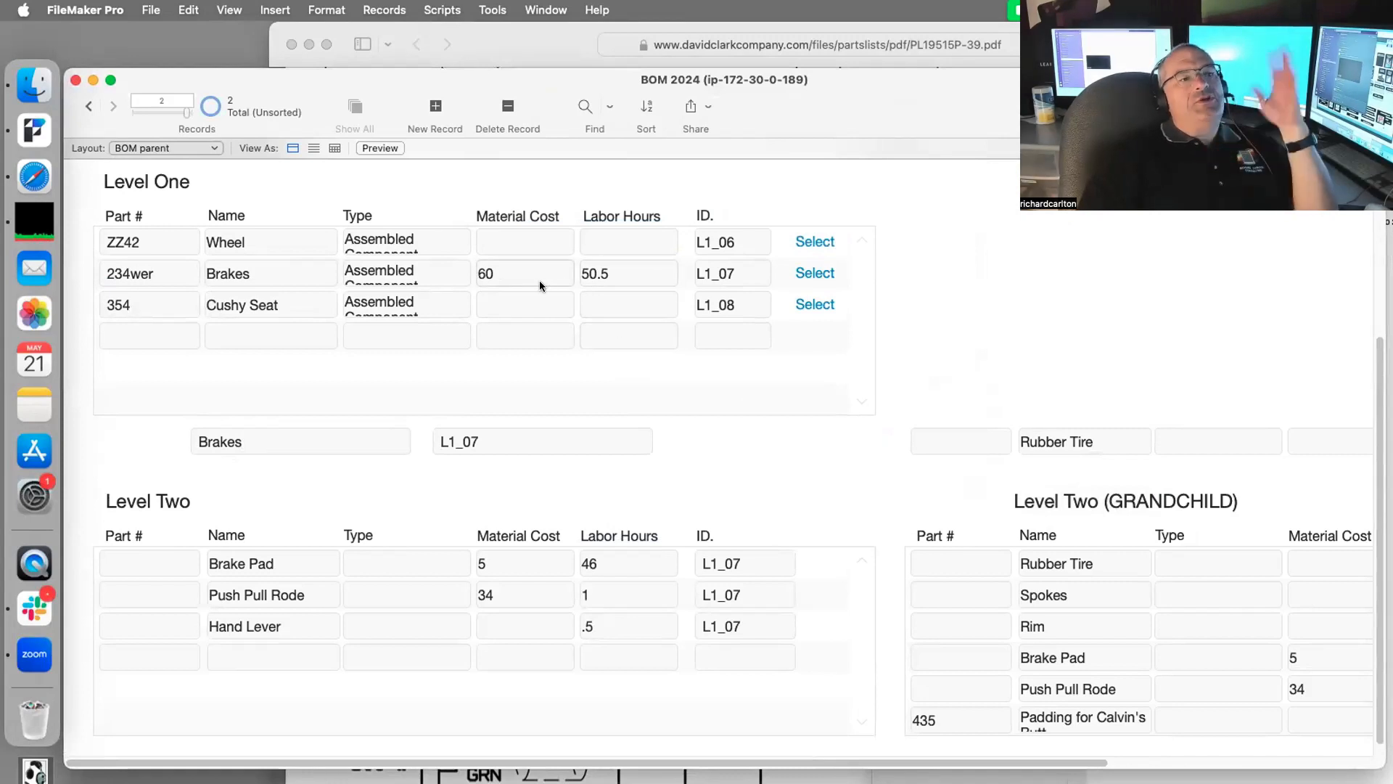
click(536, 622)
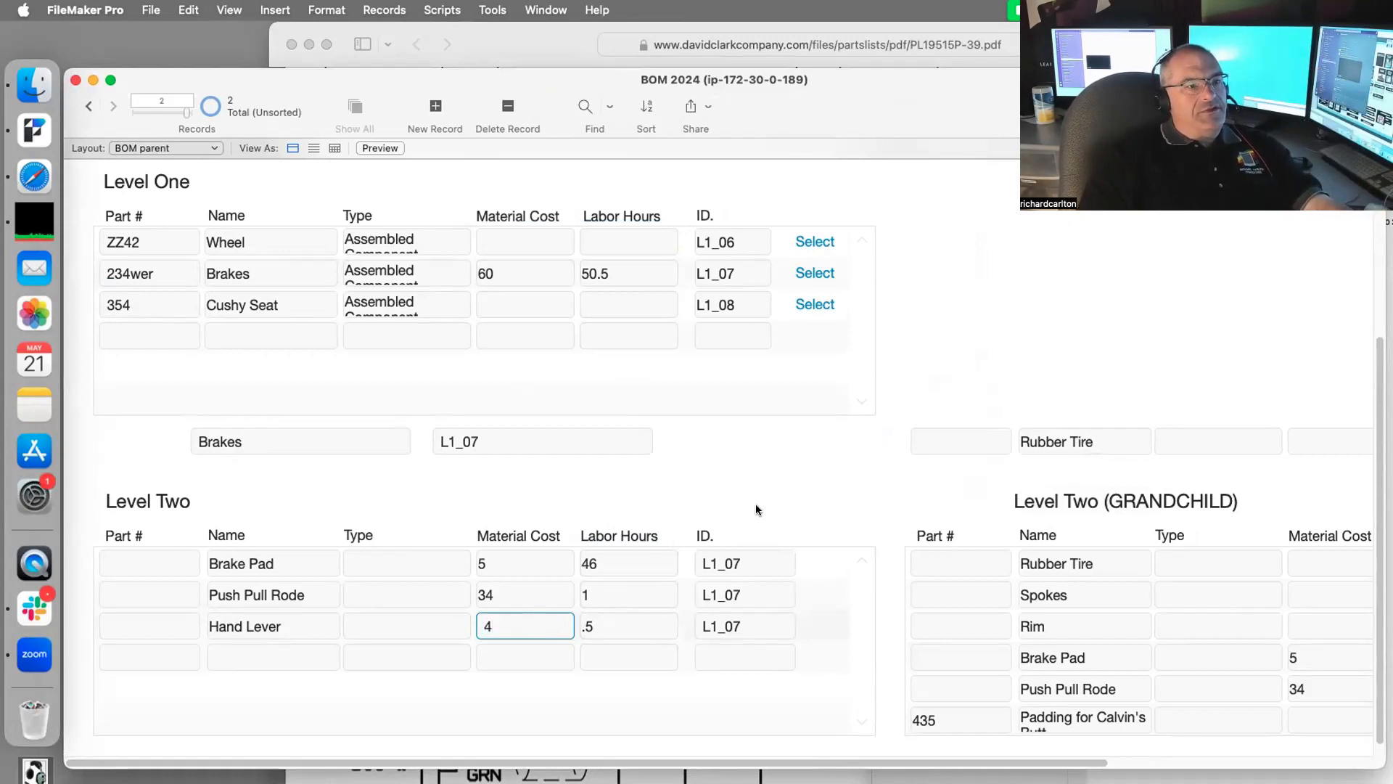
key(Tab)
scroll(756, 510, up, 2)
scroll(755, 511, down, 5)
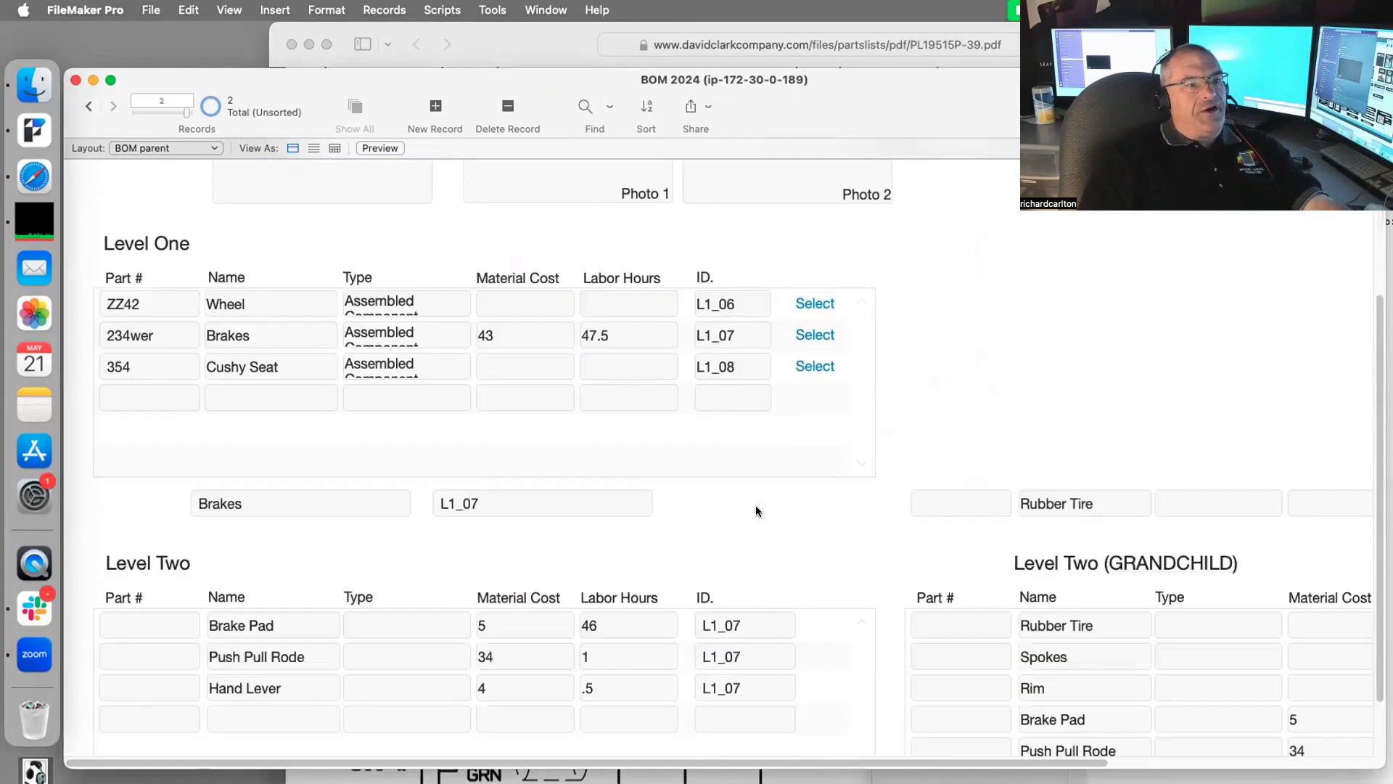
scroll(755, 511, down, 2)
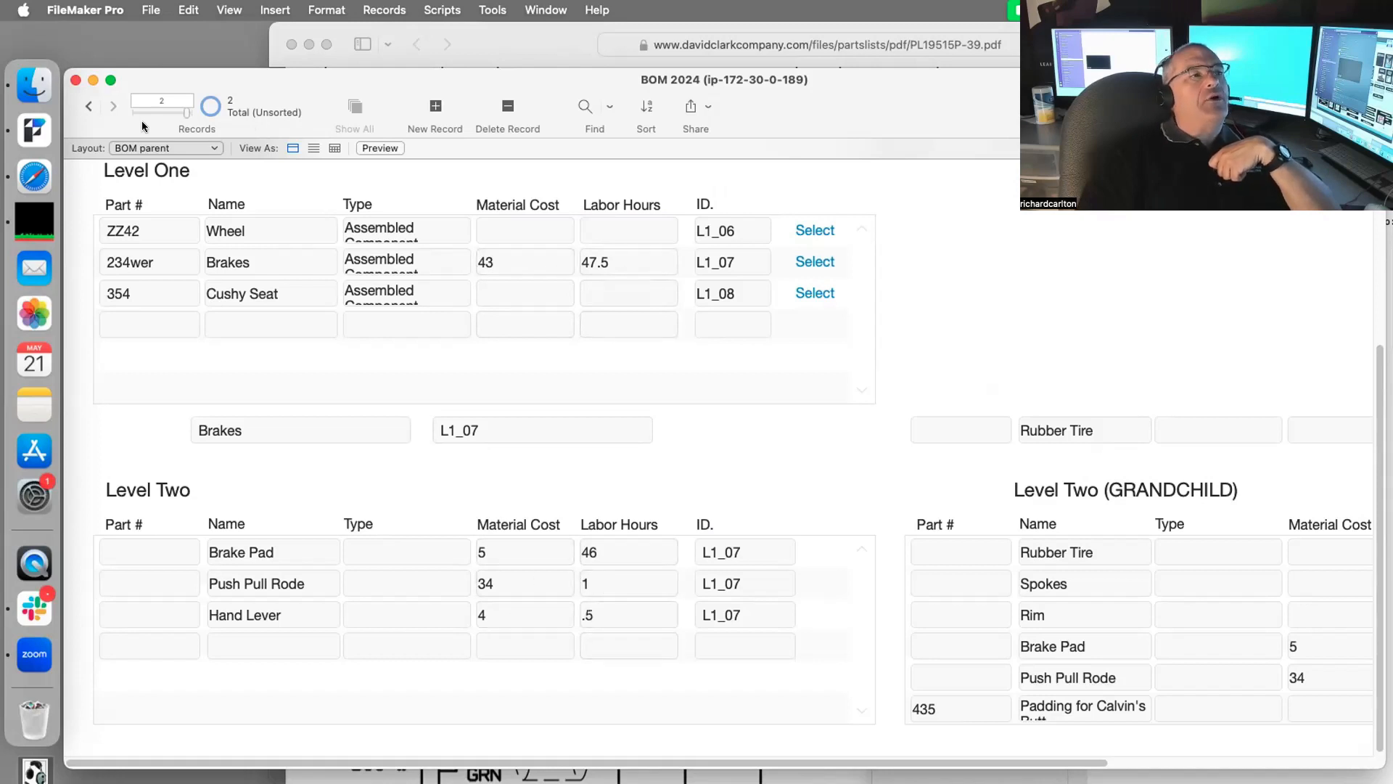
click(93, 108)
click(114, 106)
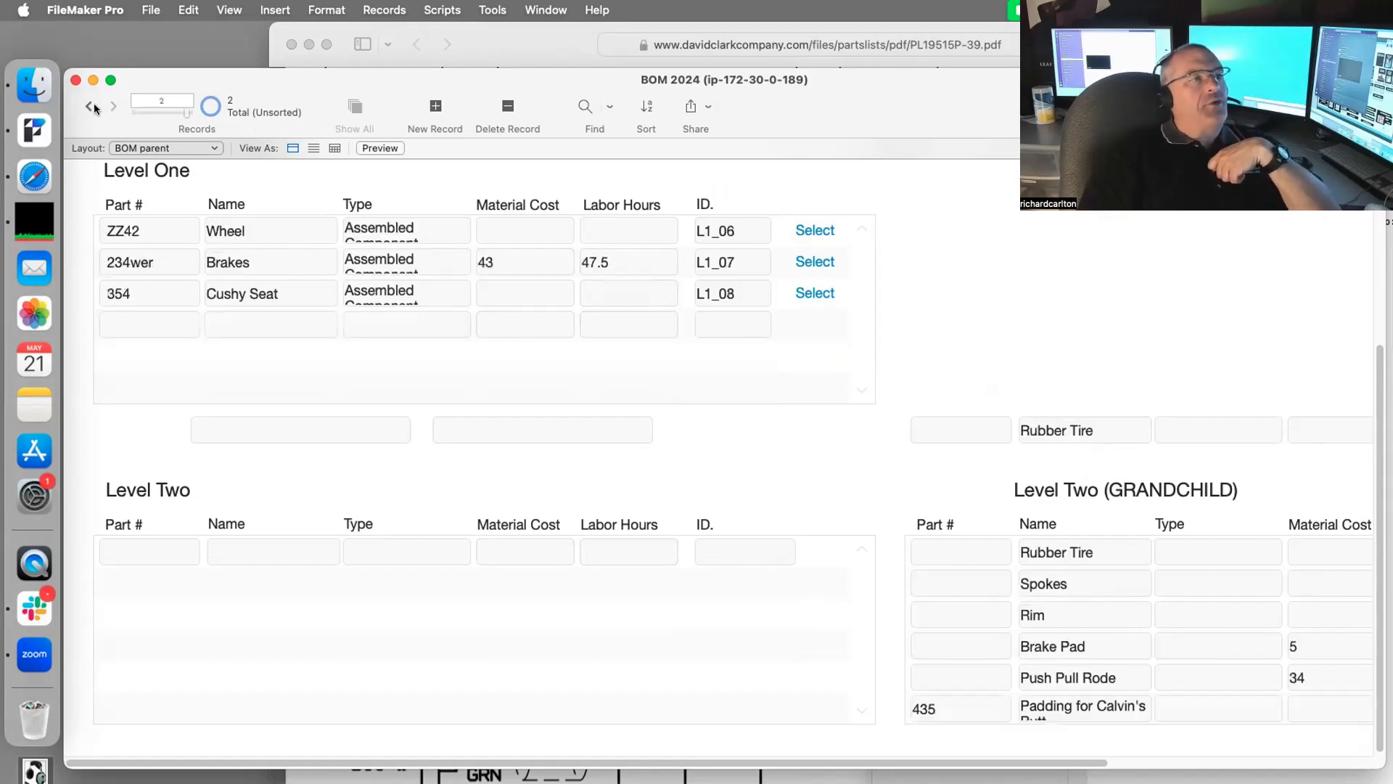
click(88, 108)
click(112, 107)
click(88, 107)
click(112, 107)
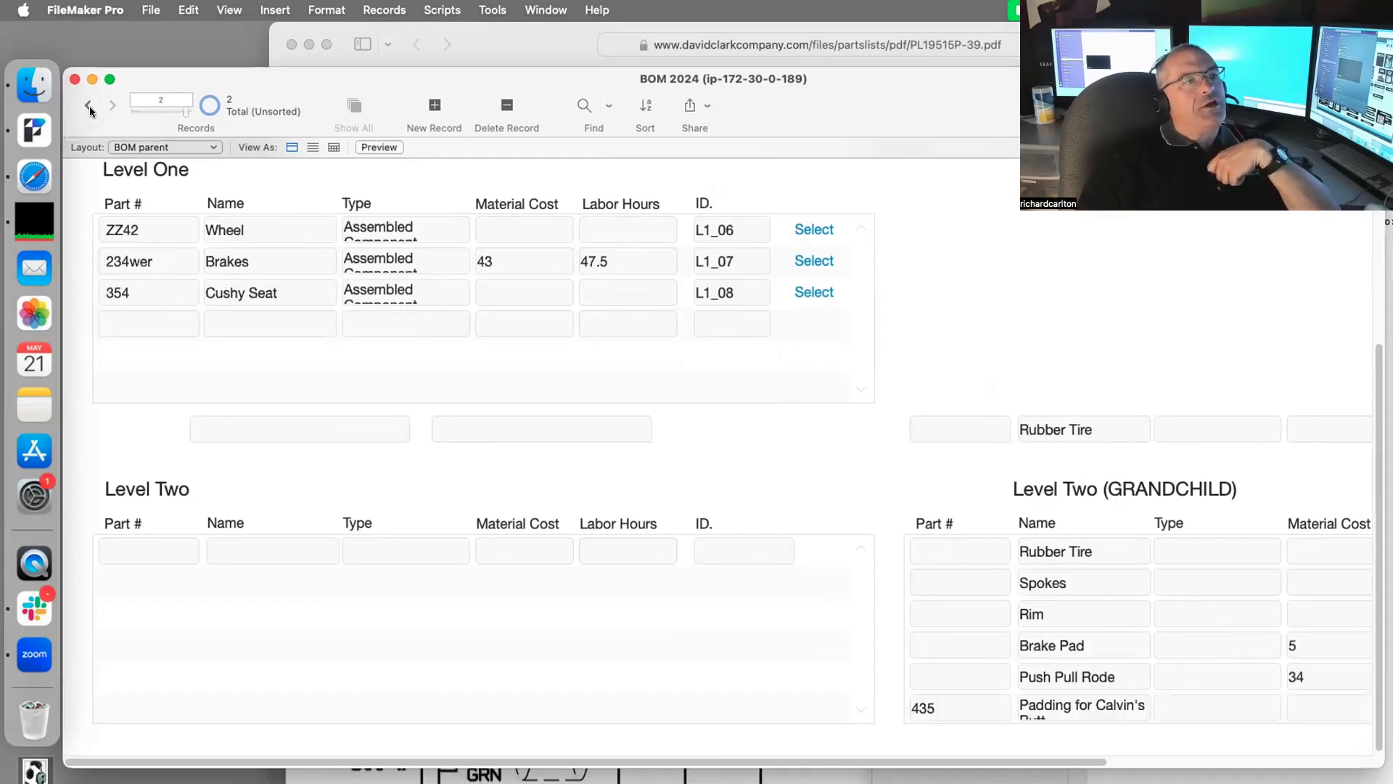
click(88, 106)
click(113, 107)
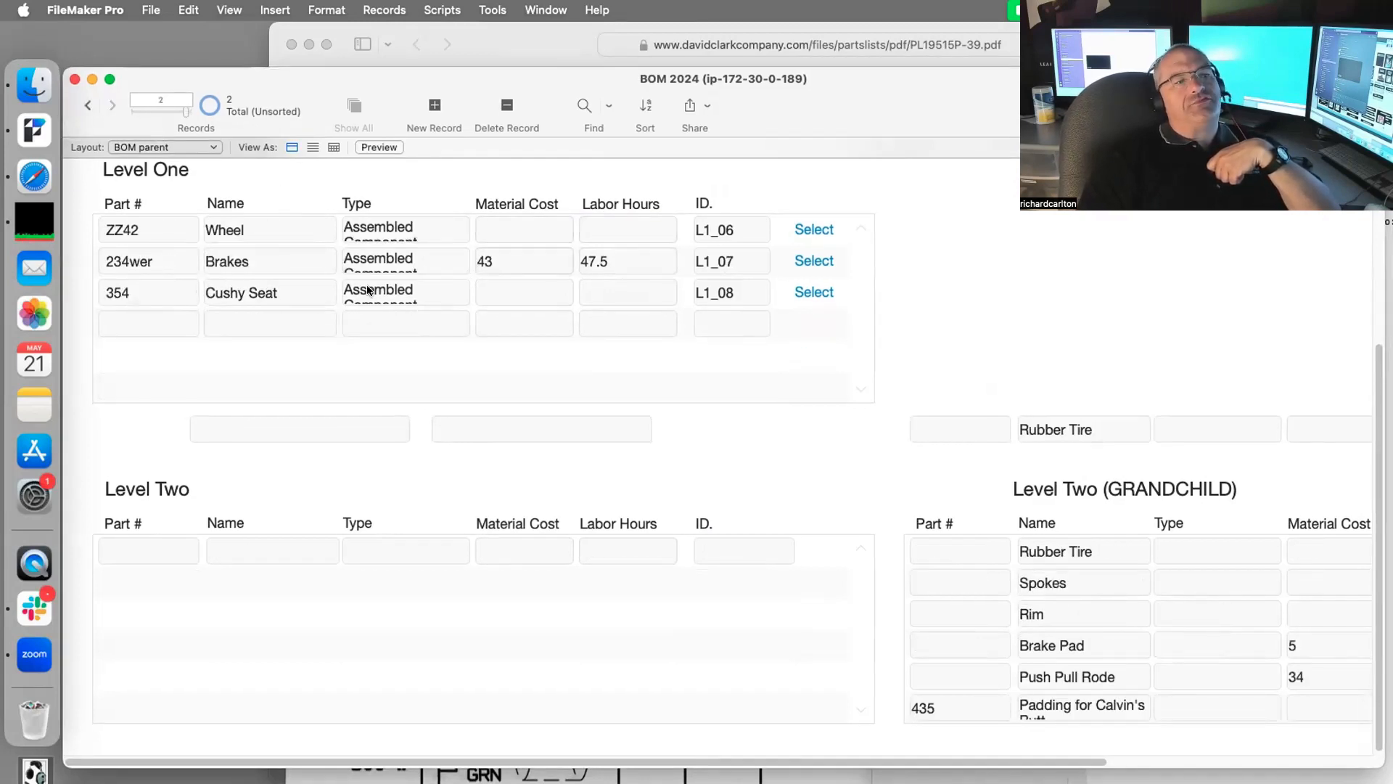
click(90, 107)
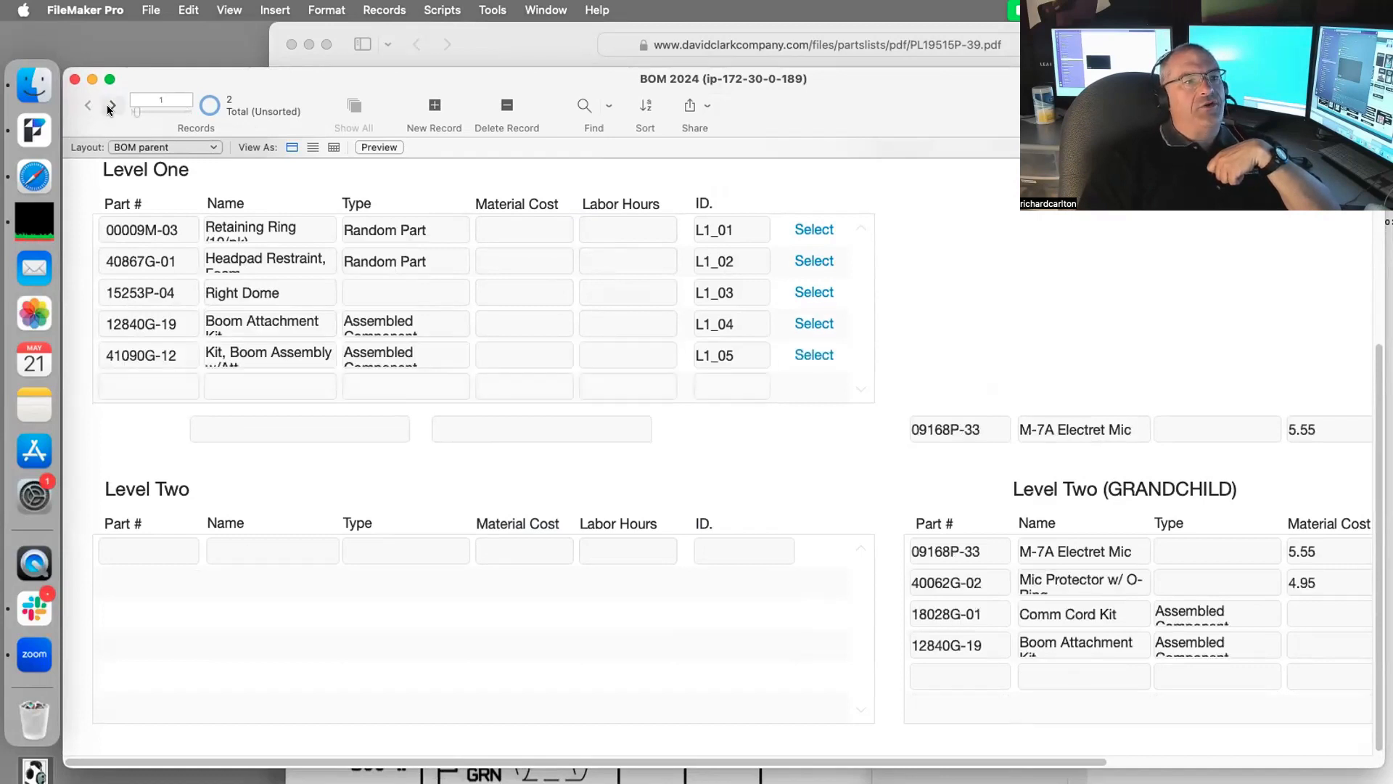
click(112, 106)
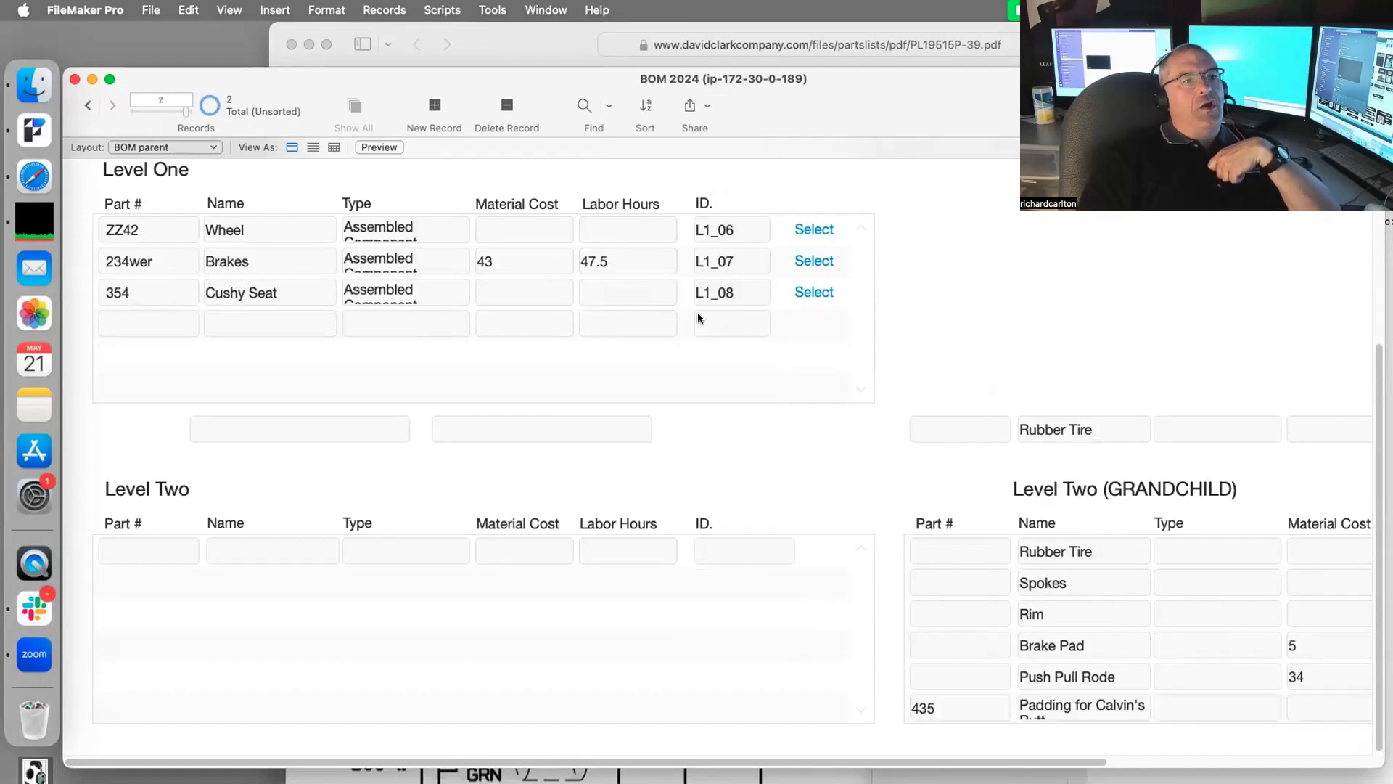
click(817, 261)
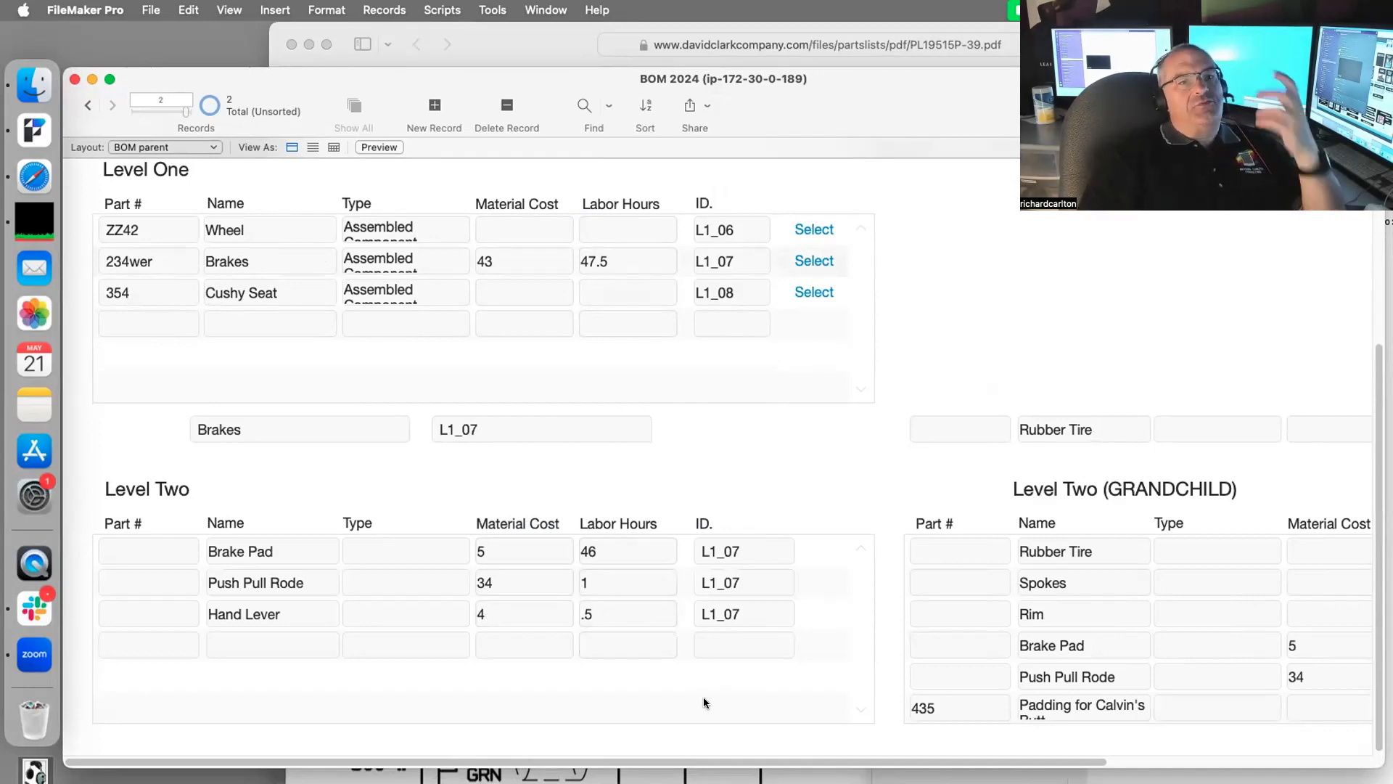
drag(1129, 85, 777, 58)
Step: Close the Safari PDF and Finder windows and bring the BOM 2024 window back, clear of the Dock
click(1190, 469)
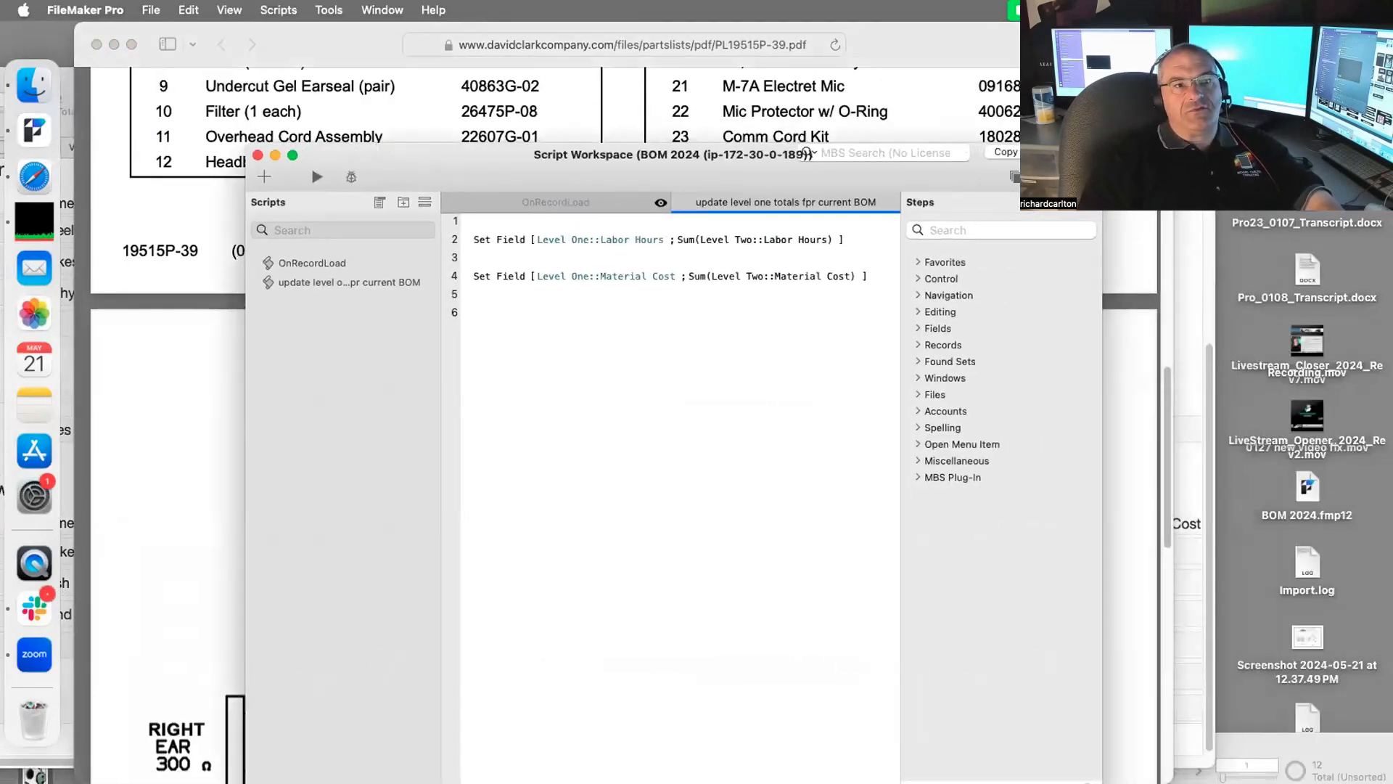
key(super+q)
click(1111, 312)
key(super+w)
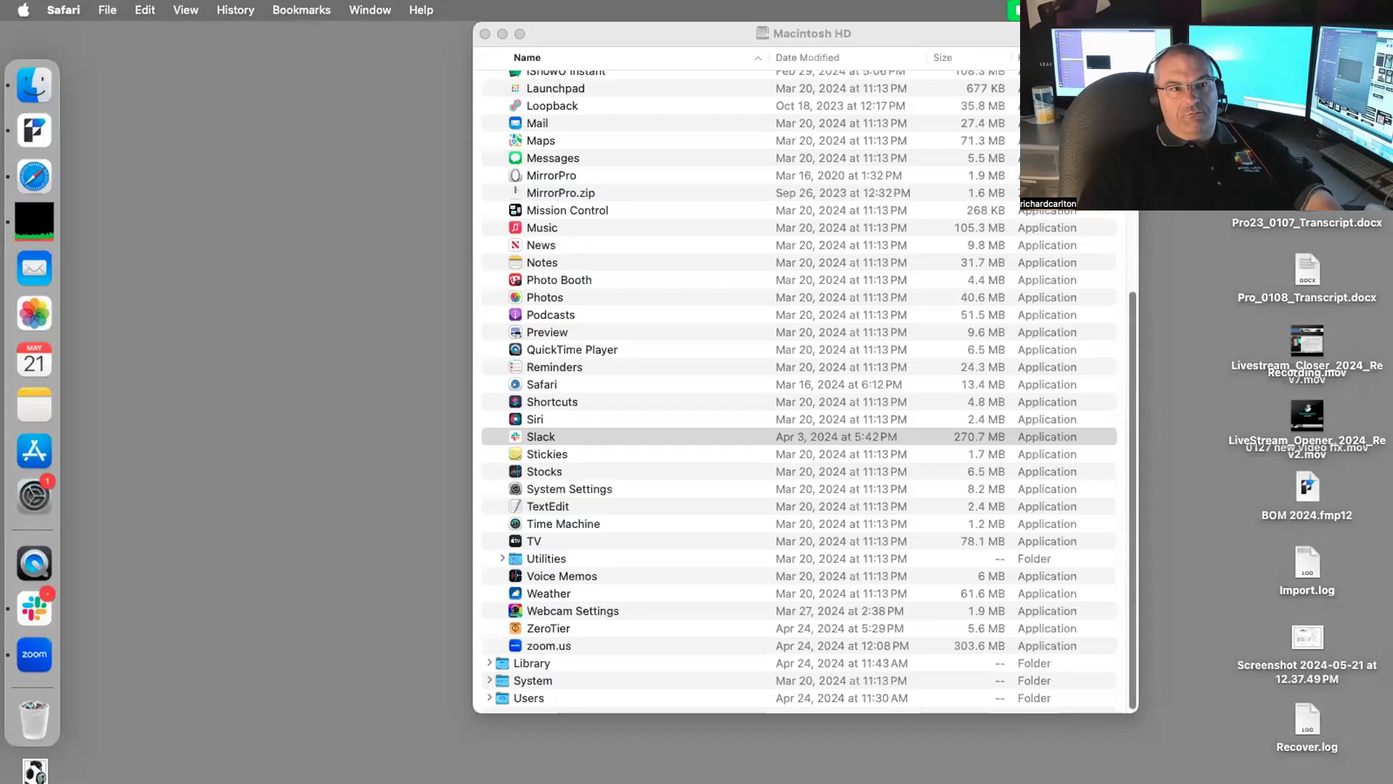
click(1112, 312)
key(super+w)
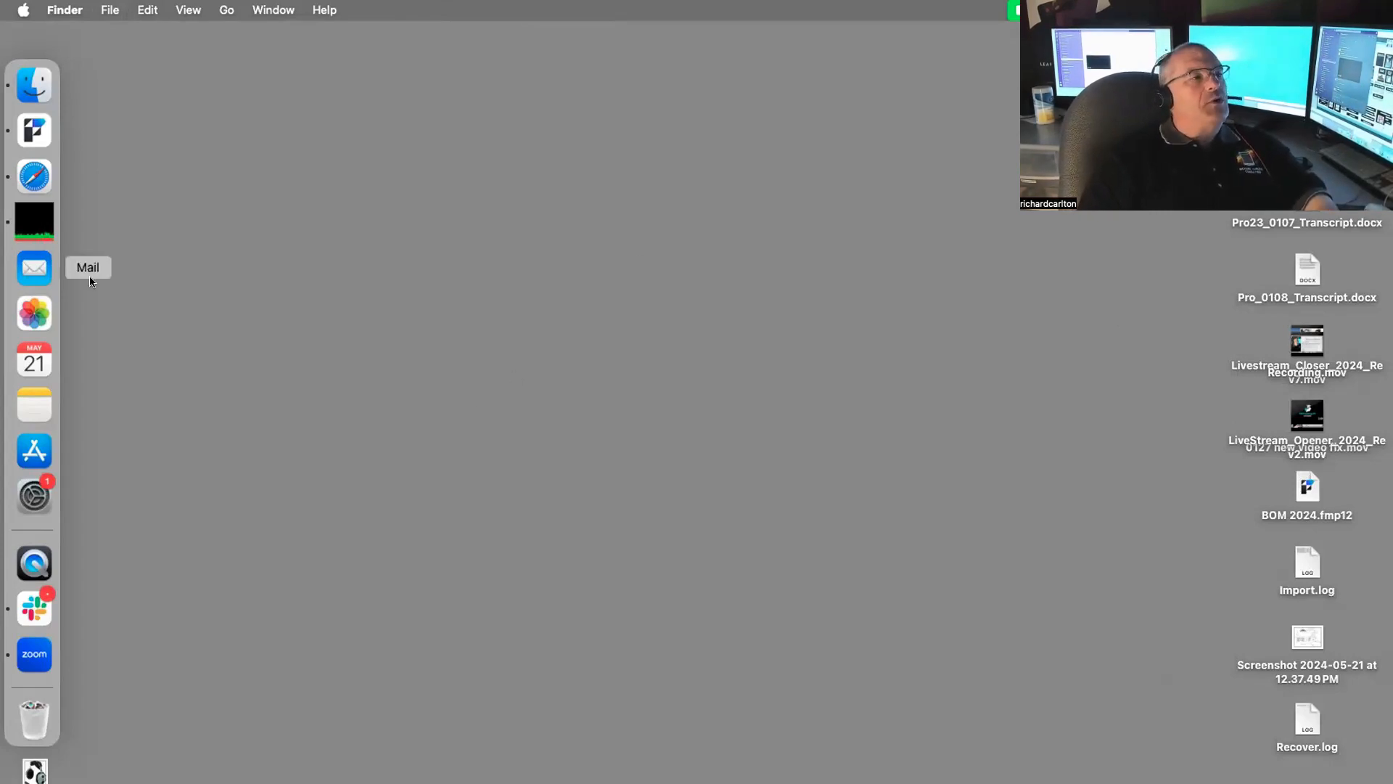
click(34, 131)
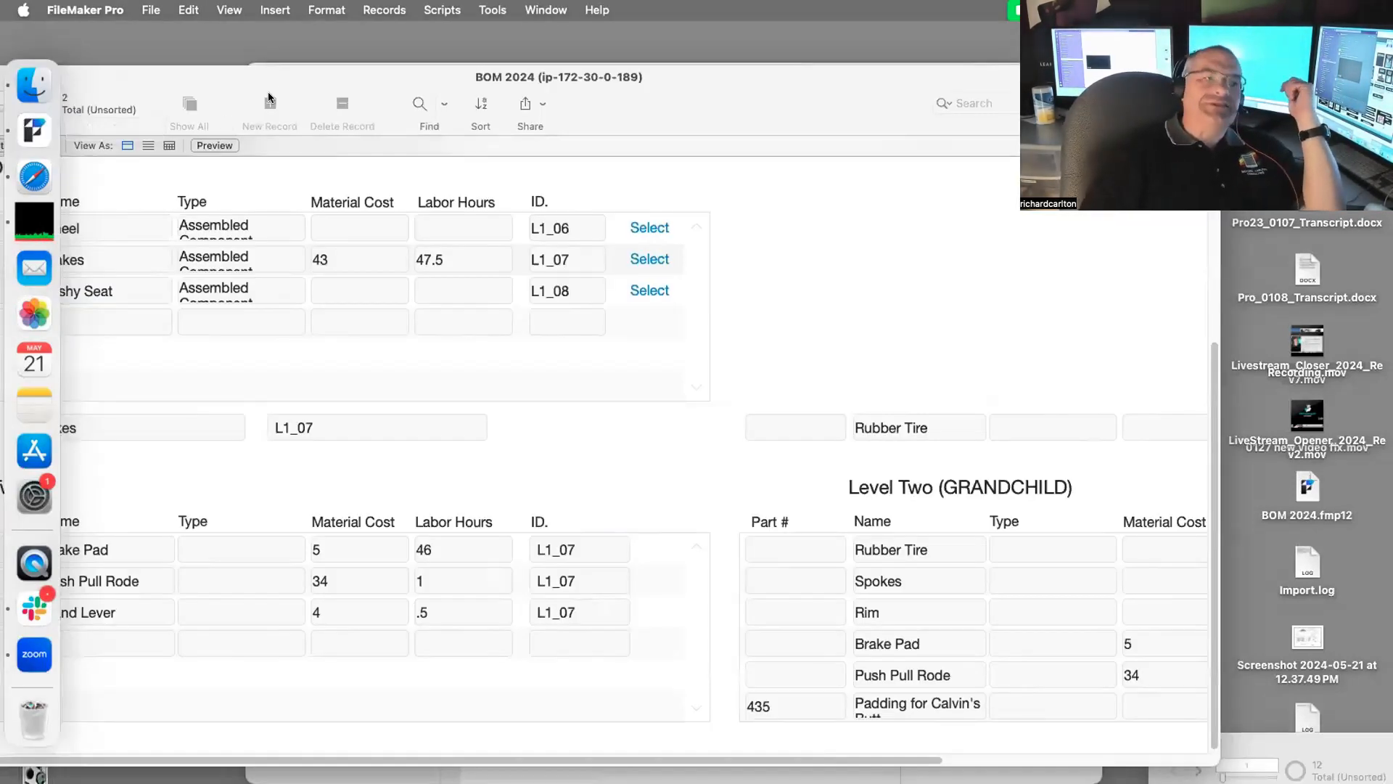
drag(263, 88, 428, 6)
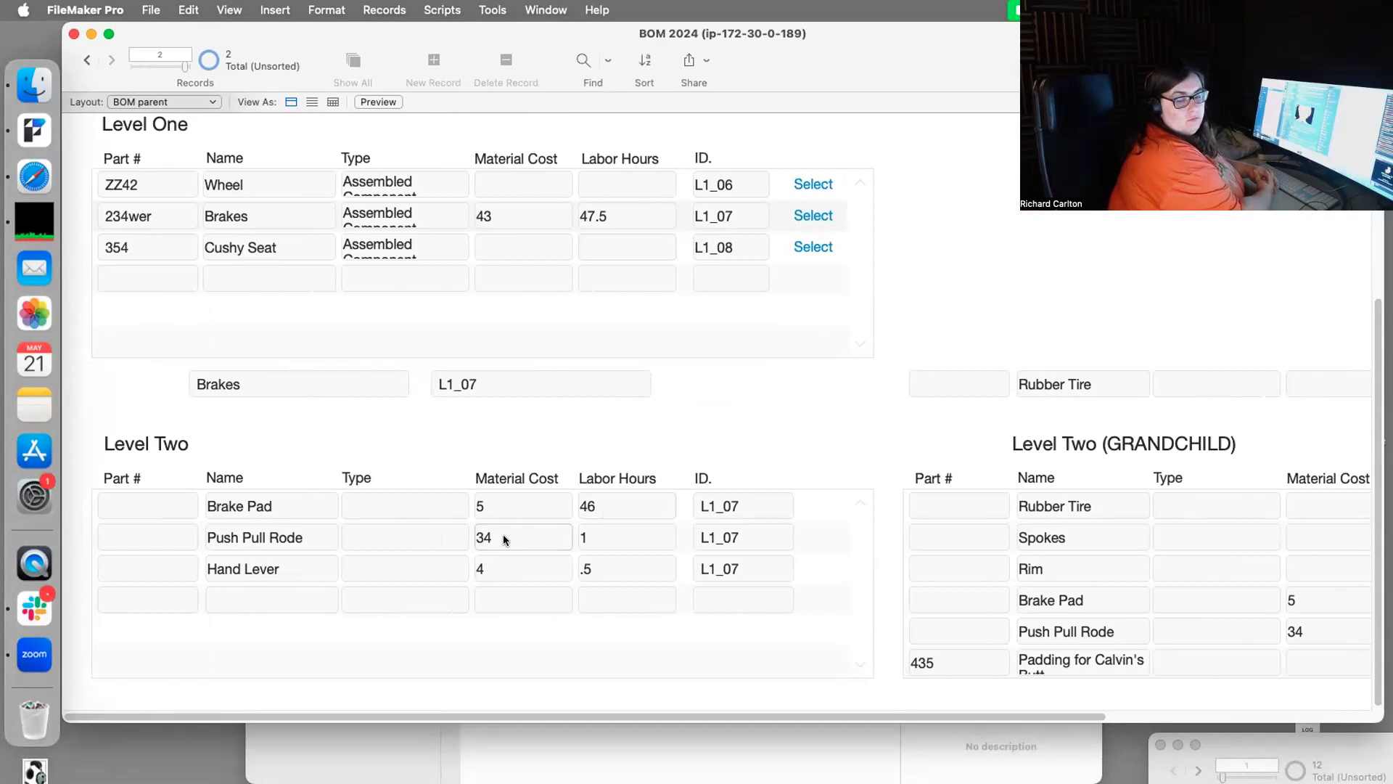
Step: Switch the BOM parent layout from Browse to Layout mode with Cmd+L
key(super+l)
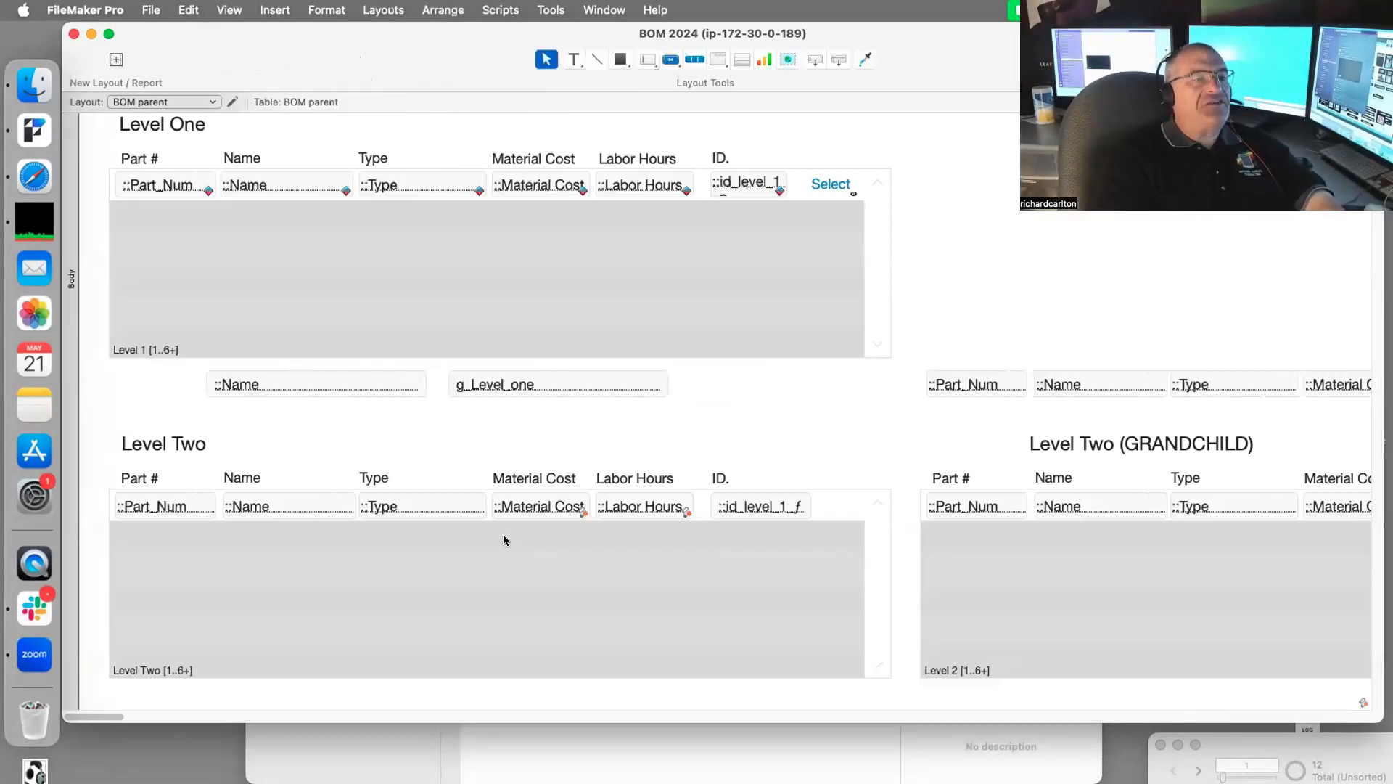
Step: Move Level Two Material Cost's update-script trigger from OnObjectSave to OnObjectExit
click(565, 512)
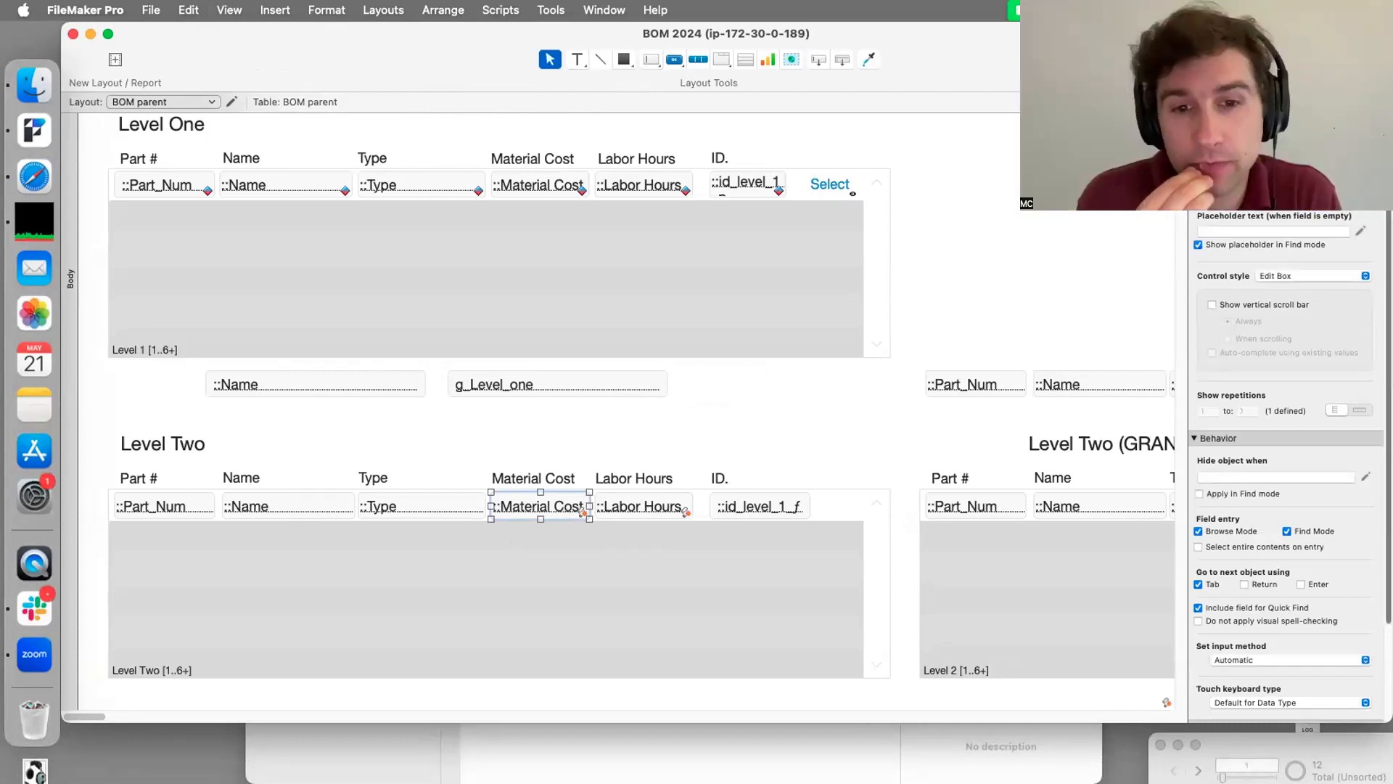
double_click(528, 506)
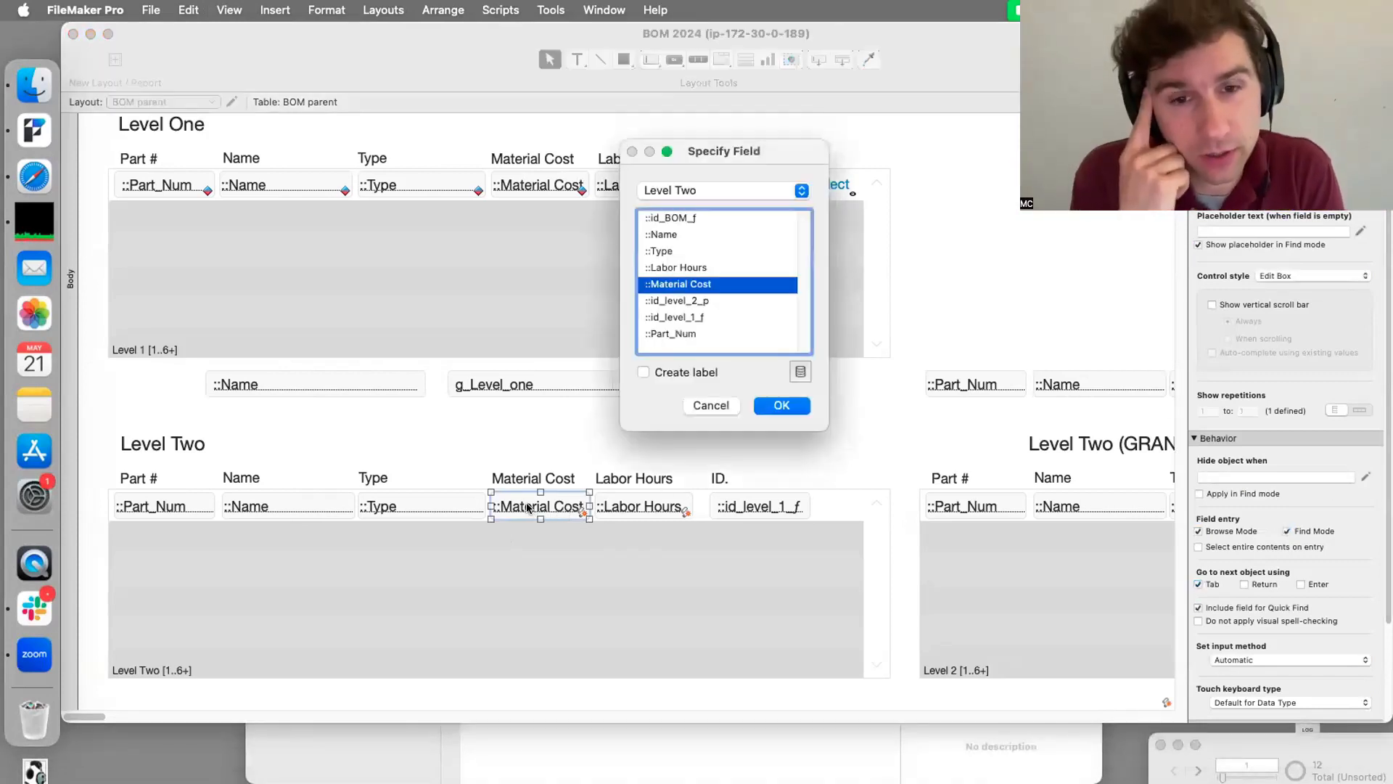
key(Escape)
right_click(535, 507)
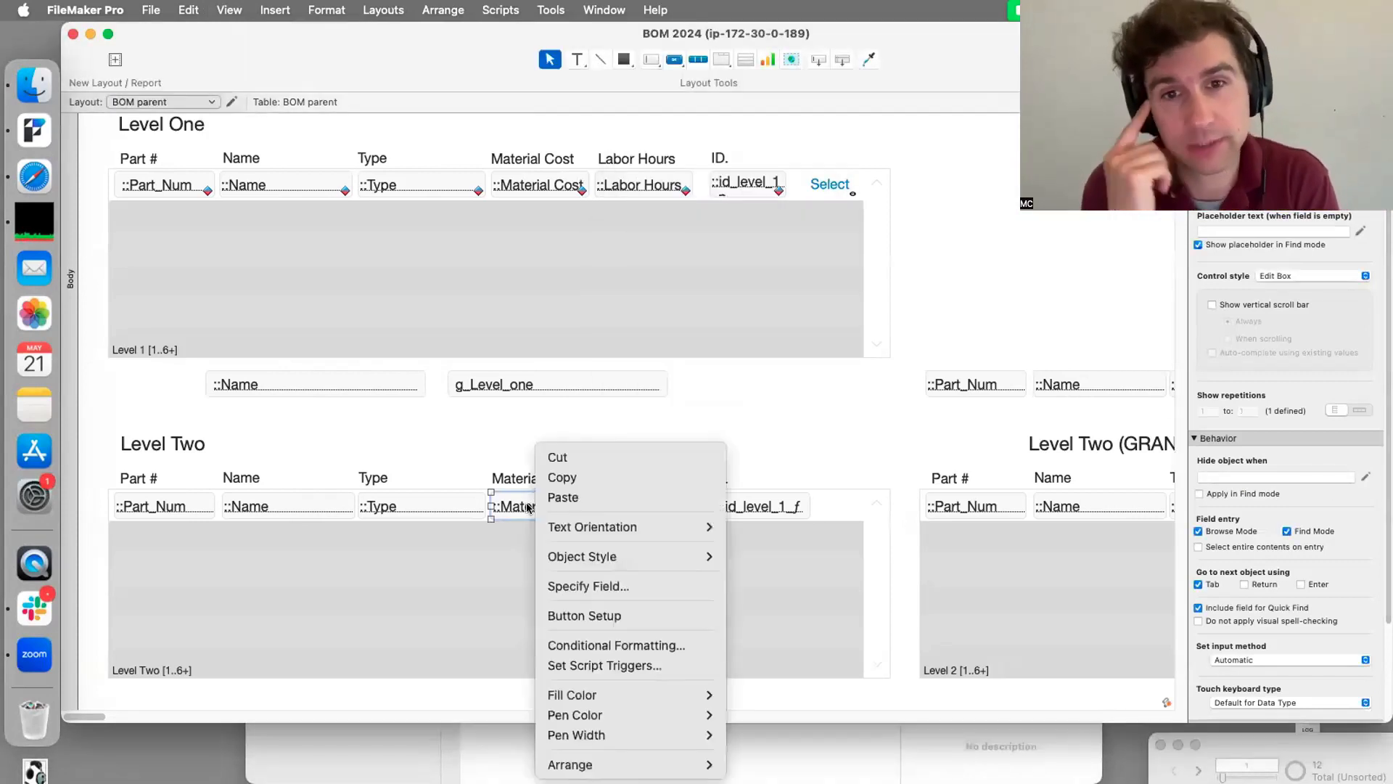
click(606, 665)
click(587, 262)
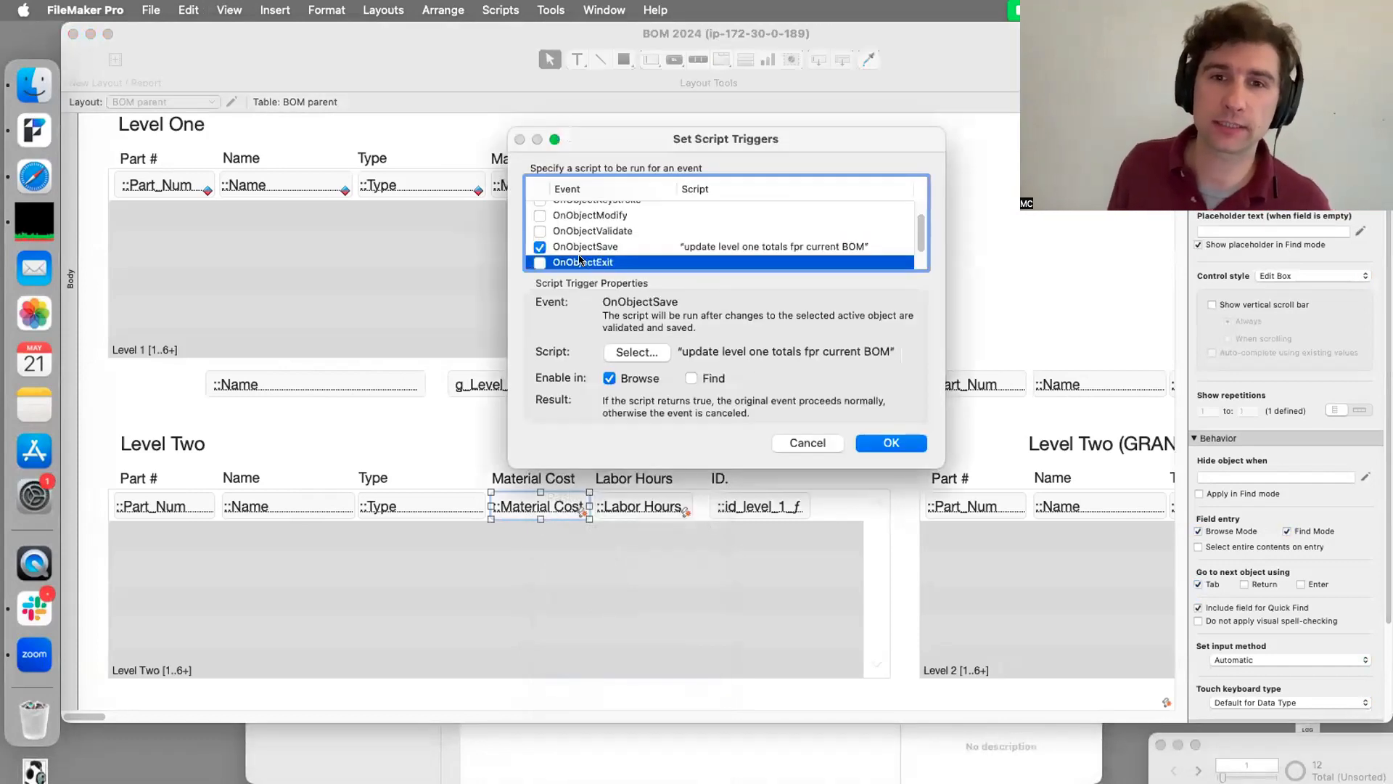
click(539, 259)
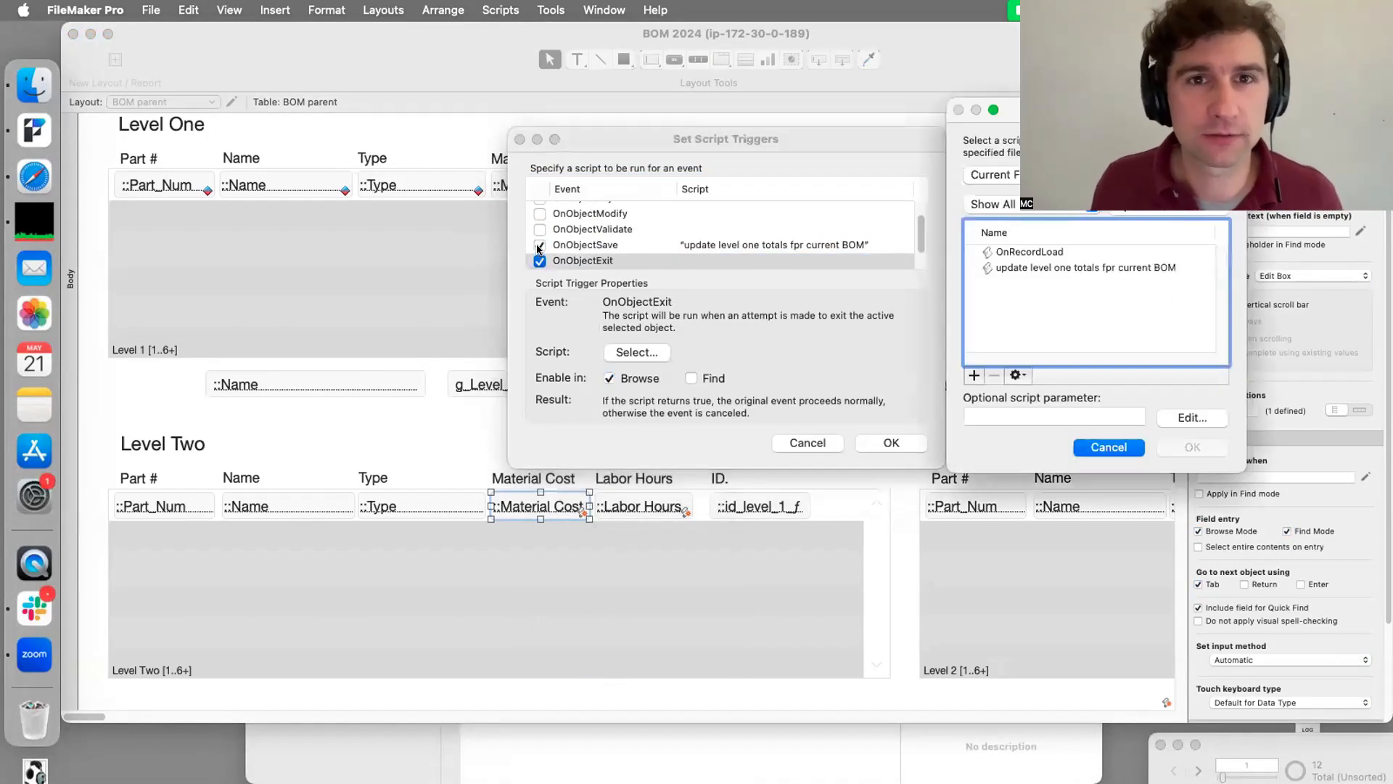
key(Escape)
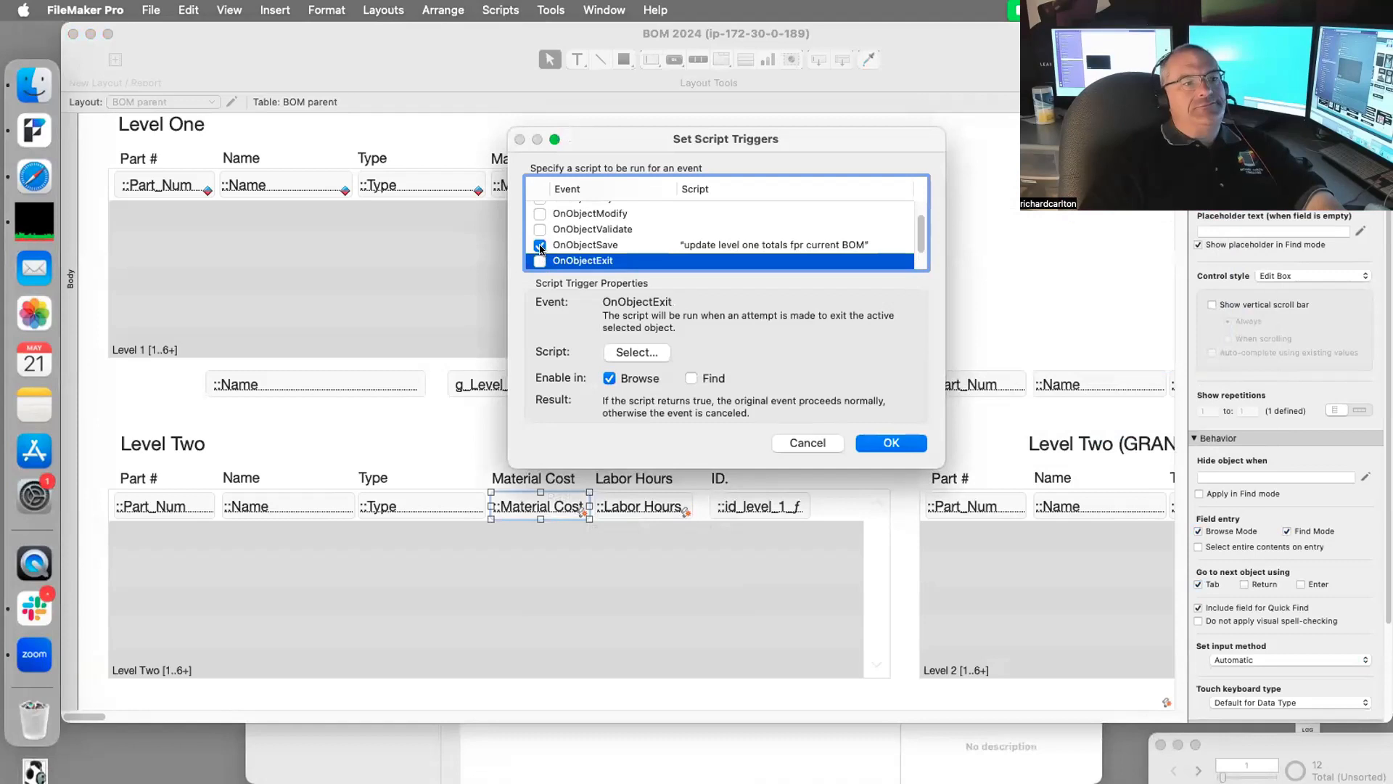
click(540, 245)
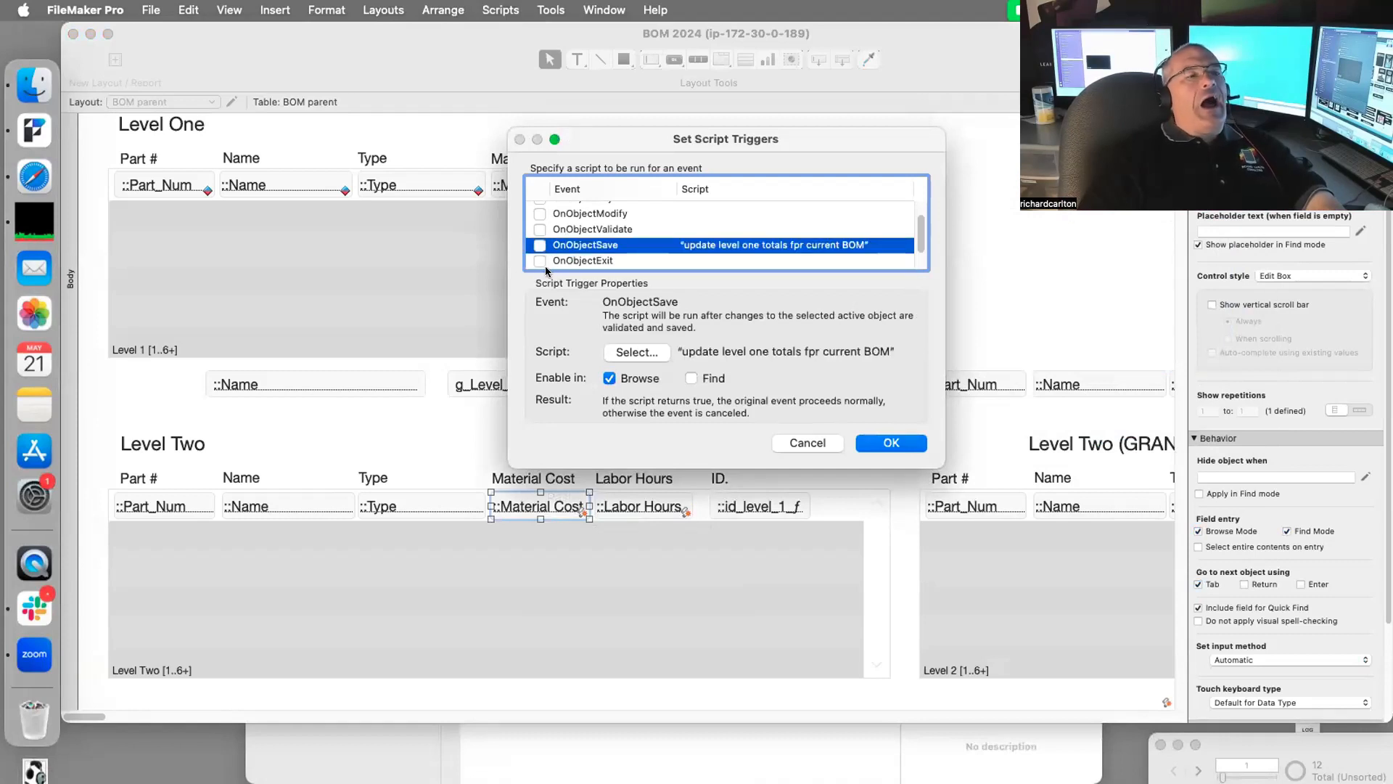
click(539, 261)
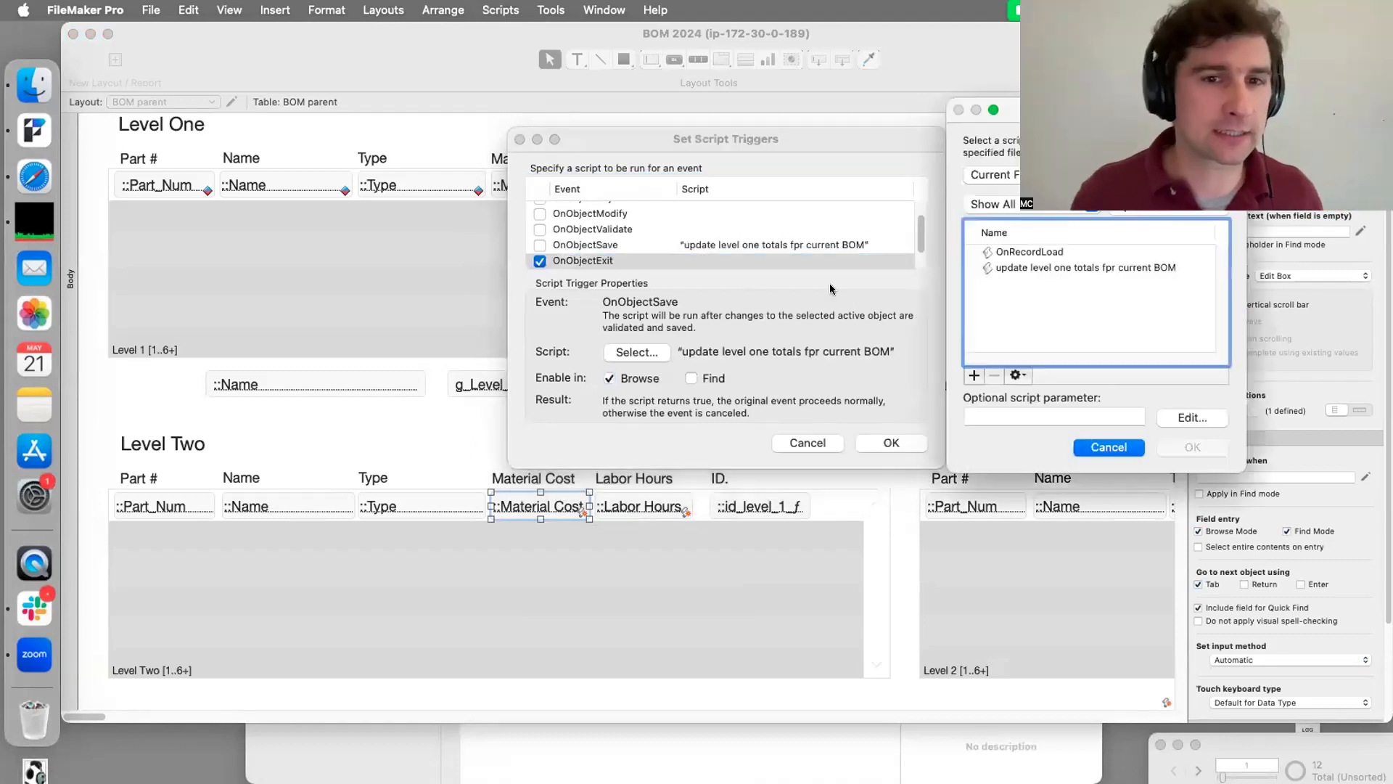
click(1042, 269)
click(1192, 447)
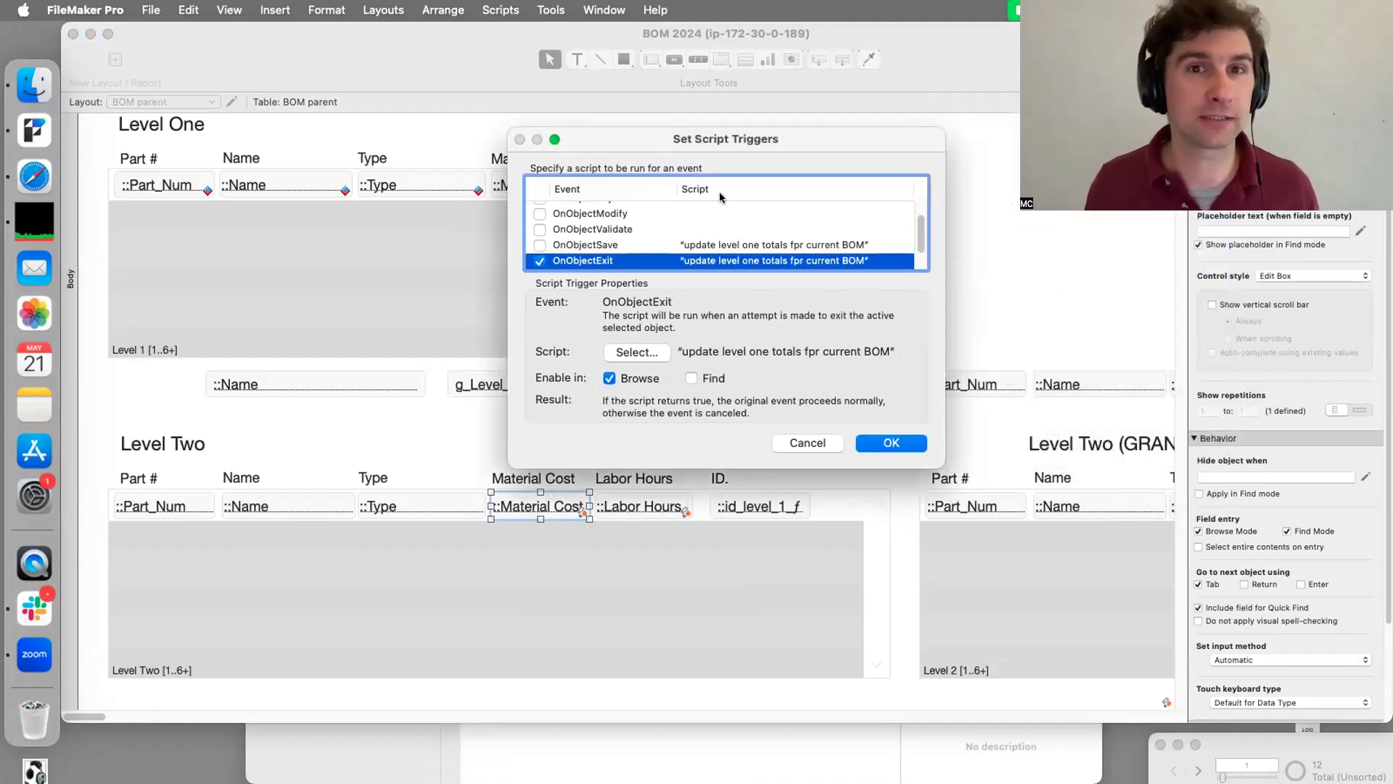
click(891, 442)
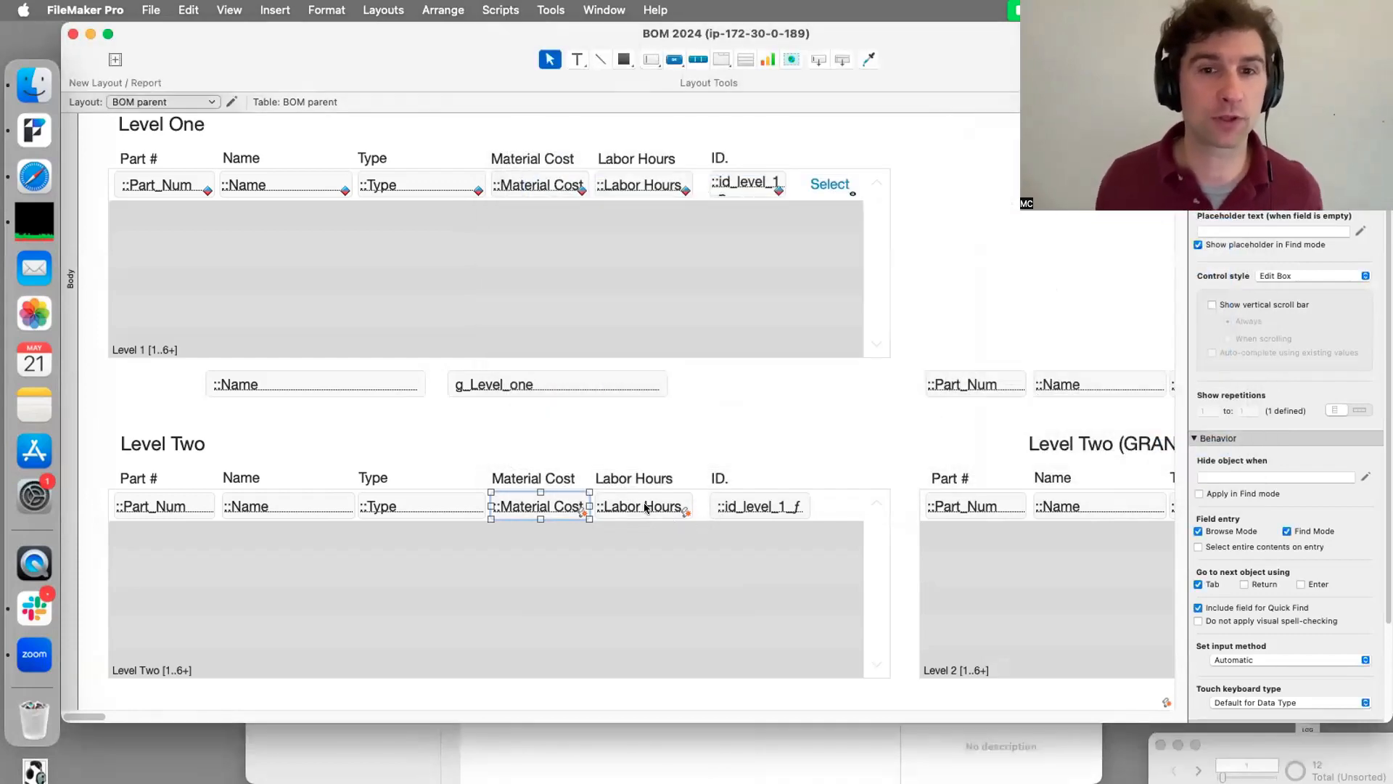
Step: Move Level Two Labor Hours' update-script trigger from OnObjectSave to OnObjectExit, then return to Browse mode
click(646, 506)
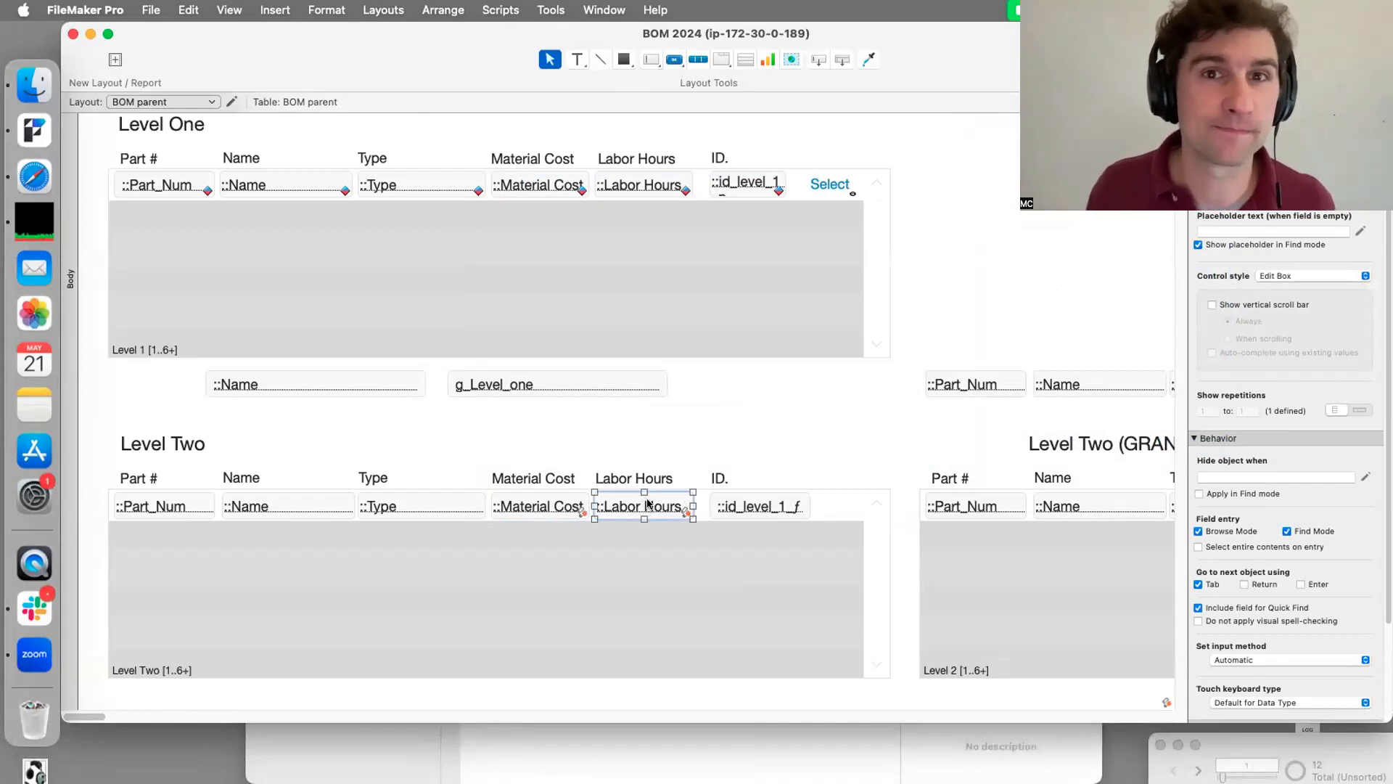
right_click(650, 505)
click(681, 666)
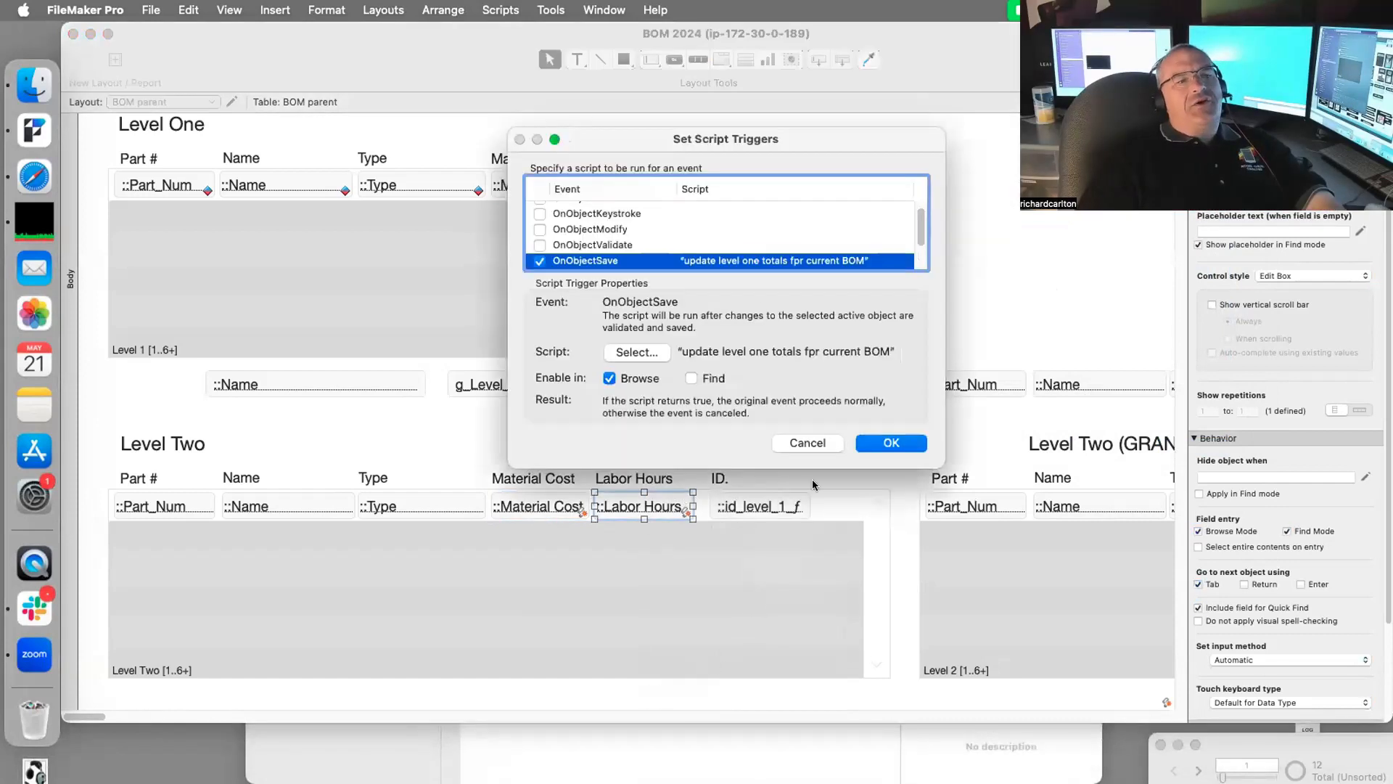
scroll(553, 262, down, 1)
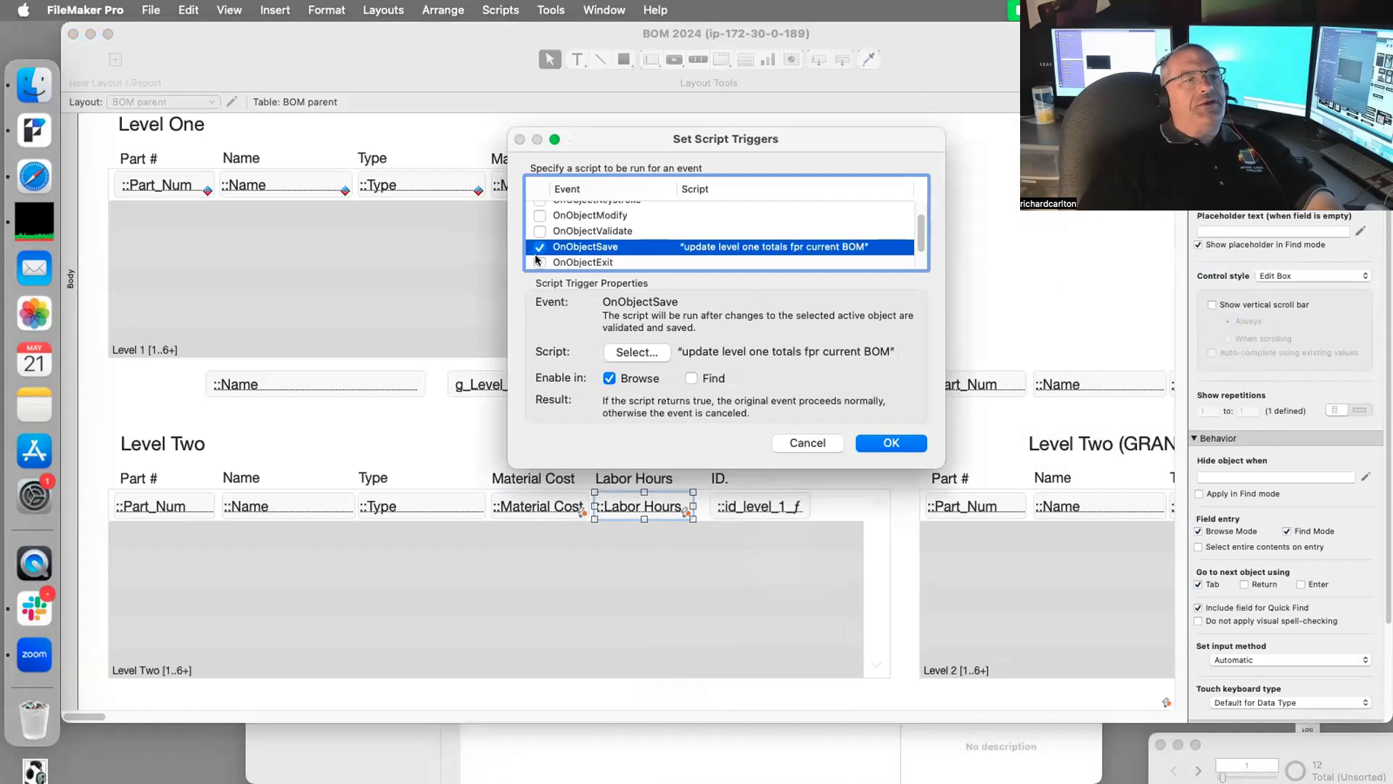
click(539, 262)
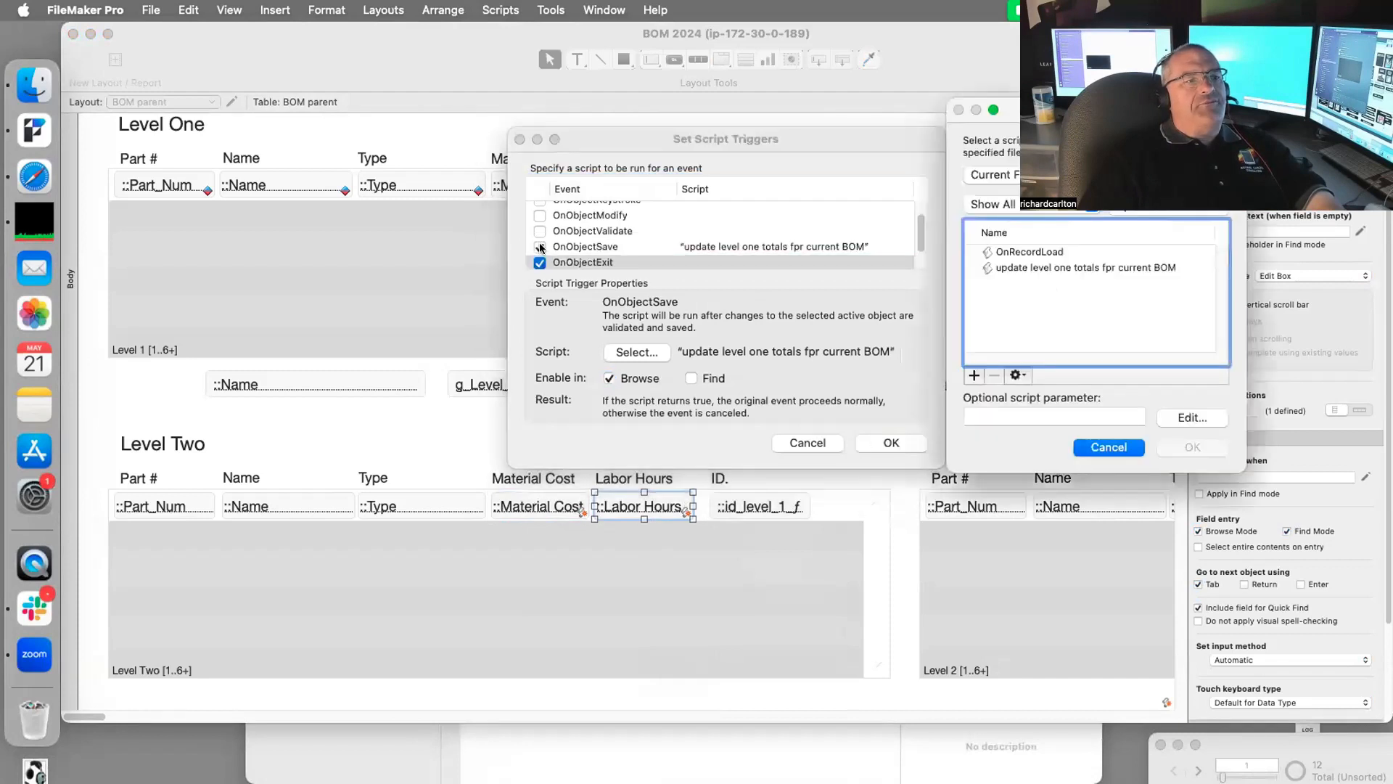
click(1035, 259)
click(1038, 266)
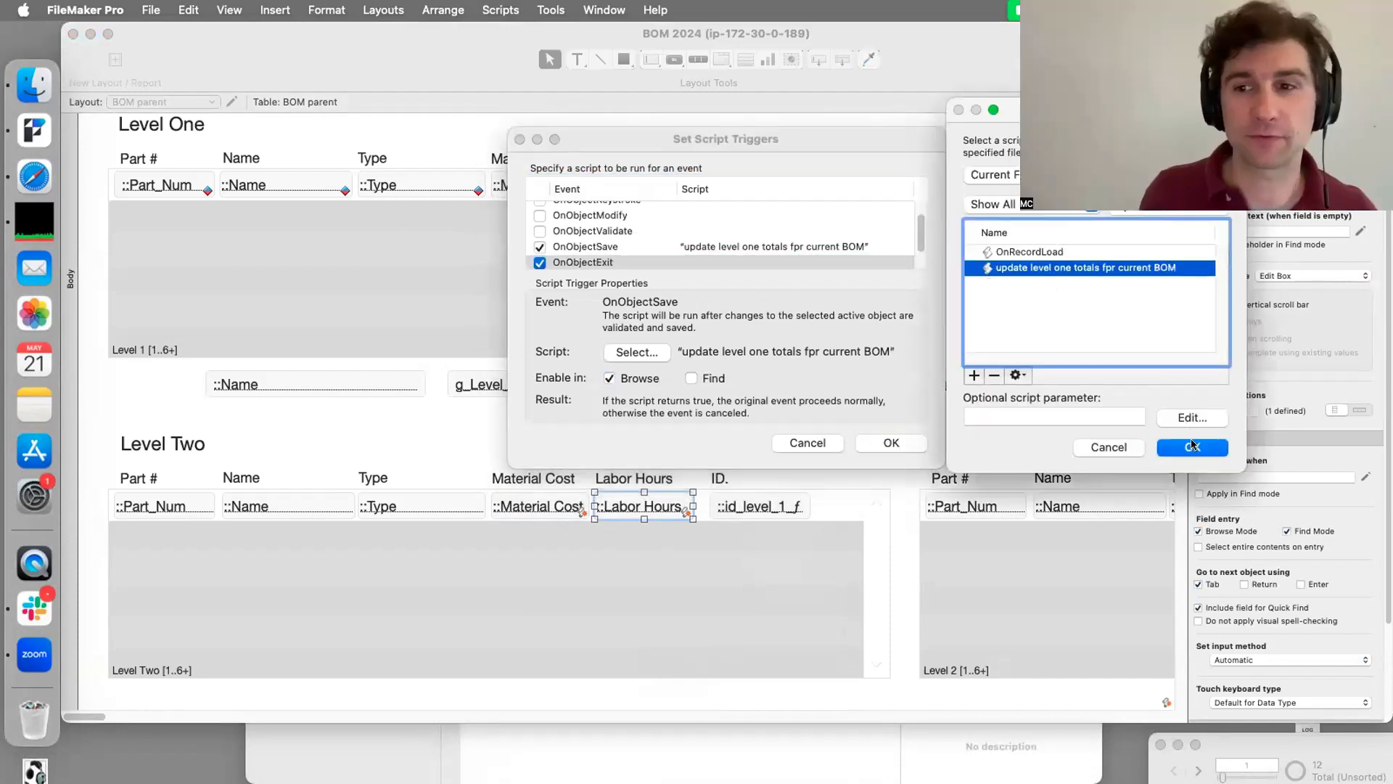
click(1192, 447)
click(539, 245)
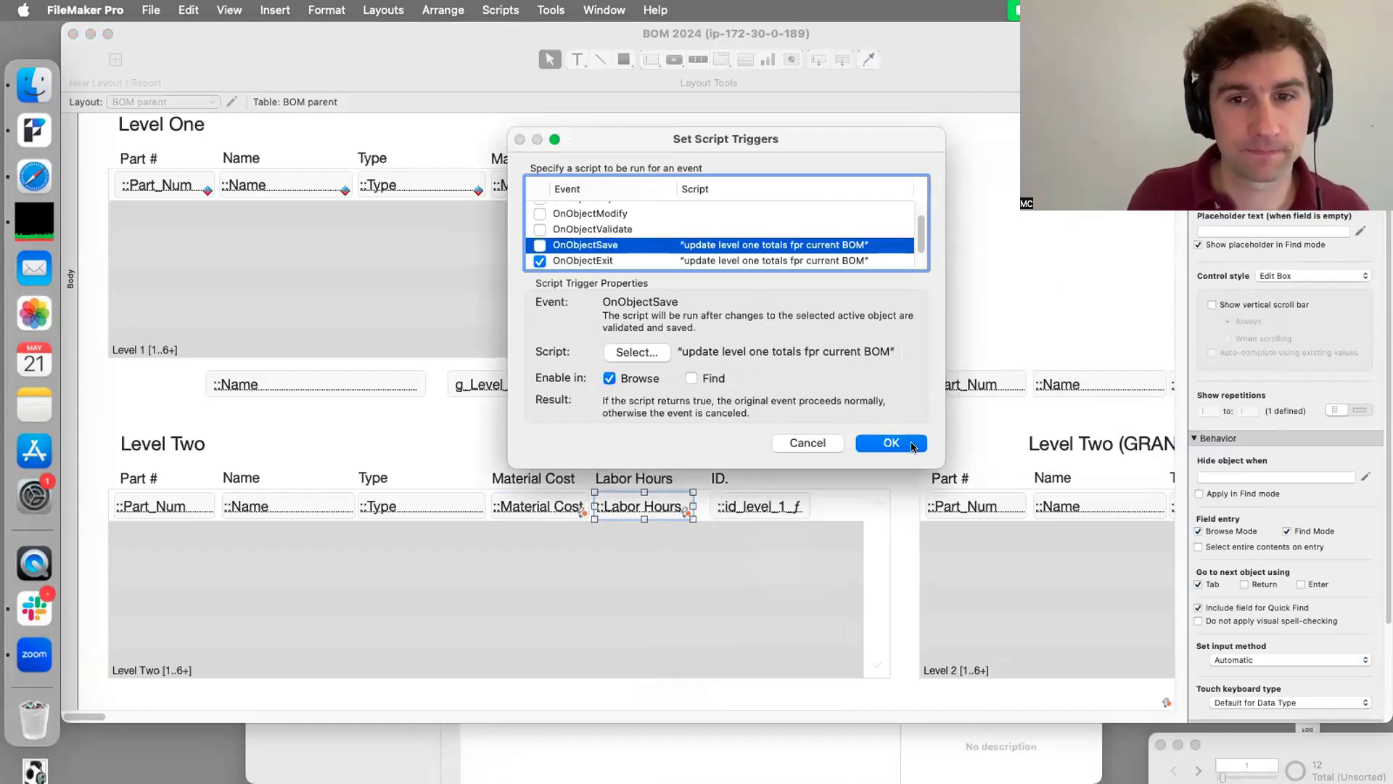
key(Return)
click(617, 430)
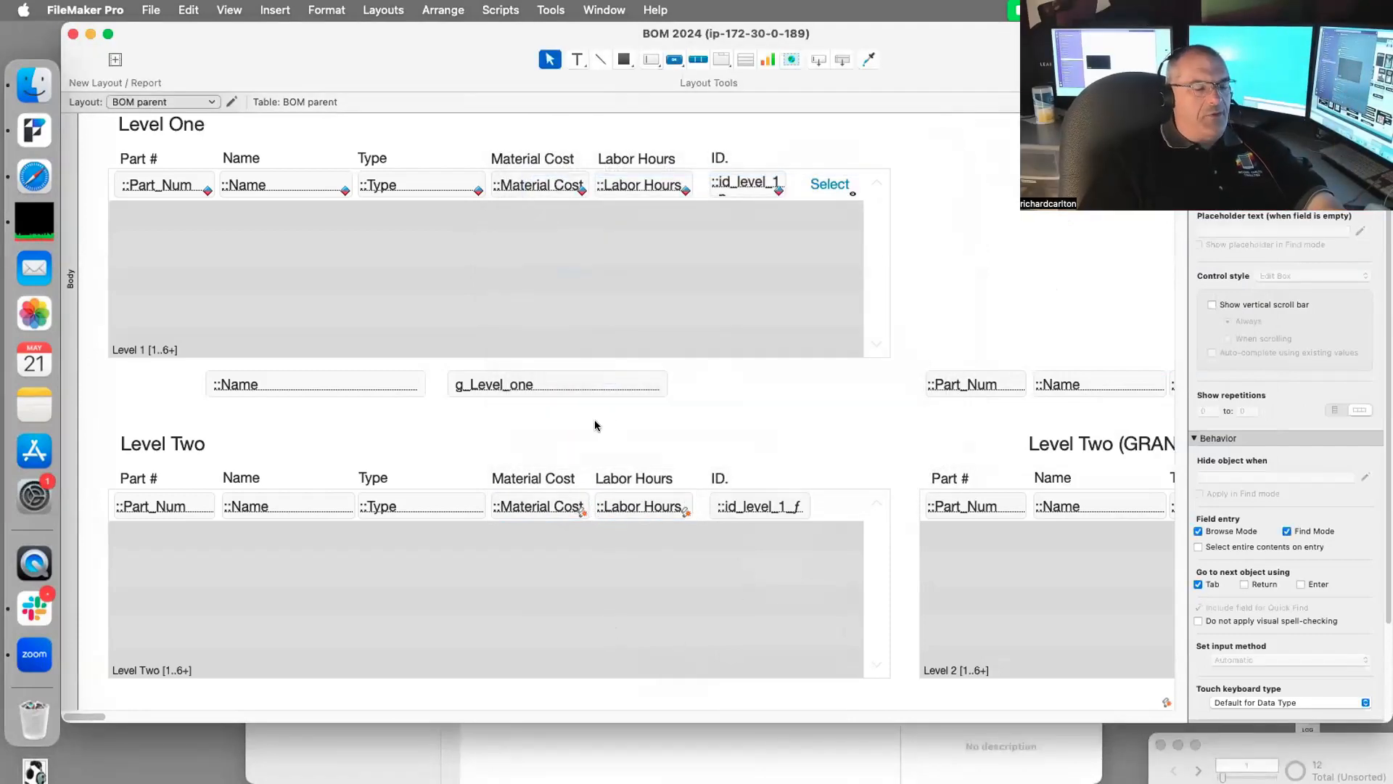
key(super+b)
Step: Open the Script Debugger and step through the update script fired by exiting Level Two Material Cost
click(506, 508)
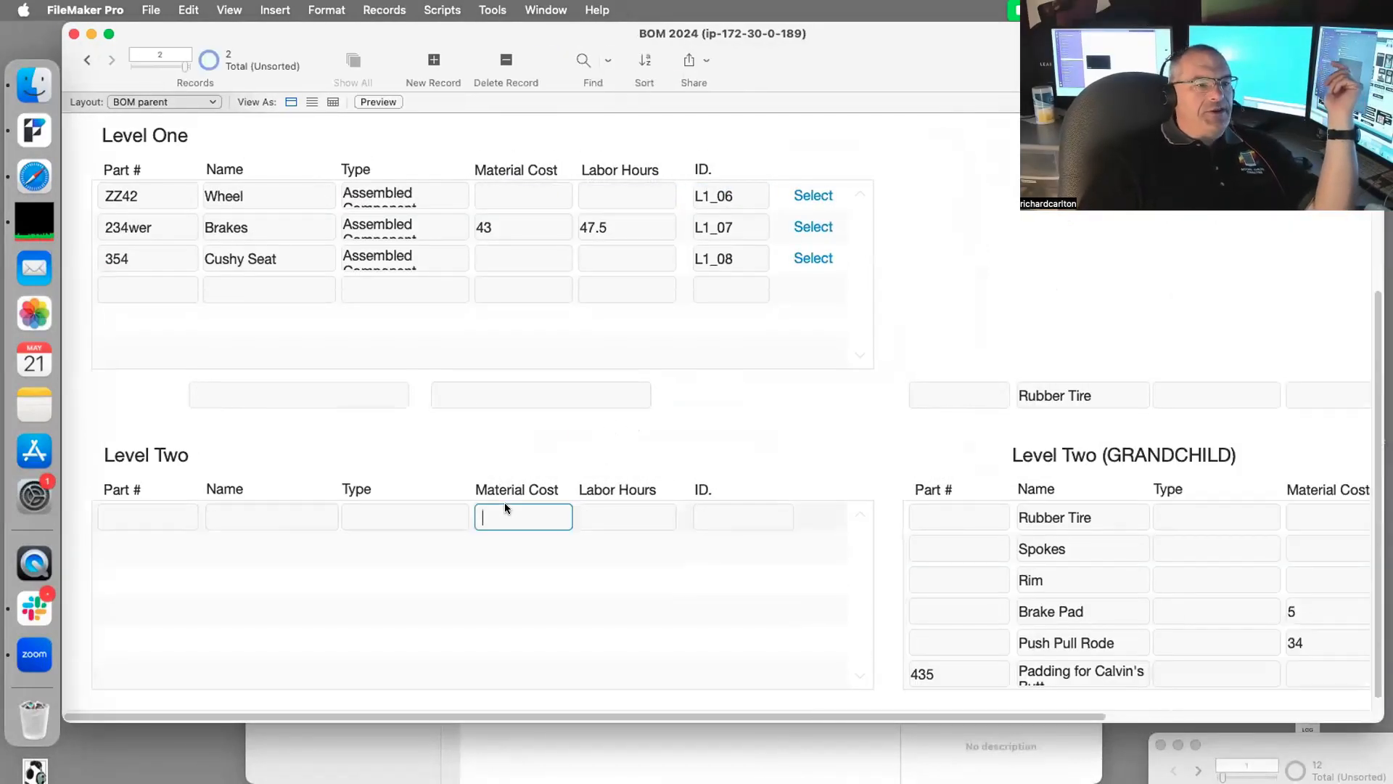
click(811, 352)
click(485, 8)
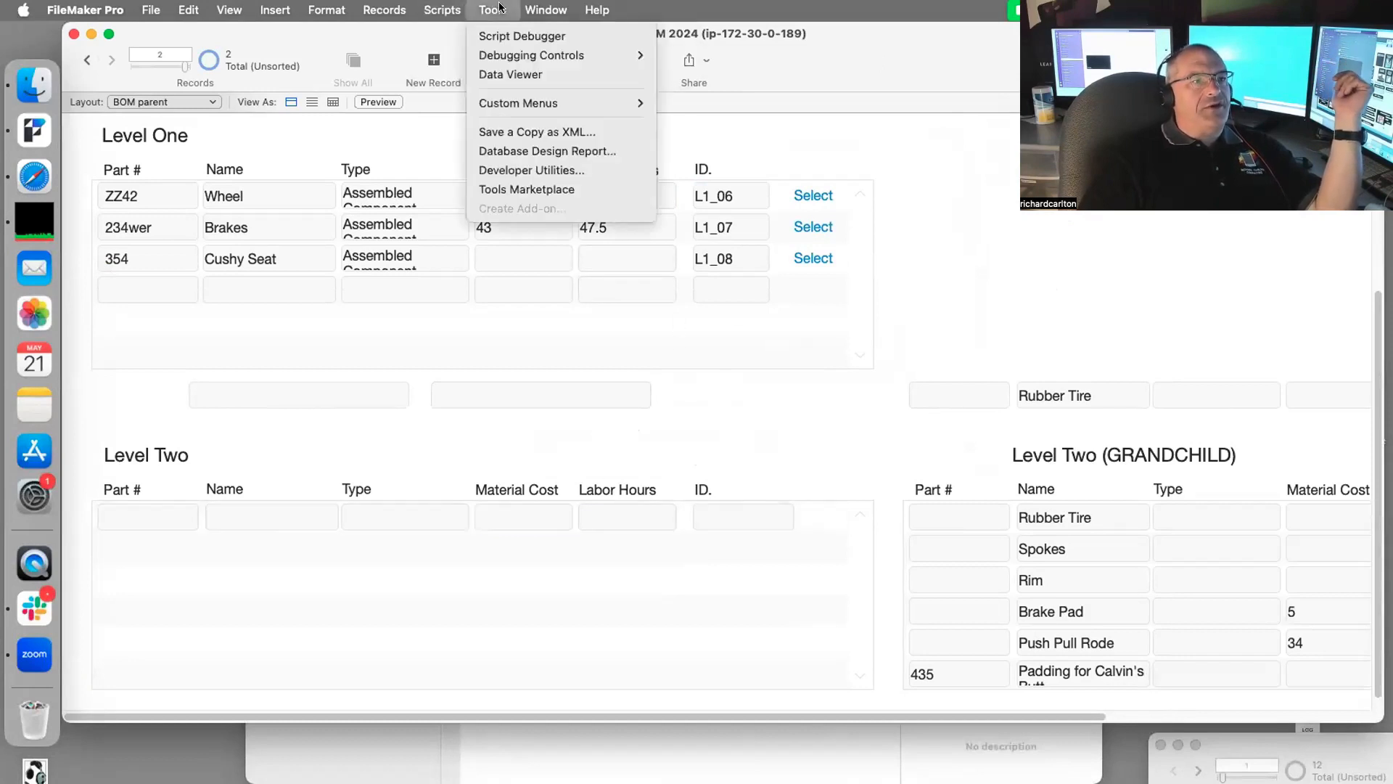
click(513, 34)
click(523, 521)
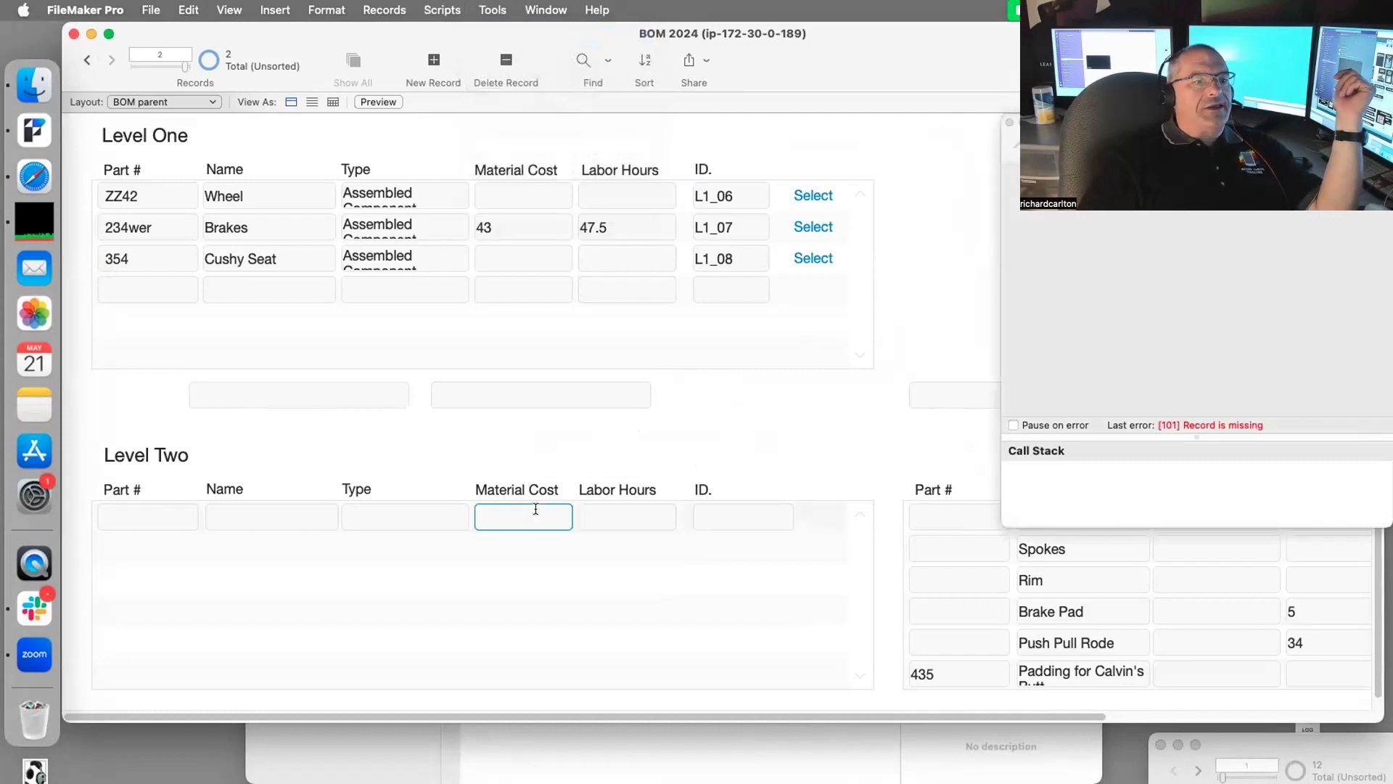
click(811, 344)
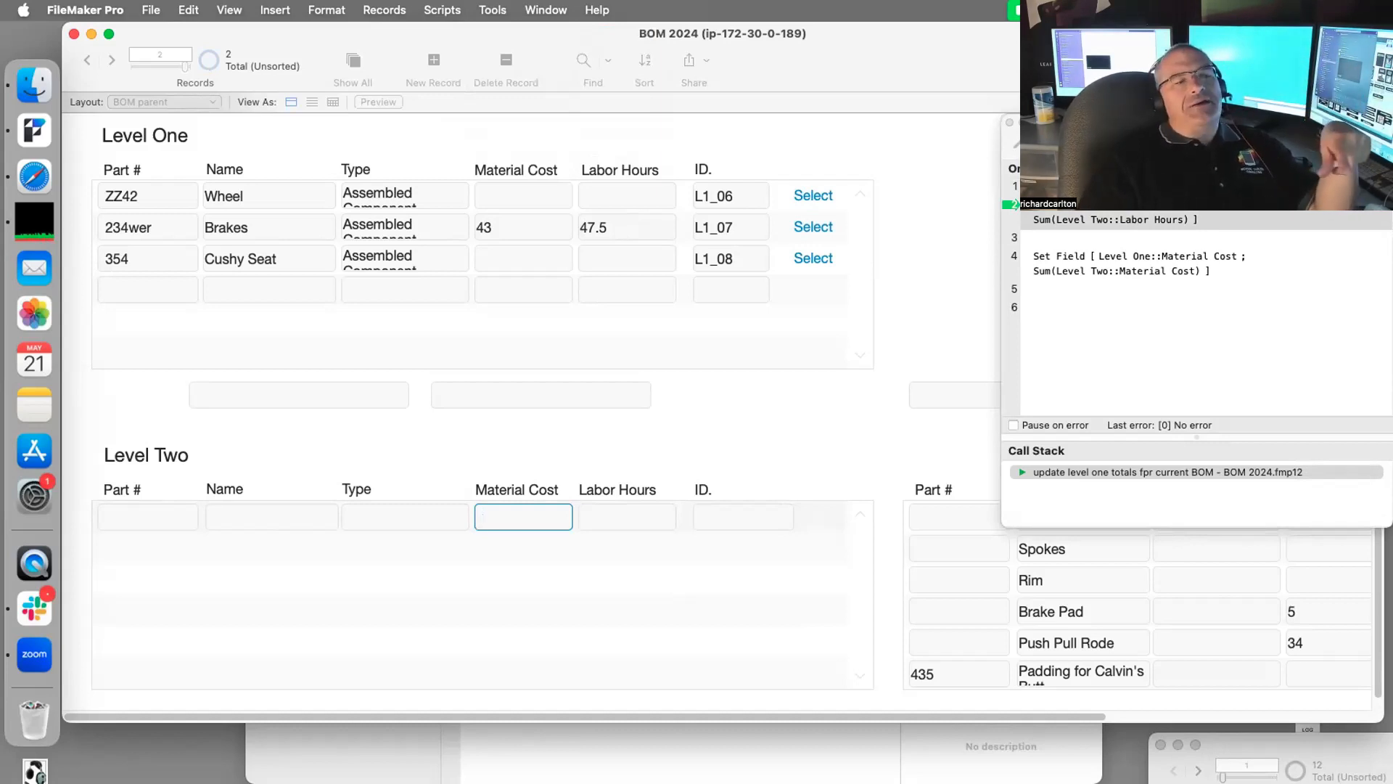
click(1074, 143)
key(F5)
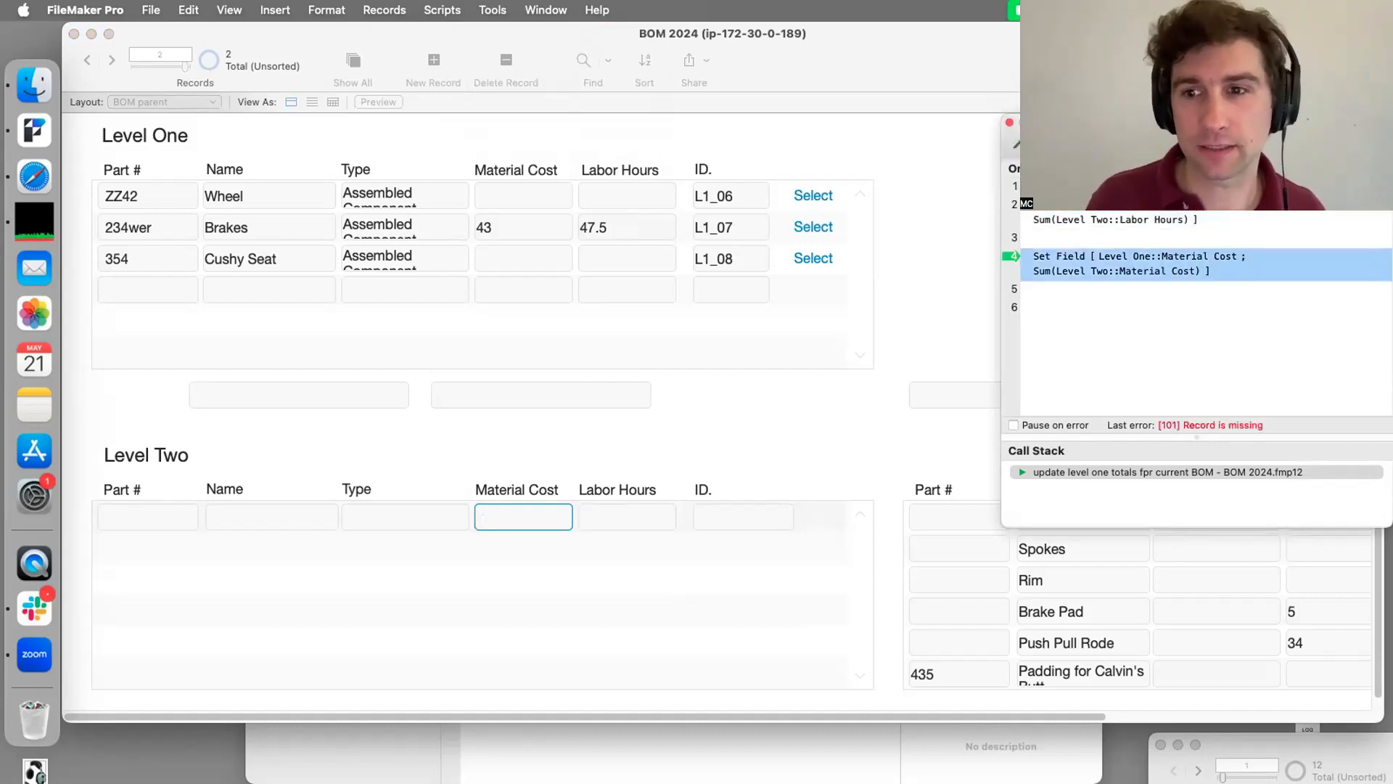
key(F5)
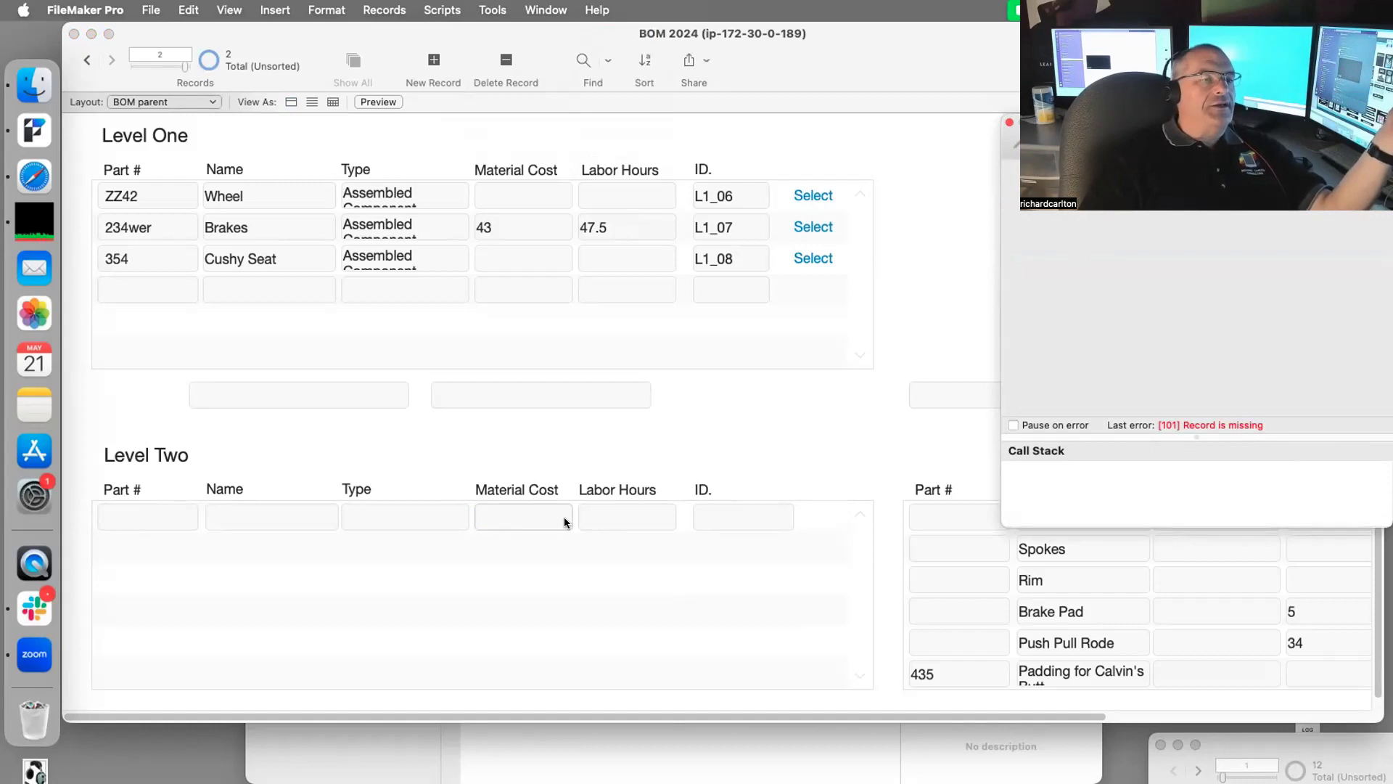
Step: Click into and out of the empty global Level One field, then switch to Layout mode
click(608, 428)
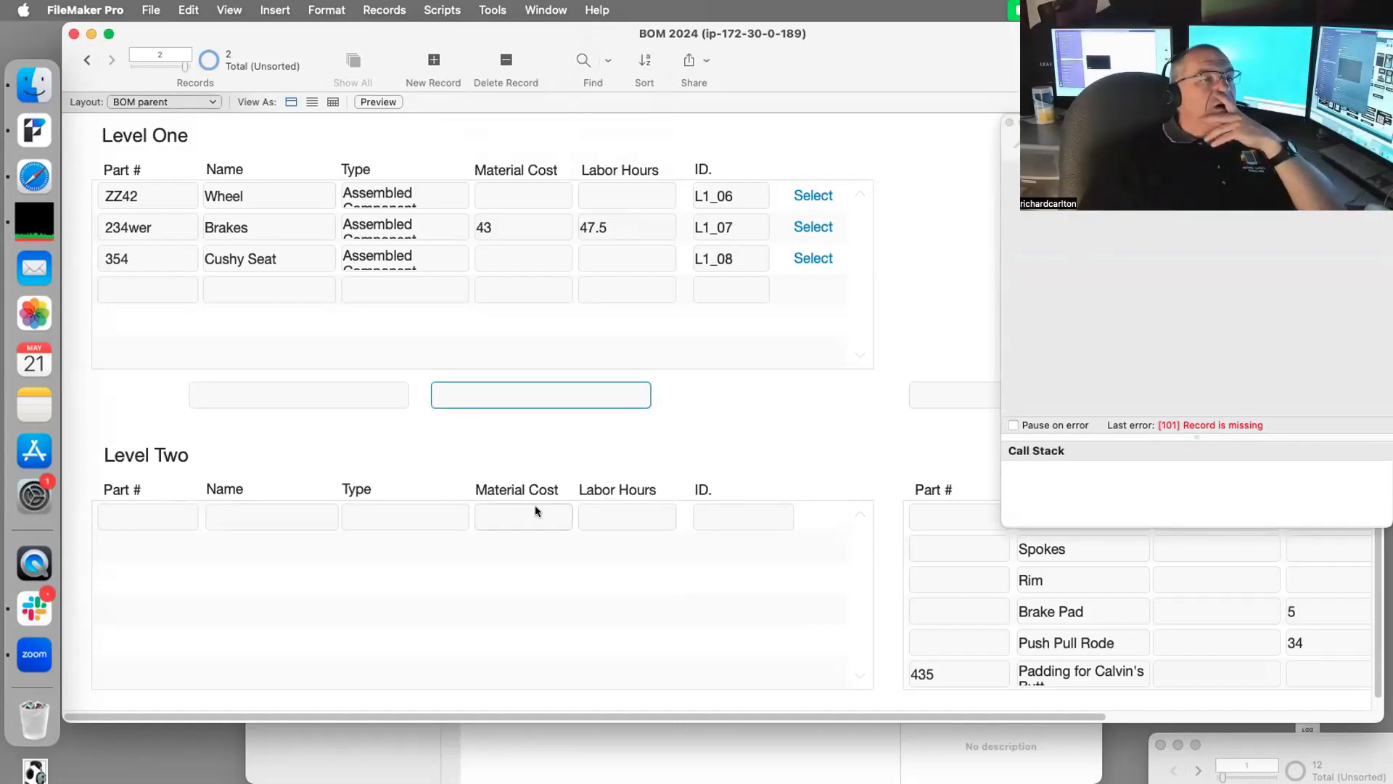
click(799, 230)
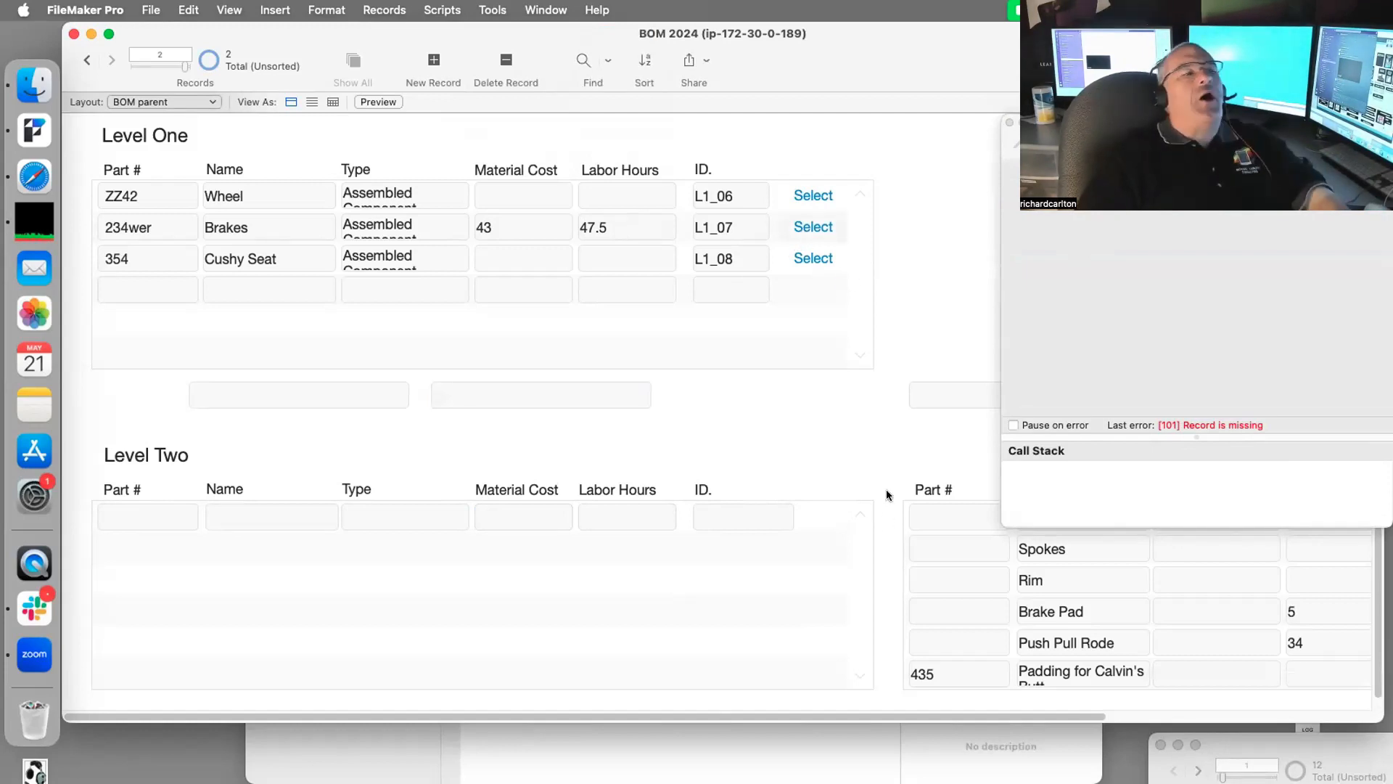
key(super+l)
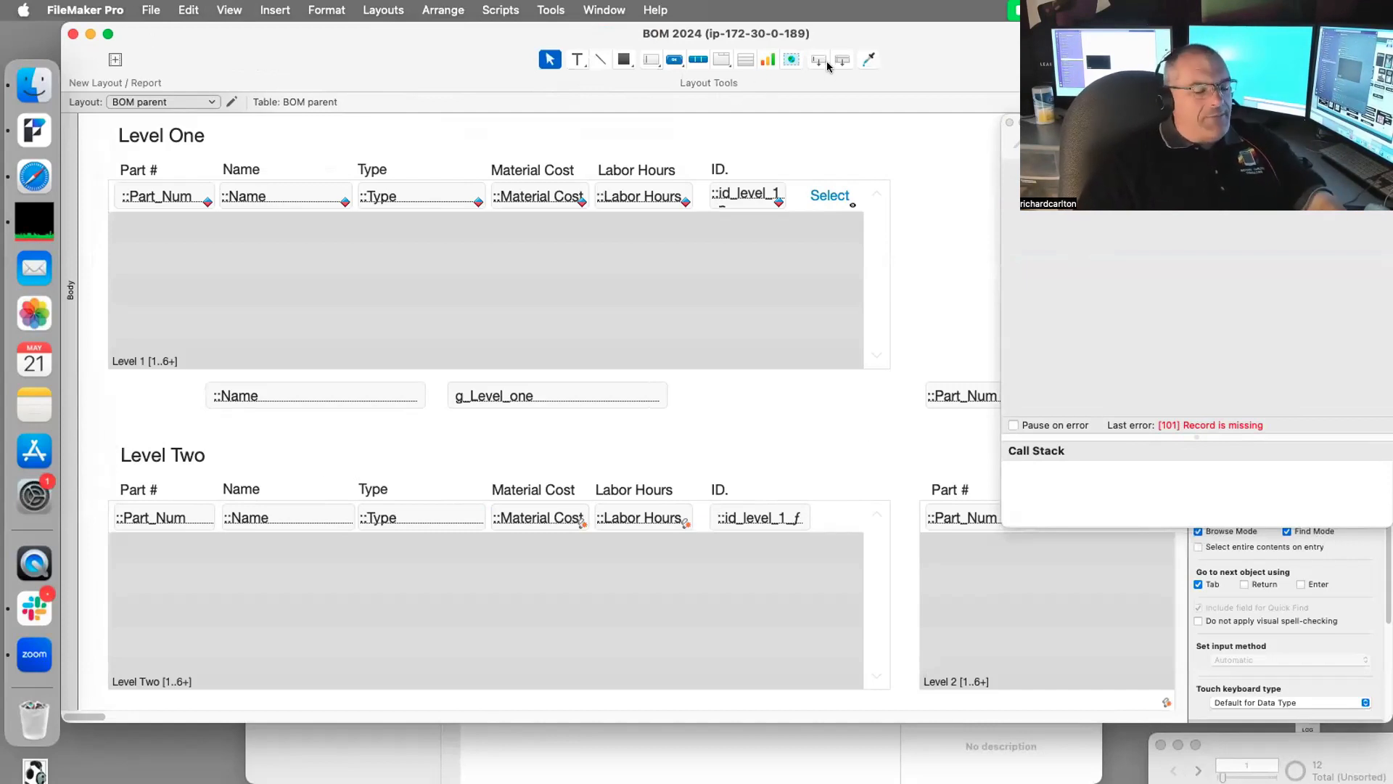
Step: Return to Browse mode, let the paused script finish, and close the Script Debugger
key(super+b)
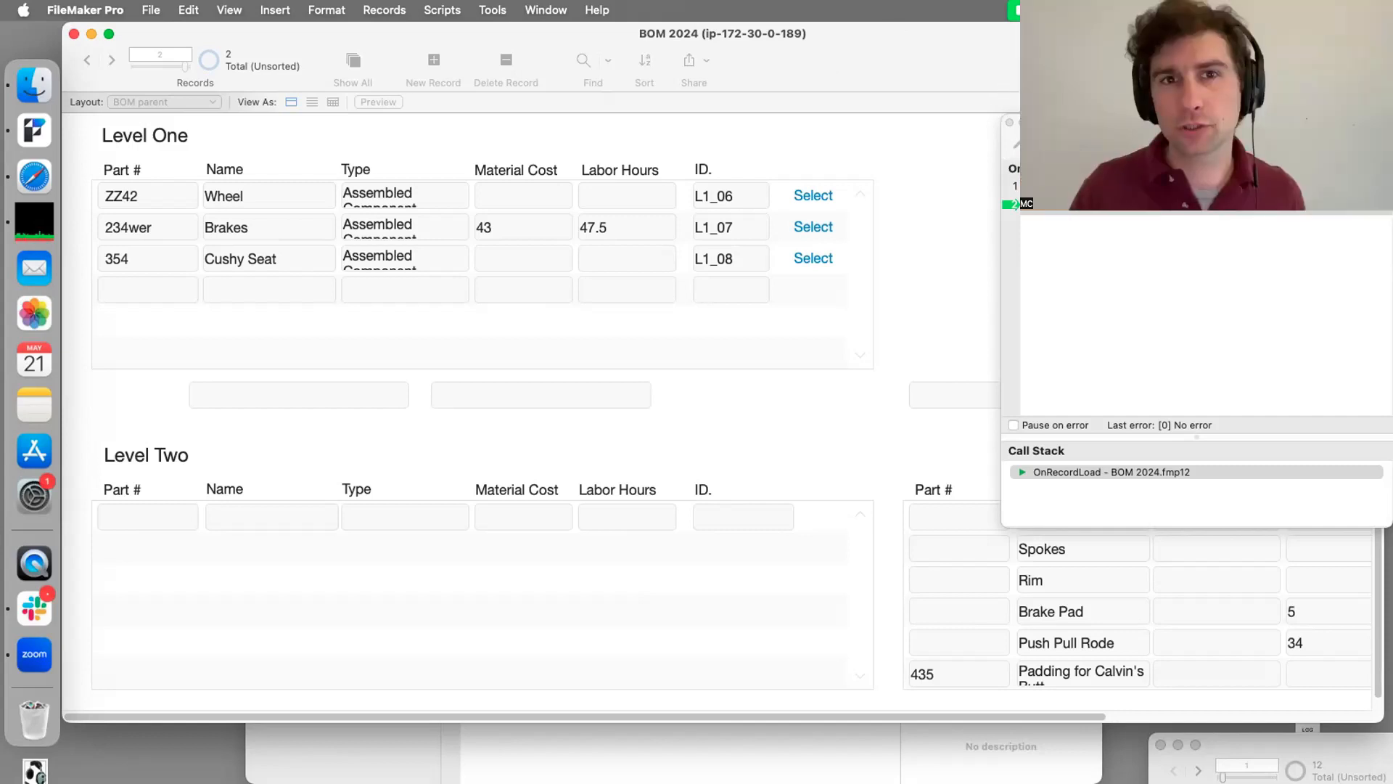
click(1070, 144)
click(1008, 123)
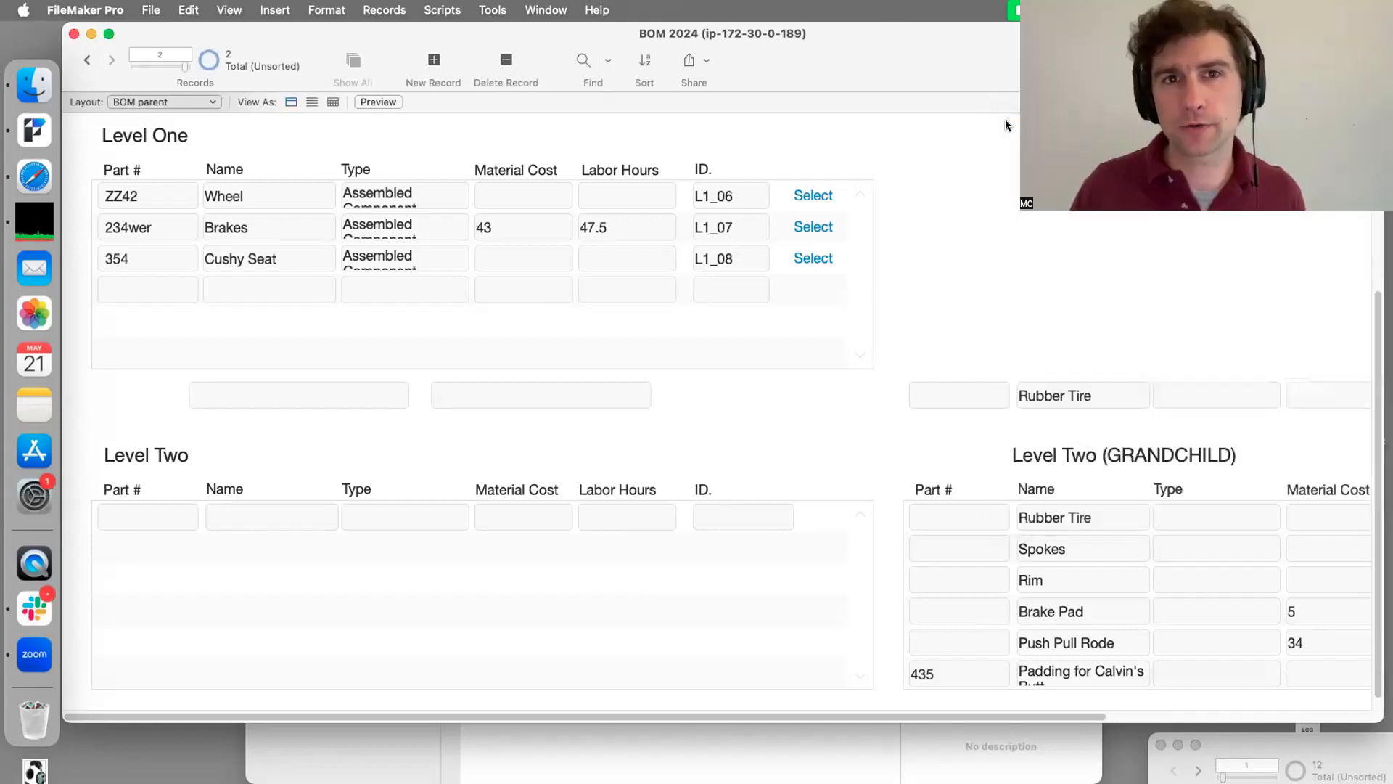
Step: Make Brakes (L1_07) the current Level One part, listing Brake Pad, Push Pull Rode and Hand Lever
click(806, 226)
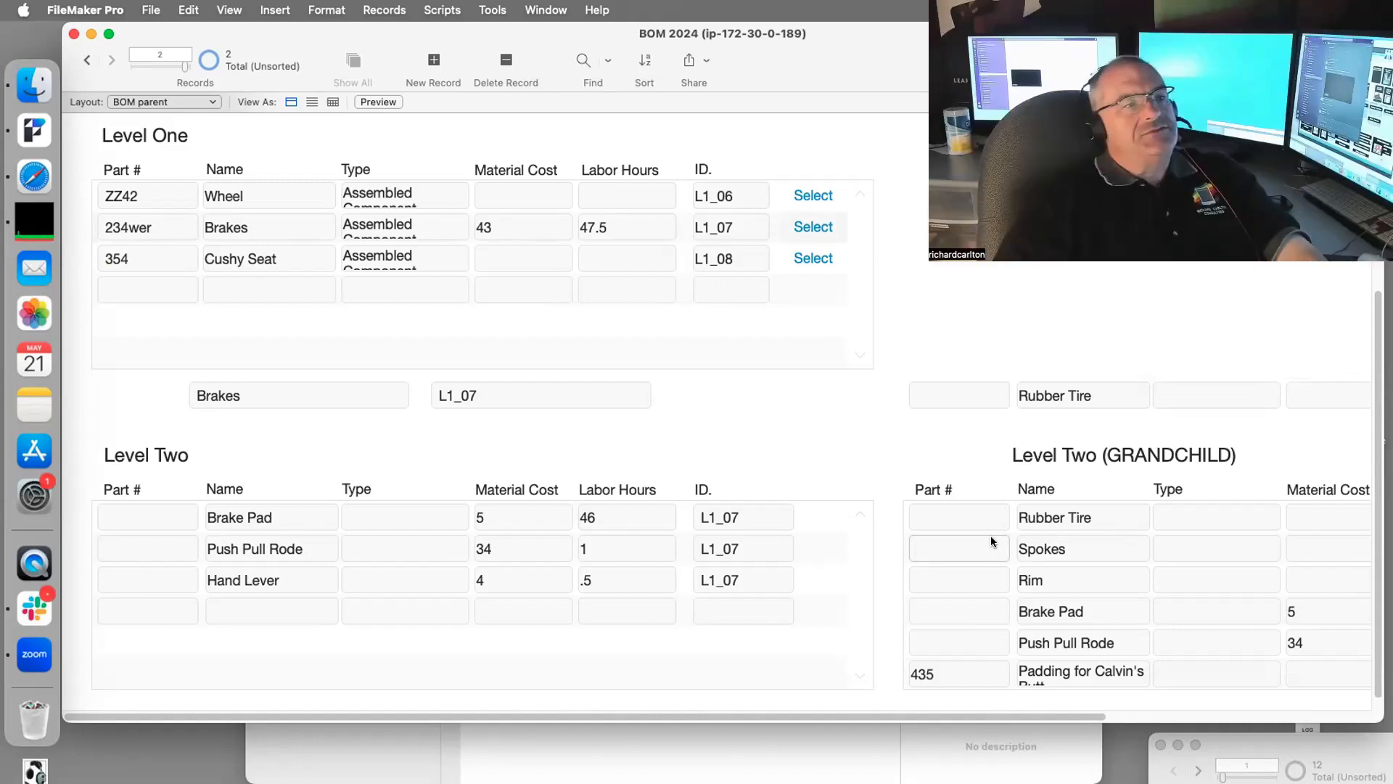
click(156, 104)
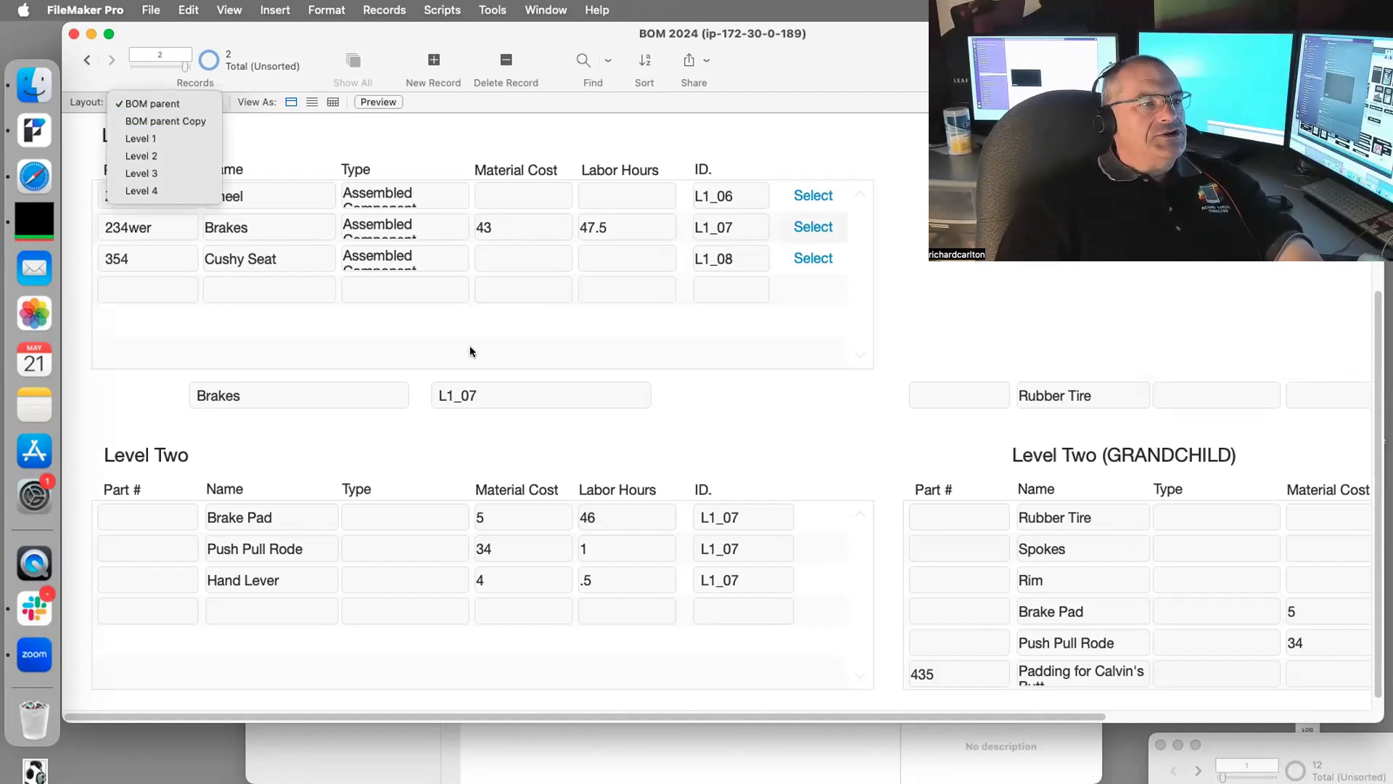
key(Escape)
key(super+shift+d)
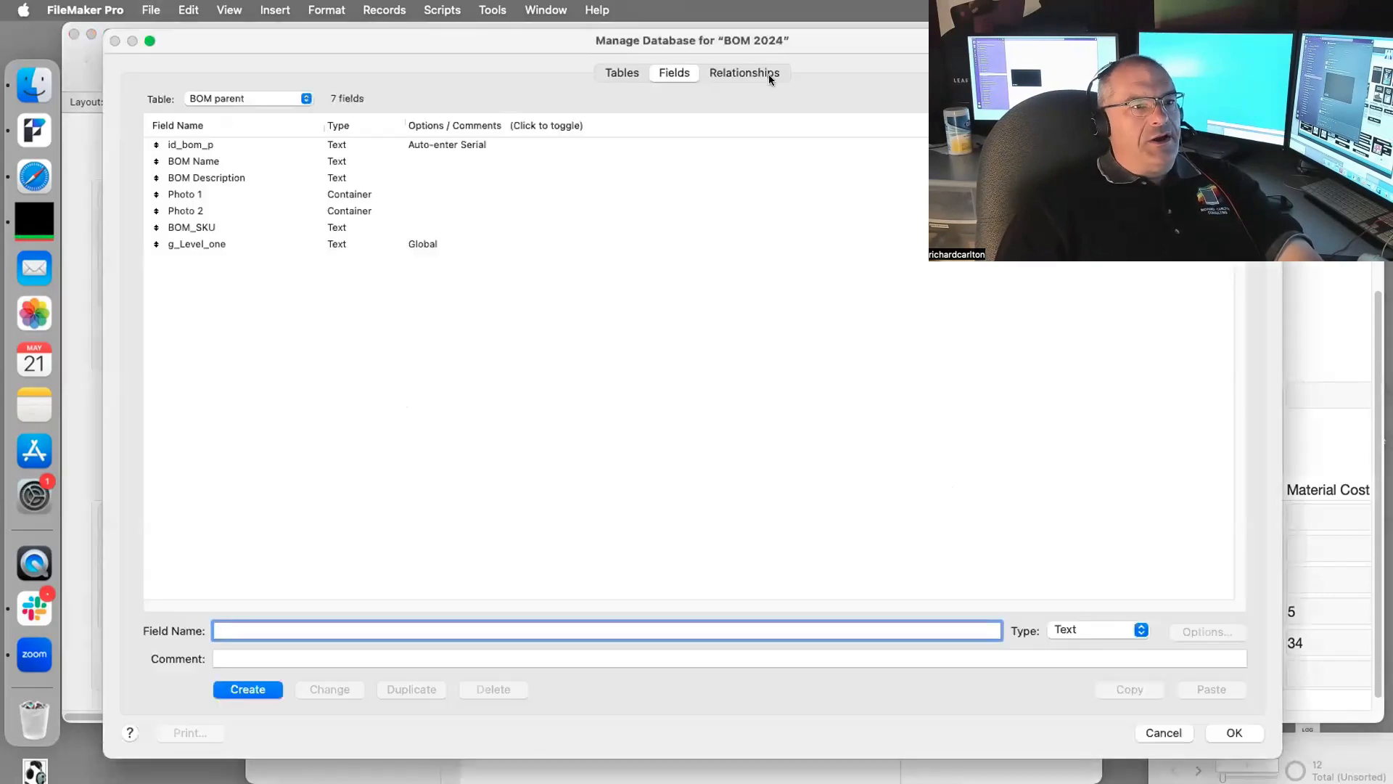
click(767, 74)
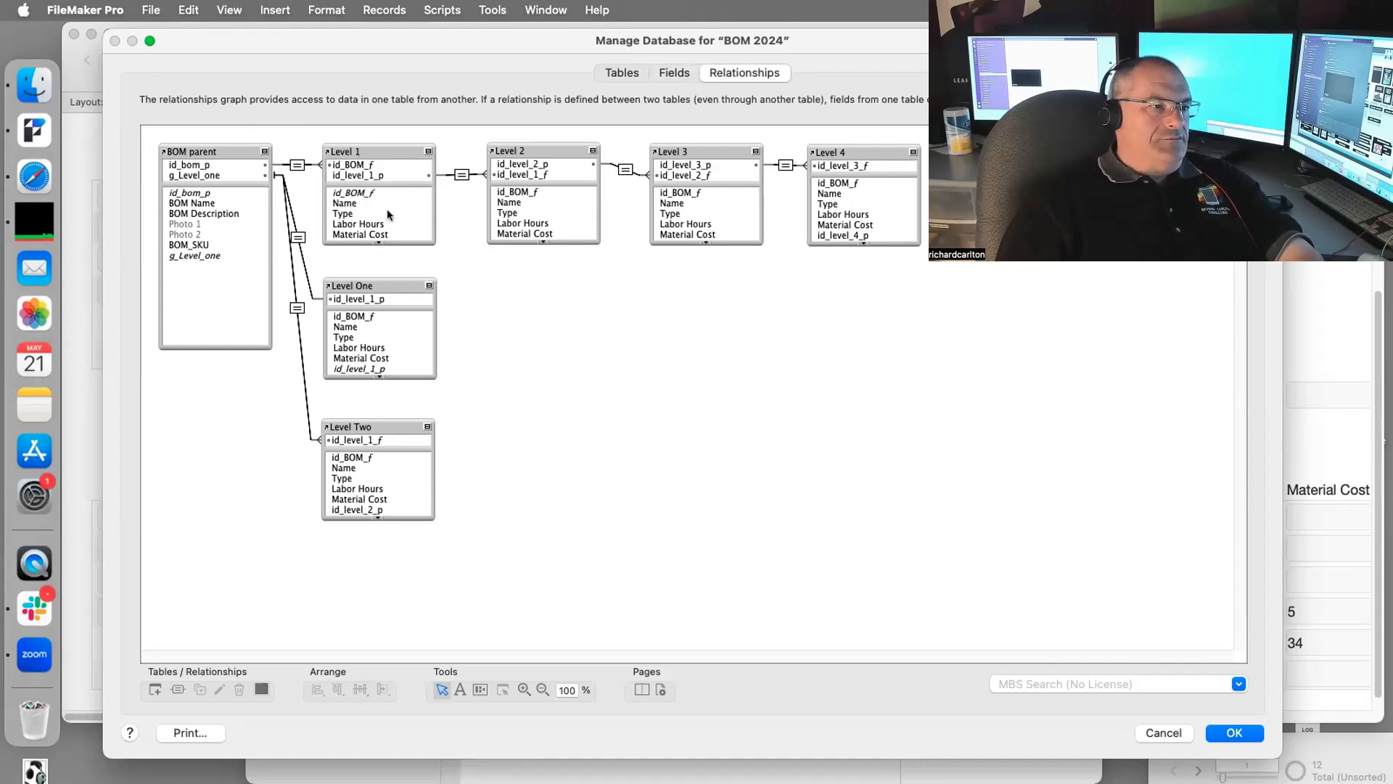
click(1149, 726)
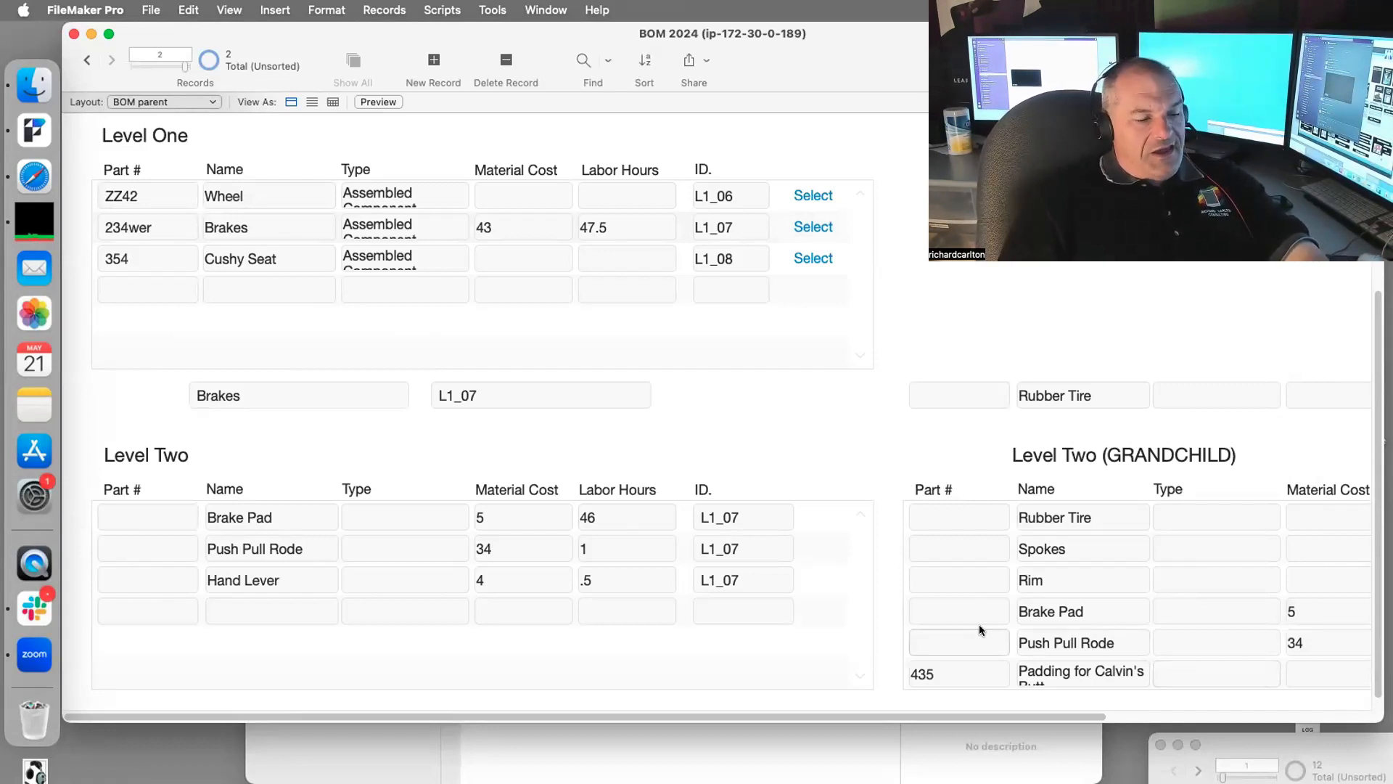
Step: Reopen the relationships graph and select the BOM parent, Level 1–4, Level One and Level Two tables
key(super+shift+d)
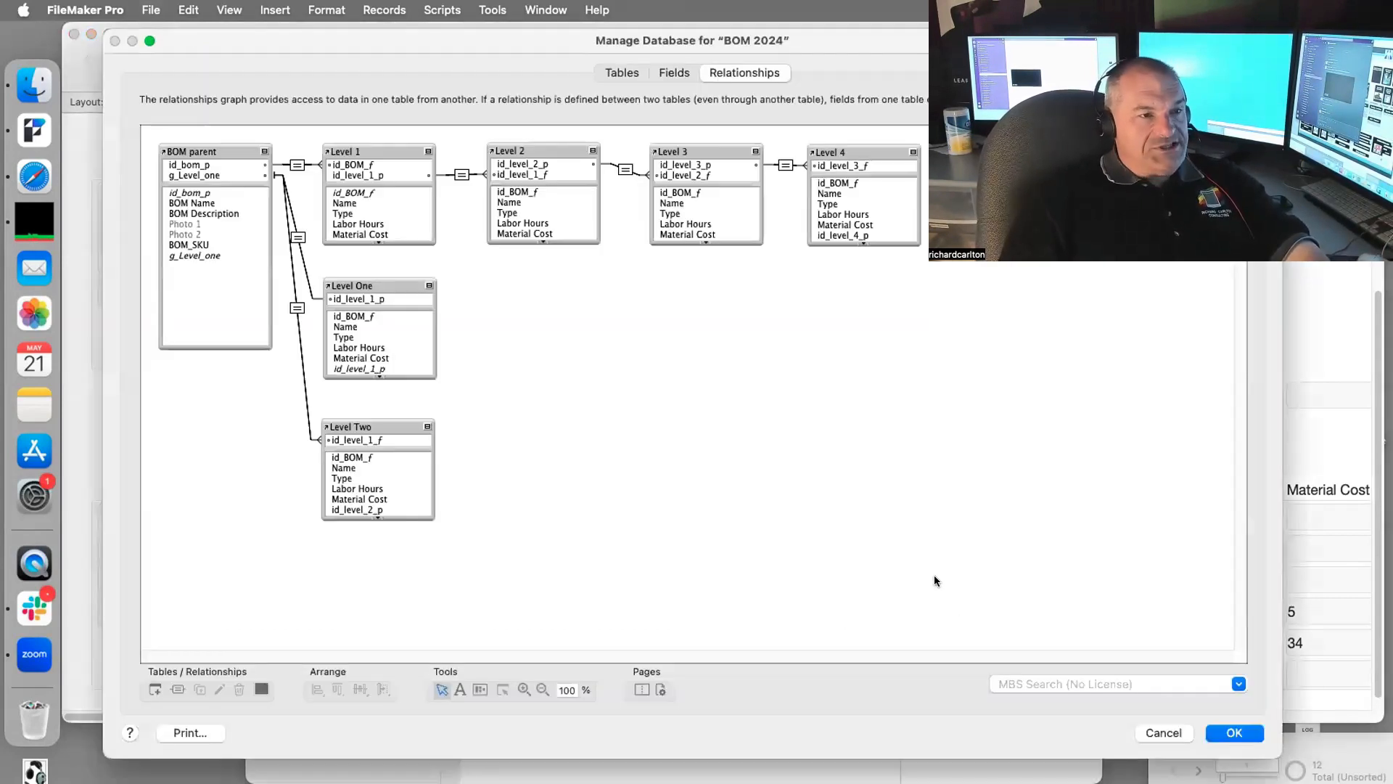
click(202, 175)
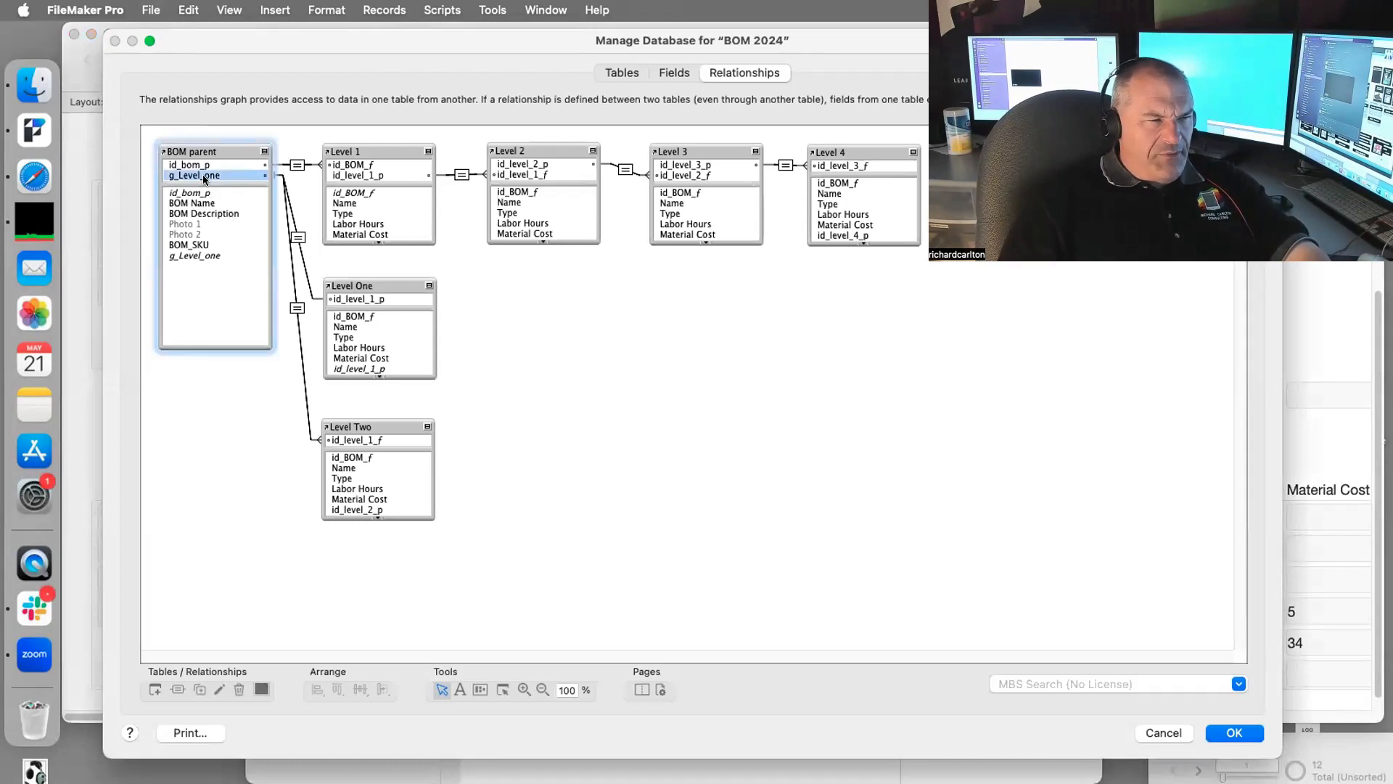
click(393, 174)
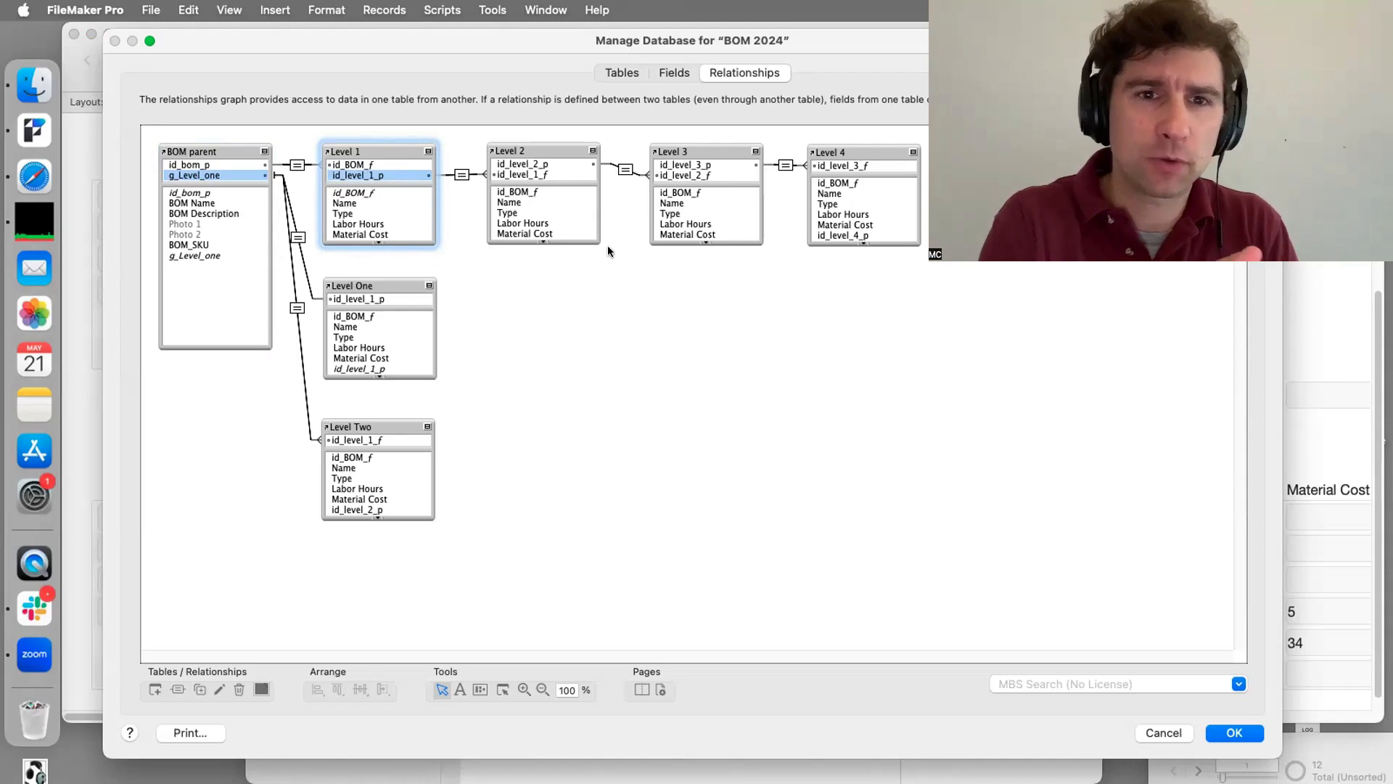
drag(944, 145, 207, 225)
drag(530, 282, 280, 535)
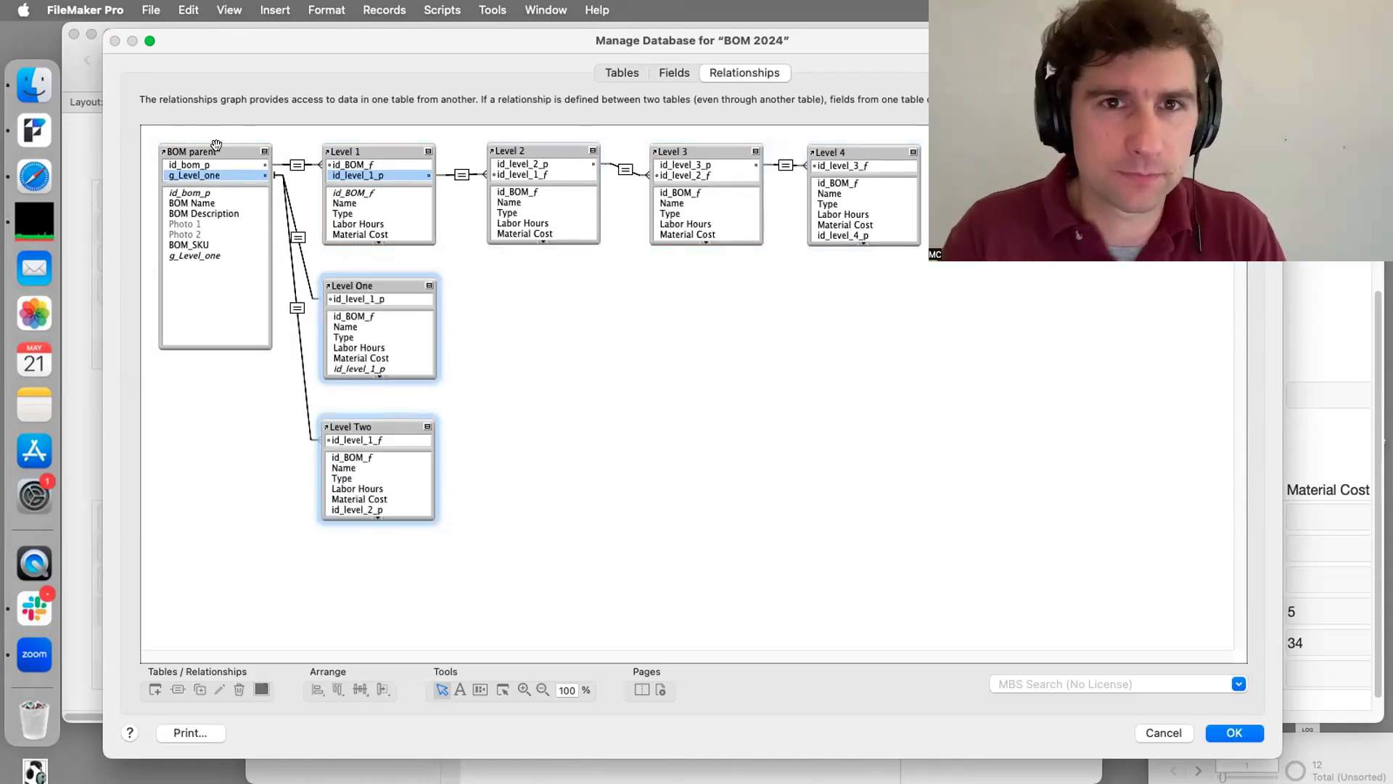
Step: Move the BOM parent table down level with Level One, then reselect the neighbouring table groups
drag(216, 145, 227, 272)
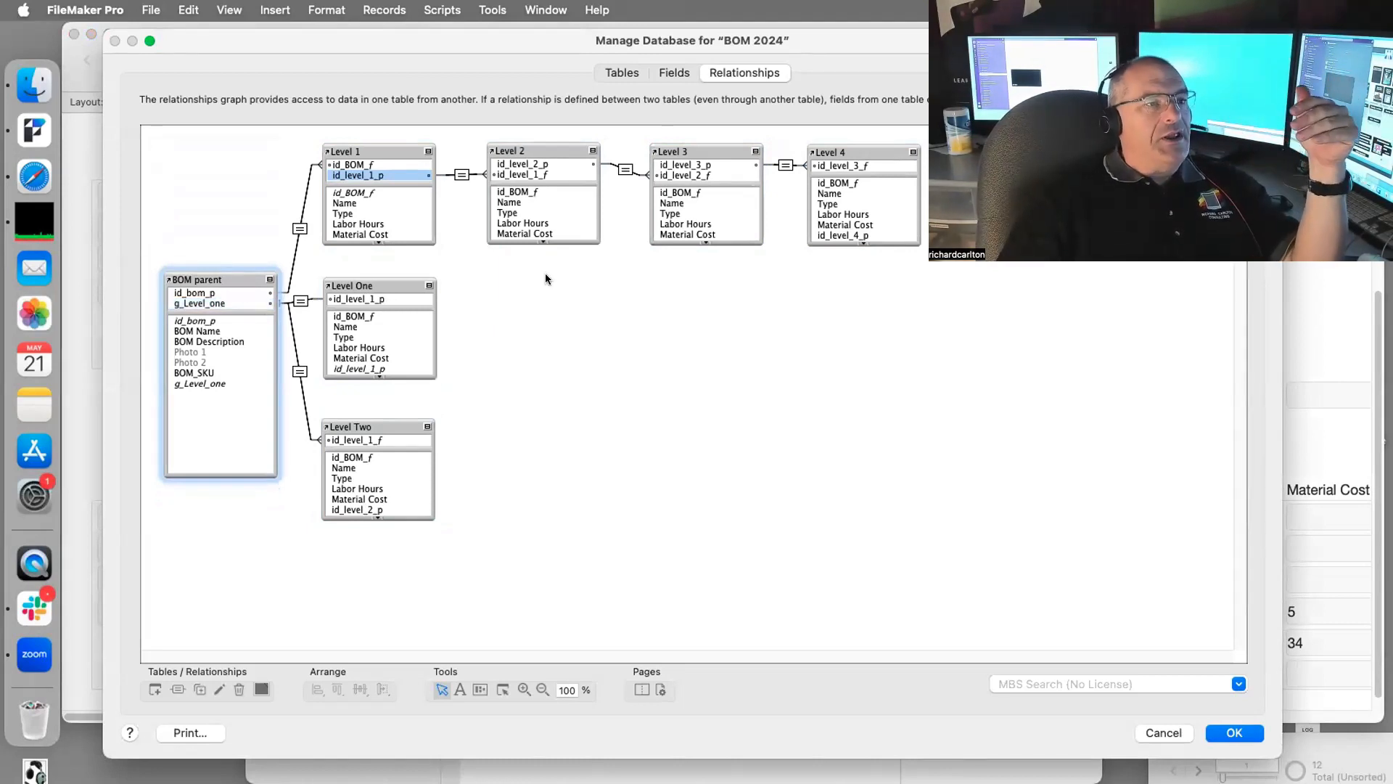
drag(547, 279, 177, 563)
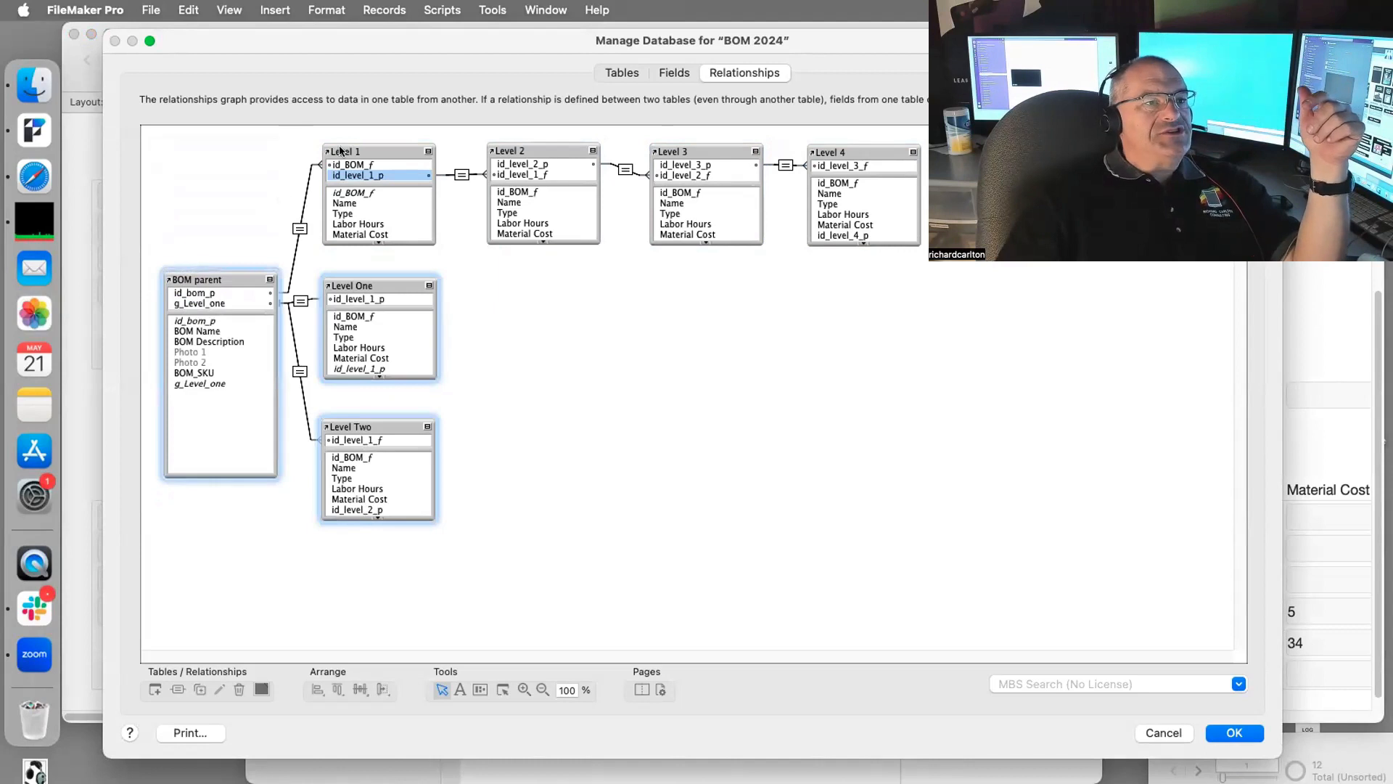
drag(936, 259, 233, 122)
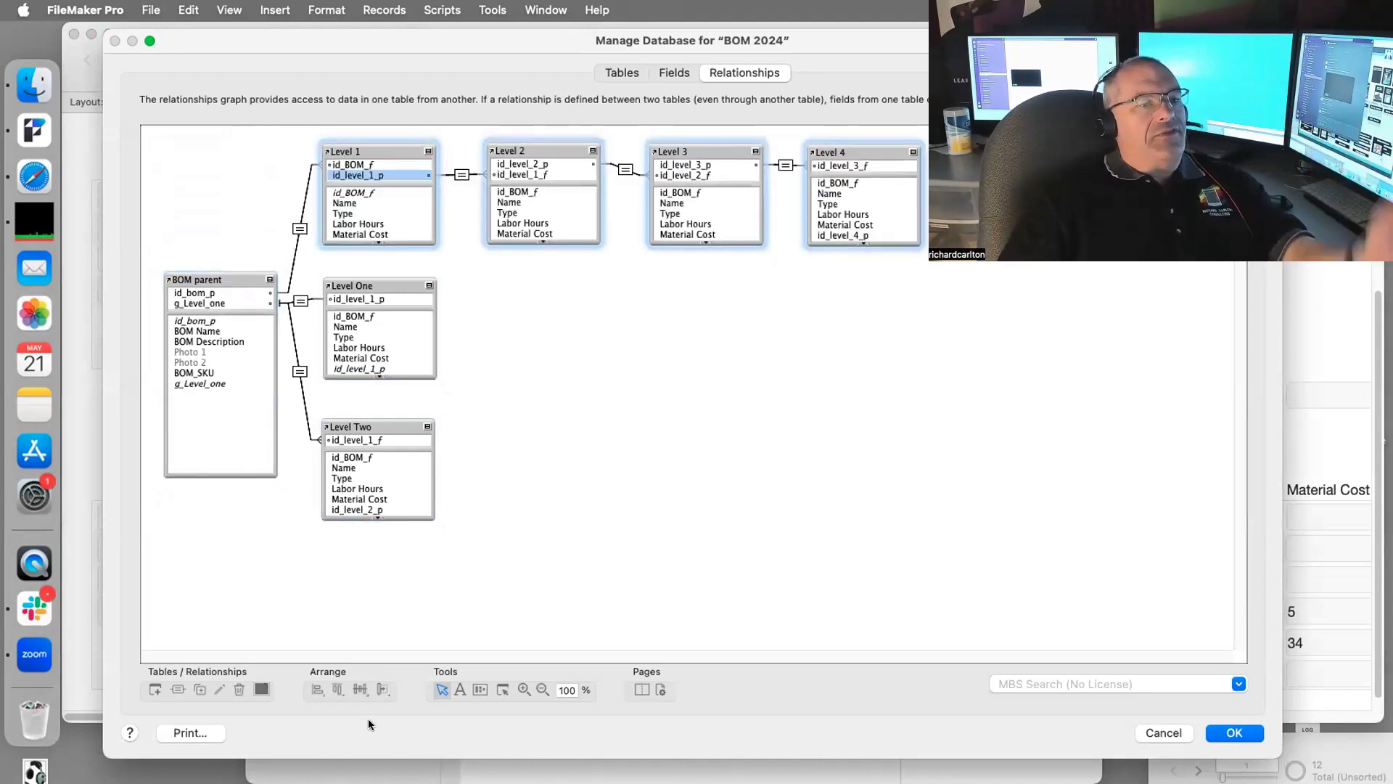
Step: In Safari, open 'What is a Bill of Materials (BOM)? Why is it Important?' from Monday, May 20, 2024 history
click(34, 177)
click(235, 9)
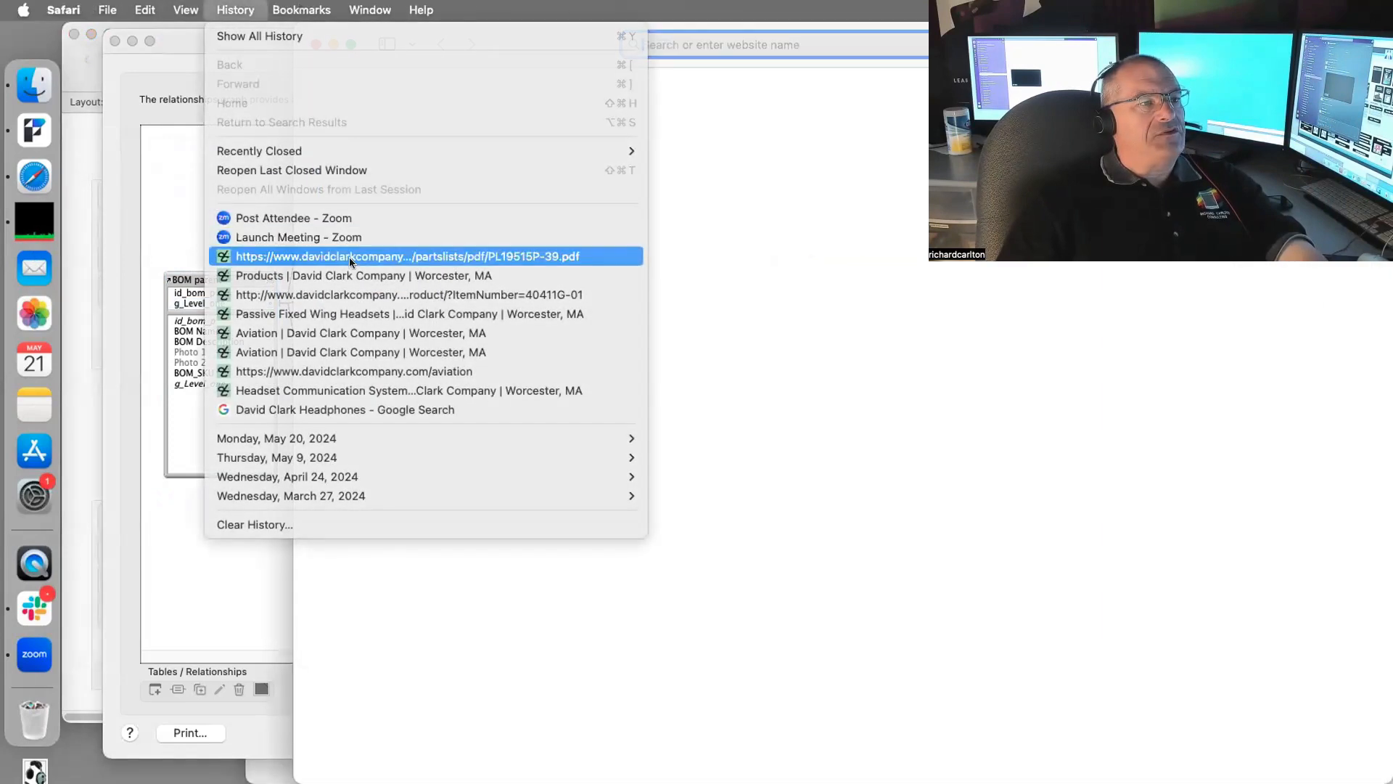
mouse_move(277, 438)
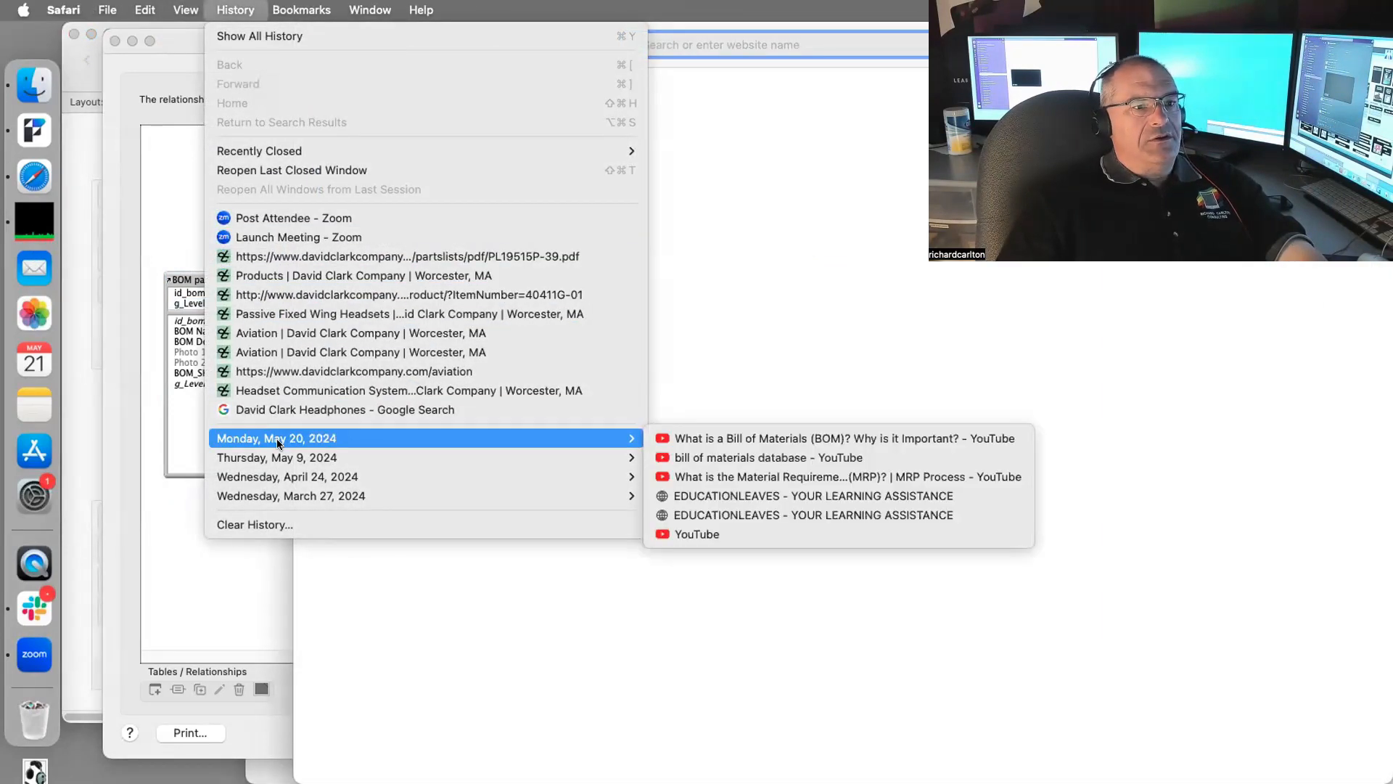
click(718, 438)
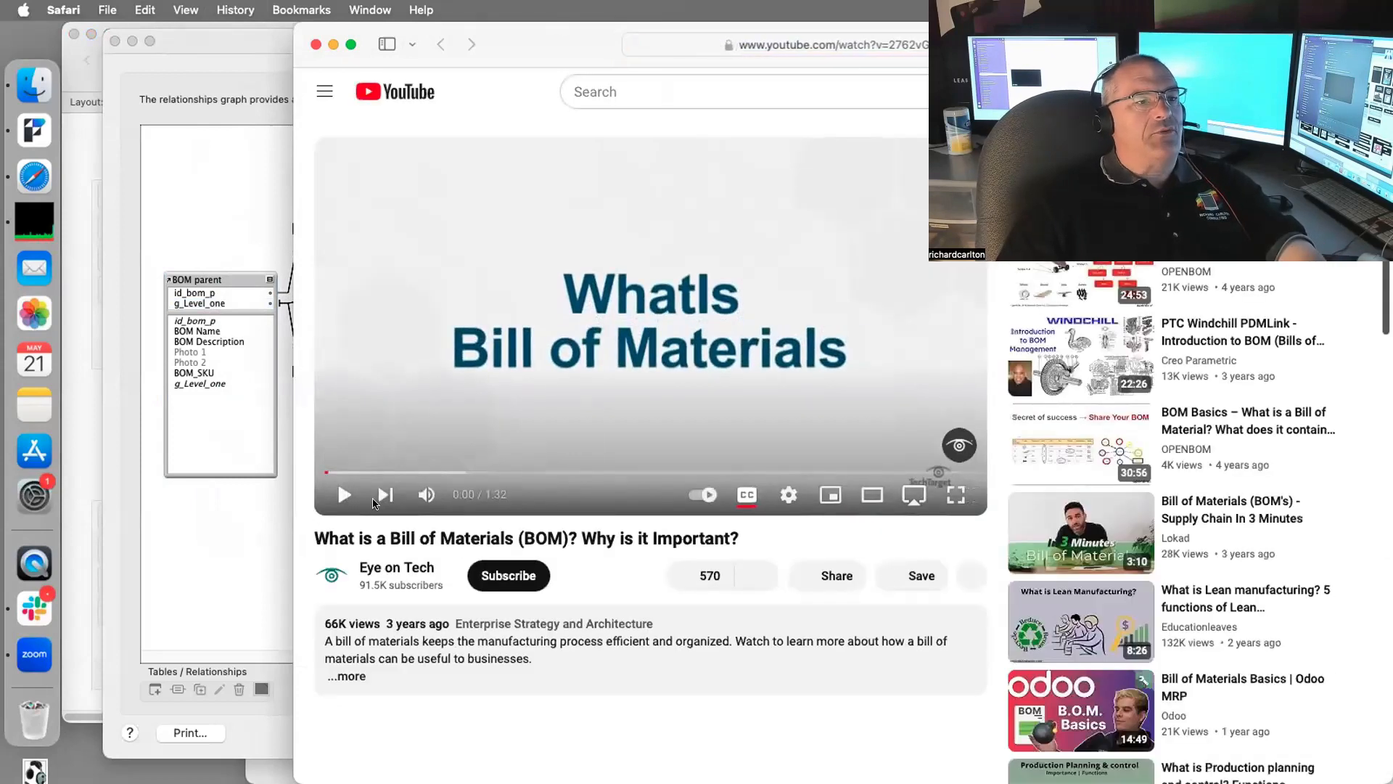
Step: Seek the BOM video forward to 0:35 on its multilevel diagram
click(368, 473)
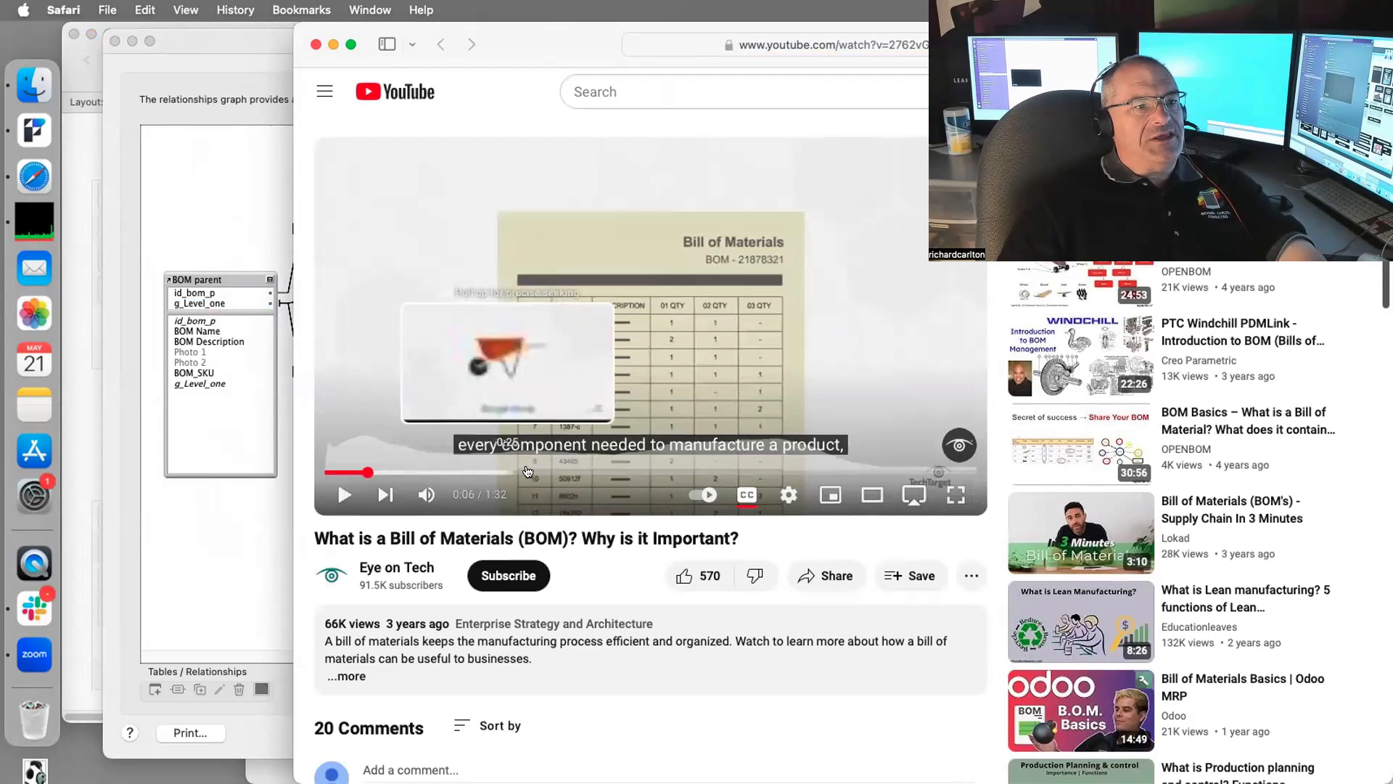
click(529, 472)
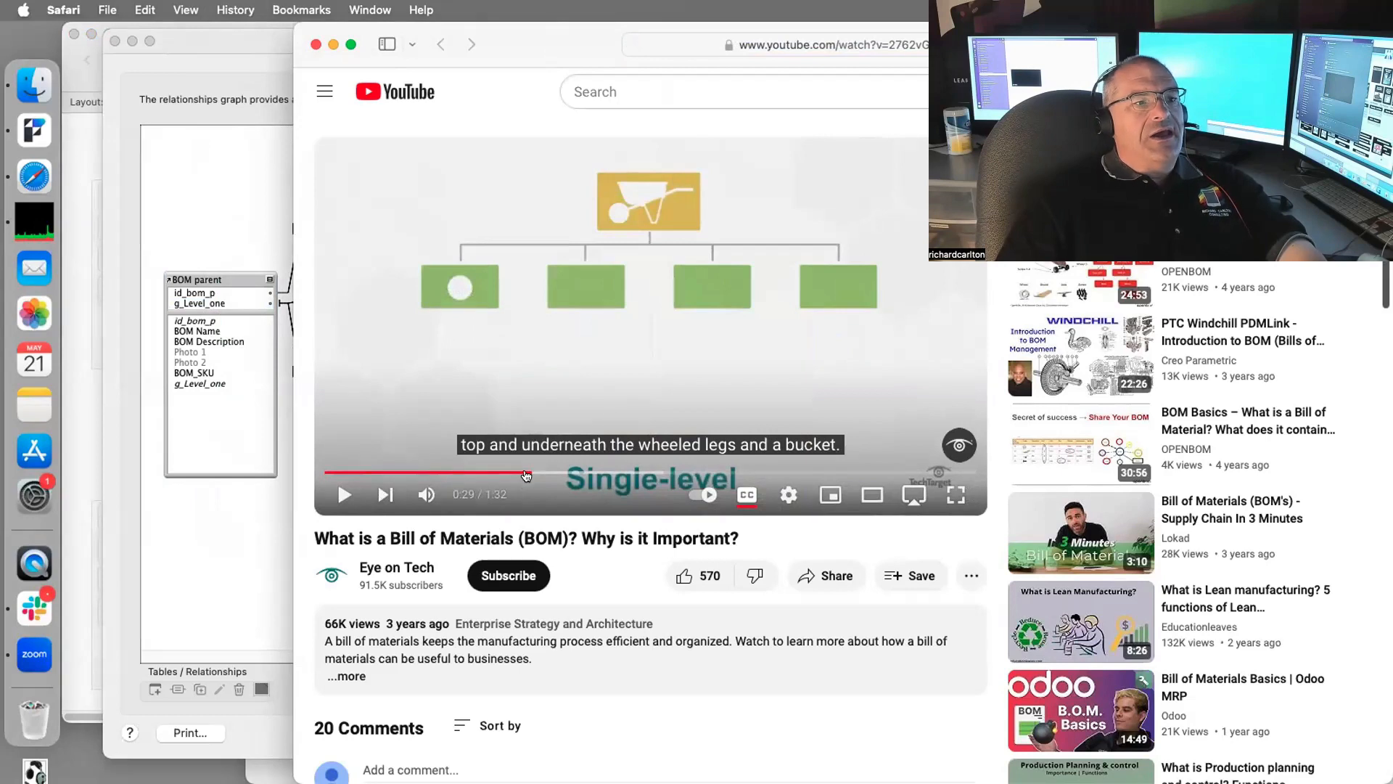
drag(541, 473, 574, 472)
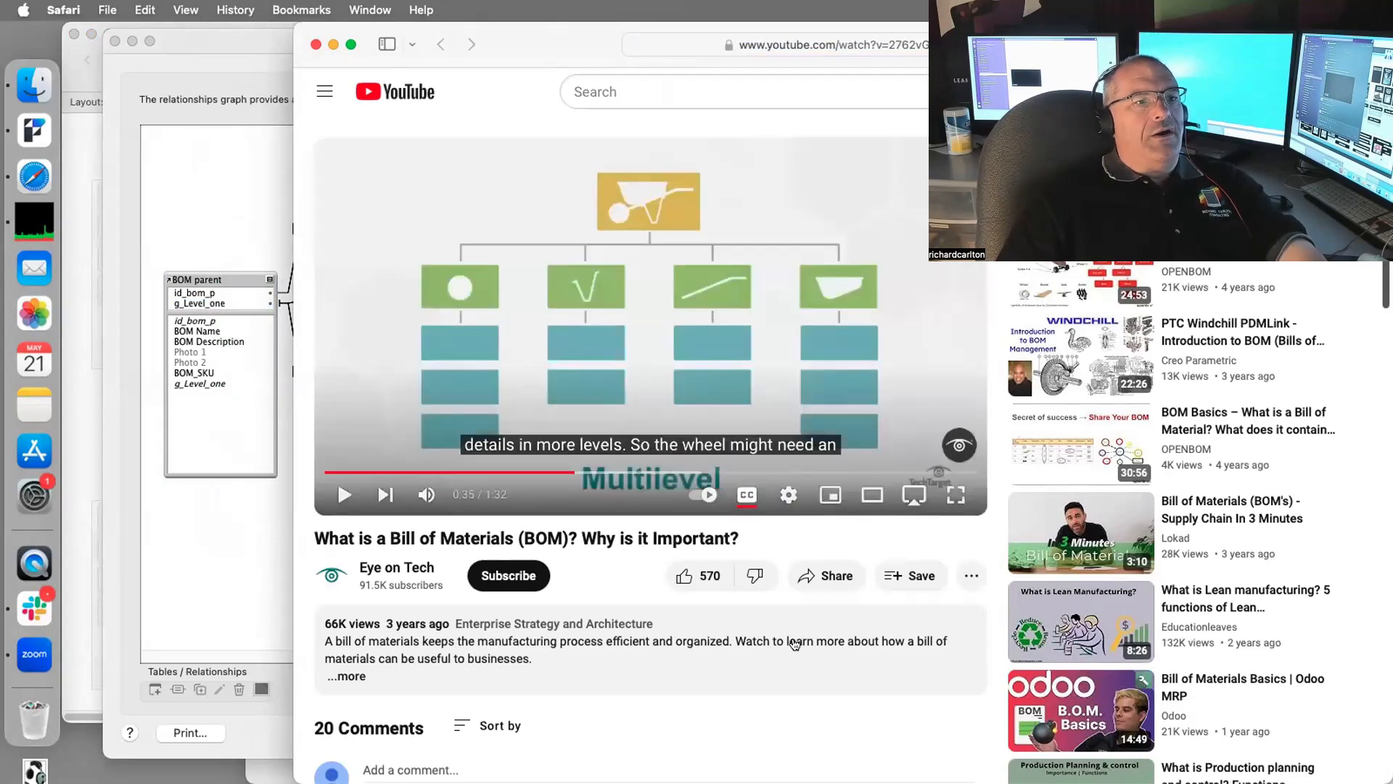